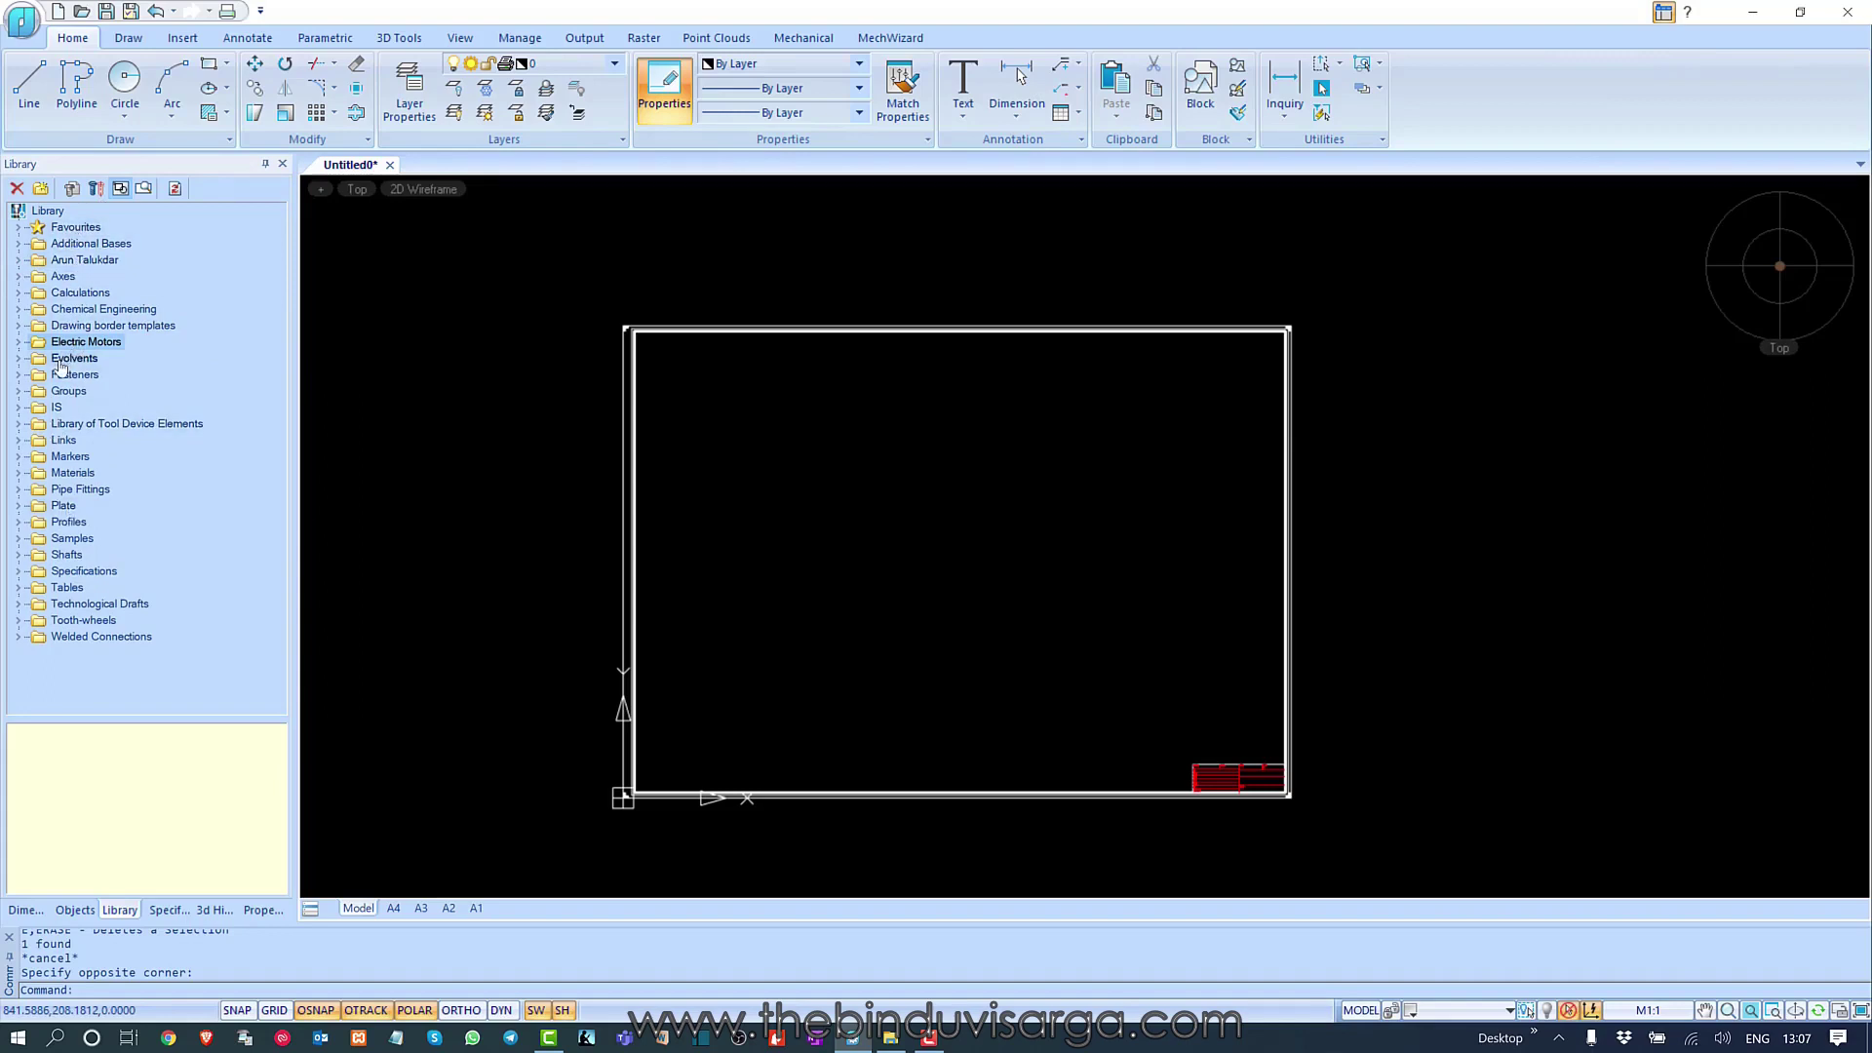
{"action": "left_click", "coordinate": [18, 358]}
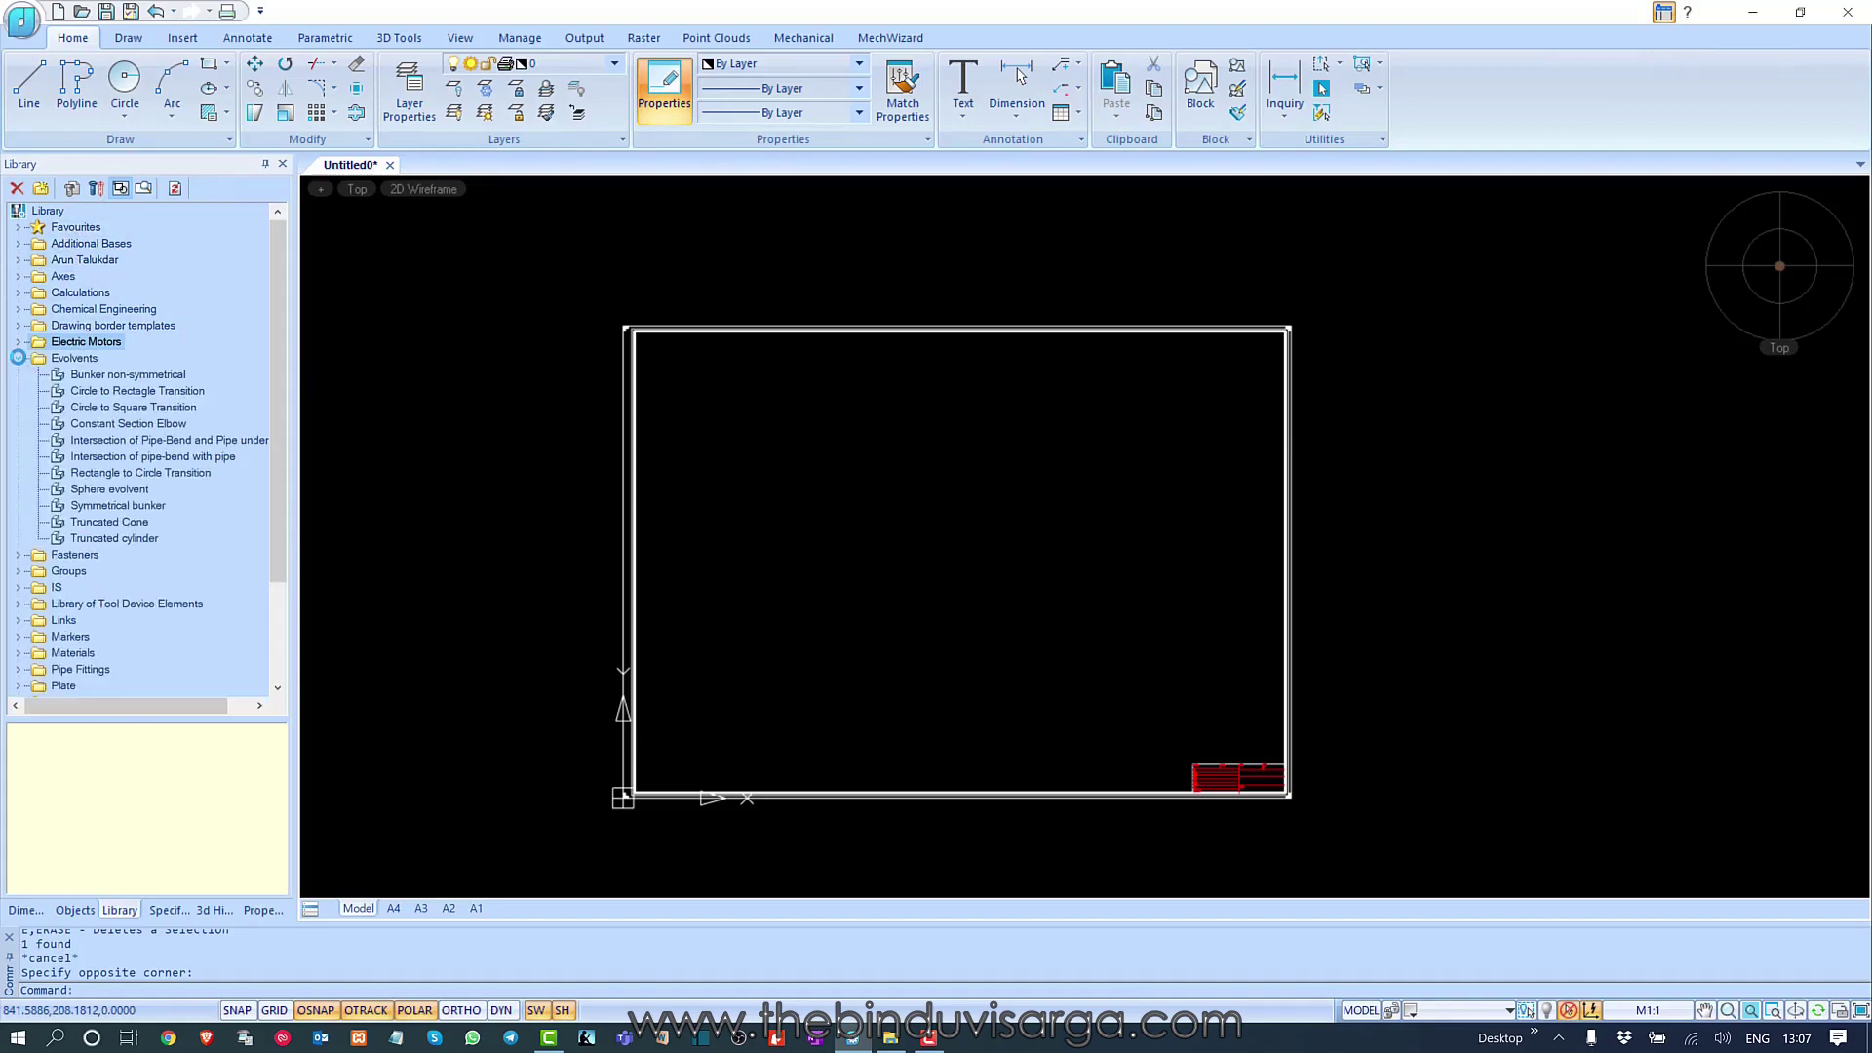
{"action": "left_click", "coordinate": [18, 358]}
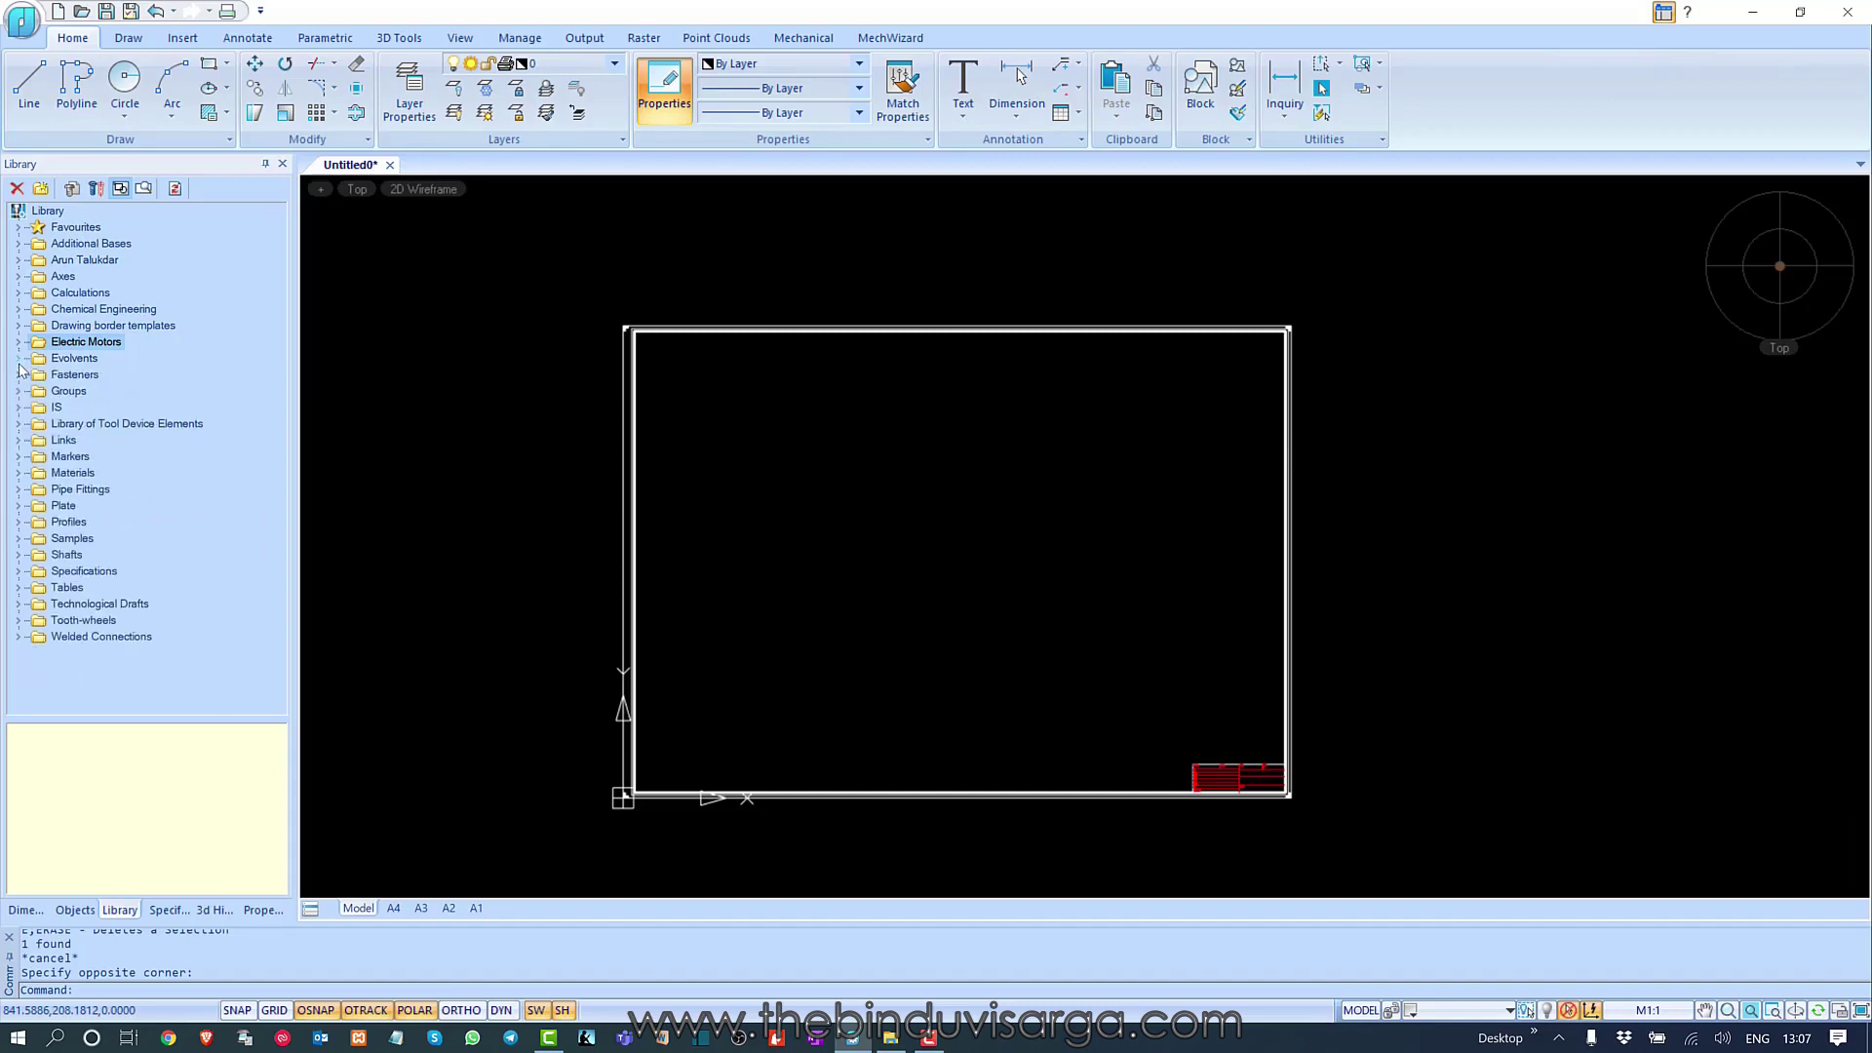
{"action": "left_click", "coordinate": [18, 423]}
{"action": "left_click", "coordinate": [18, 423]}
- Insert an ISO 4014 (Regular Thread) hex head bolt from the ISO fasteners library, oriented vertically with its shank pointing down
{"action": "left_click", "coordinate": [20, 375]}
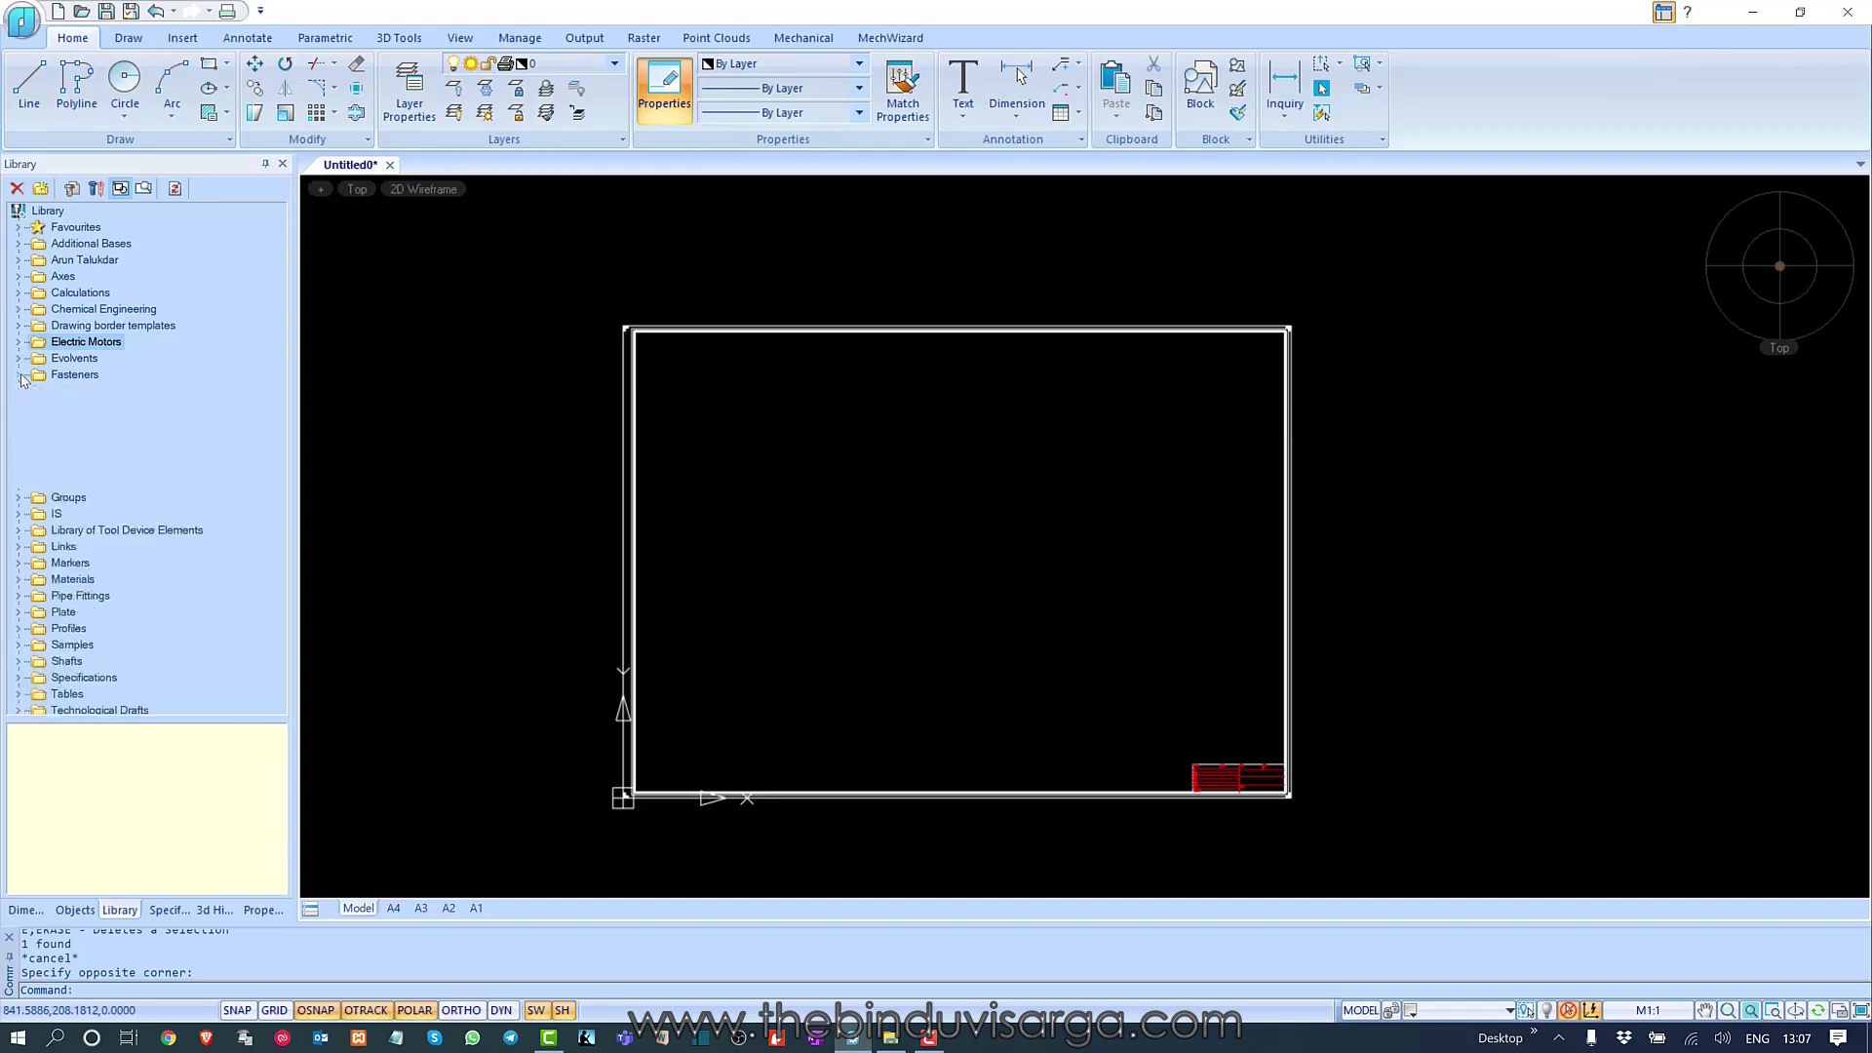
{"action": "double_click", "coordinate": [156, 391]}
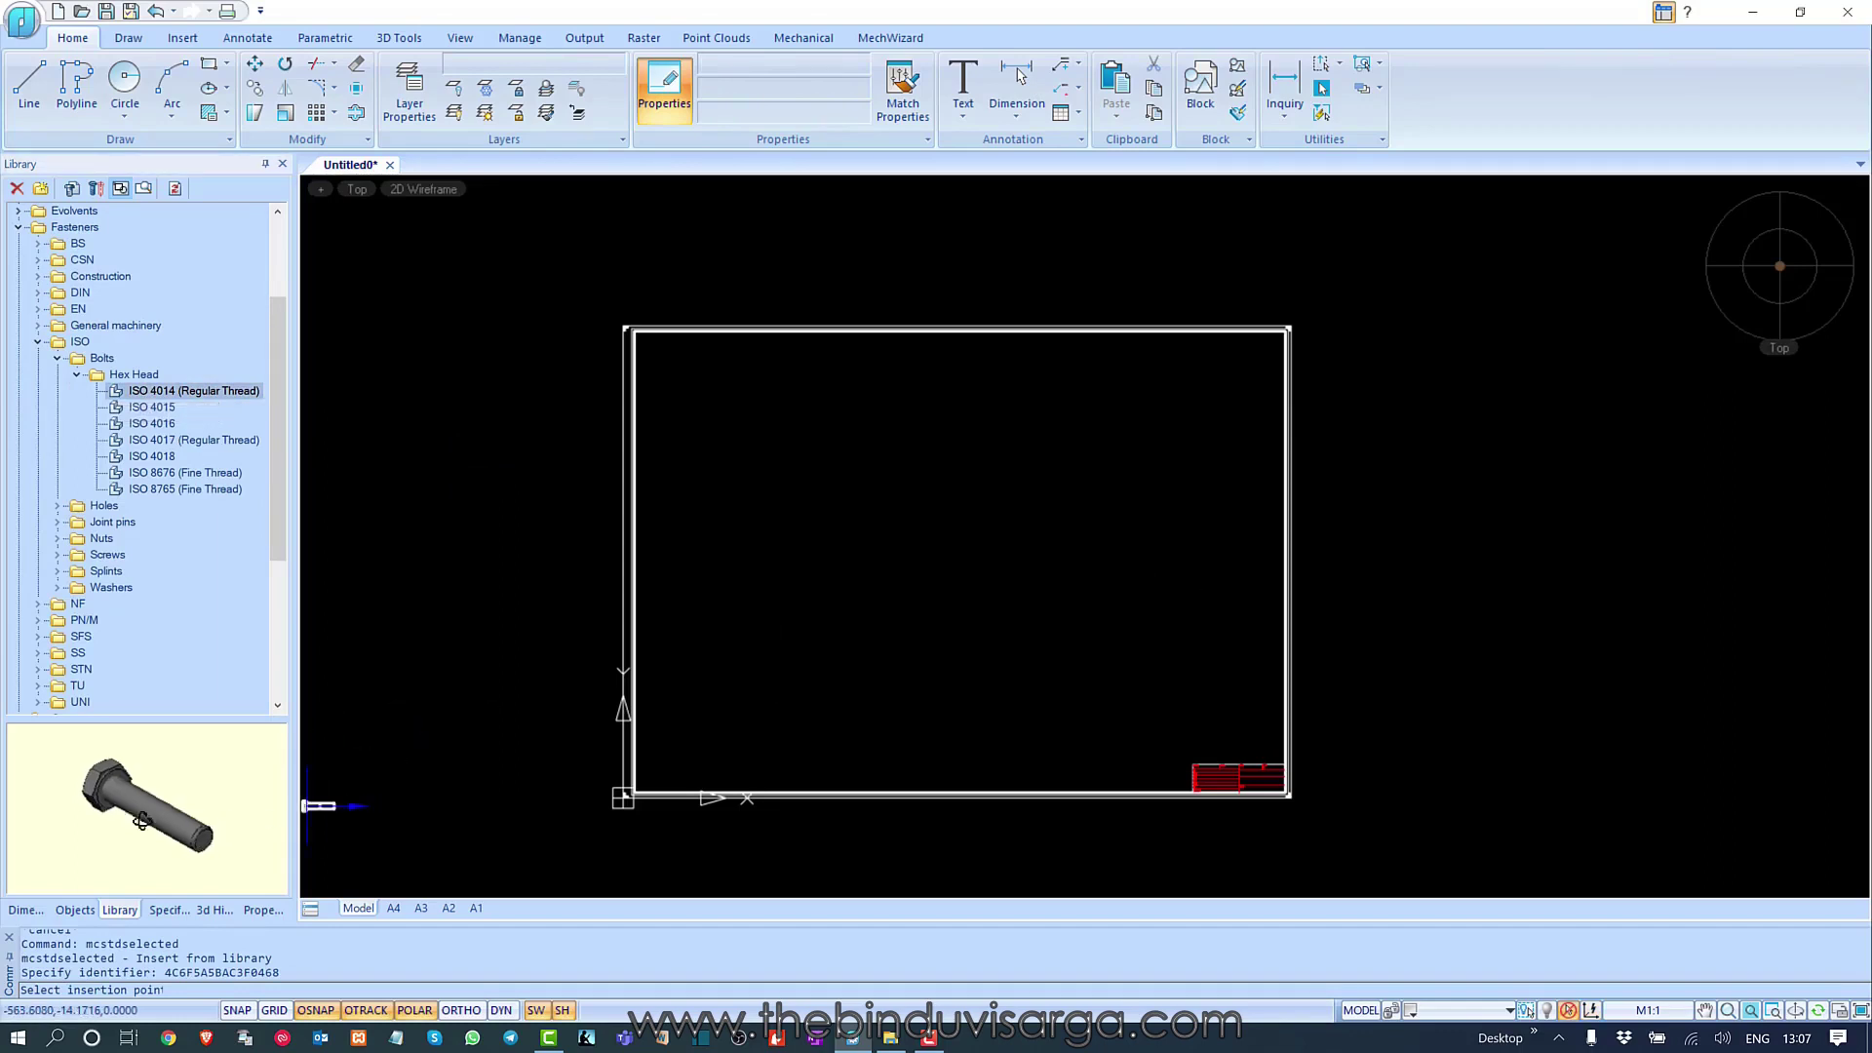
{"action": "left_click_drag", "start_coordinate": [137, 819], "coordinate": [185, 810]}
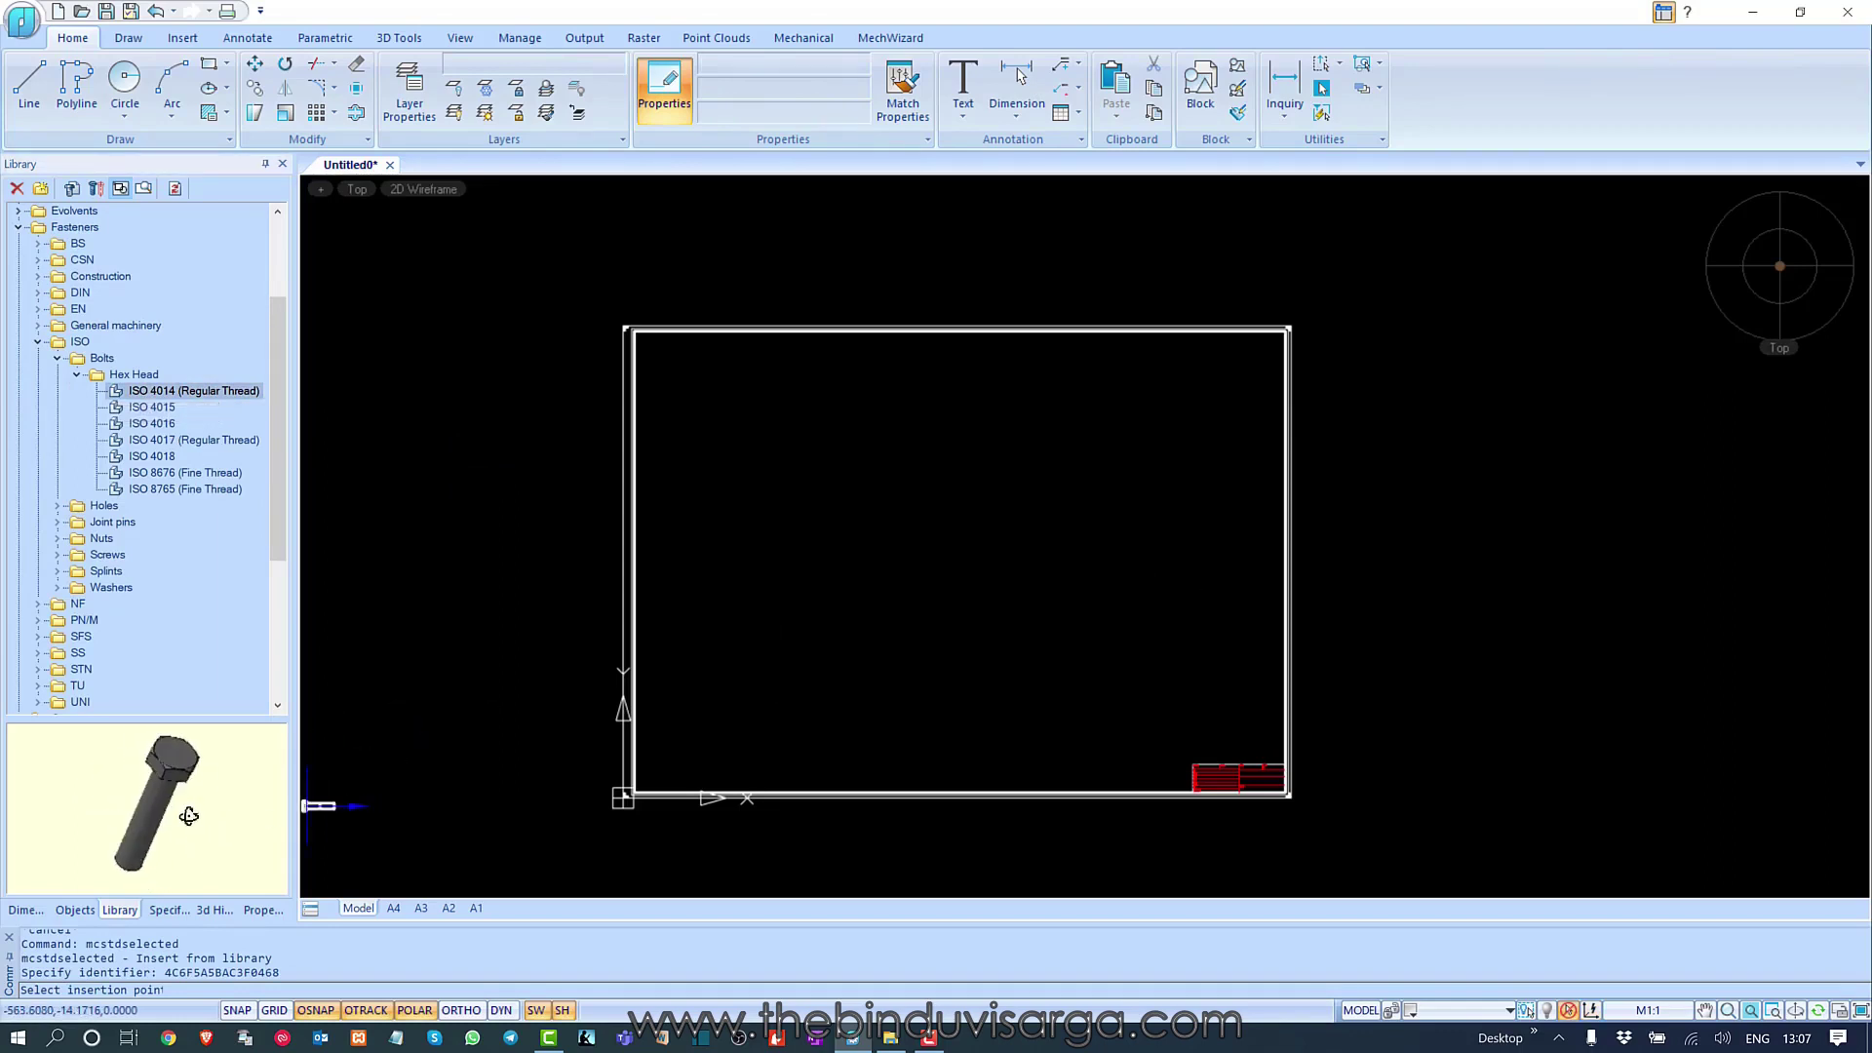
{"action": "scroll", "coordinate": [922, 496], "scroll_direction": "up", "scroll_amount": 5}
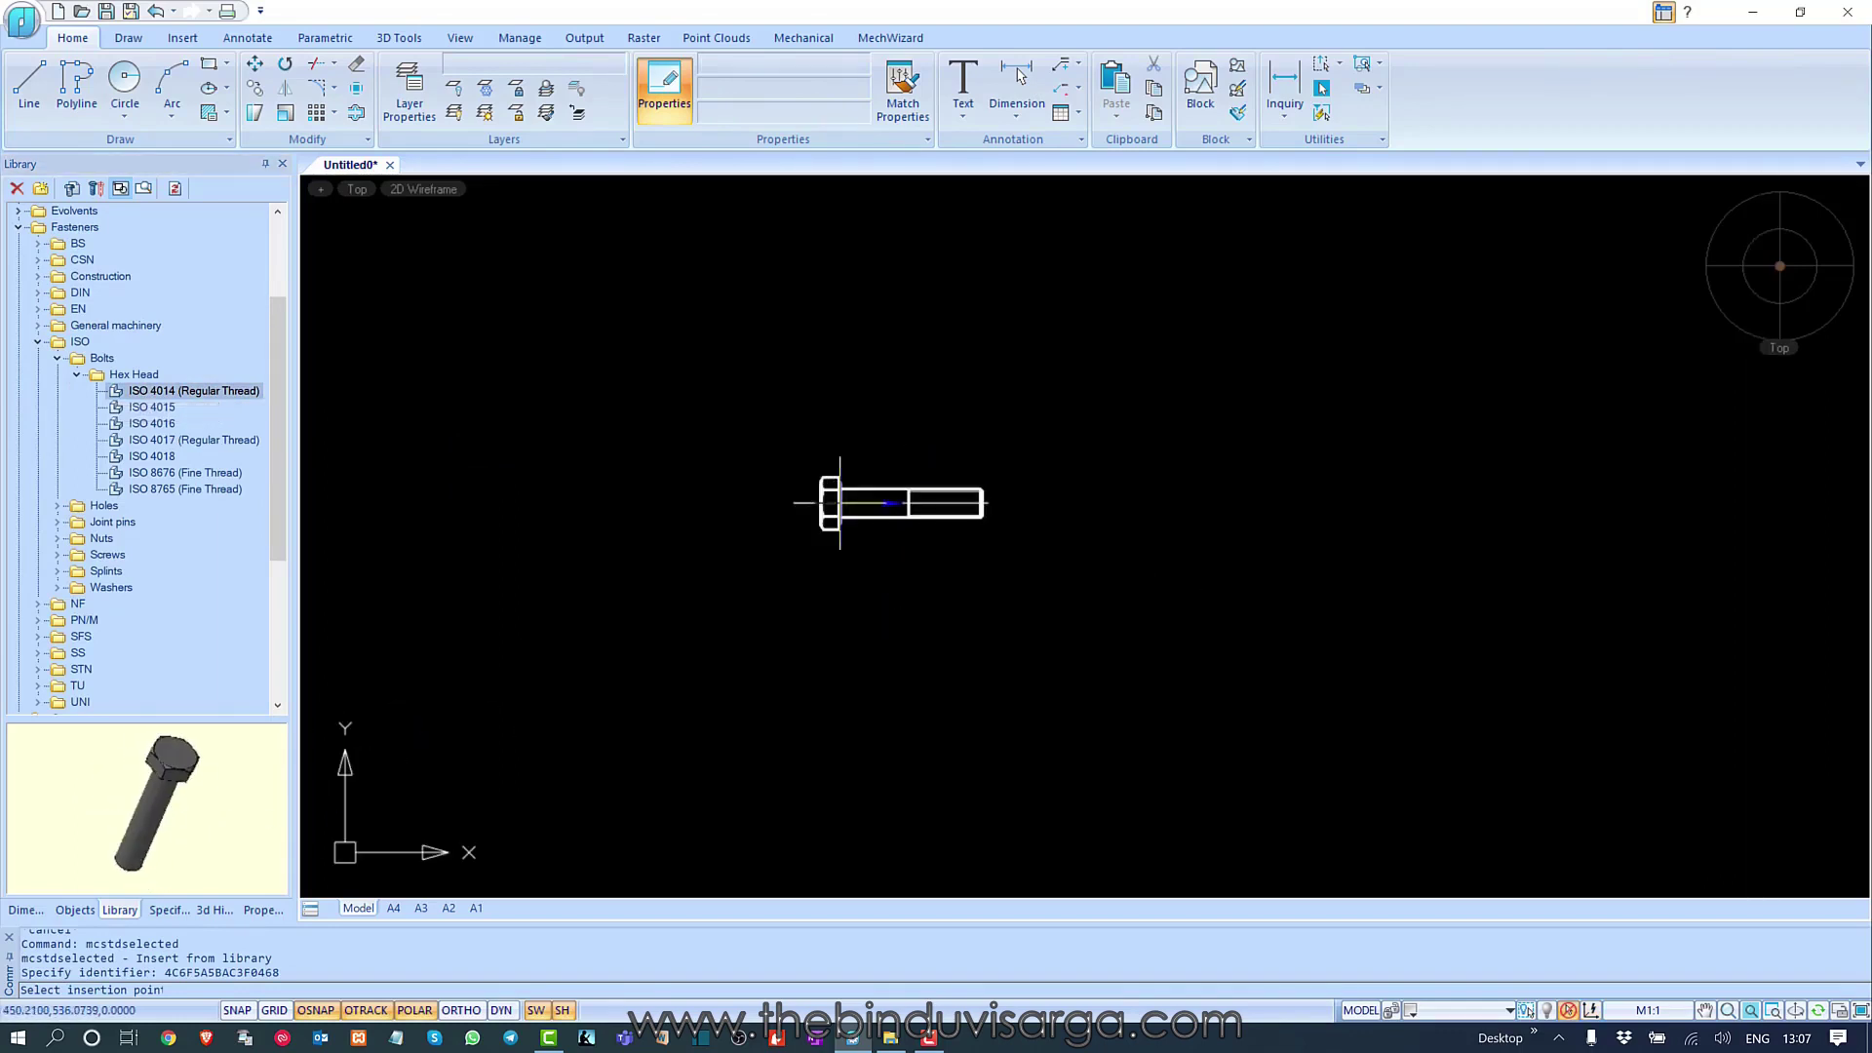
{"action": "left_click", "coordinate": [908, 390]}
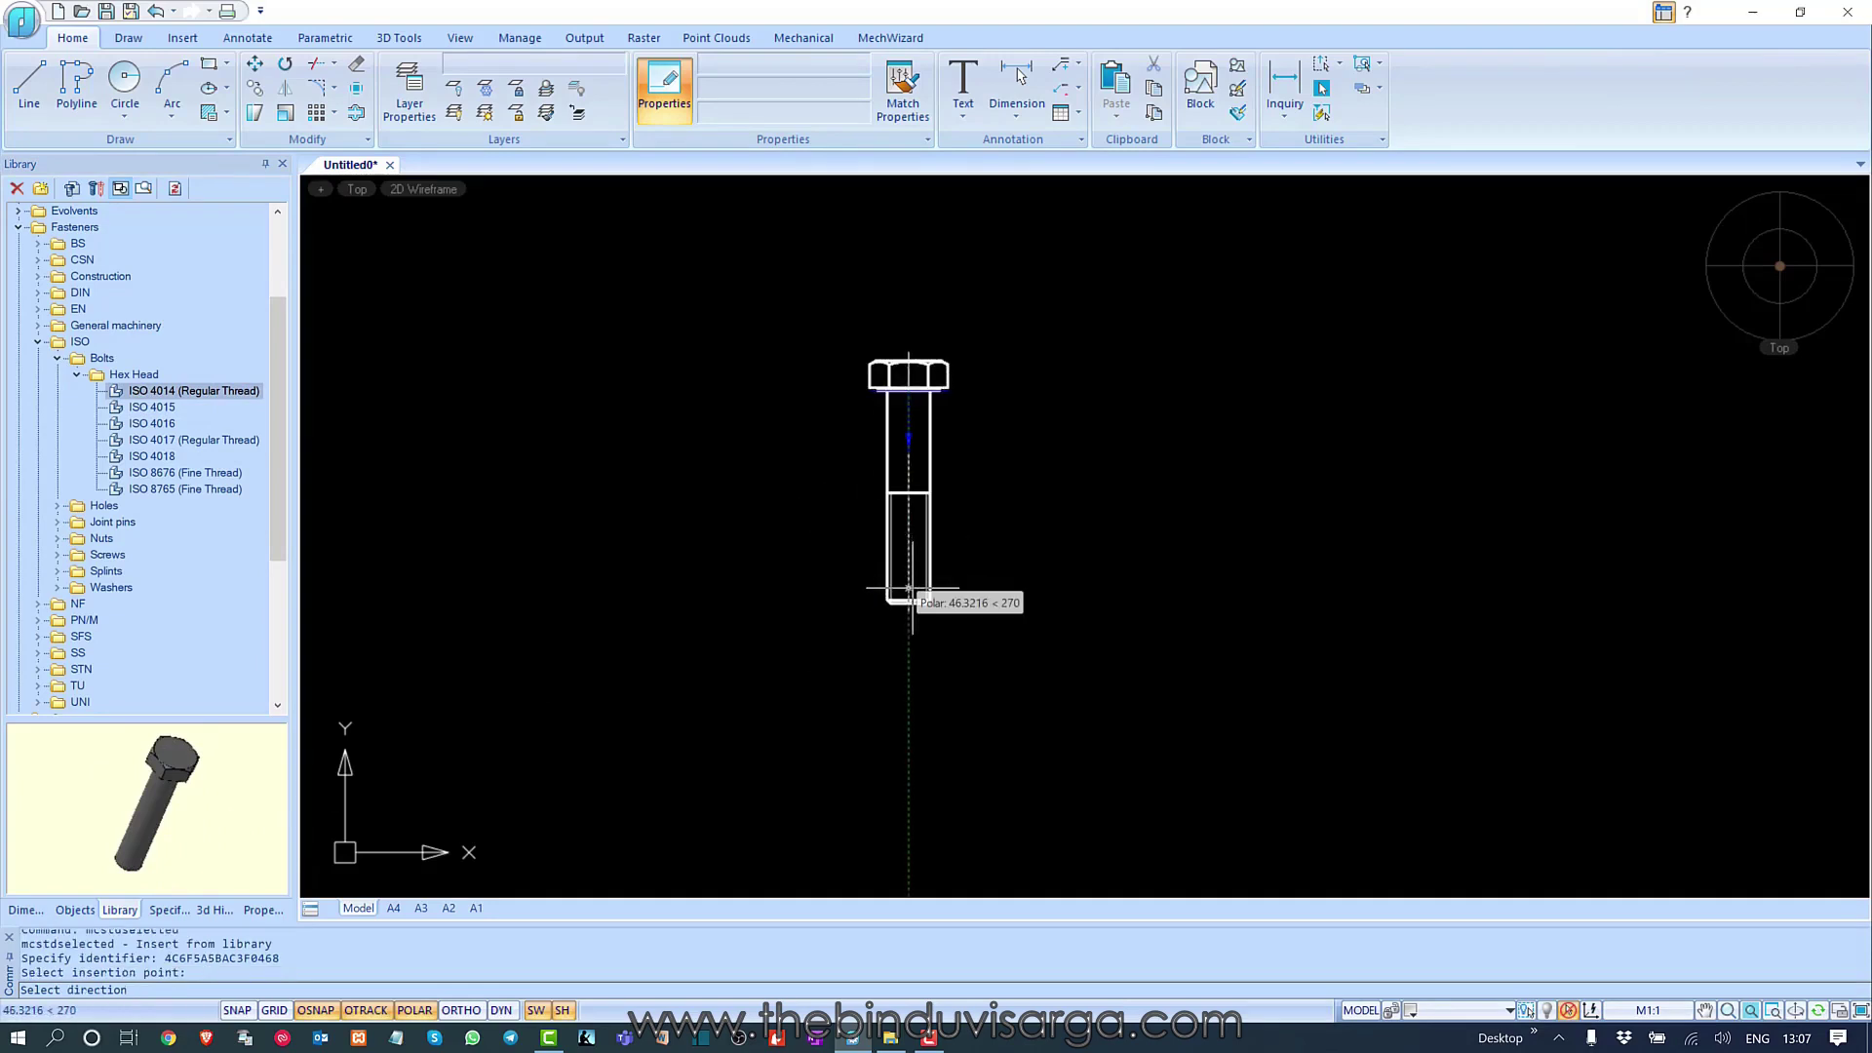
{"action": "left_click", "coordinate": [908, 589]}
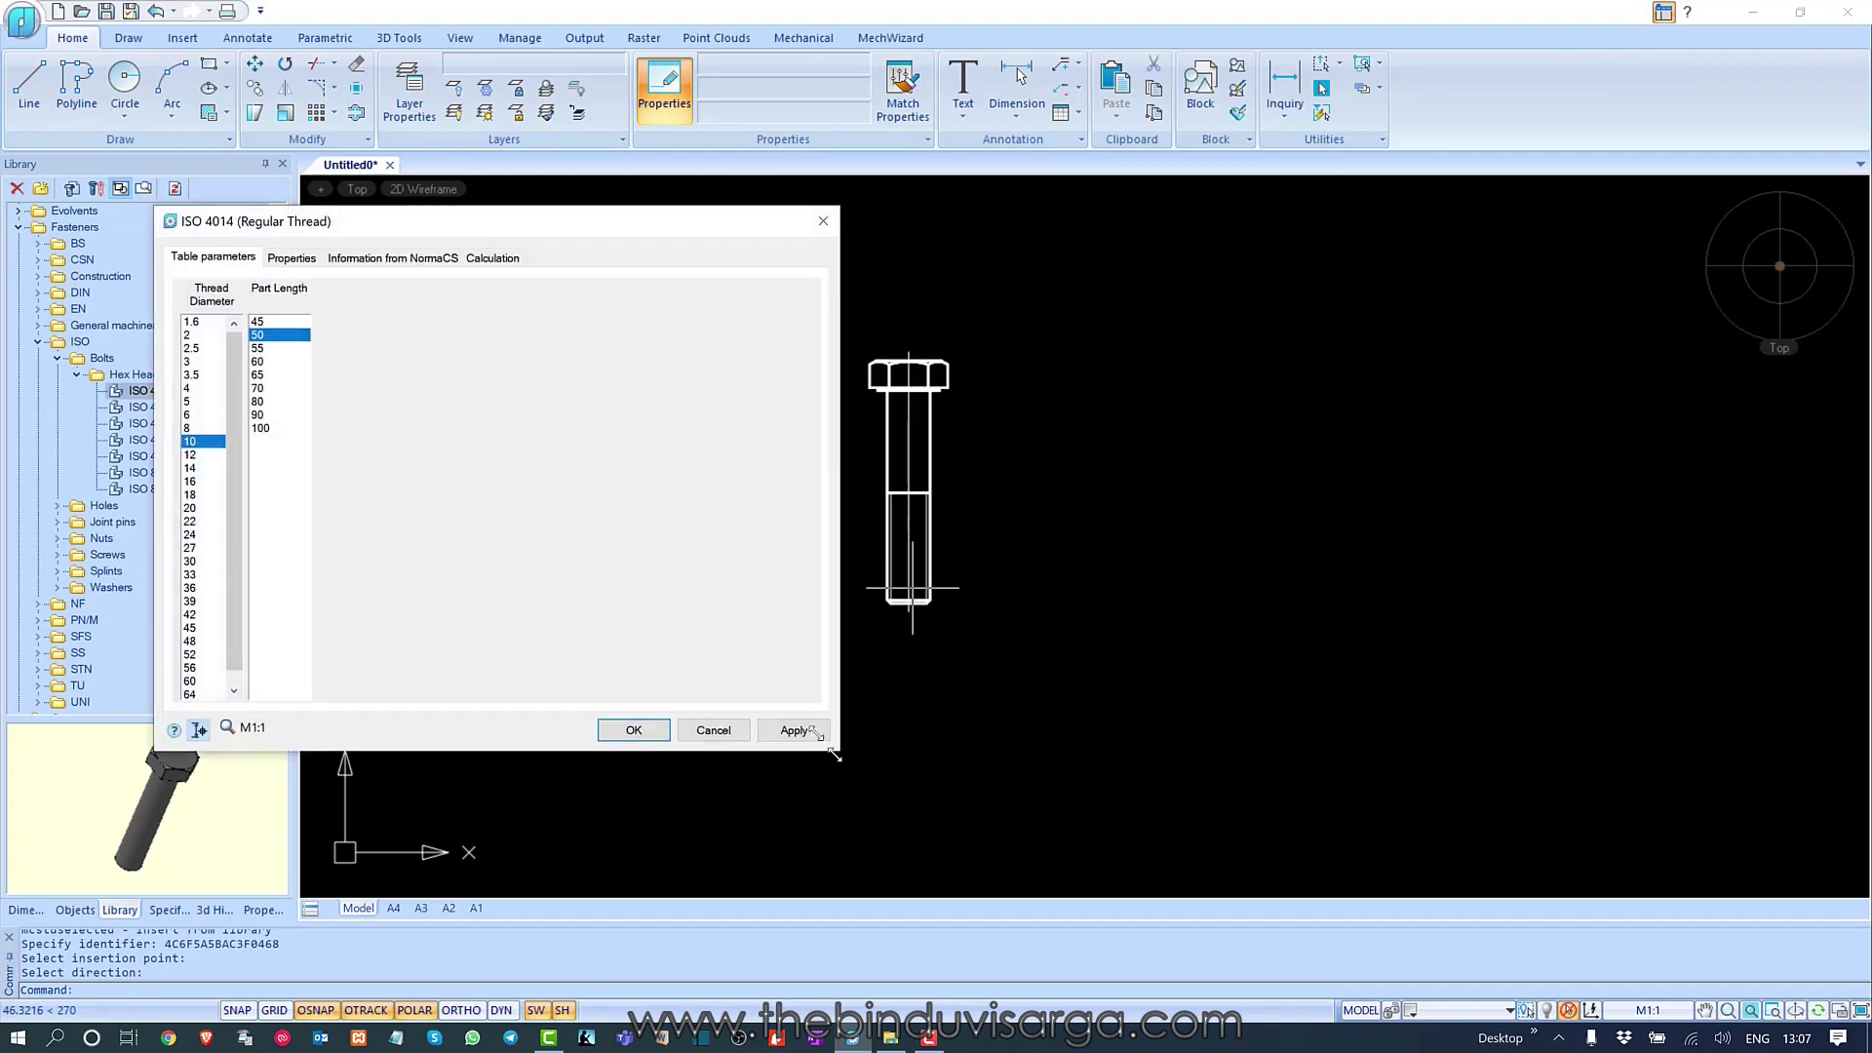
- Set the bolt's thread diameter to 16 and its part length to 150, and apply the size to the drawing
{"action": "left_click_drag", "start_coordinate": [835, 756], "coordinate": [773, 646]}
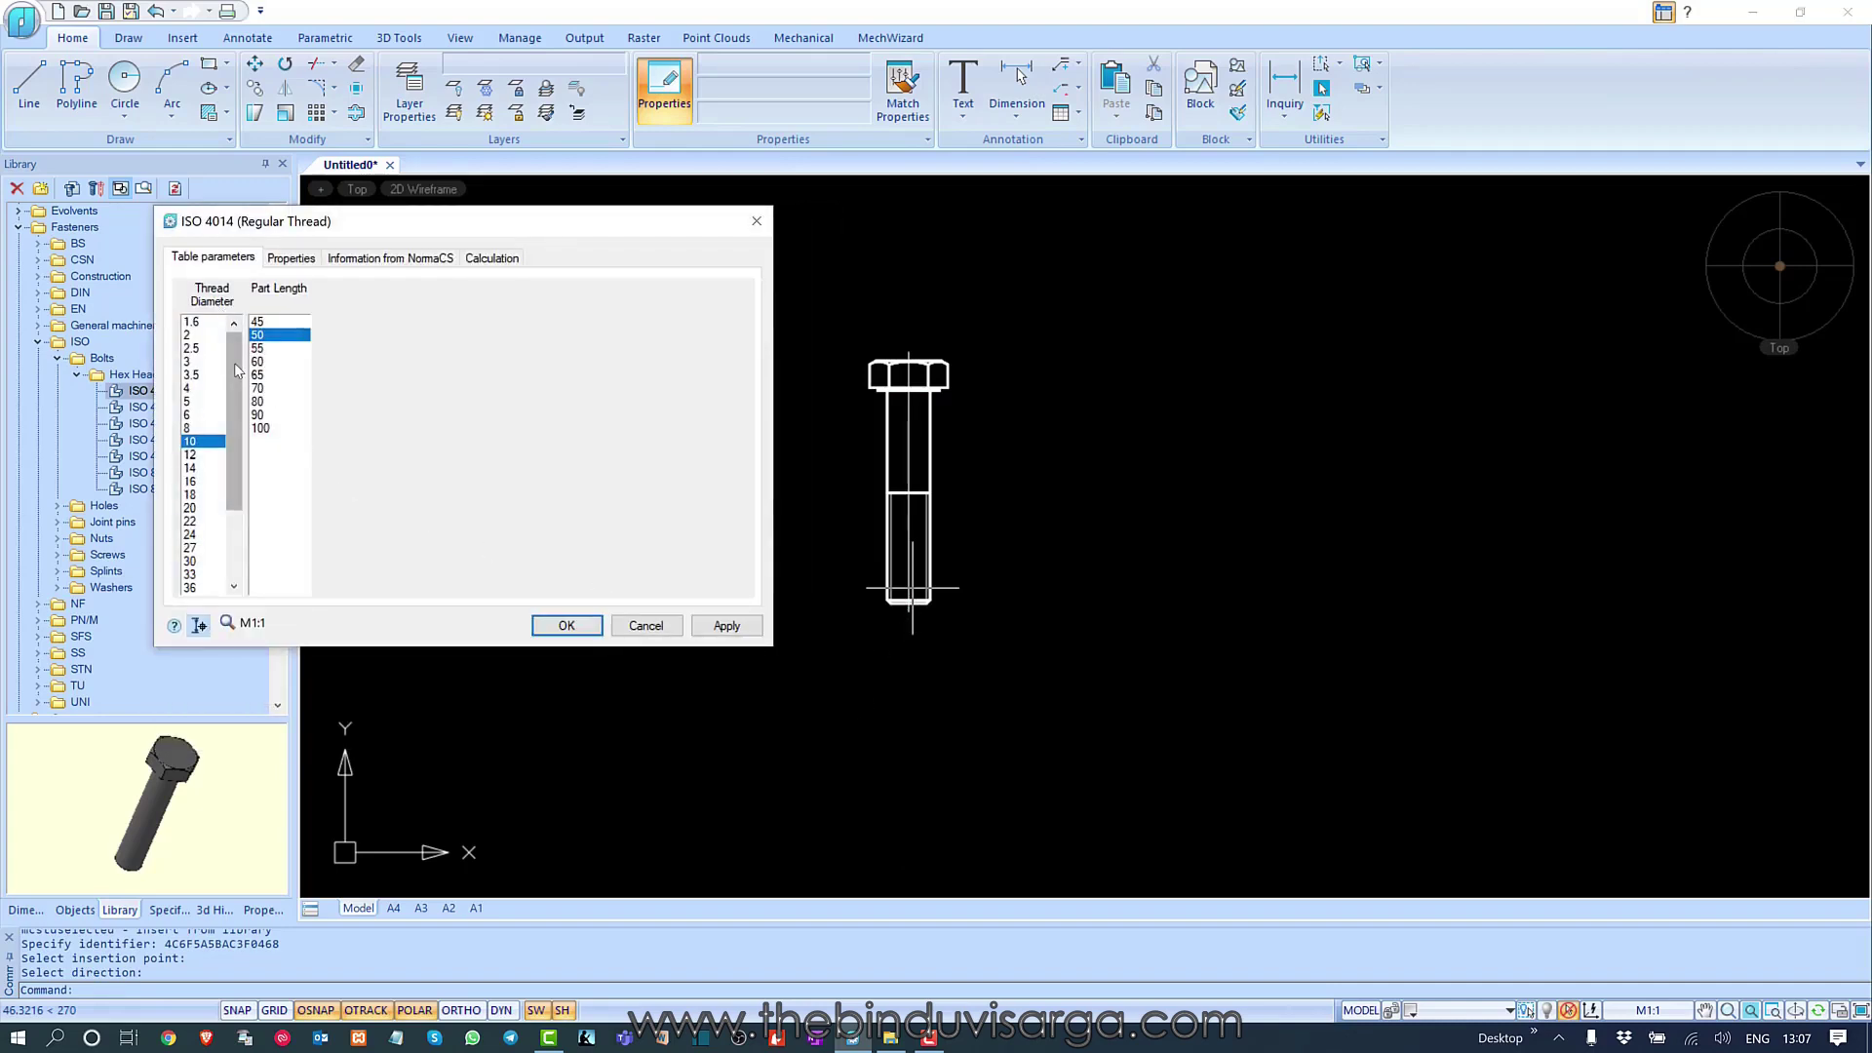
{"action": "left_click_drag", "start_coordinate": [237, 369], "coordinate": [258, 325]}
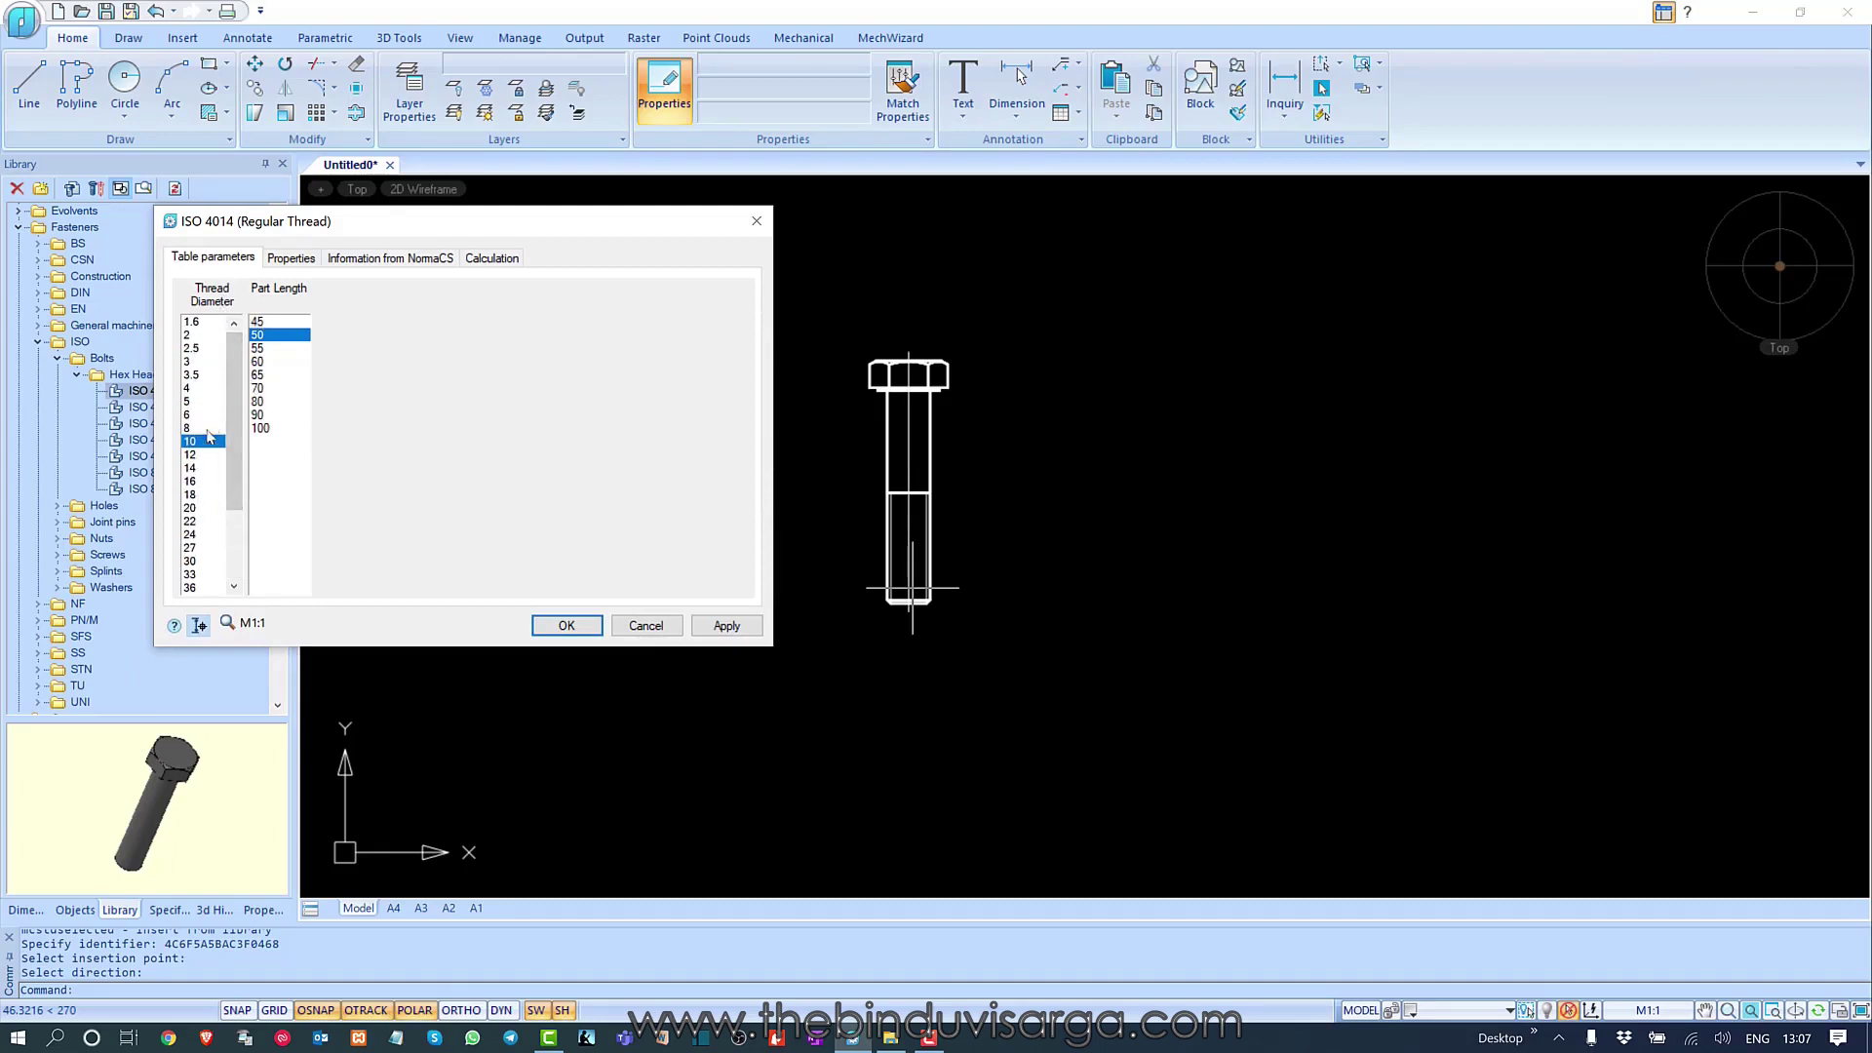
{"action": "left_click", "coordinate": [192, 483]}
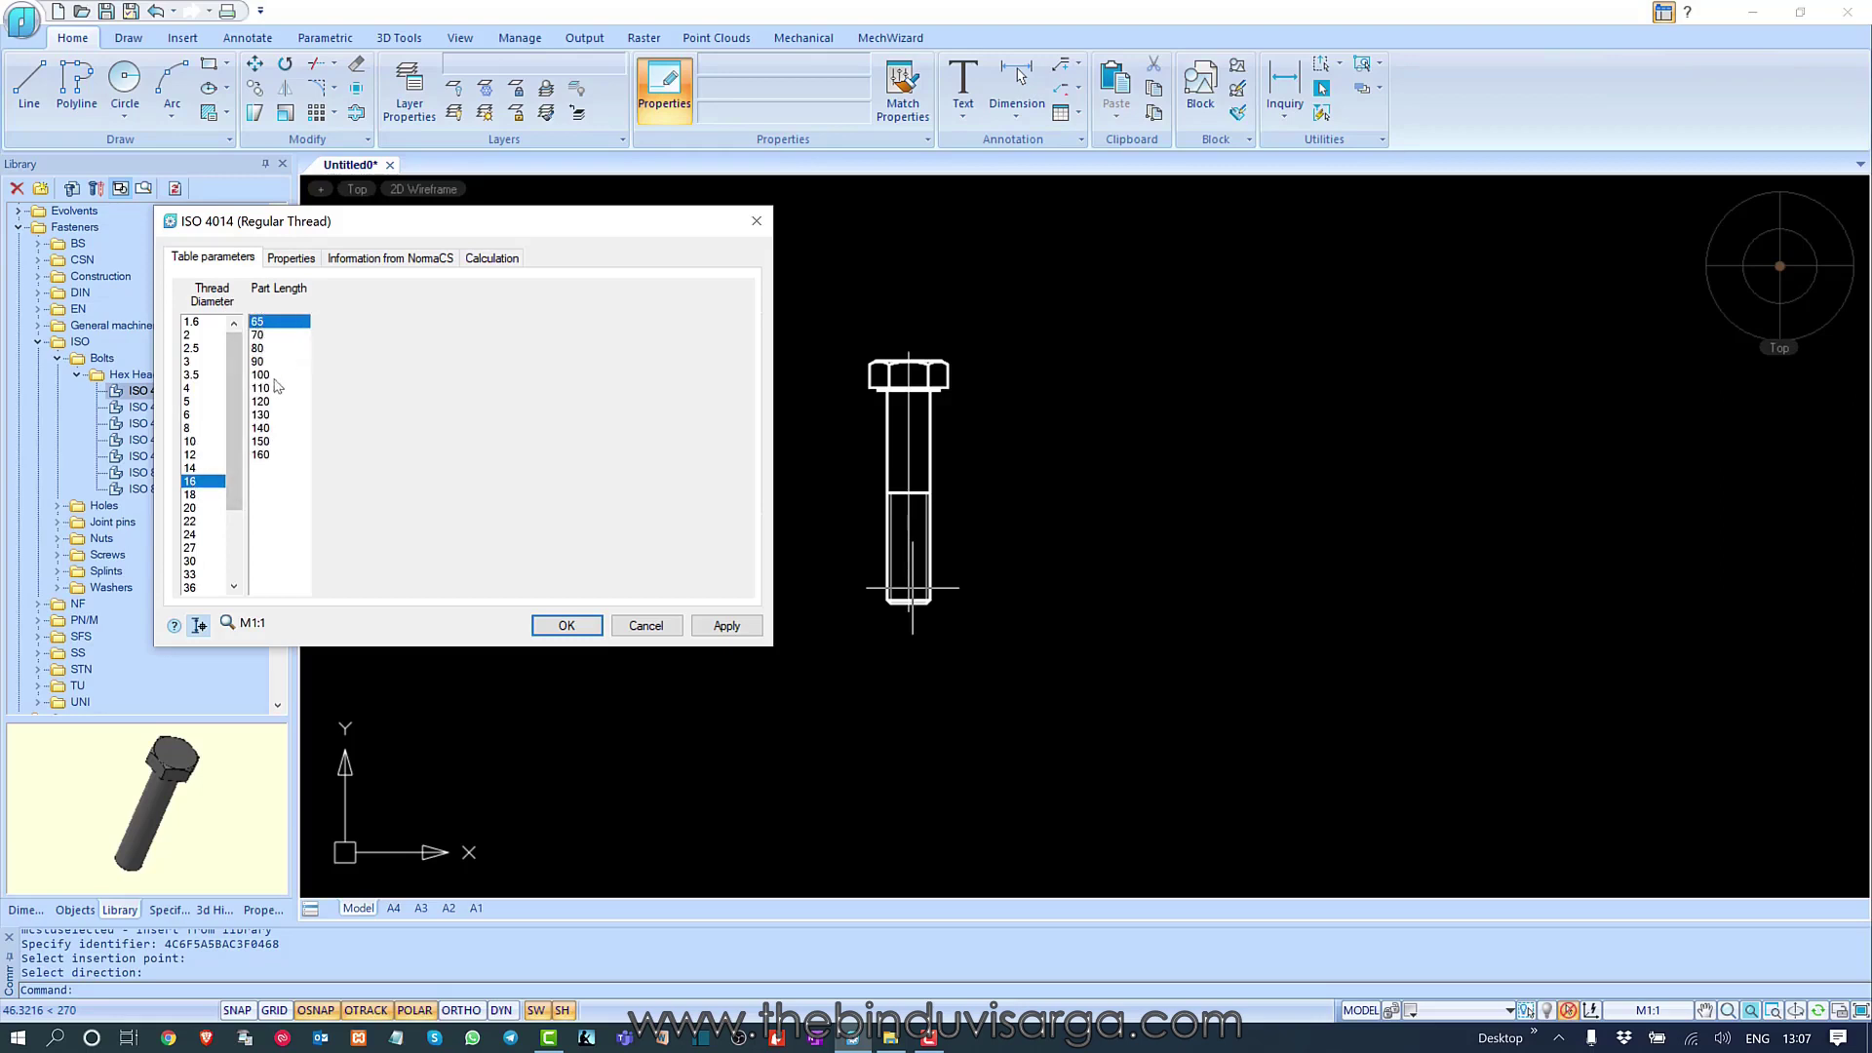
{"action": "left_click", "coordinate": [265, 441]}
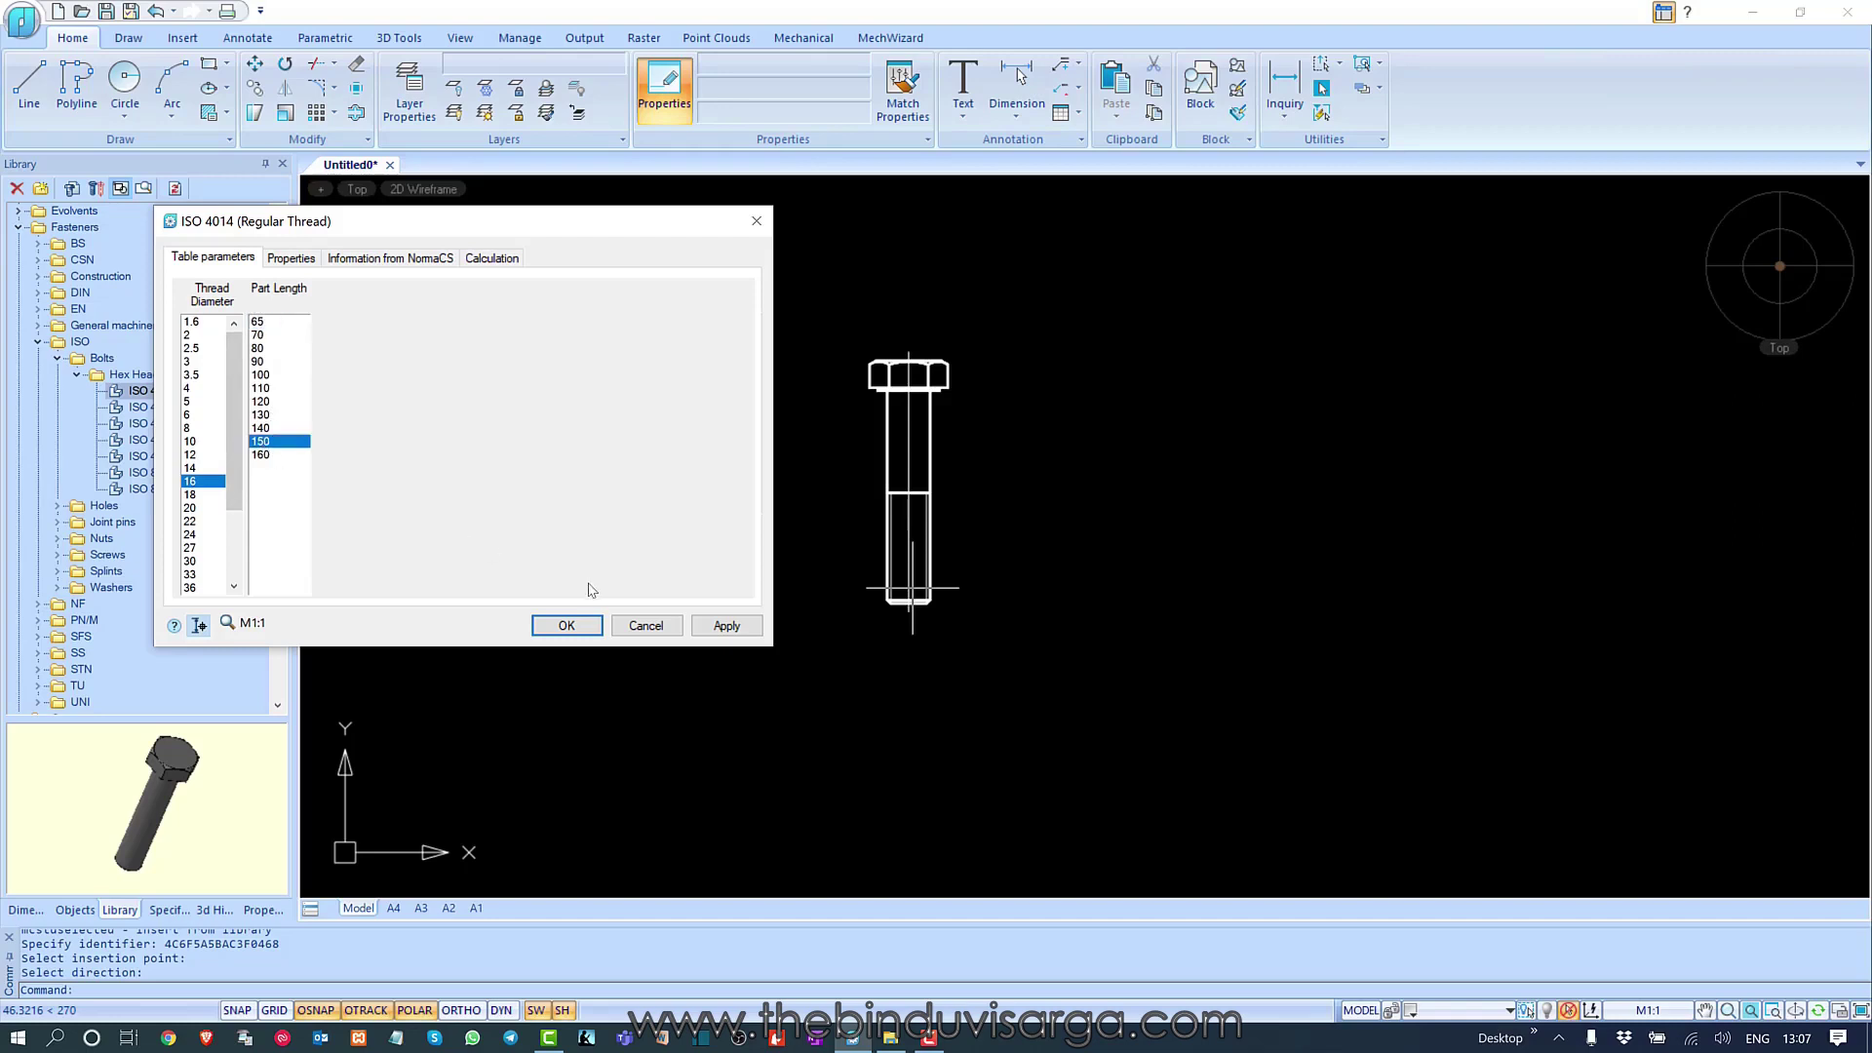
{"action": "left_click", "coordinate": [727, 626]}
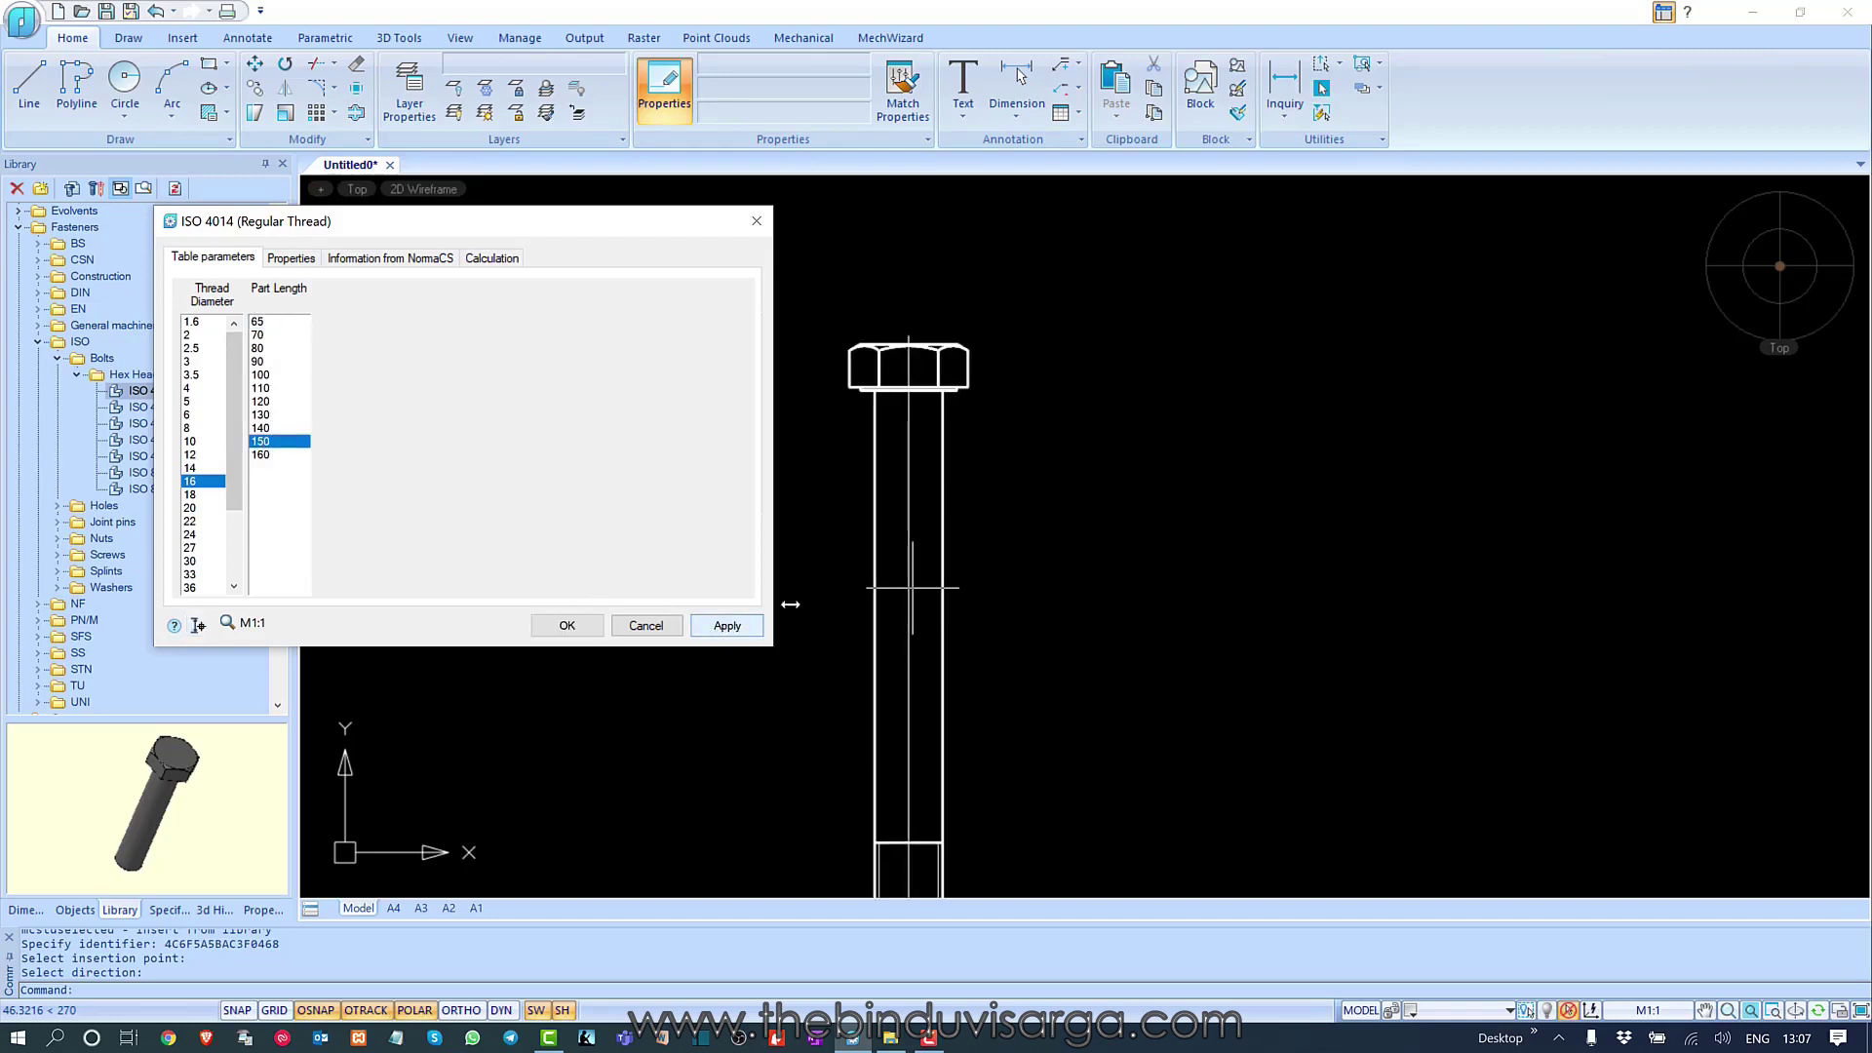
{"action": "scroll", "coordinate": [1160, 361], "scroll_direction": "down", "scroll_amount": 3}
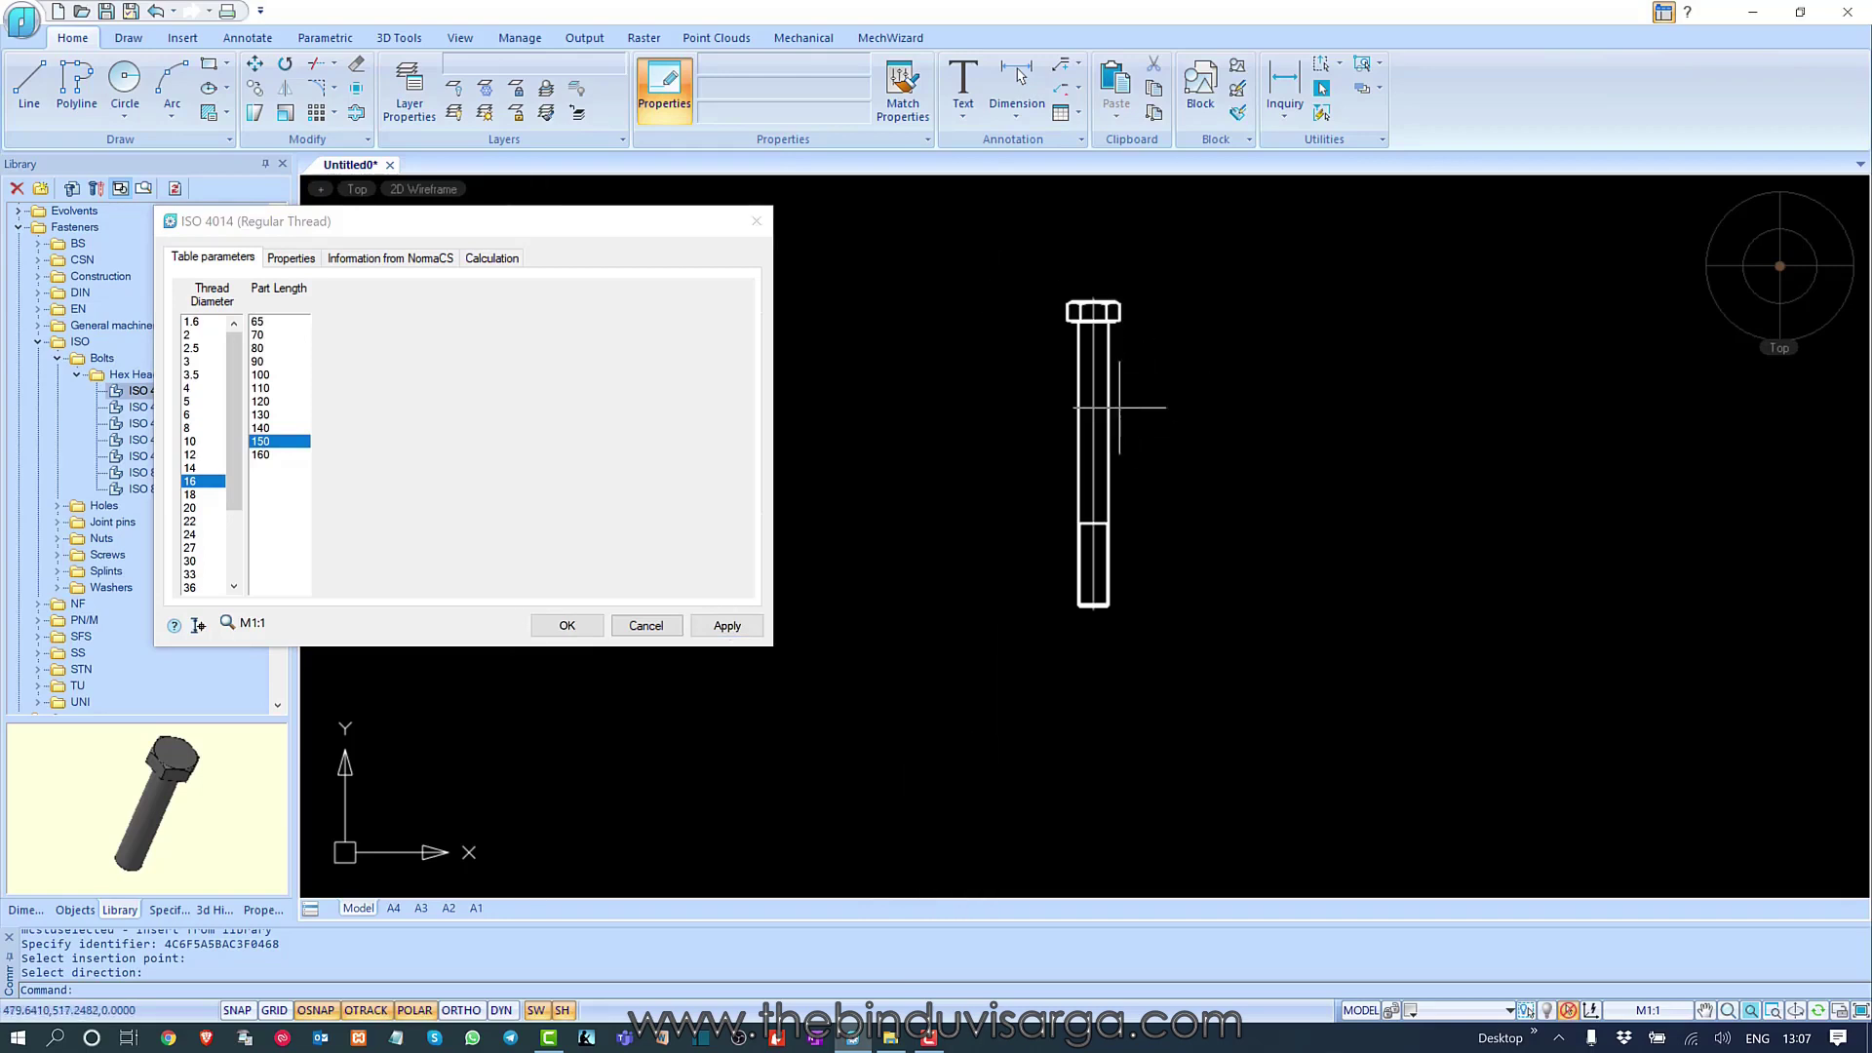
- Change the bolt's projection to the hexagonal head-end view and apply it to the drawing
{"action": "left_click", "coordinate": [292, 258]}
{"action": "left_click", "coordinate": [658, 462]}
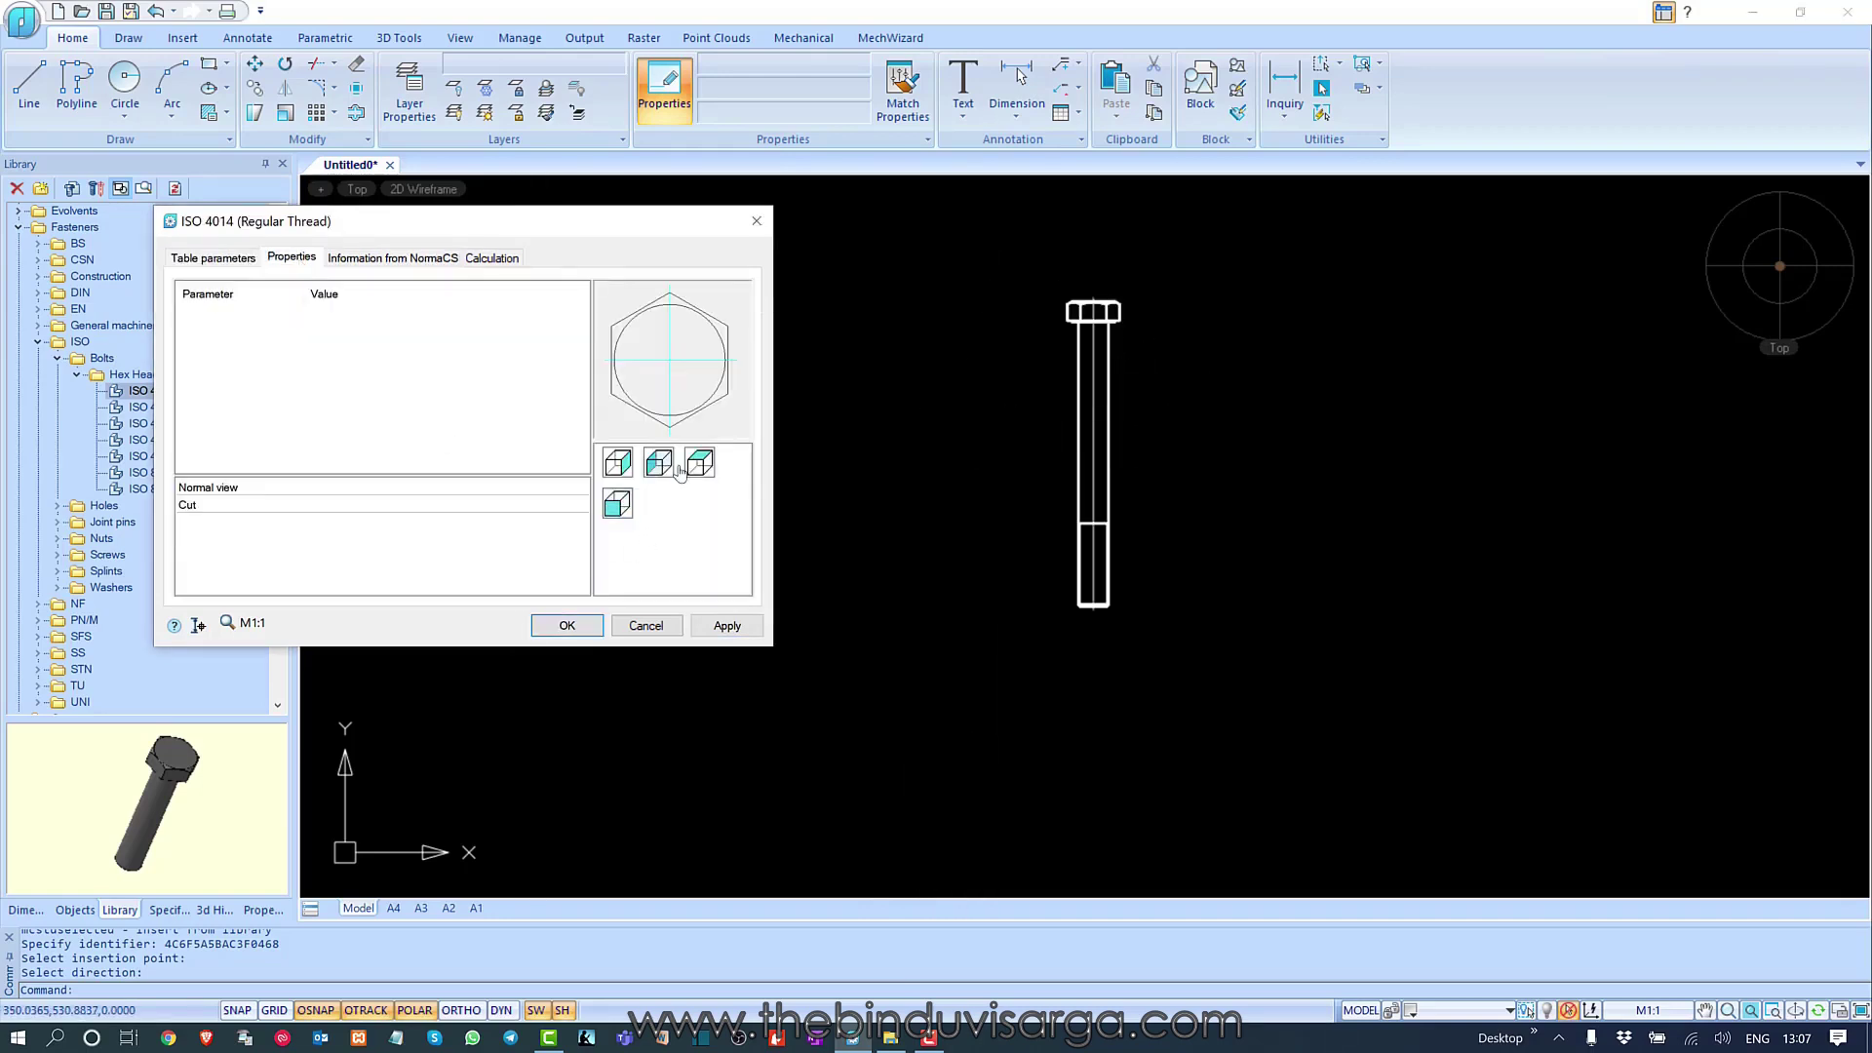
{"action": "left_click", "coordinate": [722, 629]}
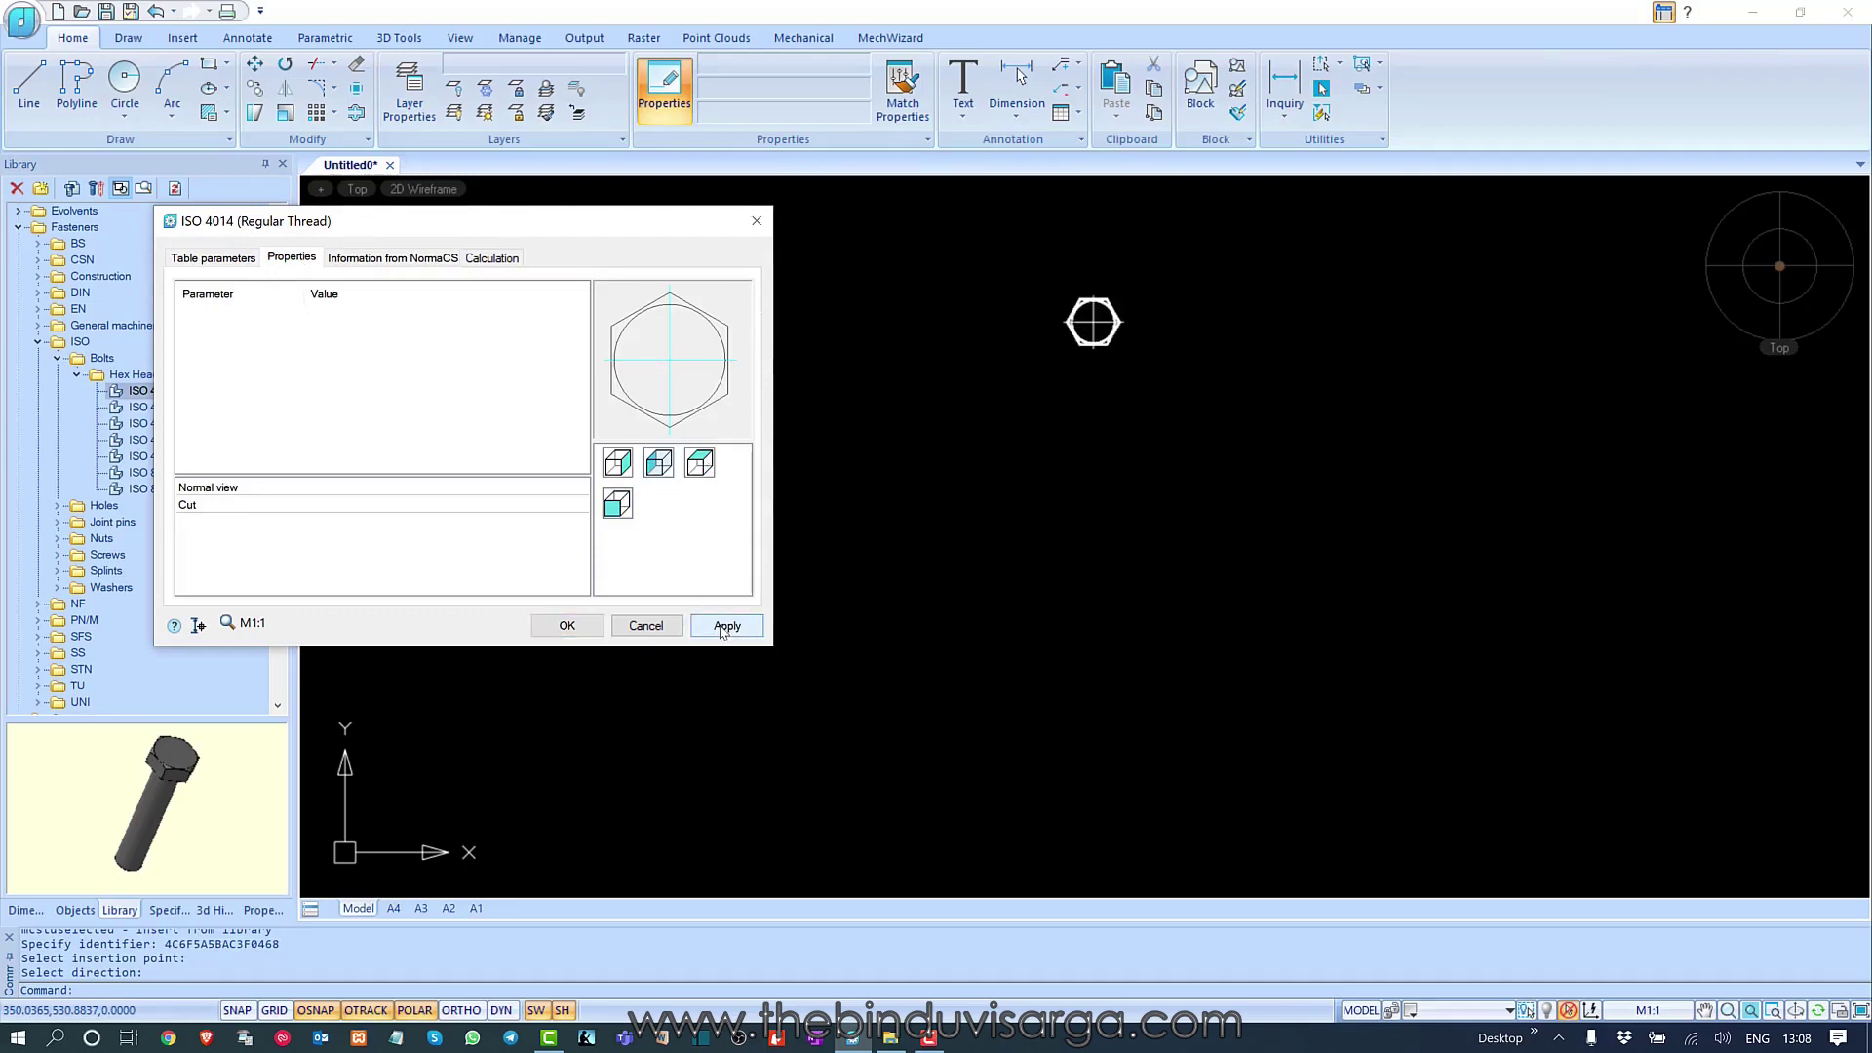
{"action": "scroll", "coordinate": [1092, 312], "scroll_direction": "up", "scroll_amount": 3}
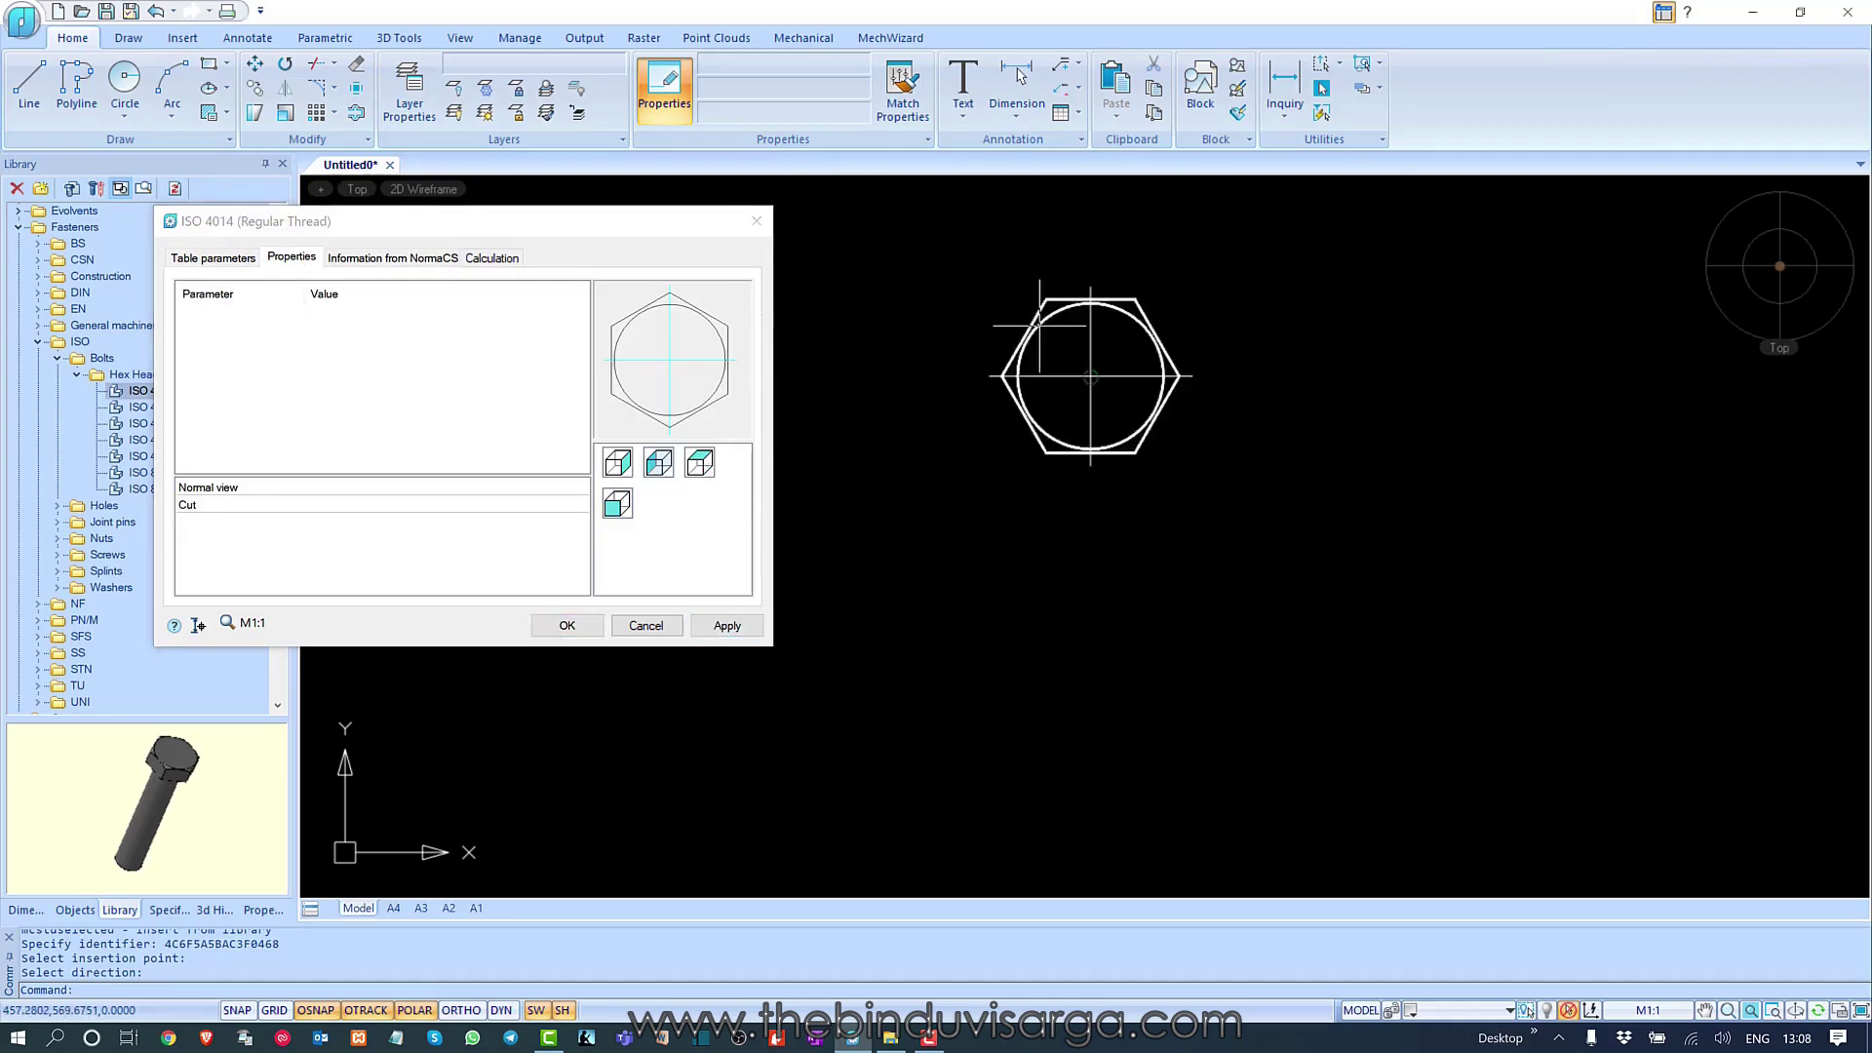
{"action": "scroll", "coordinate": [1039, 326], "scroll_direction": "up", "scroll_amount": 1}
- Apply the bolt's two lengthwise side views one after the other, then restore the hexagonal head-end view
{"action": "left_click", "coordinate": [708, 467]}
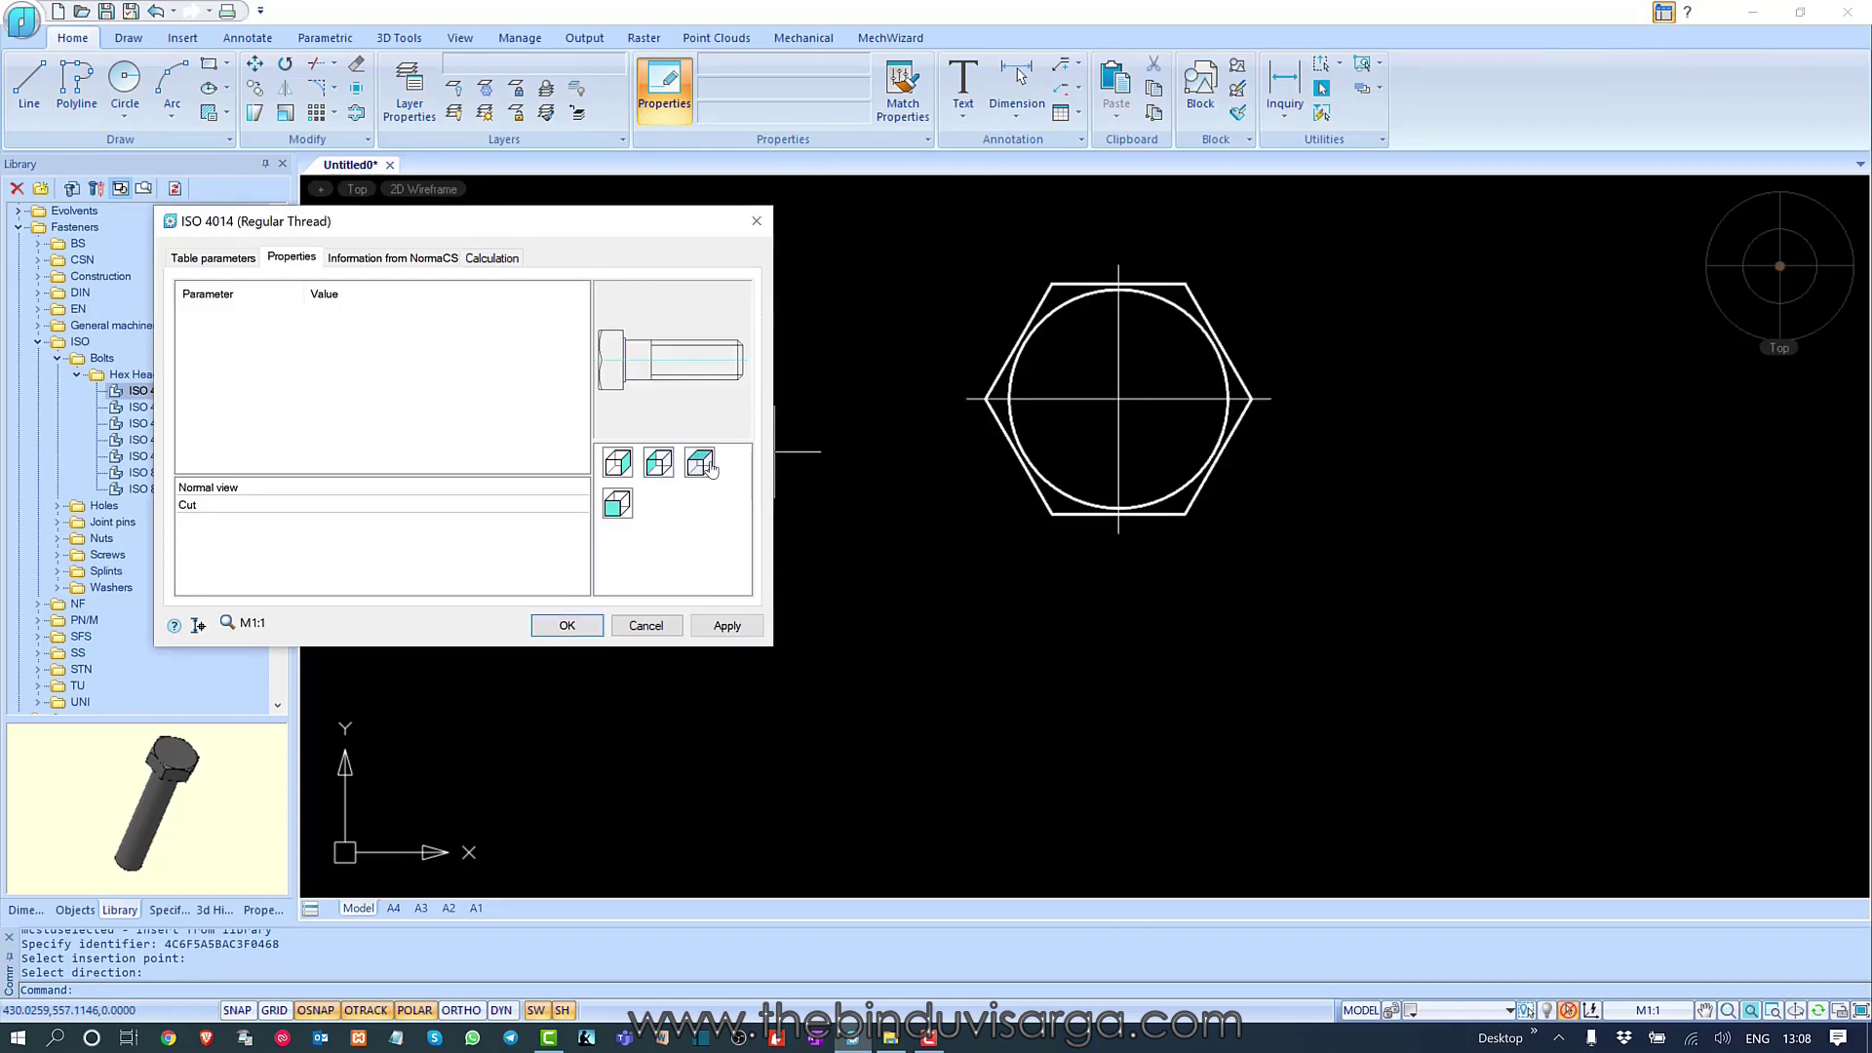
{"action": "left_click", "coordinate": [722, 627]}
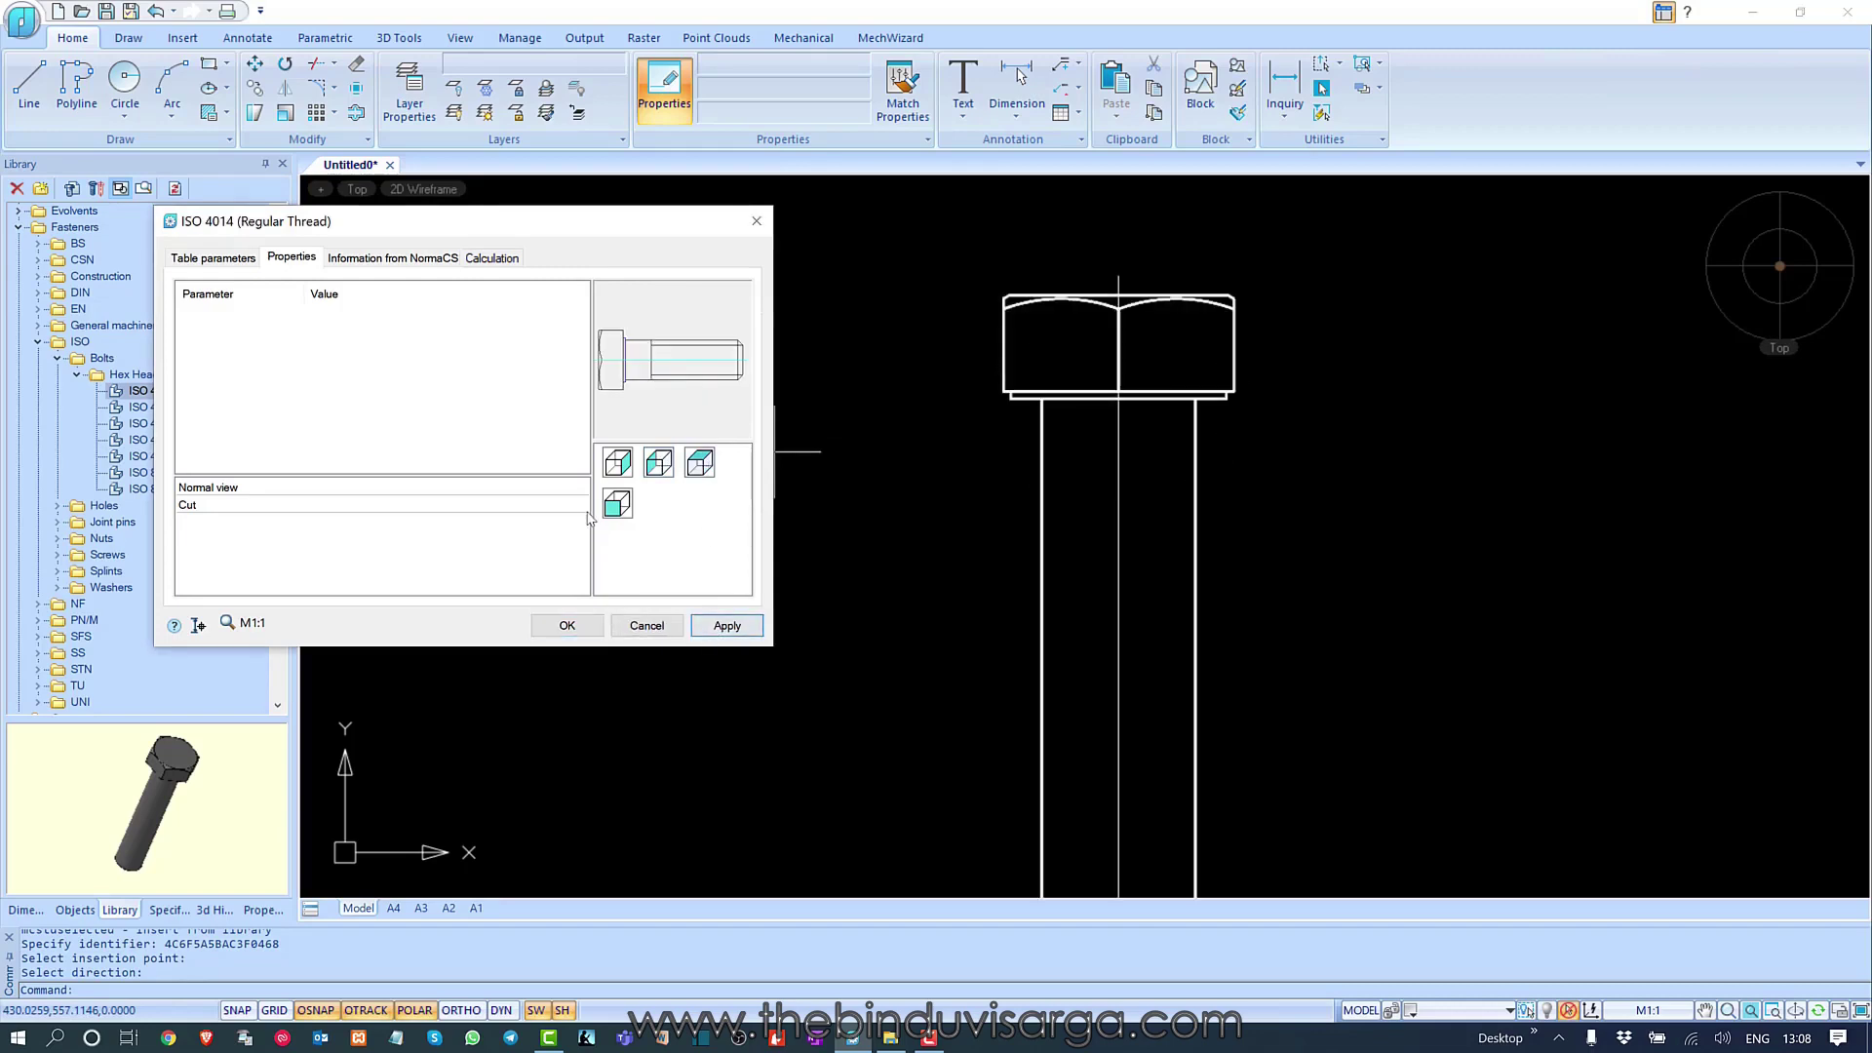
{"action": "left_click", "coordinate": [618, 504]}
{"action": "left_click", "coordinate": [709, 626]}
{"action": "left_click", "coordinate": [661, 465]}
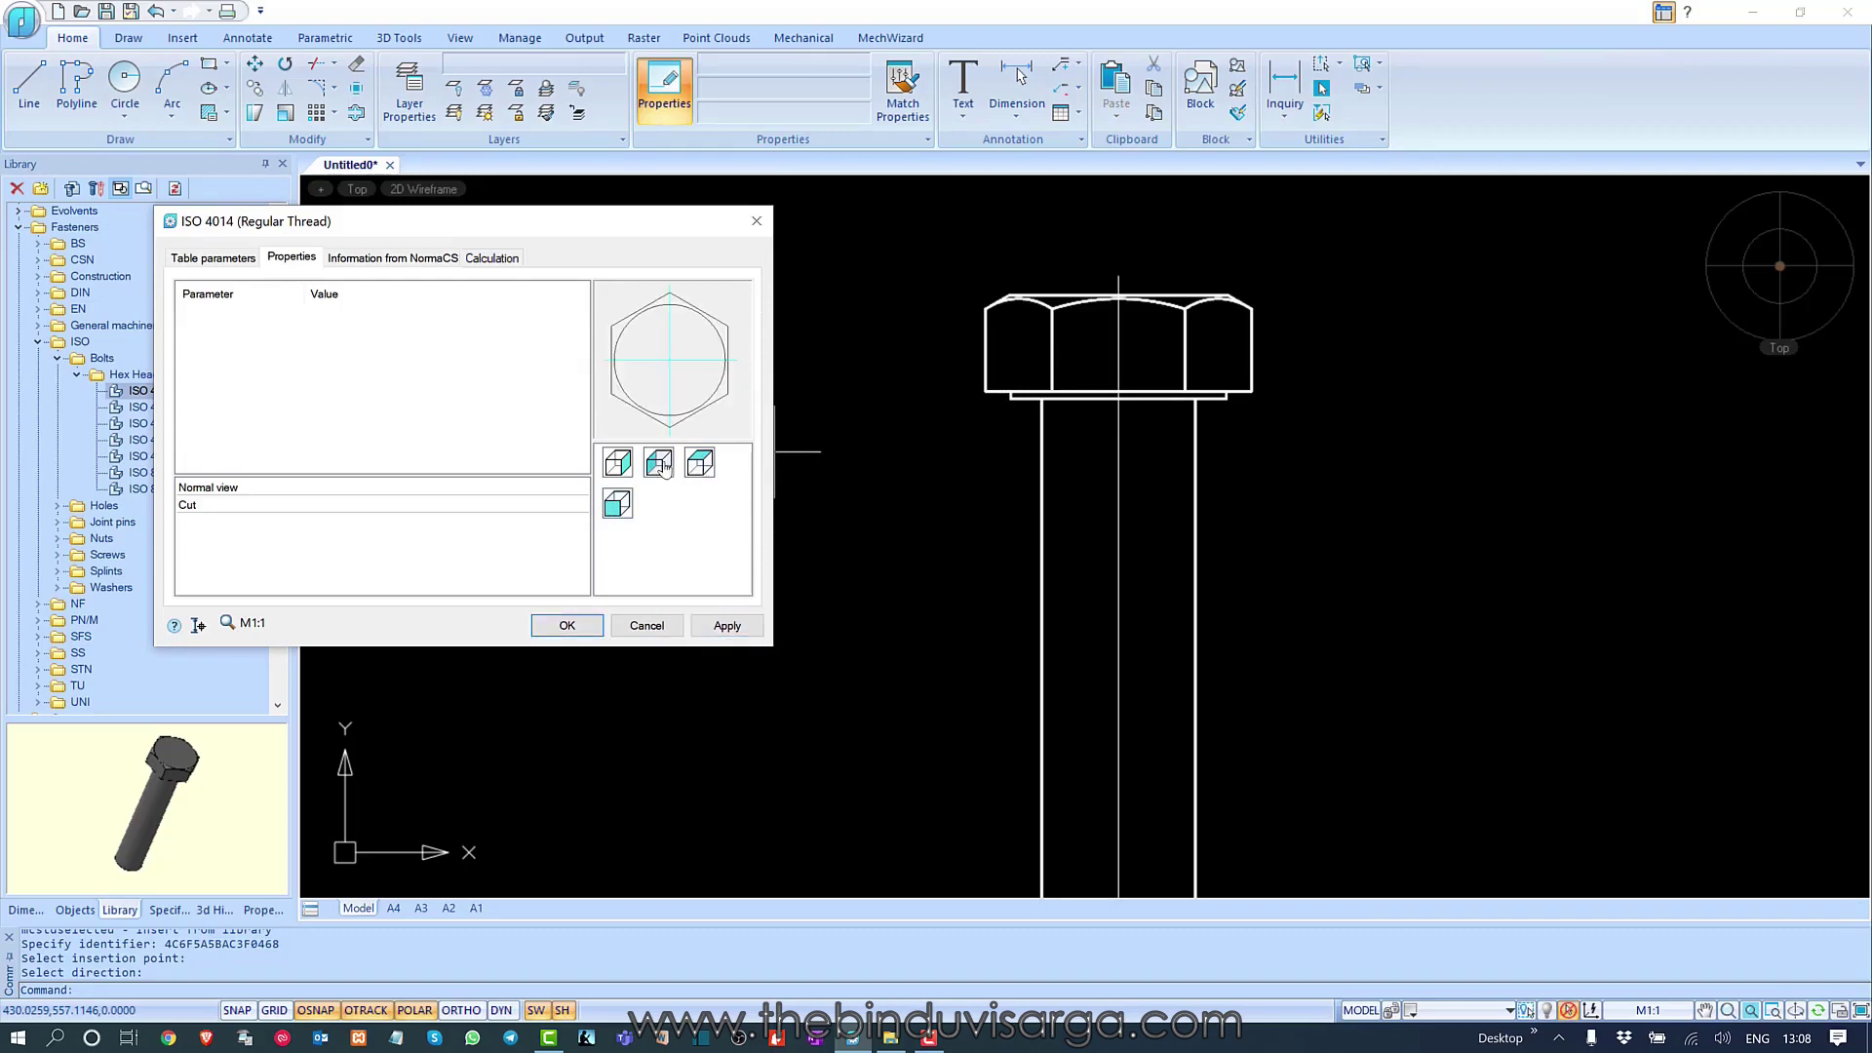
{"action": "left_click", "coordinate": [733, 629]}
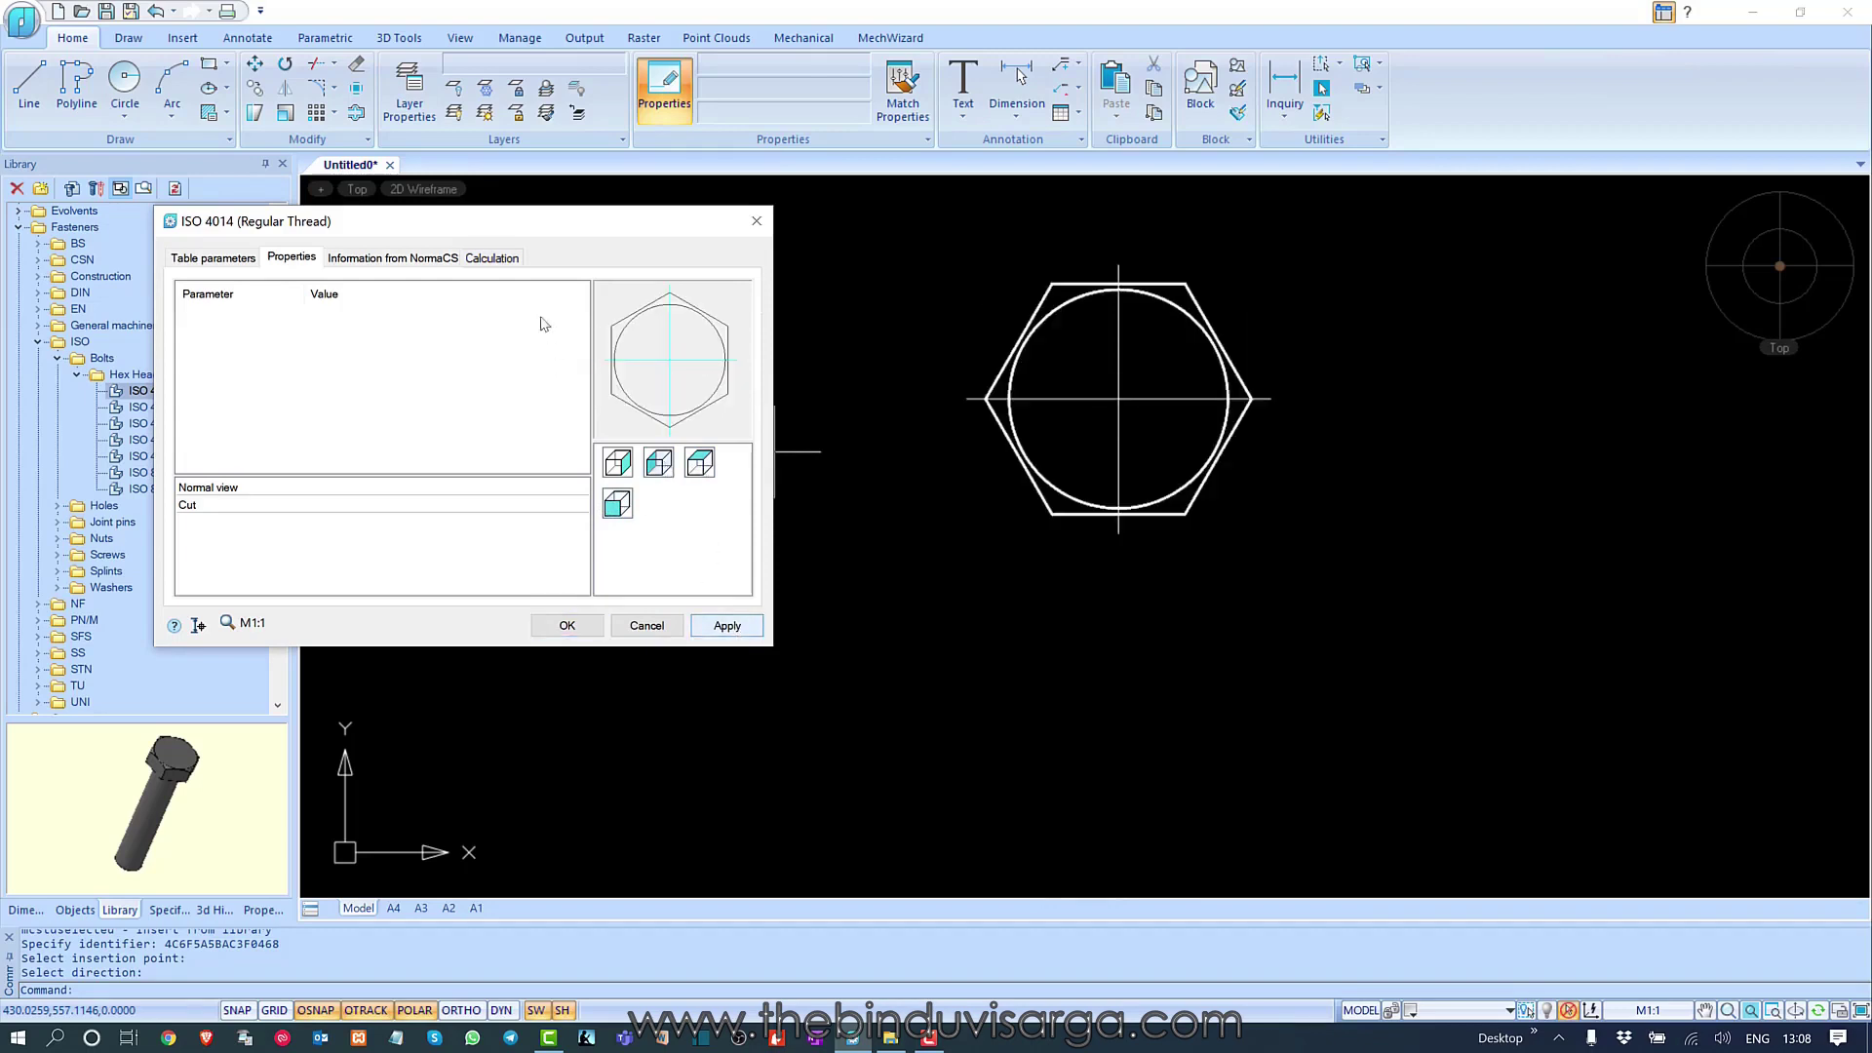
- View the bolt's calculation settings, cancel the bolt insertion, and collapse the Fasteners library category
{"action": "left_click", "coordinate": [493, 258]}
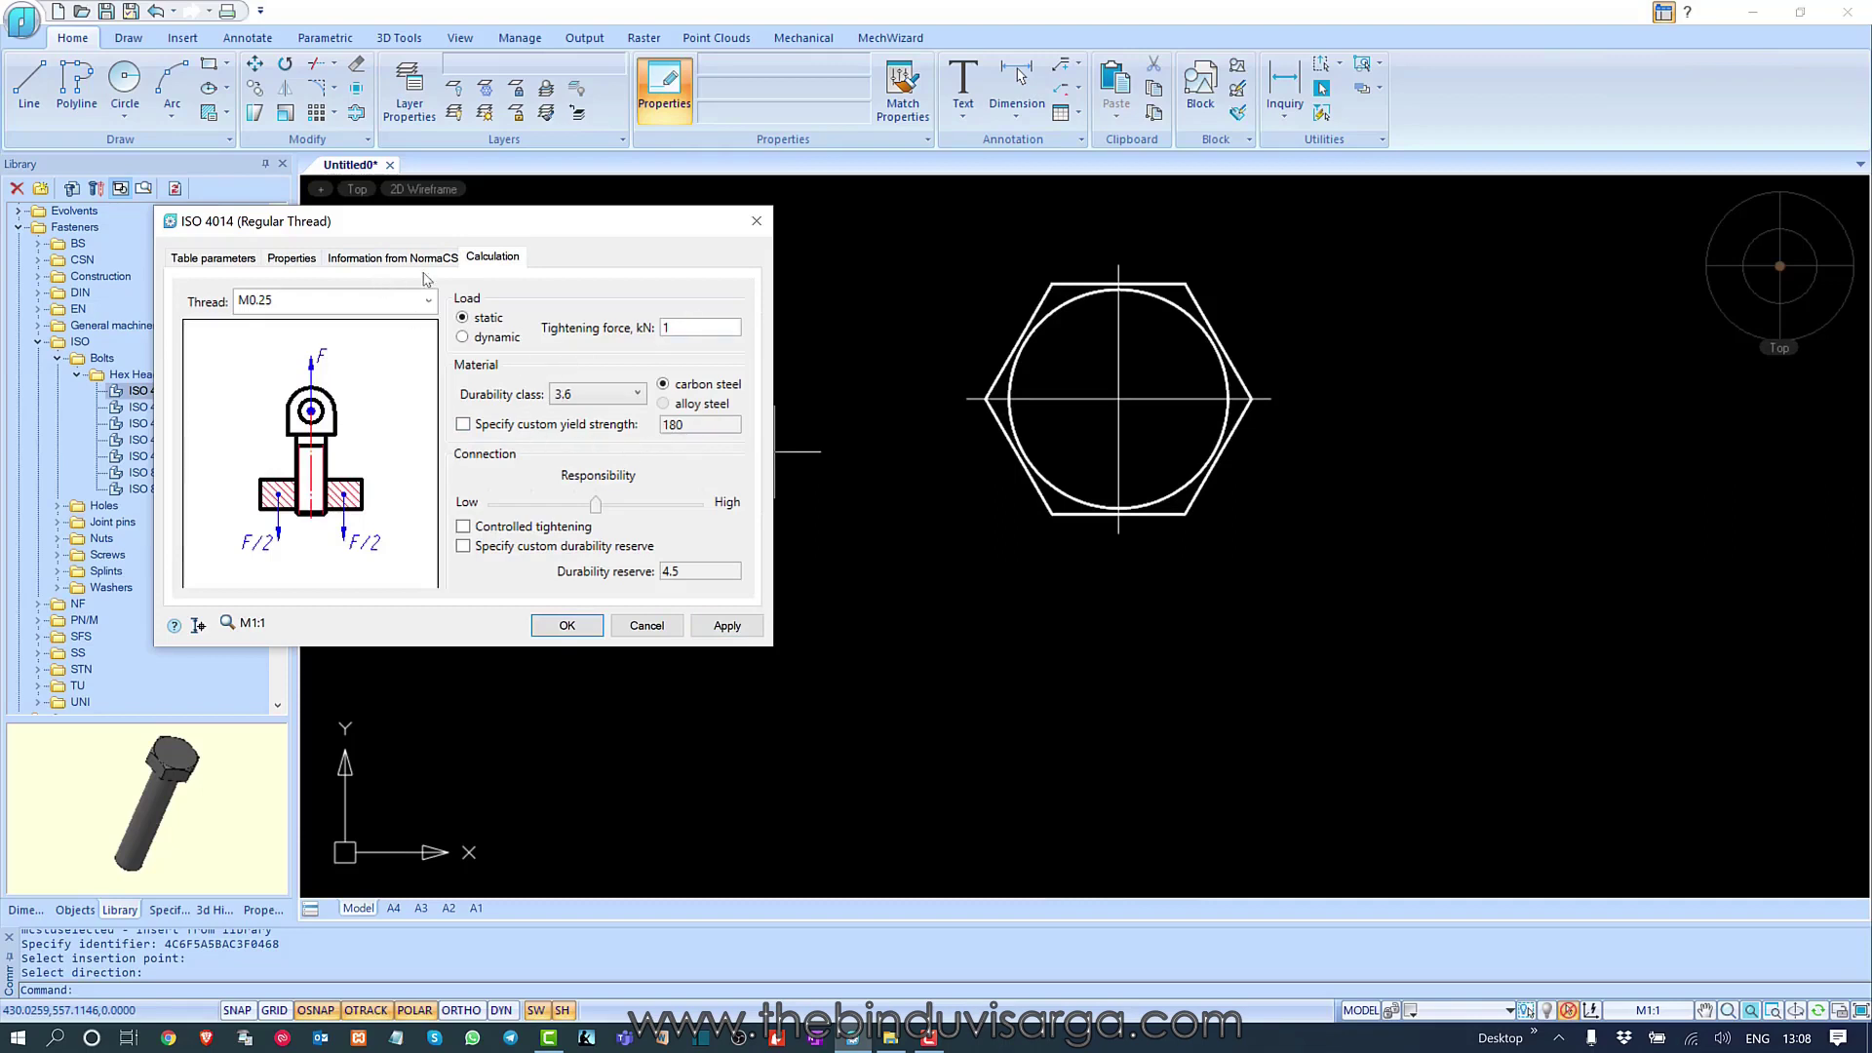
{"action": "left_click", "coordinate": [646, 627]}
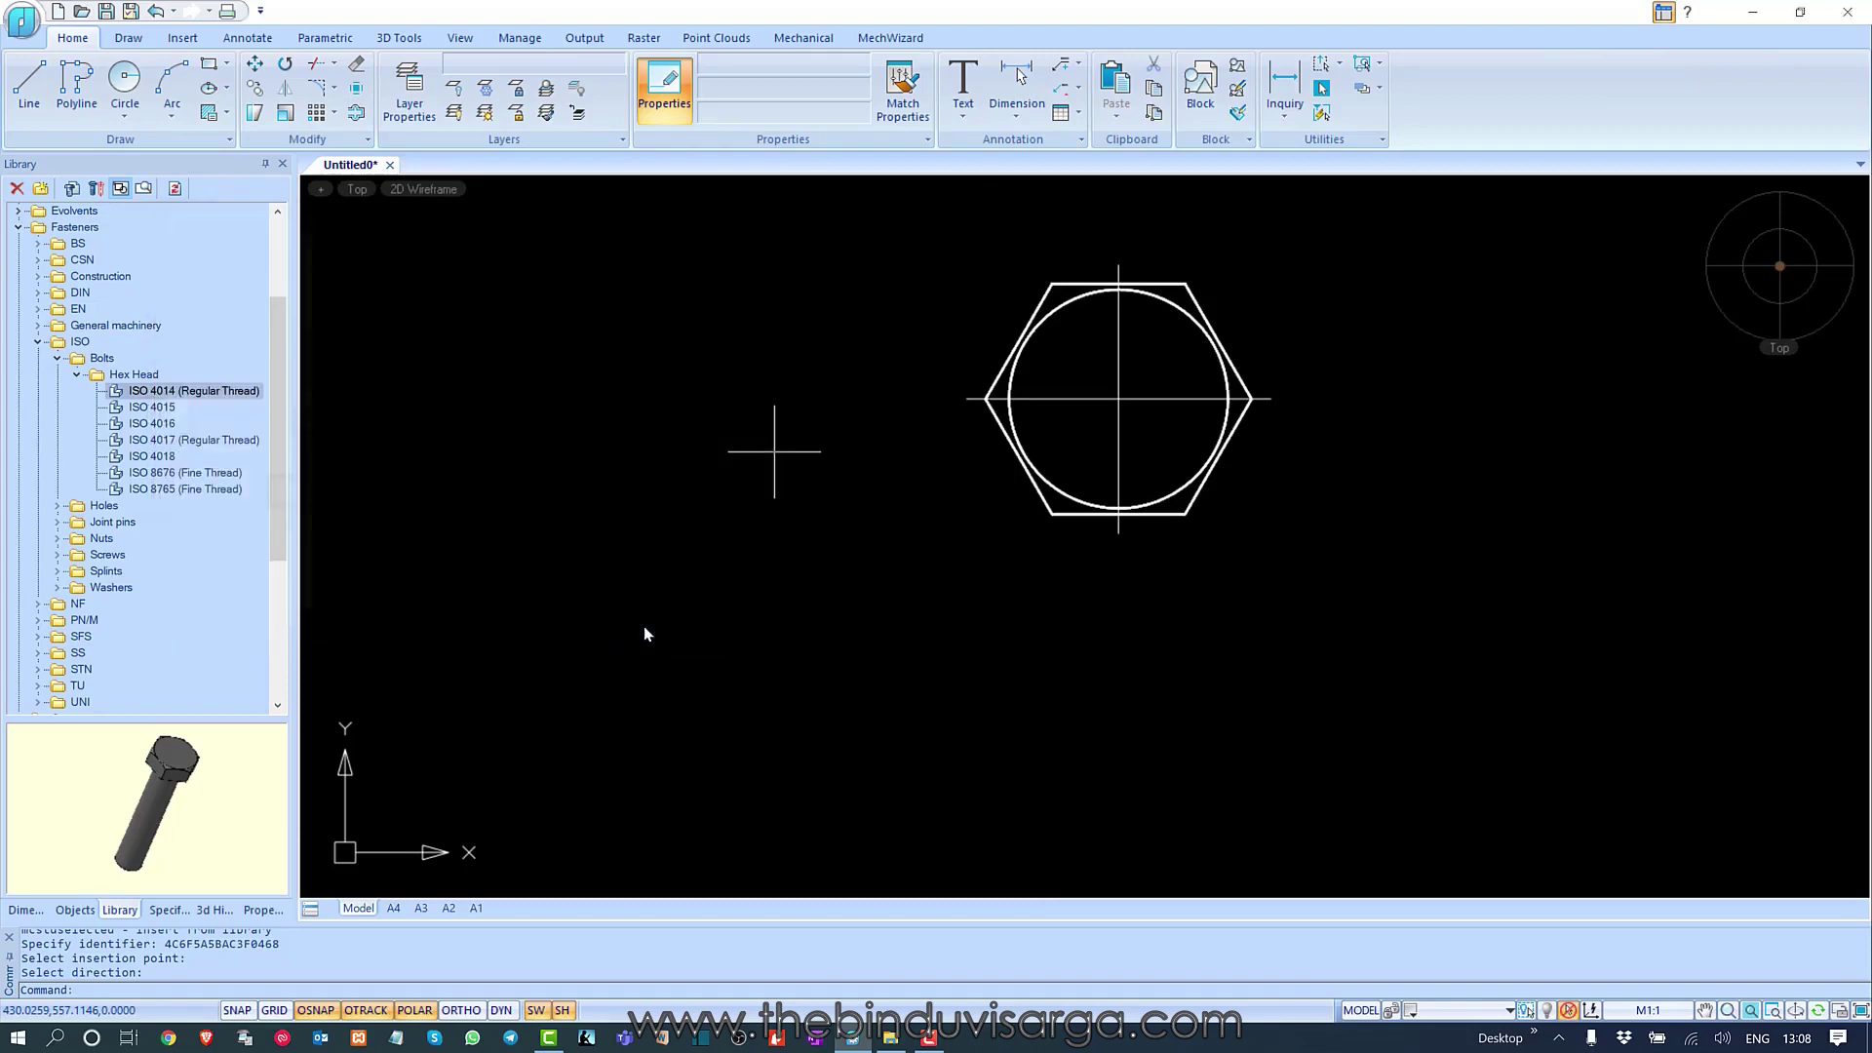
{"action": "left_click", "coordinate": [57, 359]}
{"action": "left_click", "coordinate": [37, 341]}
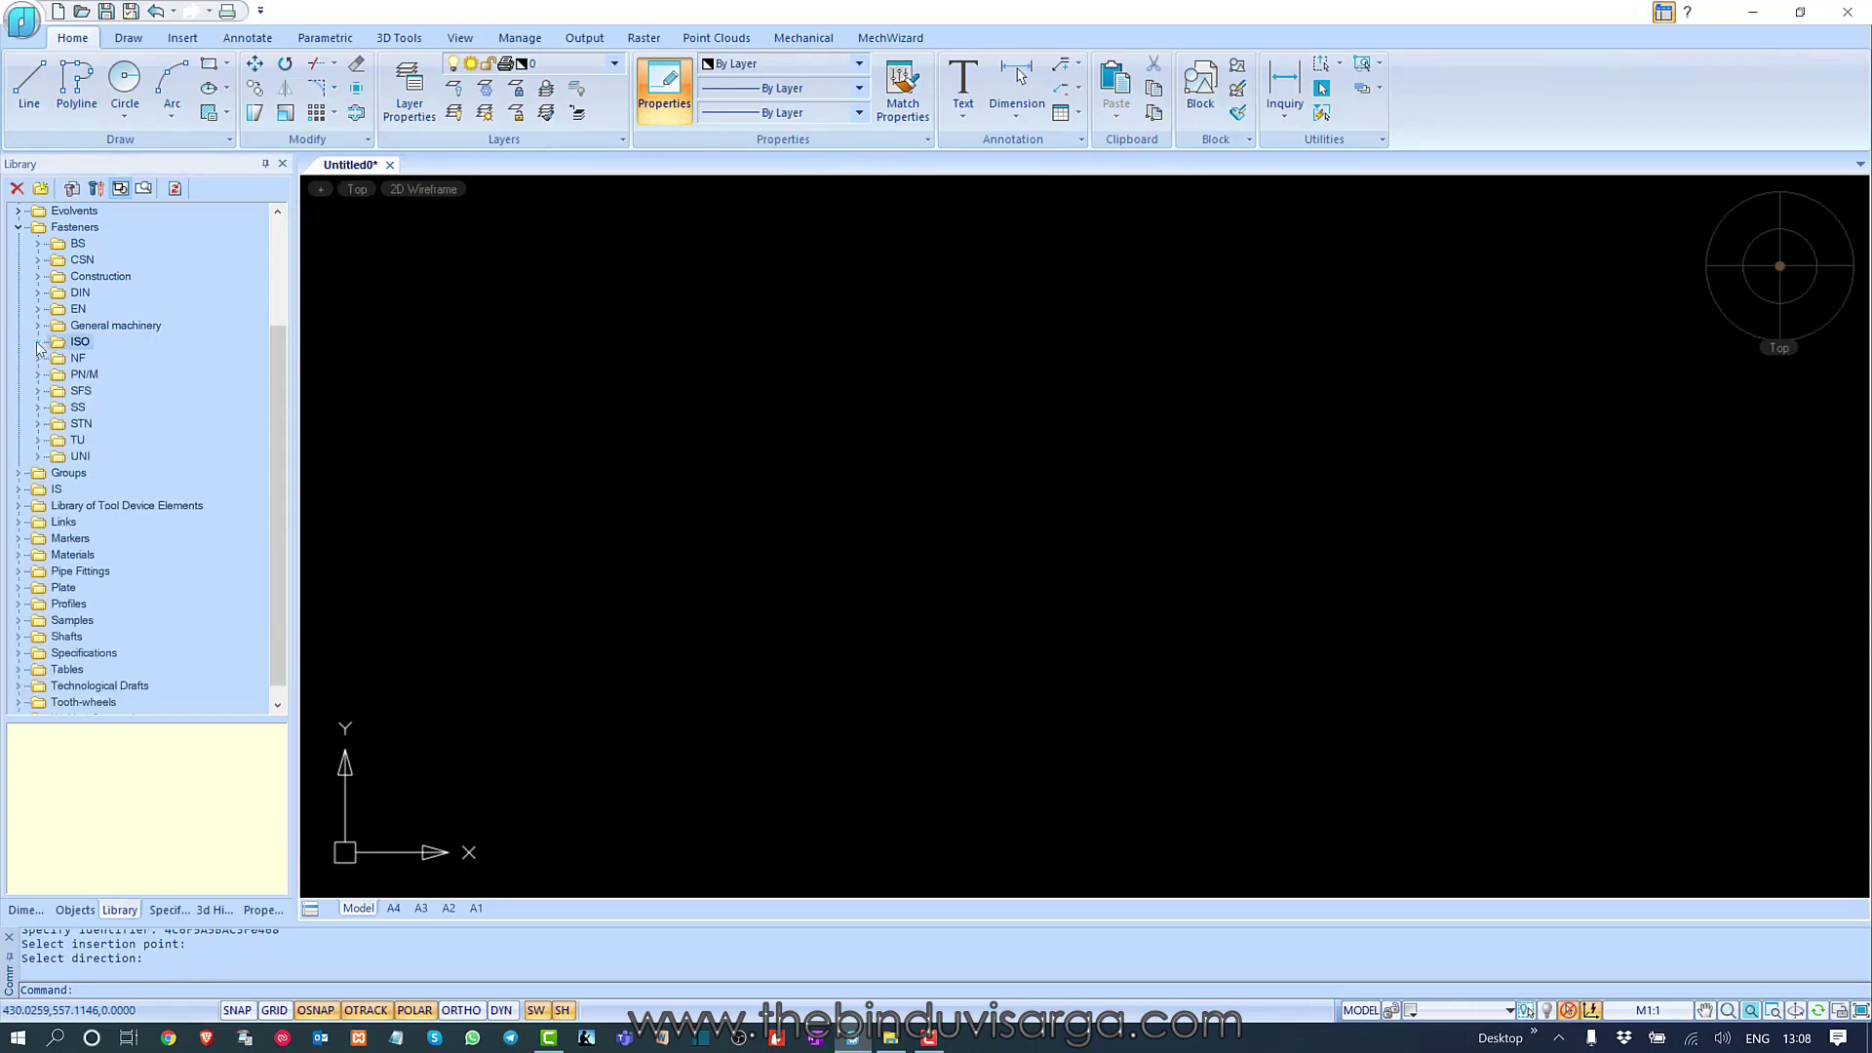
{"action": "left_click", "coordinate": [18, 227]}
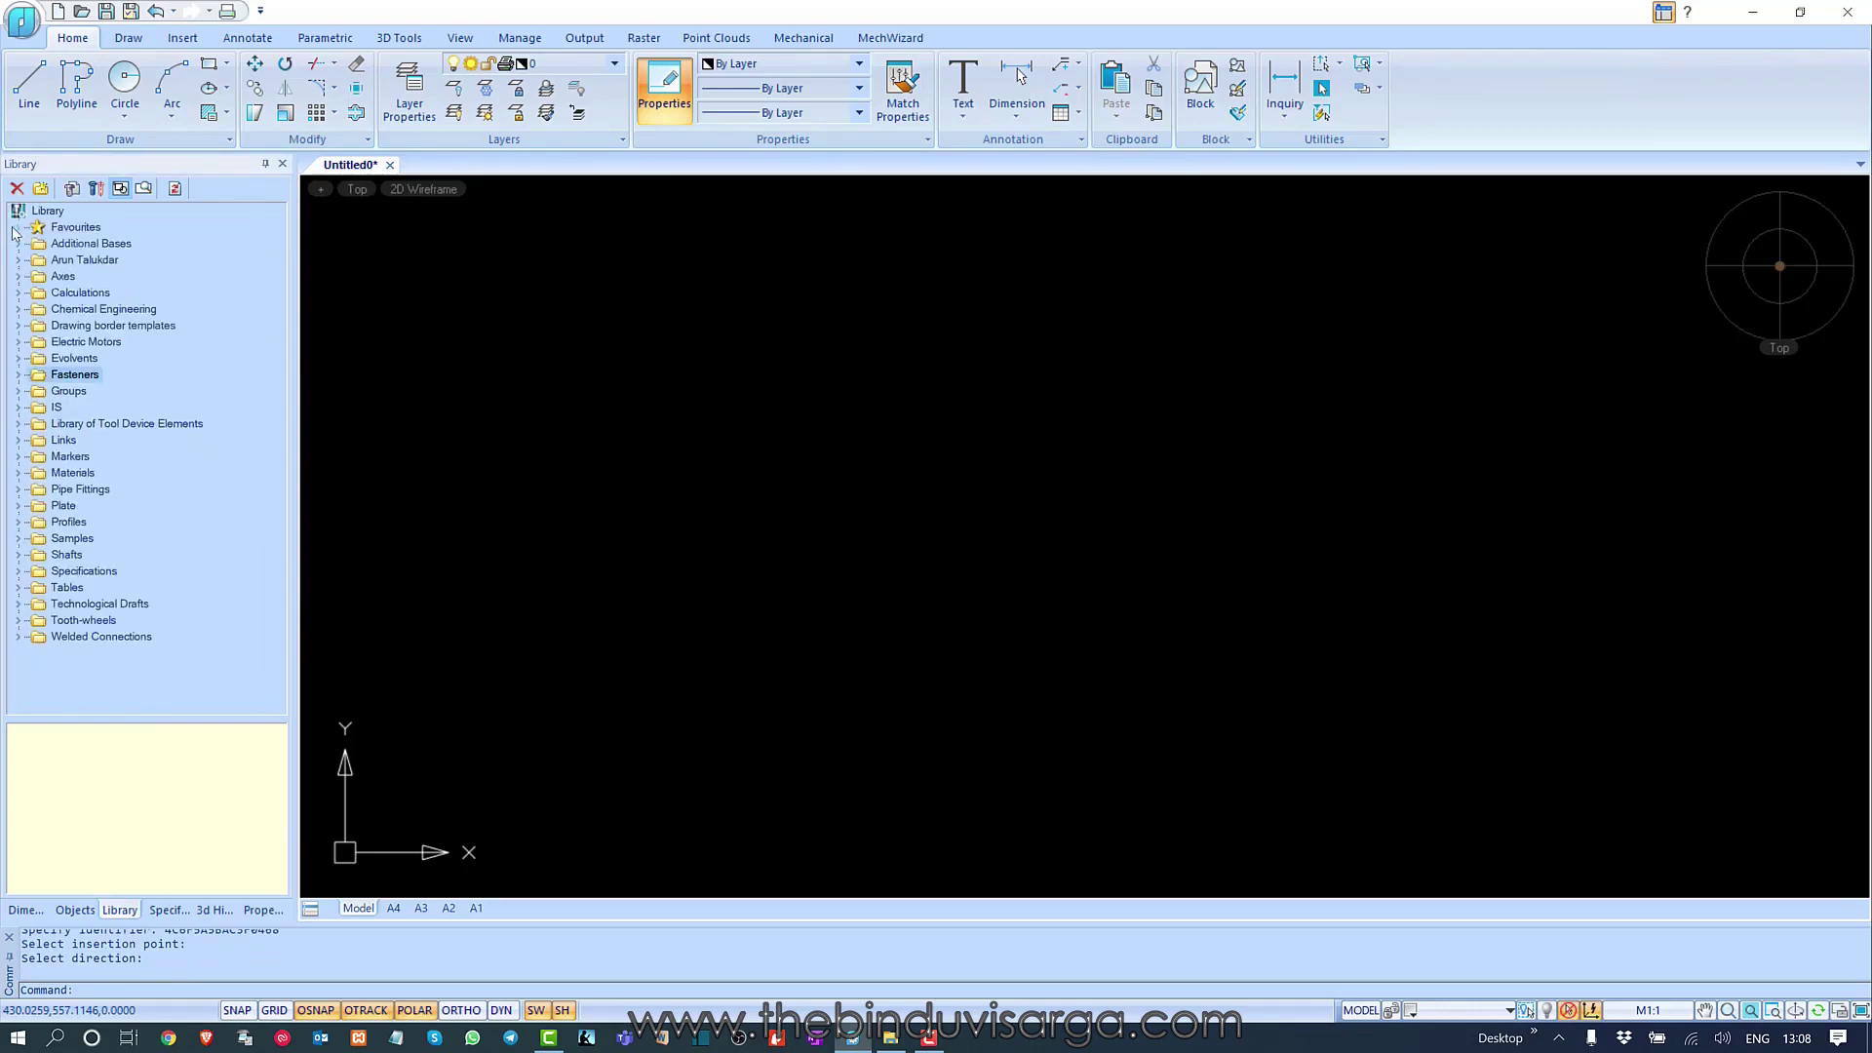
- Insert the 4A electric motor IM 1001, 1002 from the library horizontally, in the empty space beside the drawing border
{"action": "double_click", "coordinate": [40, 345]}
{"action": "double_click", "coordinate": [97, 376]}
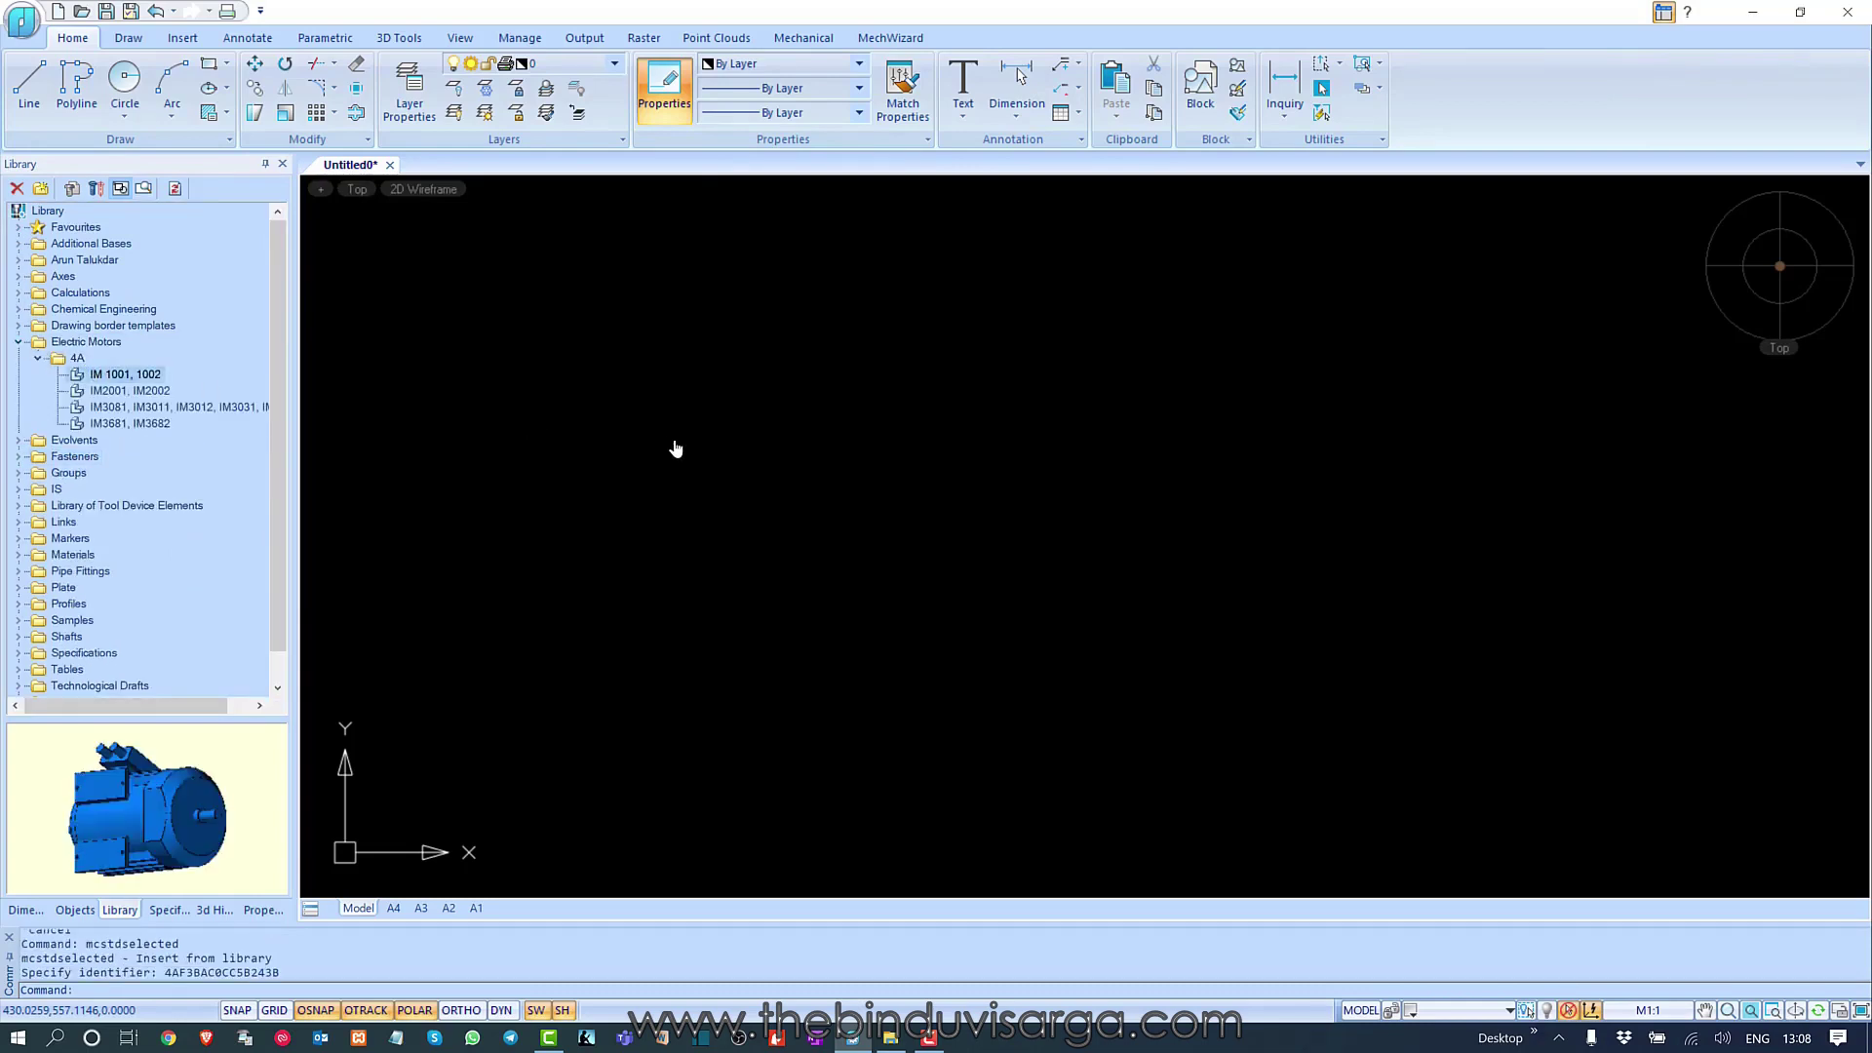
{"action": "scroll", "coordinate": [629, 455], "scroll_direction": "down", "scroll_amount": 5}
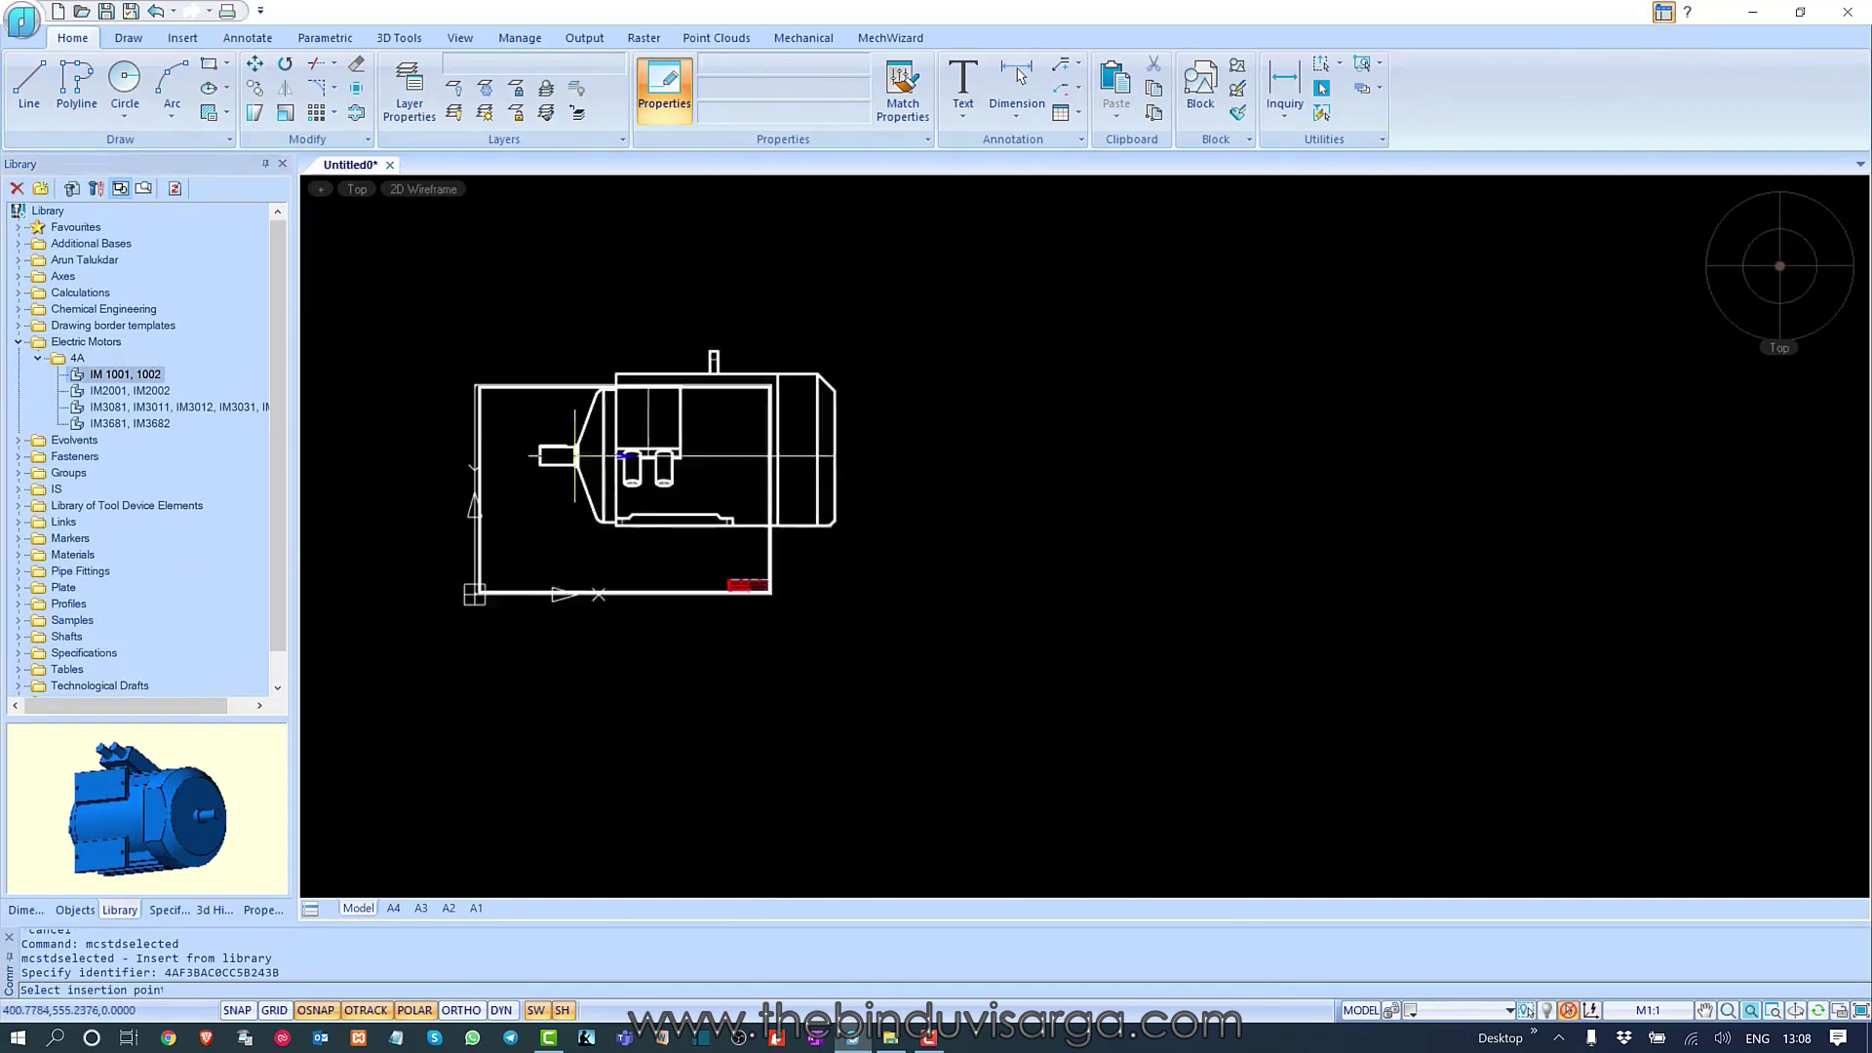
{"action": "middle_click_drag", "start_coordinate": [1184, 444], "coordinate": [911, 448]}
{"action": "left_click", "coordinate": [975, 427]}
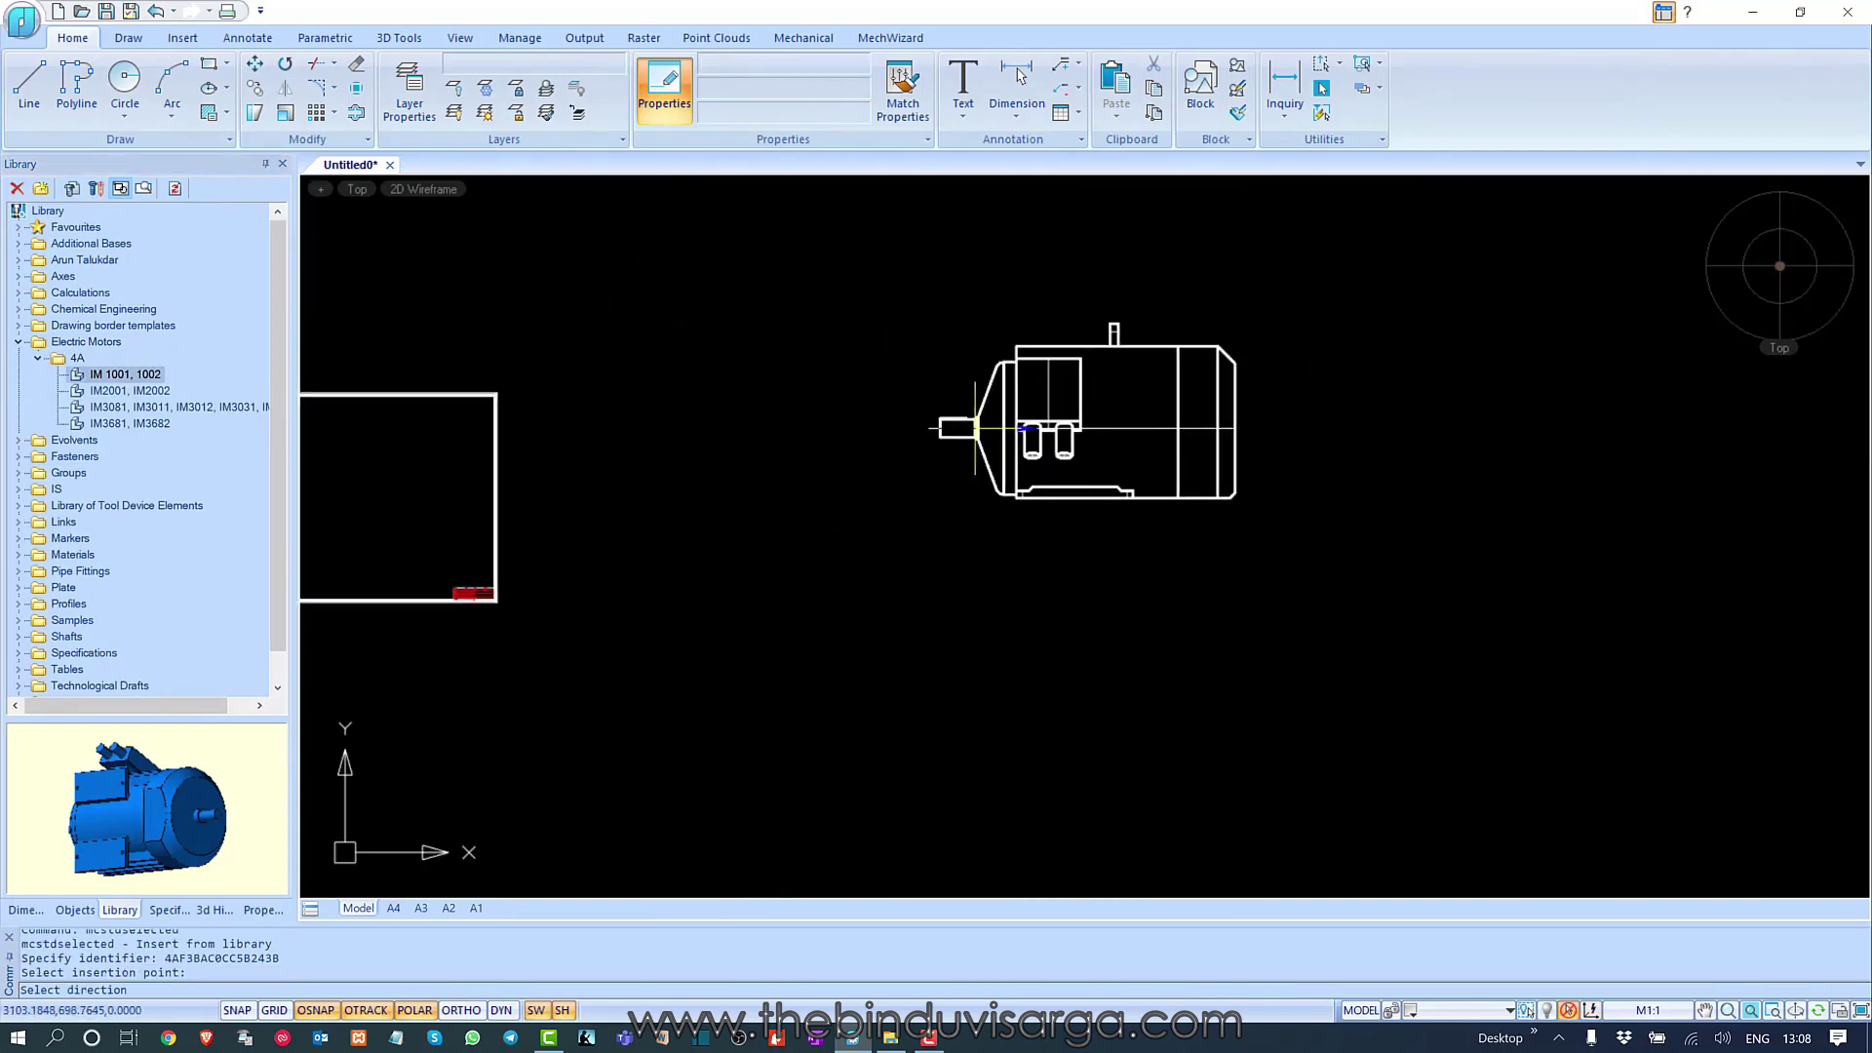
{"action": "left_click", "coordinate": [1020, 427]}
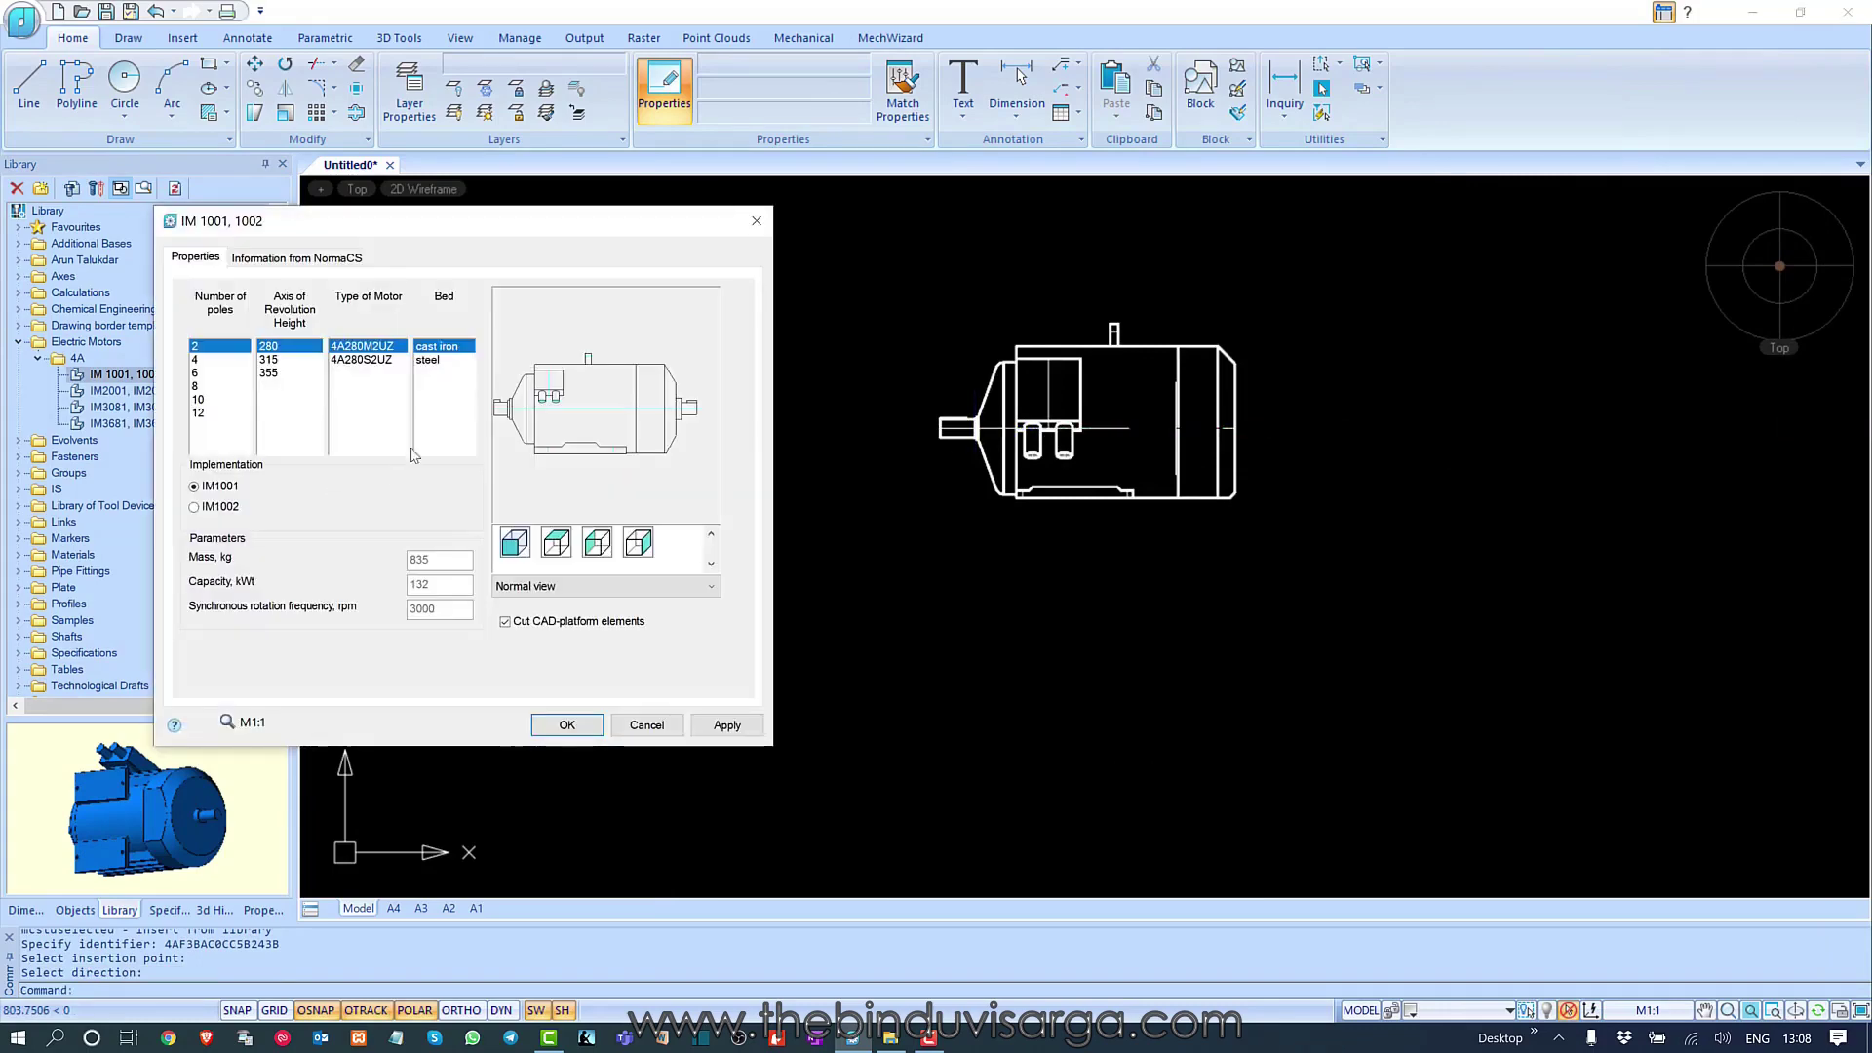
- Set the motor to 8 poles with the shaft-end view showing the round housing and feet, and confirm its placement
{"action": "left_click_drag", "start_coordinate": [397, 230], "coordinate": [523, 227]}
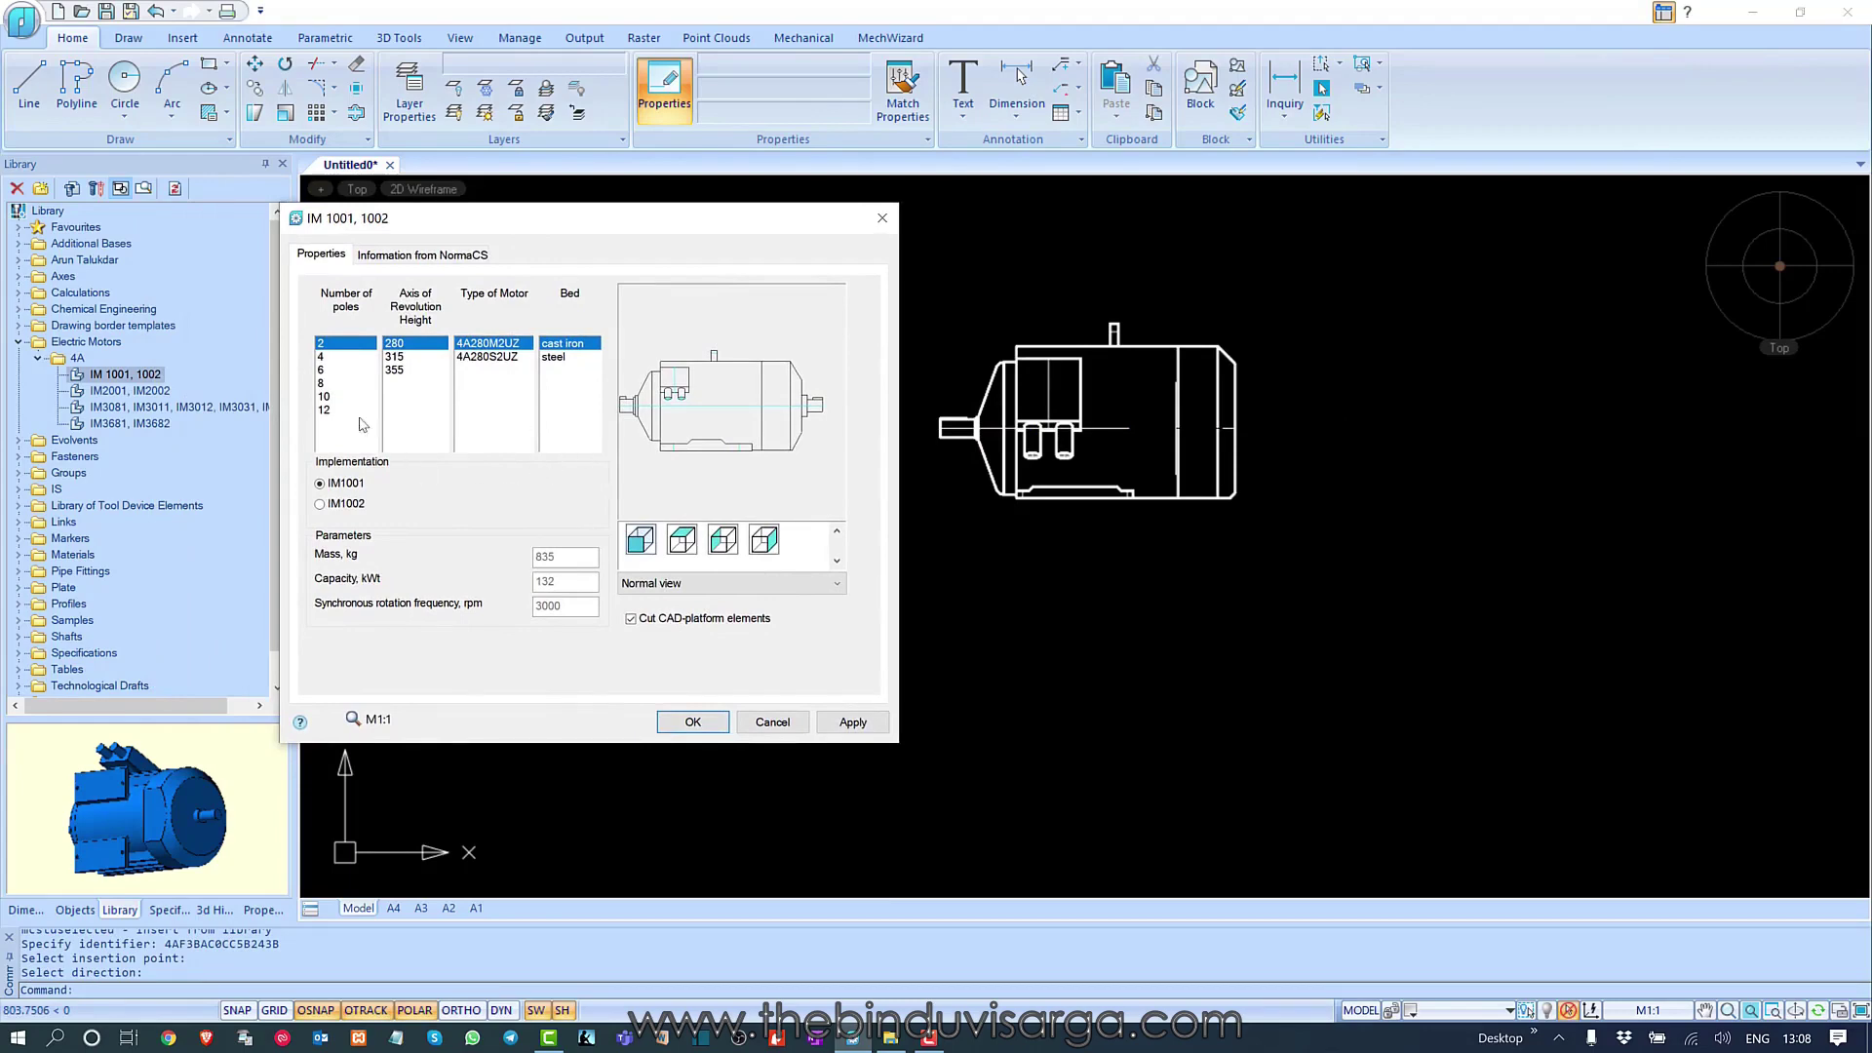
{"action": "left_click", "coordinate": [322, 358]}
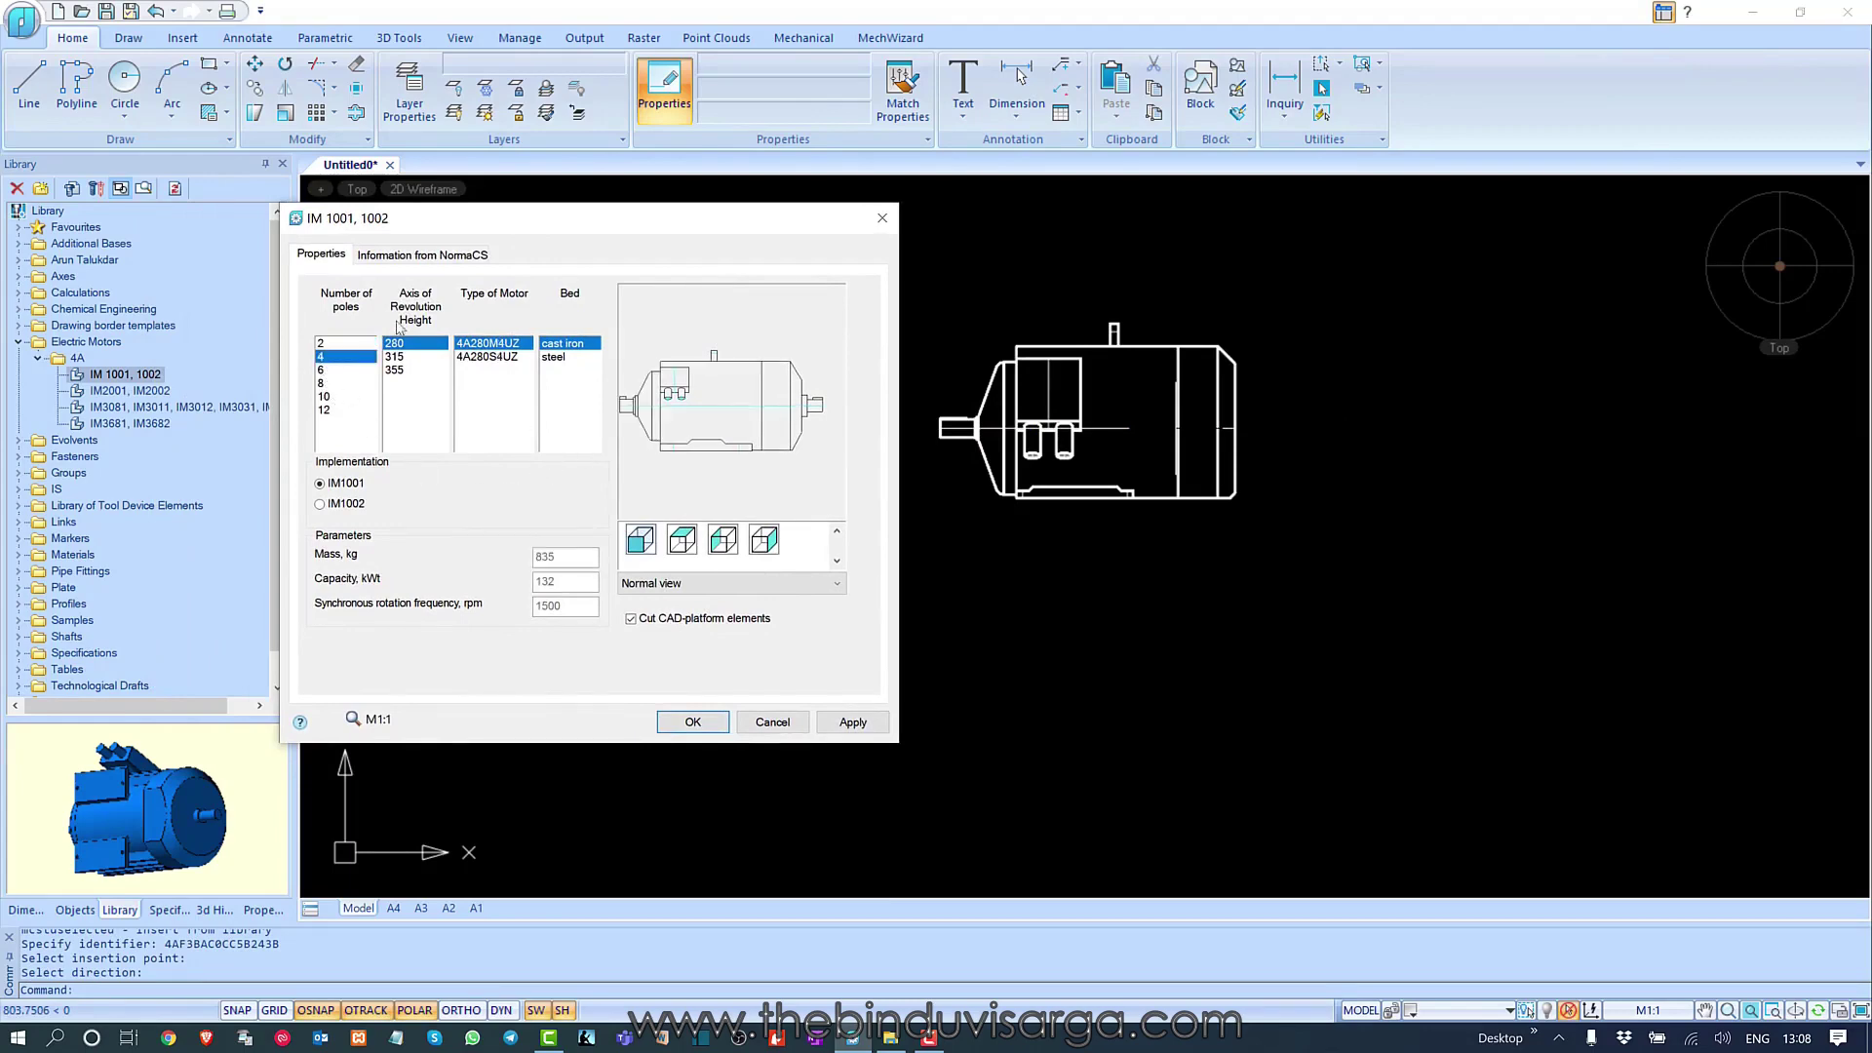
{"action": "left_click", "coordinate": [680, 544]}
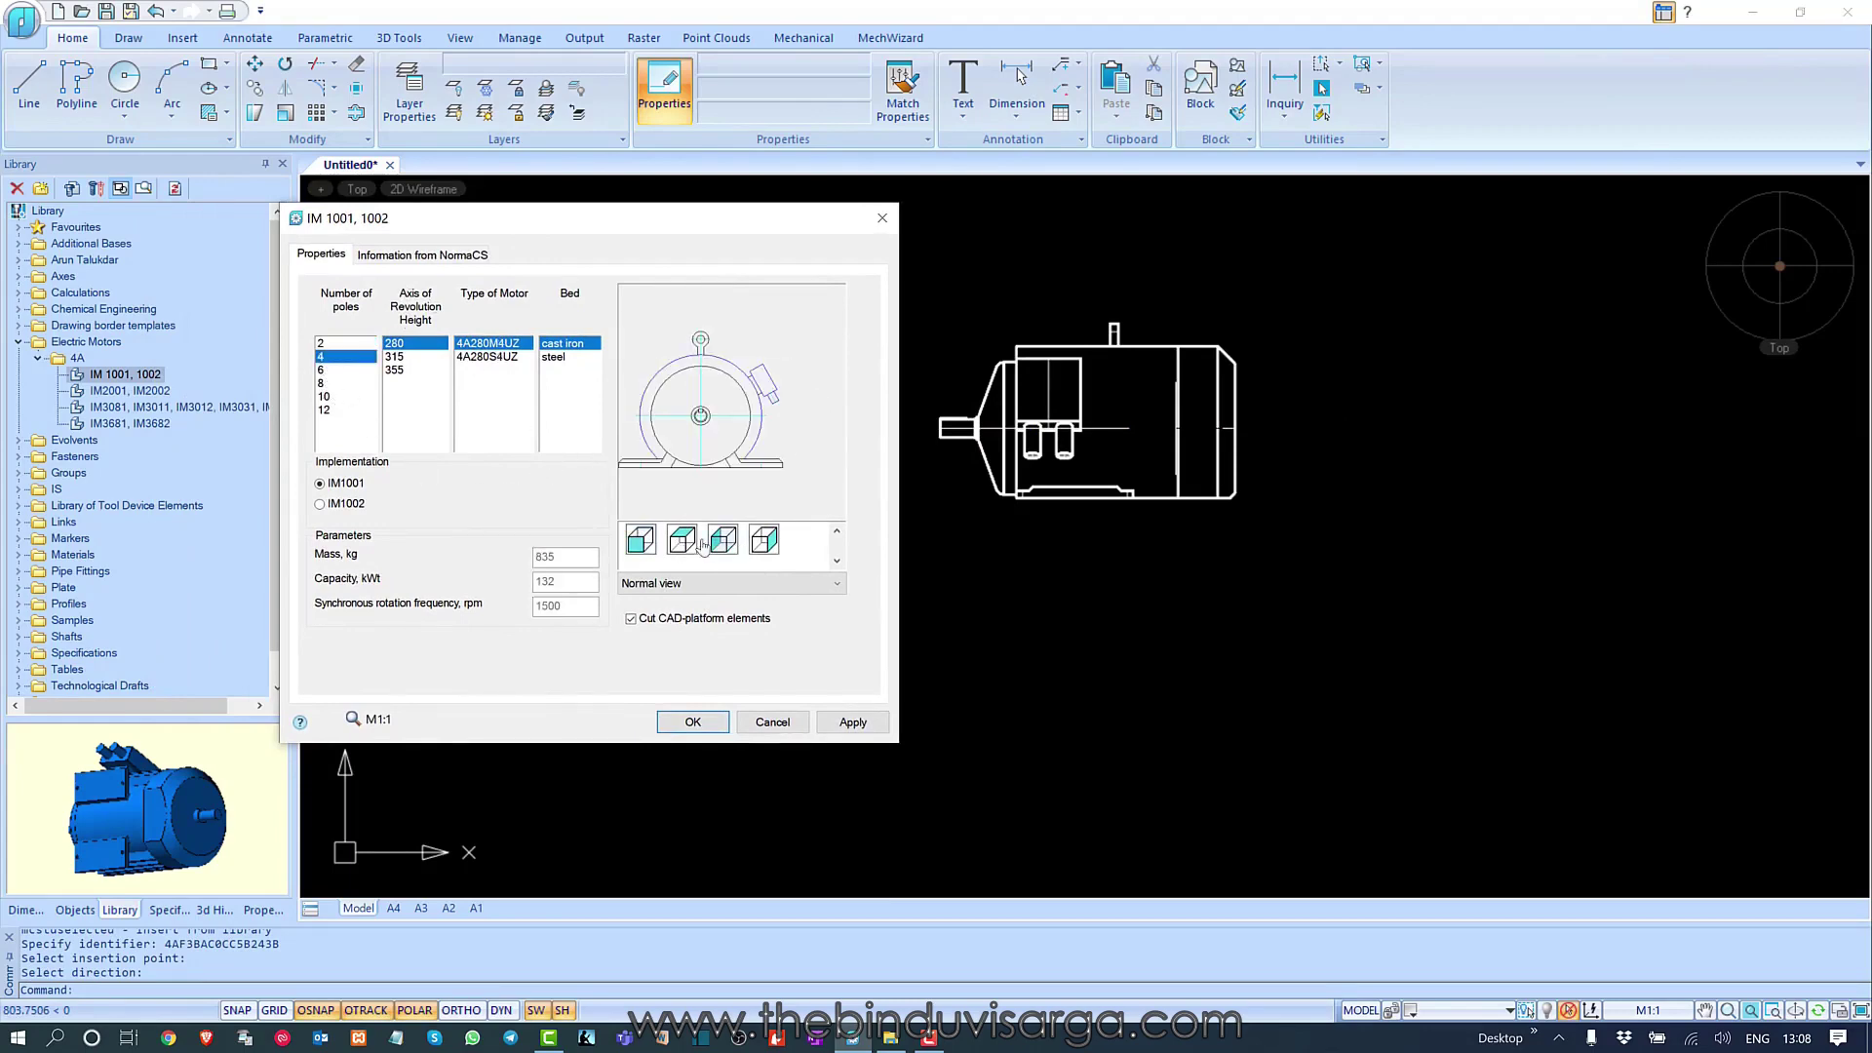
{"action": "left_click", "coordinate": [323, 385]}
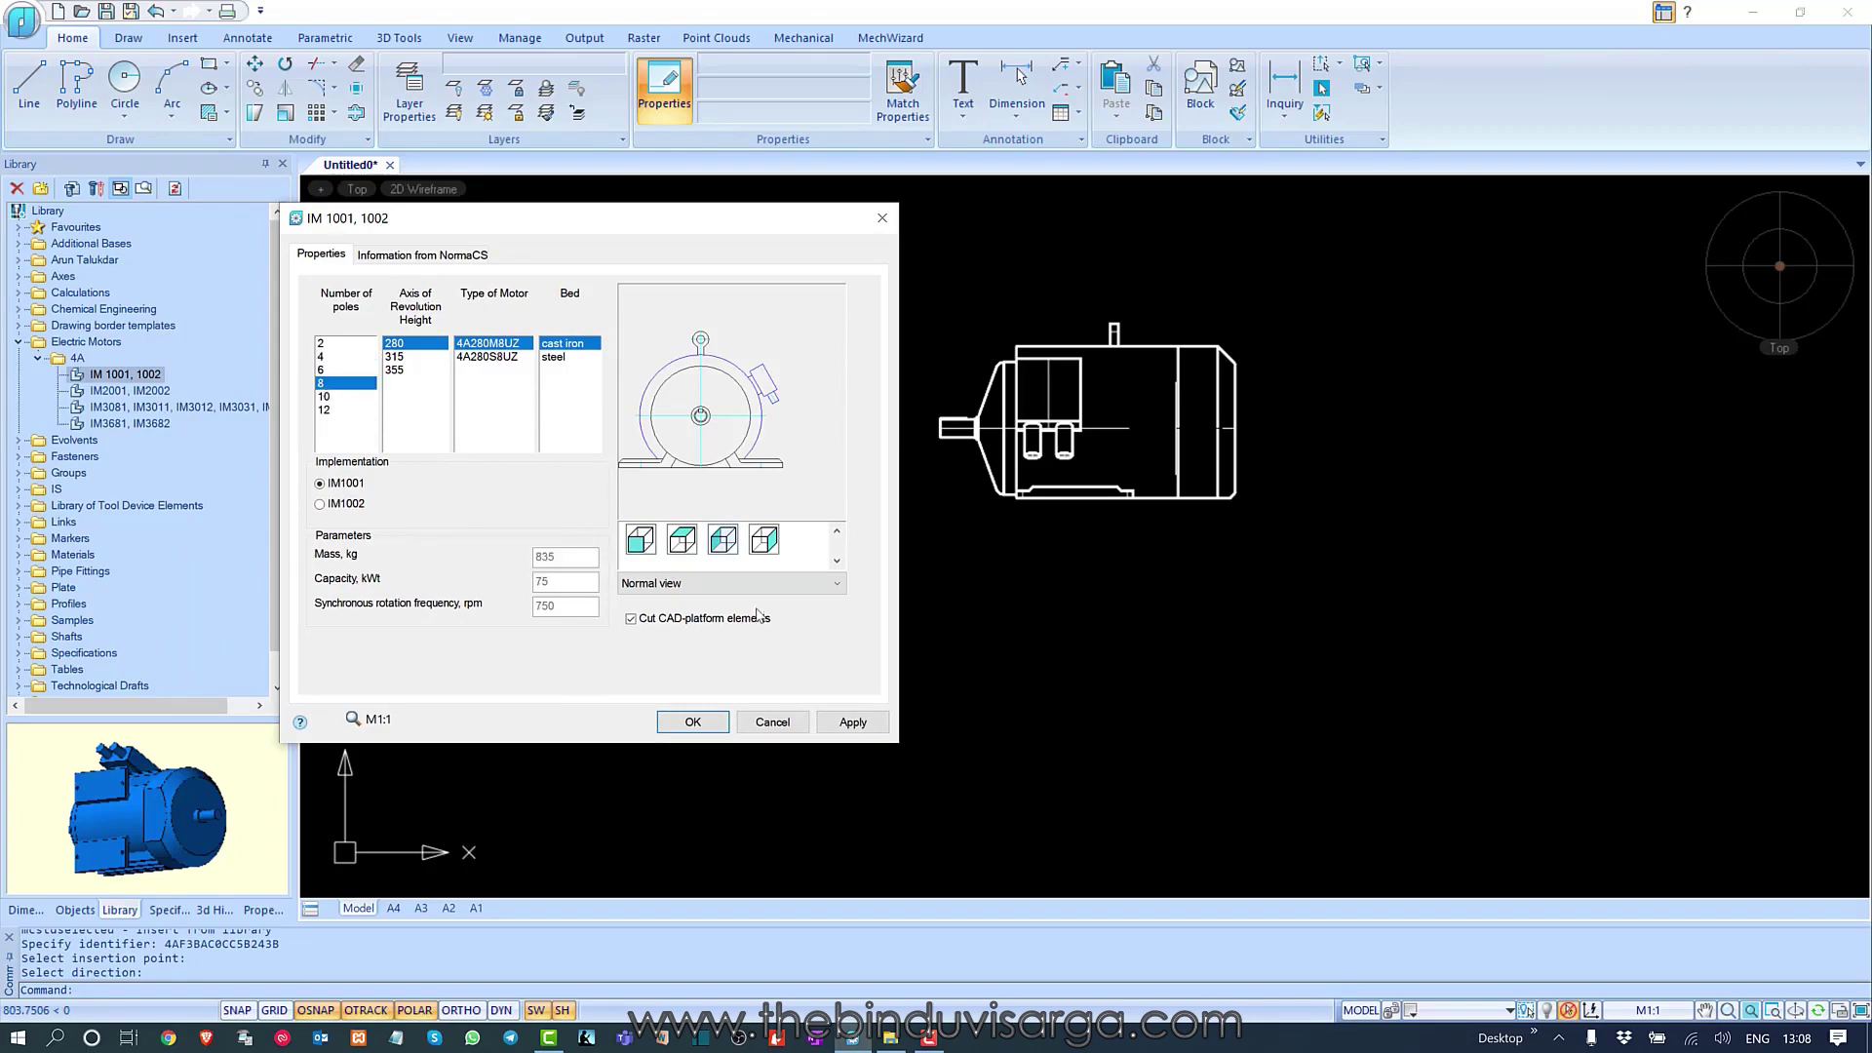
{"action": "left_click", "coordinate": [852, 722]}
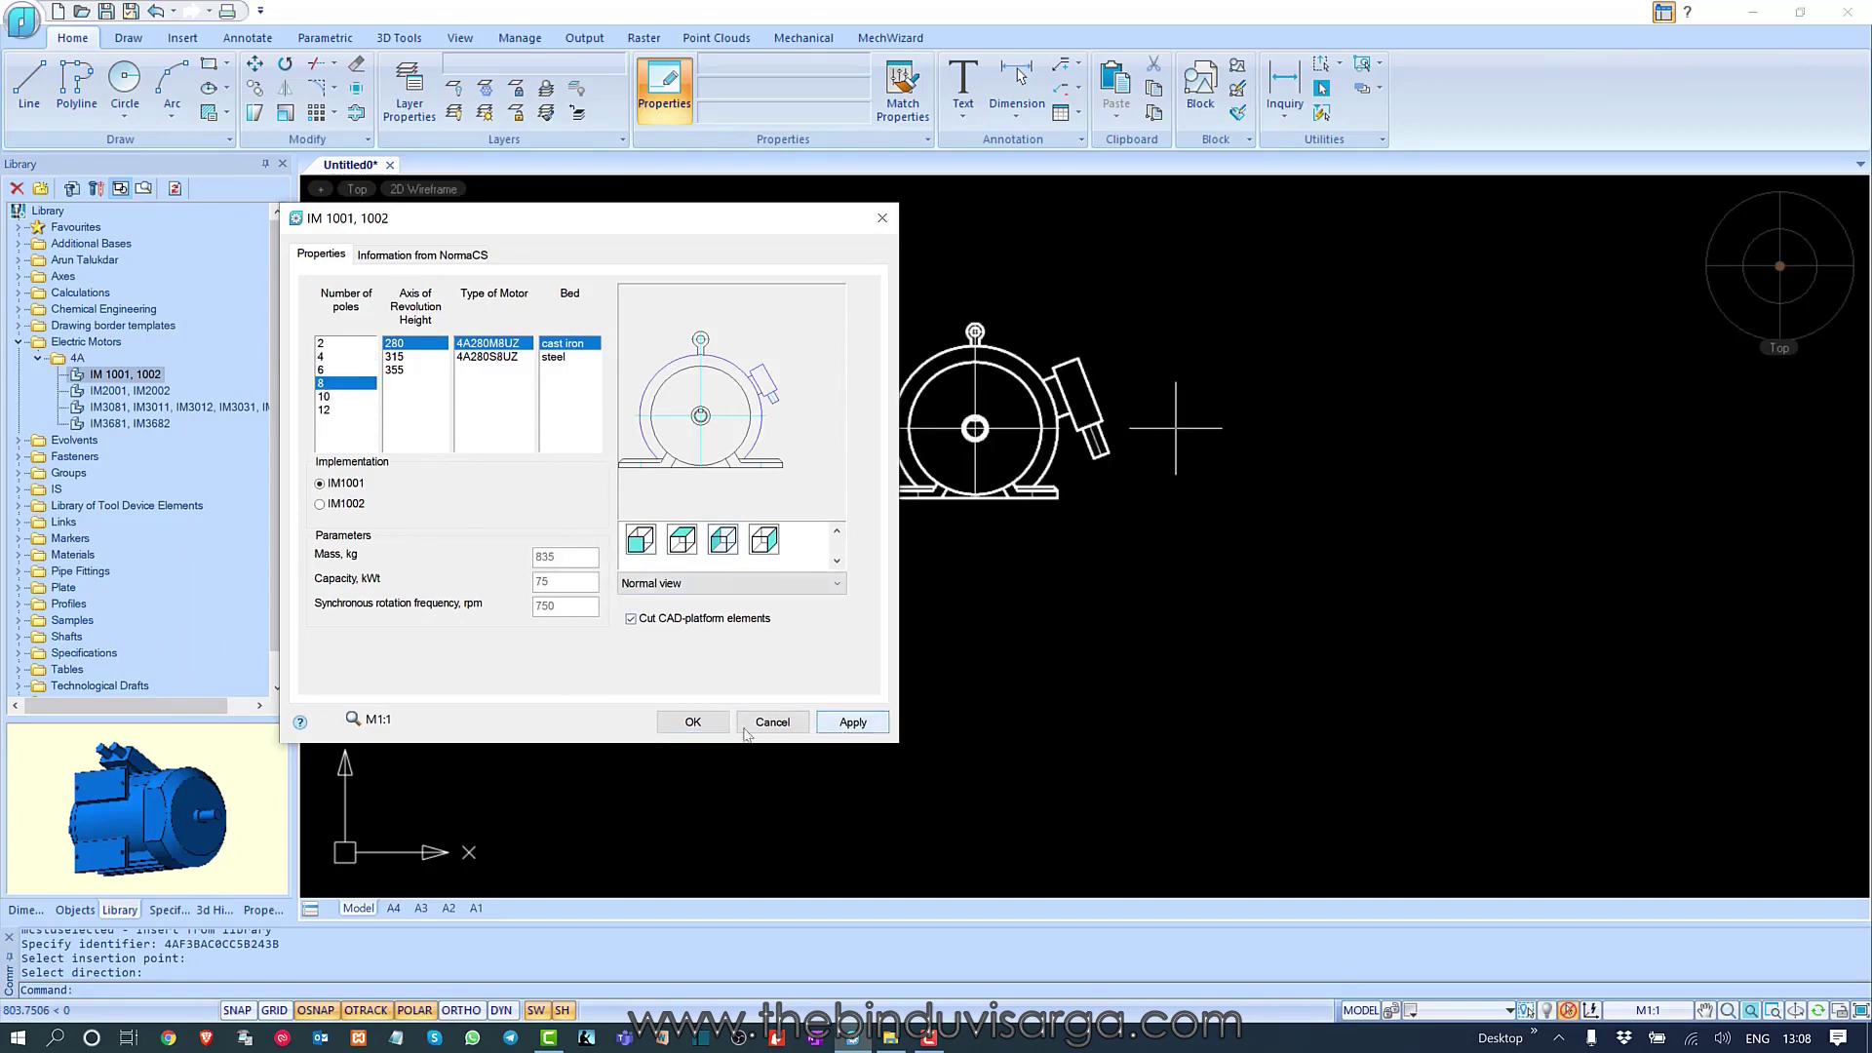
{"action": "left_click", "coordinate": [694, 723]}
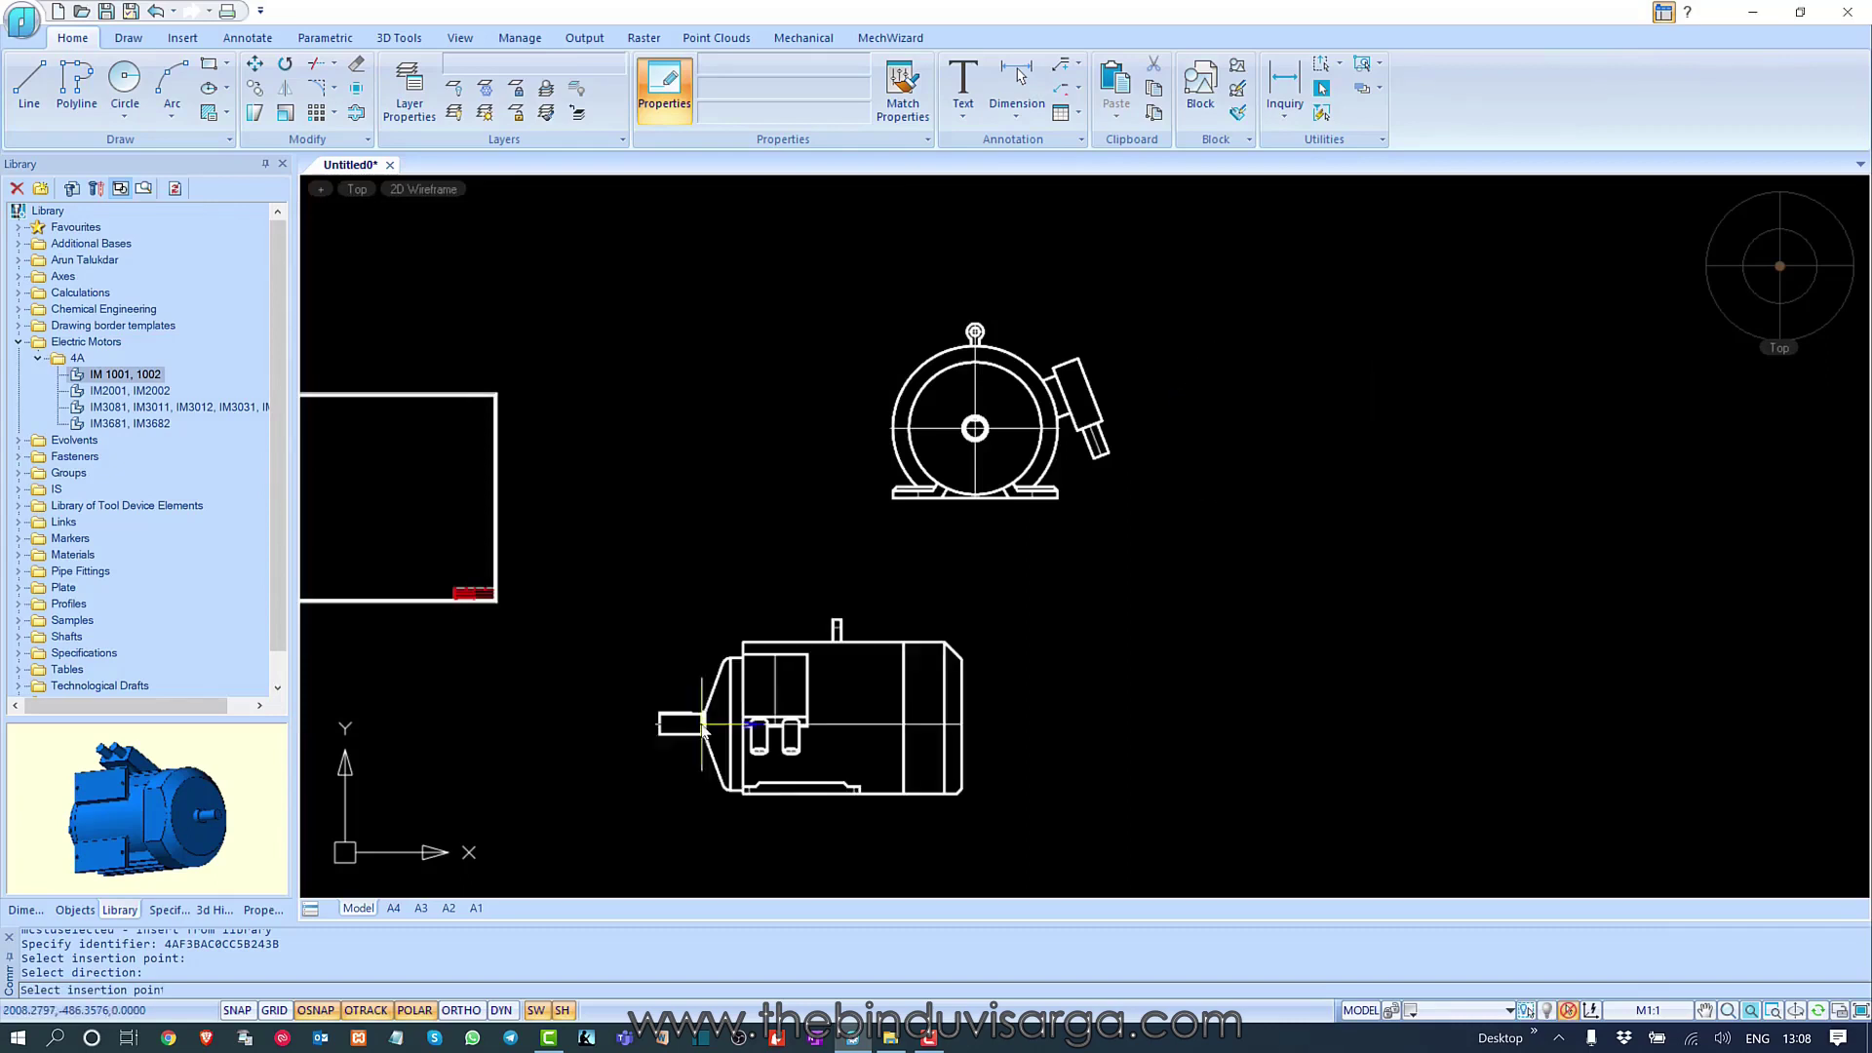
- Cancel the pending motor view placement, open the IM 1001, 1002 motor with ScriptMaster and review its parameter table Table0
{"action": "key", "text": "Escape"}
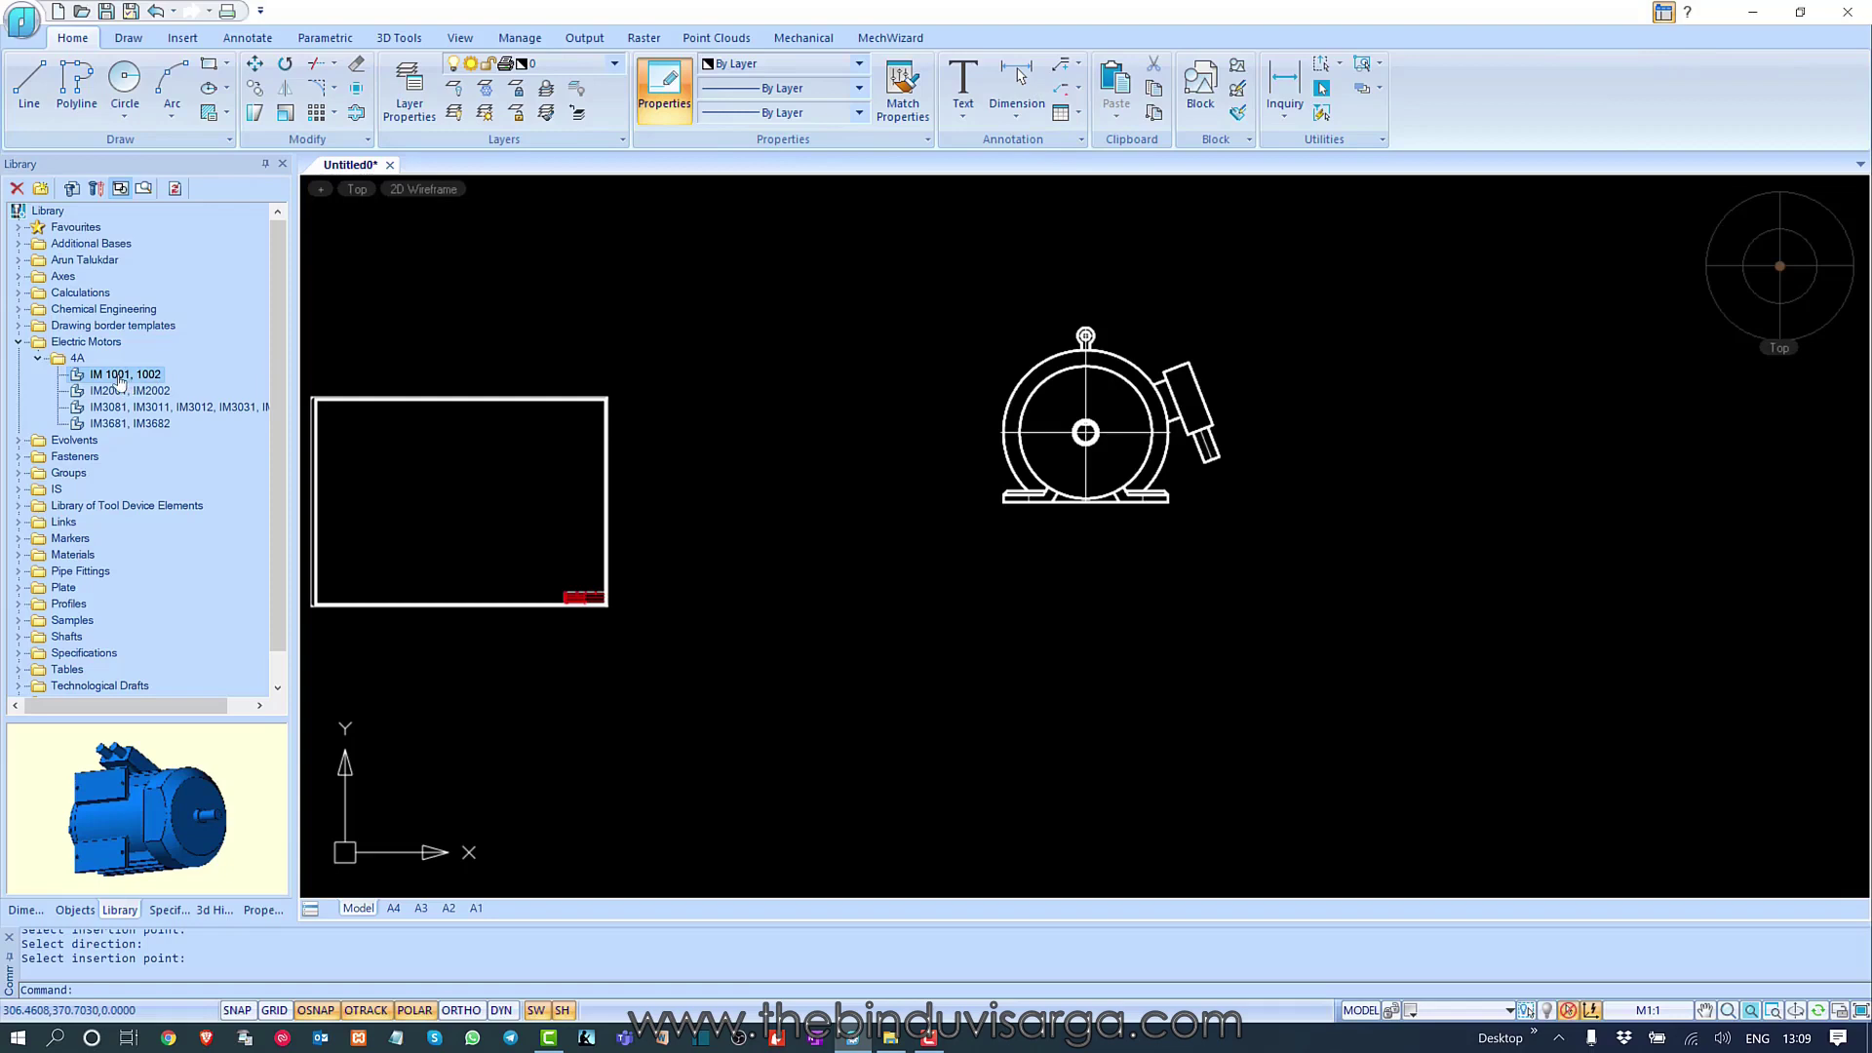
{"action": "right_click", "coordinate": [120, 380]}
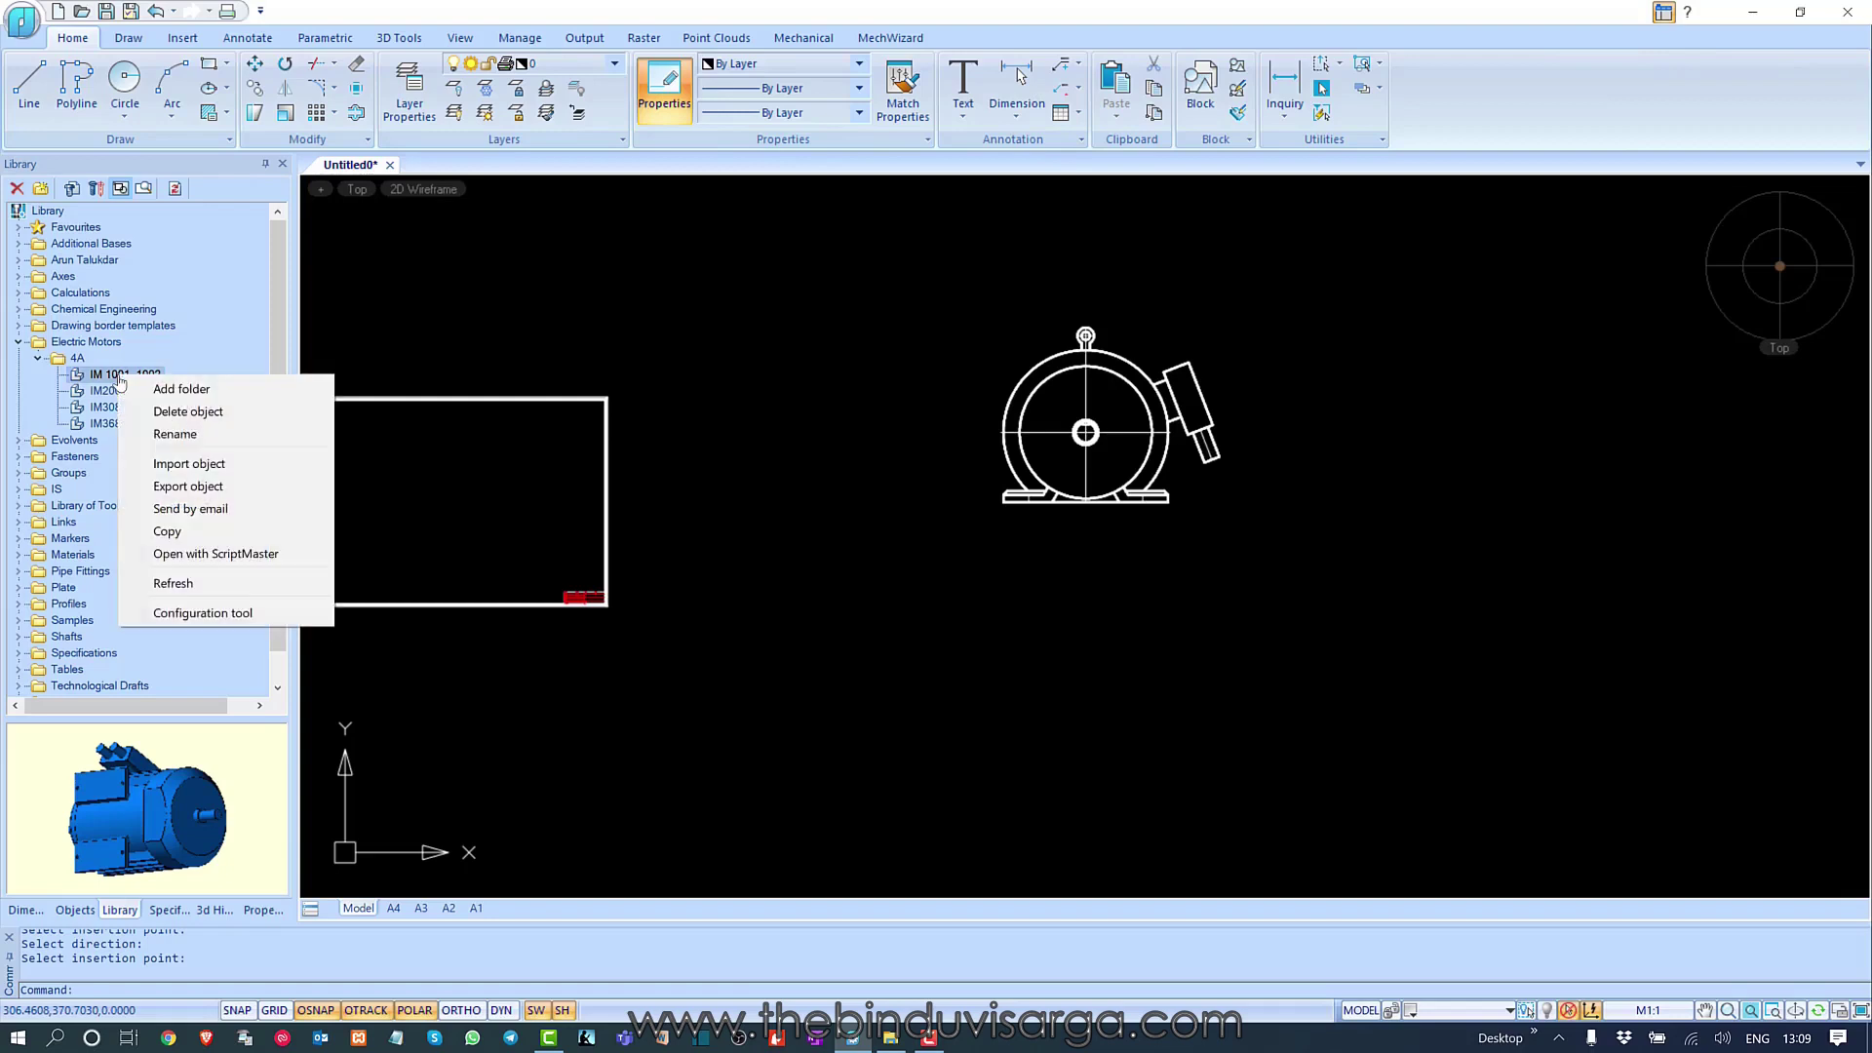
{"action": "left_click", "coordinate": [200, 554]}
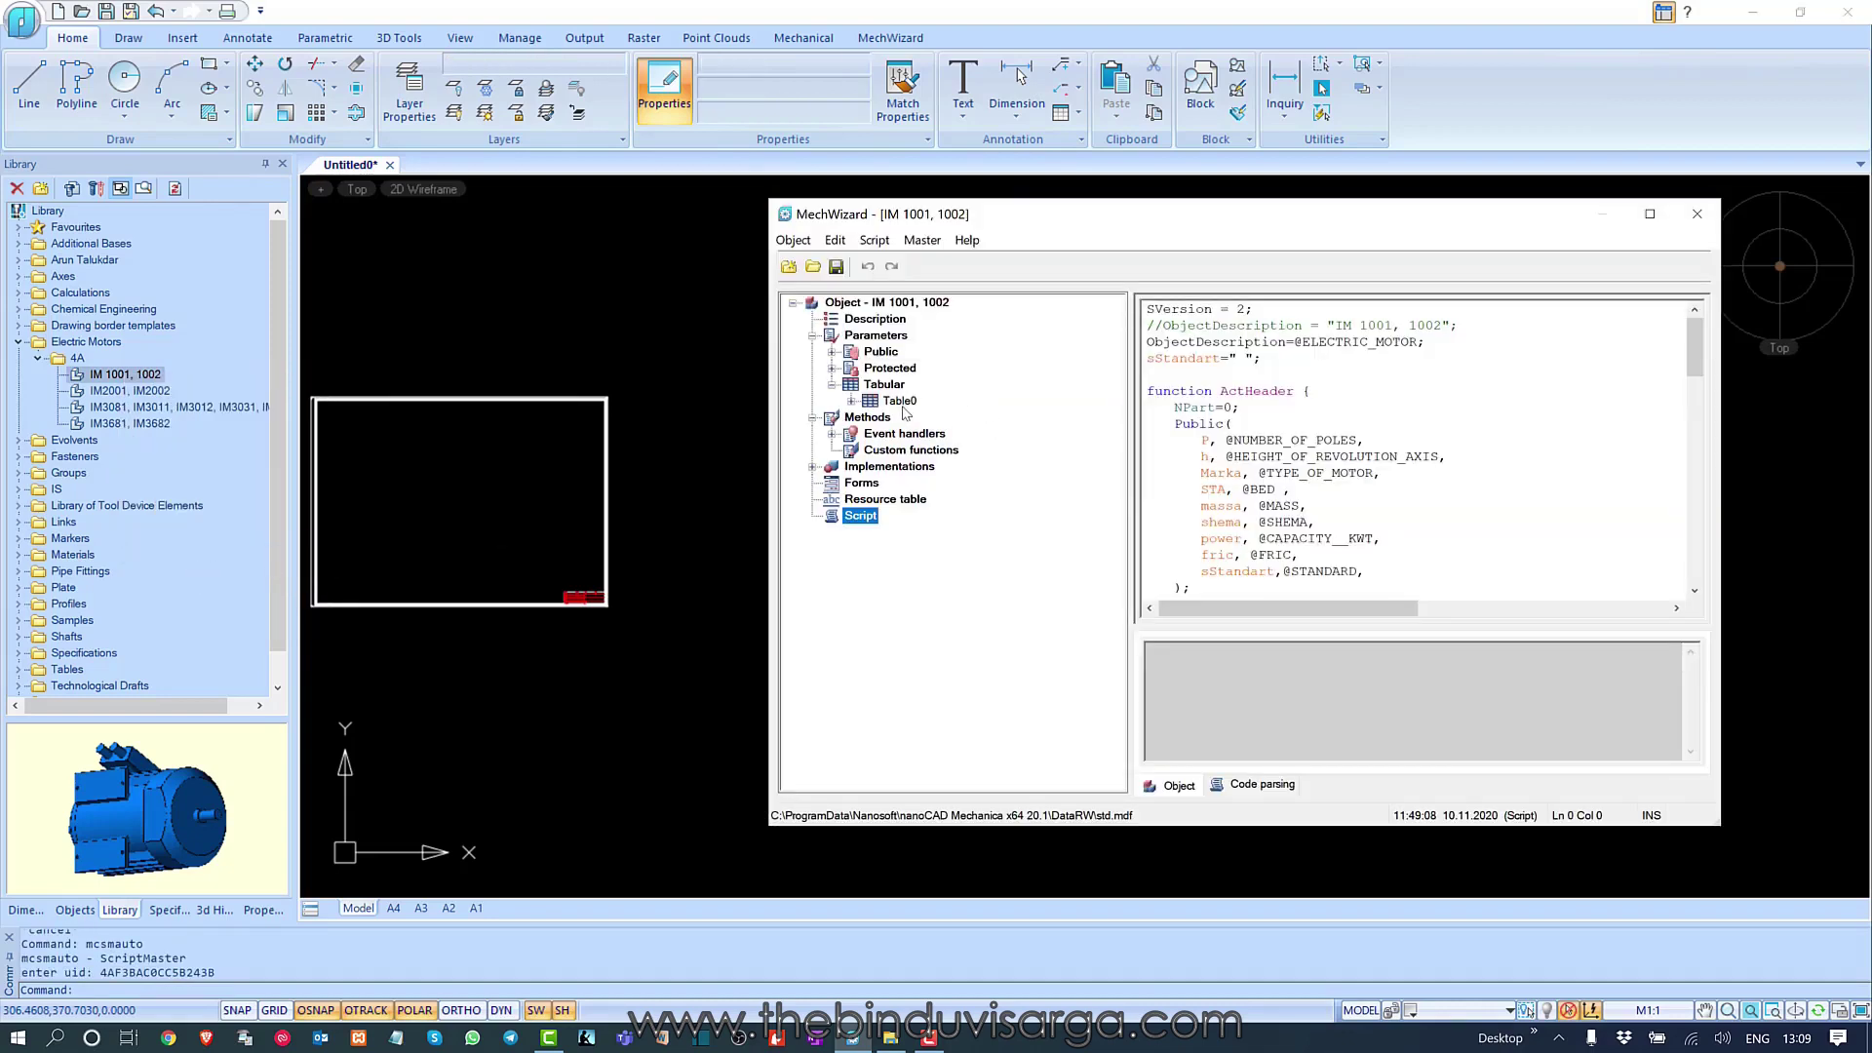
{"action": "left_click", "coordinate": [902, 406]}
{"action": "right_click", "coordinate": [903, 406]}
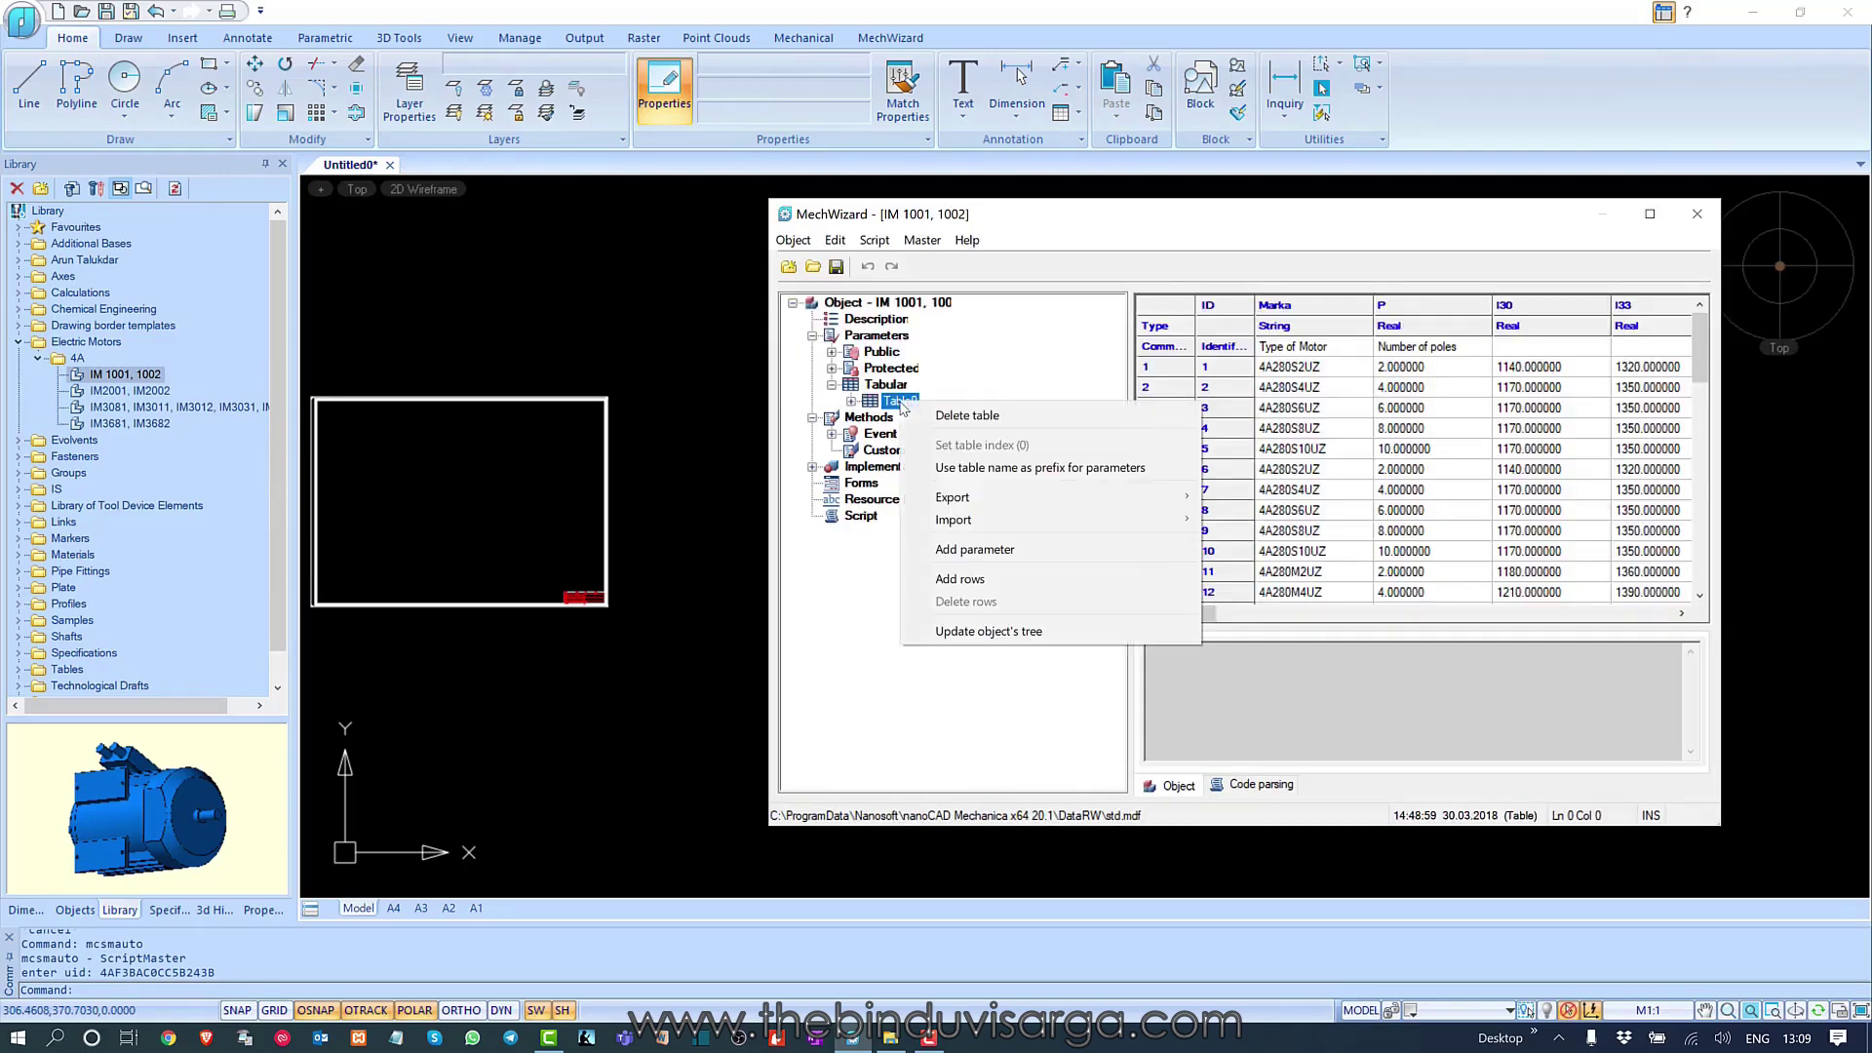
{"action": "left_click", "coordinate": [1419, 514]}
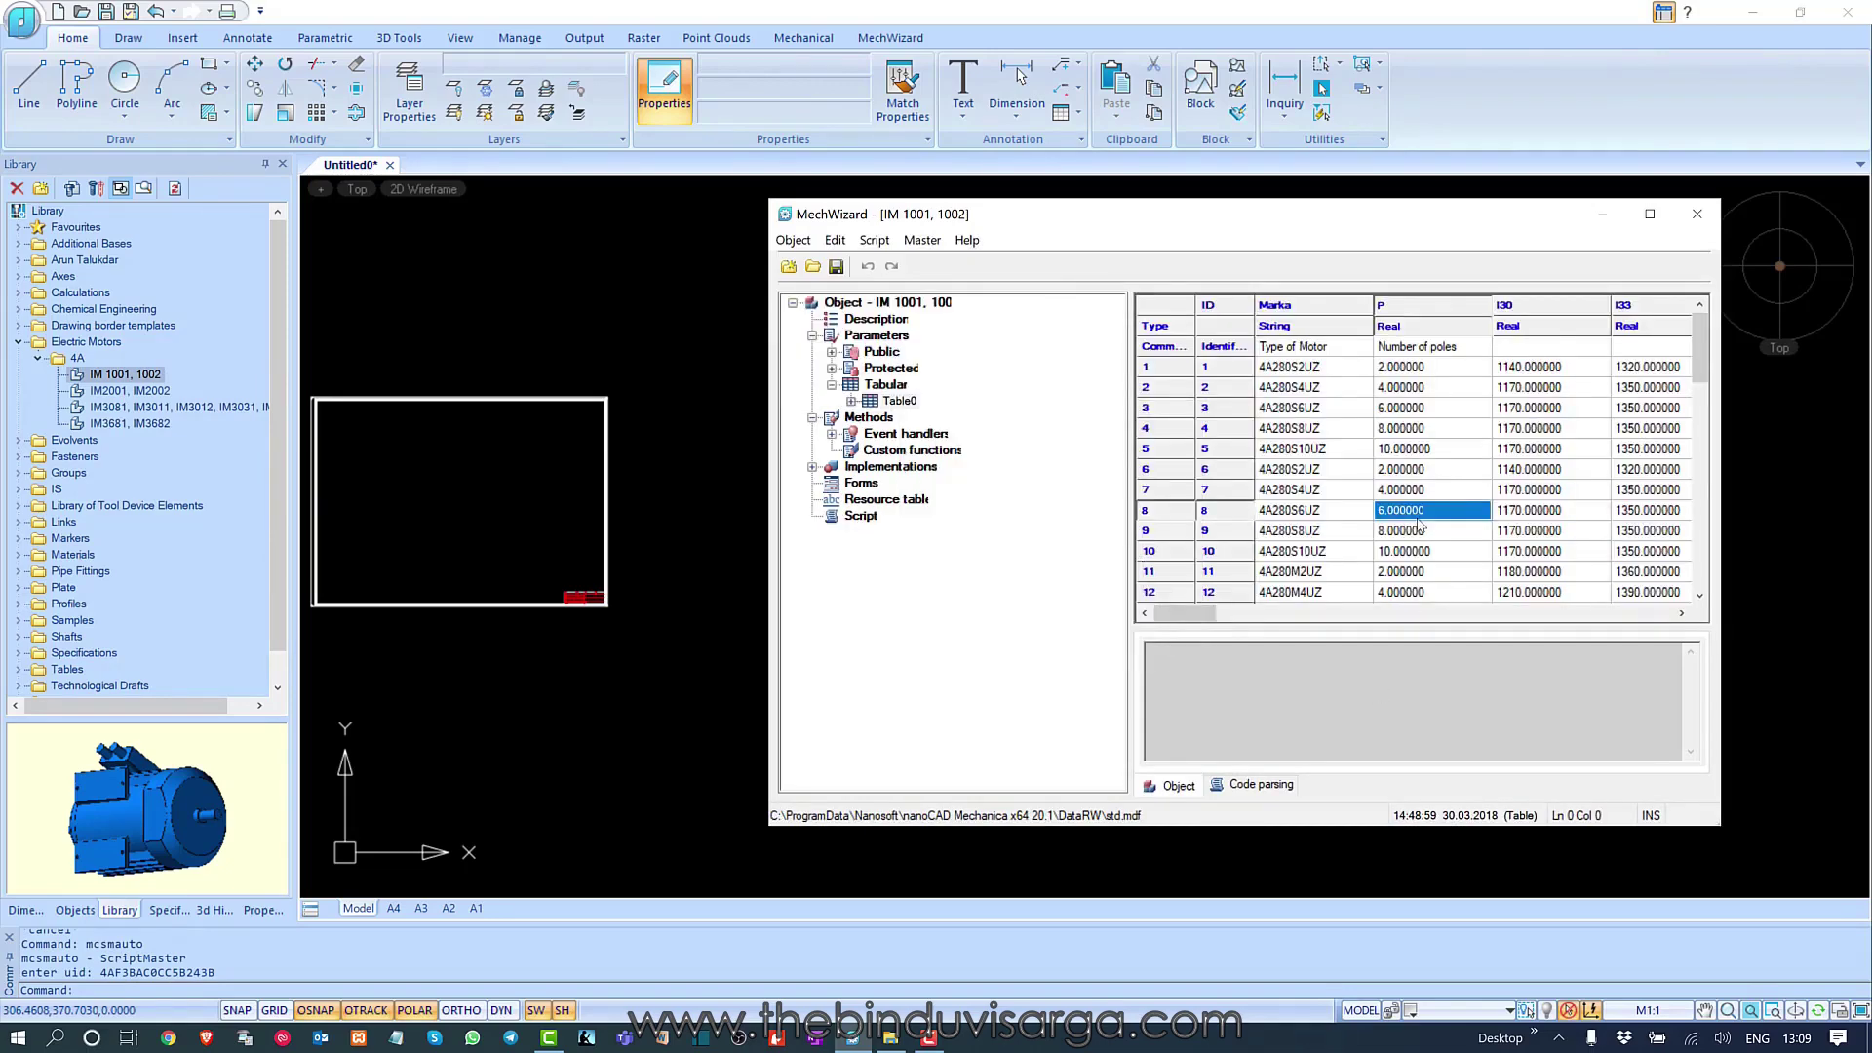
{"action": "scroll", "coordinate": [1418, 527], "scroll_direction": "down", "scroll_amount": 3}
{"action": "scroll", "coordinate": [1419, 527], "scroll_direction": "up", "scroll_amount": 3}
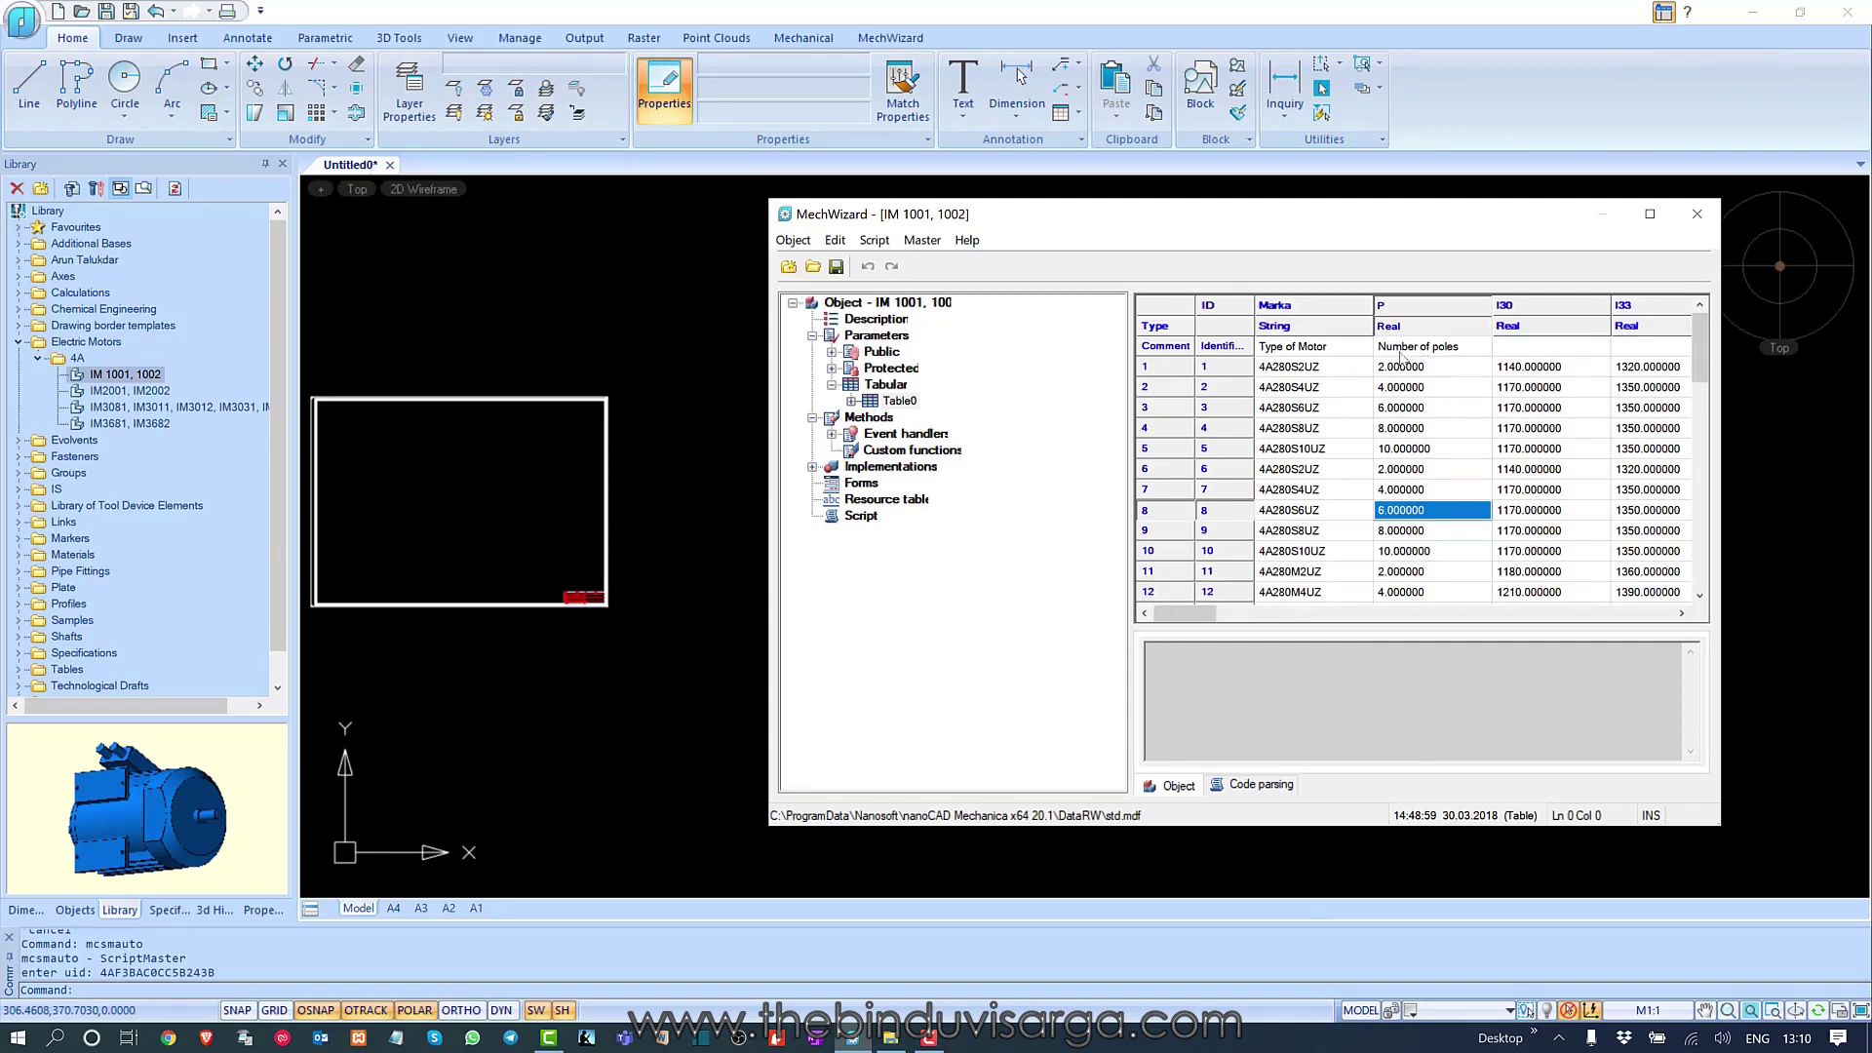
- Add one row at the end of the motor's Table0
{"action": "scroll", "coordinate": [1365, 468], "scroll_direction": "down", "scroll_amount": 11}
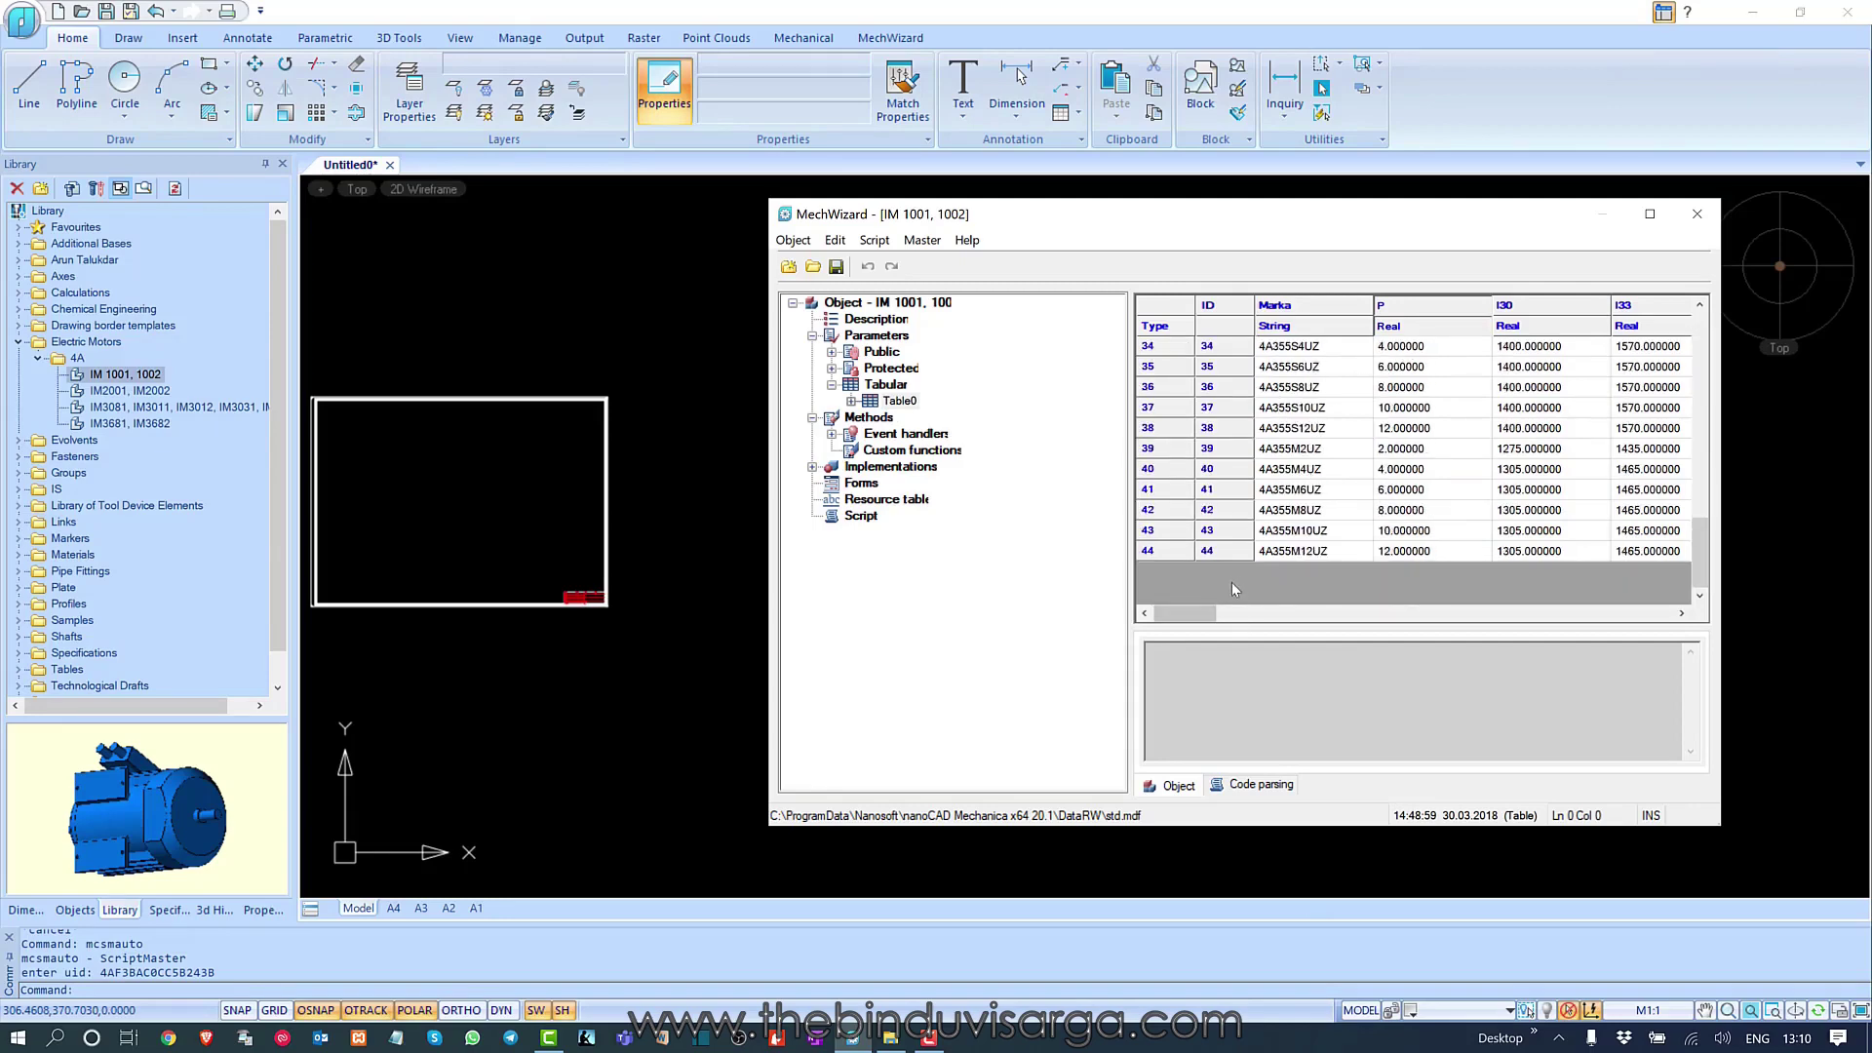
{"action": "right_click", "coordinate": [1231, 582]}
{"action": "left_click", "coordinate": [1293, 582]}
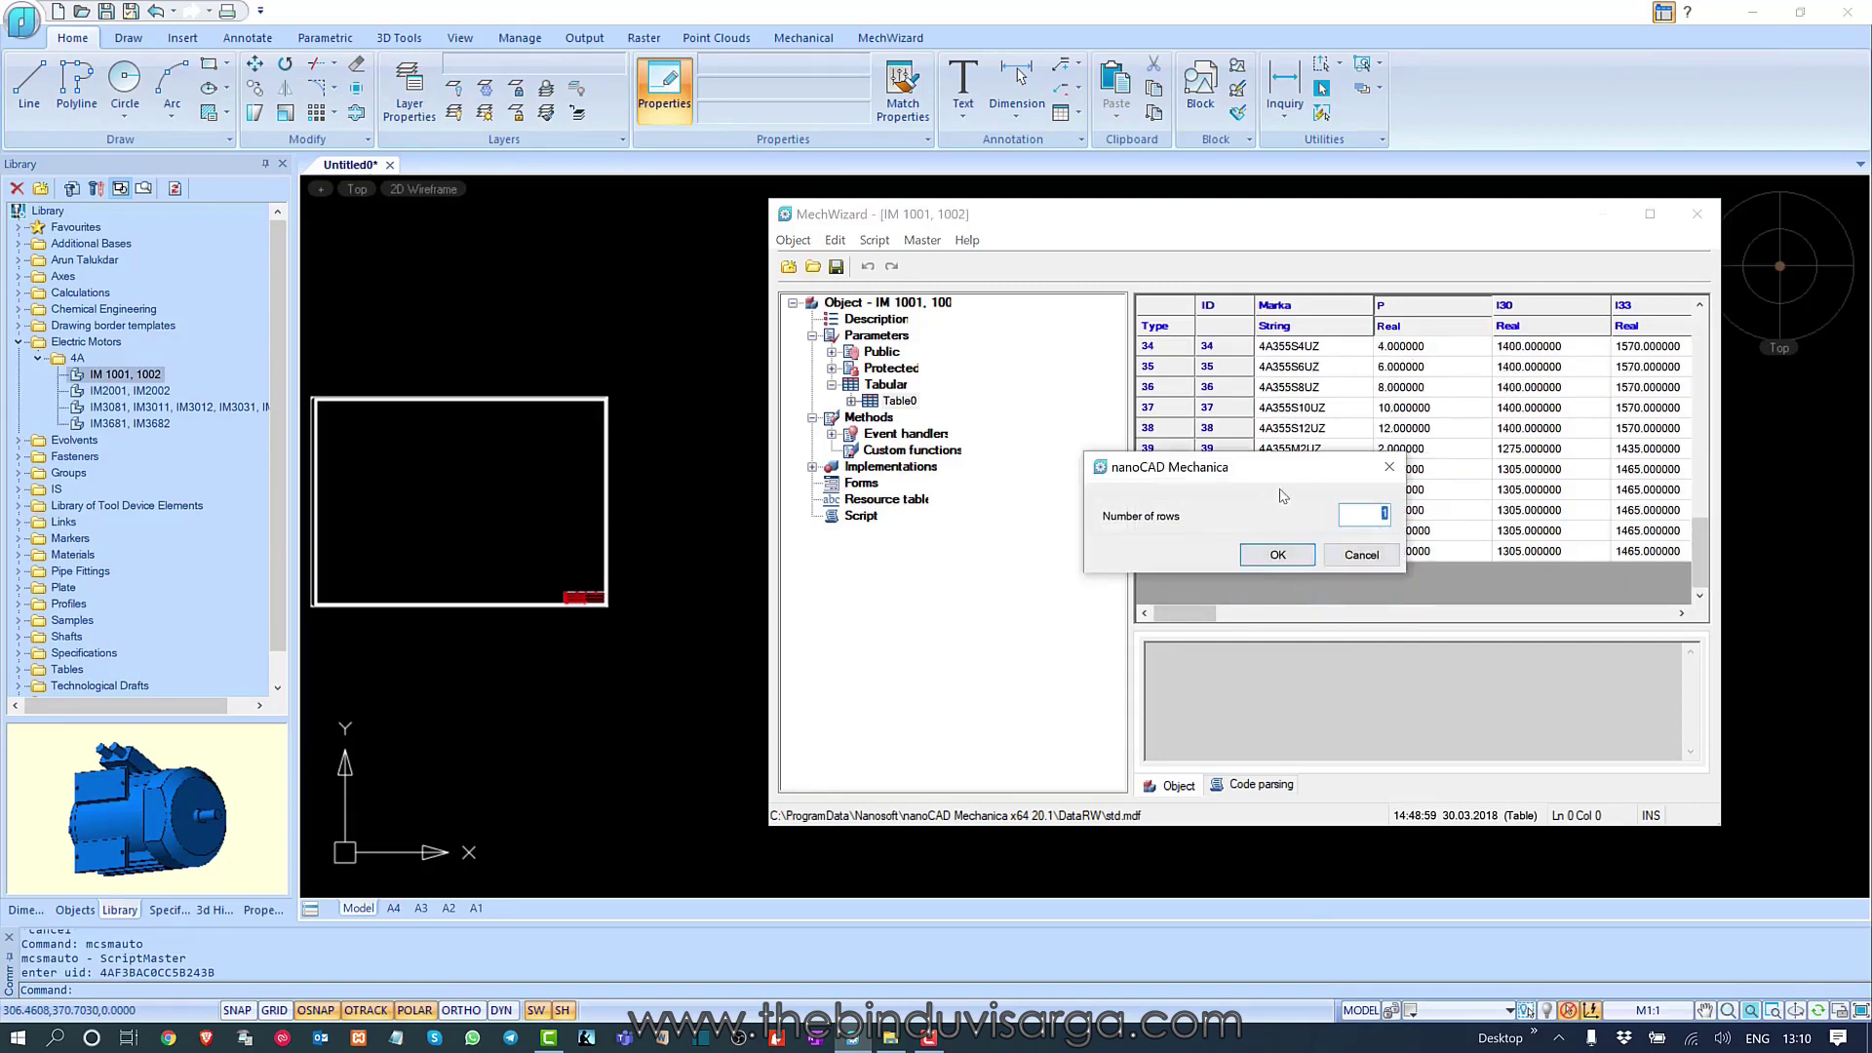
{"action": "left_click", "coordinate": [1277, 555]}
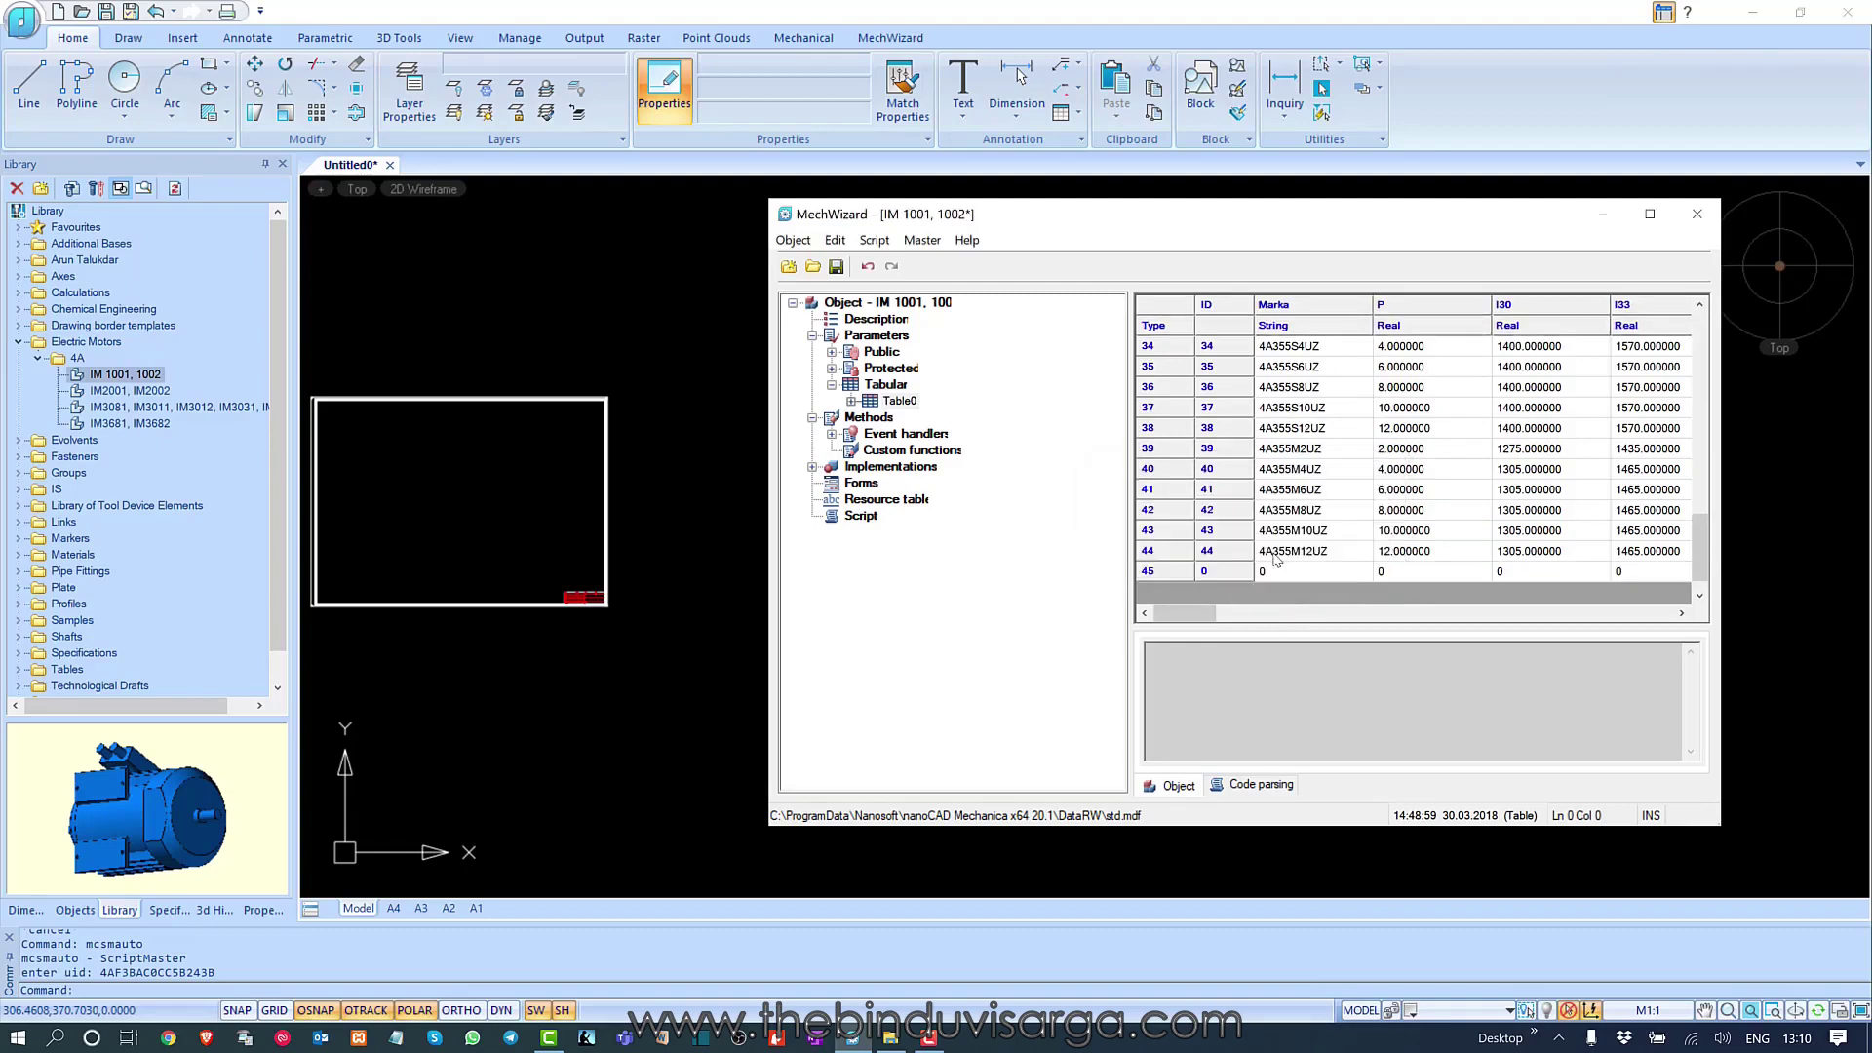
- Go through the new row's Marka, P, I30 and I33 cells, and close MechWizard without saving the changes
{"action": "left_click", "coordinate": [1300, 573]}
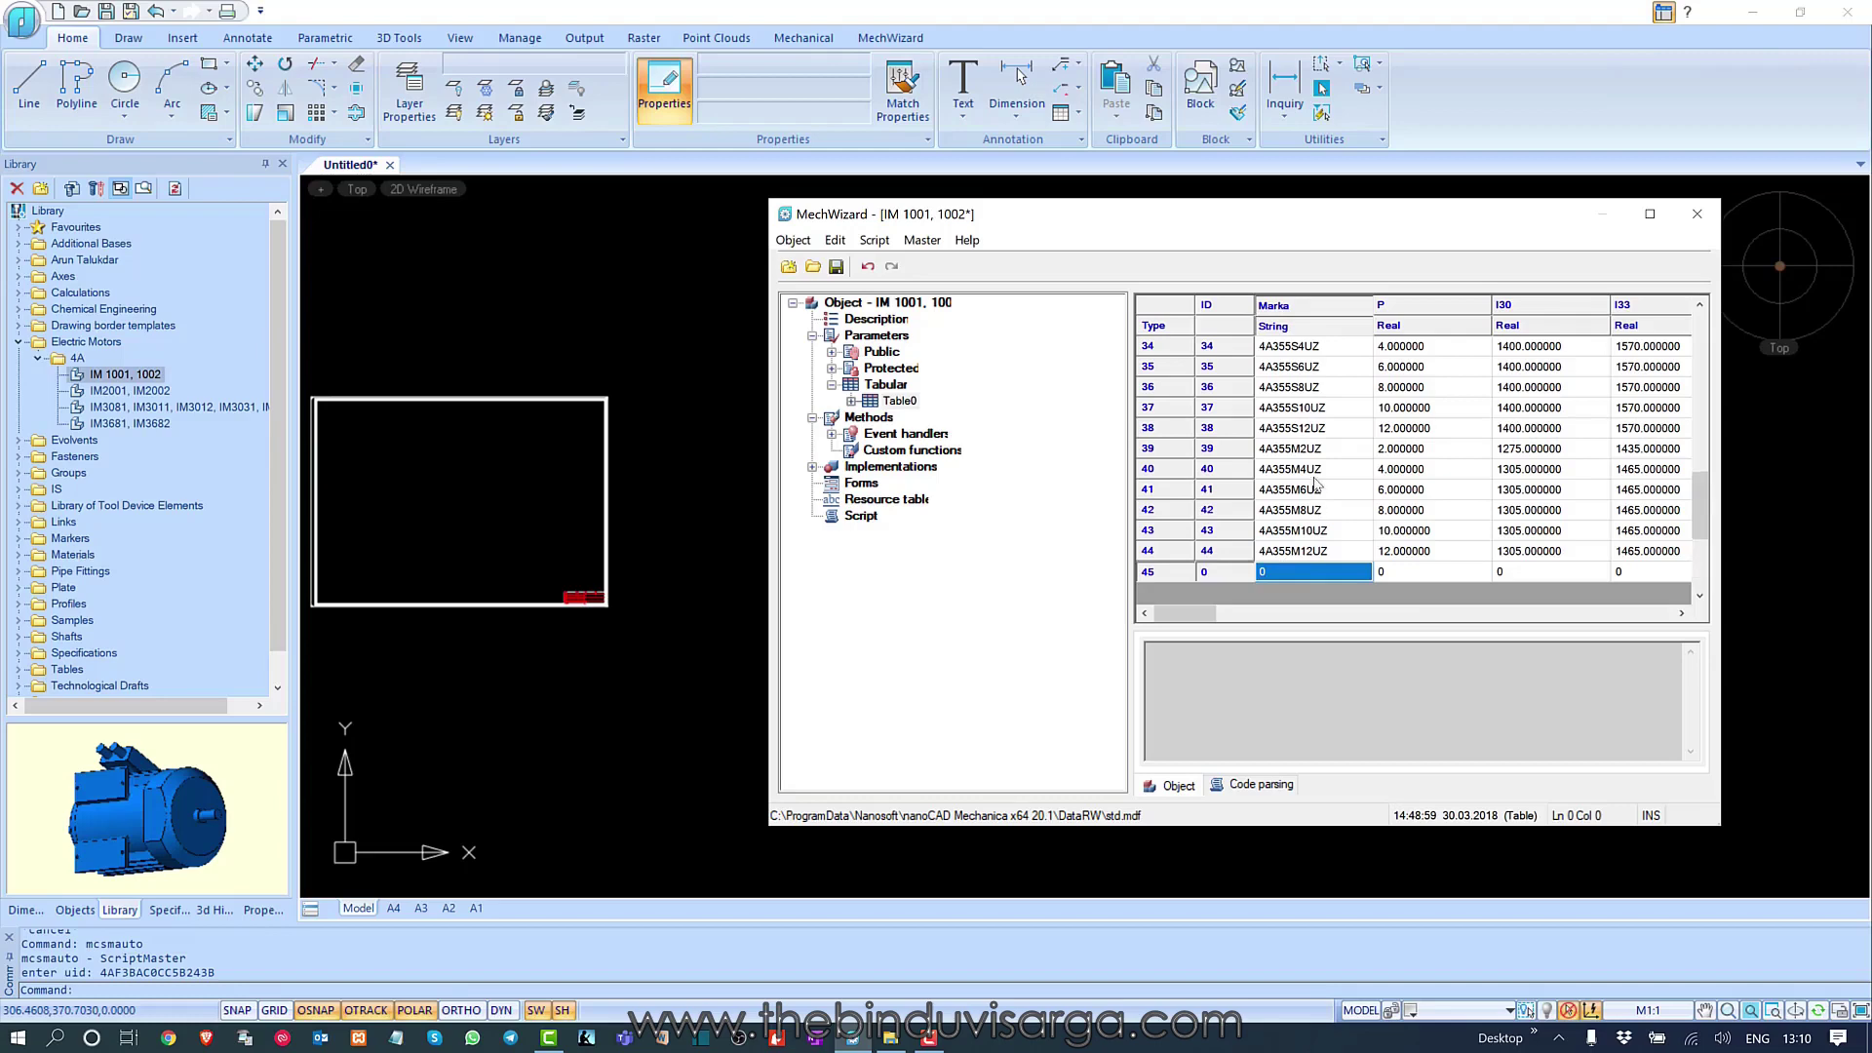
{"action": "scroll", "coordinate": [1315, 485], "scroll_direction": "up", "scroll_amount": 10}
{"action": "scroll", "coordinate": [1307, 517], "scroll_direction": "down", "scroll_amount": 11}
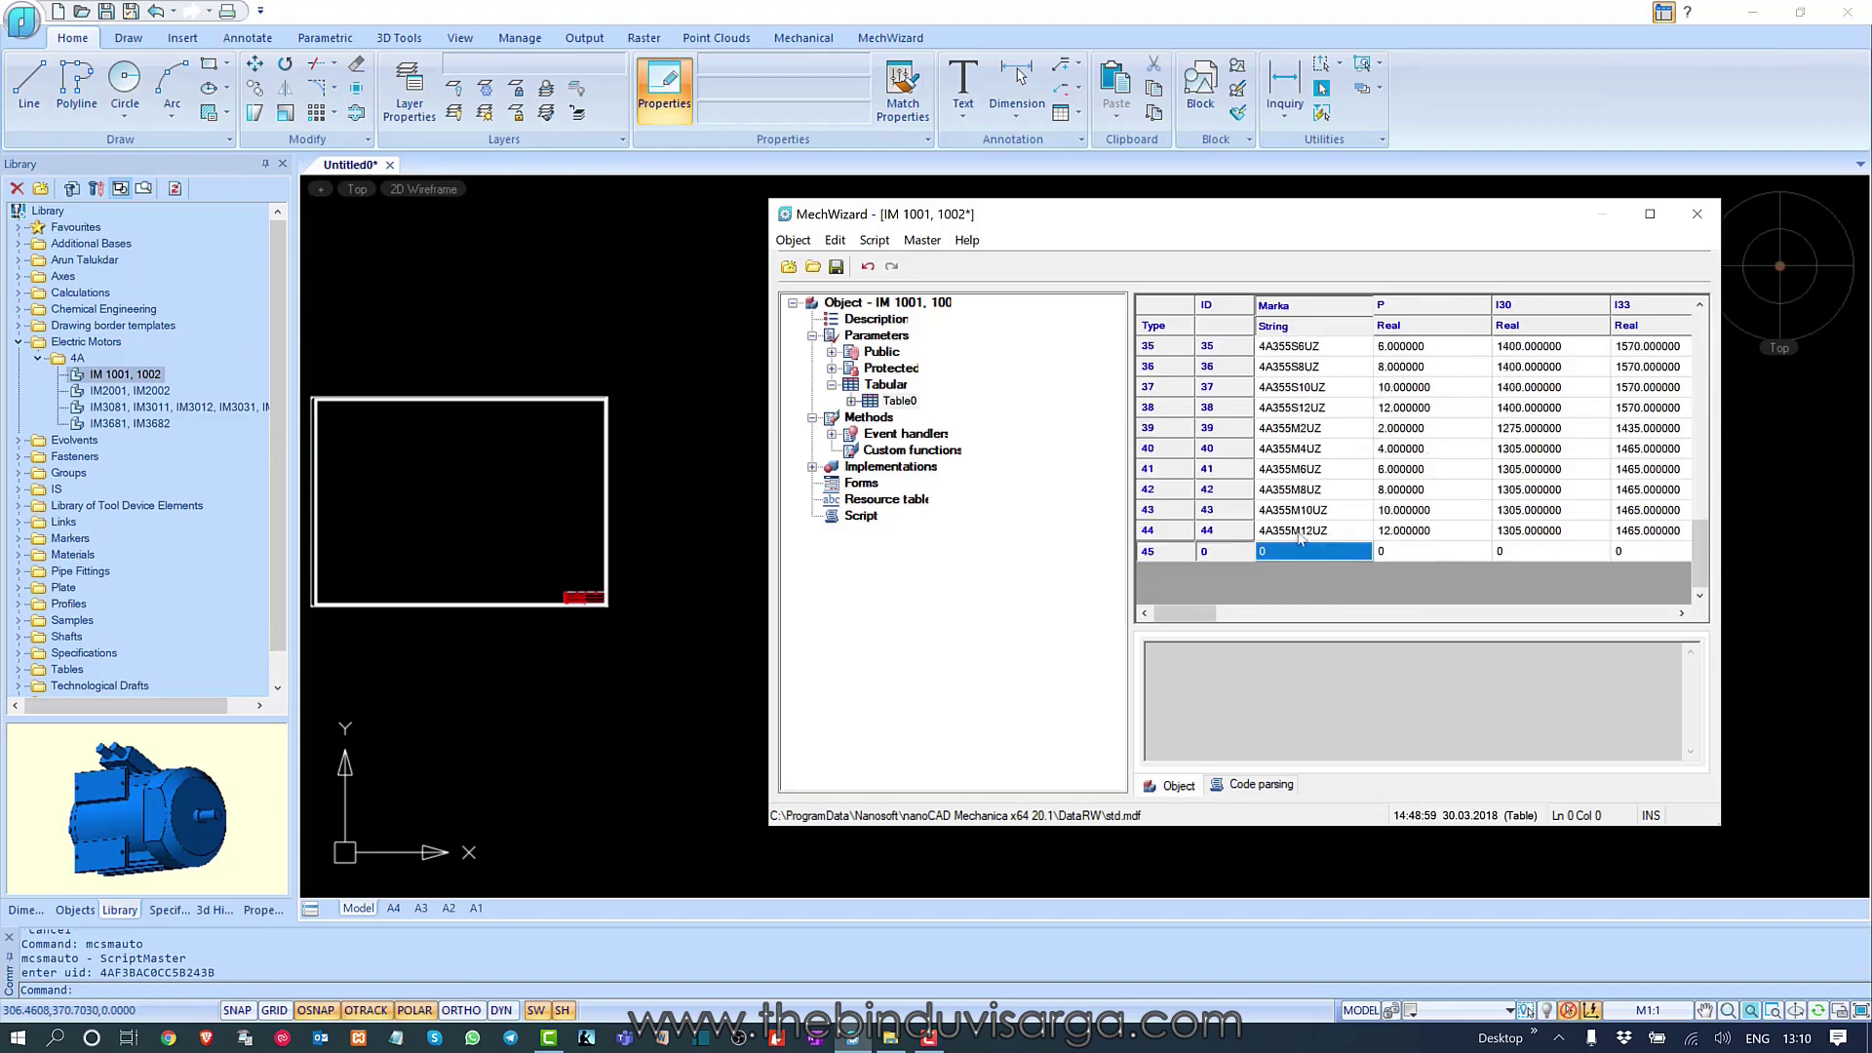
{"action": "left_click", "coordinate": [1389, 551]}
{"action": "left_click", "coordinate": [1511, 552]}
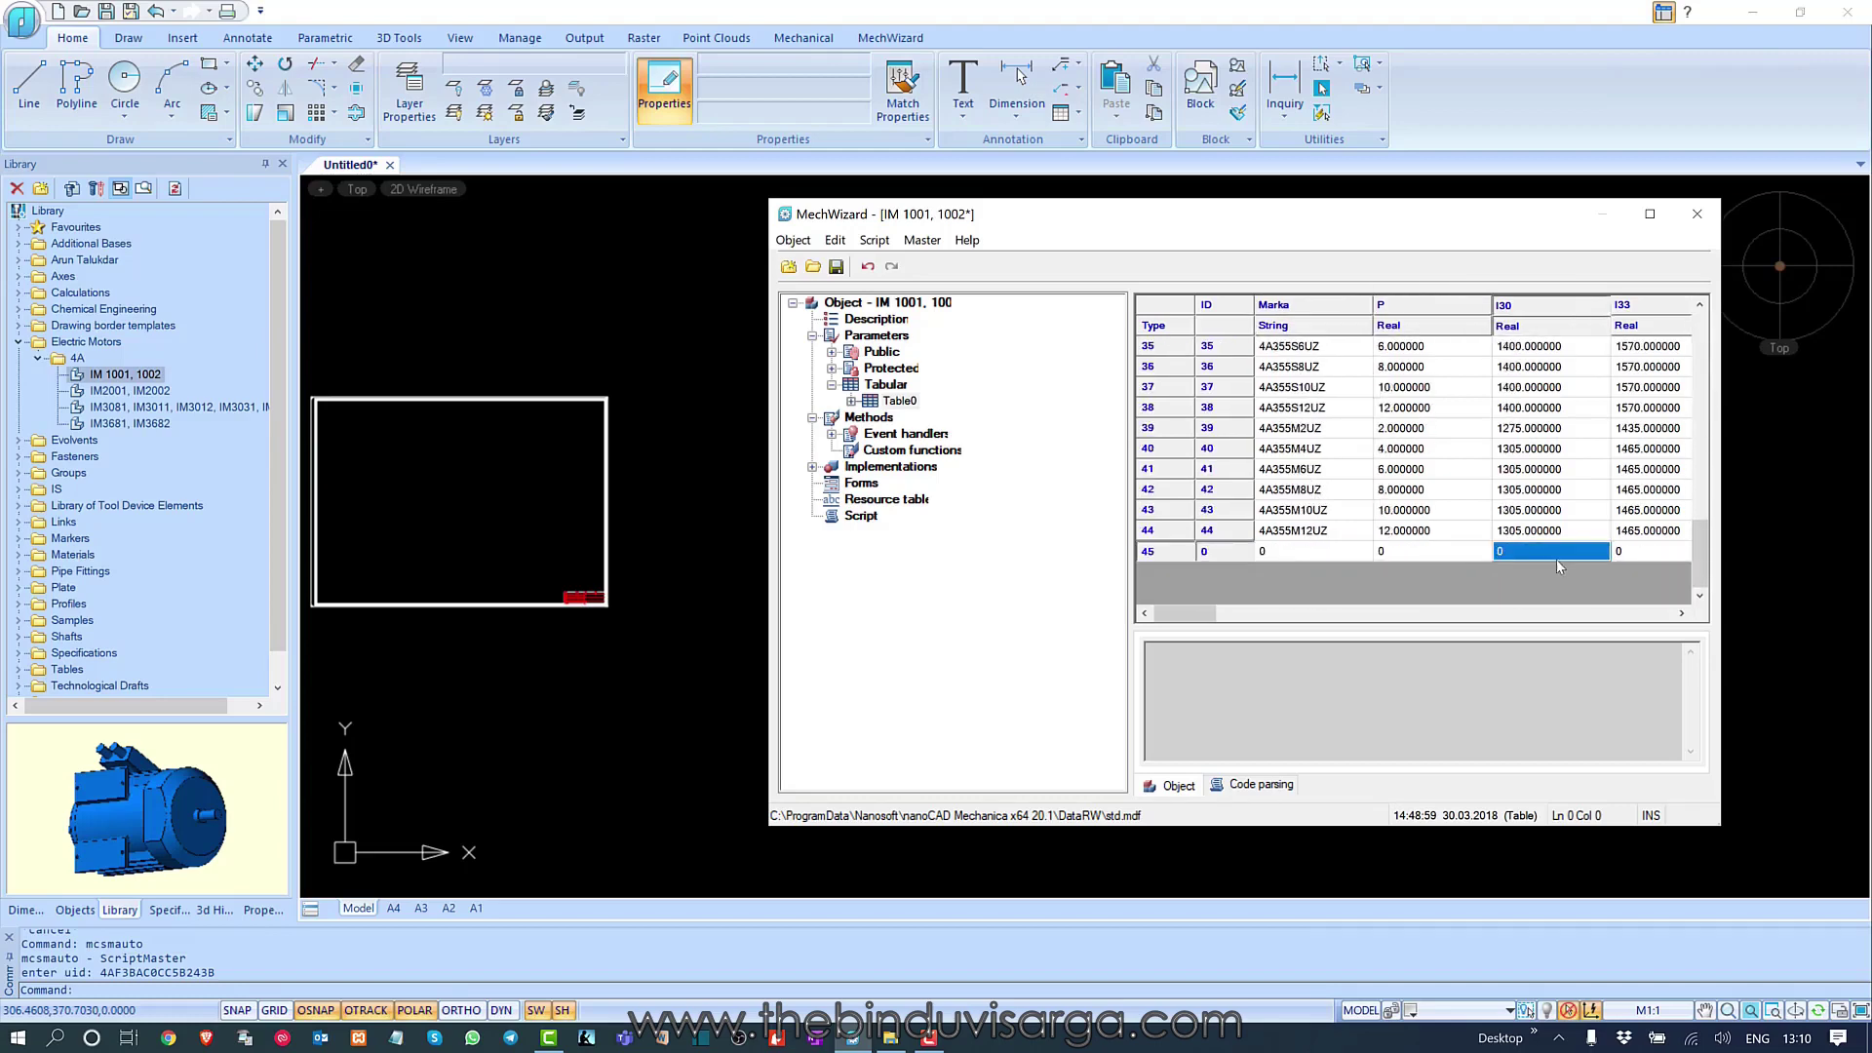
{"action": "left_click", "coordinate": [1651, 552]}
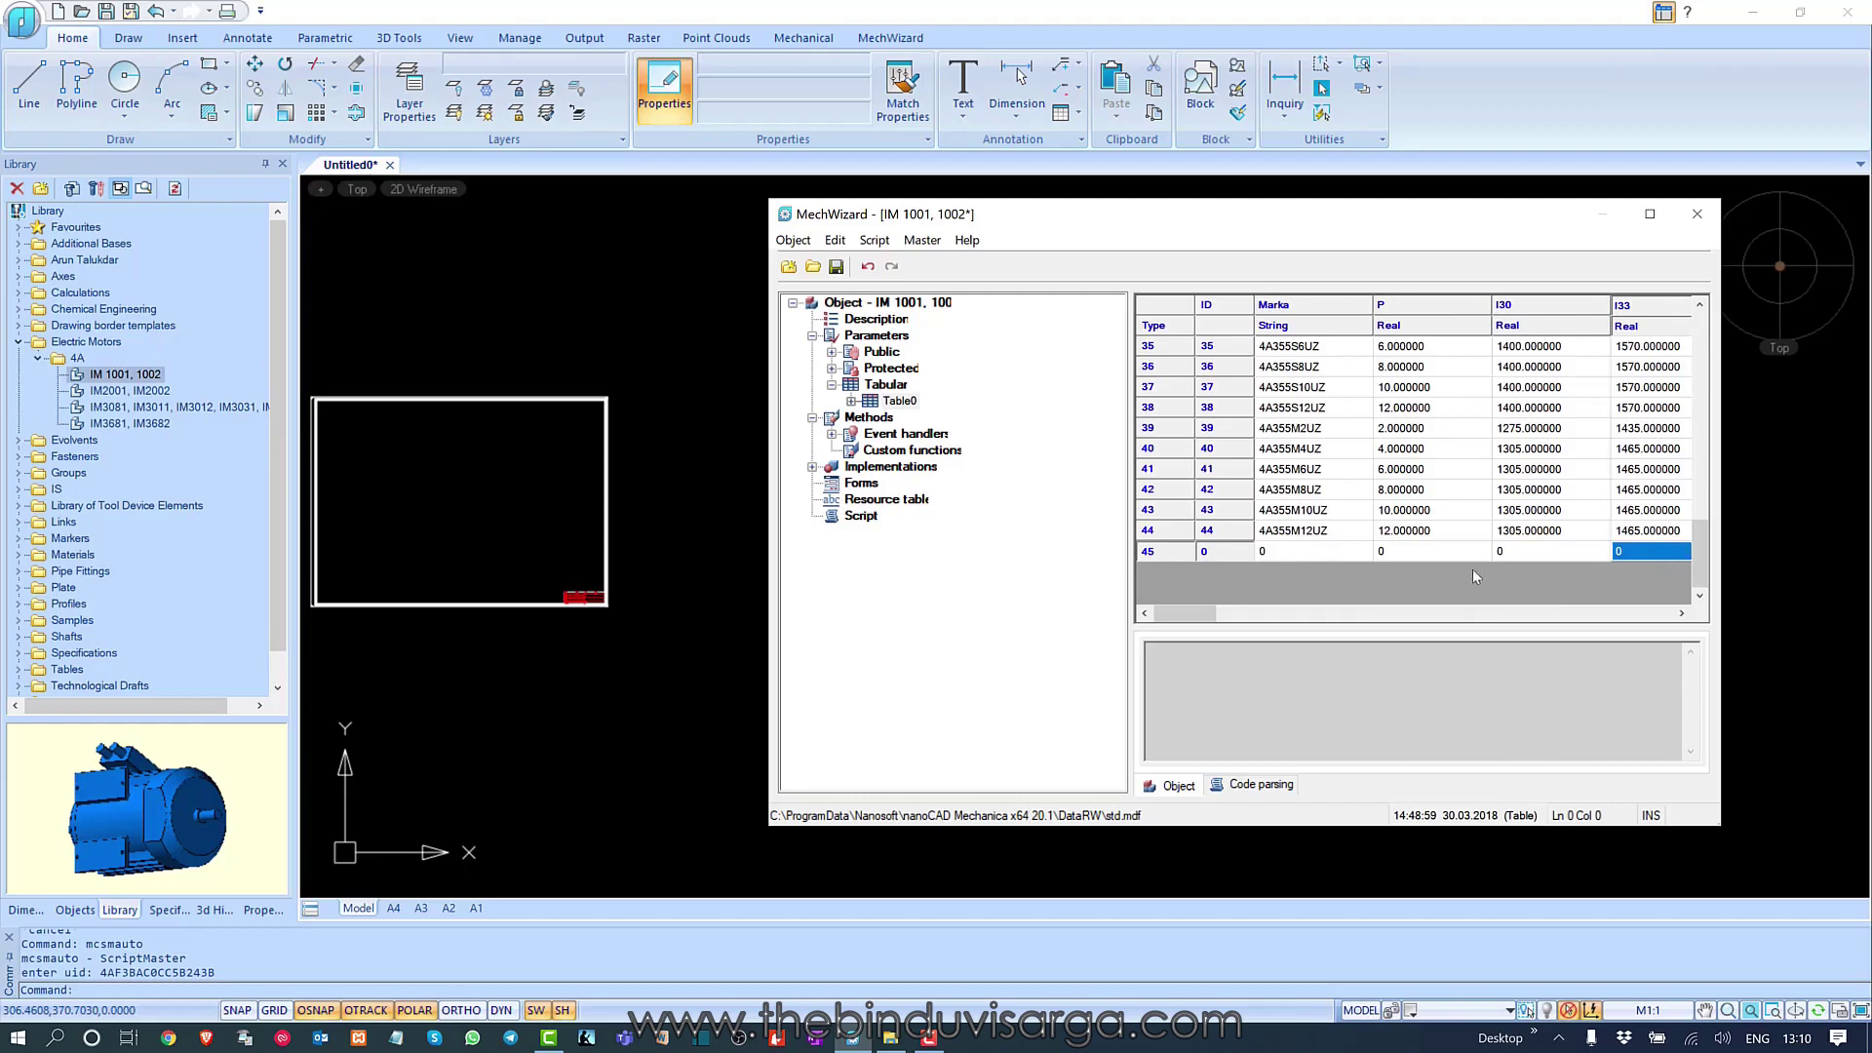
{"action": "left_click", "coordinate": [1697, 214]}
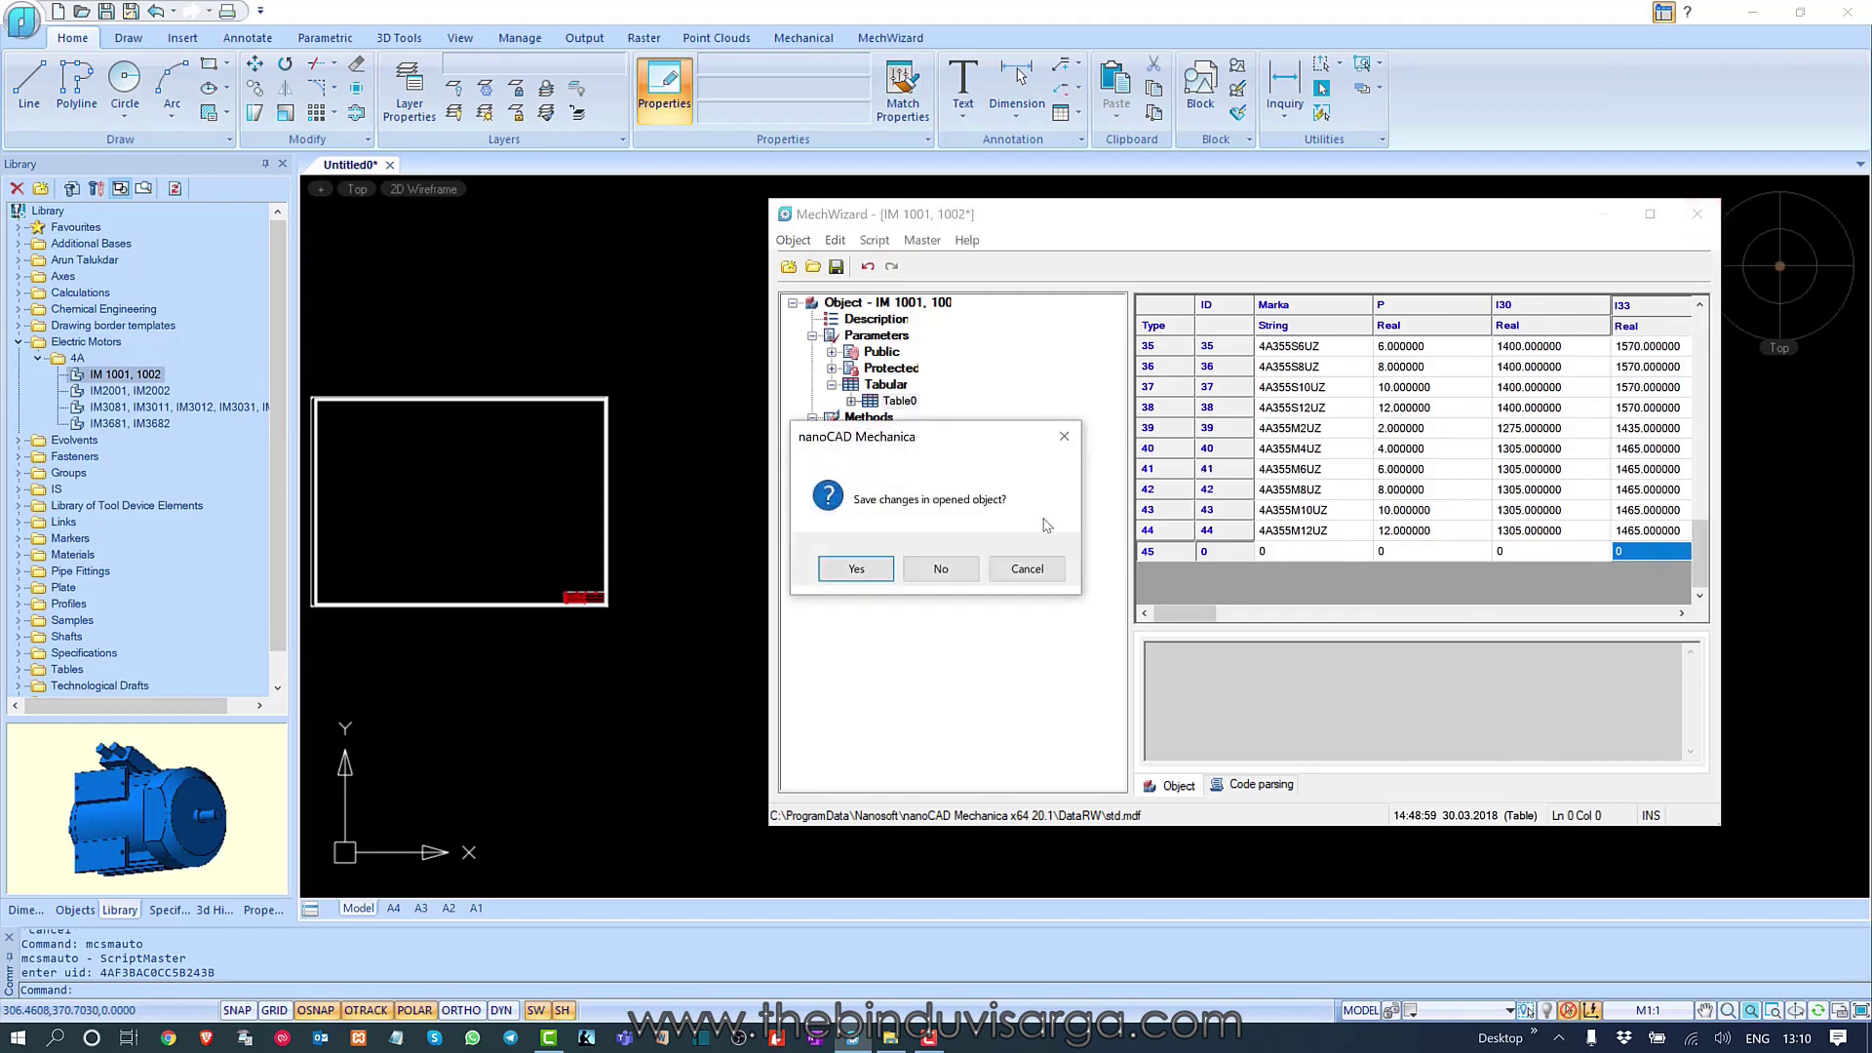
{"action": "left_click", "coordinate": [953, 563]}
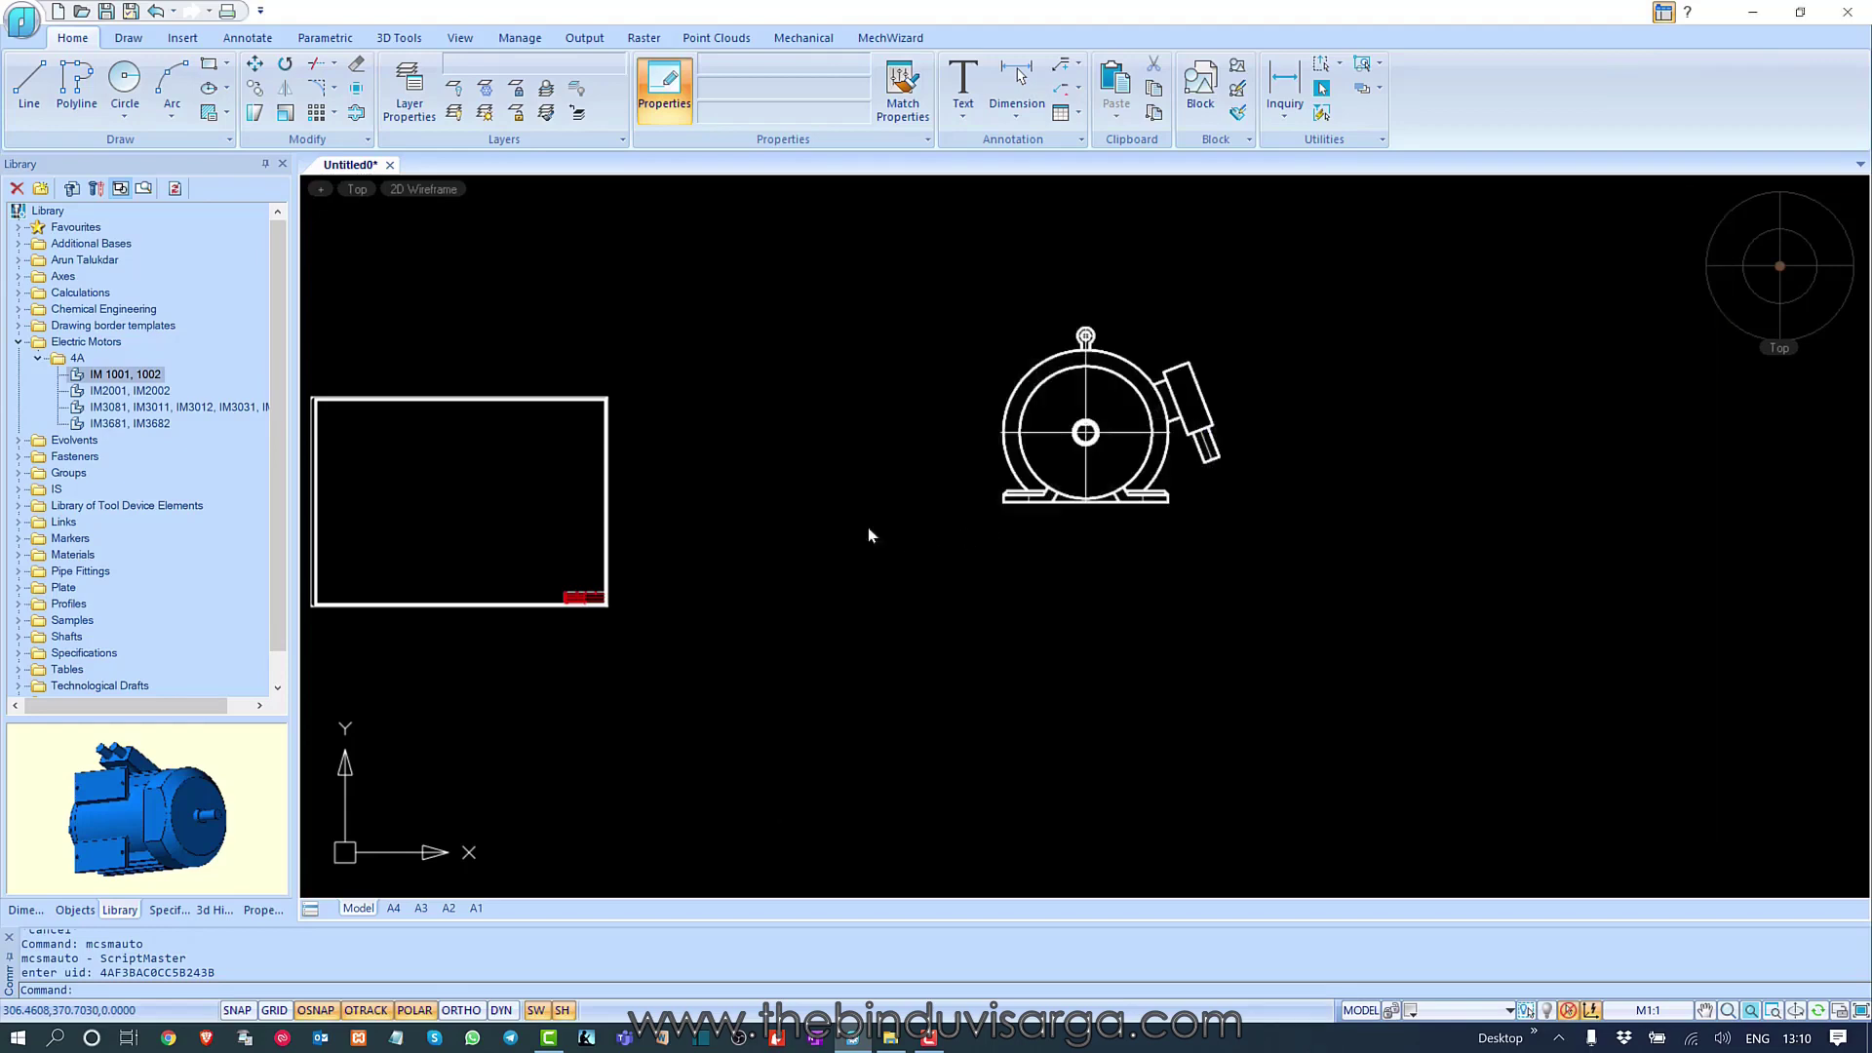
- View the placed motor's properties, leave them without changes, and erase the motor from the drawing
{"action": "double_click", "coordinate": [1064, 352]}
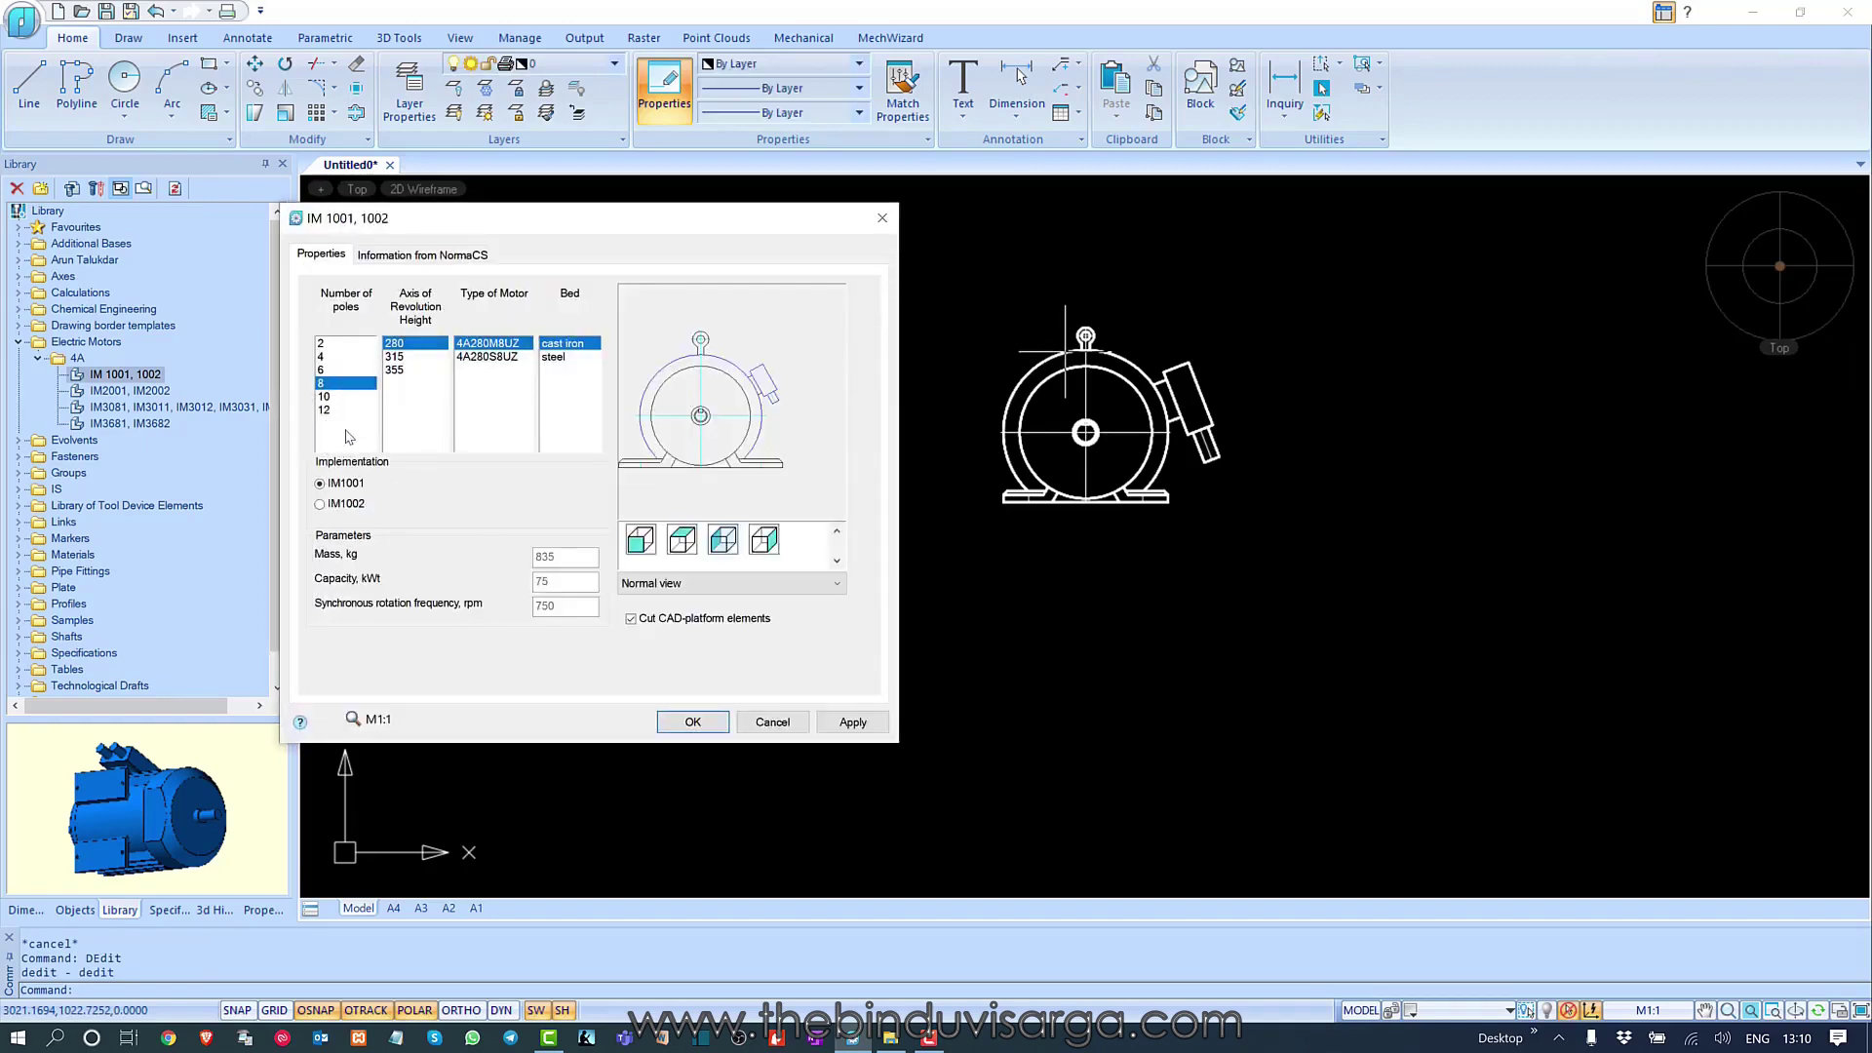
{"action": "left_click", "coordinate": [775, 725]}
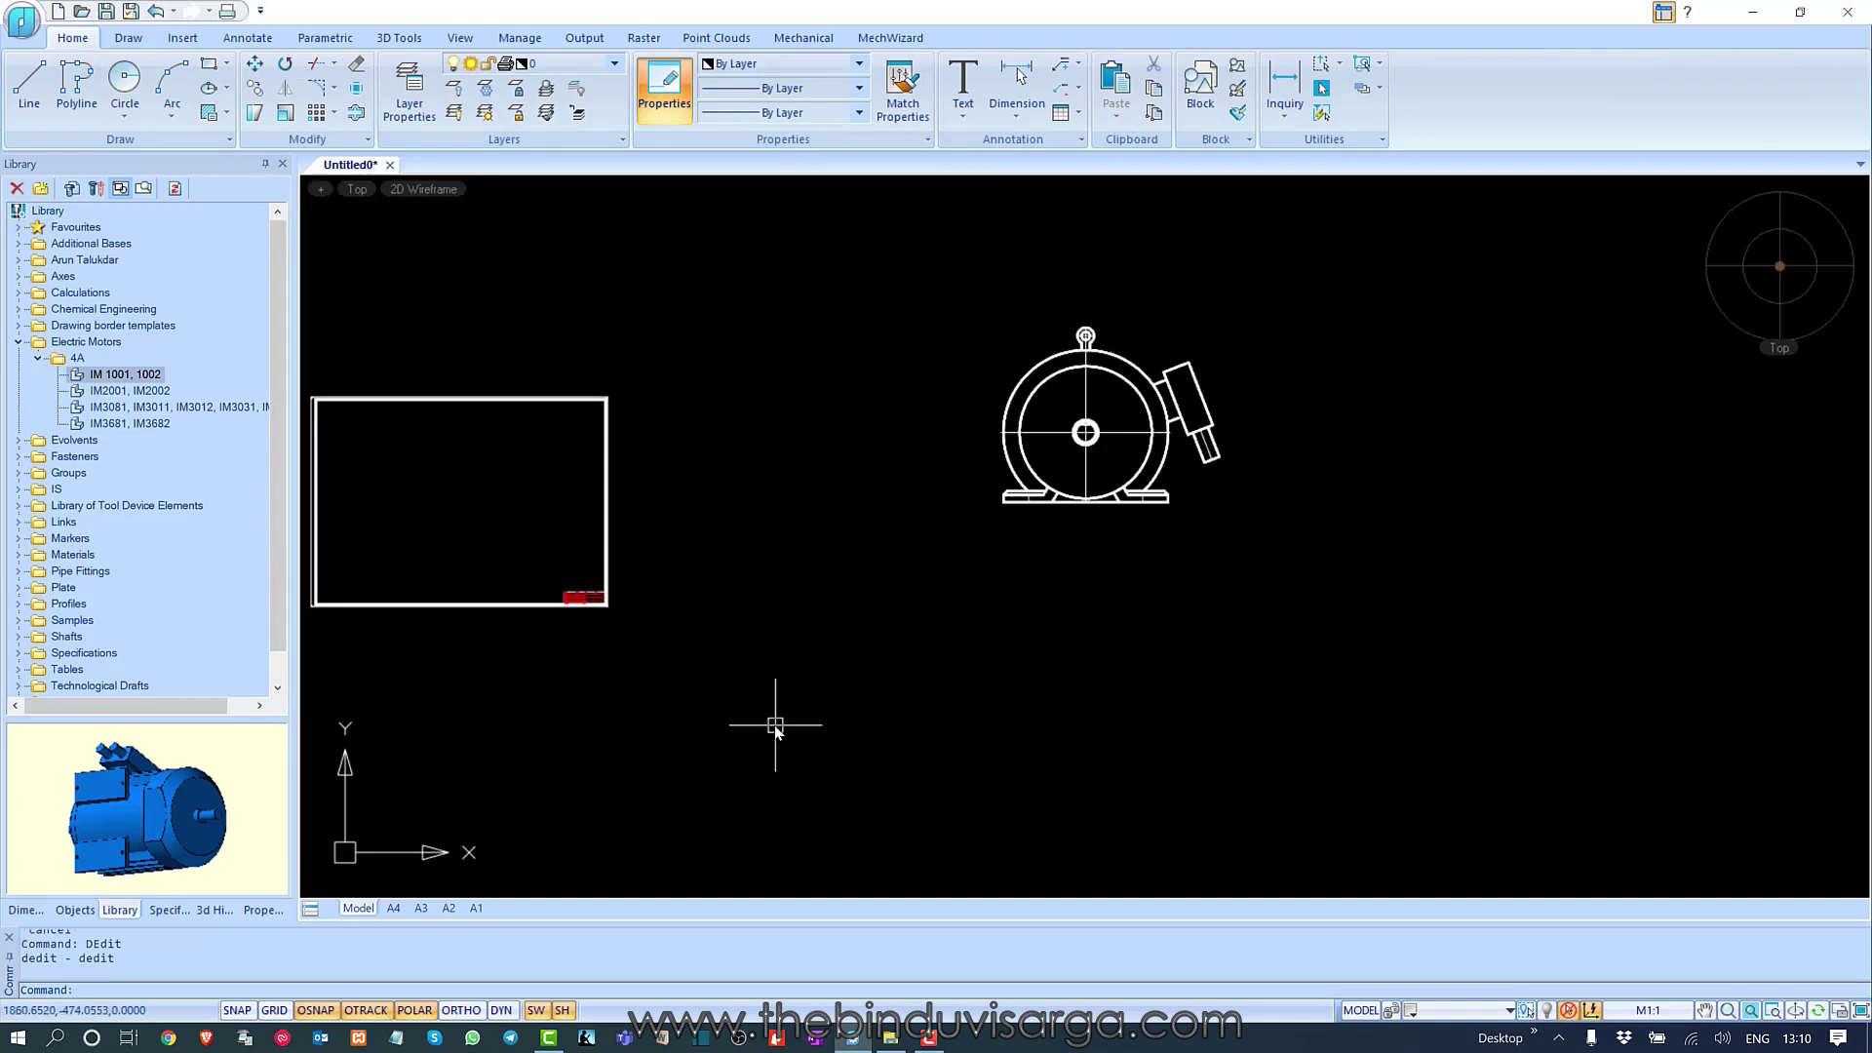
{"action": "middle_click_drag", "start_coordinate": [1063, 457], "coordinate": [1197, 485]}
{"action": "left_click", "coordinate": [1471, 373]}
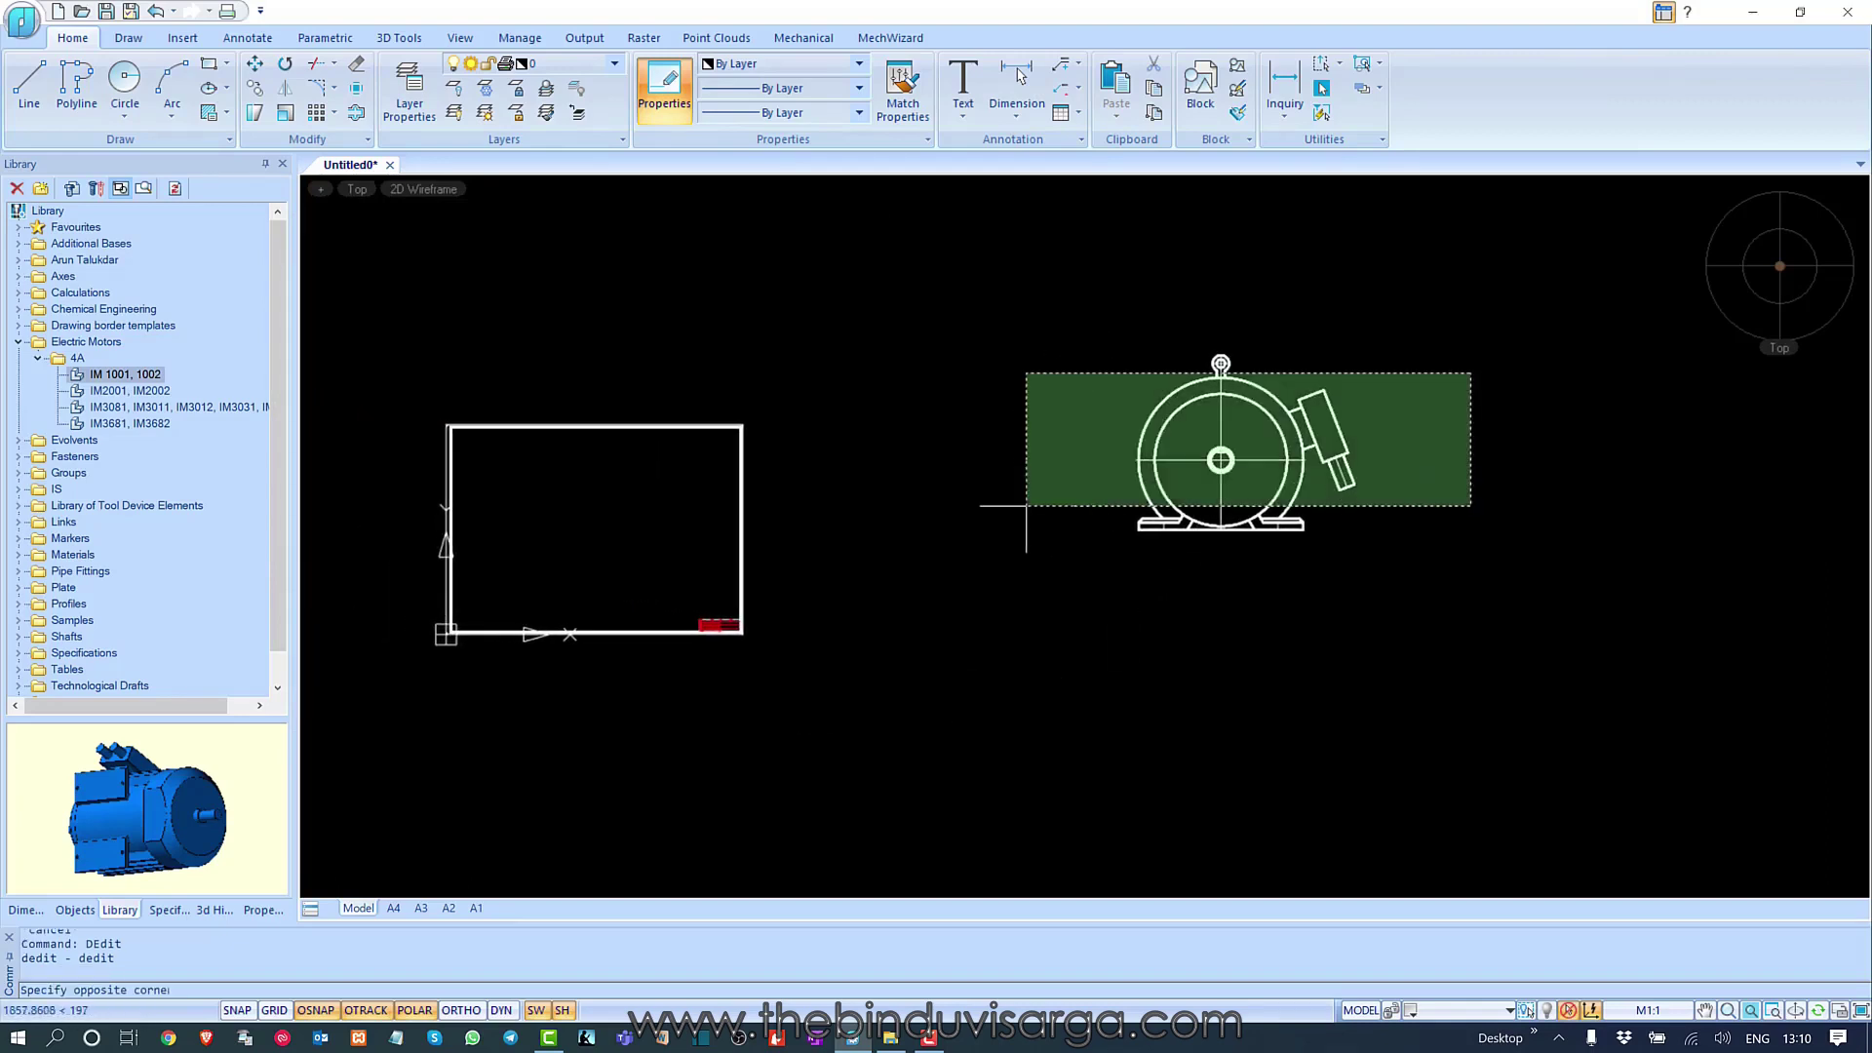
{"action": "left_click", "coordinate": [1005, 522]}
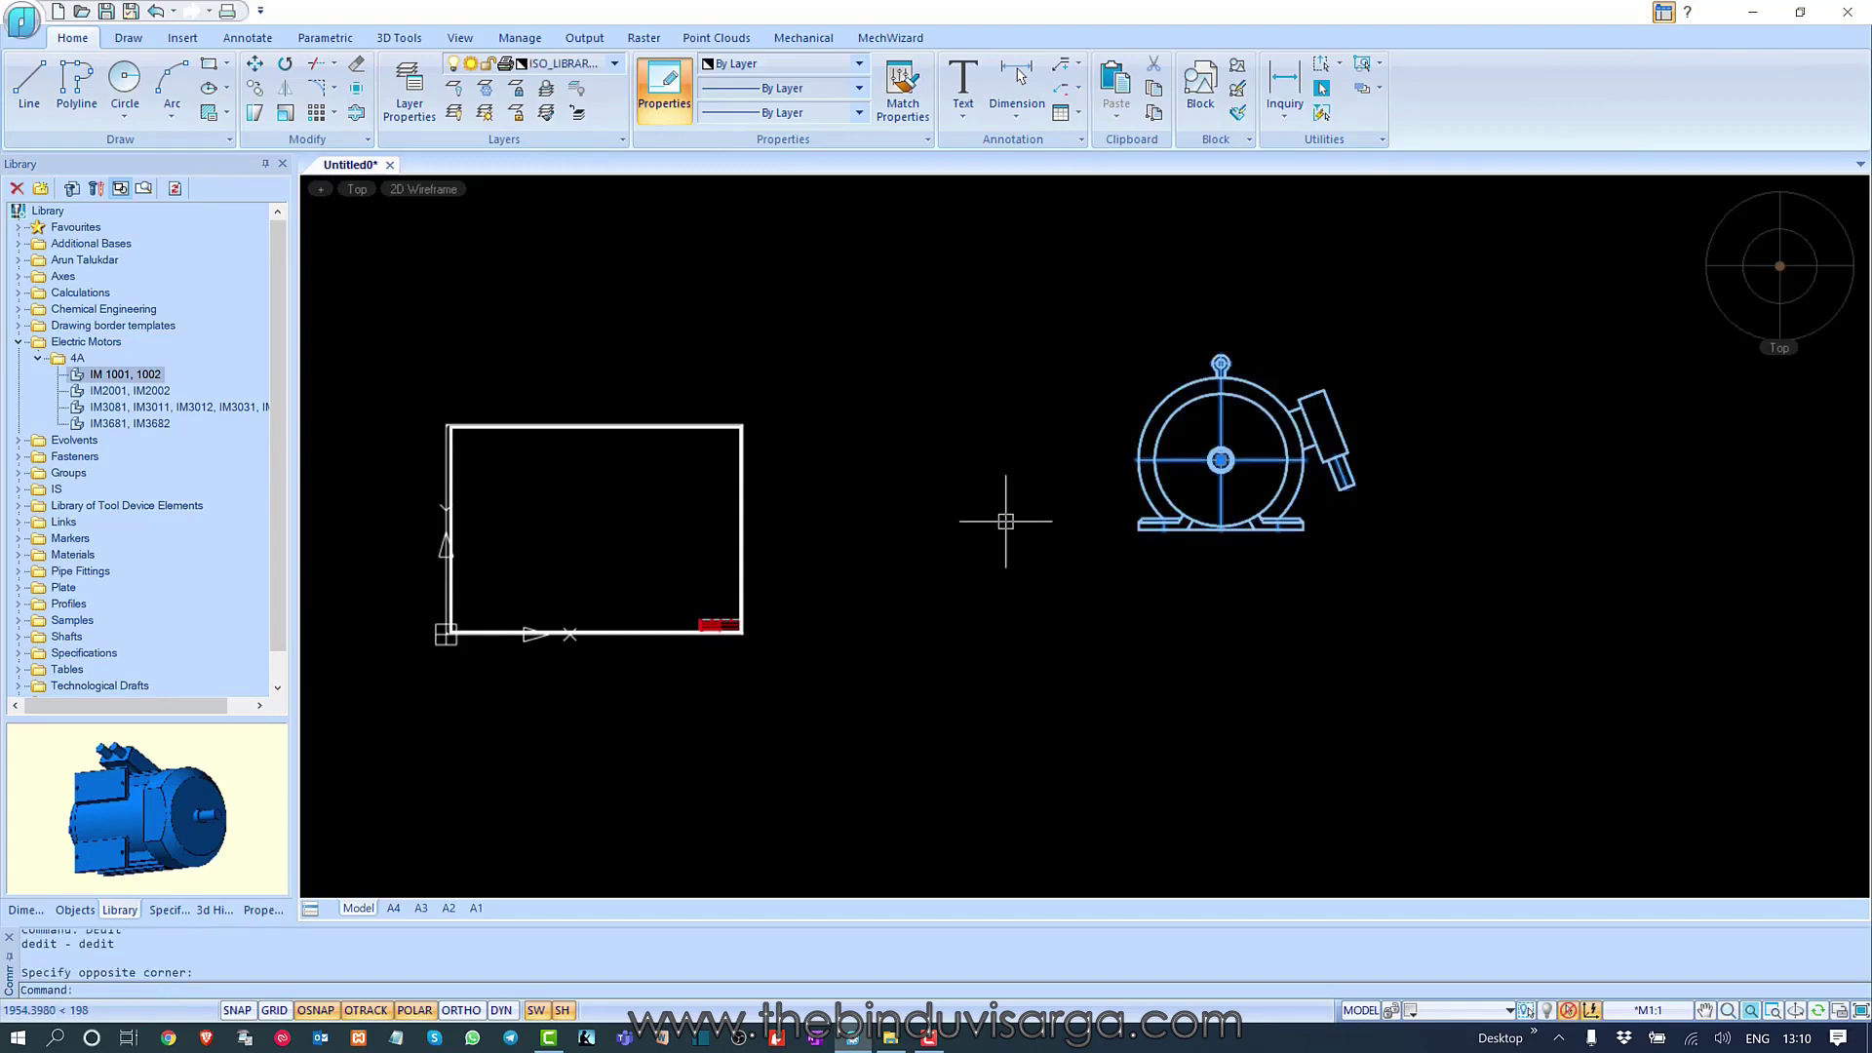
{"action": "type", "text": "e"}
{"action": "key", "text": "Return"}
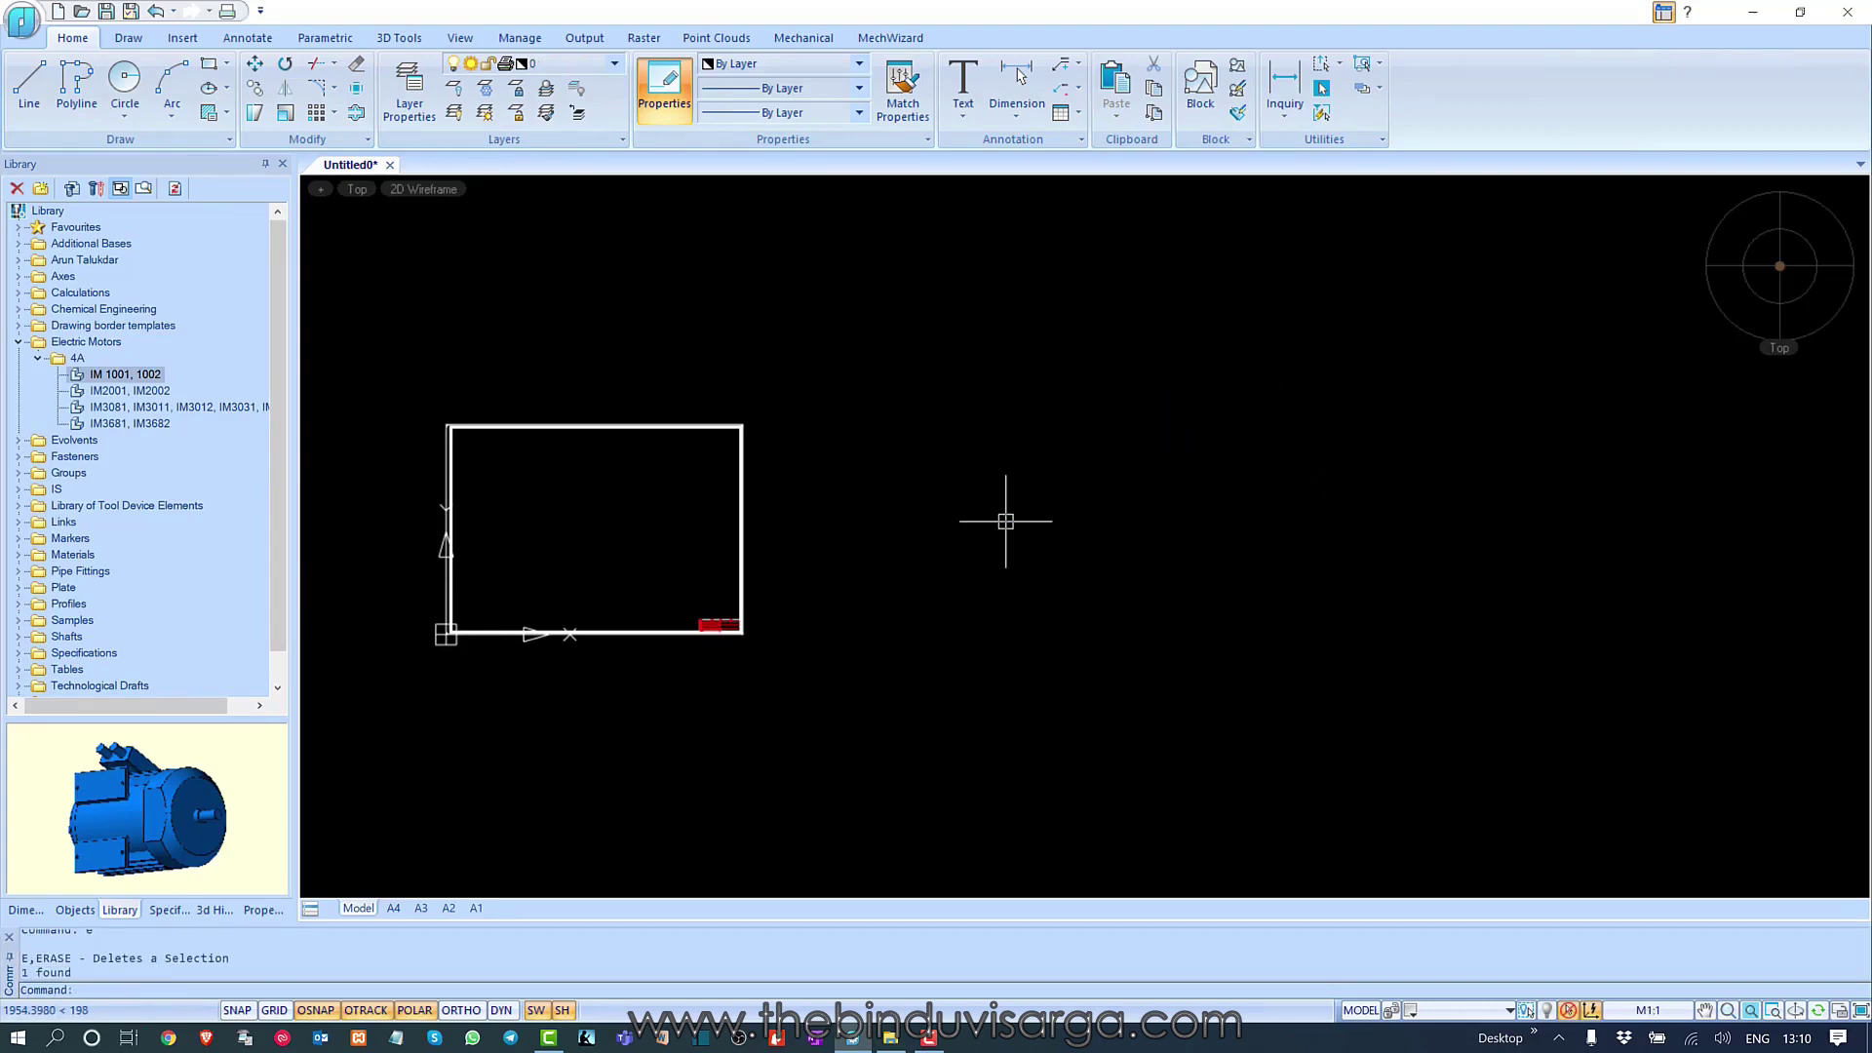
- Zoom to the drawing's extents to frame the drawing border
{"action": "type", "text": "z"}
{"action": "key", "text": "Return"}
{"action": "type", "text": "e"}
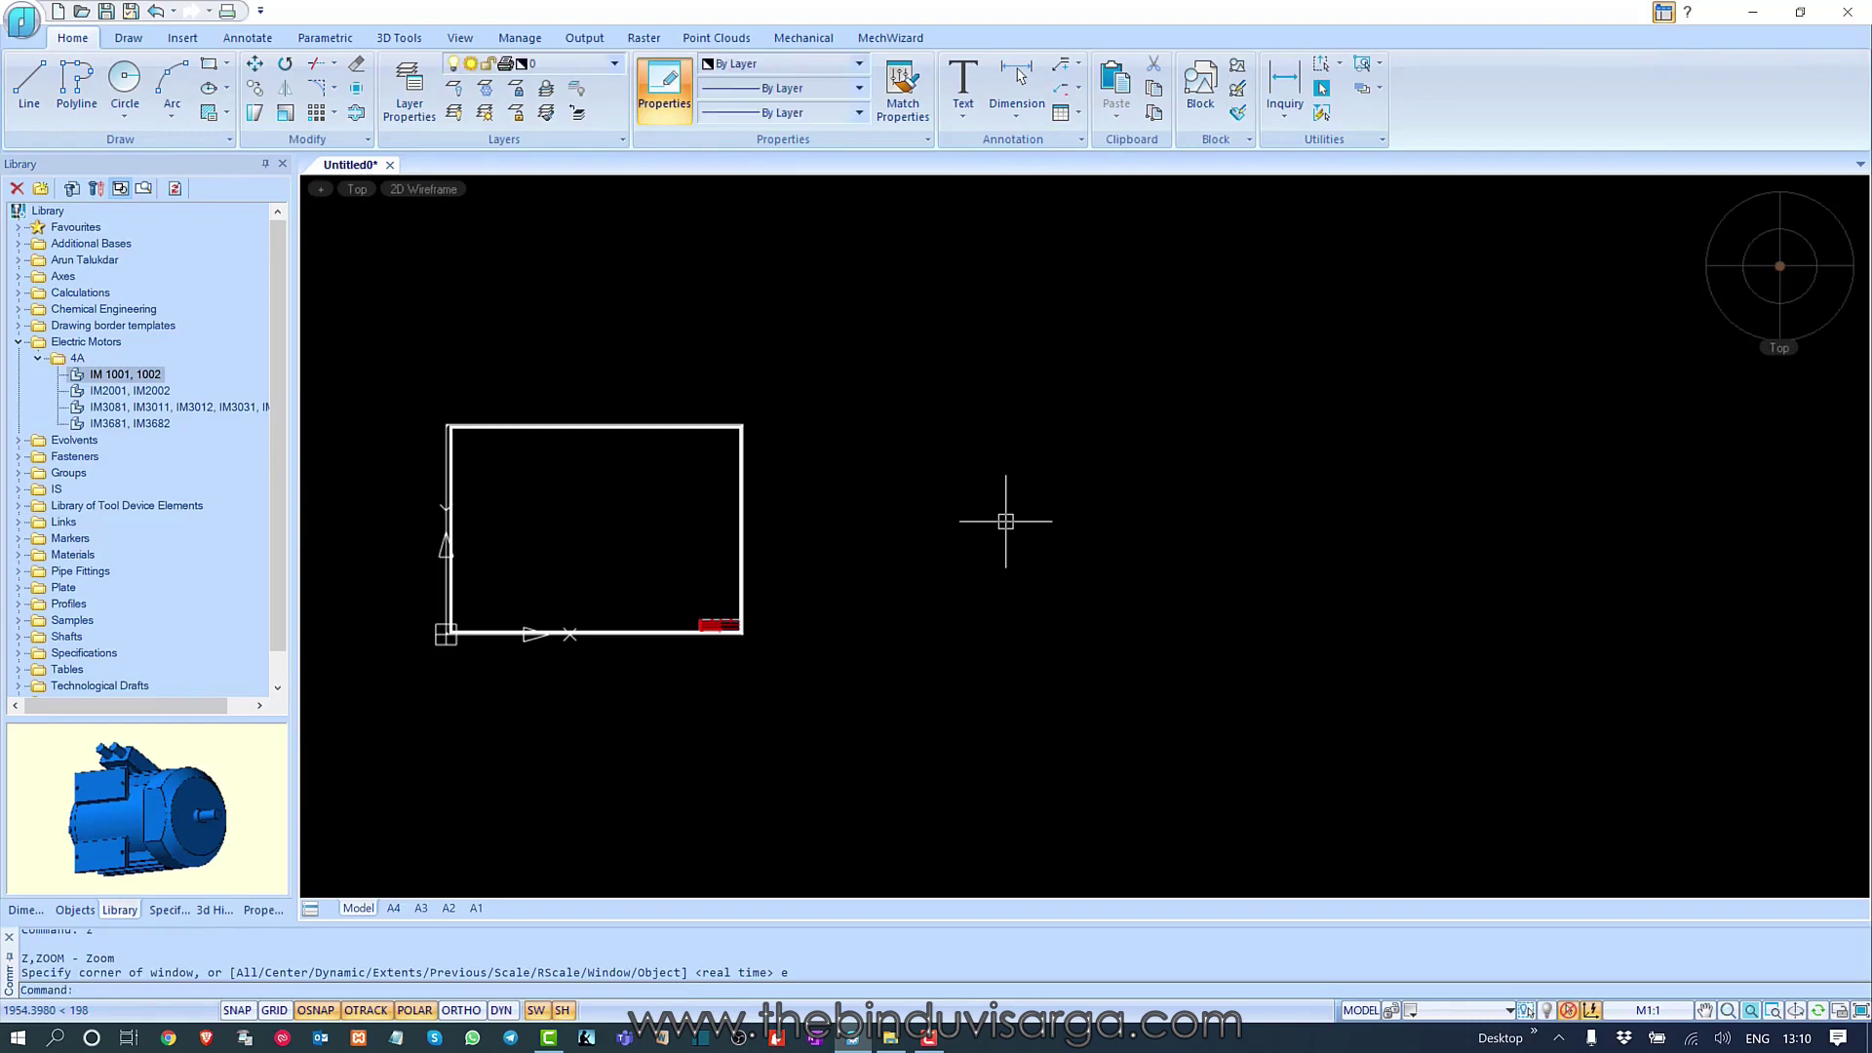
{"action": "key", "text": "Return"}
{"action": "scroll", "coordinate": [977, 518], "scroll_direction": "down", "scroll_amount": 5}
{"action": "scroll", "coordinate": [978, 518], "scroll_direction": "up", "scroll_amount": 3}
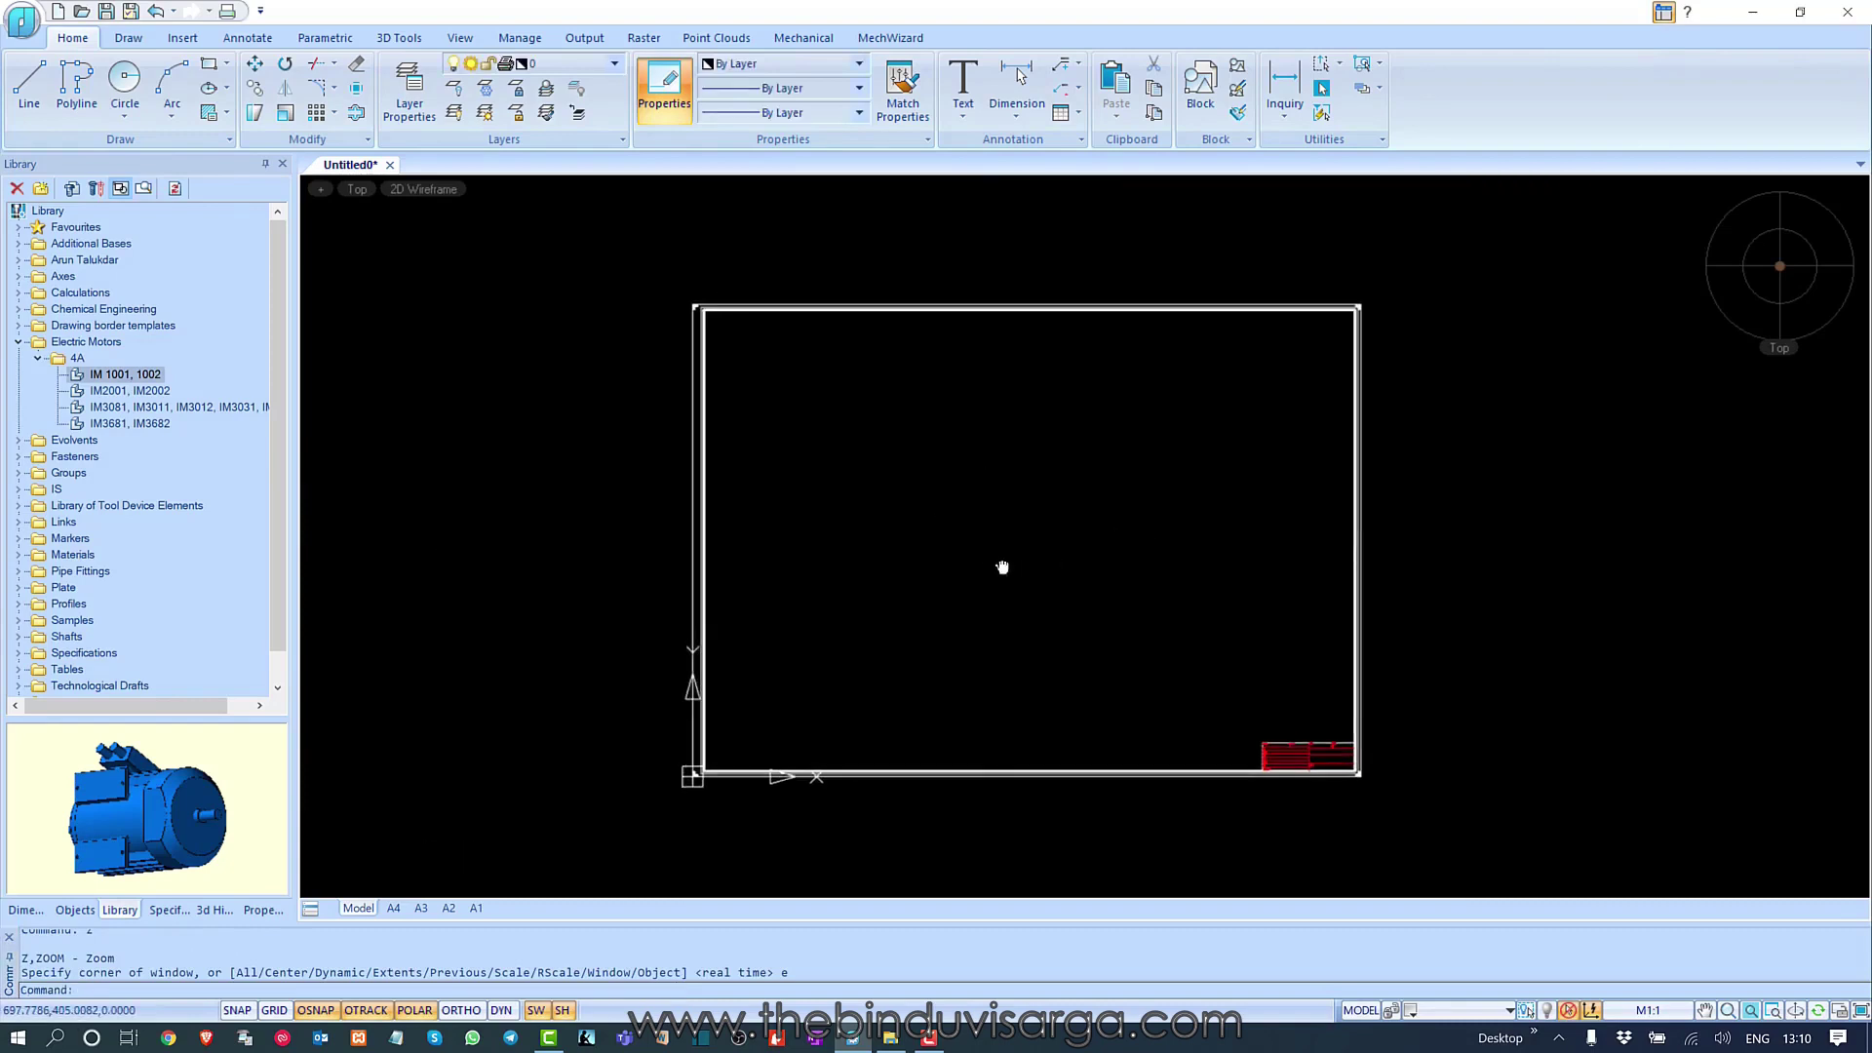
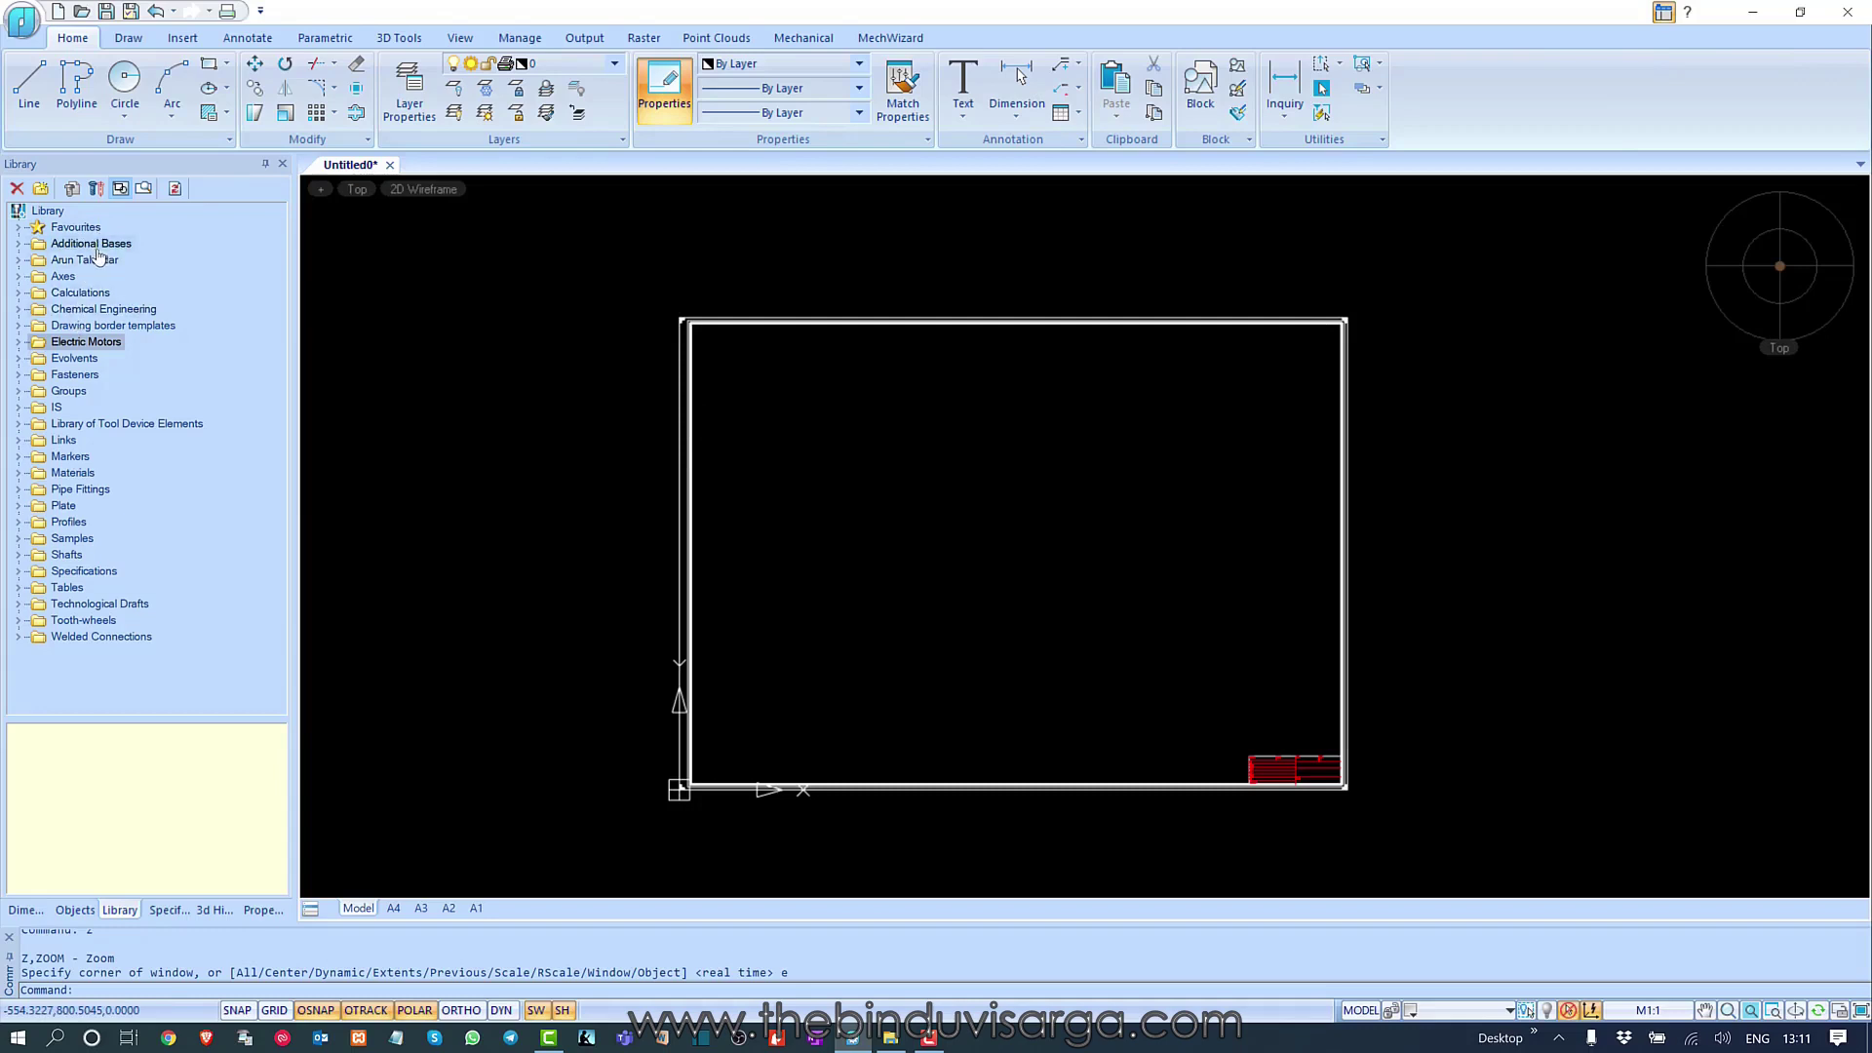
- Examine the commands available for the library root and the custom user folder, and expand that folder to view its contents
{"action": "right_click", "coordinate": [98, 261]}
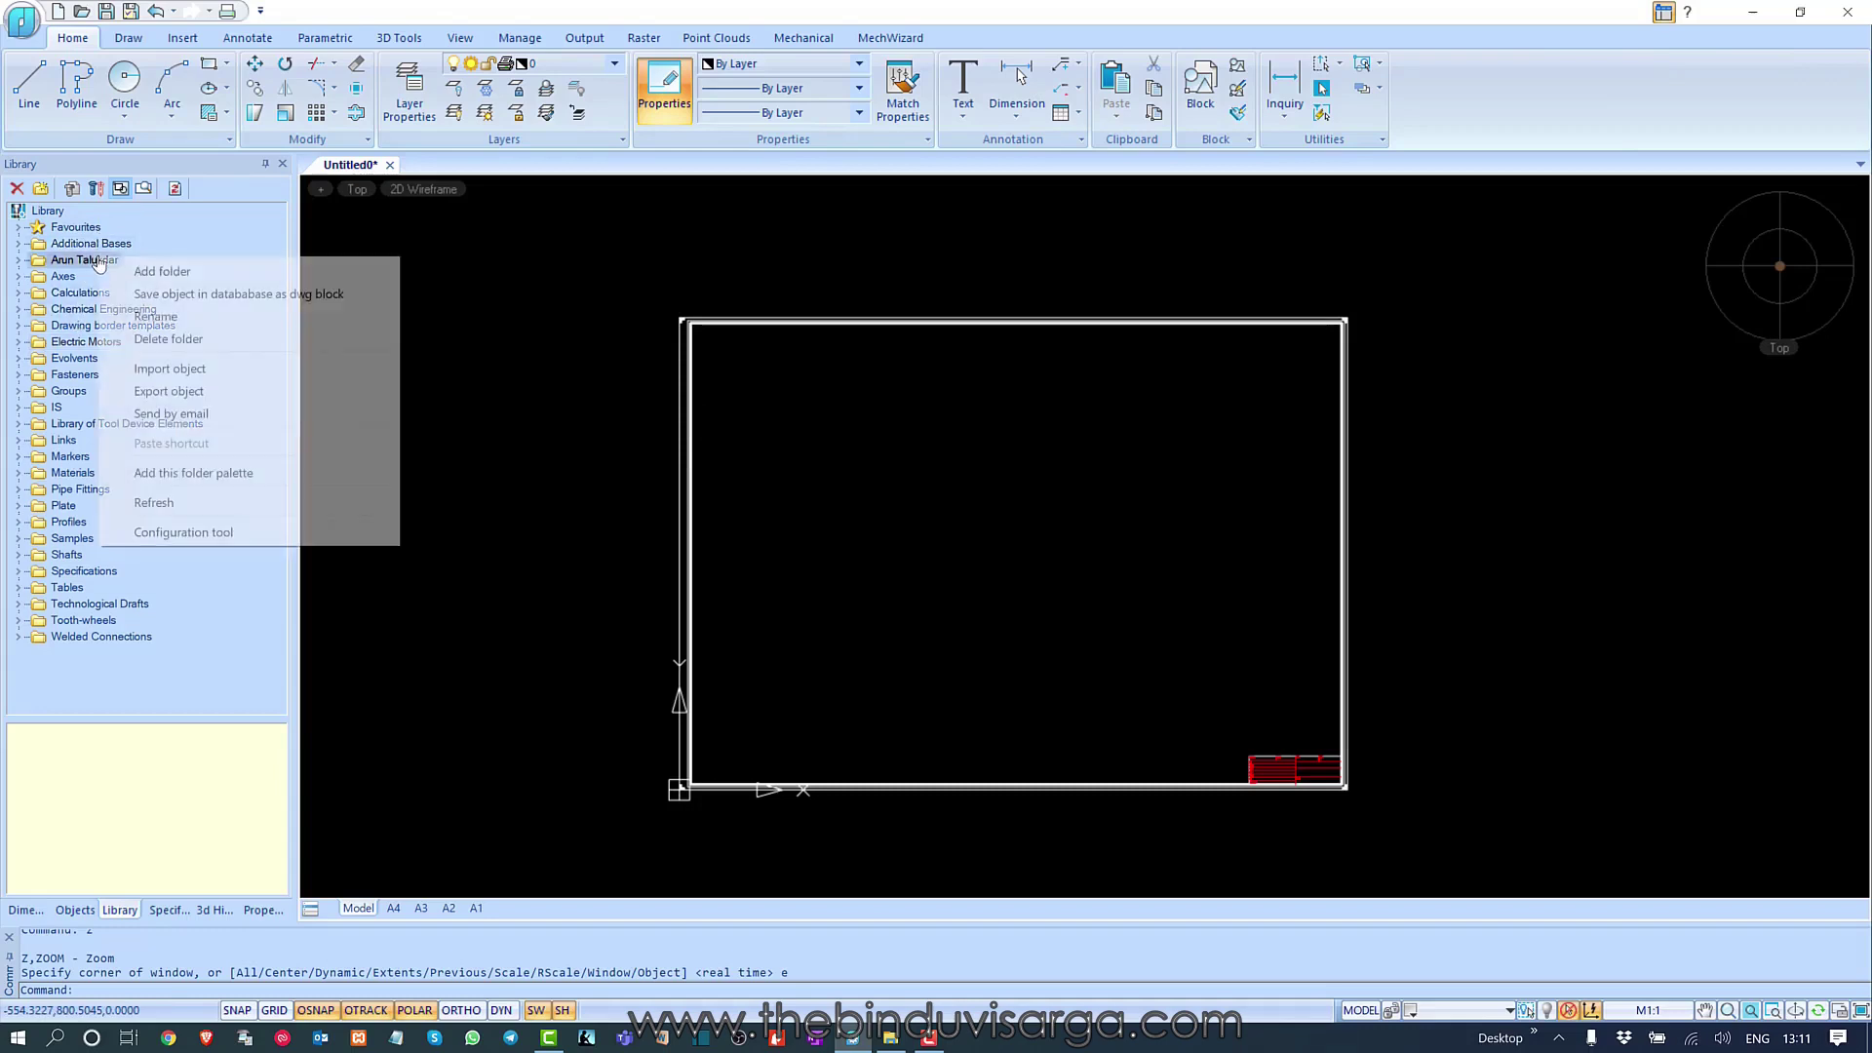
{"action": "right_click", "coordinate": [55, 216]}
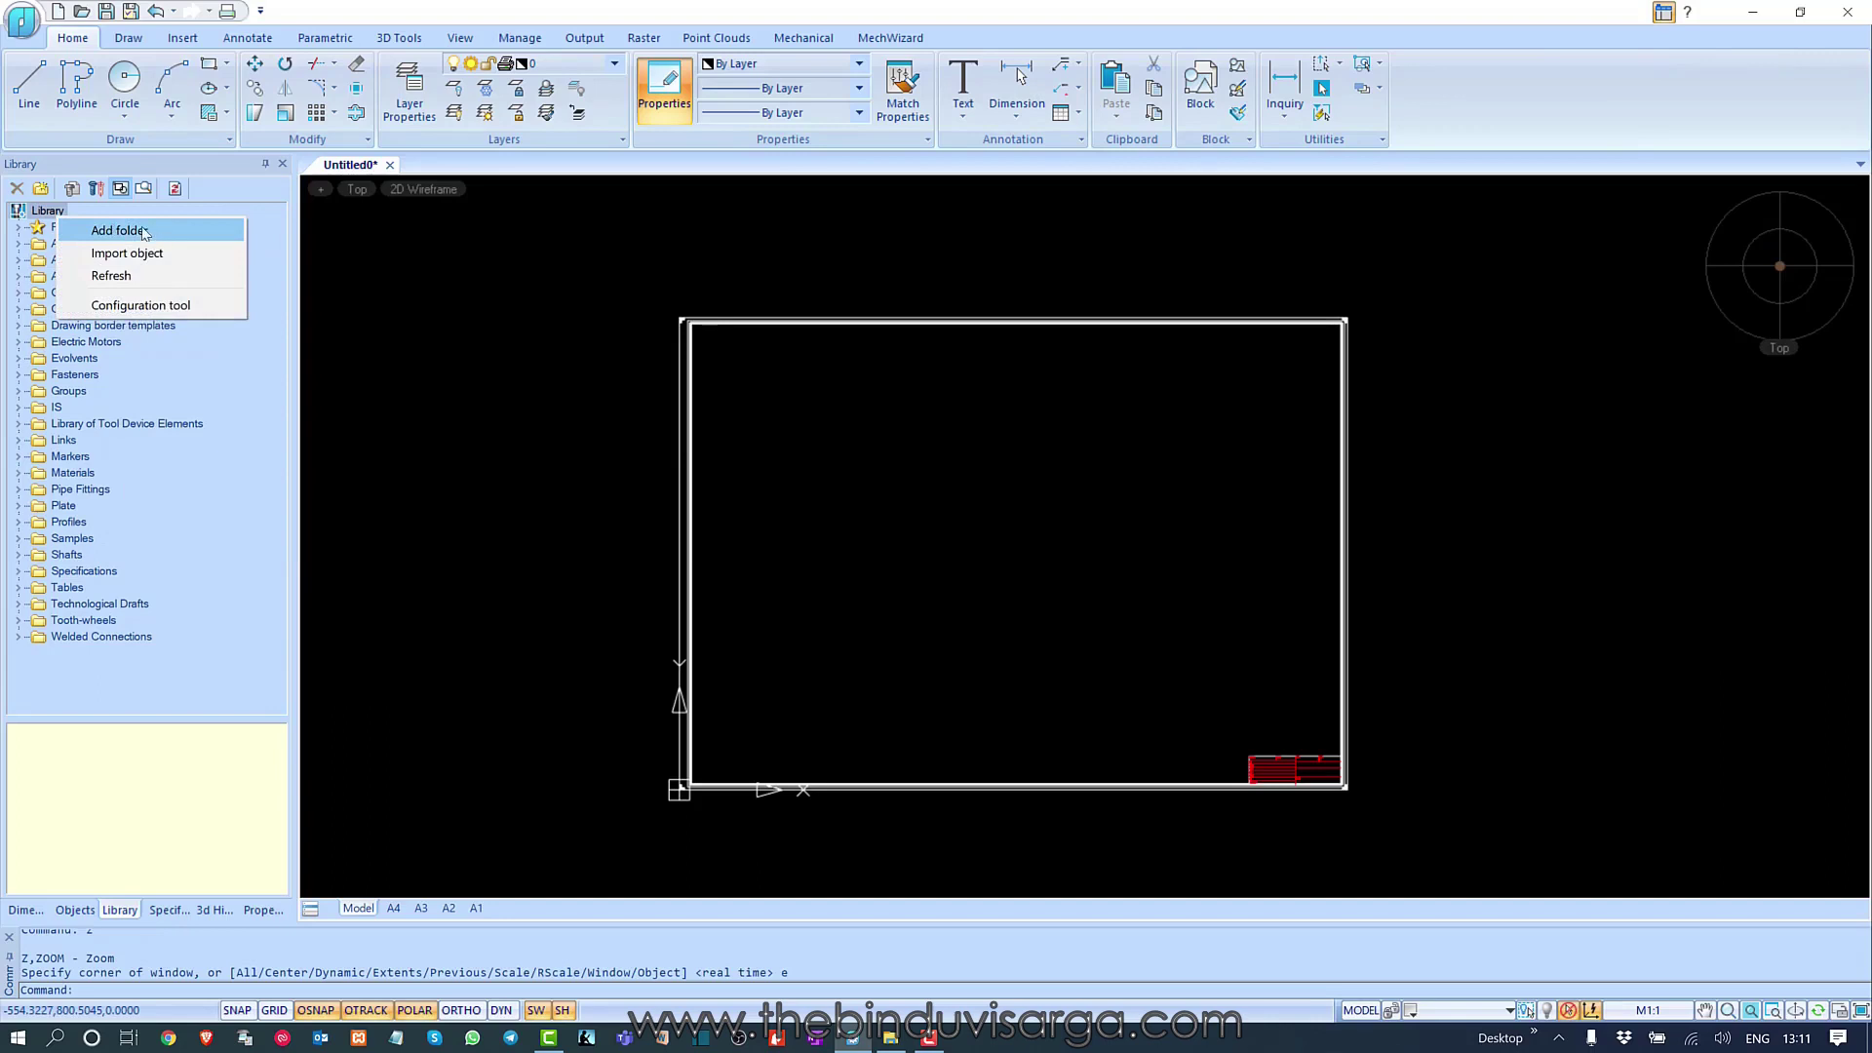
{"action": "left_click", "coordinate": [230, 612]}
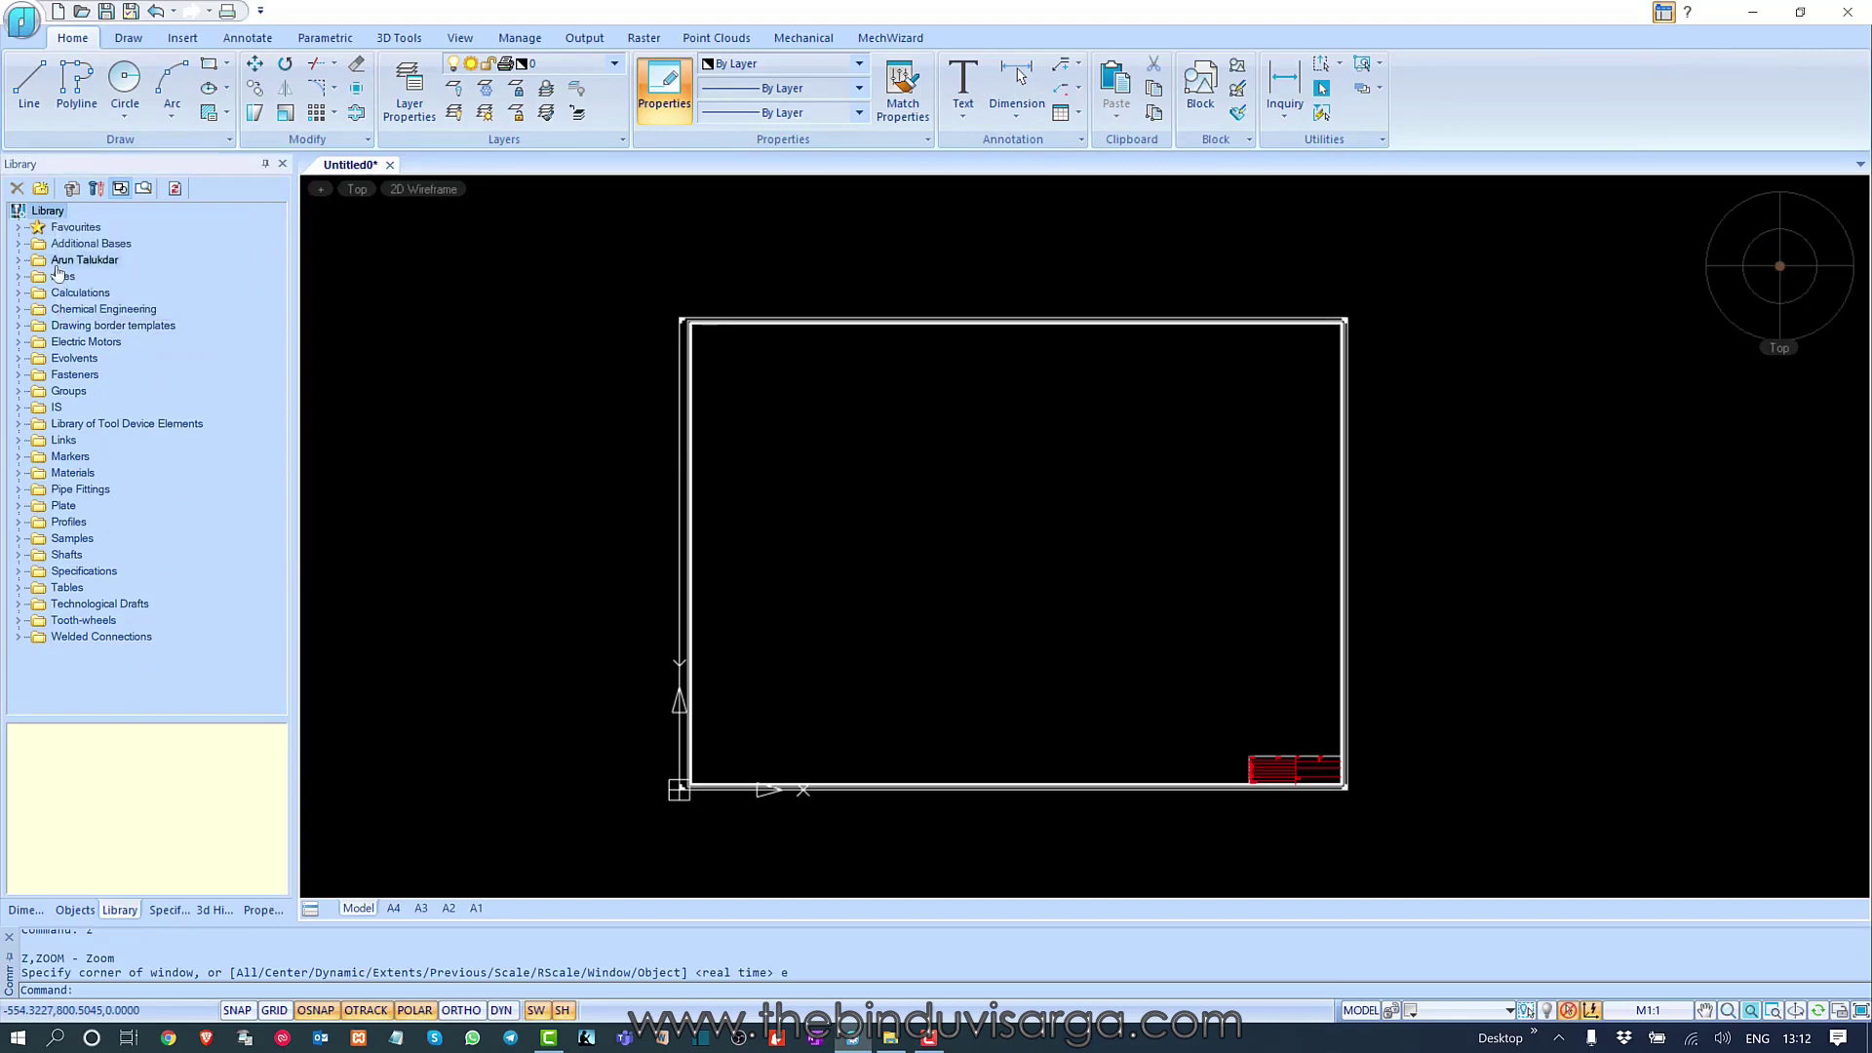
{"action": "left_click", "coordinate": [18, 262]}
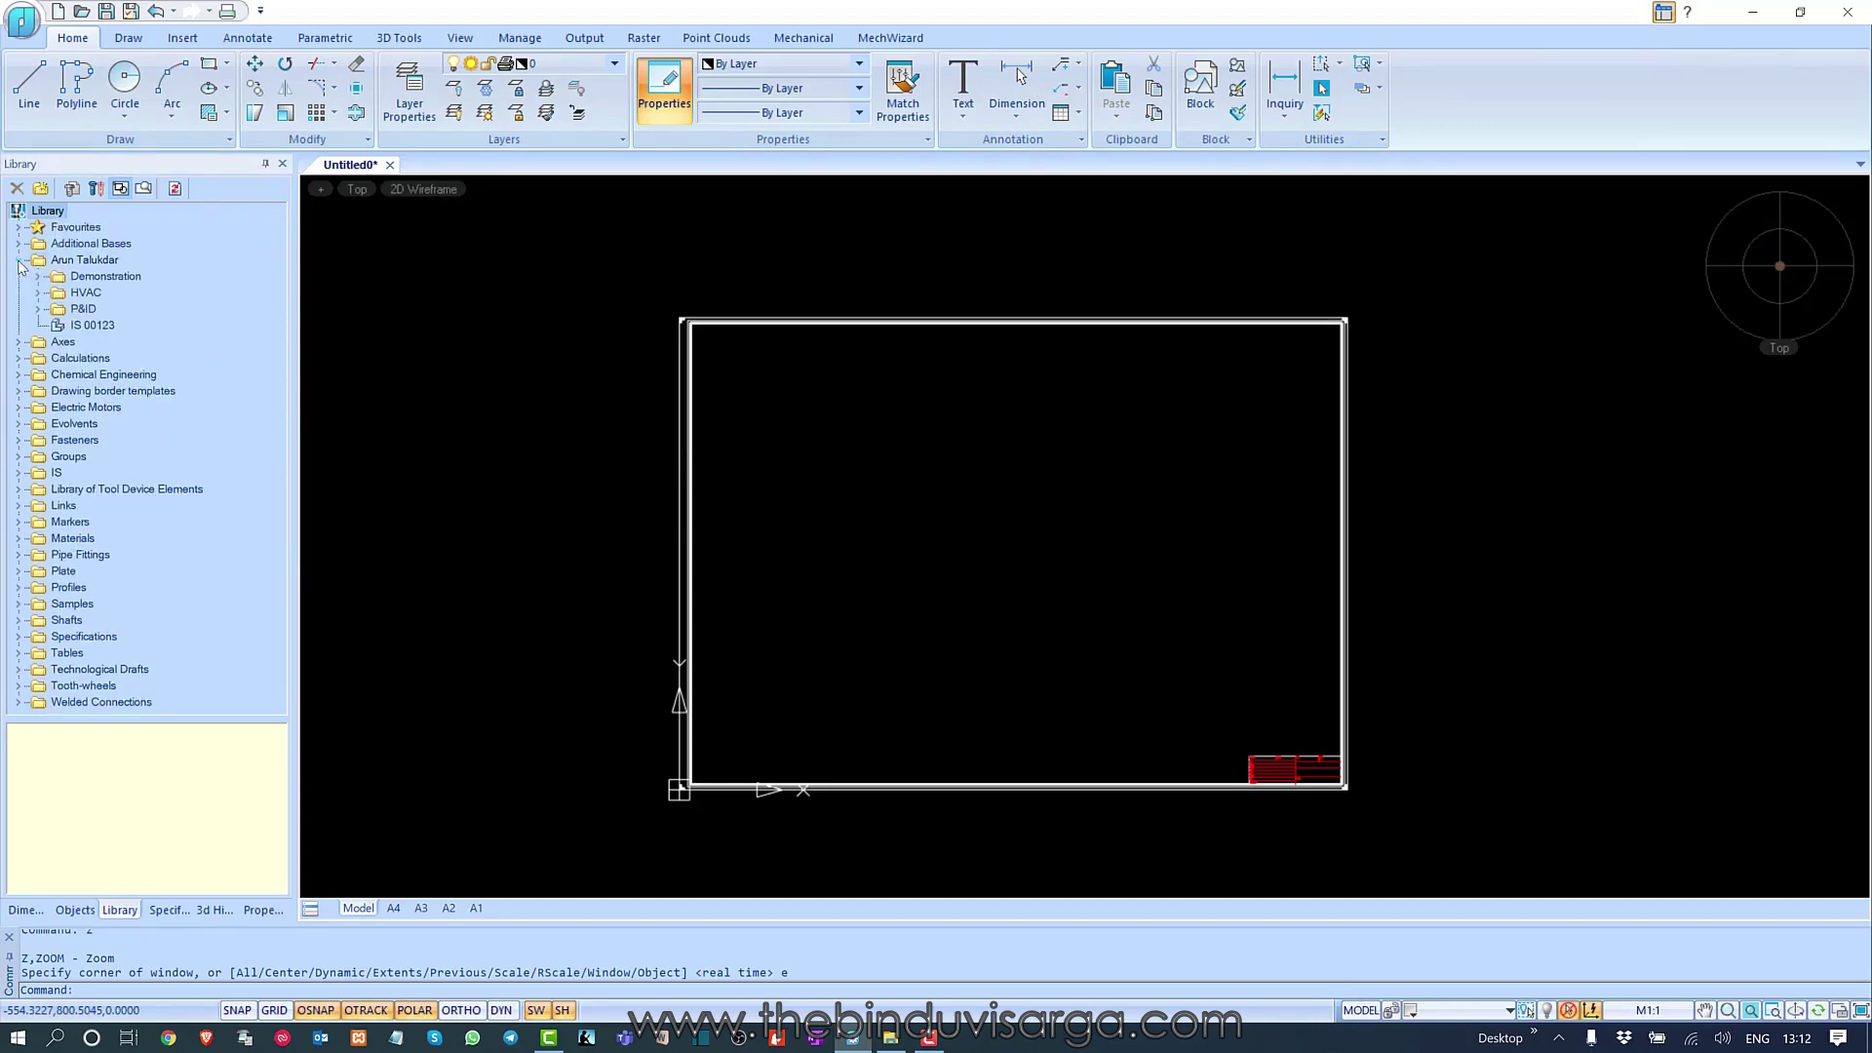
{"action": "left_click", "coordinate": [19, 262]}
{"action": "left_click", "coordinate": [18, 261]}
{"action": "left_click", "coordinate": [103, 261]}
{"action": "left_click", "coordinate": [103, 261]}
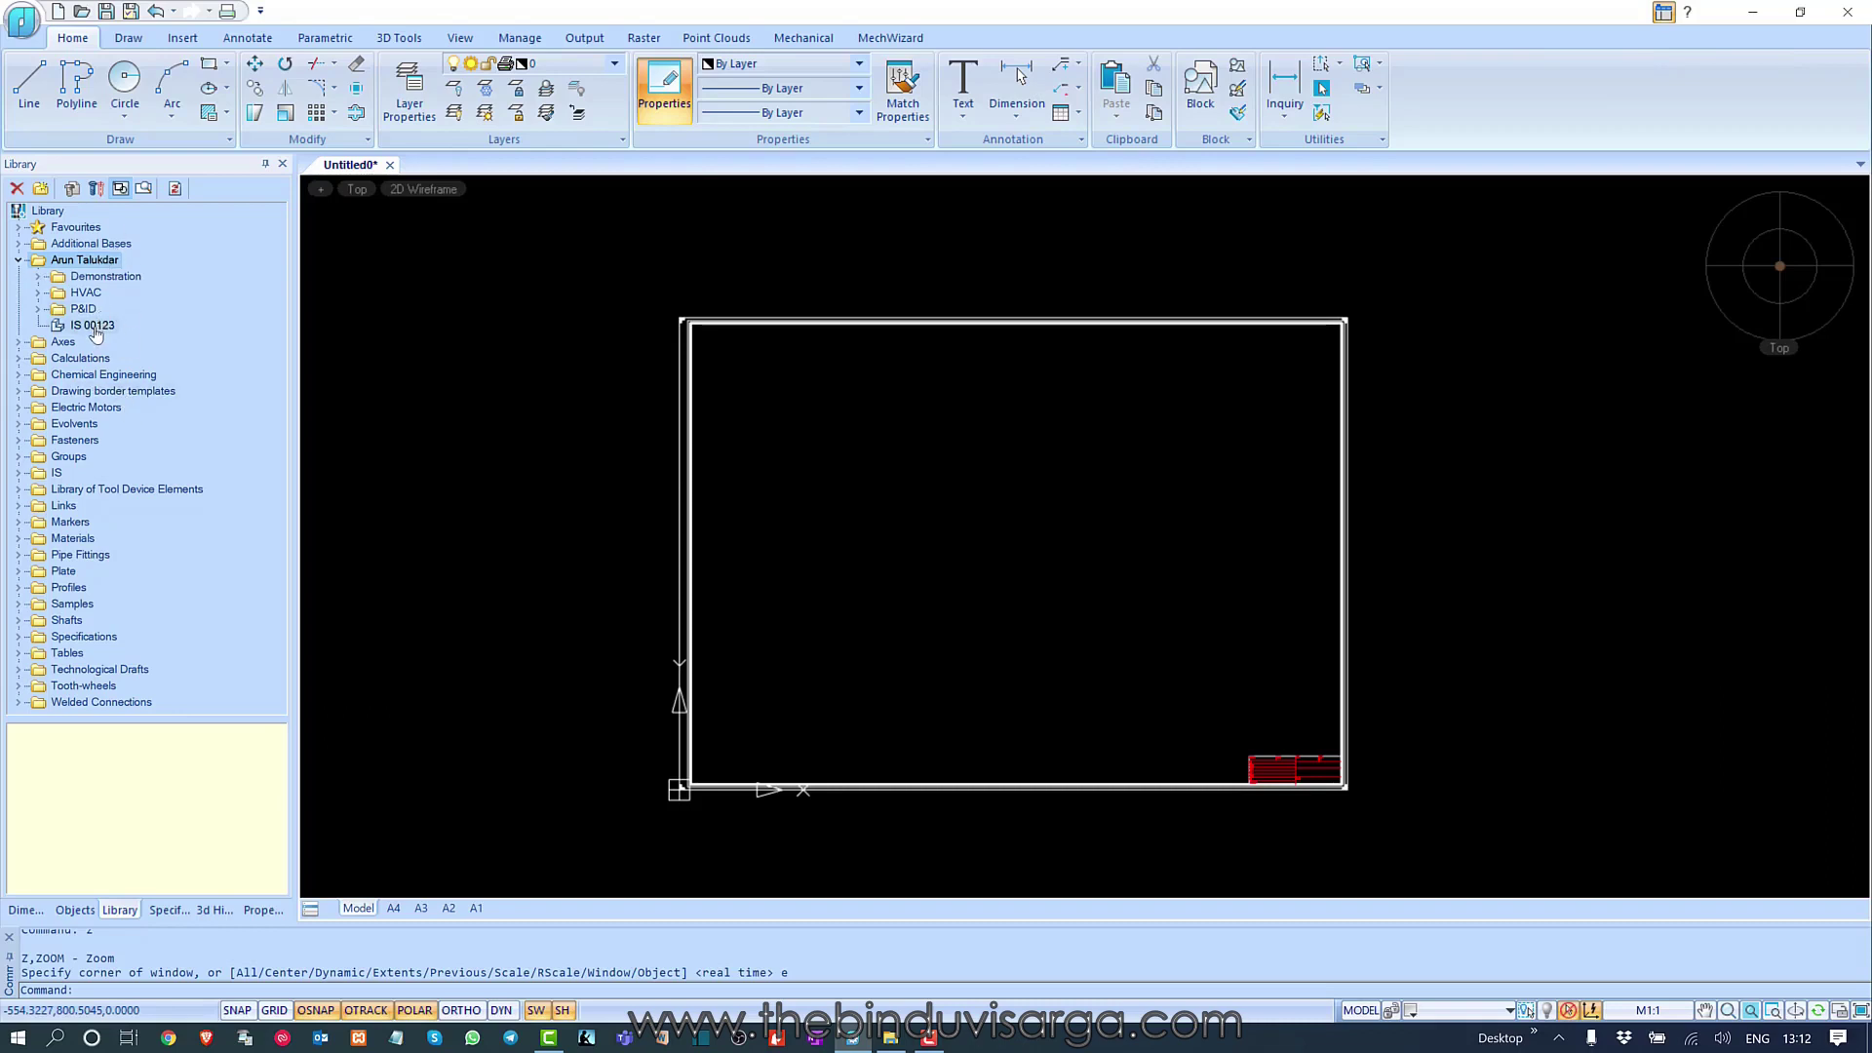
{"action": "right_click", "coordinate": [98, 258]}
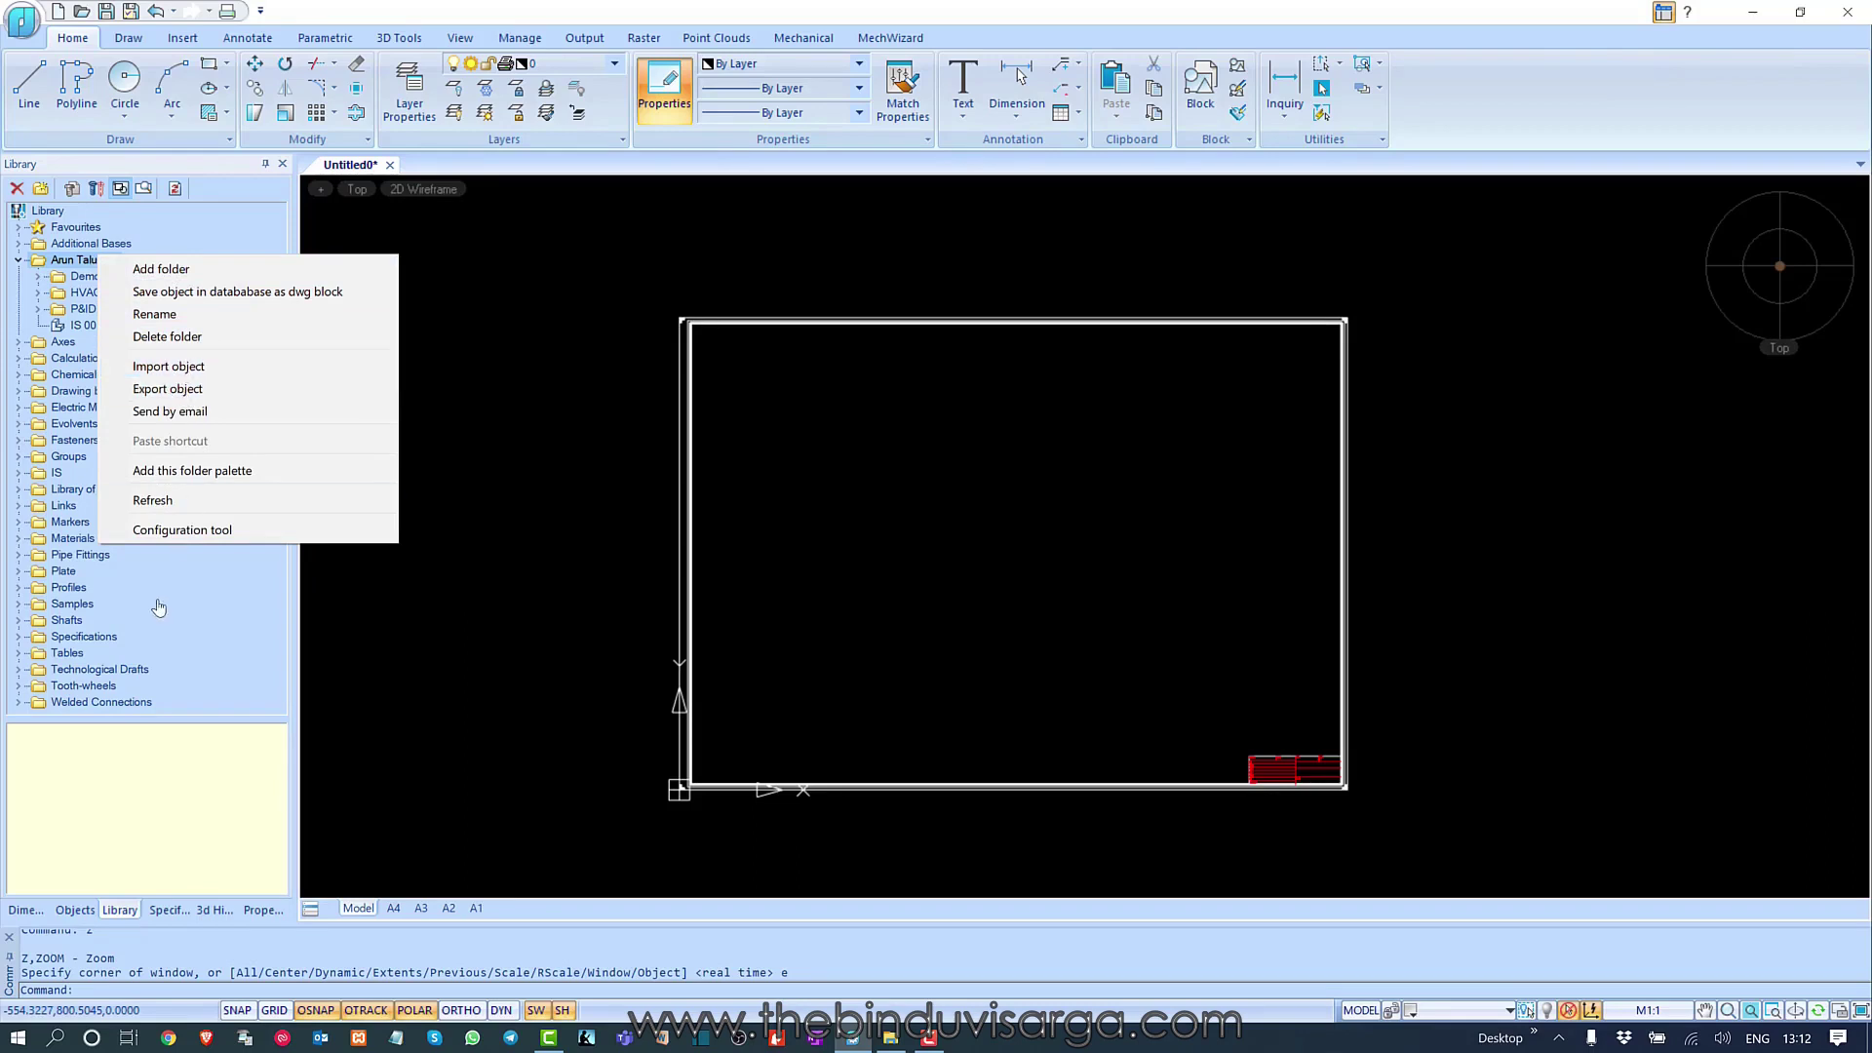
{"action": "left_click", "coordinate": [170, 806]}
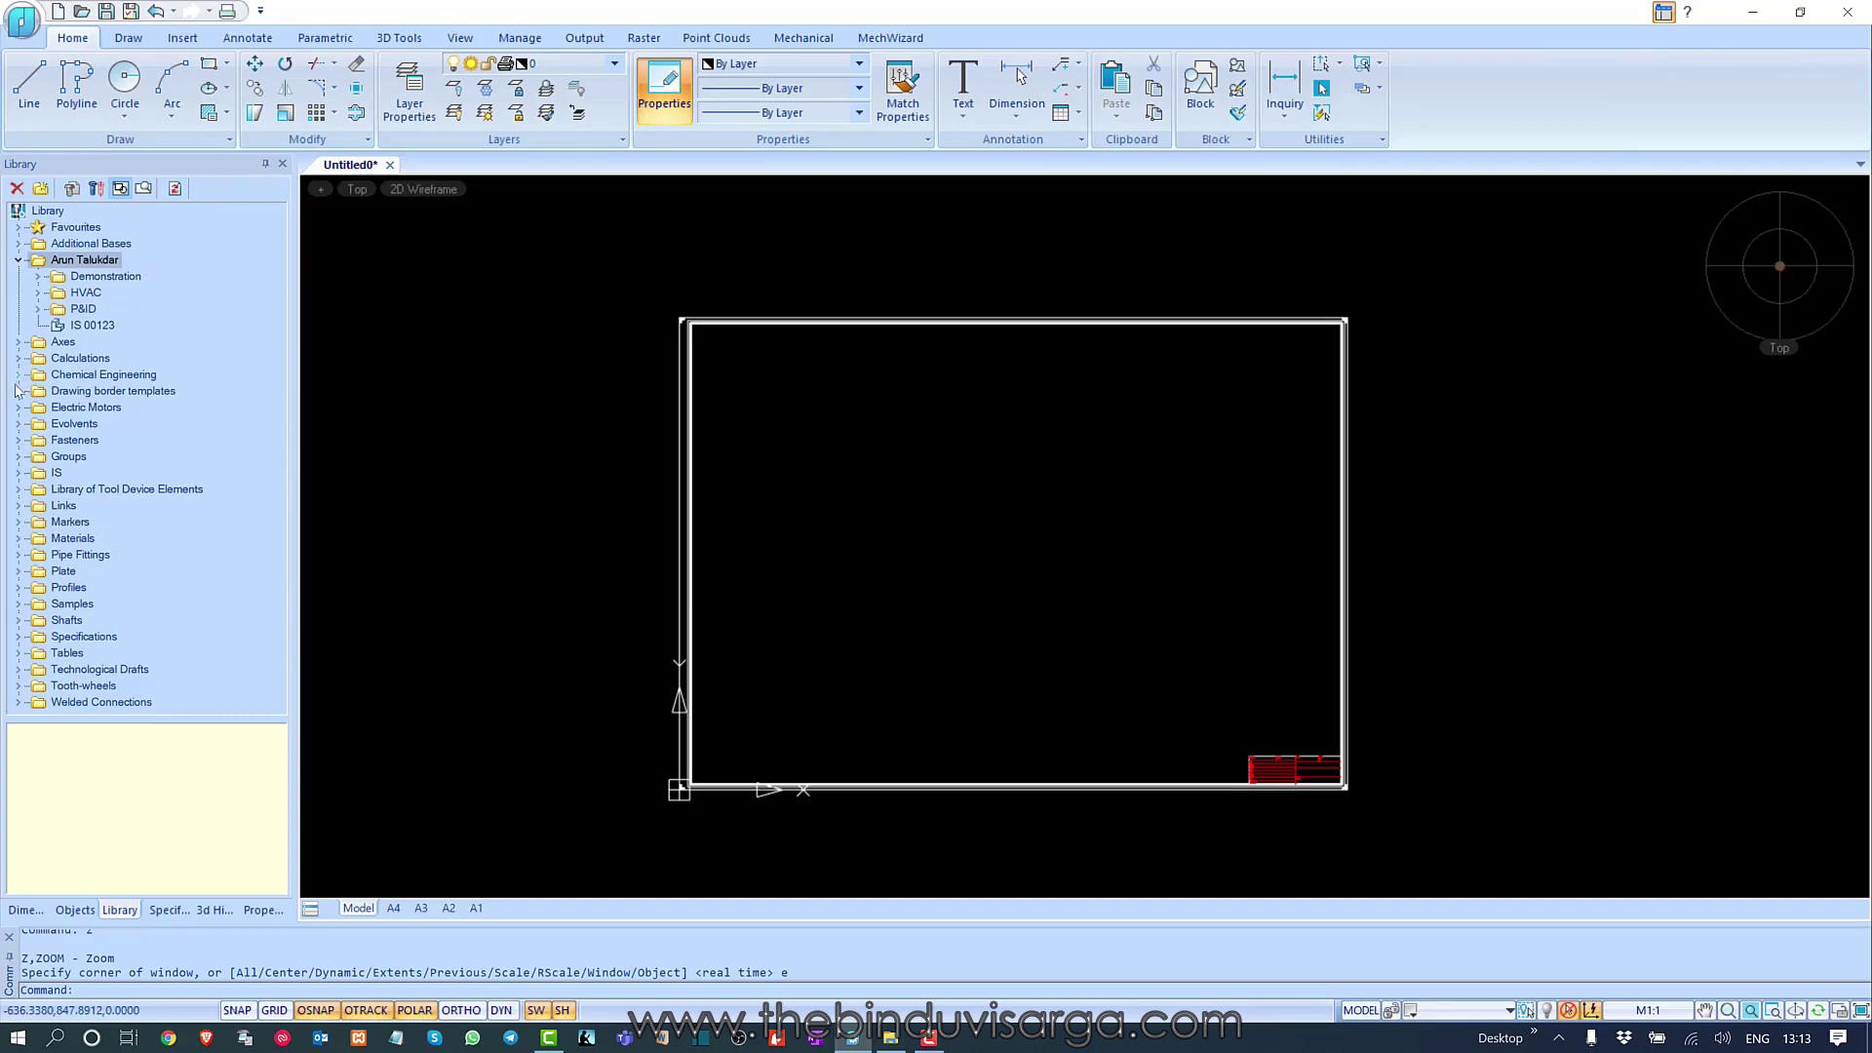
- Browse the Fasteners folder to BS hex head bolts, examine the commands available for BS EN 24014, and collapse the folder
{"action": "left_click", "coordinate": [19, 440]}
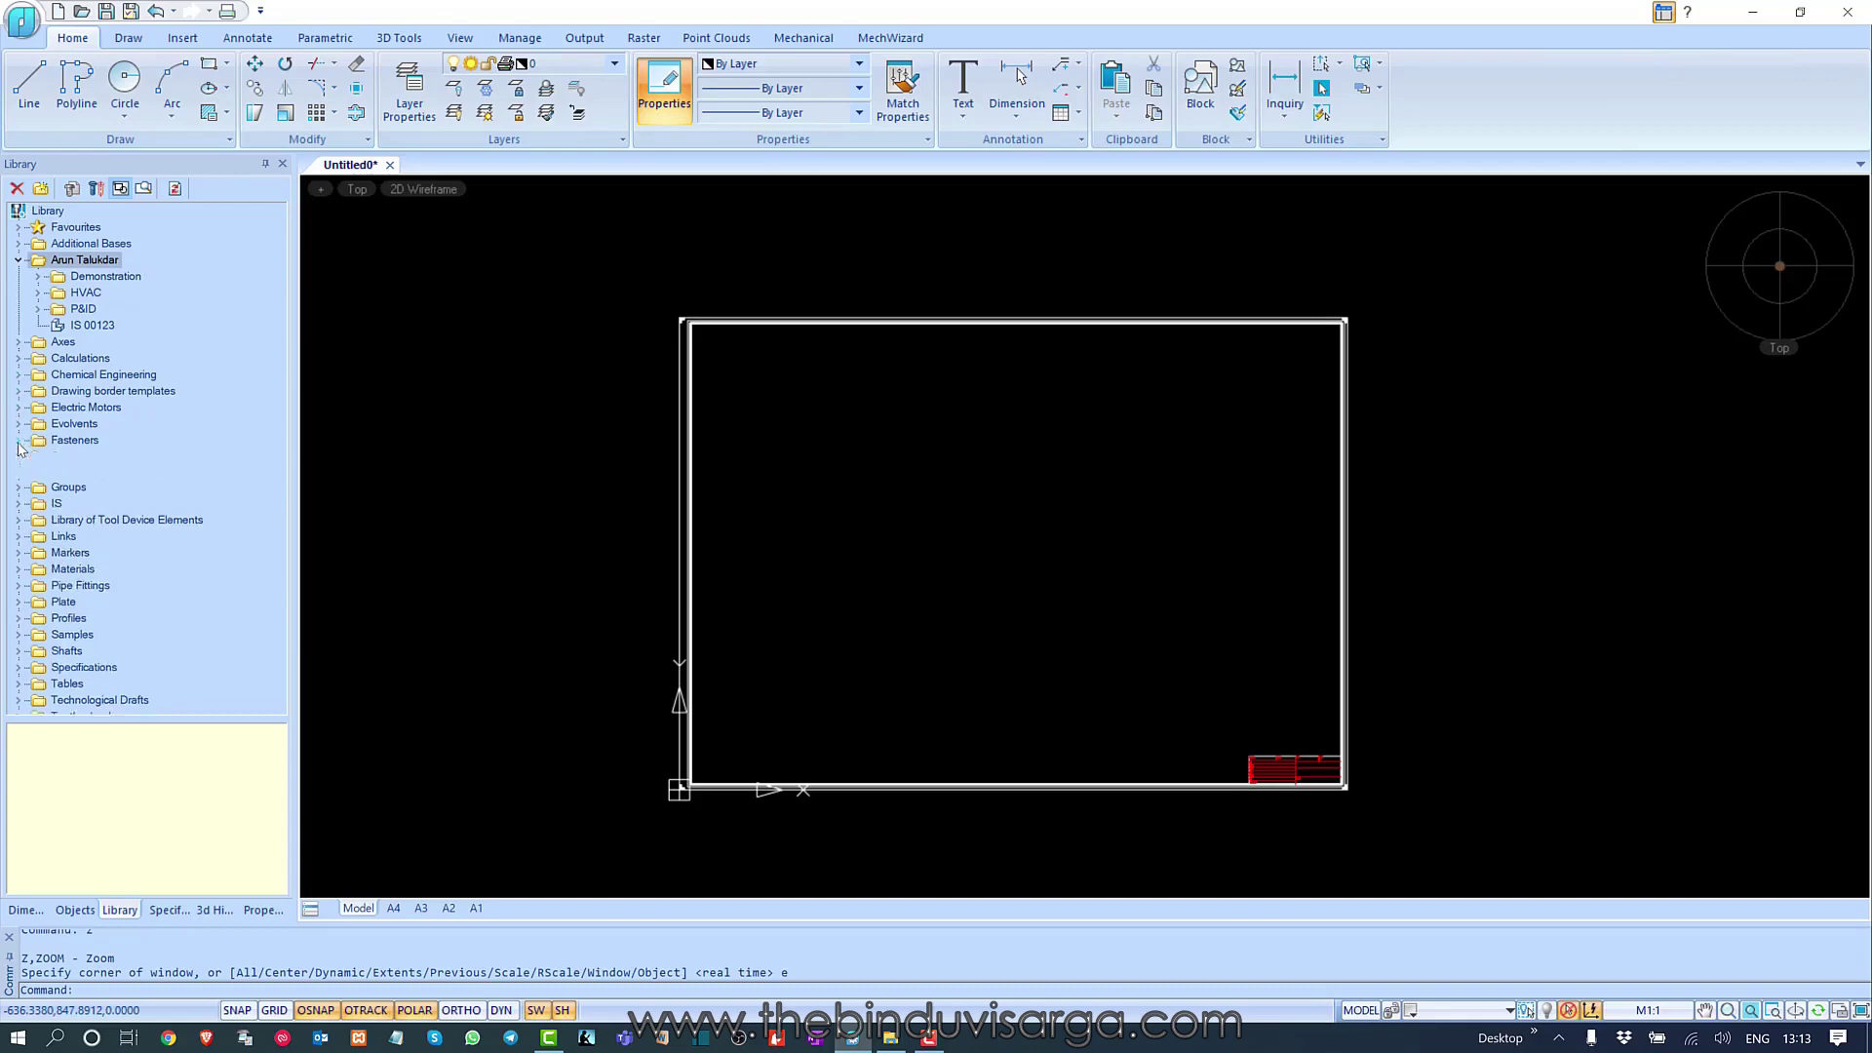
{"action": "left_click", "coordinate": [38, 458]}
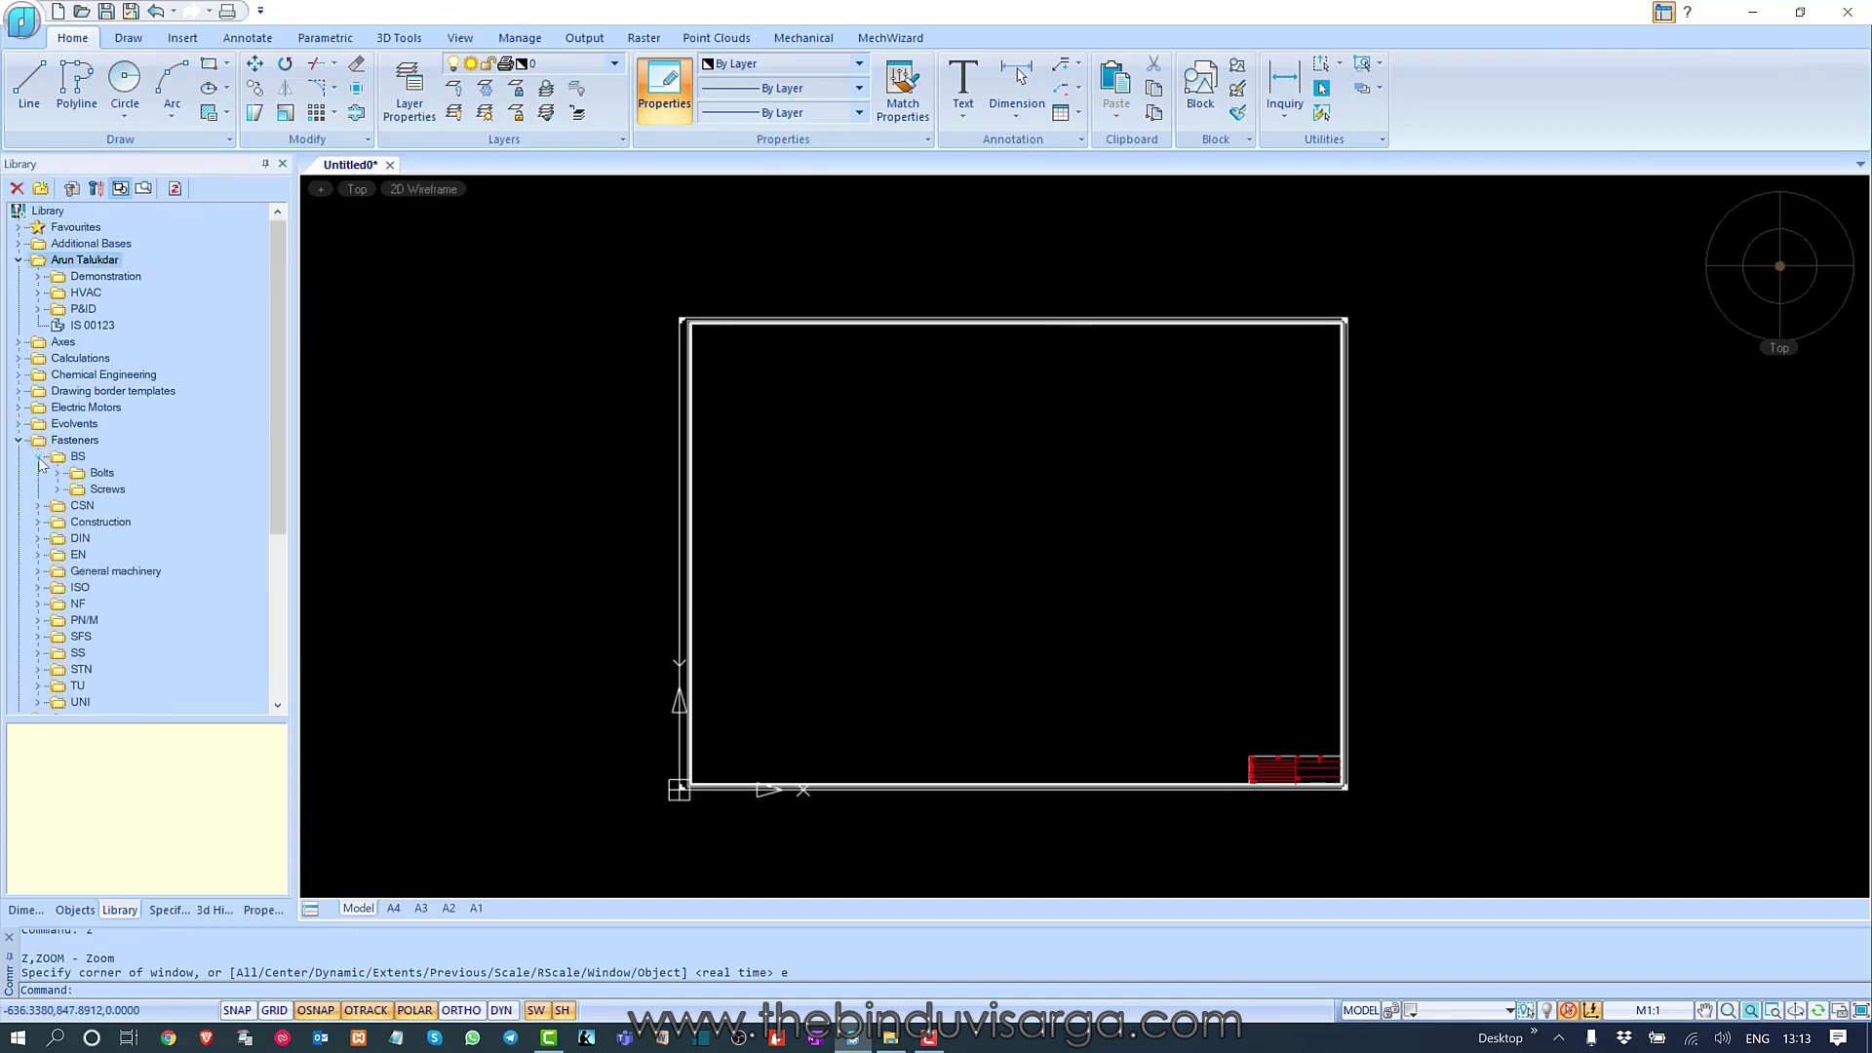
{"action": "left_click", "coordinate": [57, 473]}
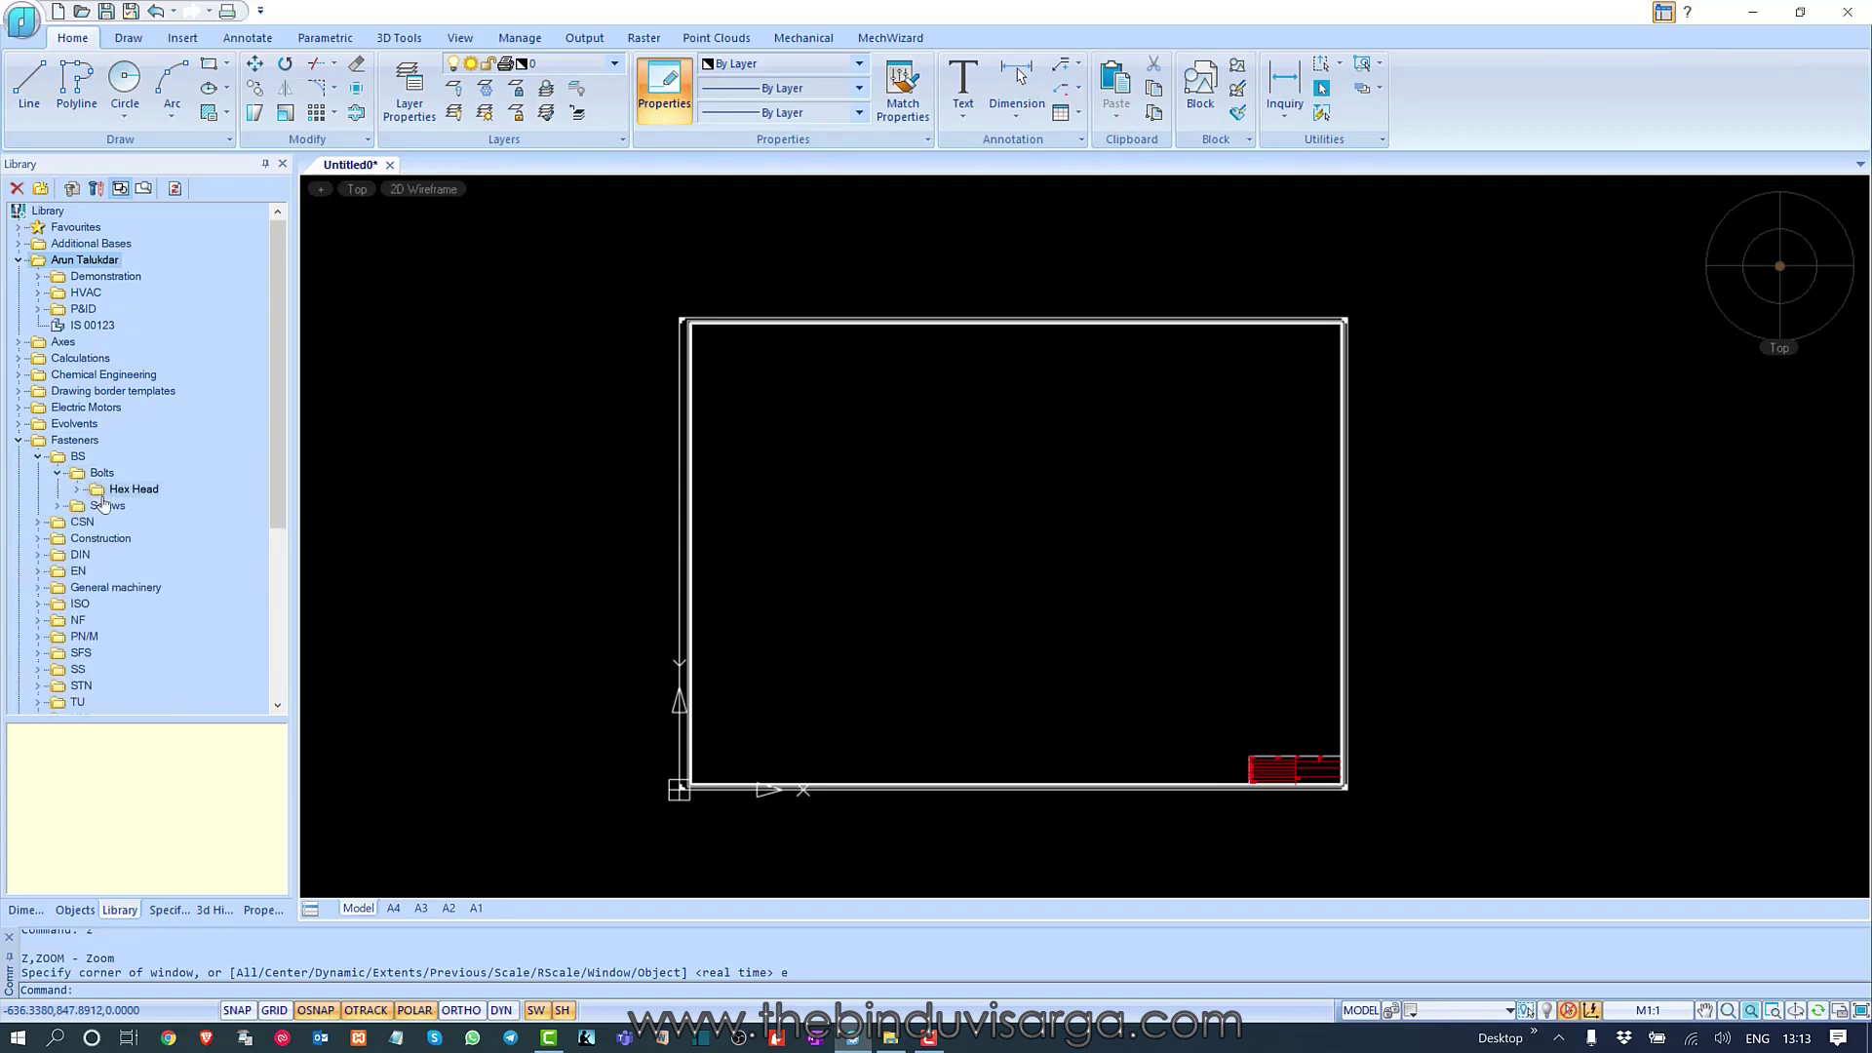
{"action": "left_click", "coordinate": [77, 490]}
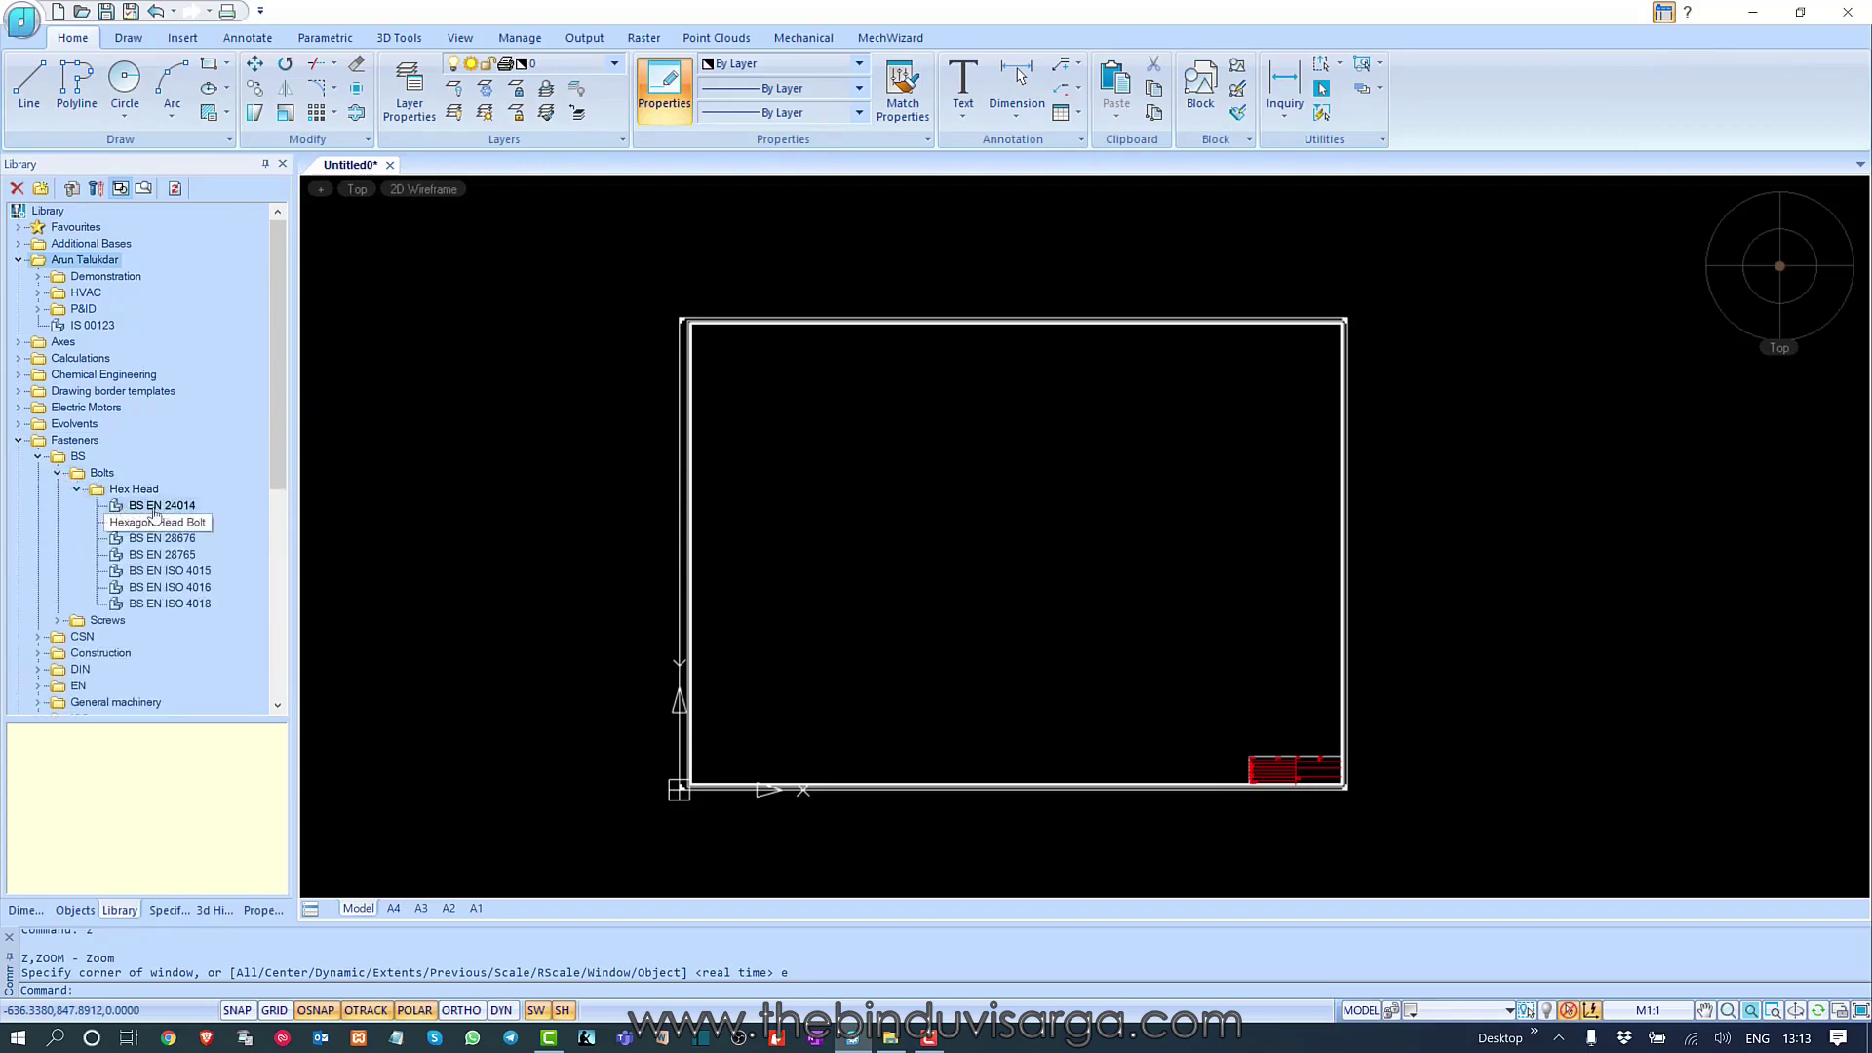
{"action": "left_click", "coordinate": [155, 506]}
{"action": "right_click", "coordinate": [155, 506]}
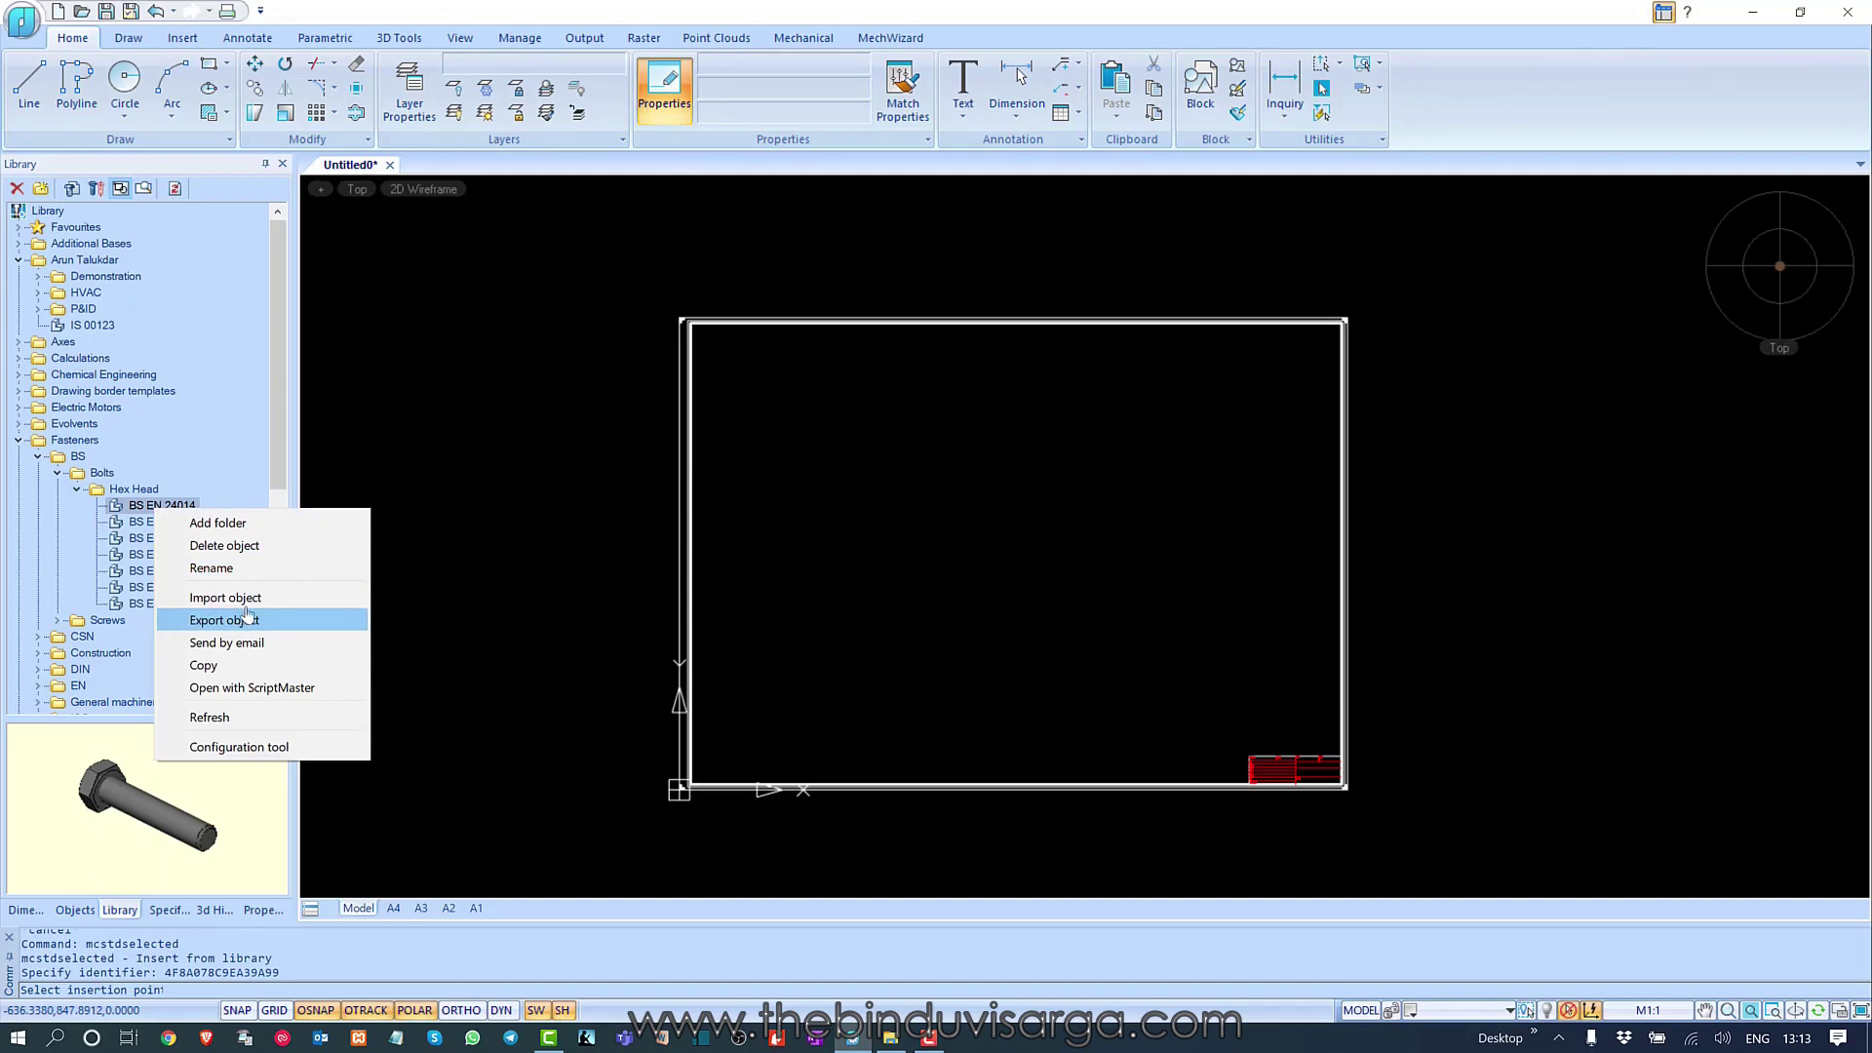
{"action": "left_click", "coordinate": [19, 440]}
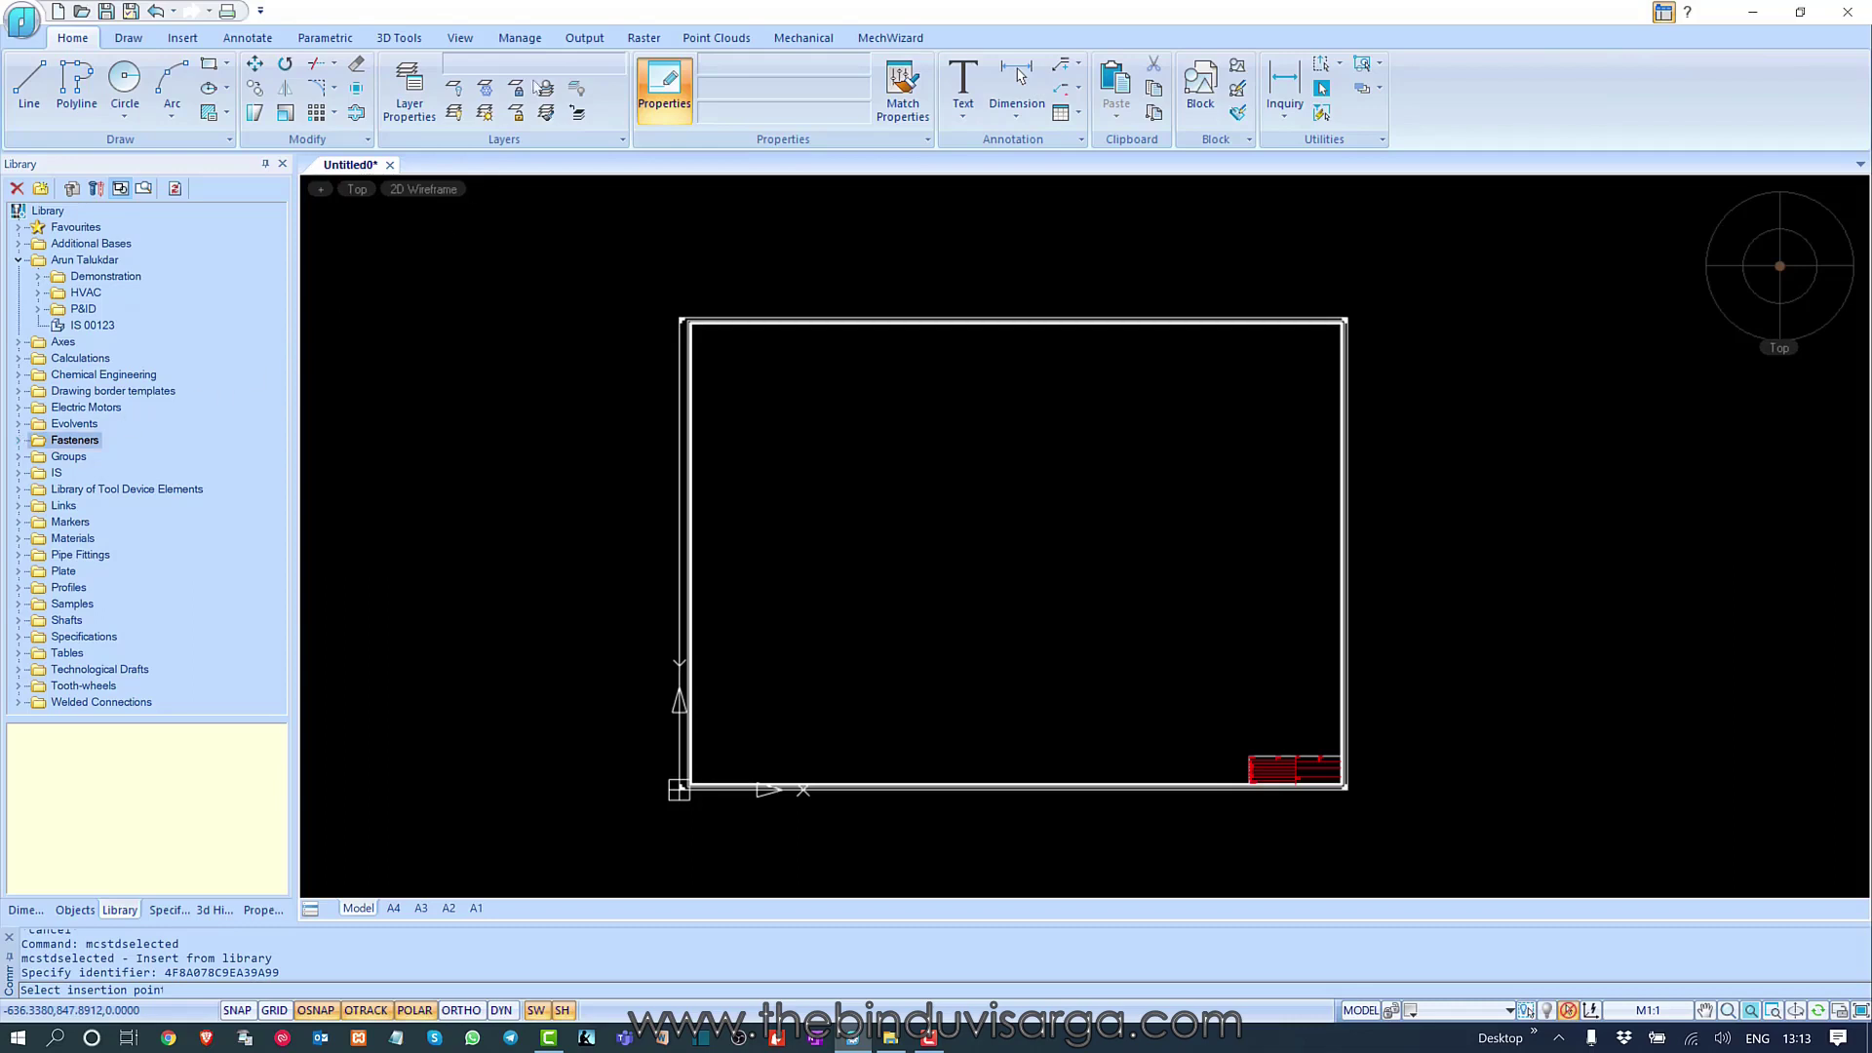
- Cancel the pending bolt insertion, view the main options in the design settings, and close them without changes
{"action": "left_click", "coordinate": [533, 38]}
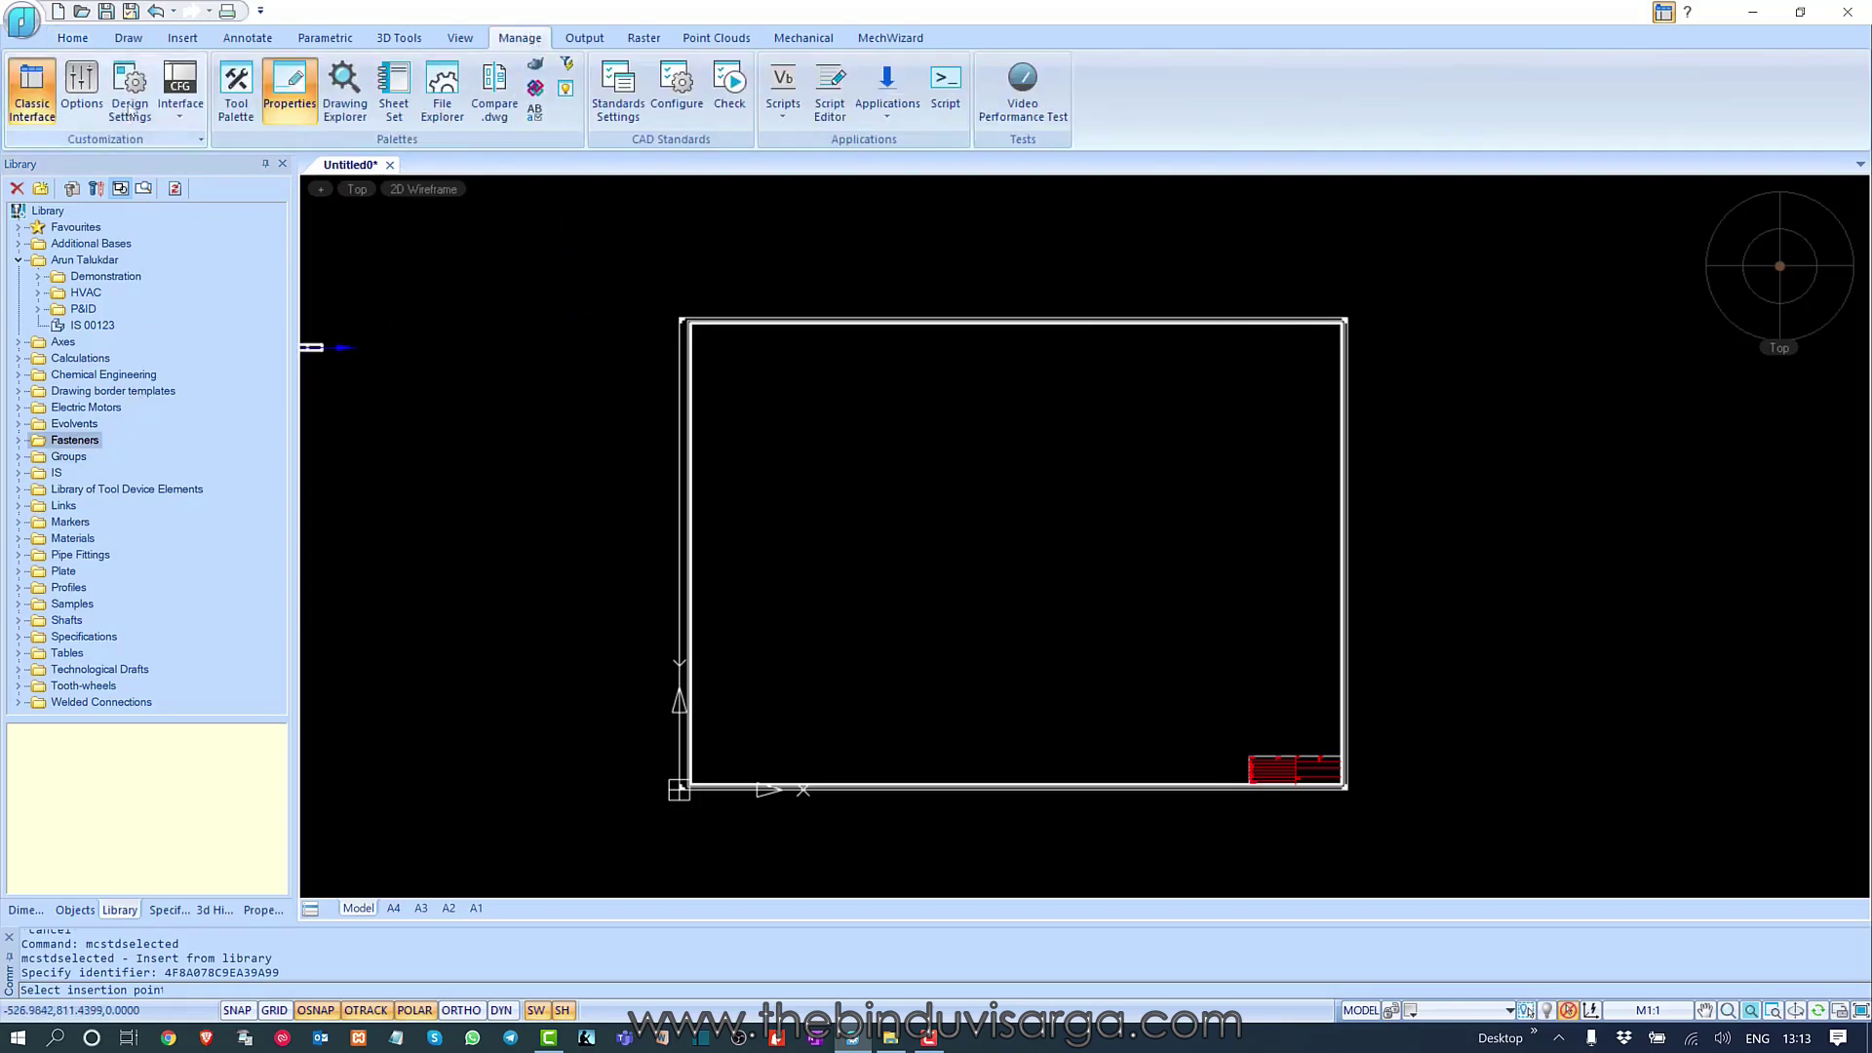
{"action": "key", "text": "Escape"}
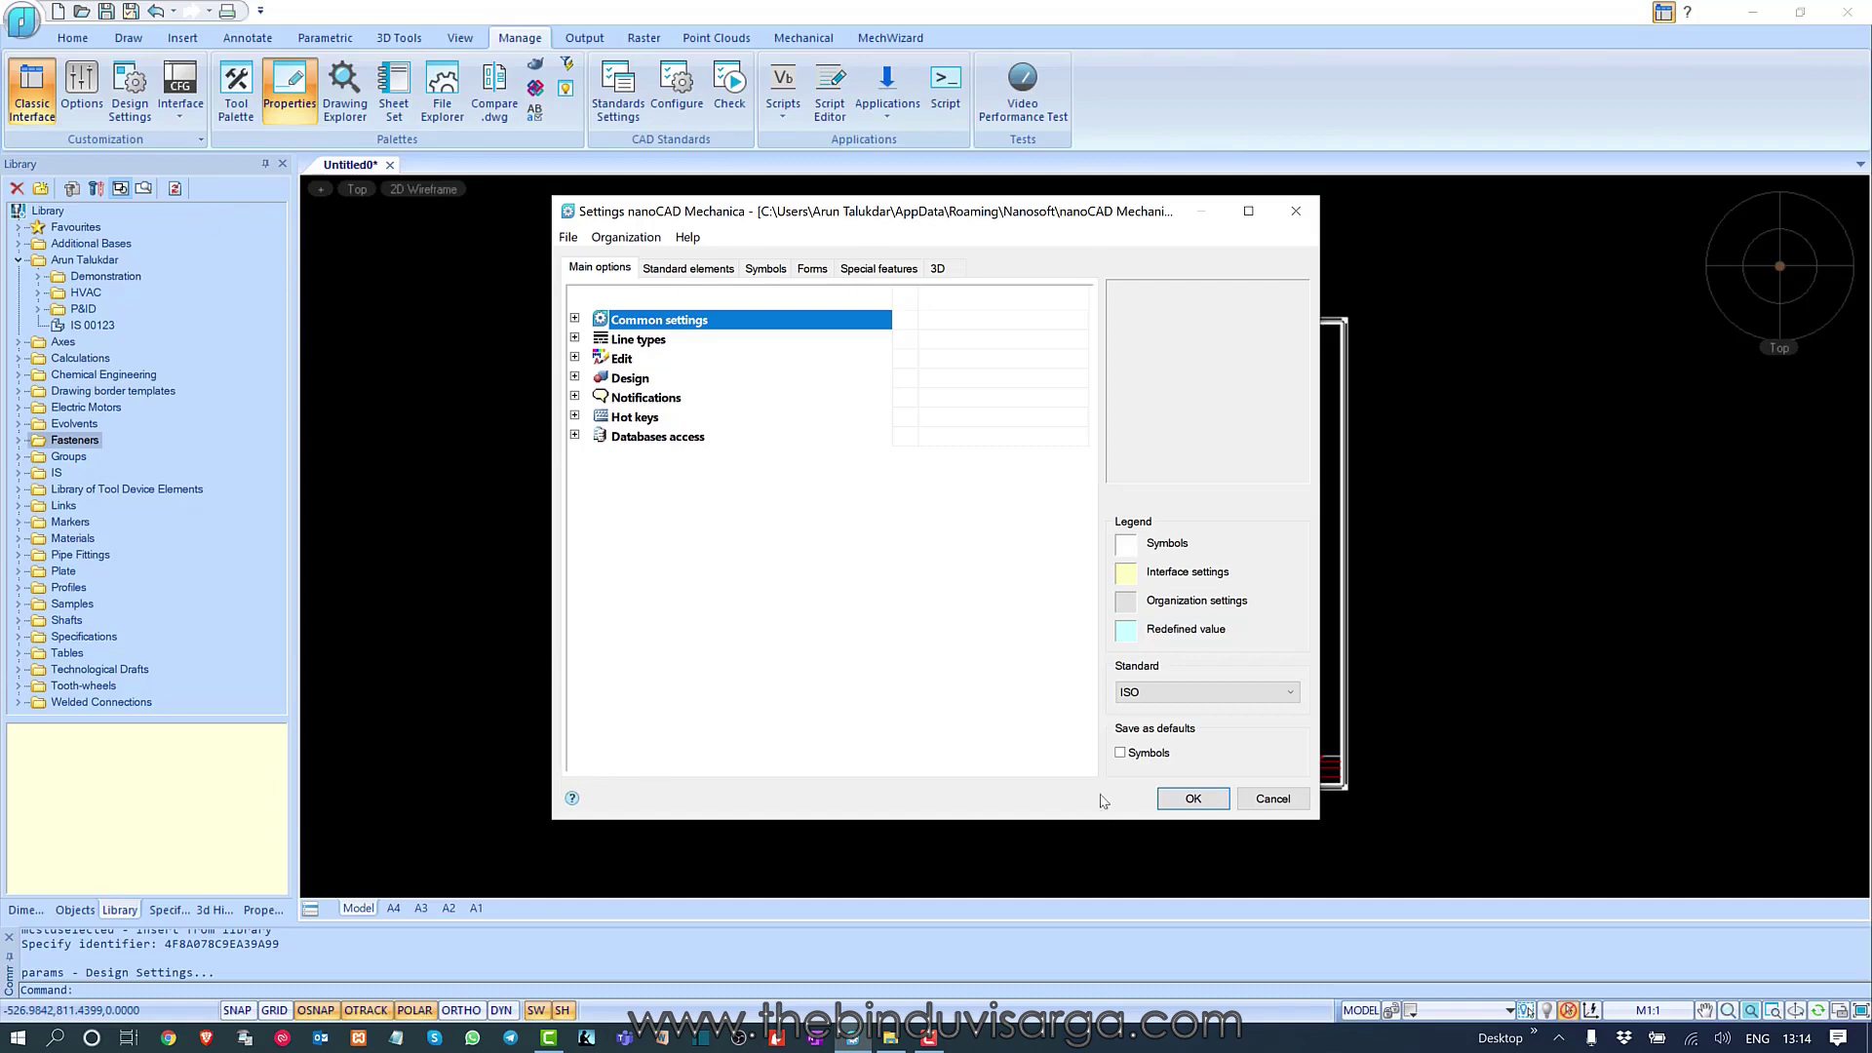
{"action": "left_click", "coordinate": [1277, 800]}
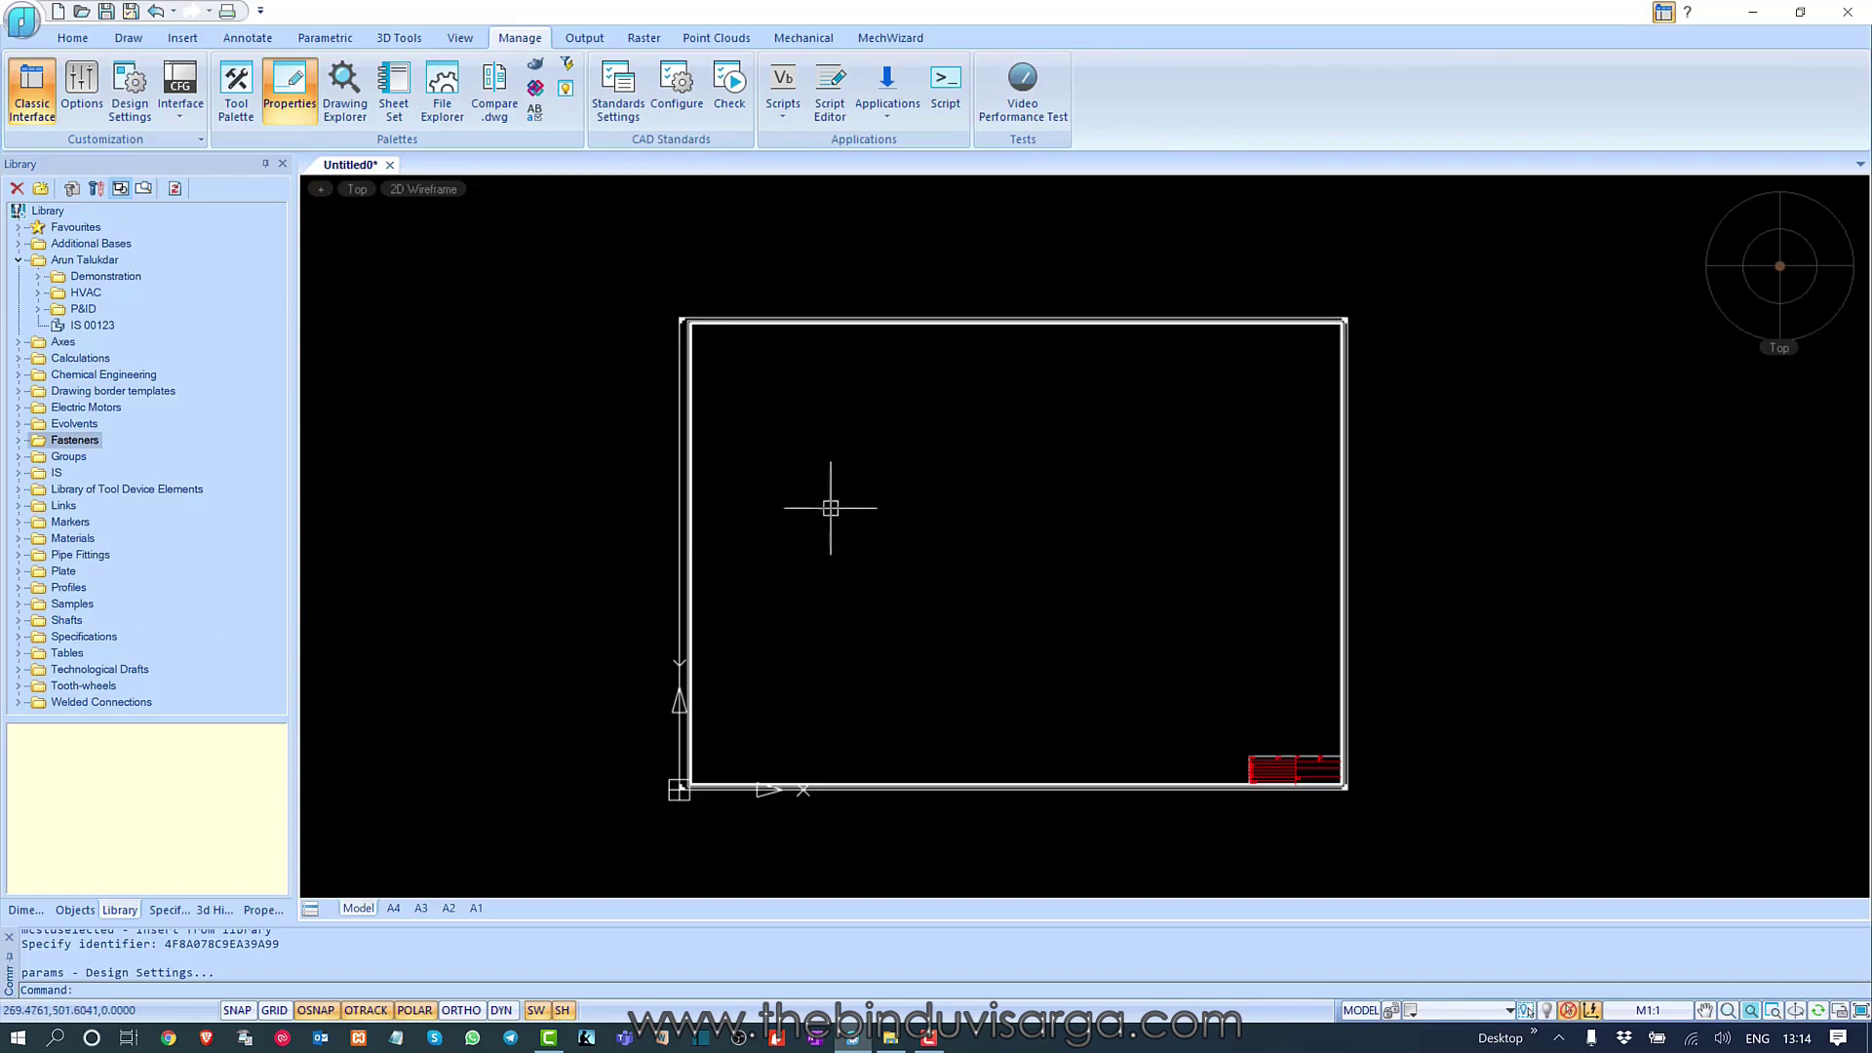
- Draw a rectangle about 346 units wide in the upper-left part of the drawing border
{"action": "middle_click_drag", "start_coordinate": [832, 508], "coordinate": [799, 526]}
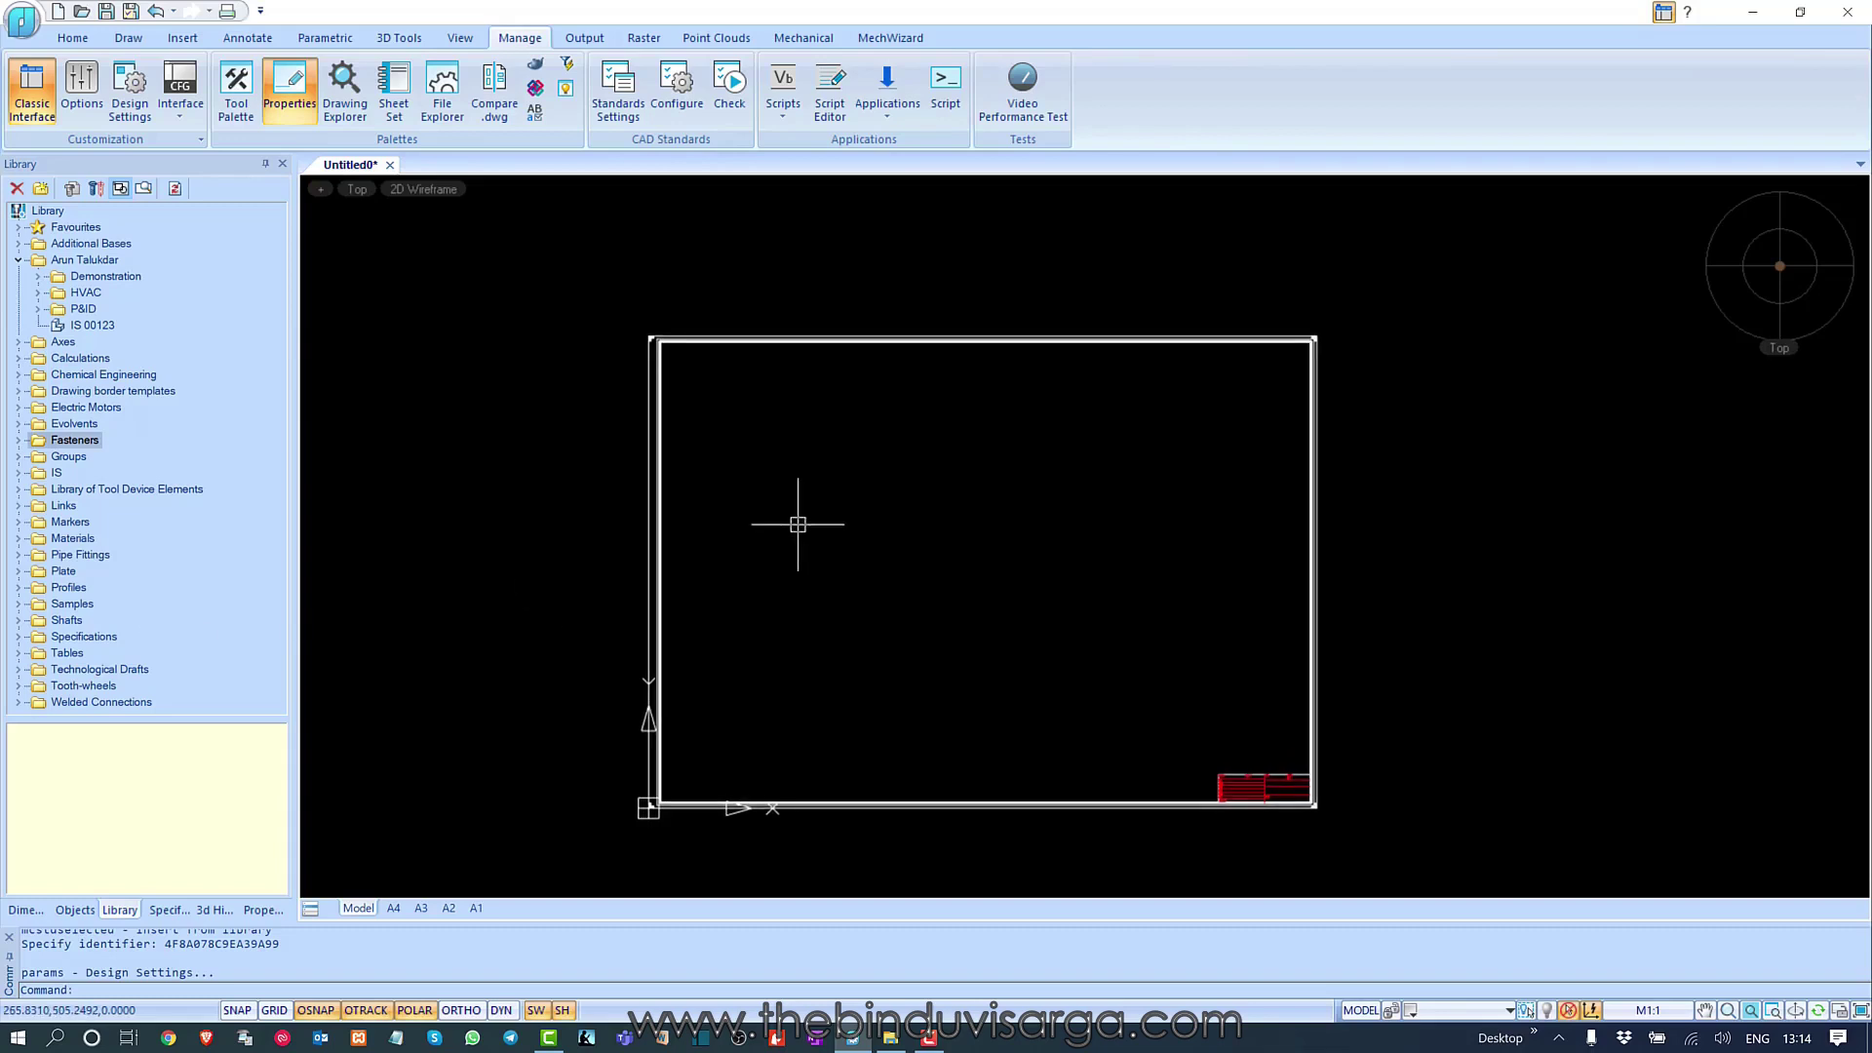
{"action": "type", "text": "rect"}
{"action": "key", "text": "Return"}
{"action": "left_click", "coordinate": [765, 441]}
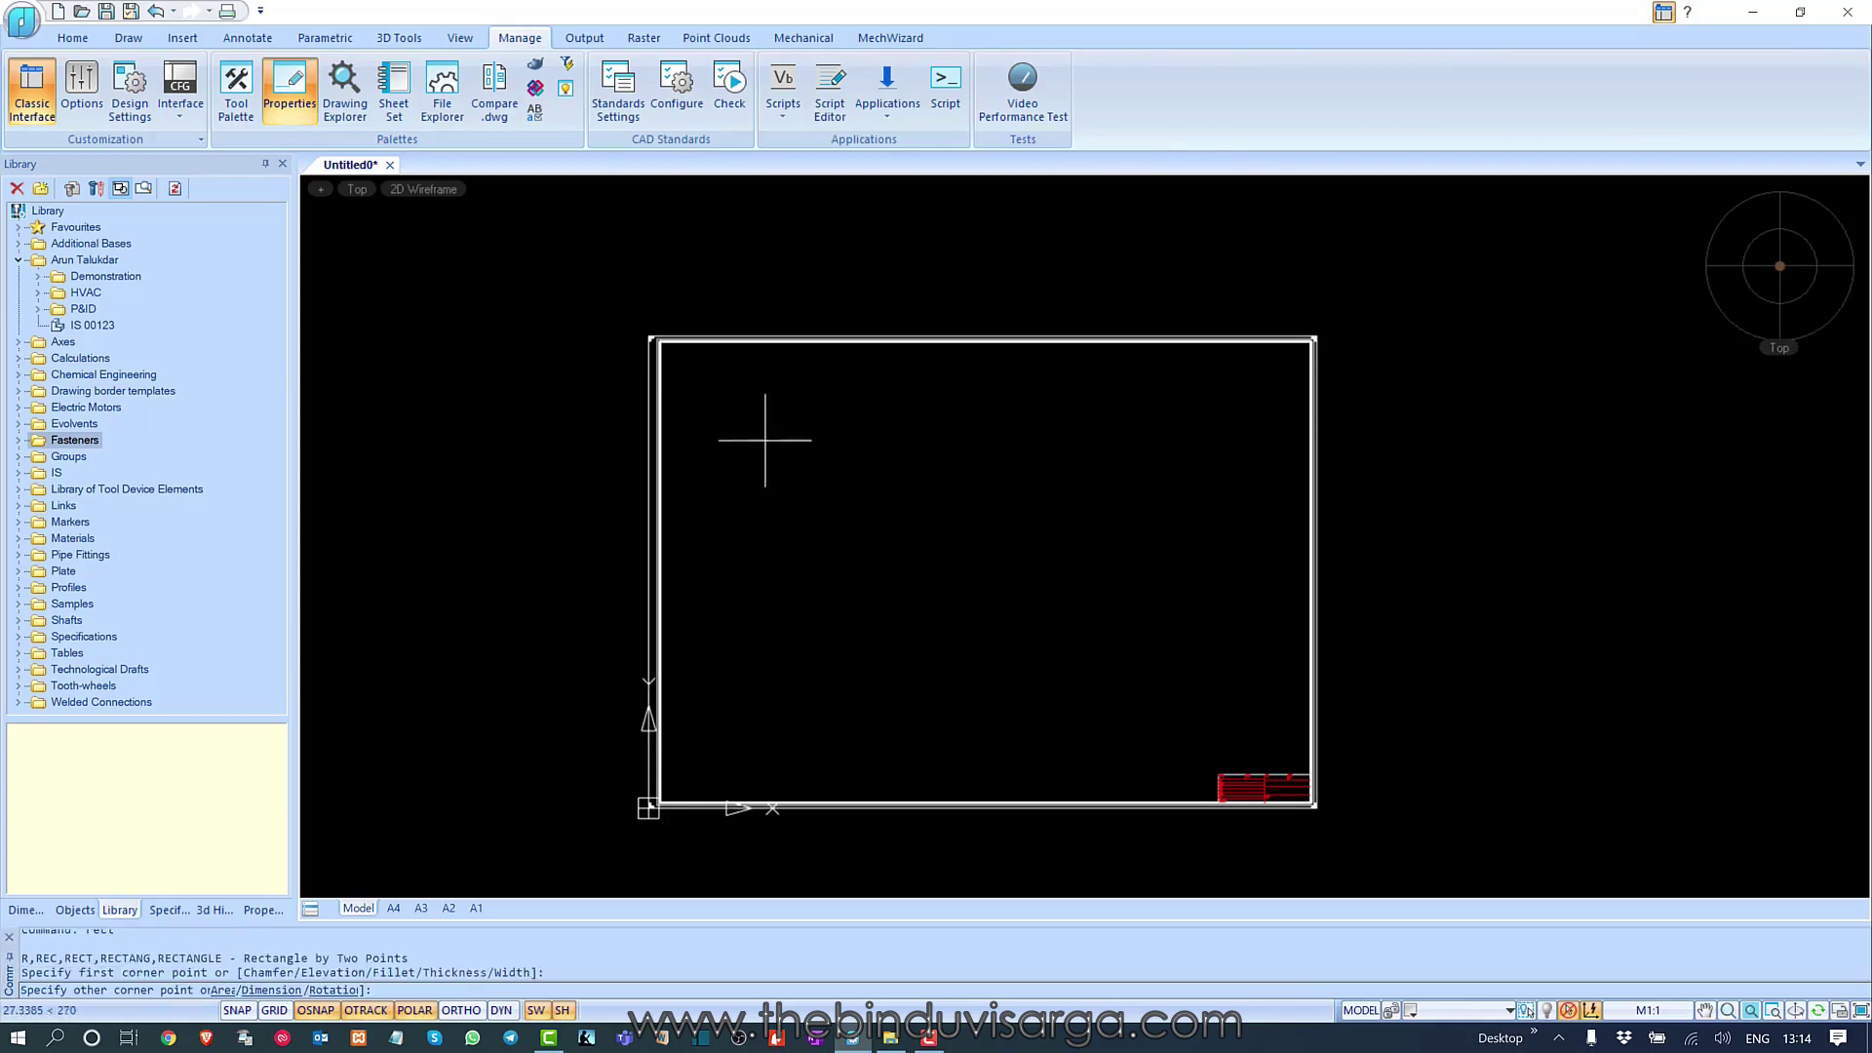
{"action": "left_click", "coordinate": [960, 546]}
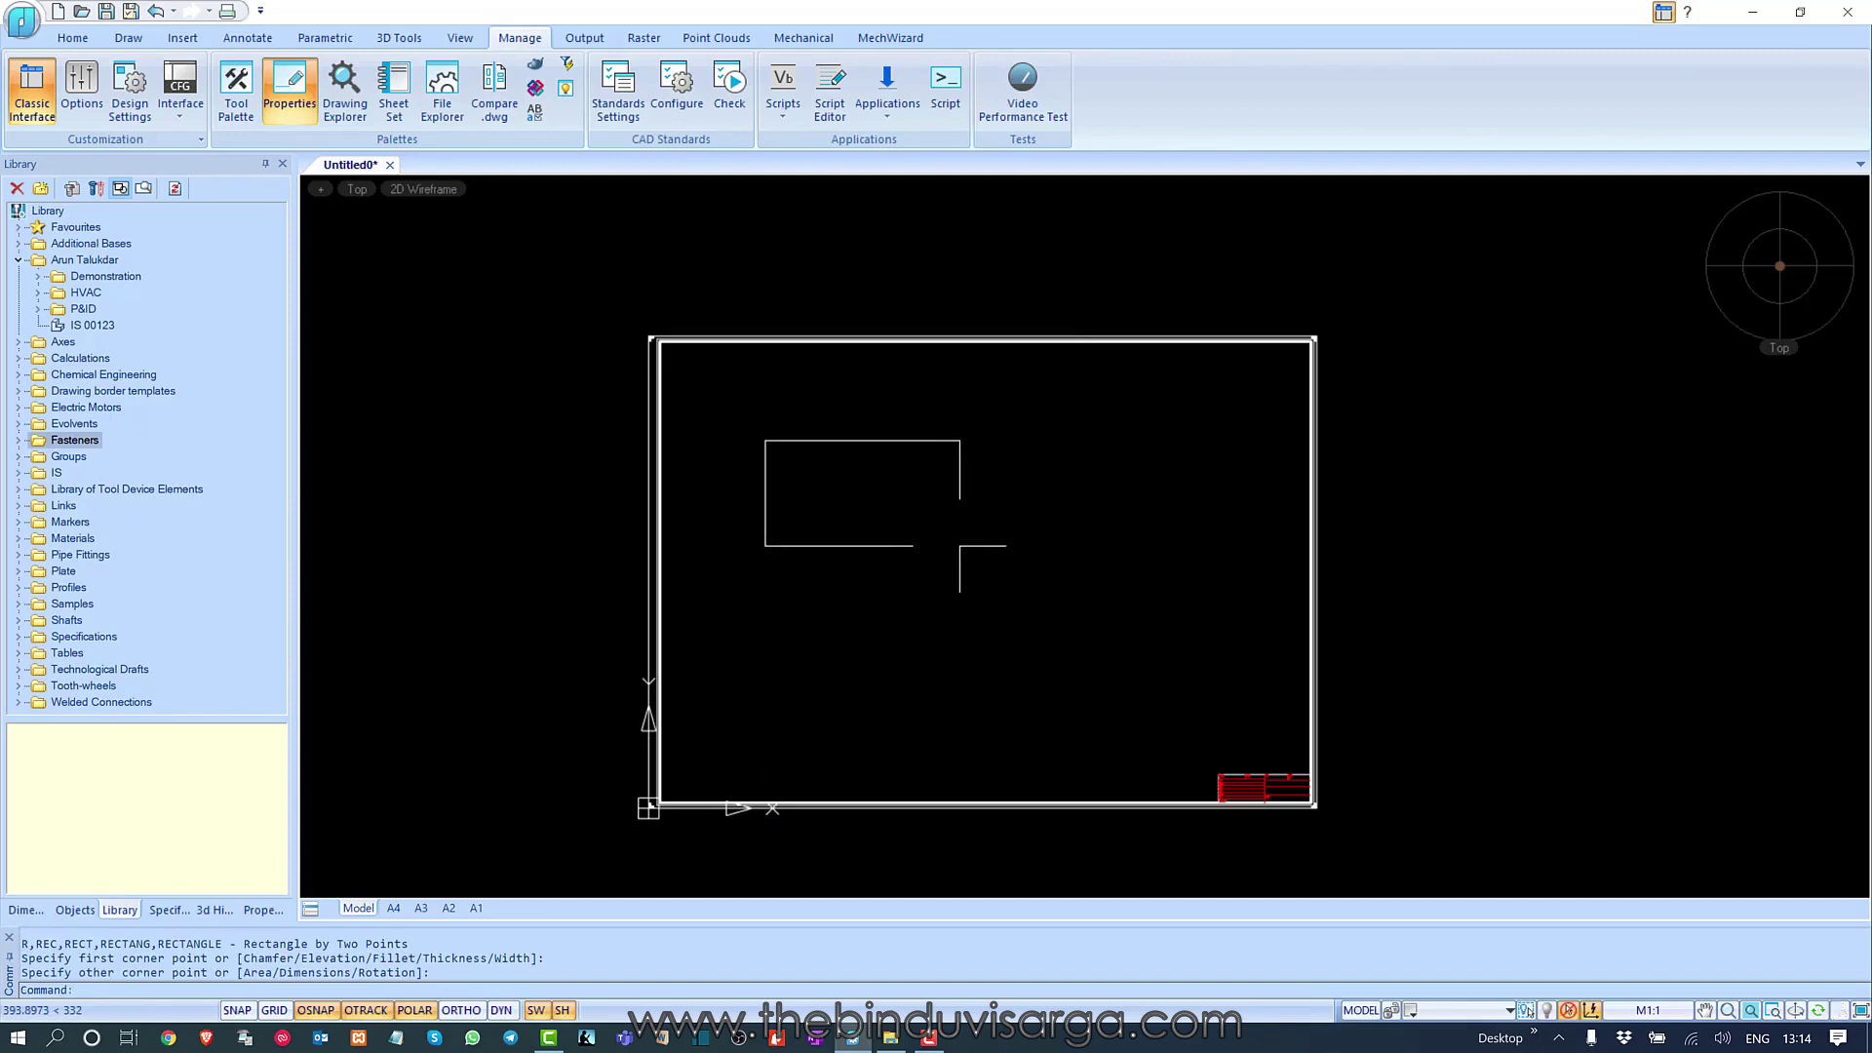
- Try stretching the rectangle's upper-right vertex inward, and undo the stretch
{"action": "middle_click_drag", "start_coordinate": [940, 585], "coordinate": [1020, 598]}
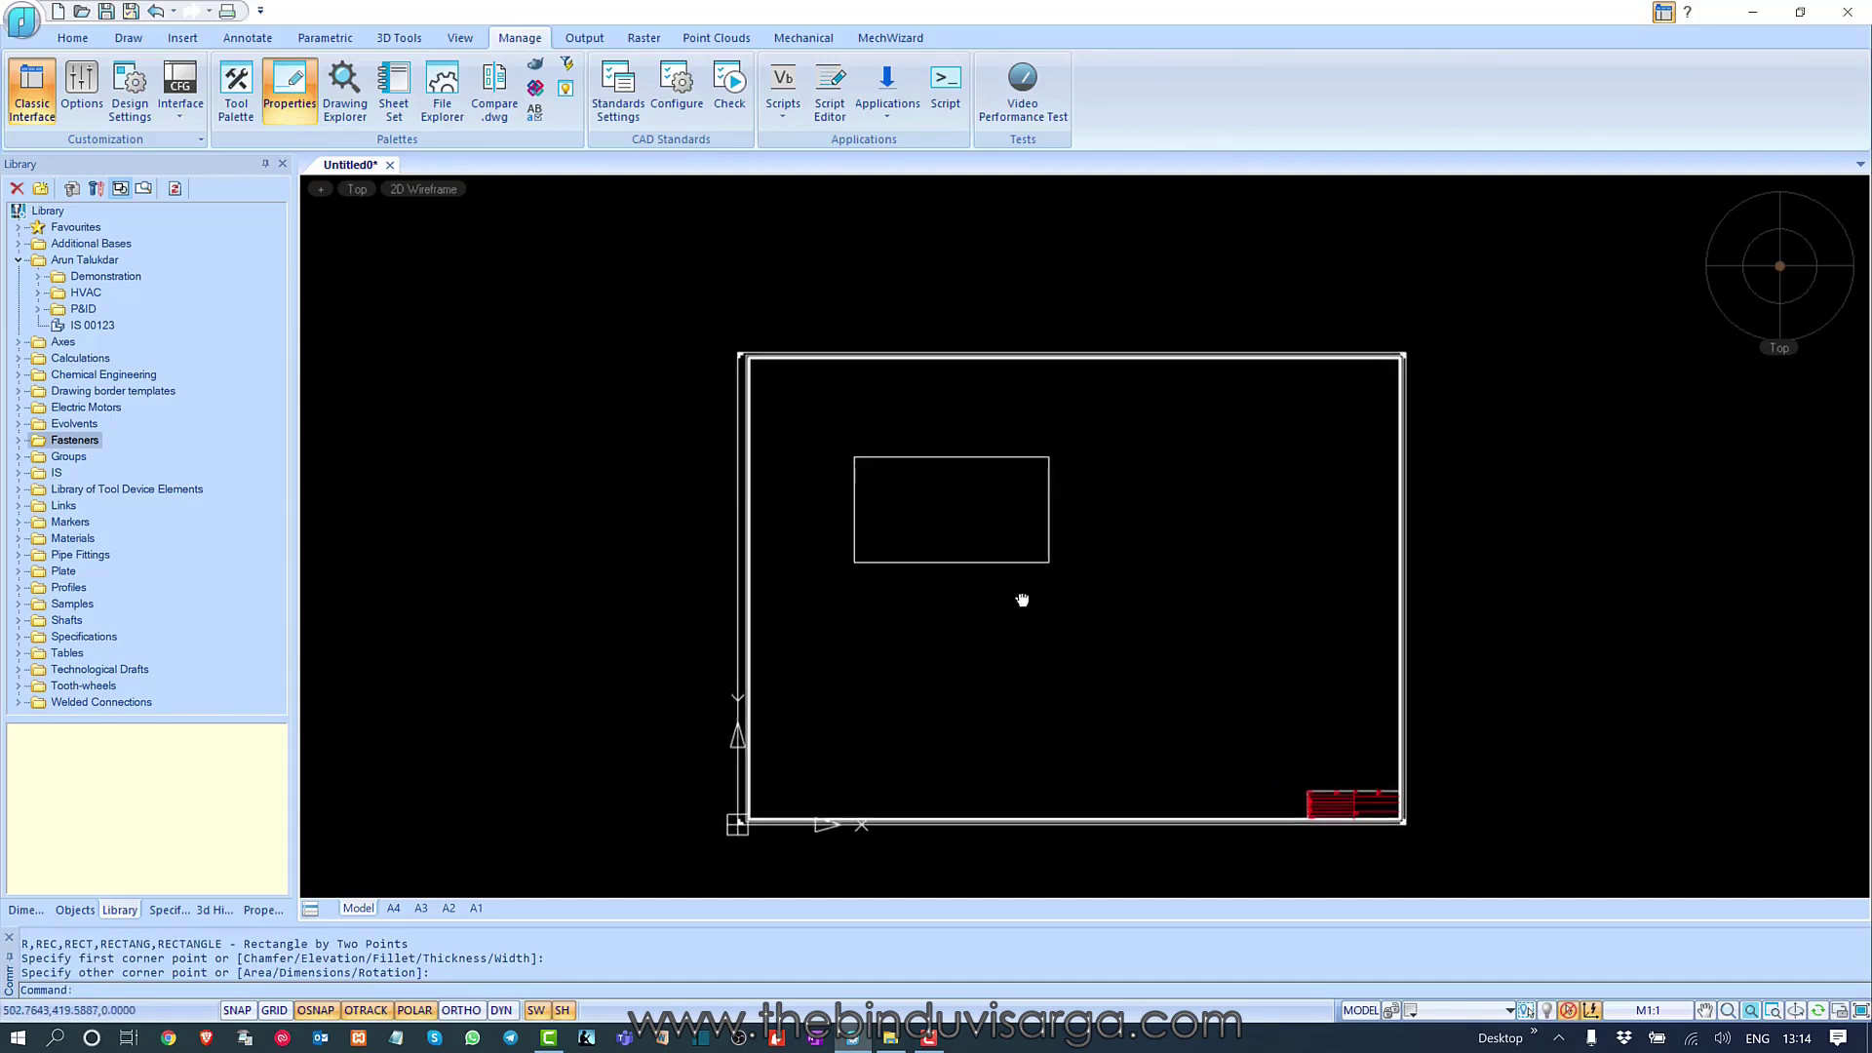
{"action": "scroll", "coordinate": [986, 524], "scroll_direction": "up", "scroll_amount": 2}
{"action": "scroll", "coordinate": [986, 523], "scroll_direction": "up", "scroll_amount": 1}
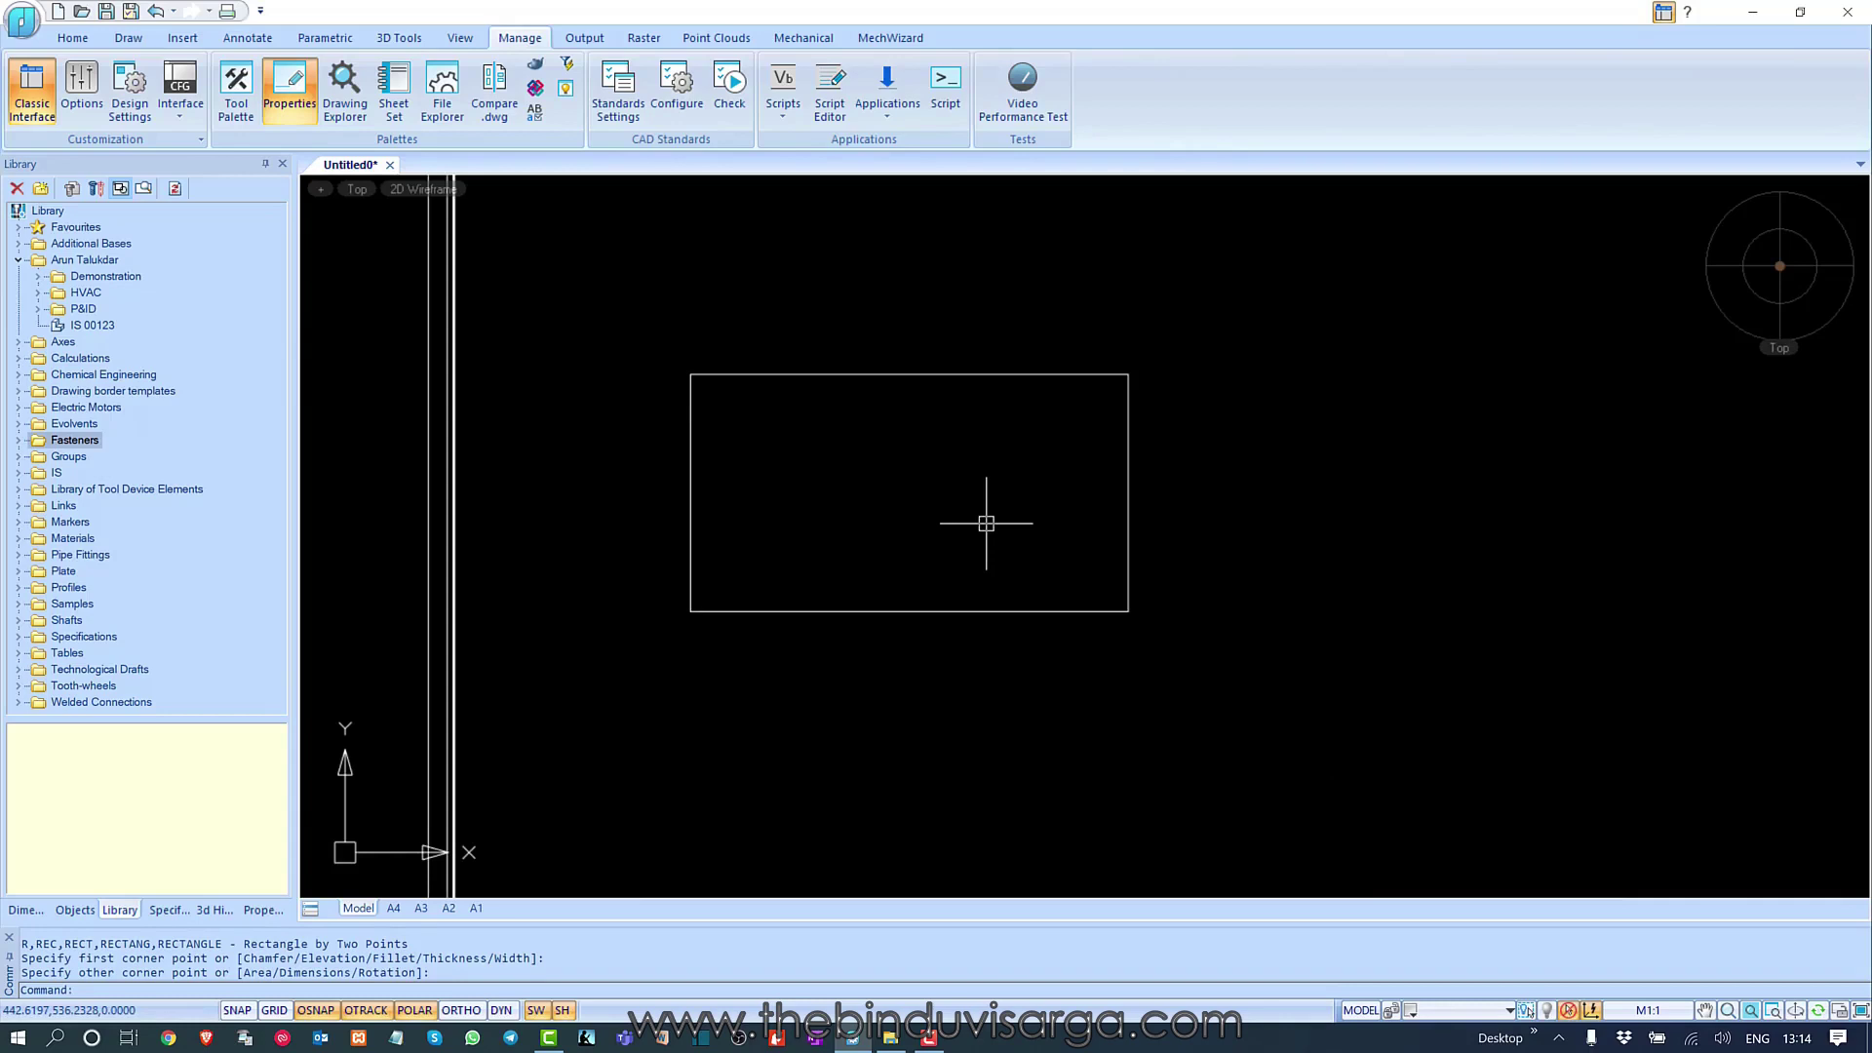
{"action": "left_click", "coordinate": [1201, 448]}
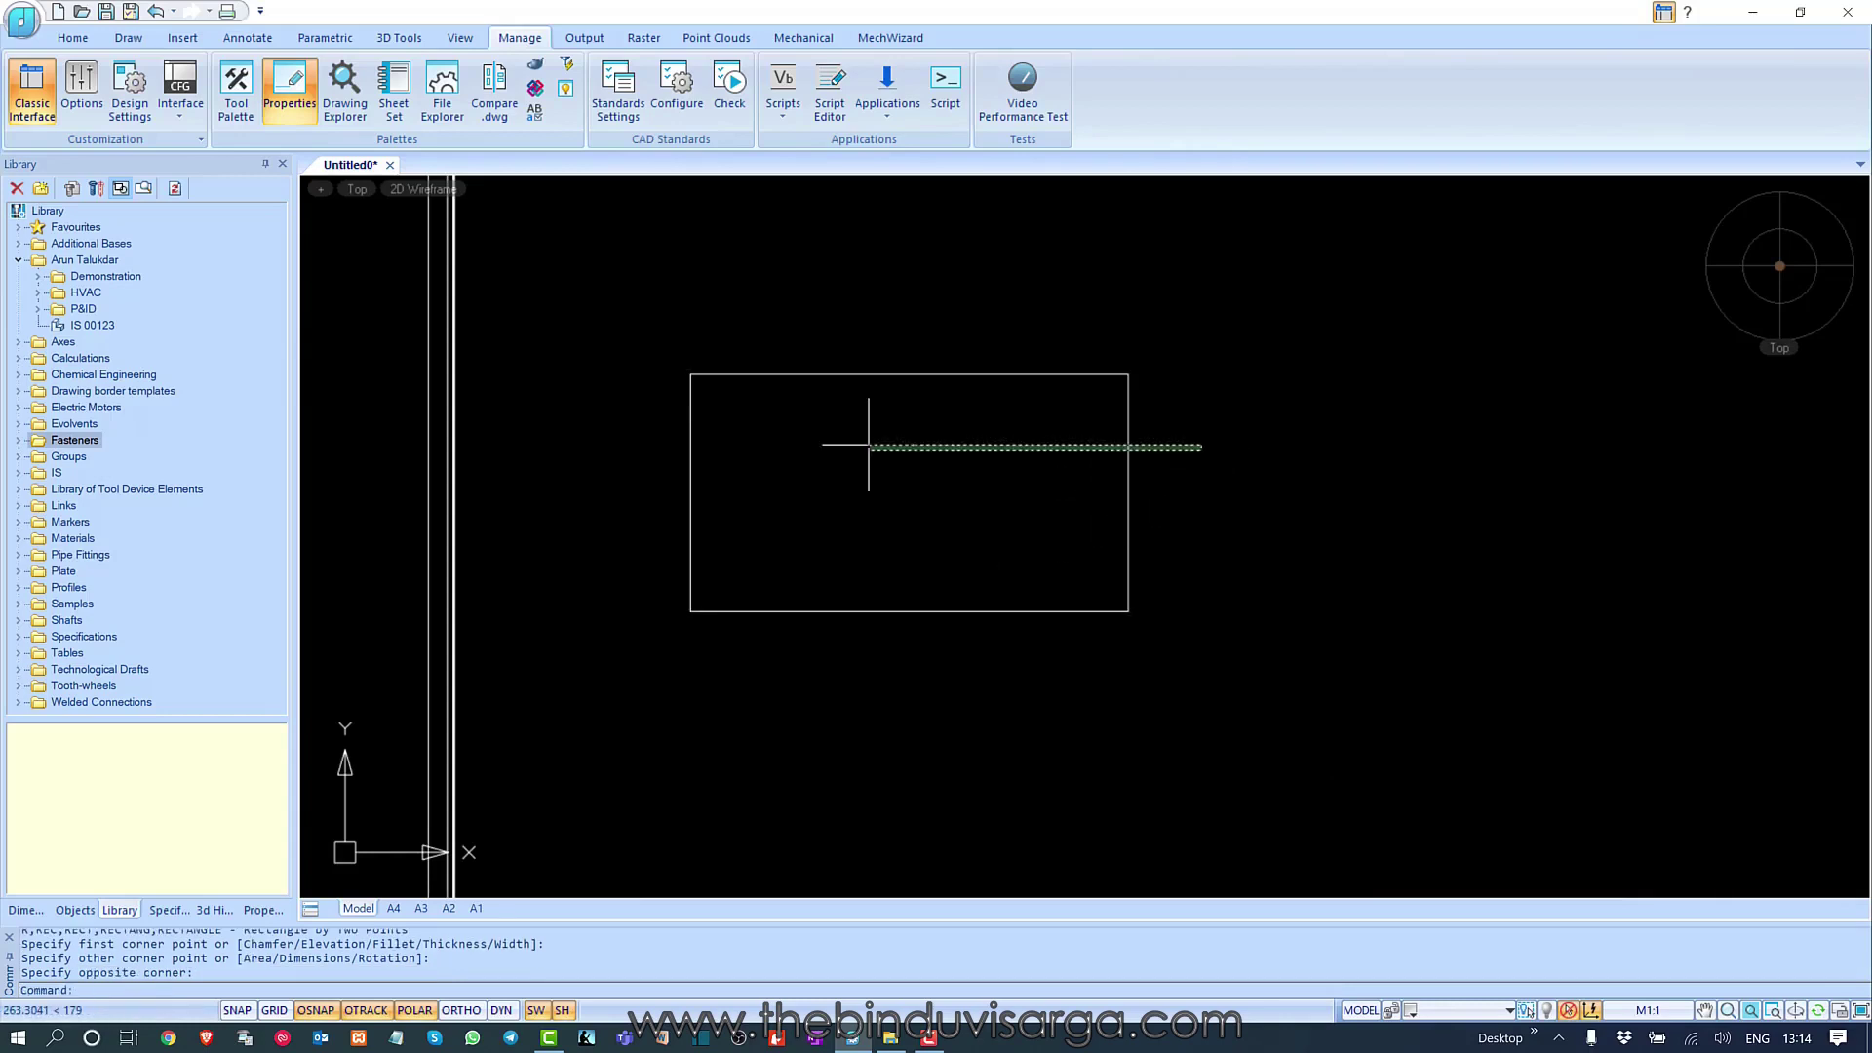
{"action": "left_click", "coordinate": [868, 445]}
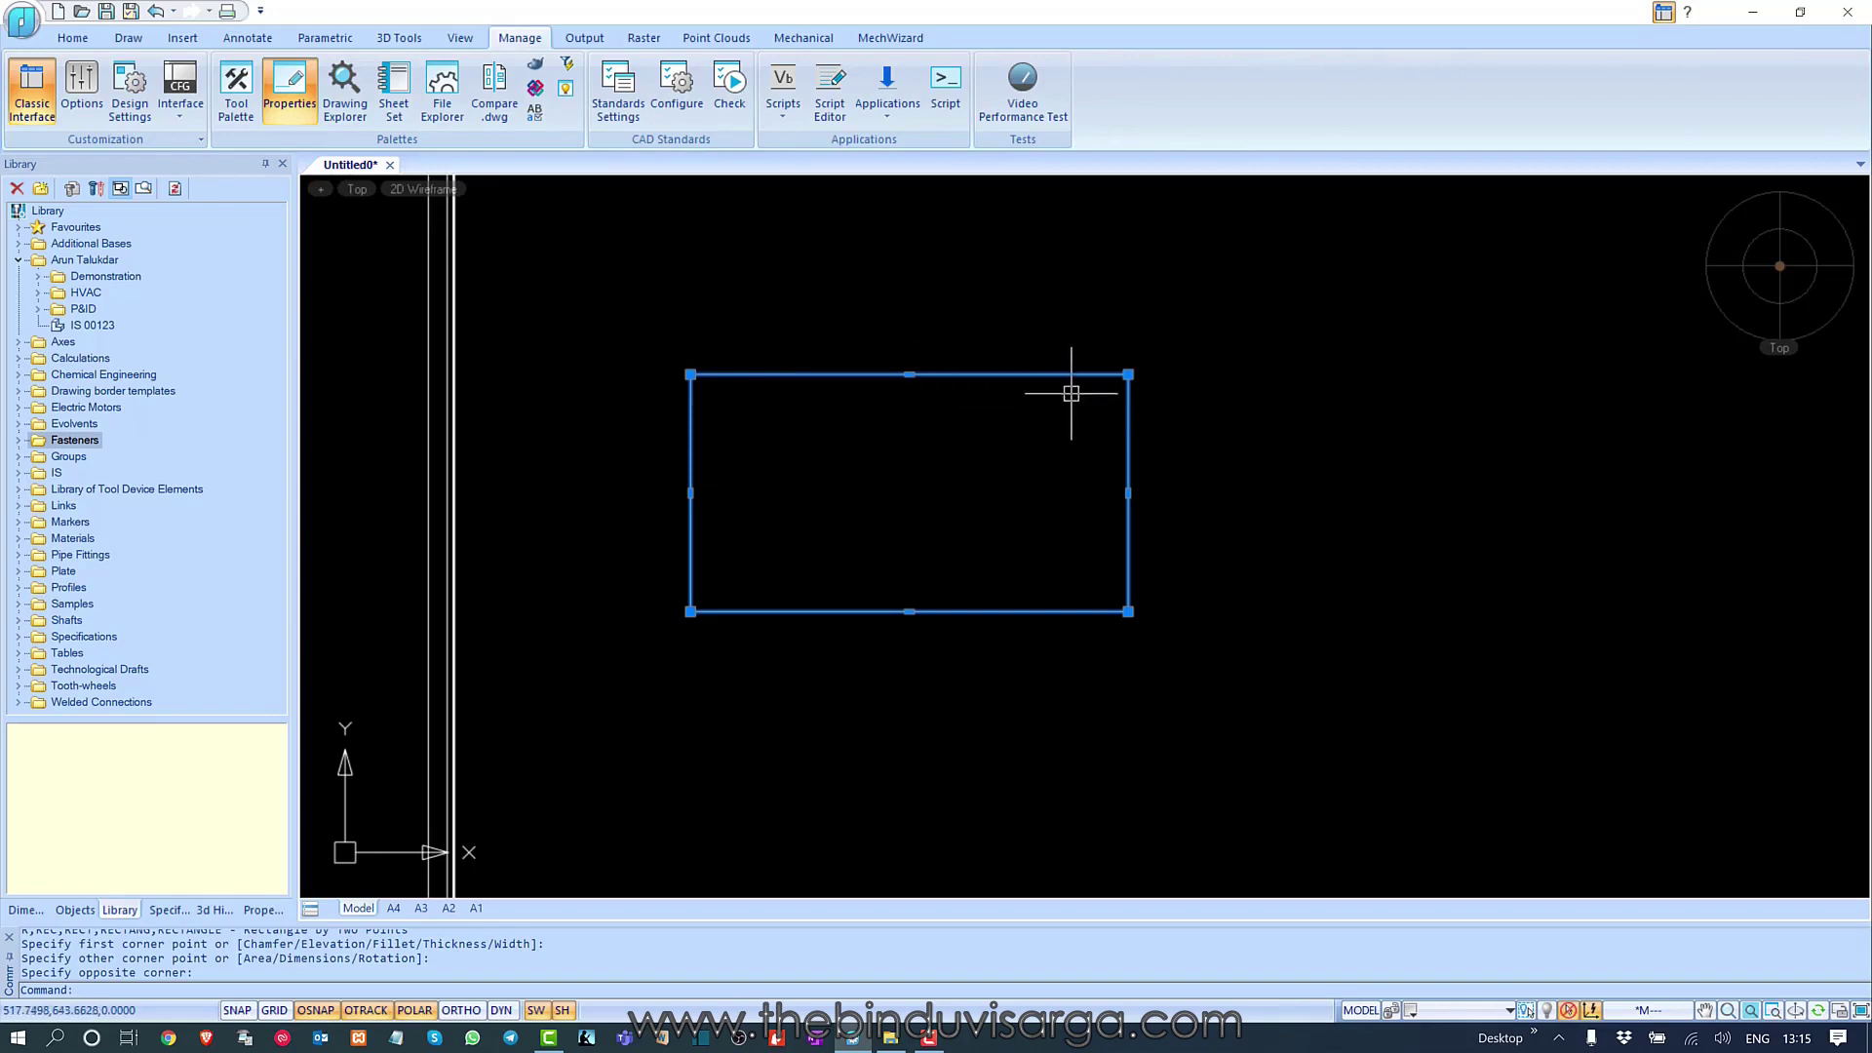
{"action": "left_click", "coordinate": [1128, 374]}
{"action": "left_click", "coordinate": [981, 457]}
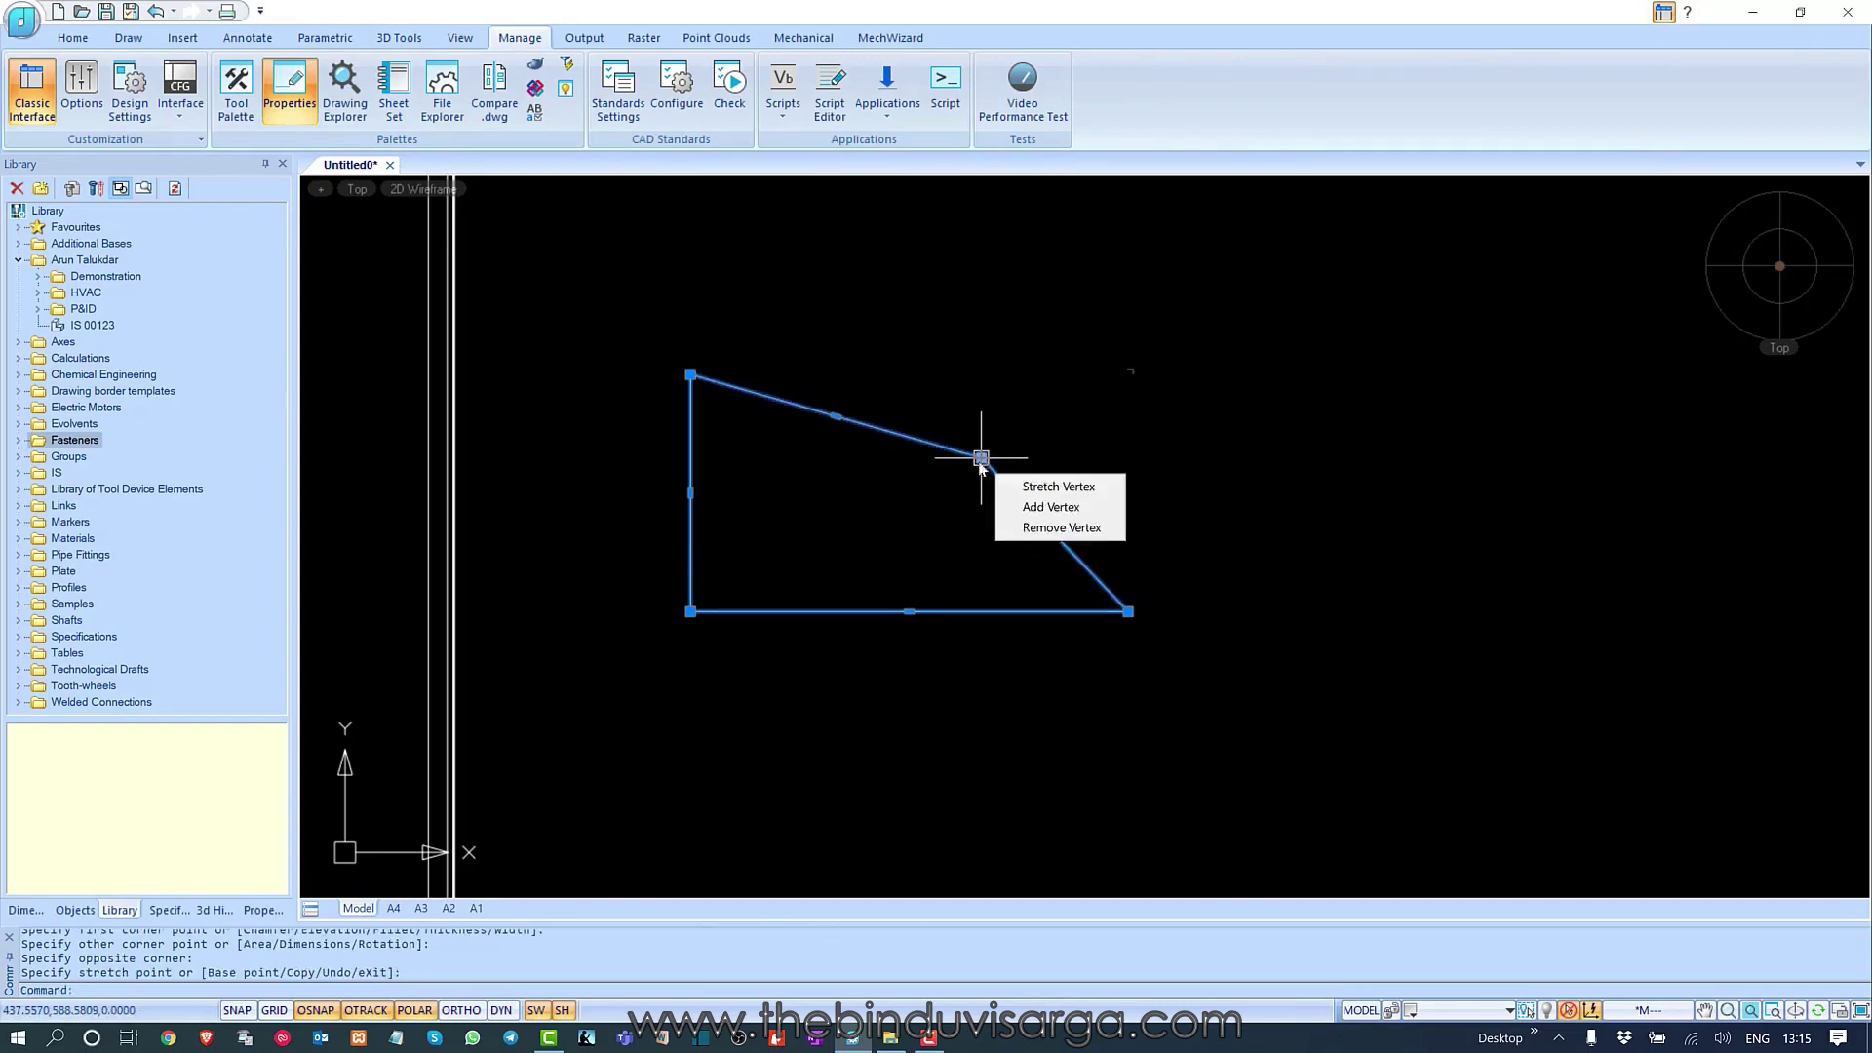
{"action": "key", "text": "ctrl+z"}
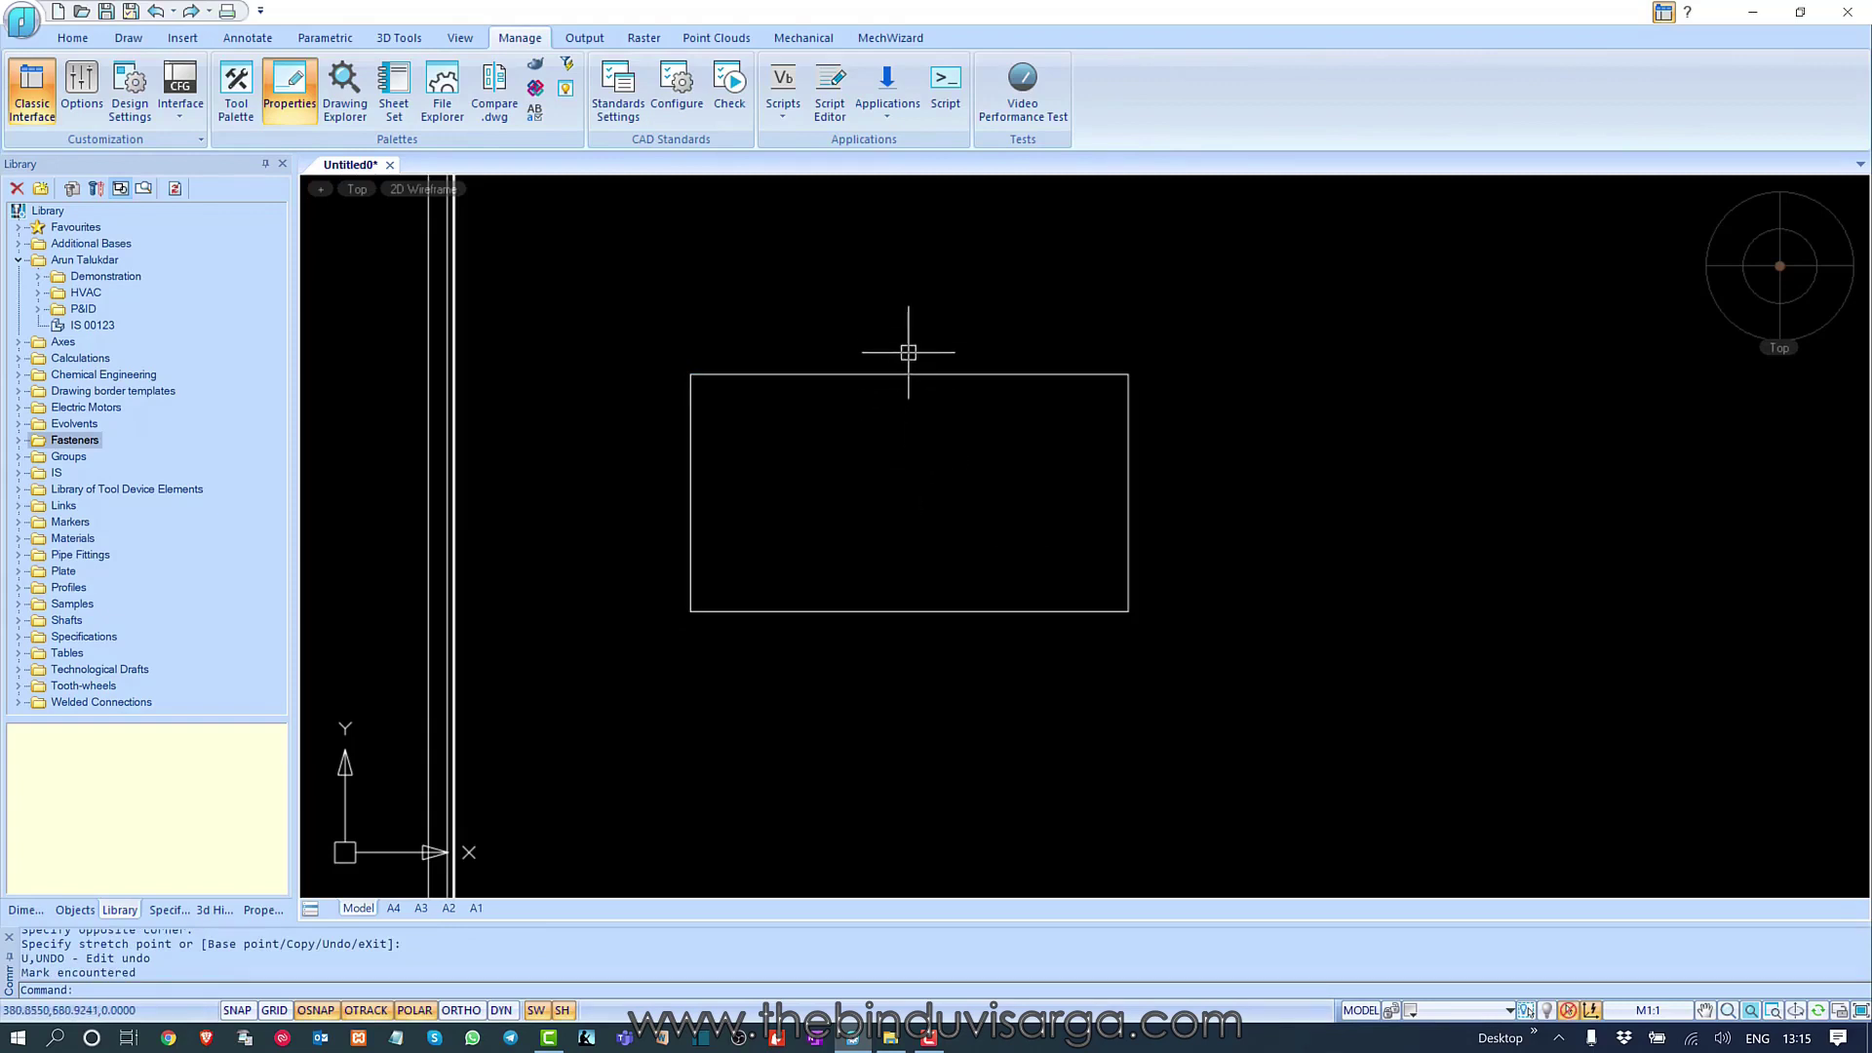
- Look over the parametric constraint tools and the MechWizard commands while keeping the rectangle in view
{"action": "left_click", "coordinate": [322, 37]}
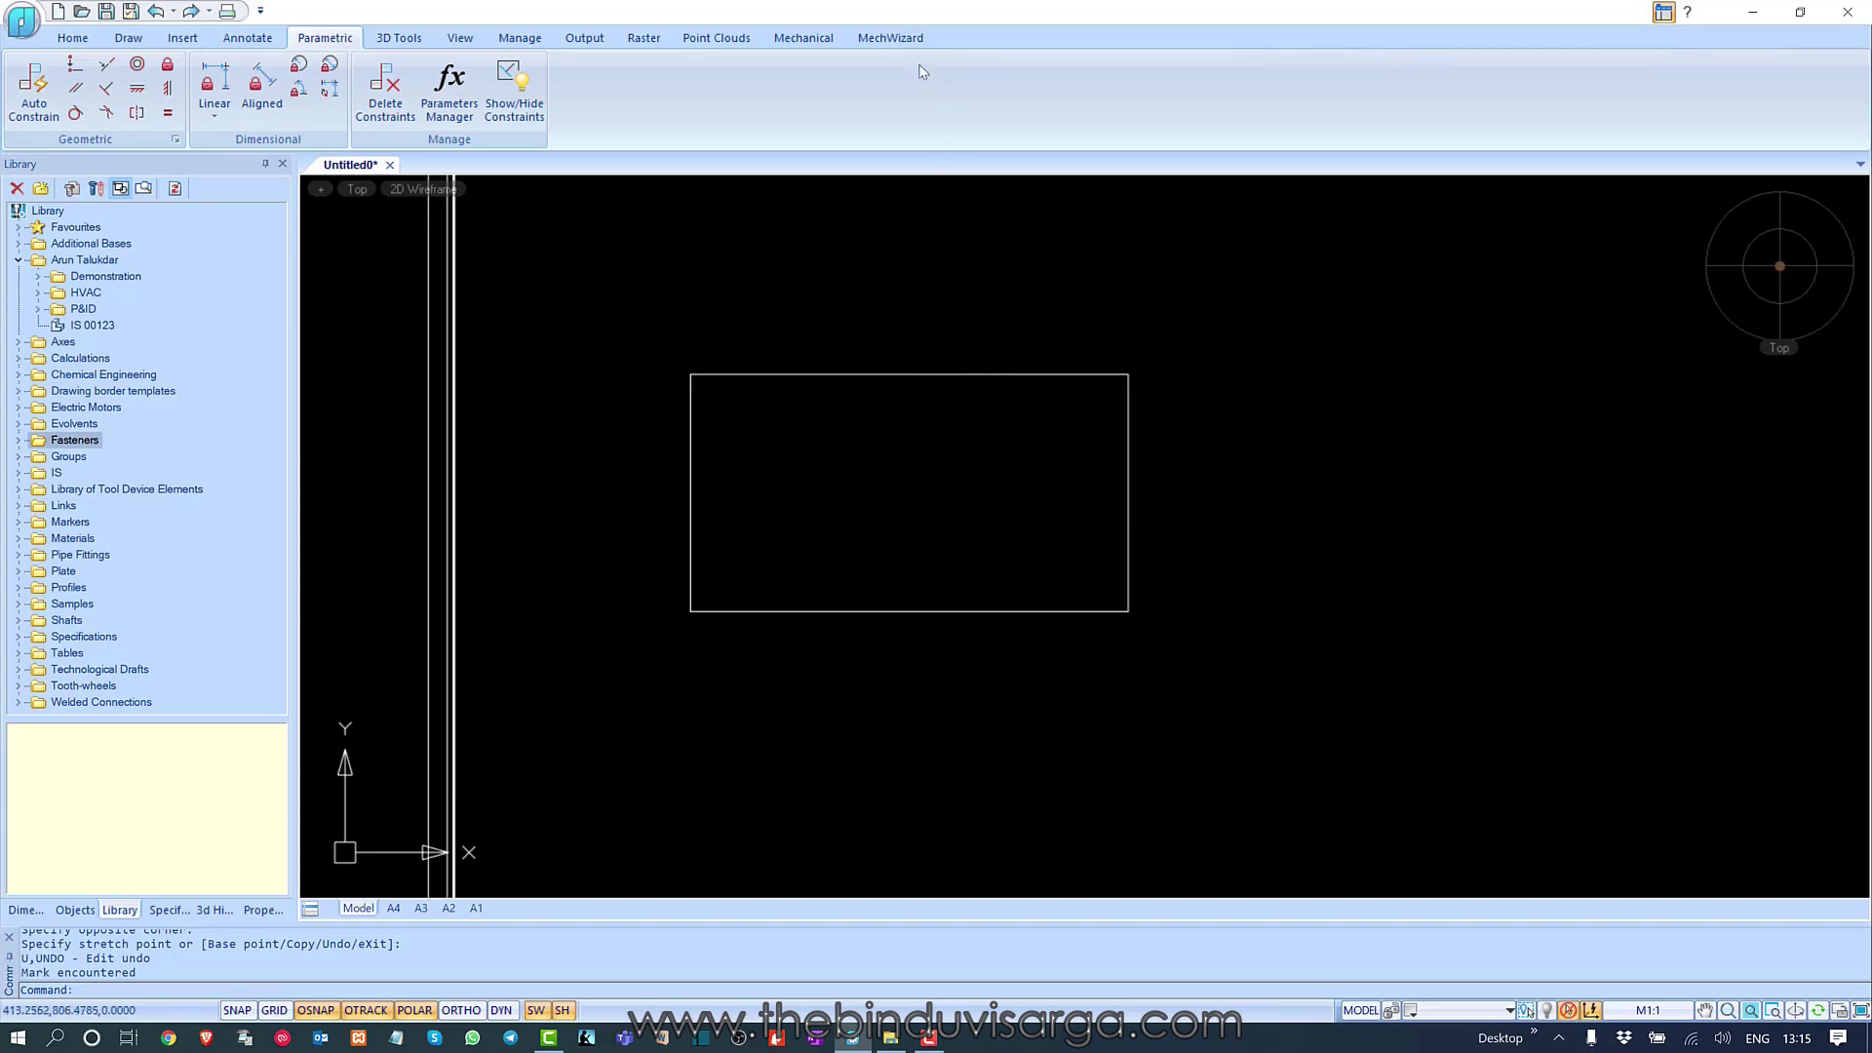
{"action": "left_click", "coordinate": [890, 38]}
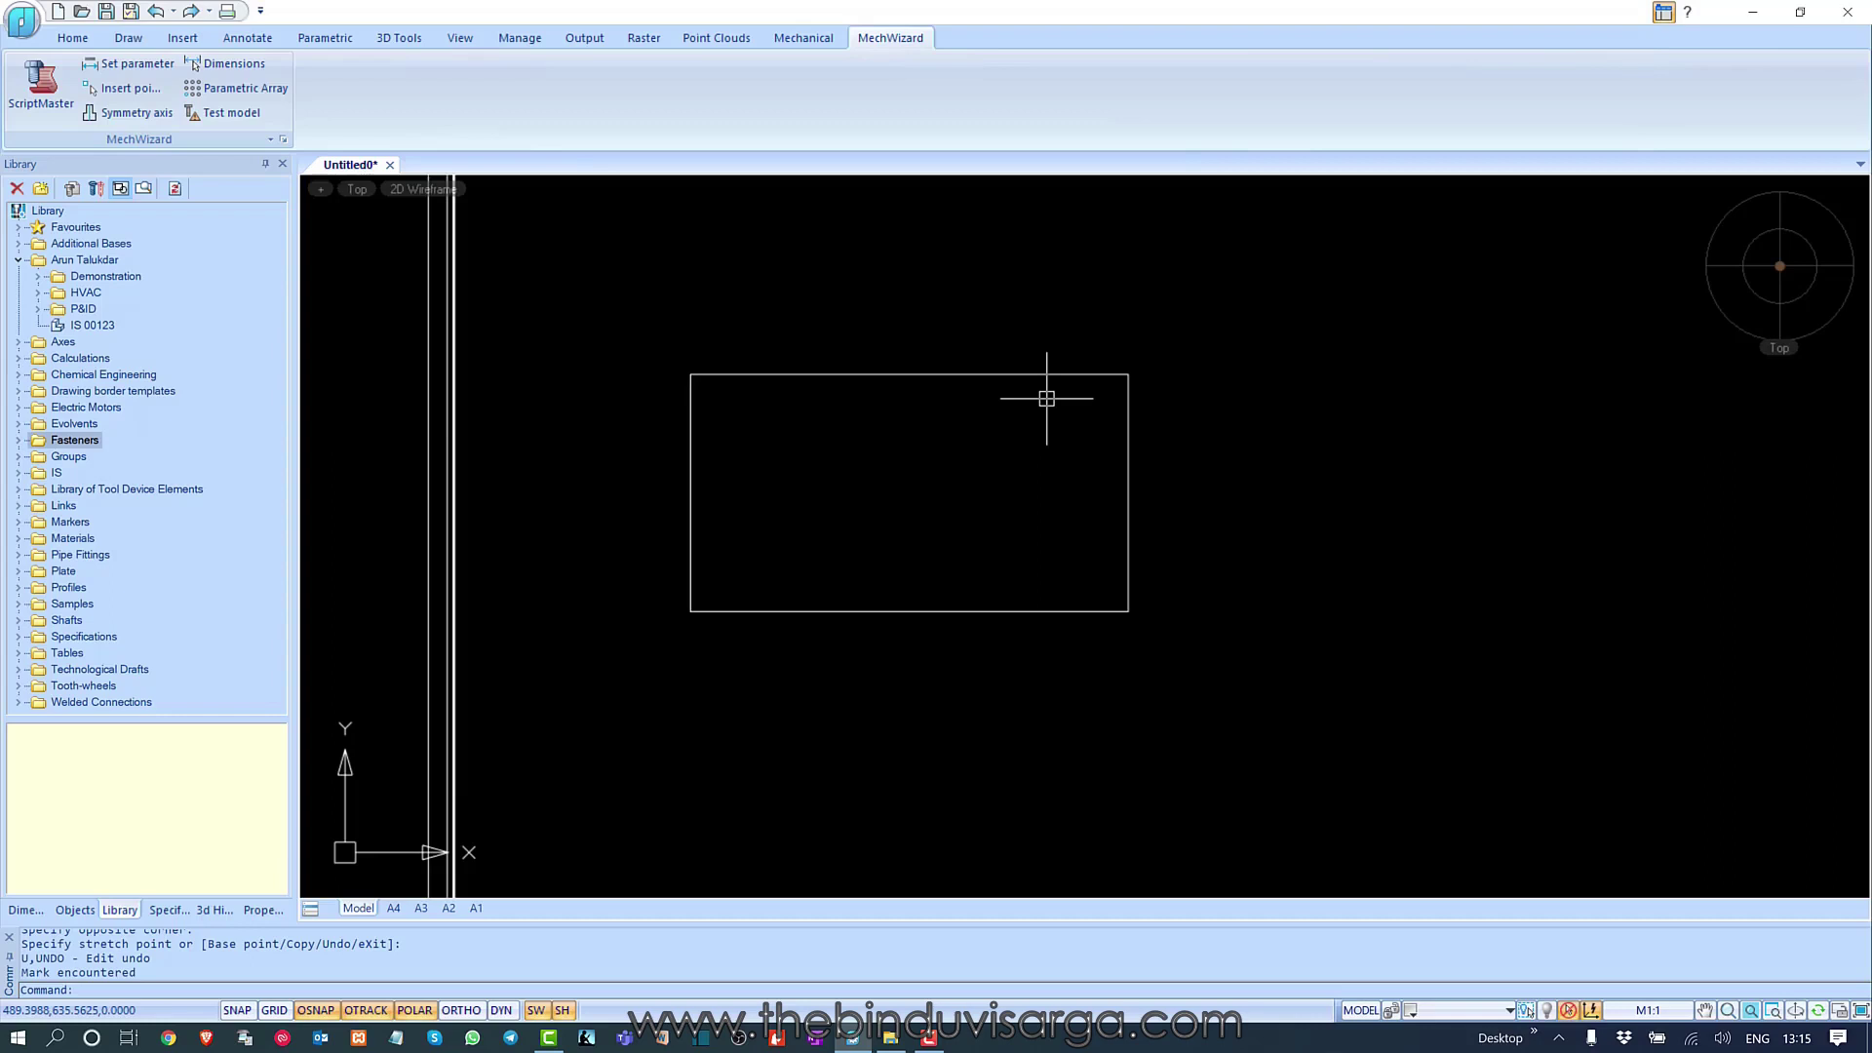
{"action": "middle_click_drag", "start_coordinate": [1090, 419], "coordinate": [1078, 334]}
{"action": "scroll", "coordinate": [965, 400], "scroll_direction": "down", "scroll_amount": 2}
{"action": "scroll", "coordinate": [965, 400], "scroll_direction": "up", "scroll_amount": 1}
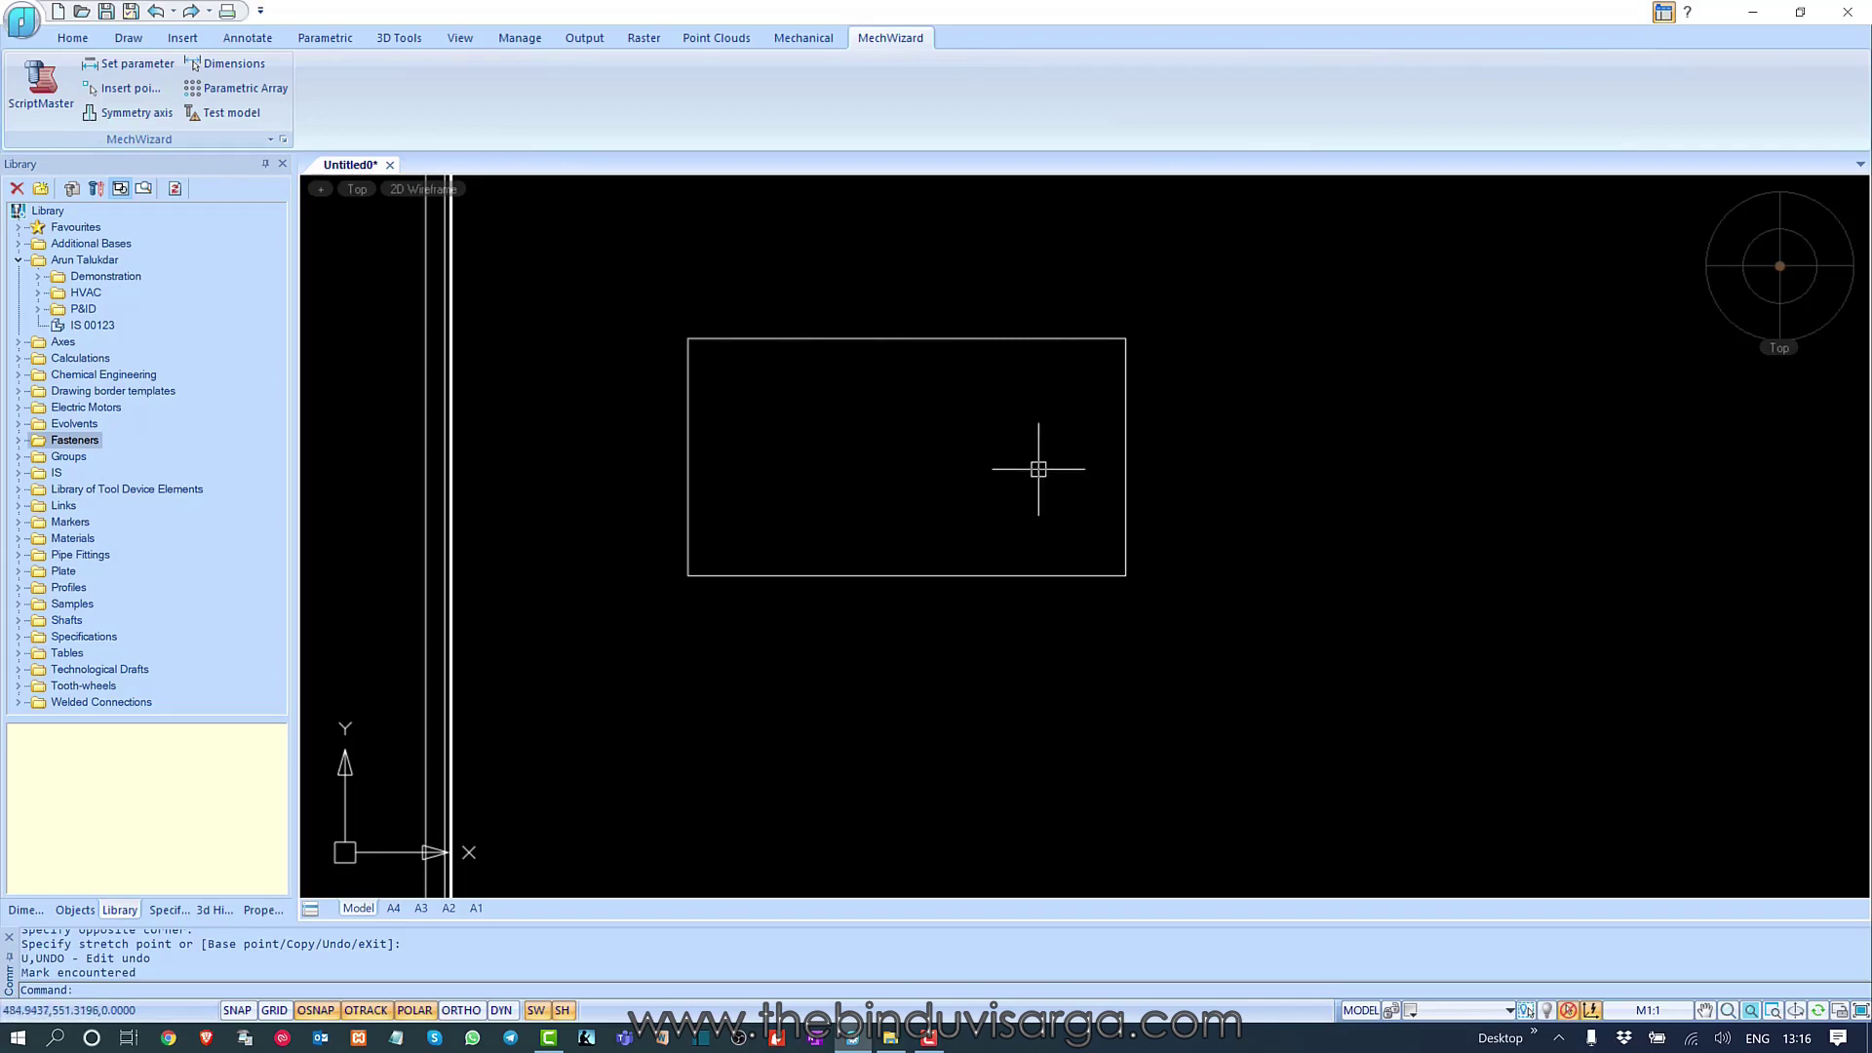
{"action": "middle_click_drag", "start_coordinate": [914, 433], "coordinate": [826, 396]}
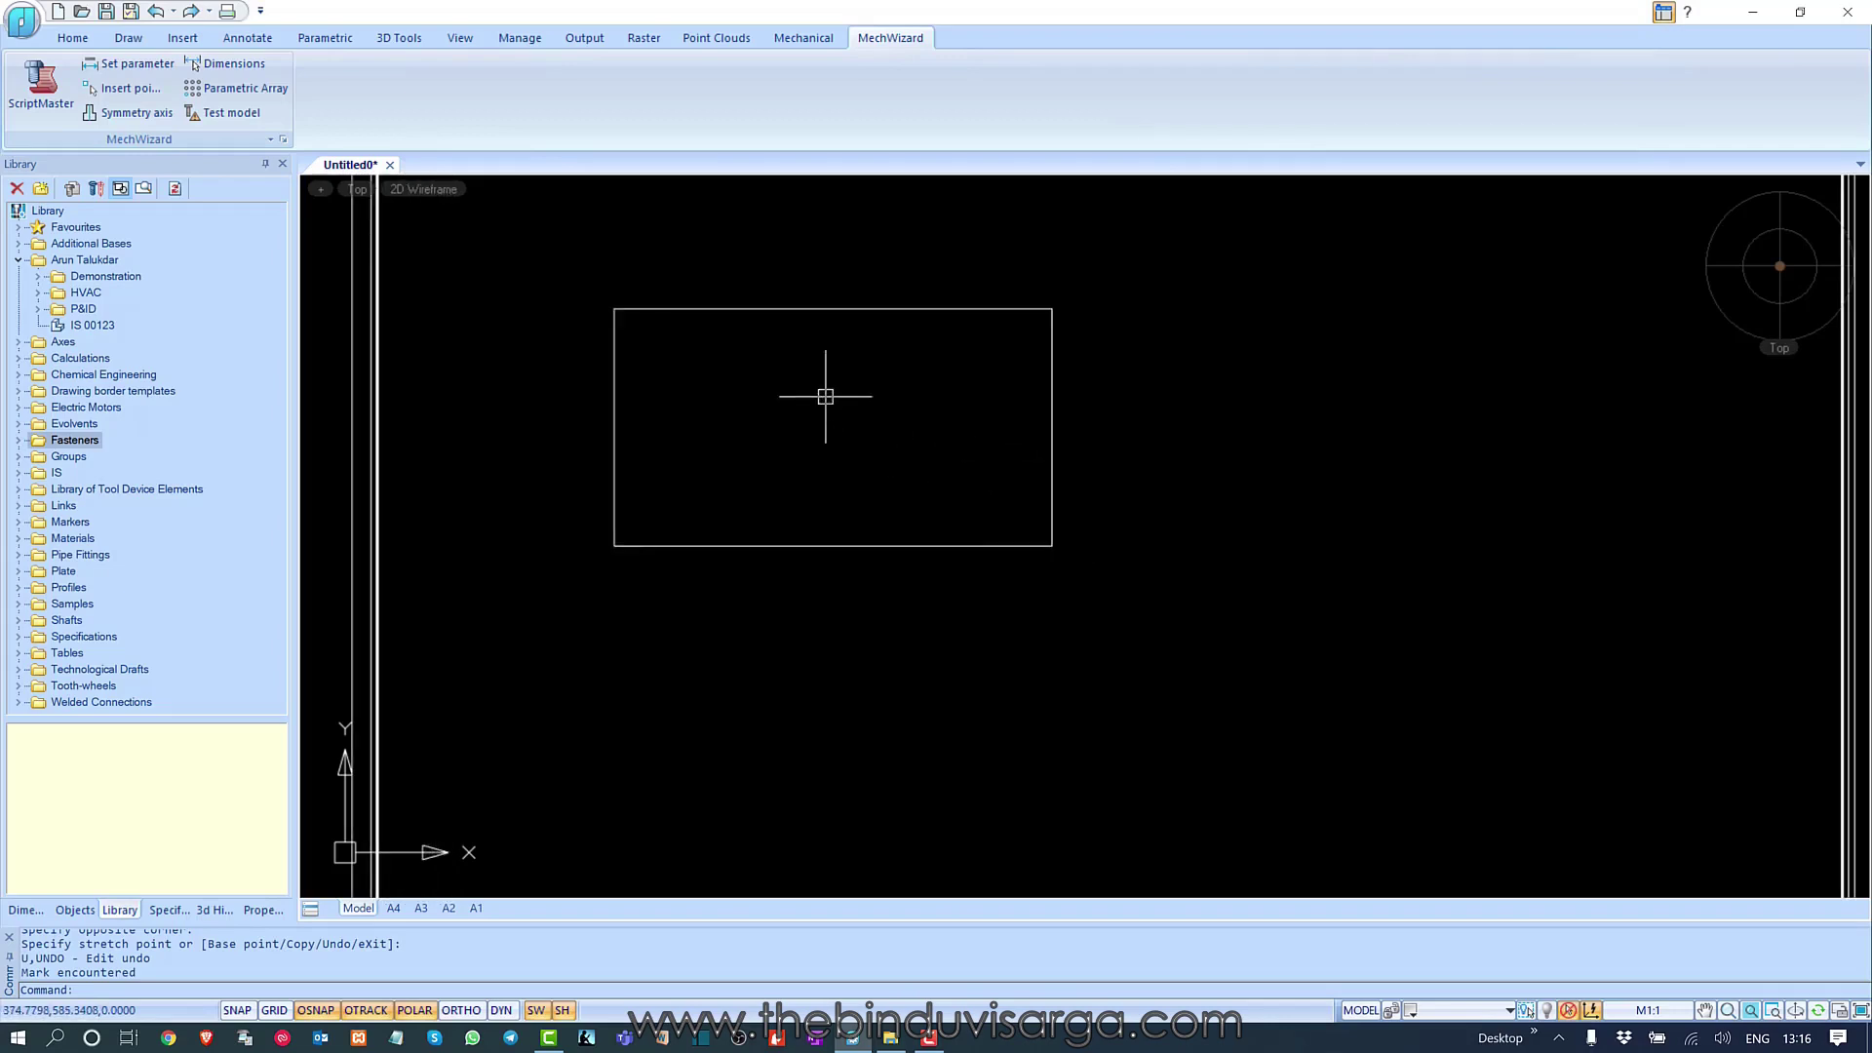
{"action": "scroll", "coordinate": [826, 396], "scroll_direction": "down", "scroll_amount": 1}
{"action": "scroll", "coordinate": [826, 396], "scroll_direction": "up", "scroll_amount": 1}
{"action": "scroll", "coordinate": [826, 396], "scroll_direction": "down", "scroll_amount": 1}
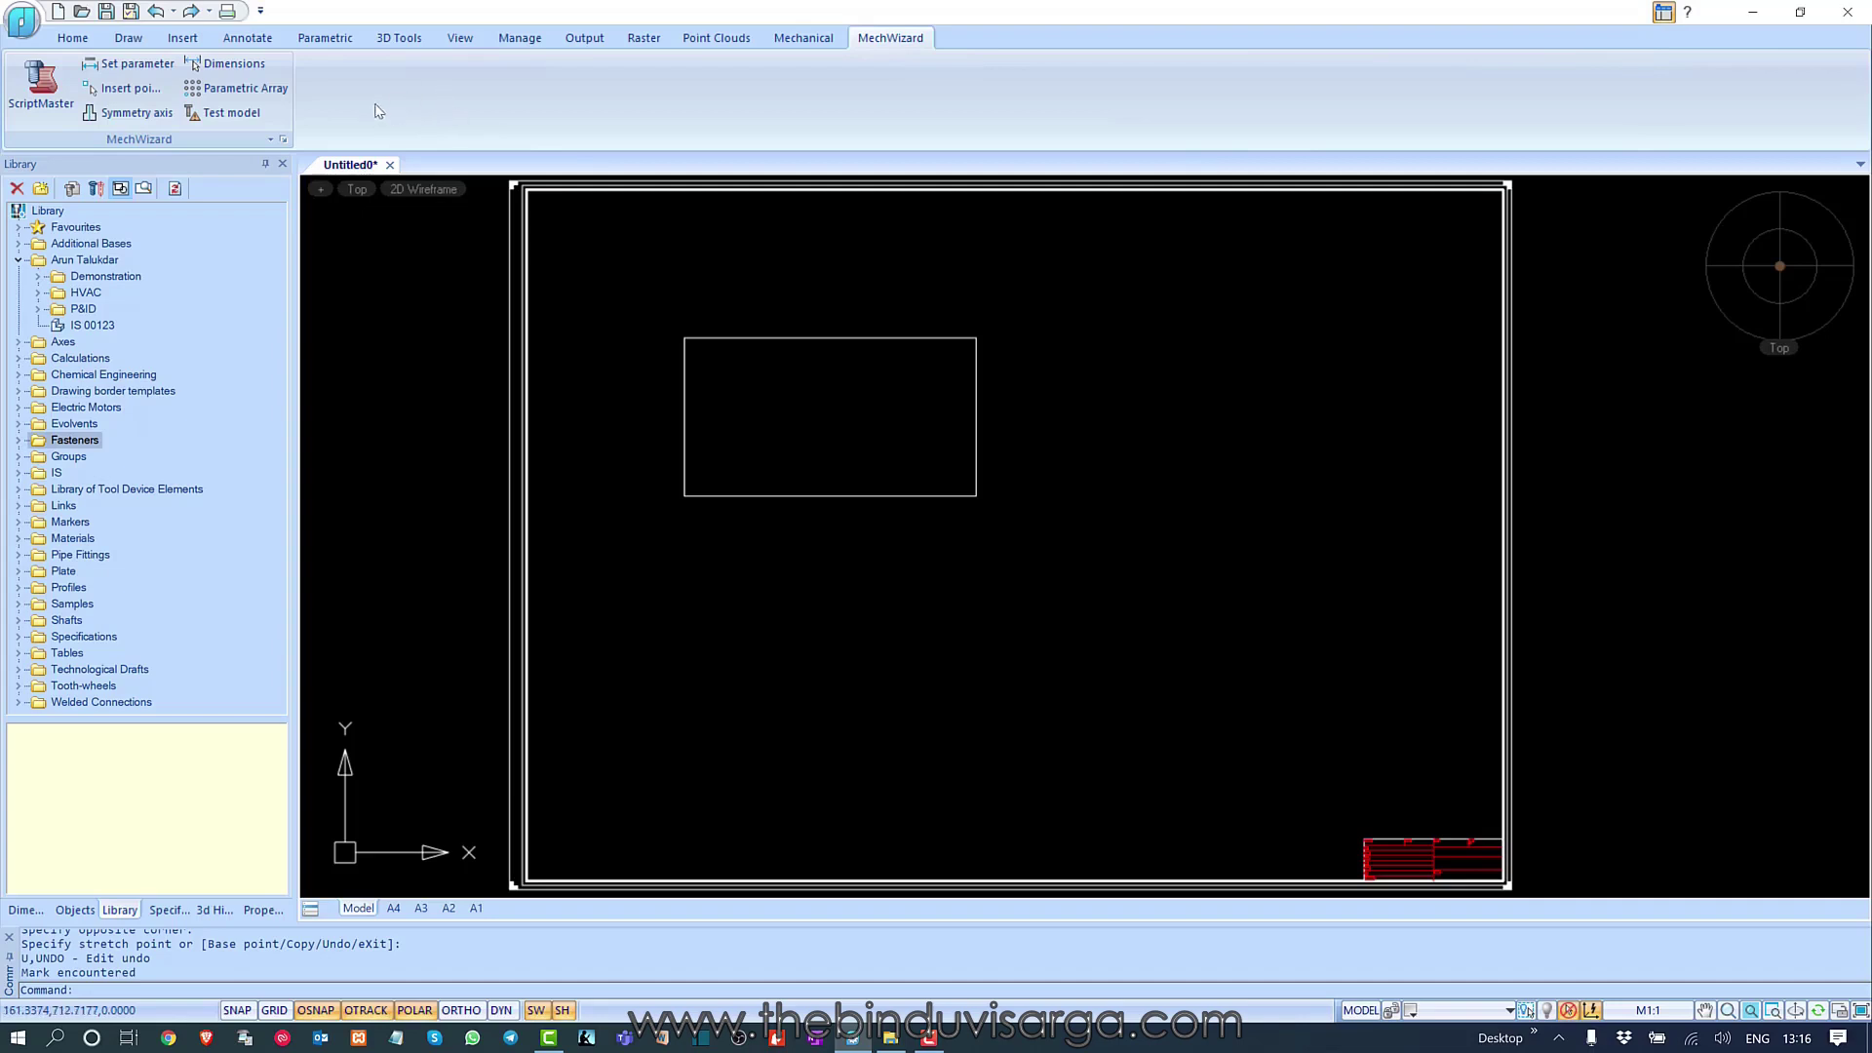
- Dimension the rectangle's width above its top edge and its height beside its right edge
{"action": "left_click", "coordinate": [246, 39]}
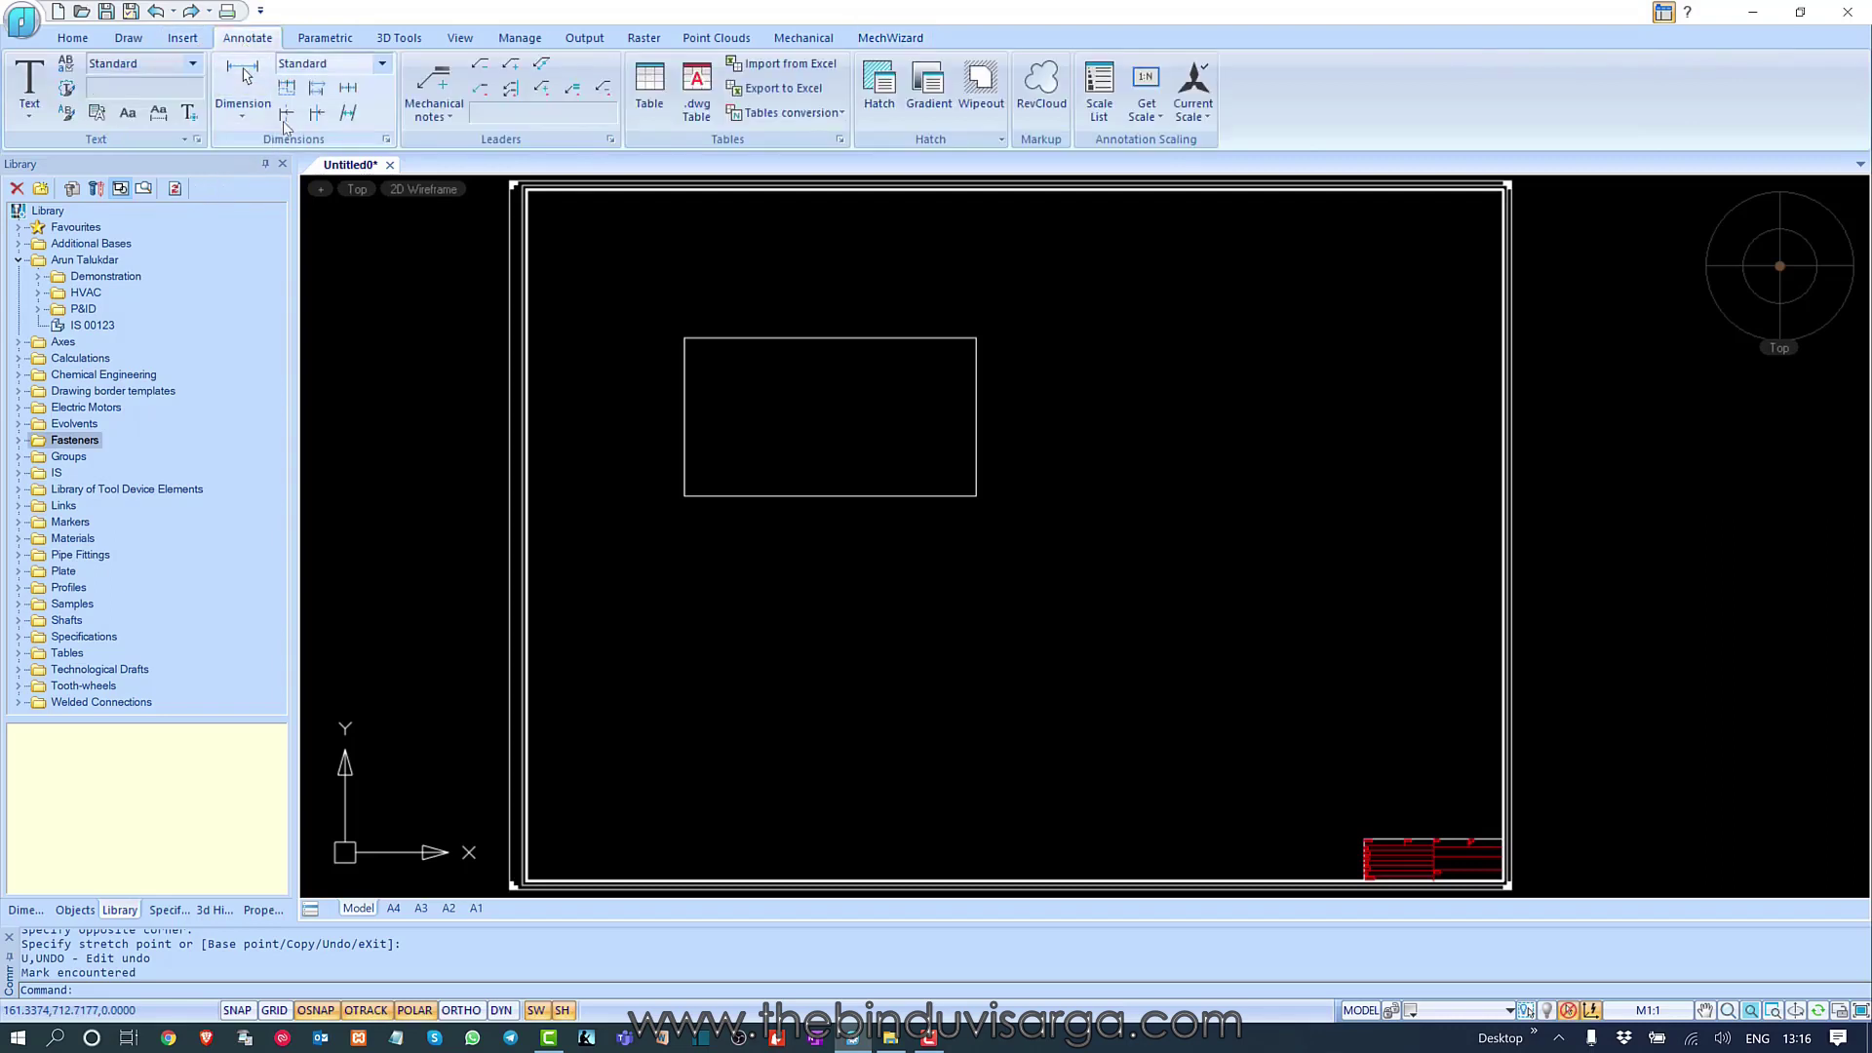
{"action": "left_click", "coordinate": [242, 114]}
{"action": "left_click", "coordinate": [269, 141]}
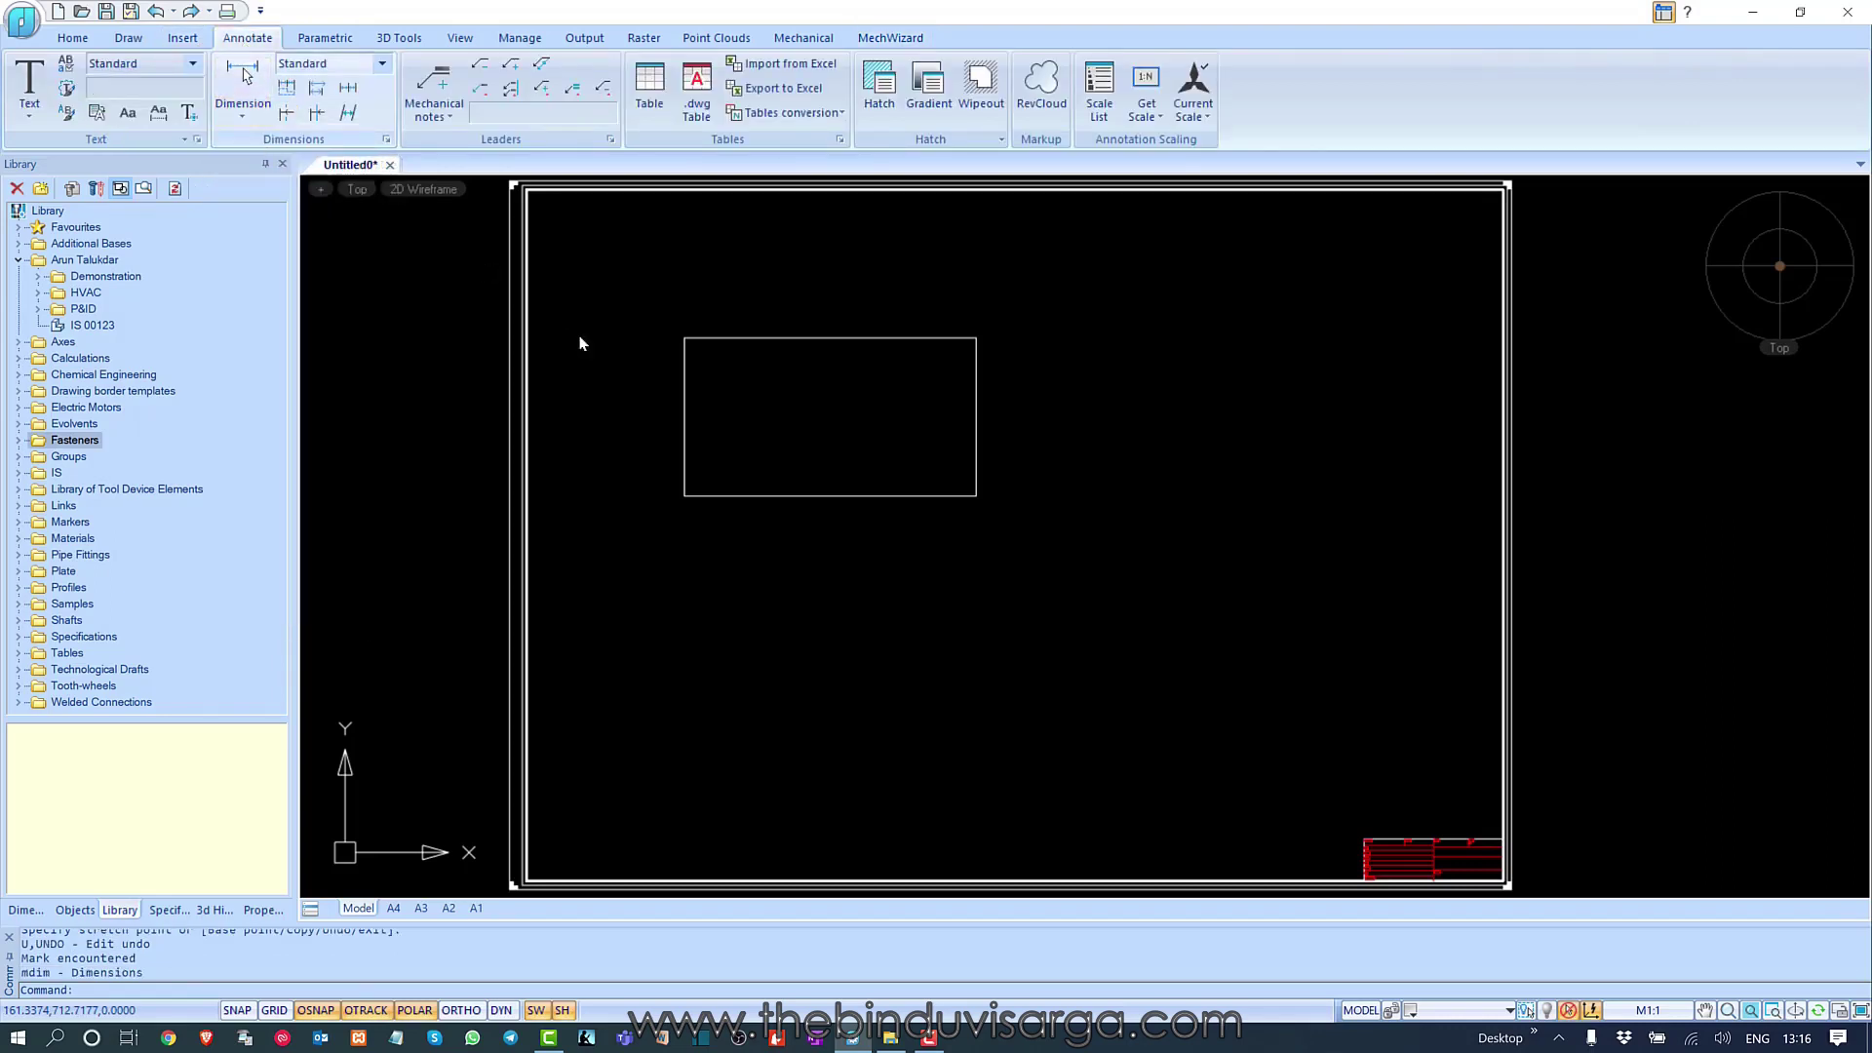
{"action": "left_click", "coordinate": [755, 338]}
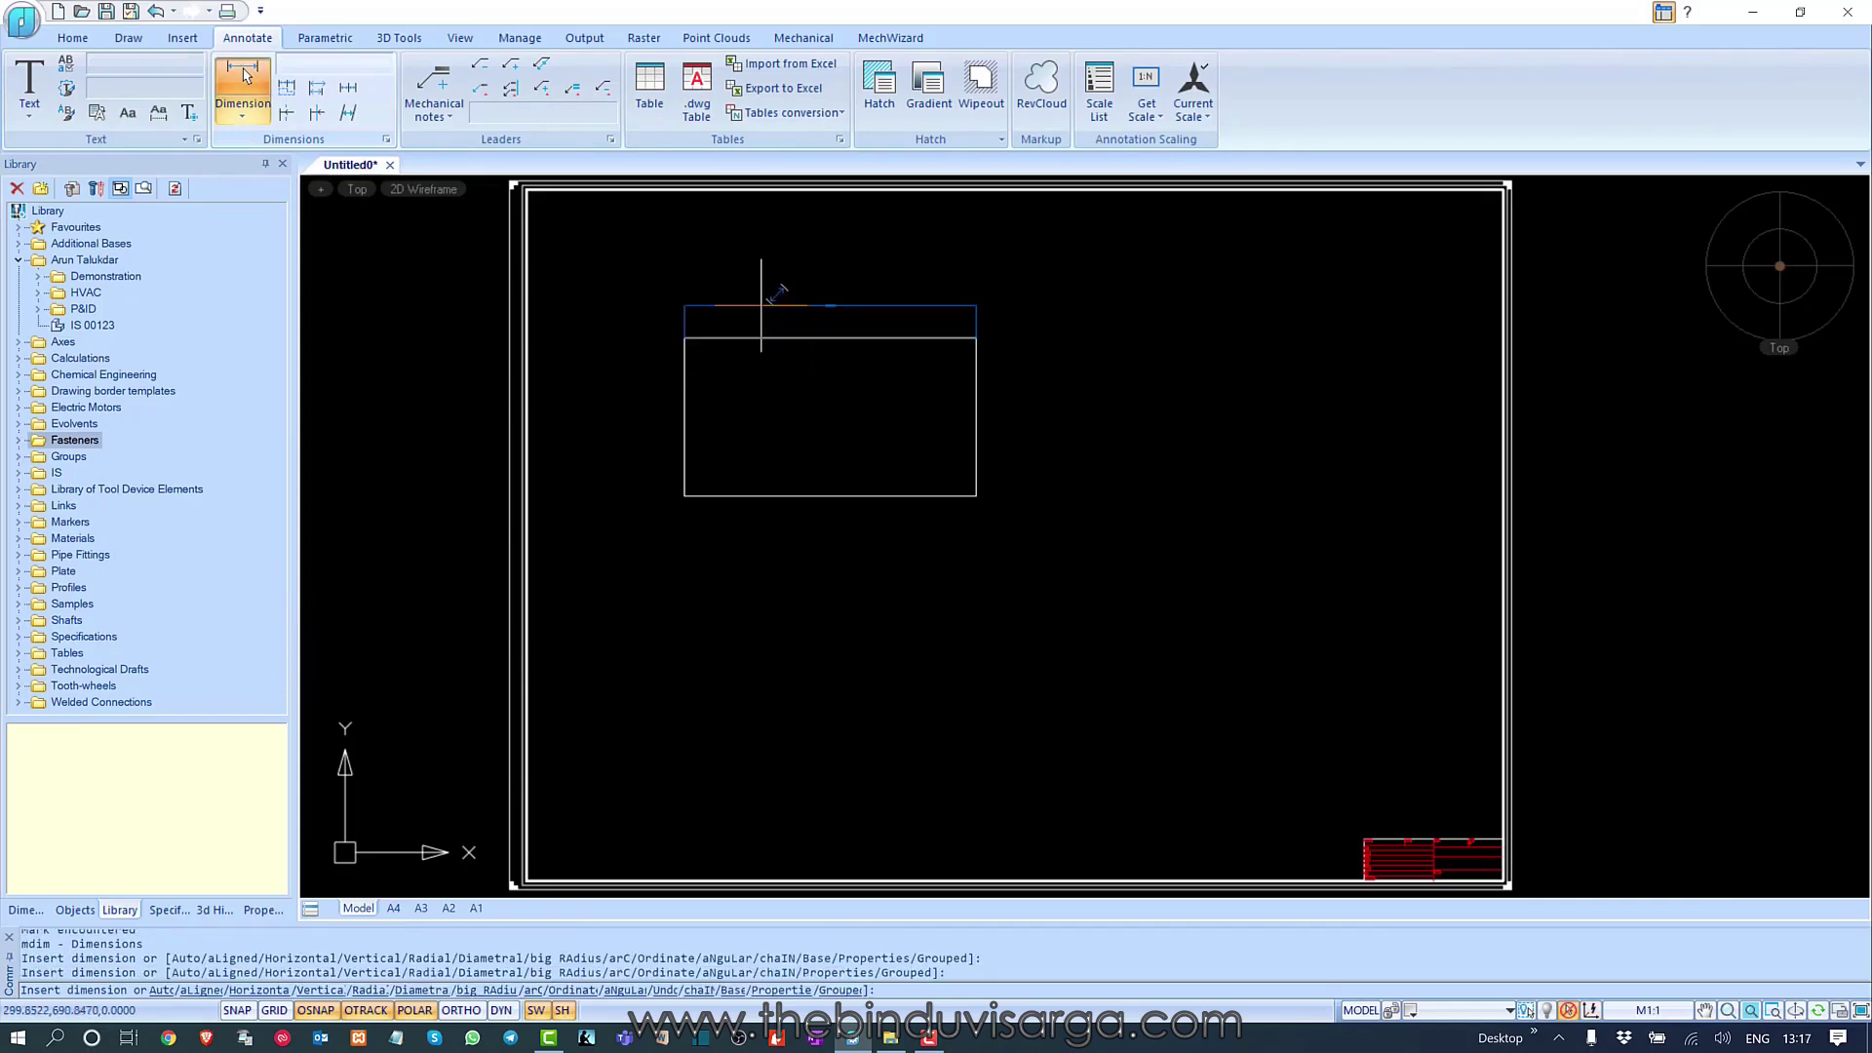
{"action": "left_click", "coordinate": [760, 305]}
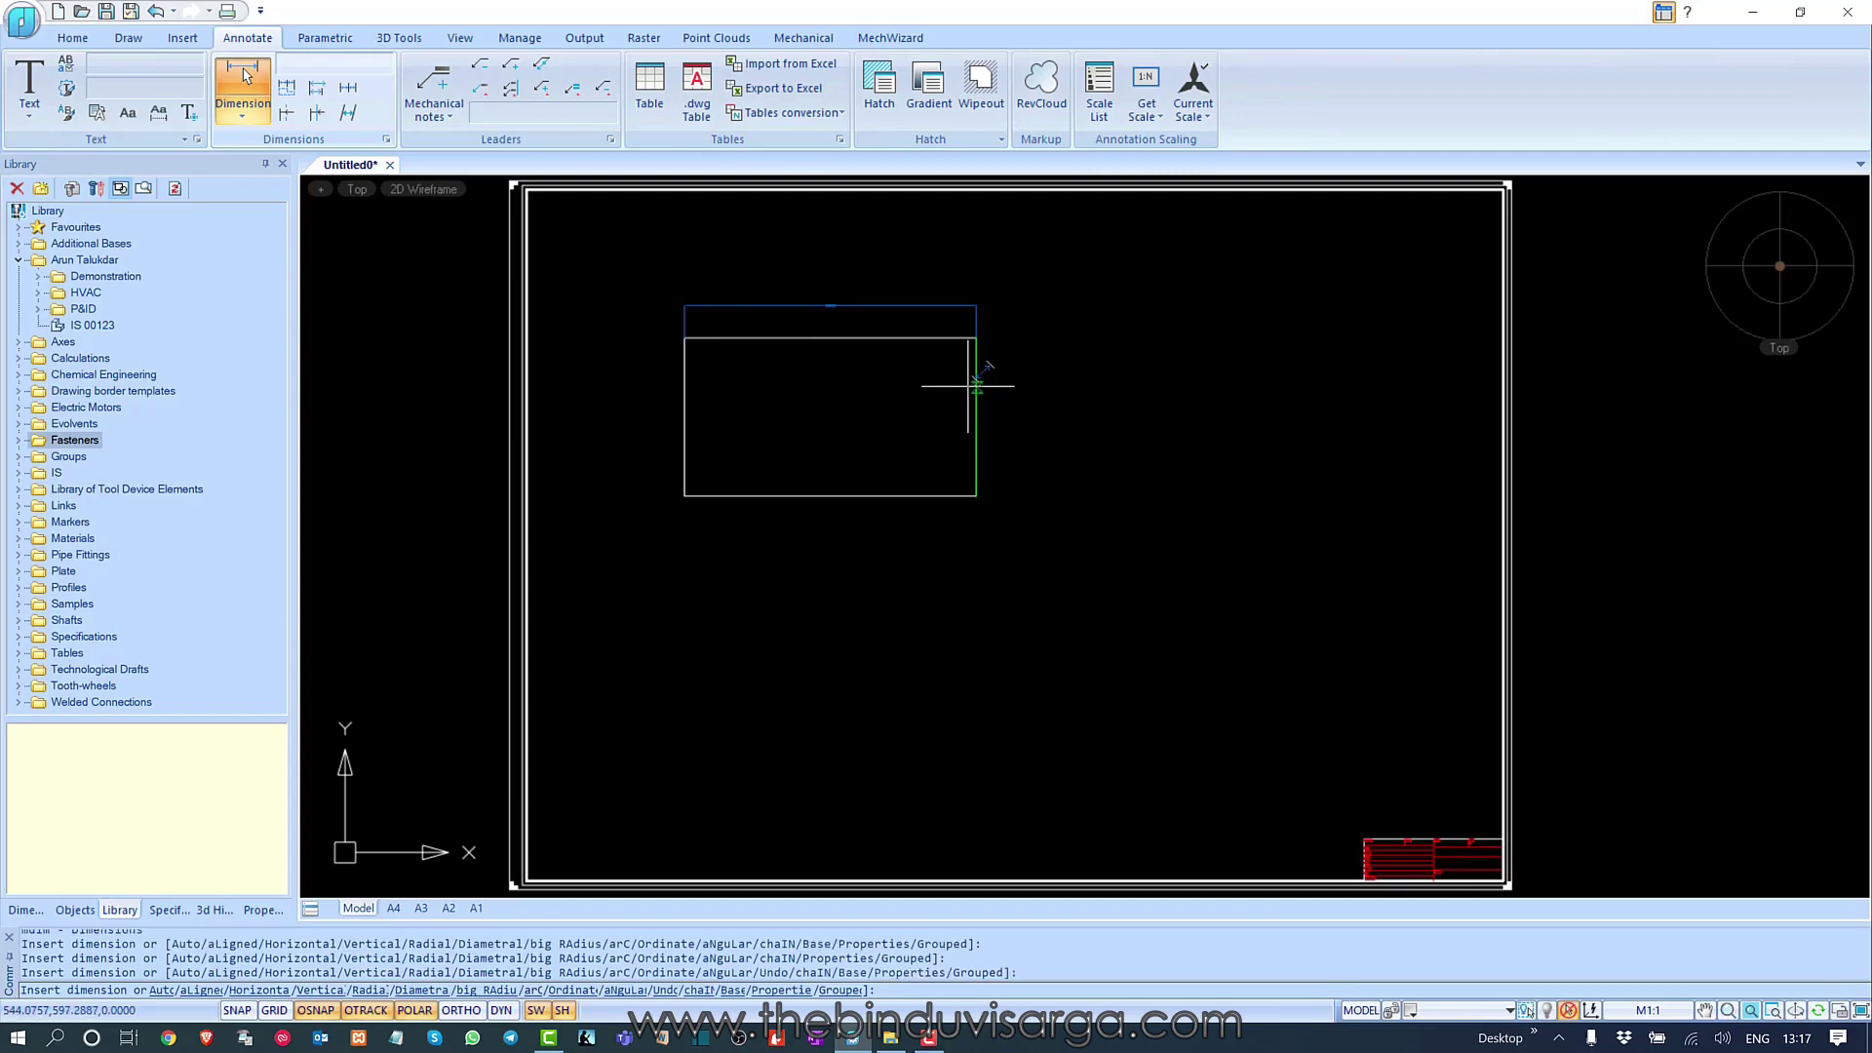
{"action": "left_click", "coordinate": [970, 386]}
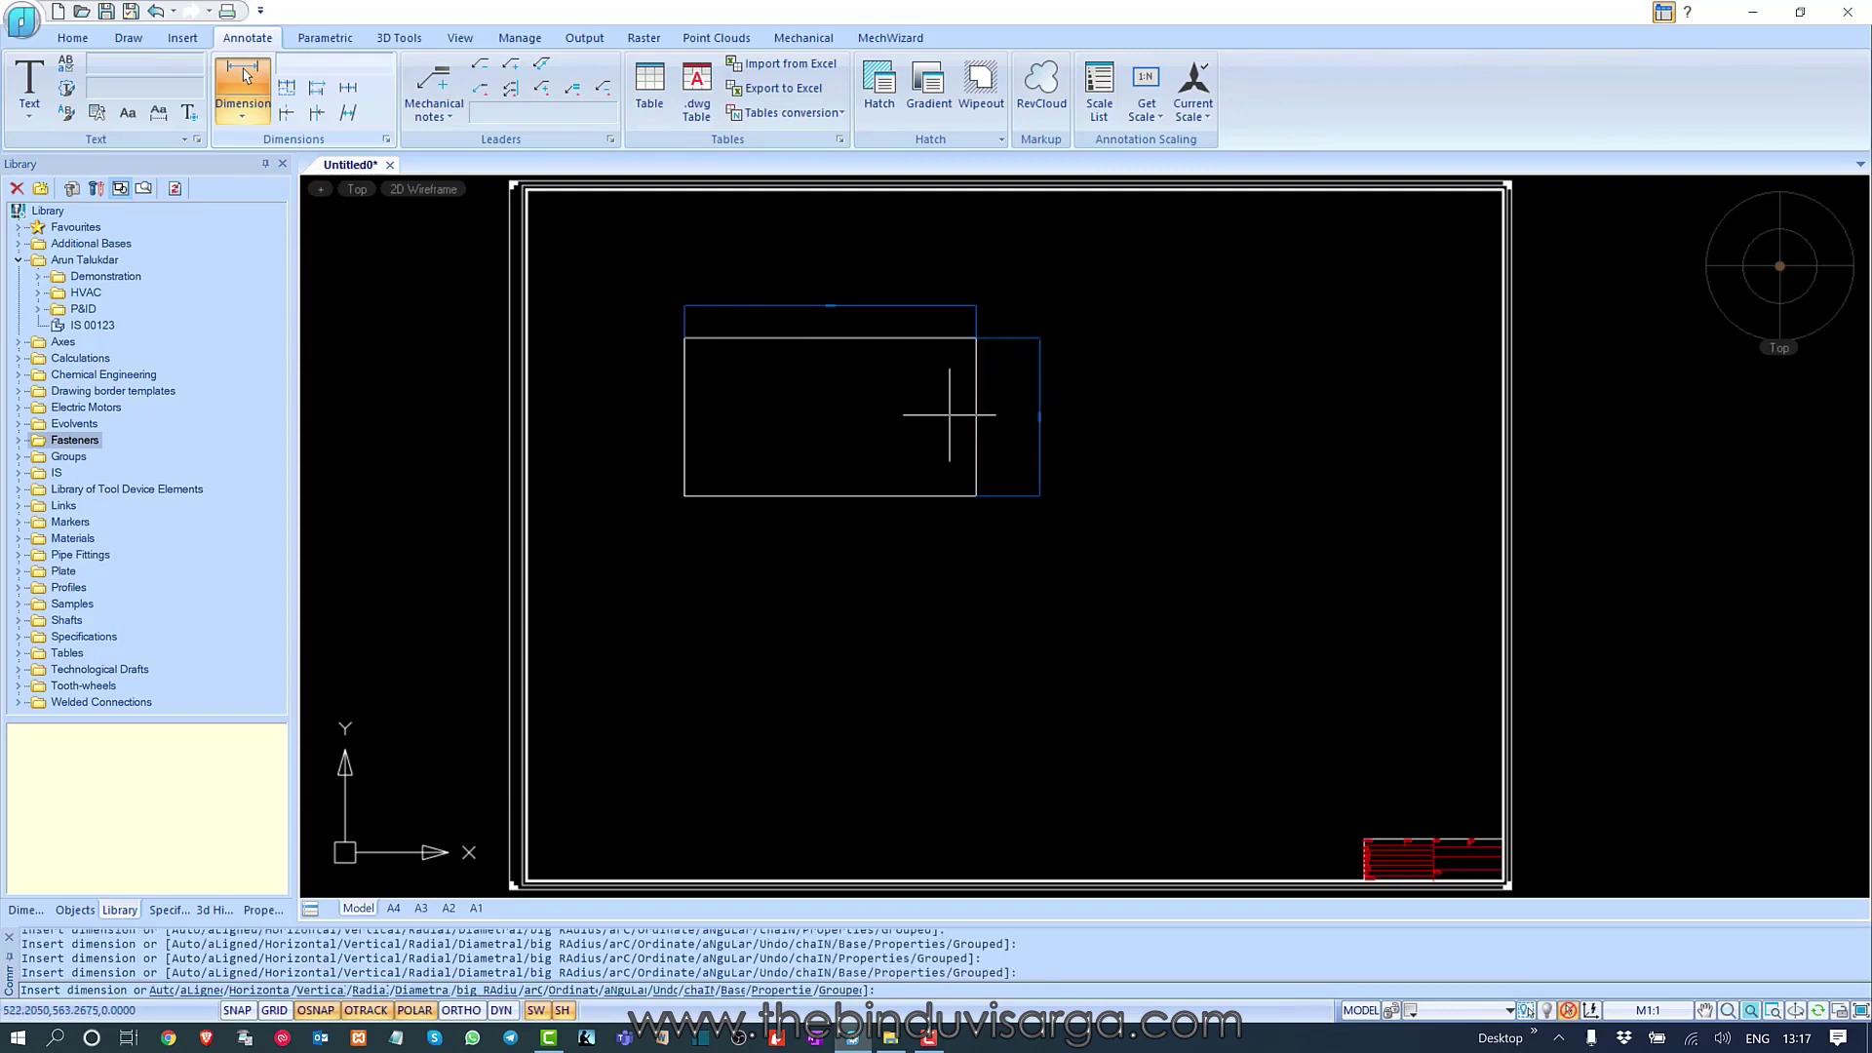
{"action": "key", "text": "Escape"}
- Replace the value of the rectangle's width dimension with the parameter name L
{"action": "scroll", "coordinate": [948, 415], "scroll_direction": "up", "scroll_amount": 5}
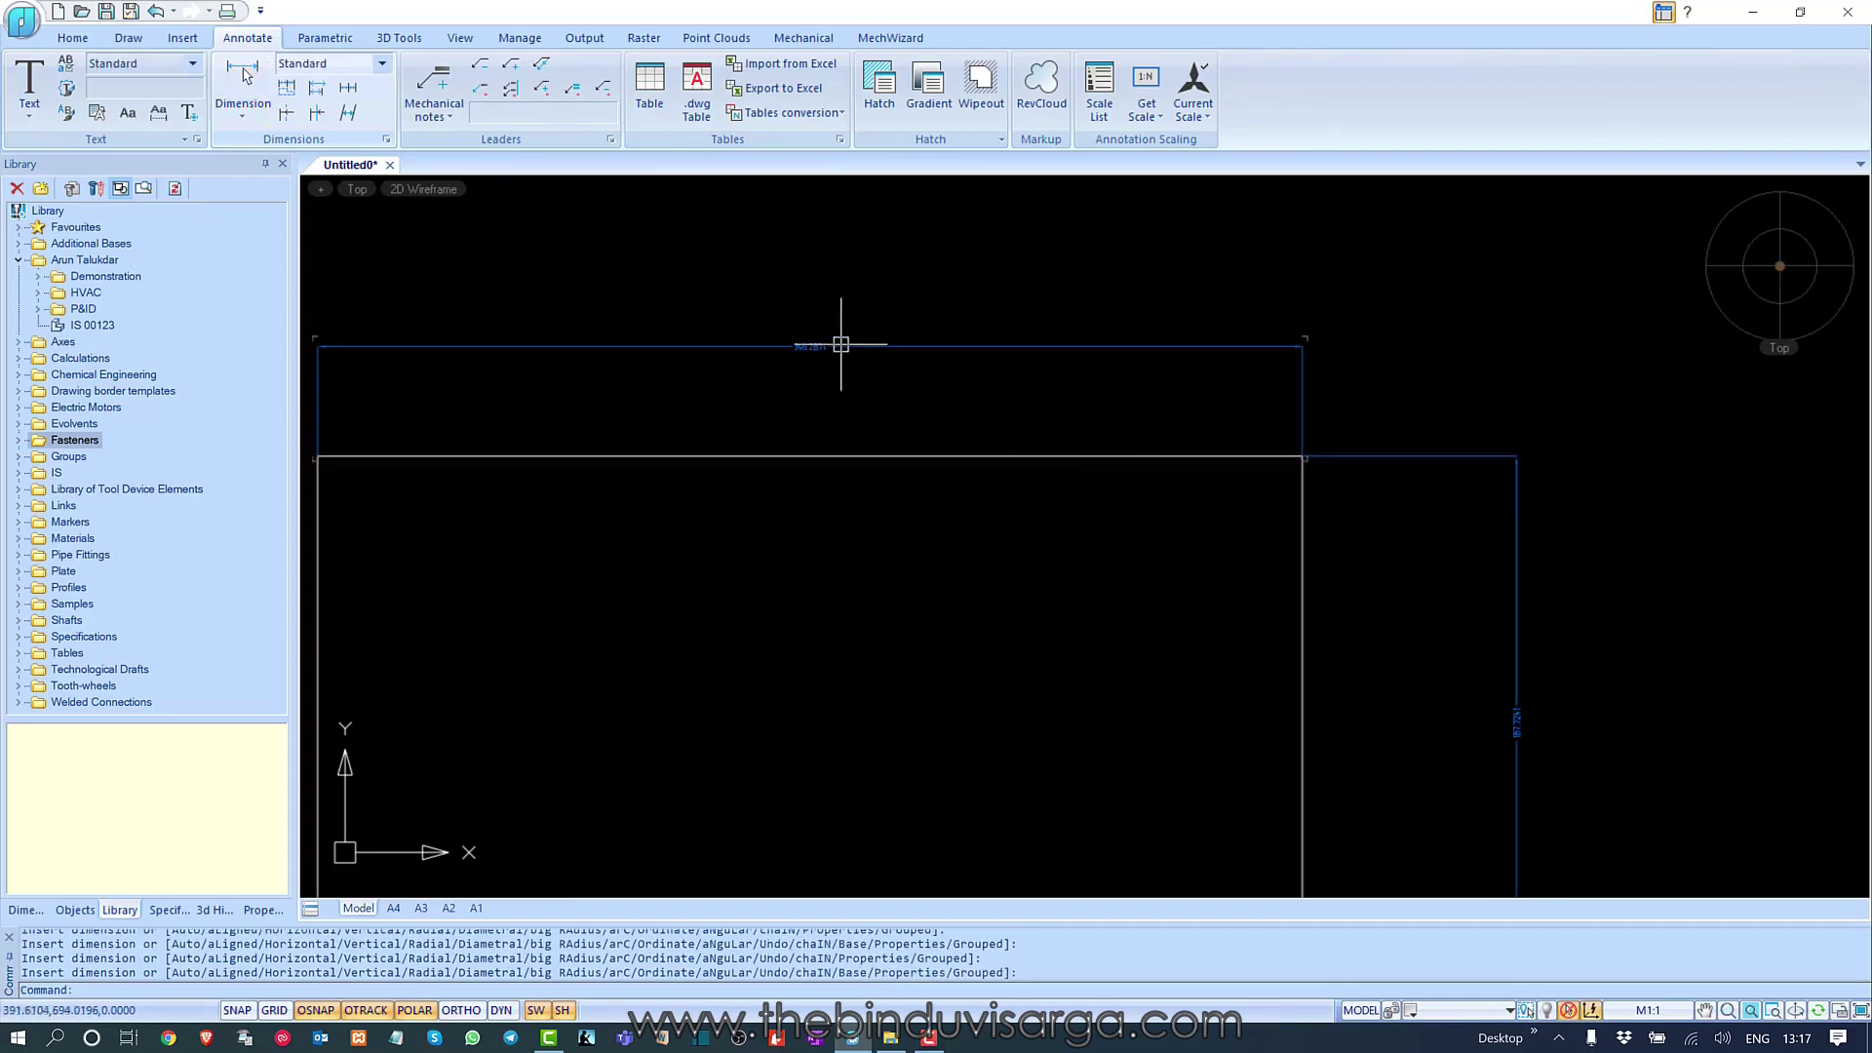
{"action": "scroll", "coordinate": [841, 344], "scroll_direction": "up", "scroll_amount": 5}
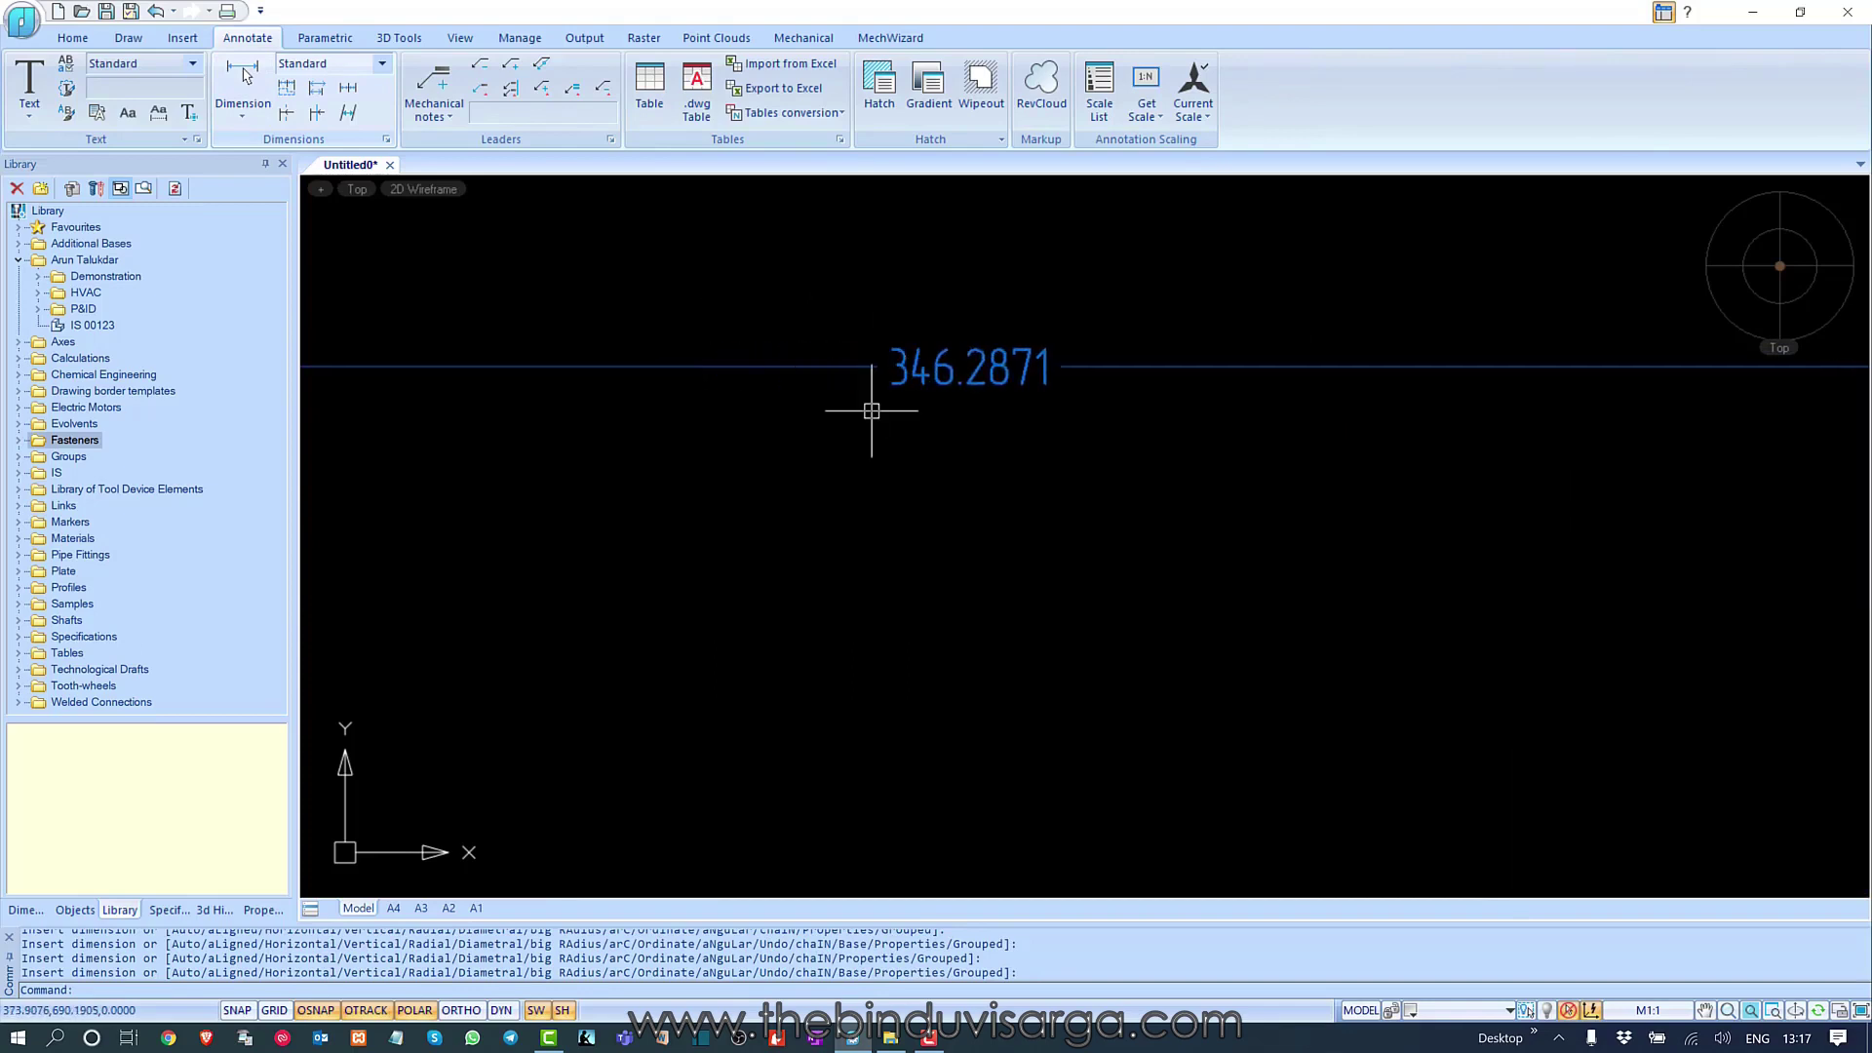
{"action": "scroll", "coordinate": [894, 380], "scroll_direction": "down", "scroll_amount": 2}
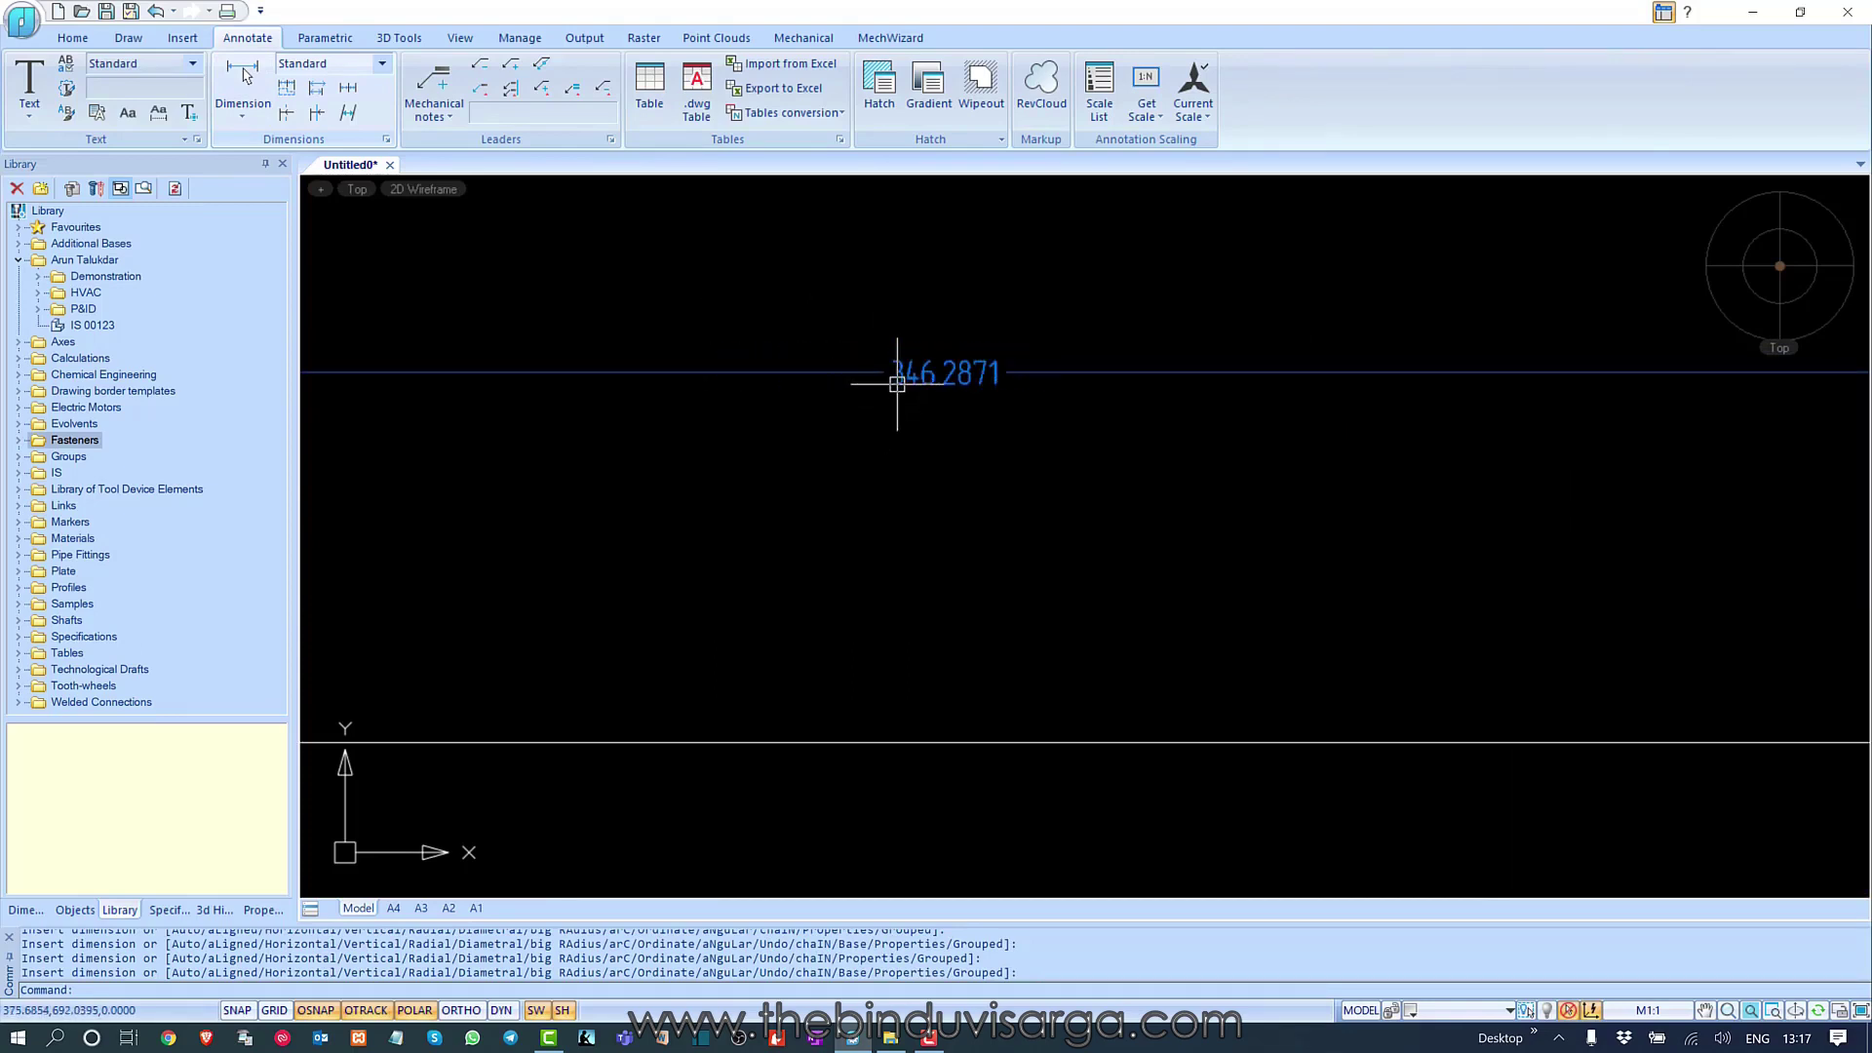
{"action": "double_click", "coordinate": [906, 377]}
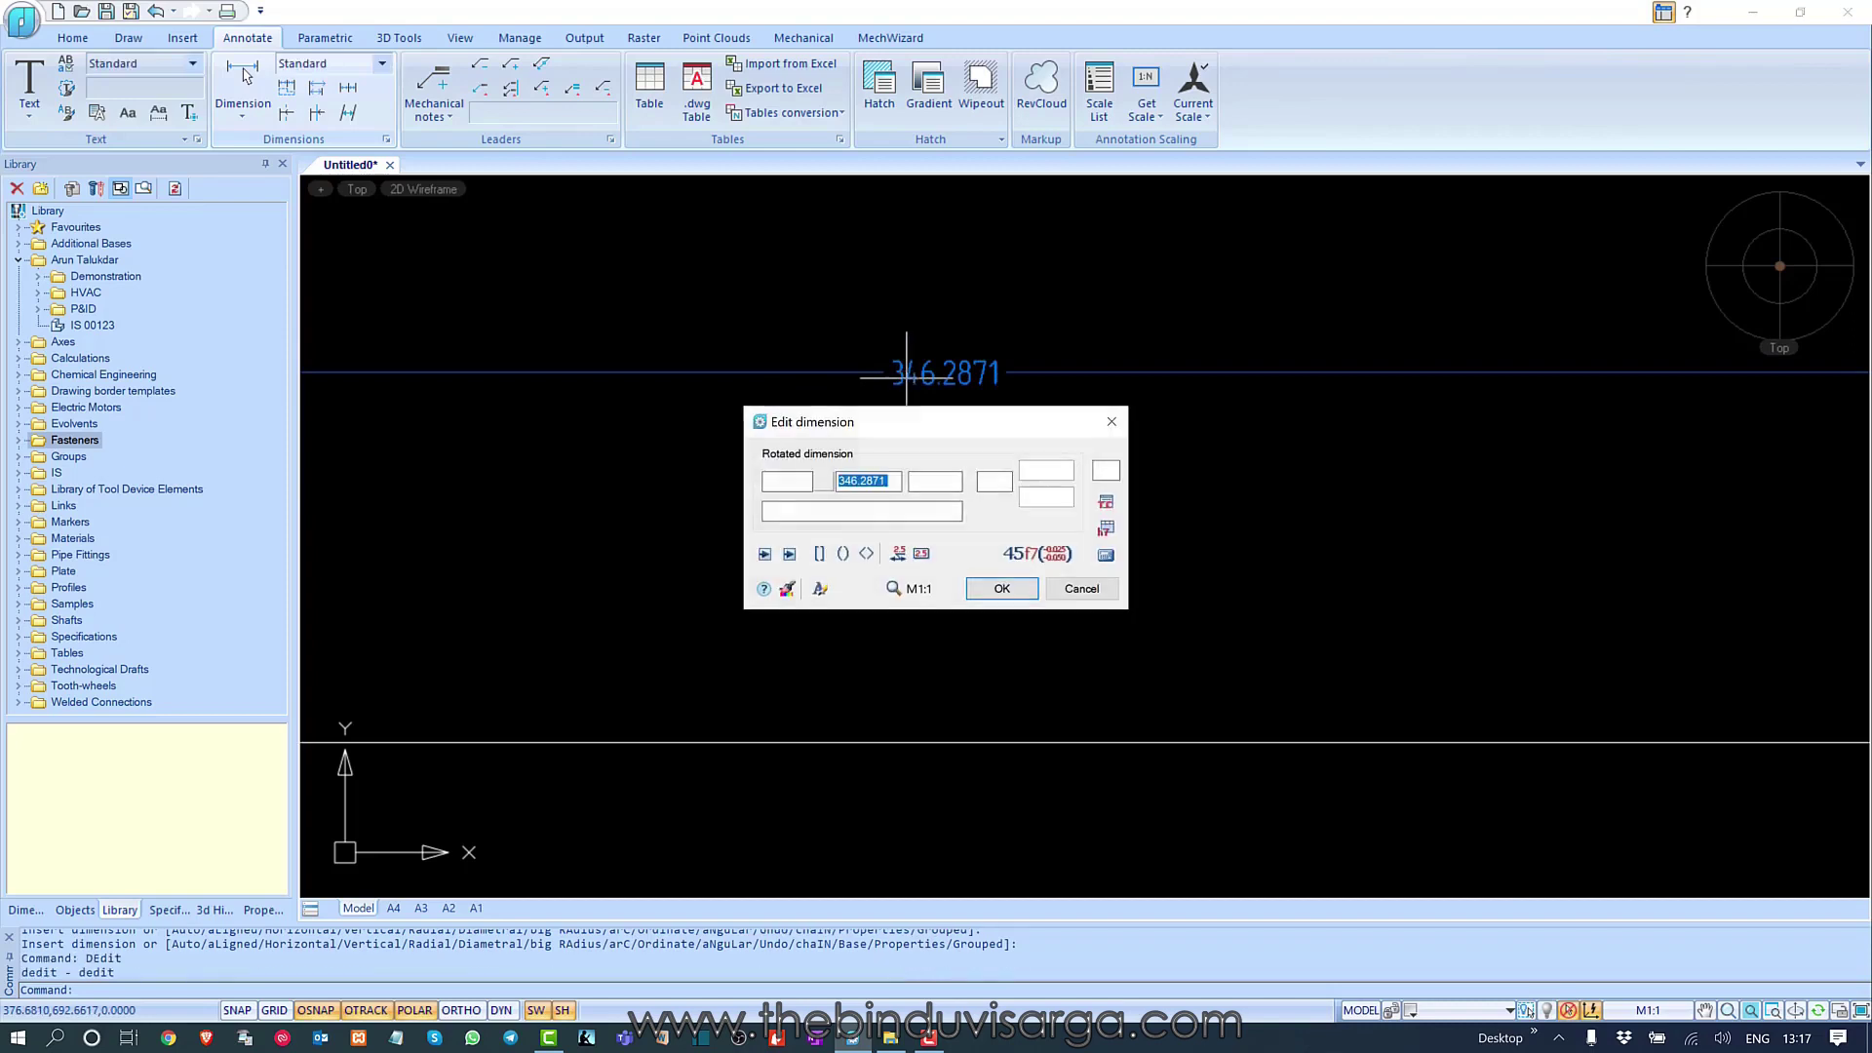
{"action": "type", "text": "L"}
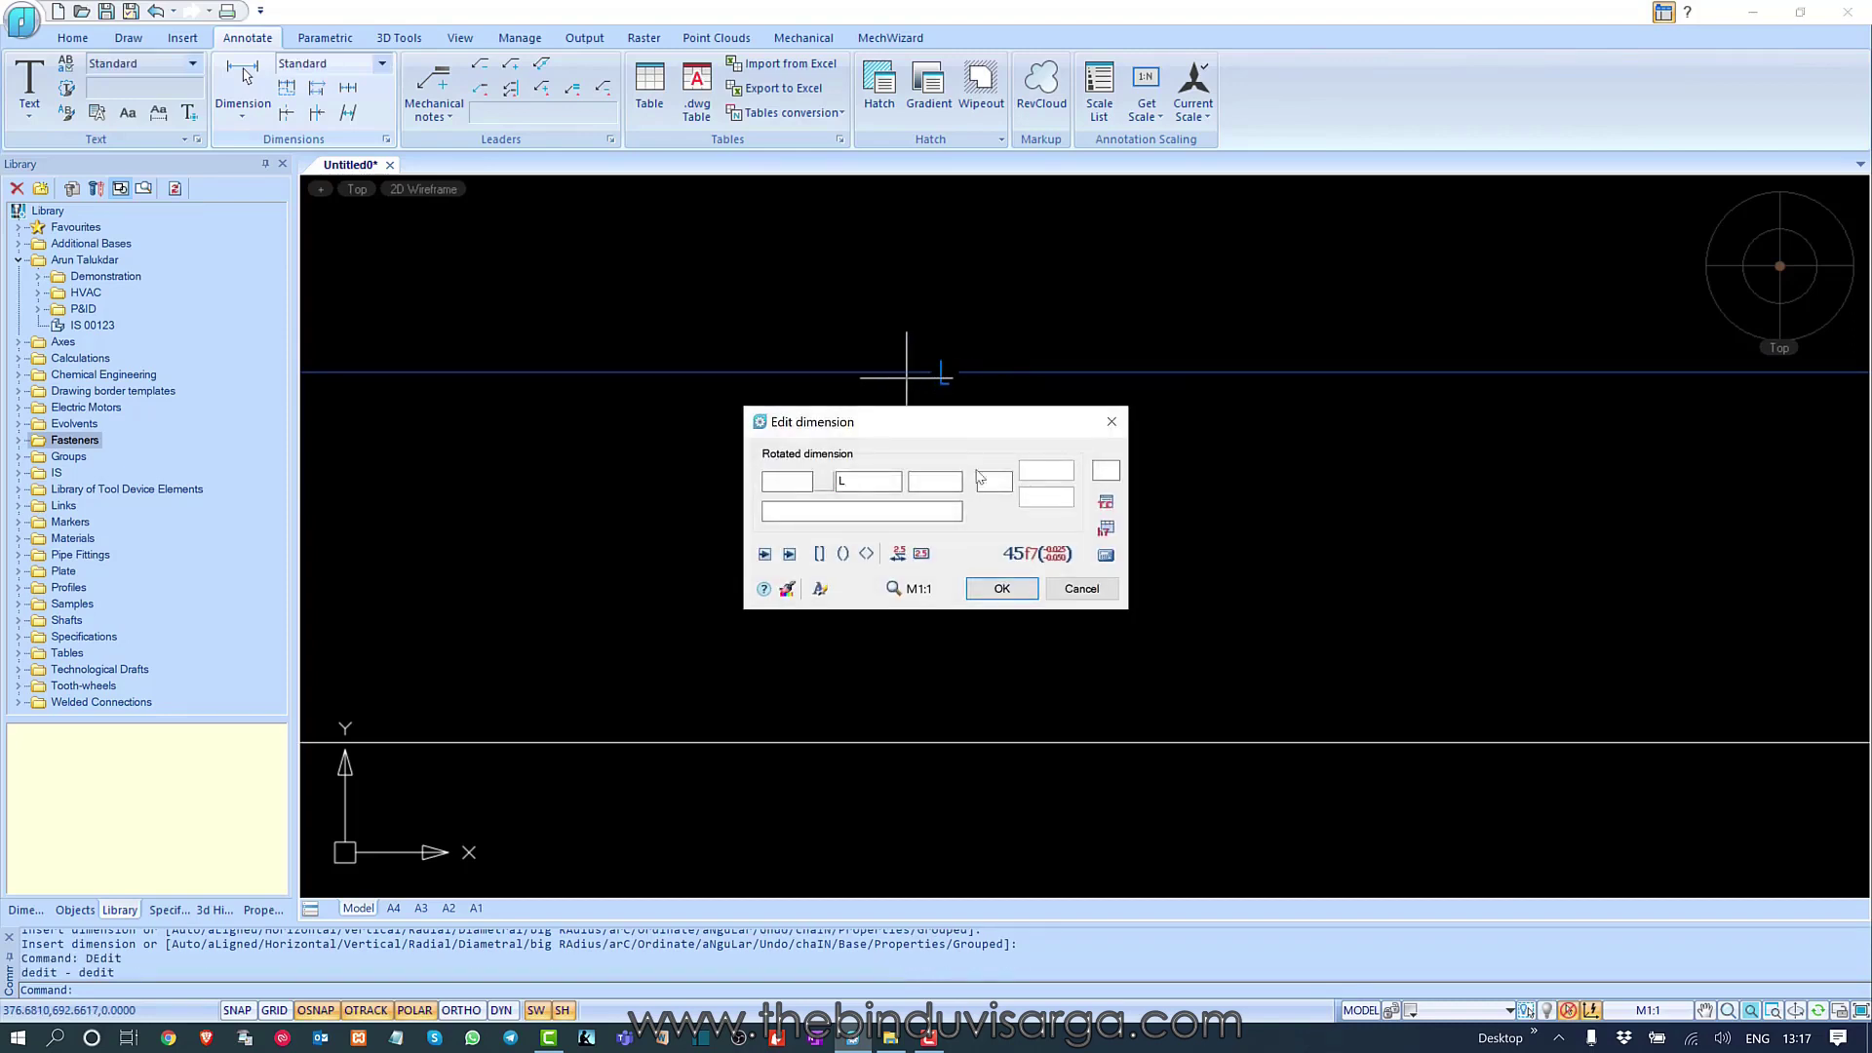
{"action": "left_click", "coordinate": [1010, 587]}
{"action": "scroll", "coordinate": [927, 409], "scroll_direction": "down", "scroll_amount": 2}
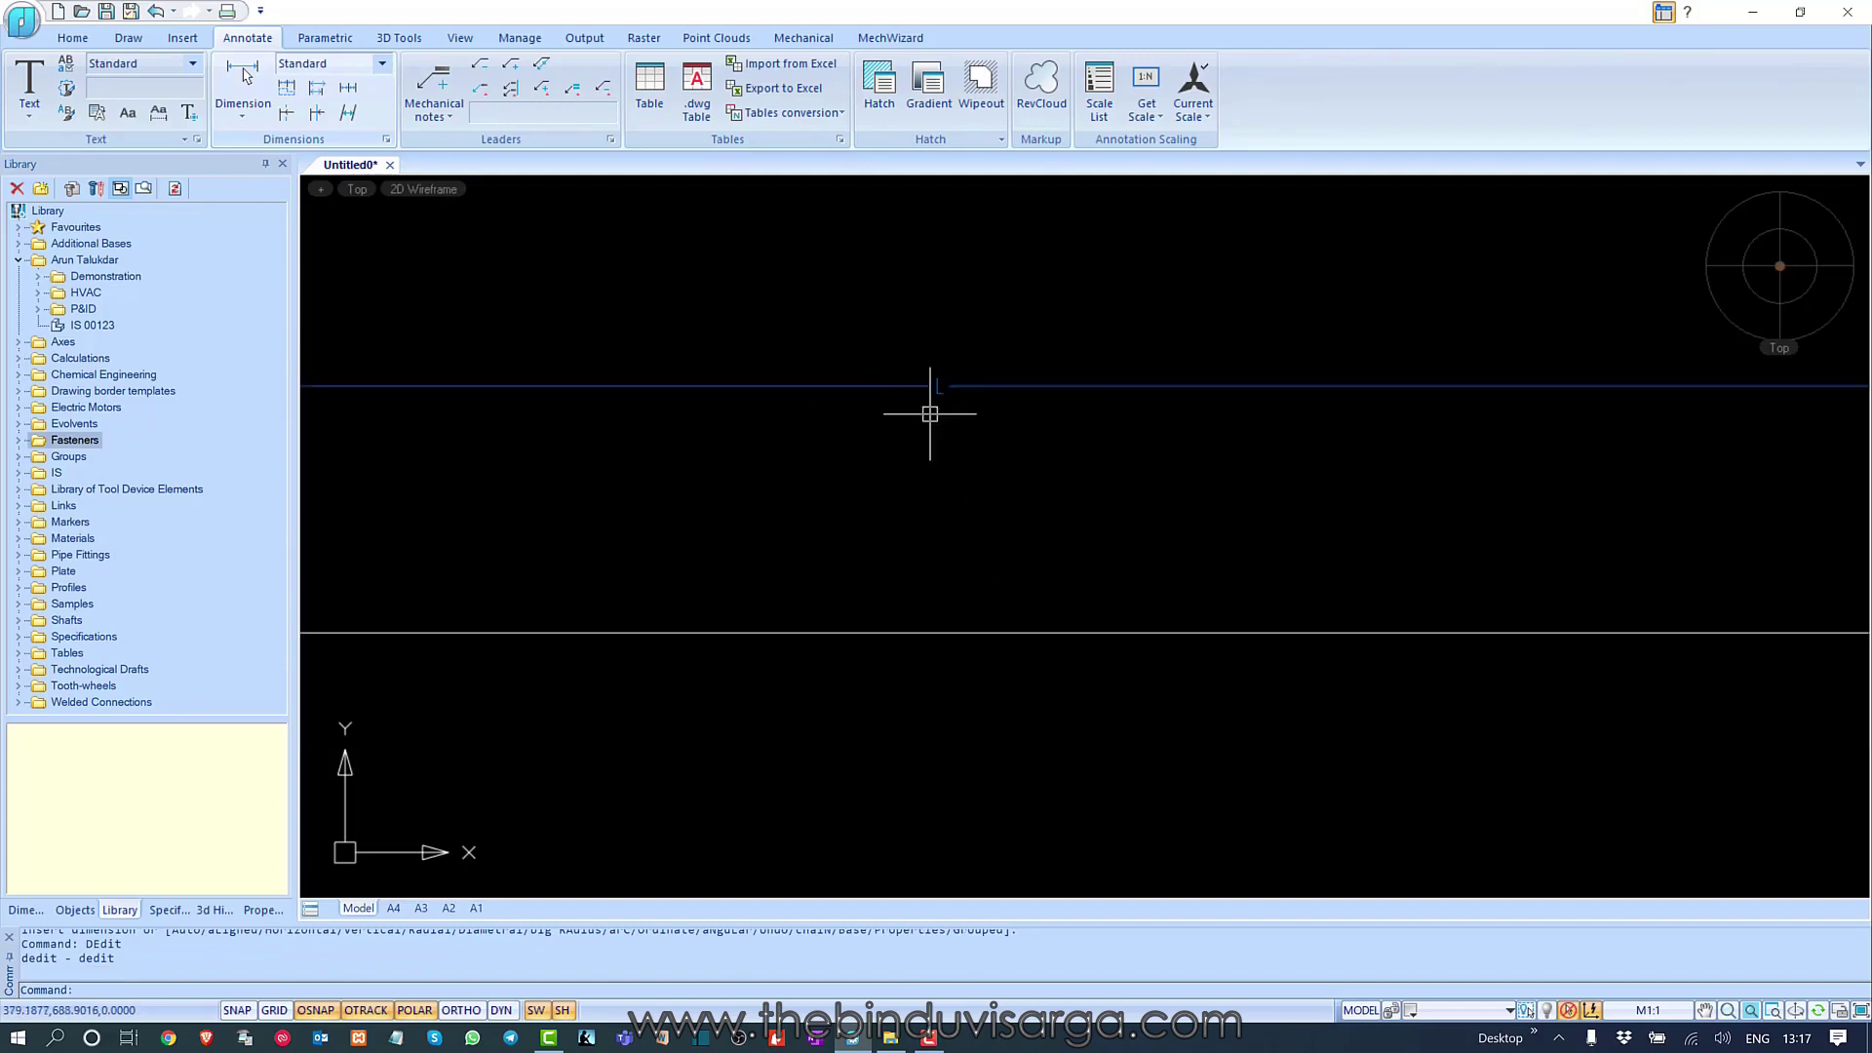
{"action": "scroll", "coordinate": [861, 353], "scroll_direction": "down", "scroll_amount": 5}
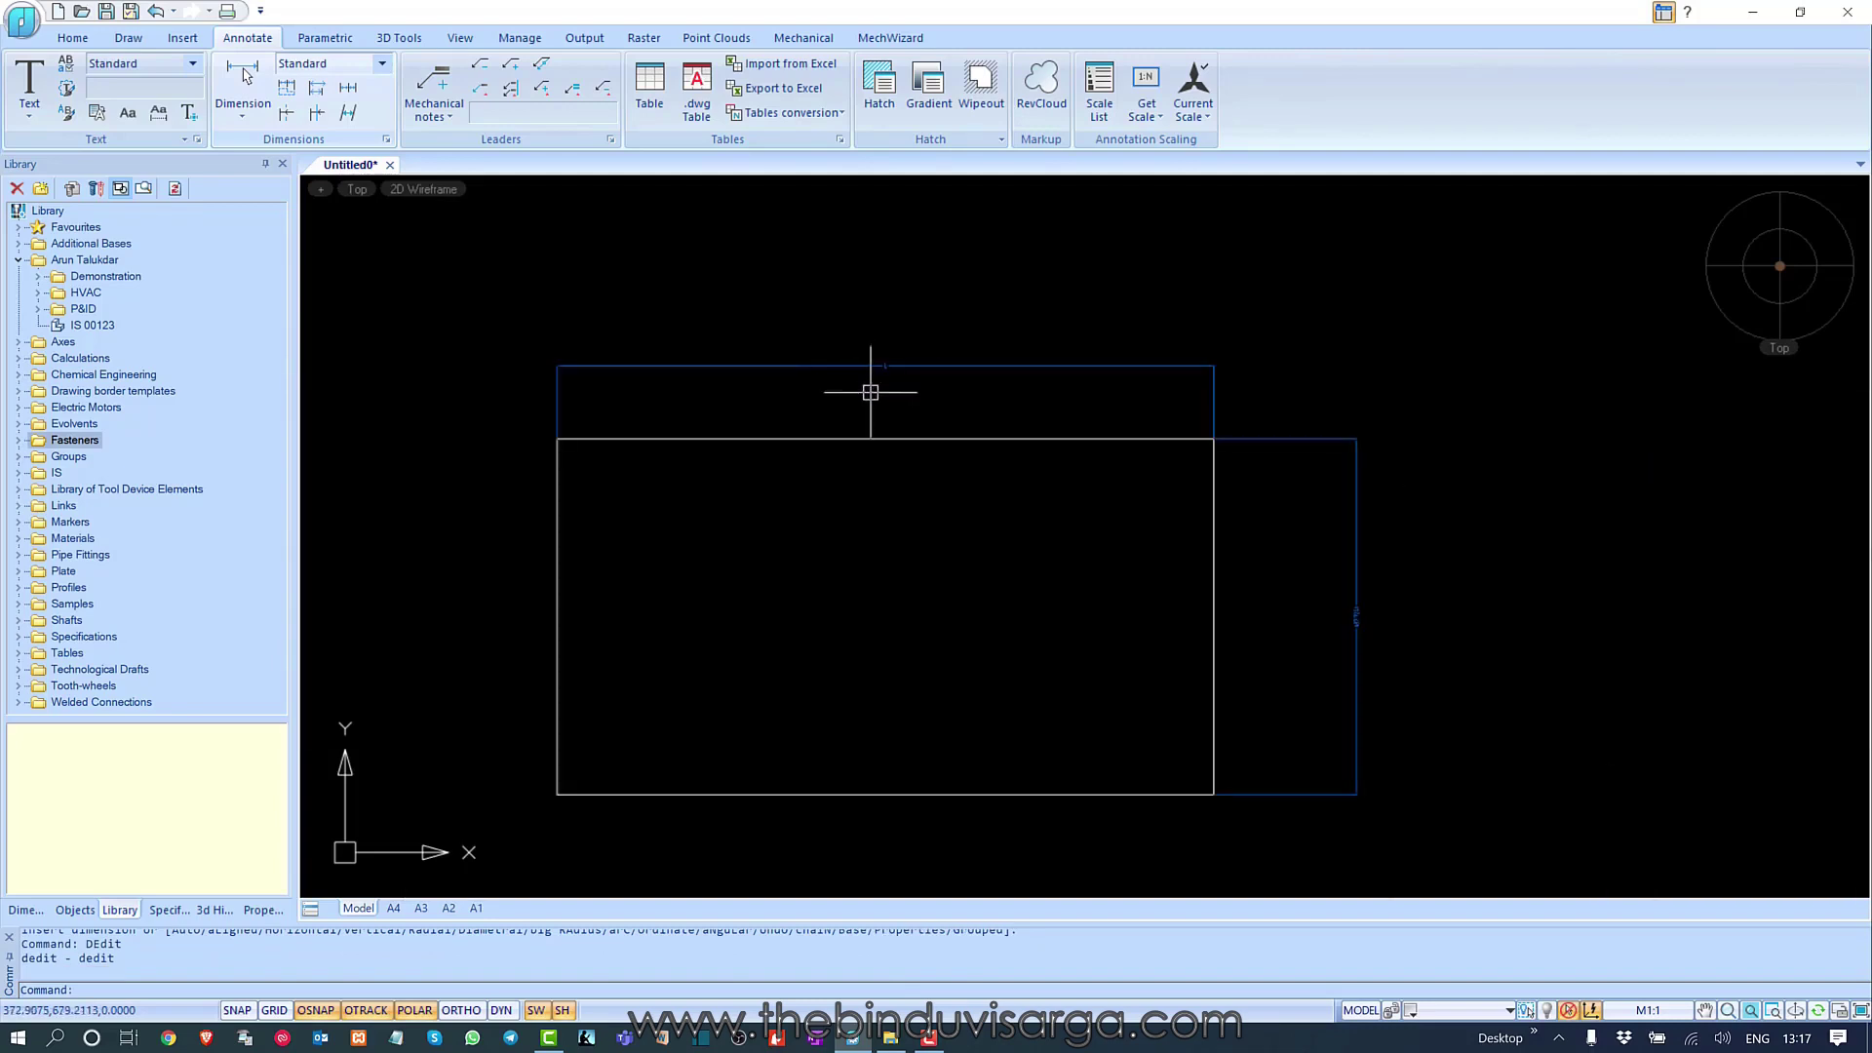
- Replace the value of the rectangle's height dimension with the parameter name W
{"action": "middle_click_drag", "start_coordinate": [967, 569], "coordinate": [932, 469]}
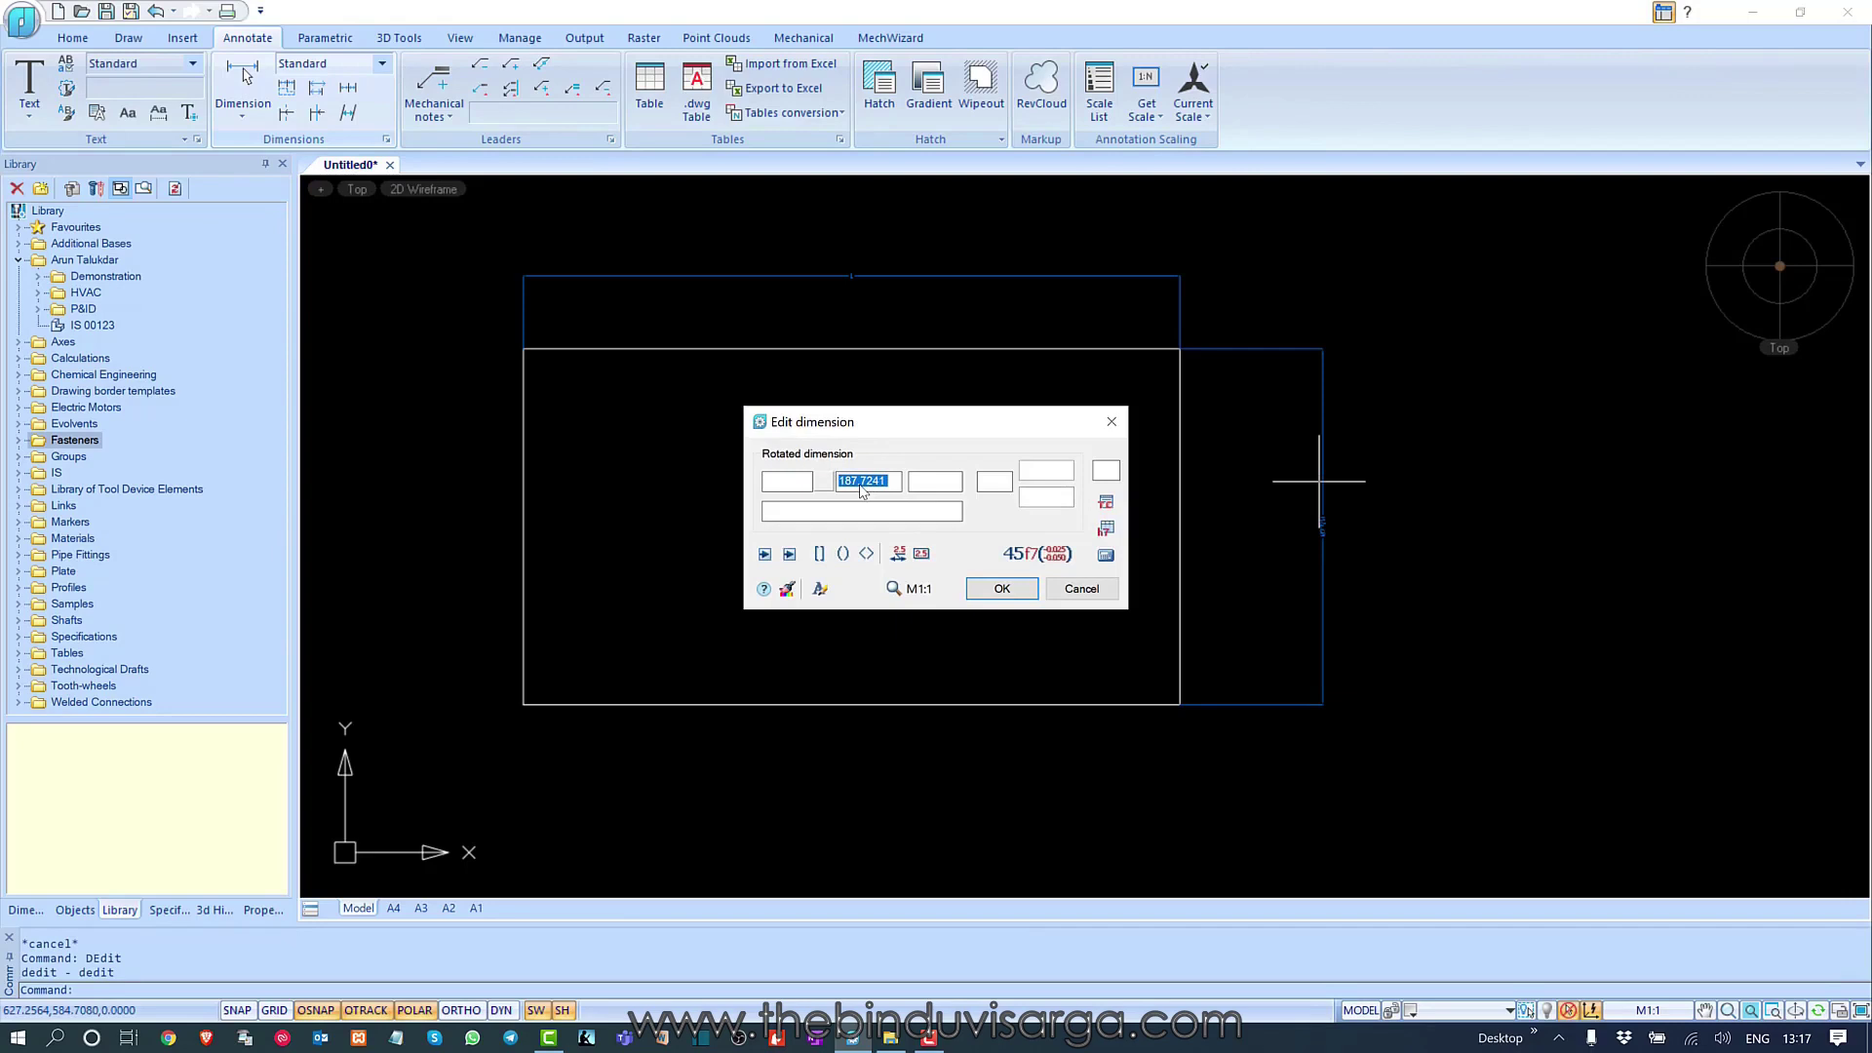
{"action": "type", "text": "W"}
{"action": "left_click", "coordinate": [992, 589]}
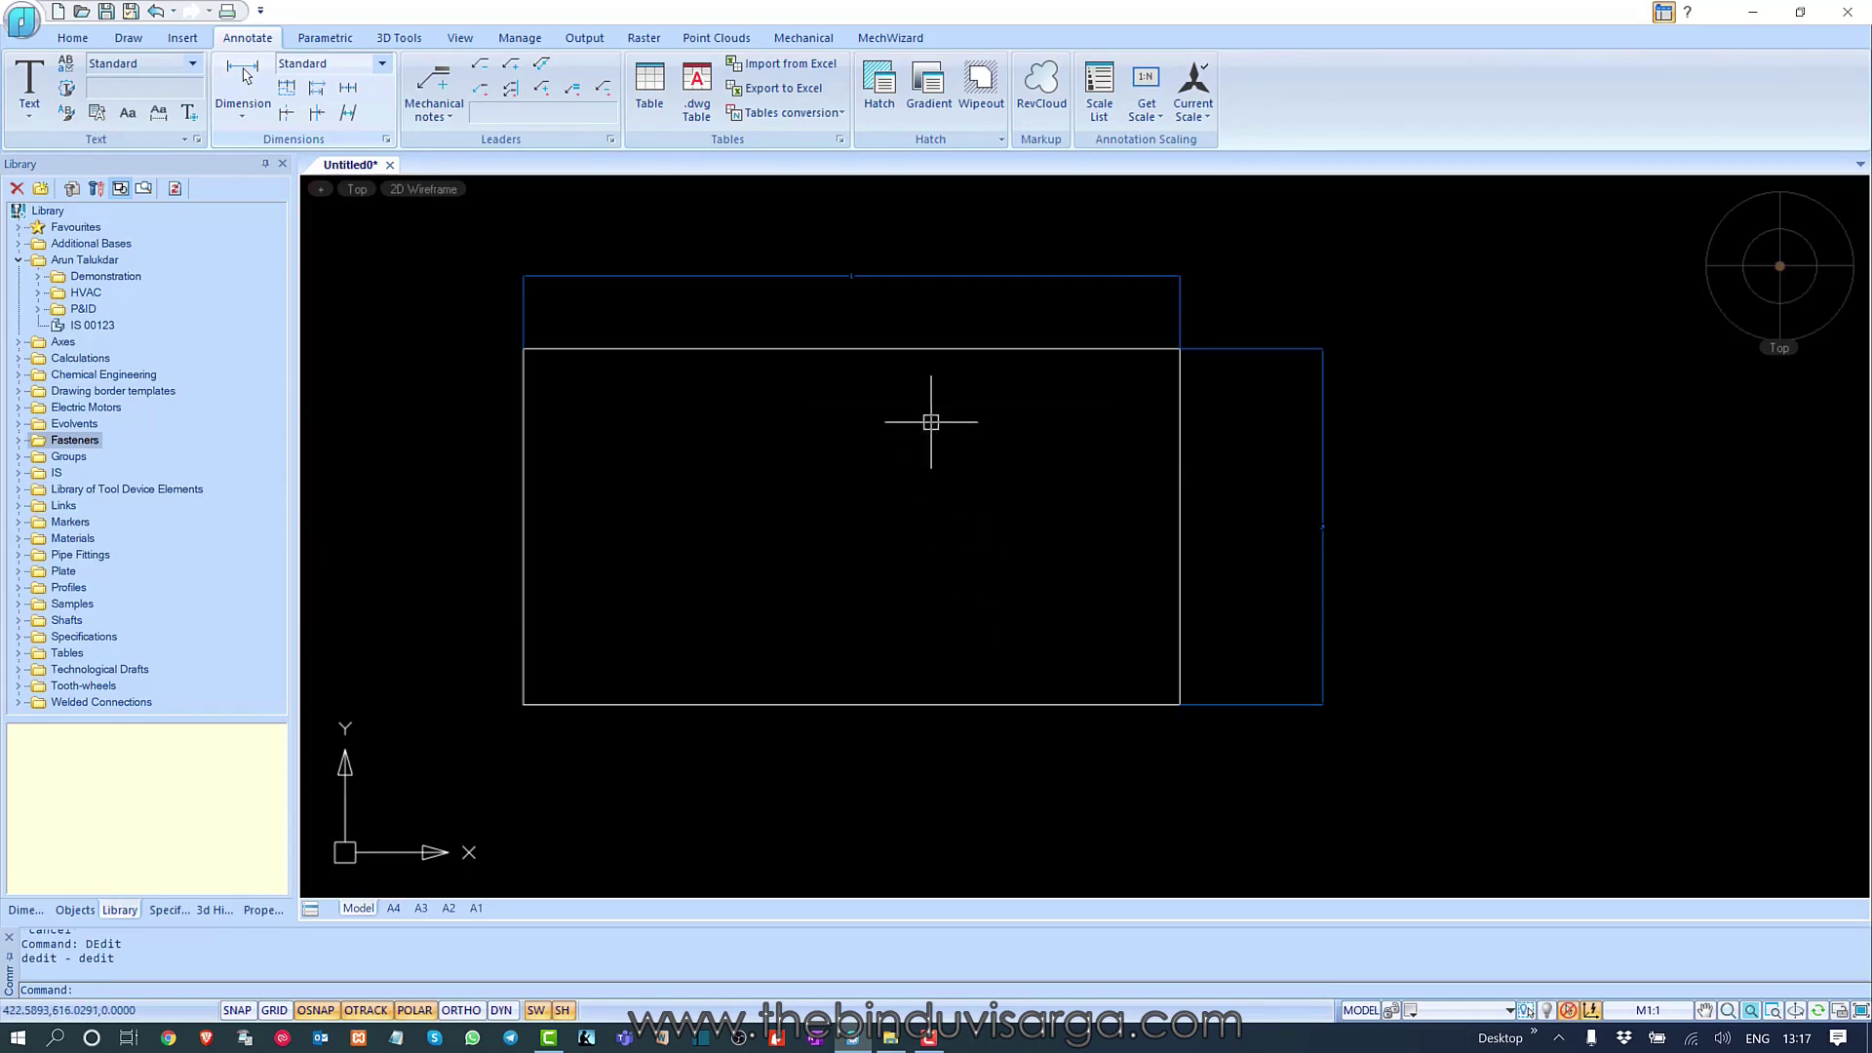
- Open the ScriptMaster object editor and move its window aside so it covers less of the rectangle
{"action": "middle_click_drag", "start_coordinate": [929, 421], "coordinate": [968, 481]}
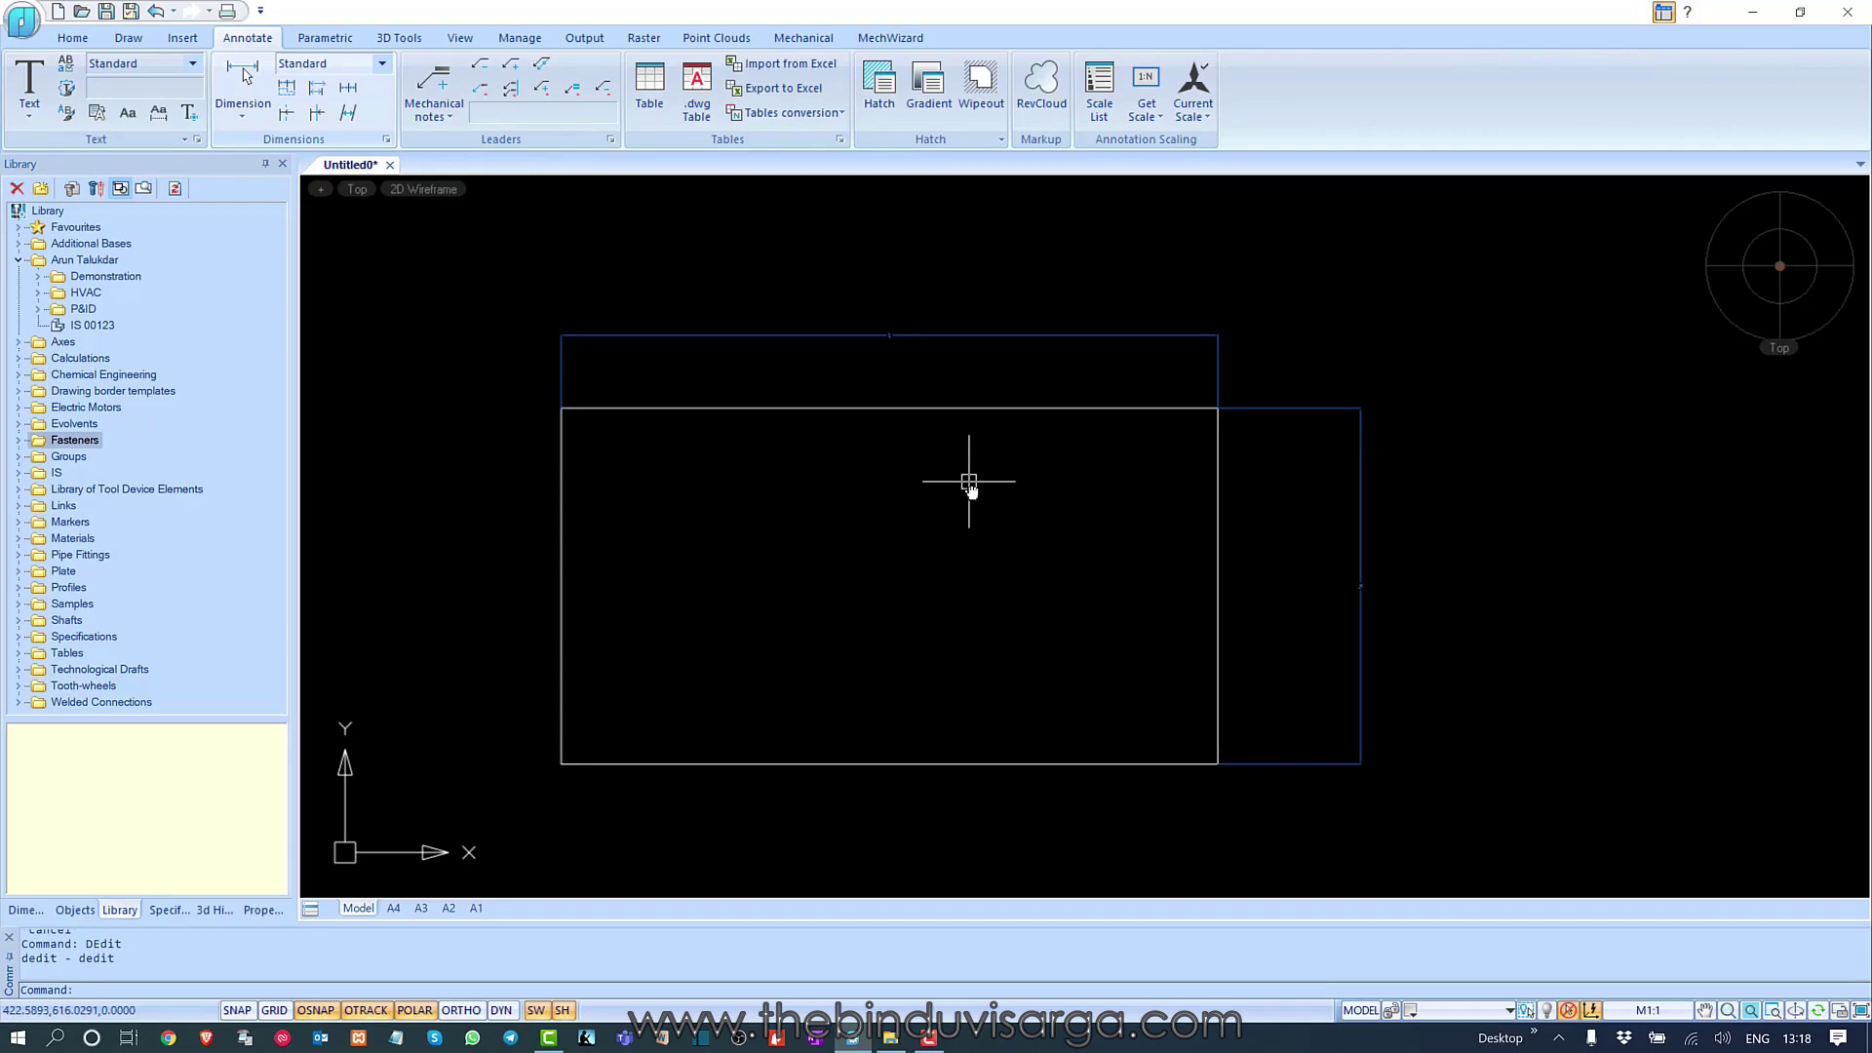
{"action": "middle_click_drag", "start_coordinate": [971, 477], "coordinate": [958, 449]}
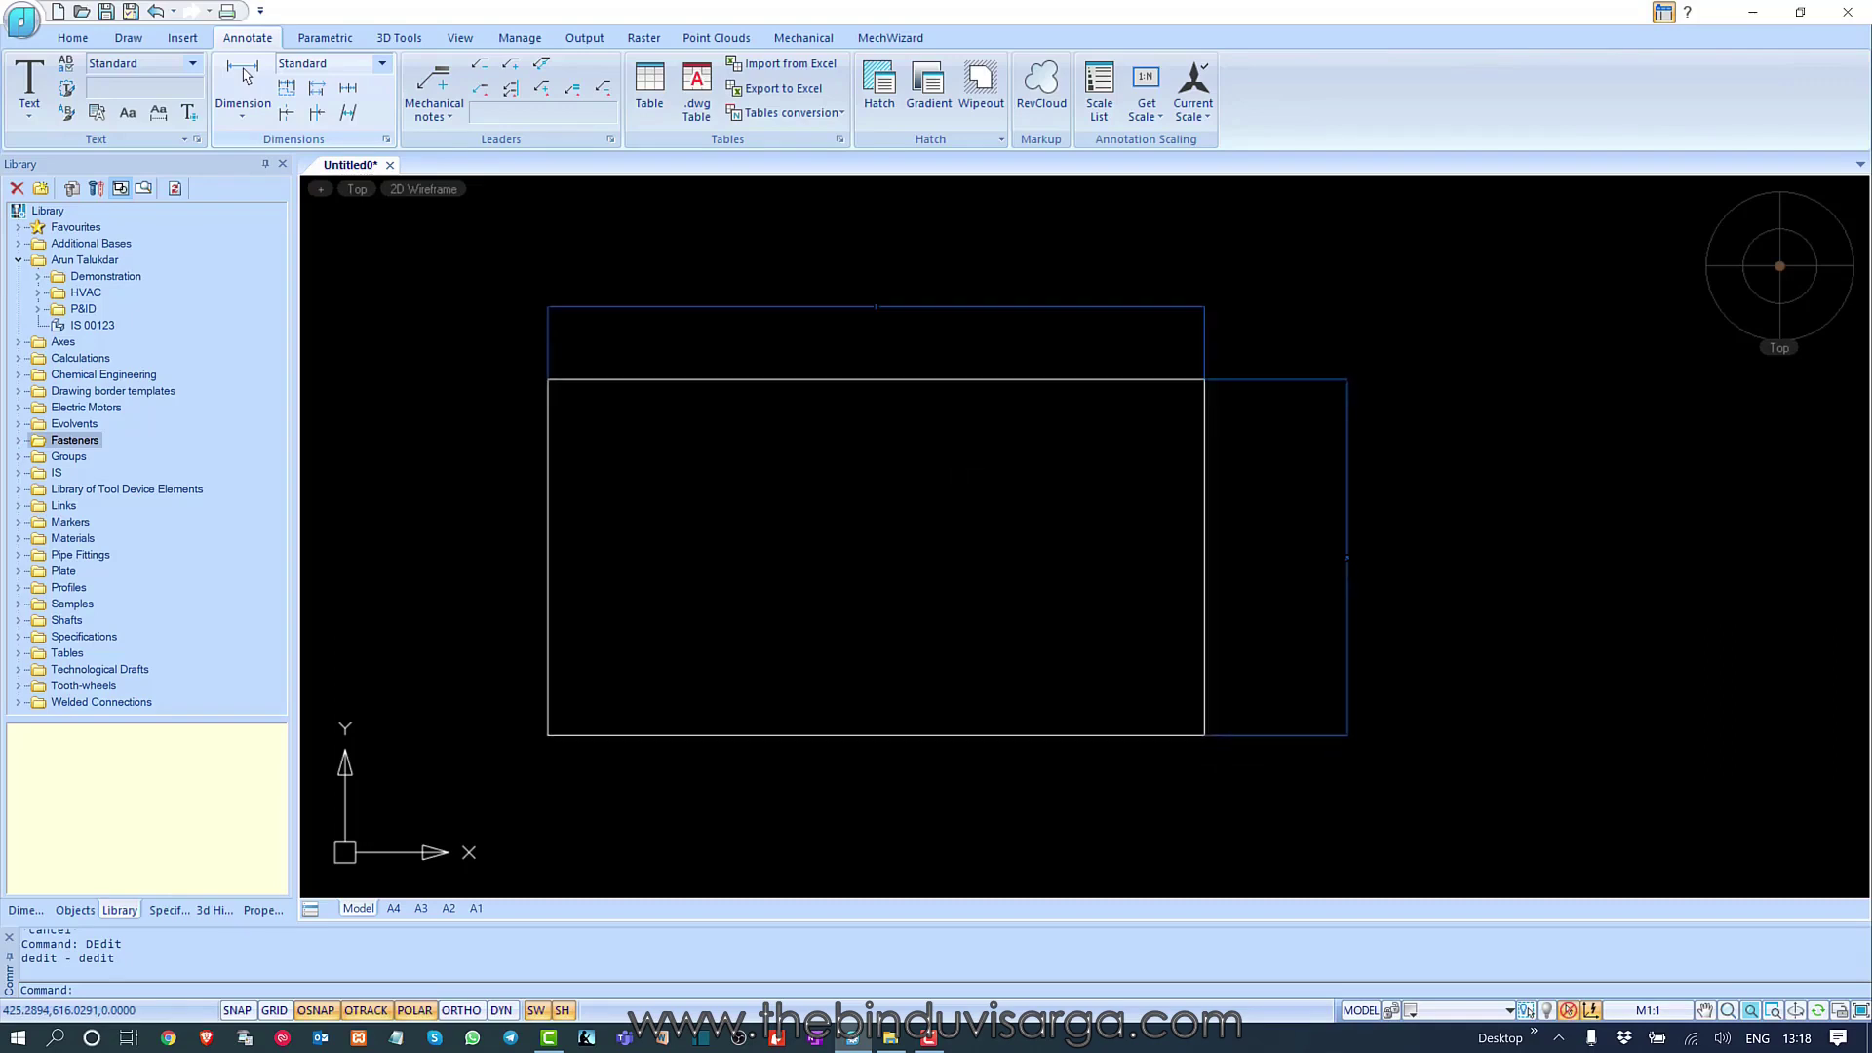
{"action": "left_click", "coordinate": [891, 38]}
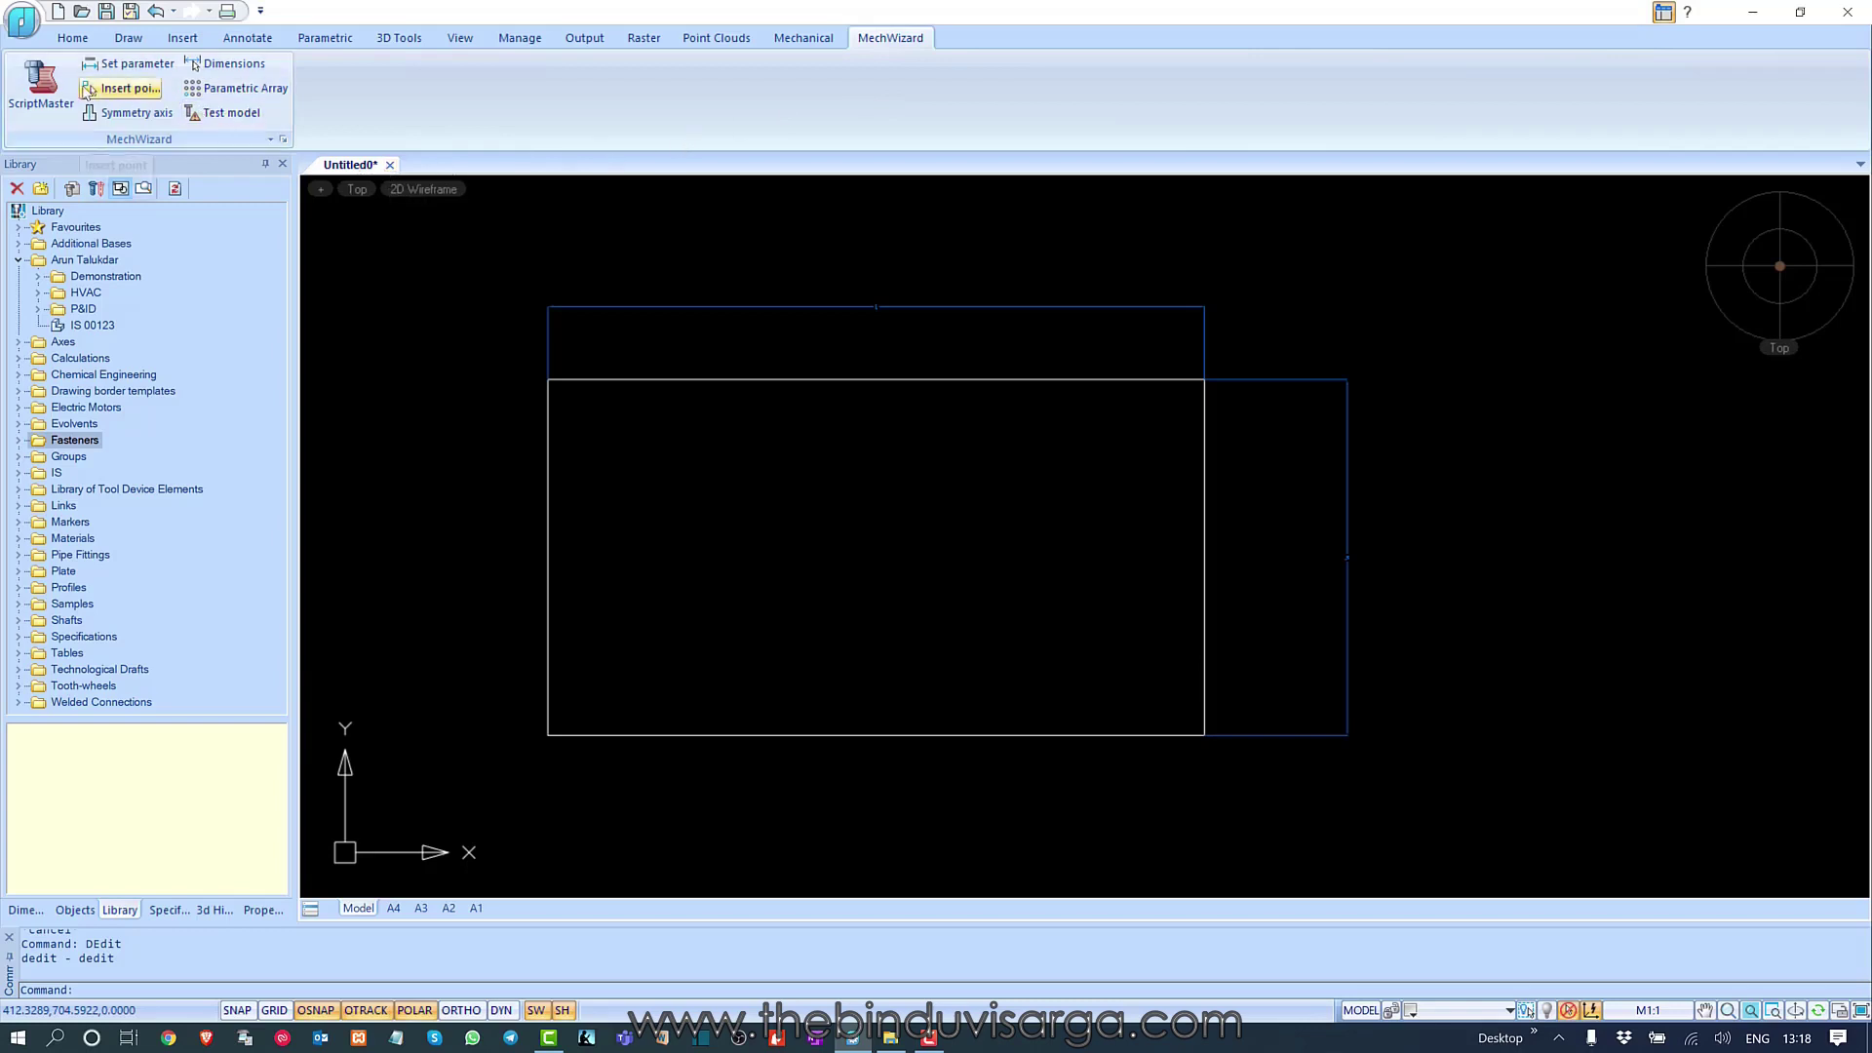
{"action": "left_click", "coordinate": [53, 98]}
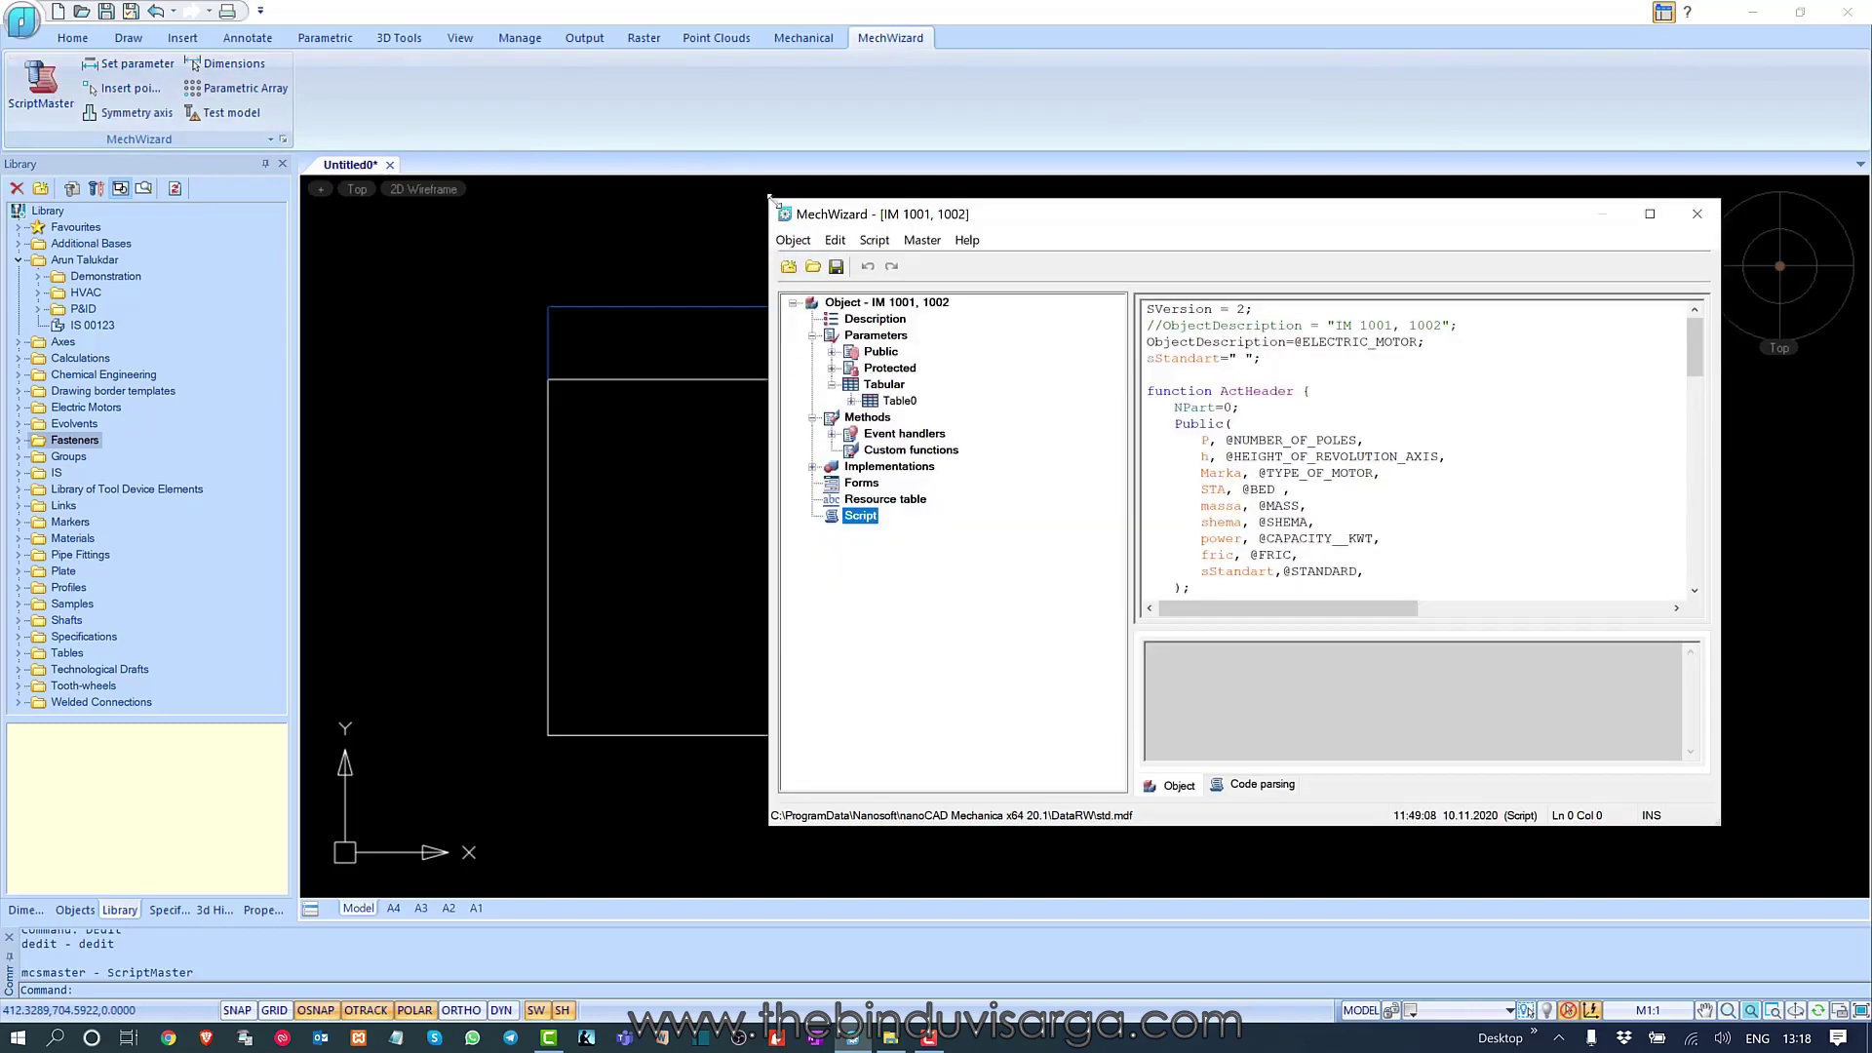
{"action": "mouse_move", "coordinate": [770, 195]}
{"action": "left_mouse_down"}
{"action": "mouse_move", "coordinate": [795, 196]}
{"action": "mouse_move", "coordinate": [733, 198]}
{"action": "left_mouse_up"}
{"action": "left_click_drag", "start_coordinate": [1197, 221], "coordinate": [1314, 105]}
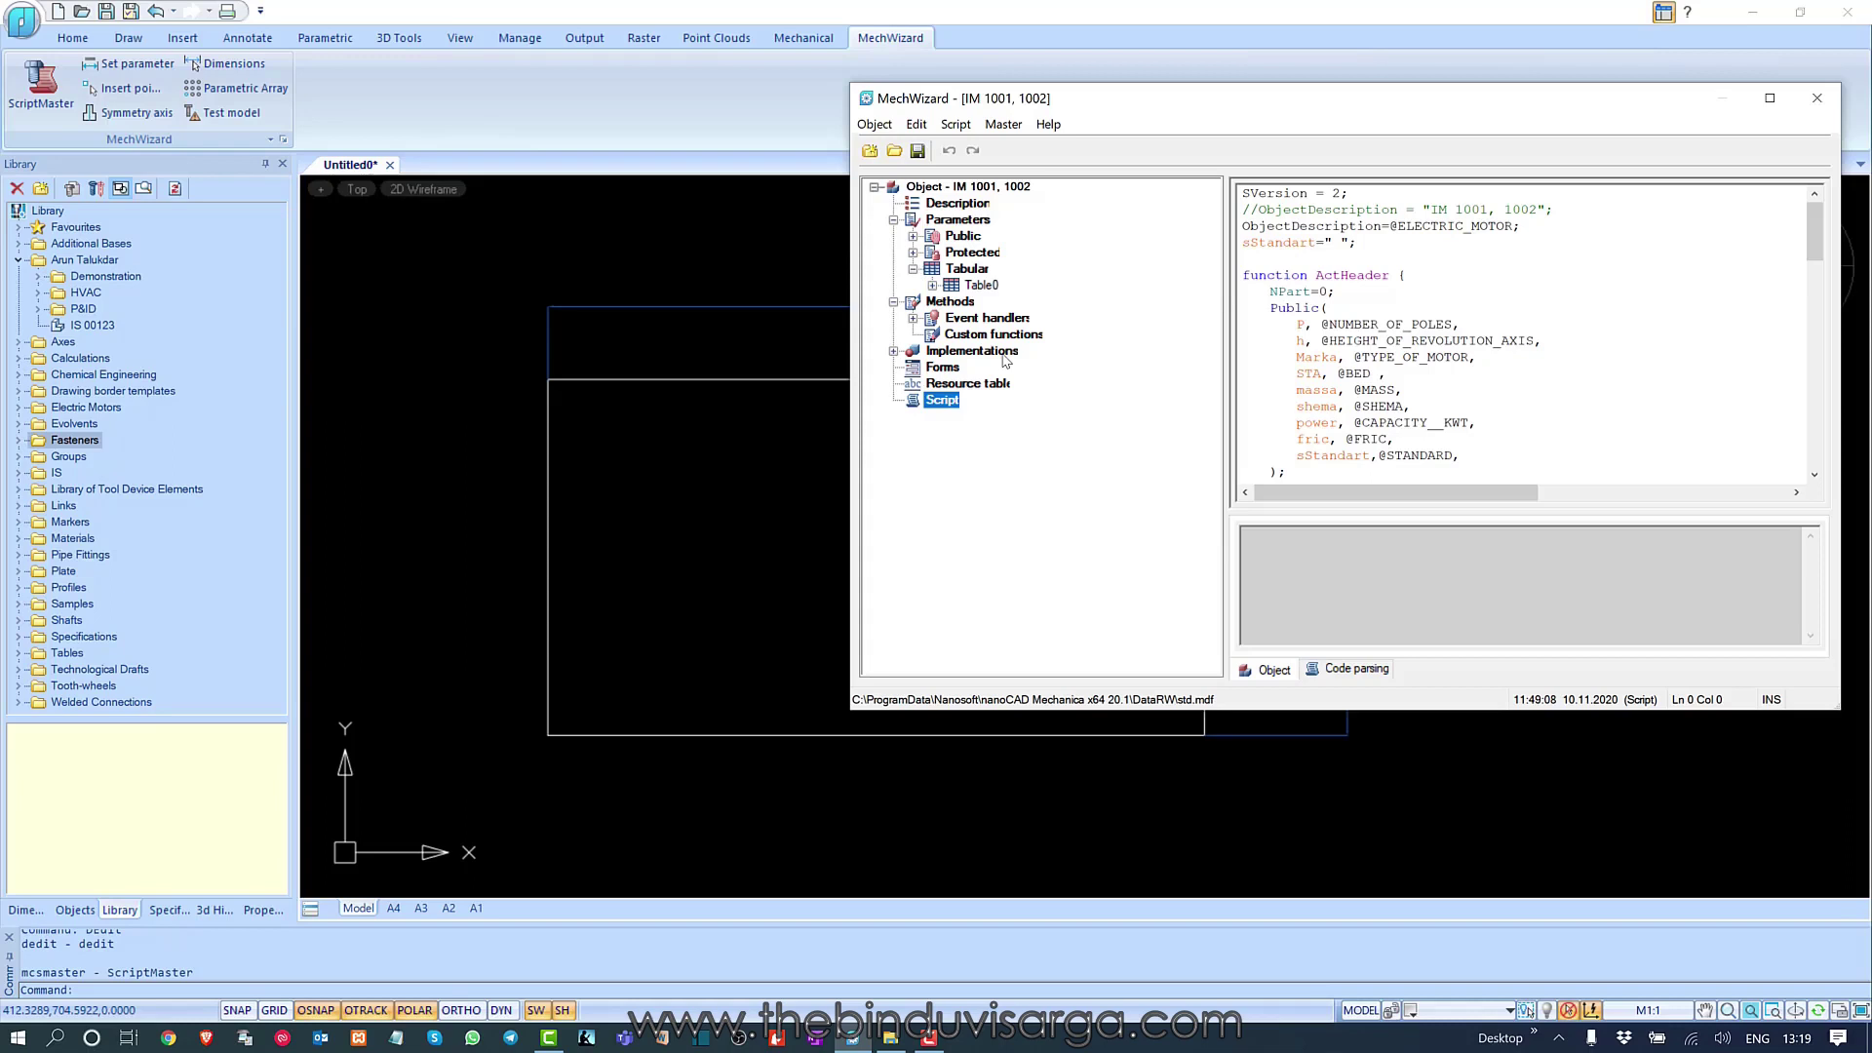
- Start a new MechWizard object and choose the personal user-named library folder as its storage location
{"action": "left_click", "coordinate": [877, 126]}
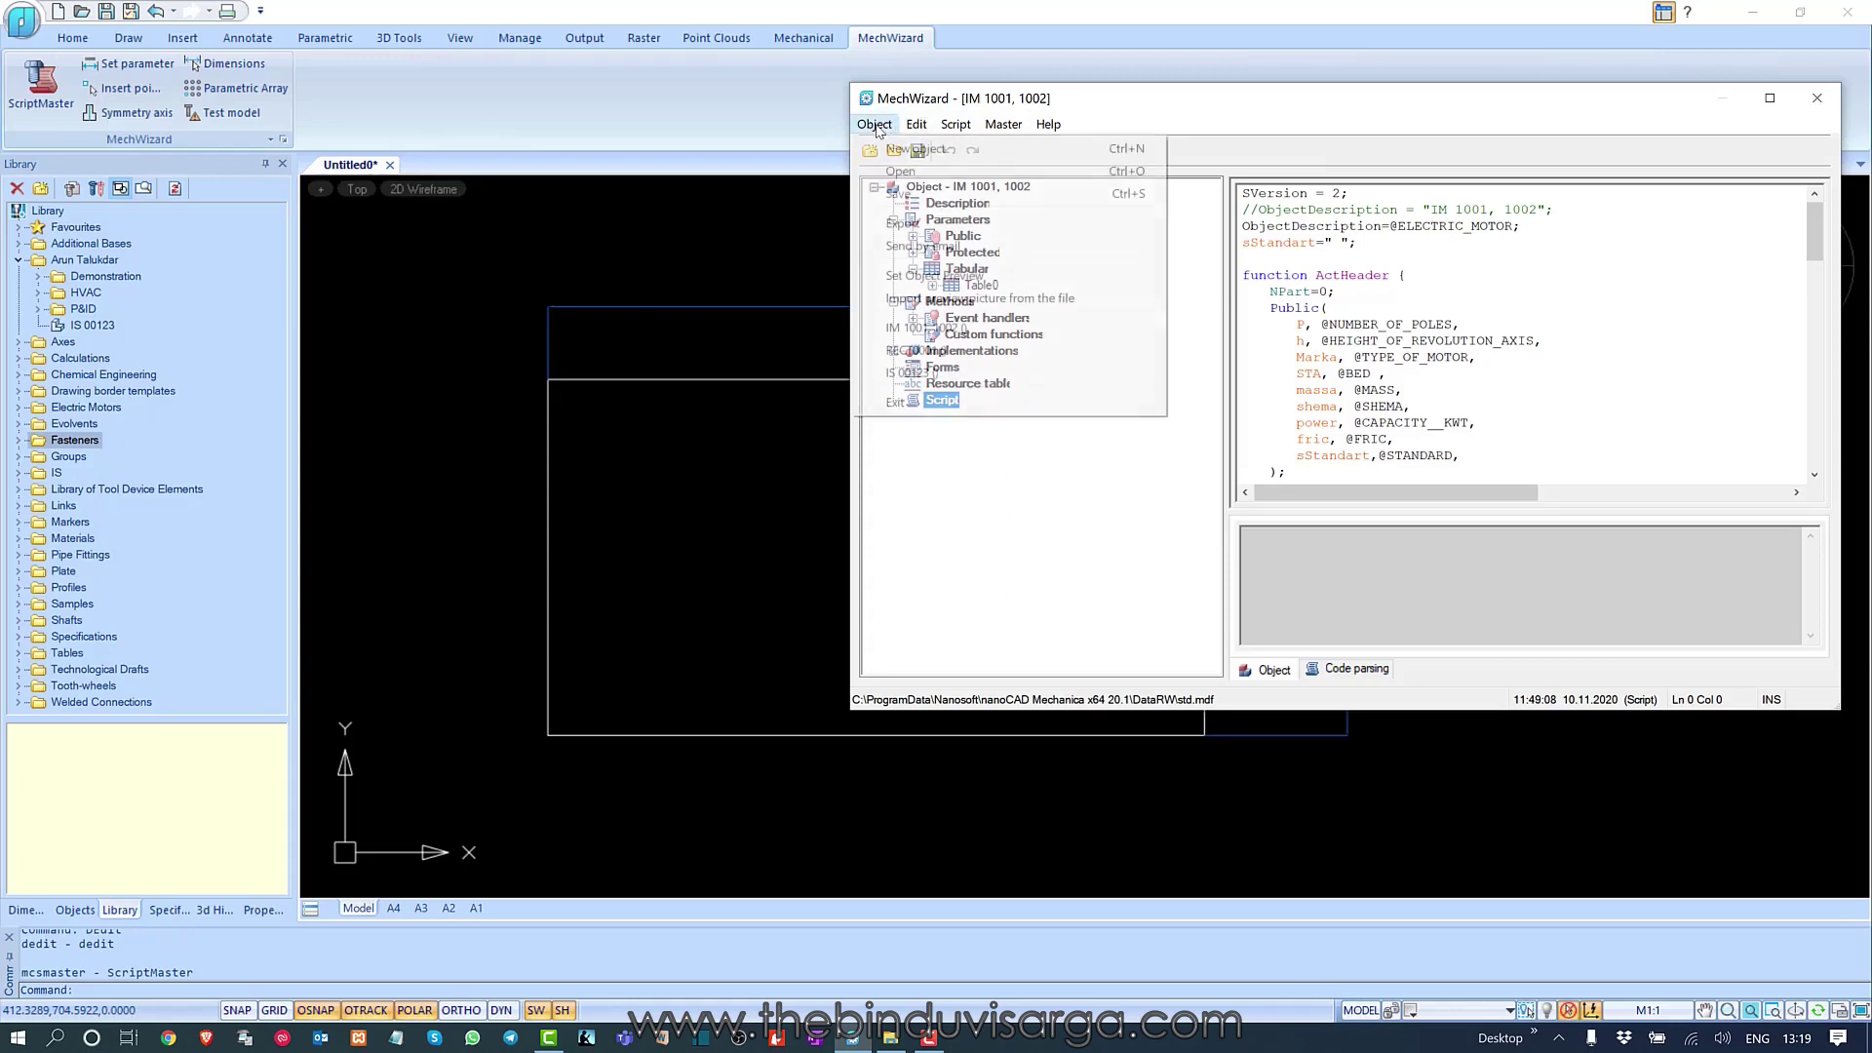
{"action": "left_click", "coordinate": [932, 152]}
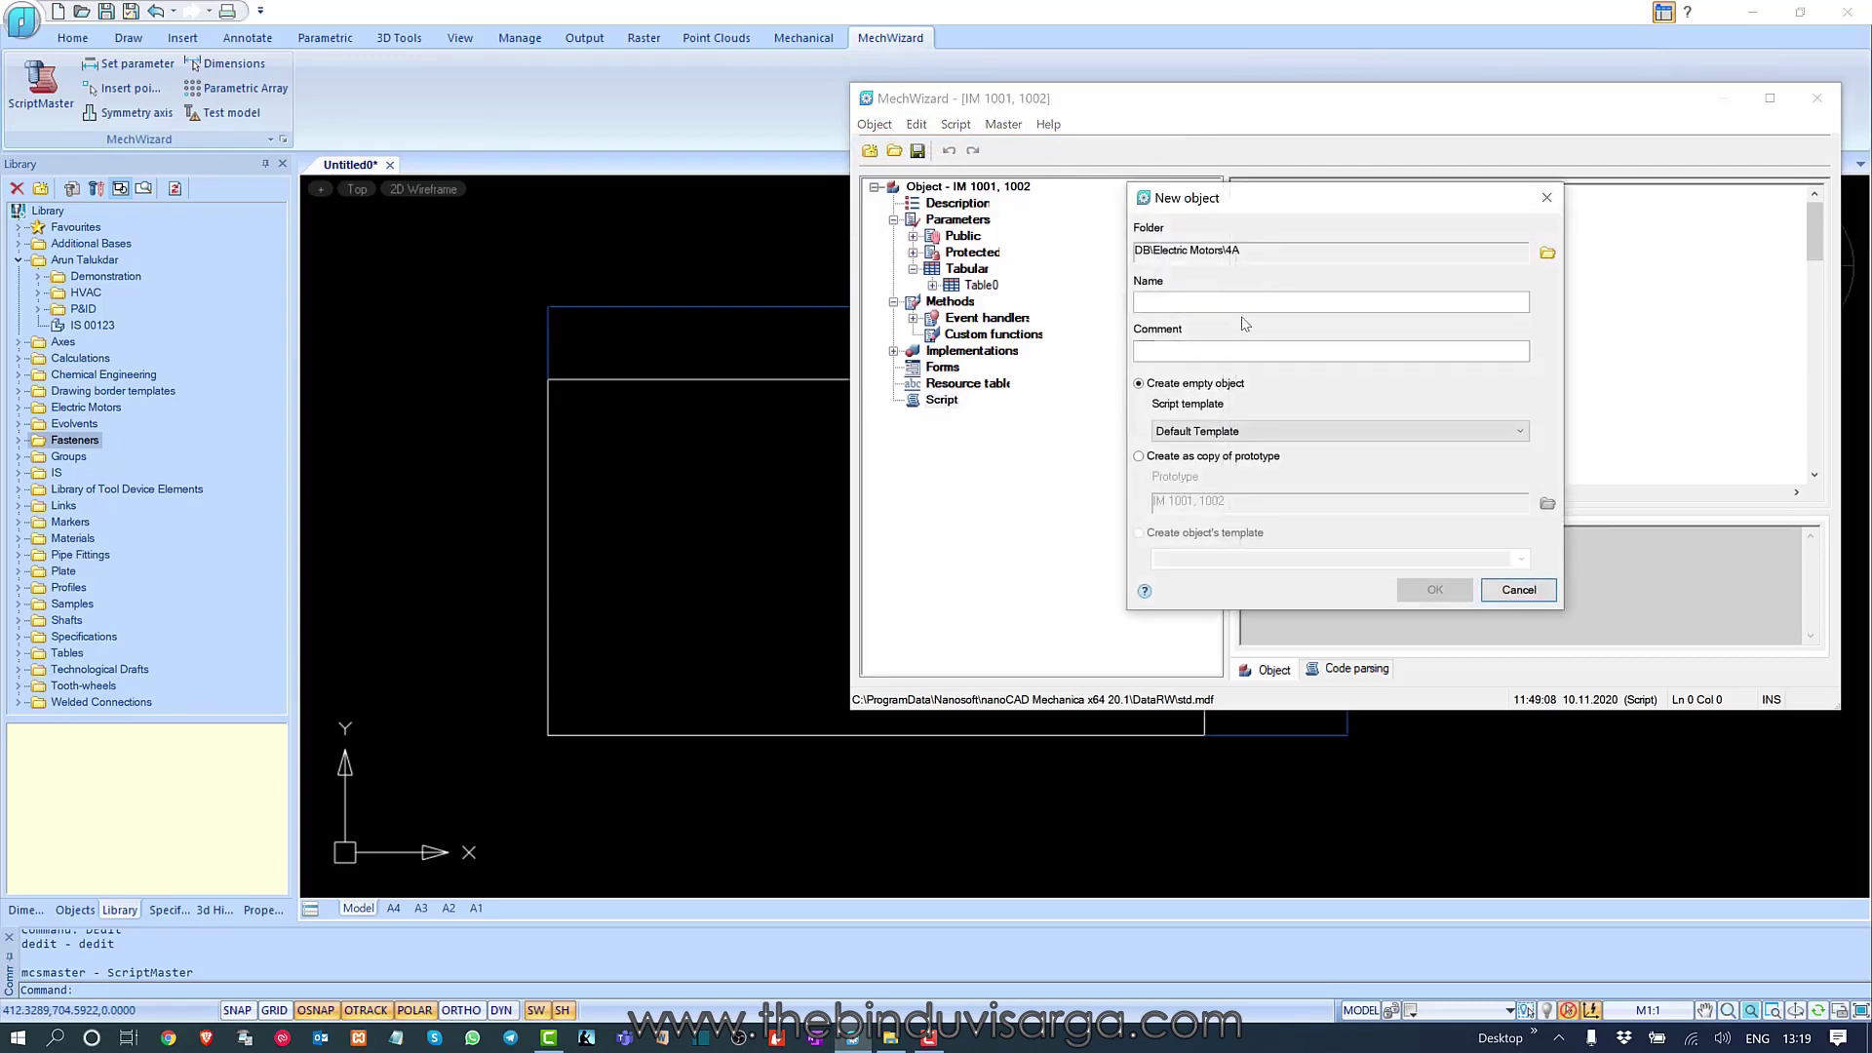
{"action": "left_click_drag", "start_coordinate": [1255, 211], "coordinate": [1111, 247]}
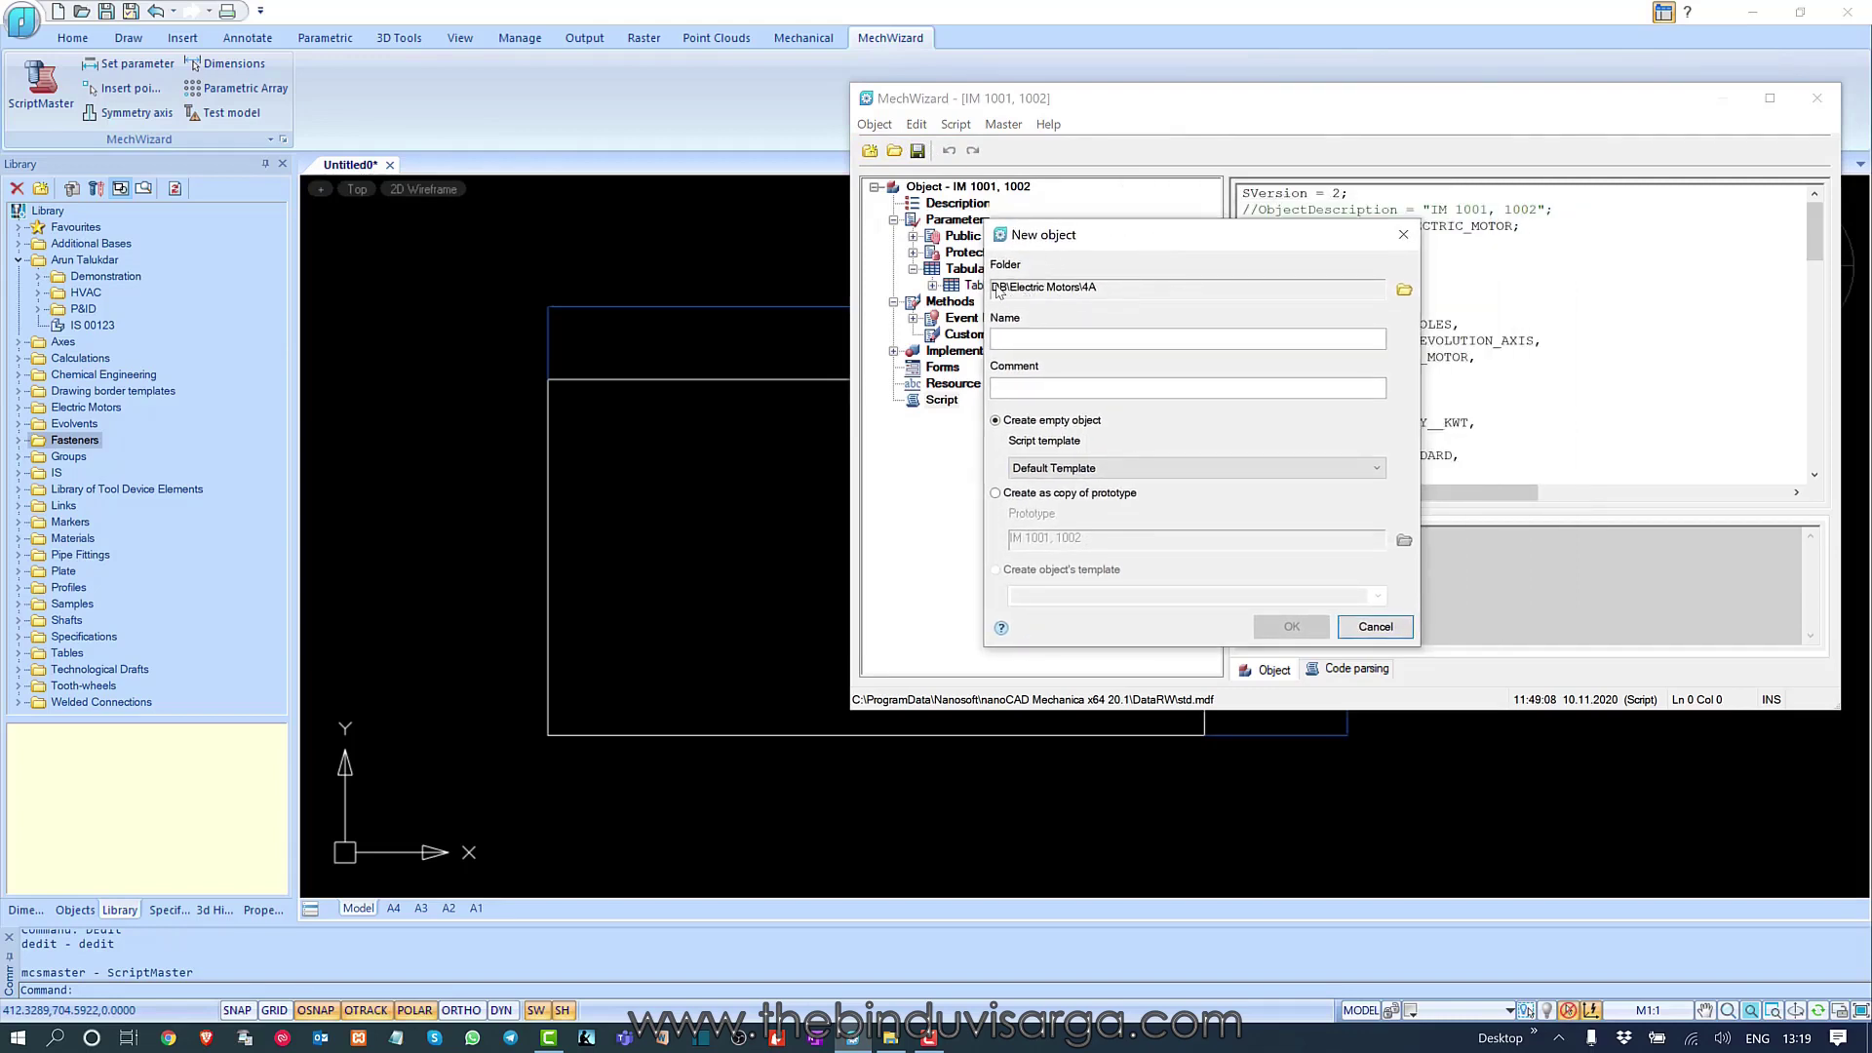
{"action": "left_click", "coordinate": [1404, 290]}
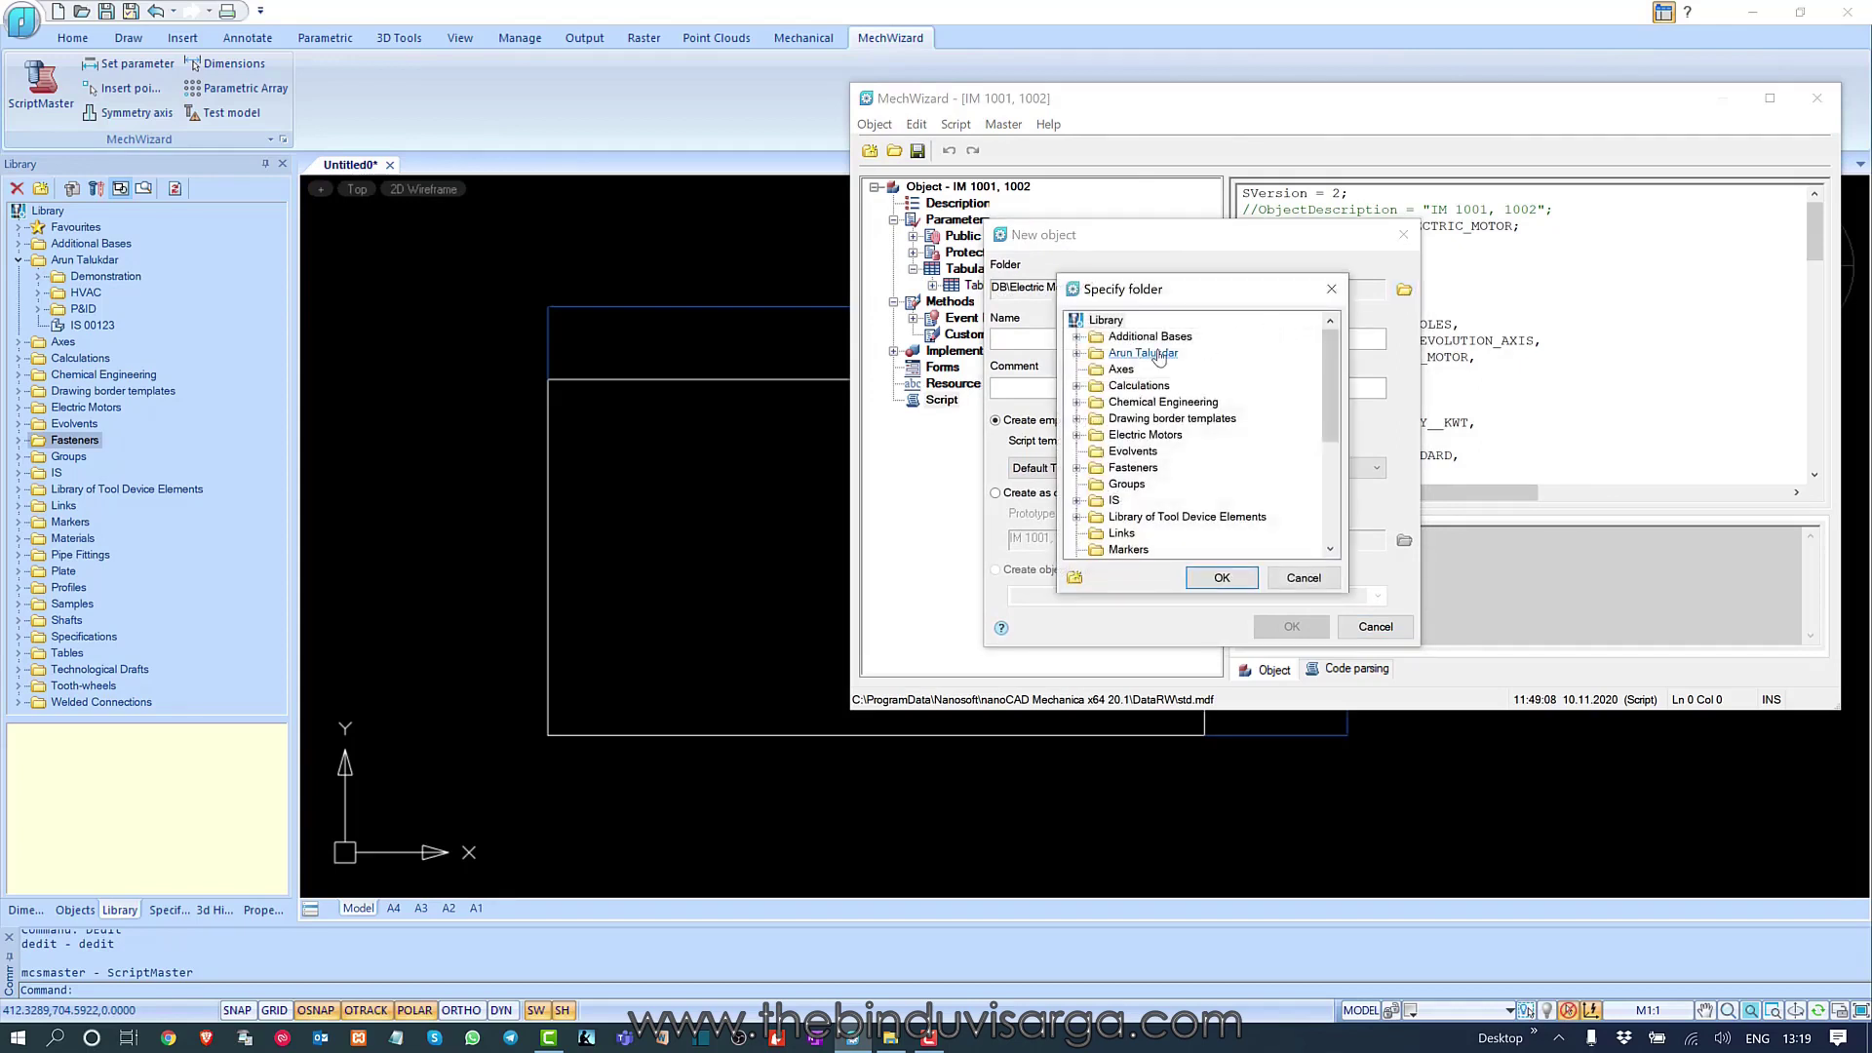
{"action": "left_click", "coordinate": [1079, 354]}
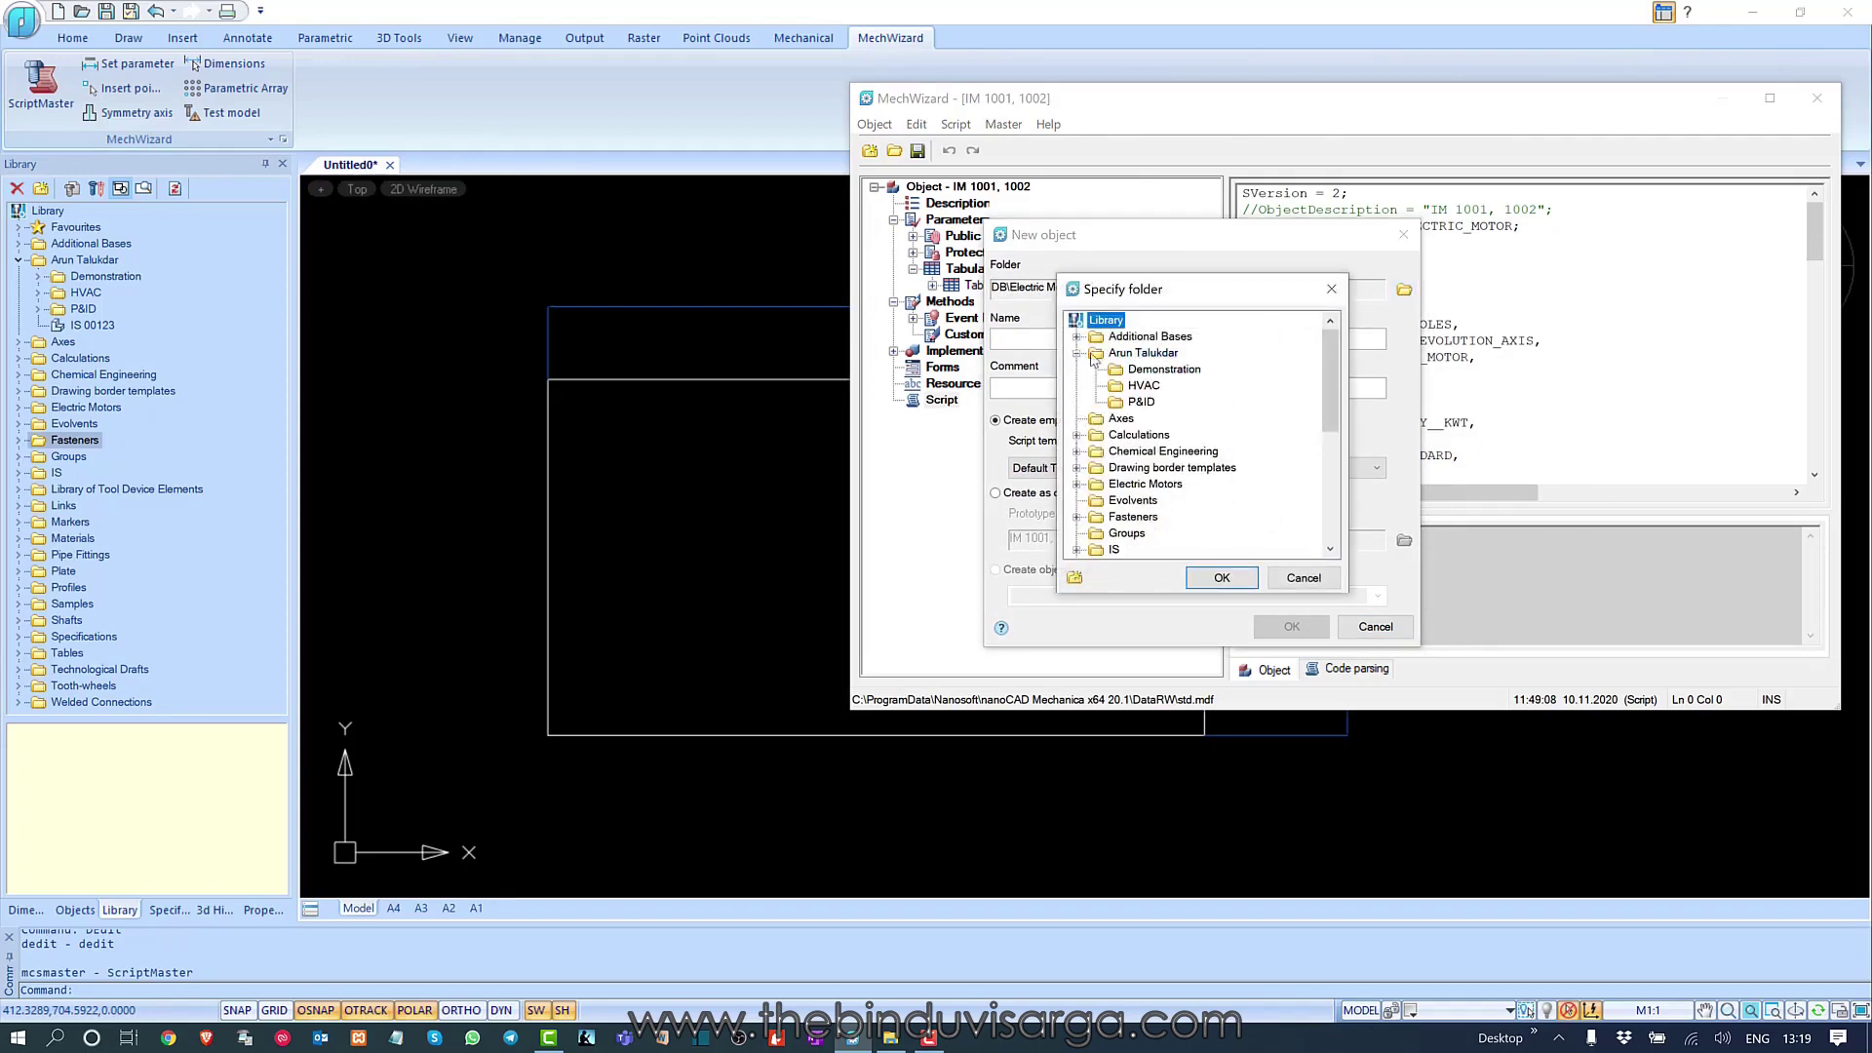
{"action": "left_click", "coordinate": [1159, 354]}
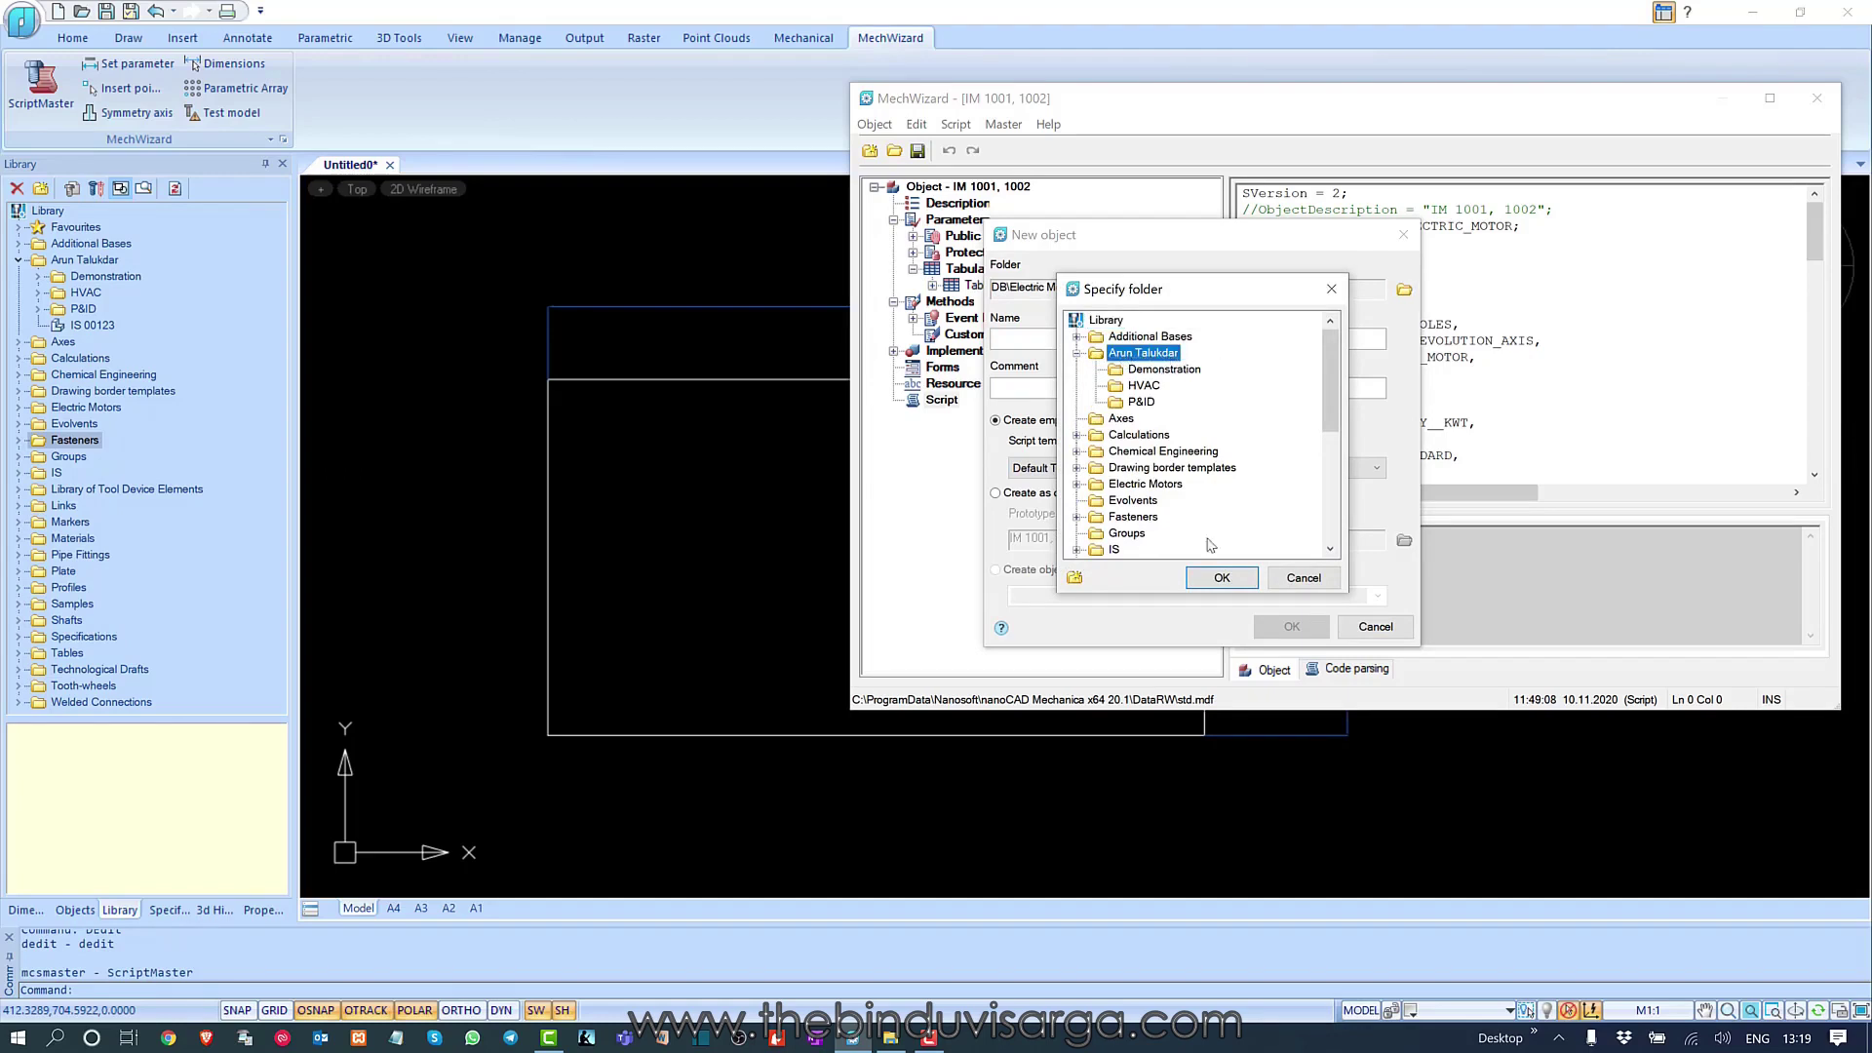
{"action": "left_click", "coordinate": [1220, 579]}
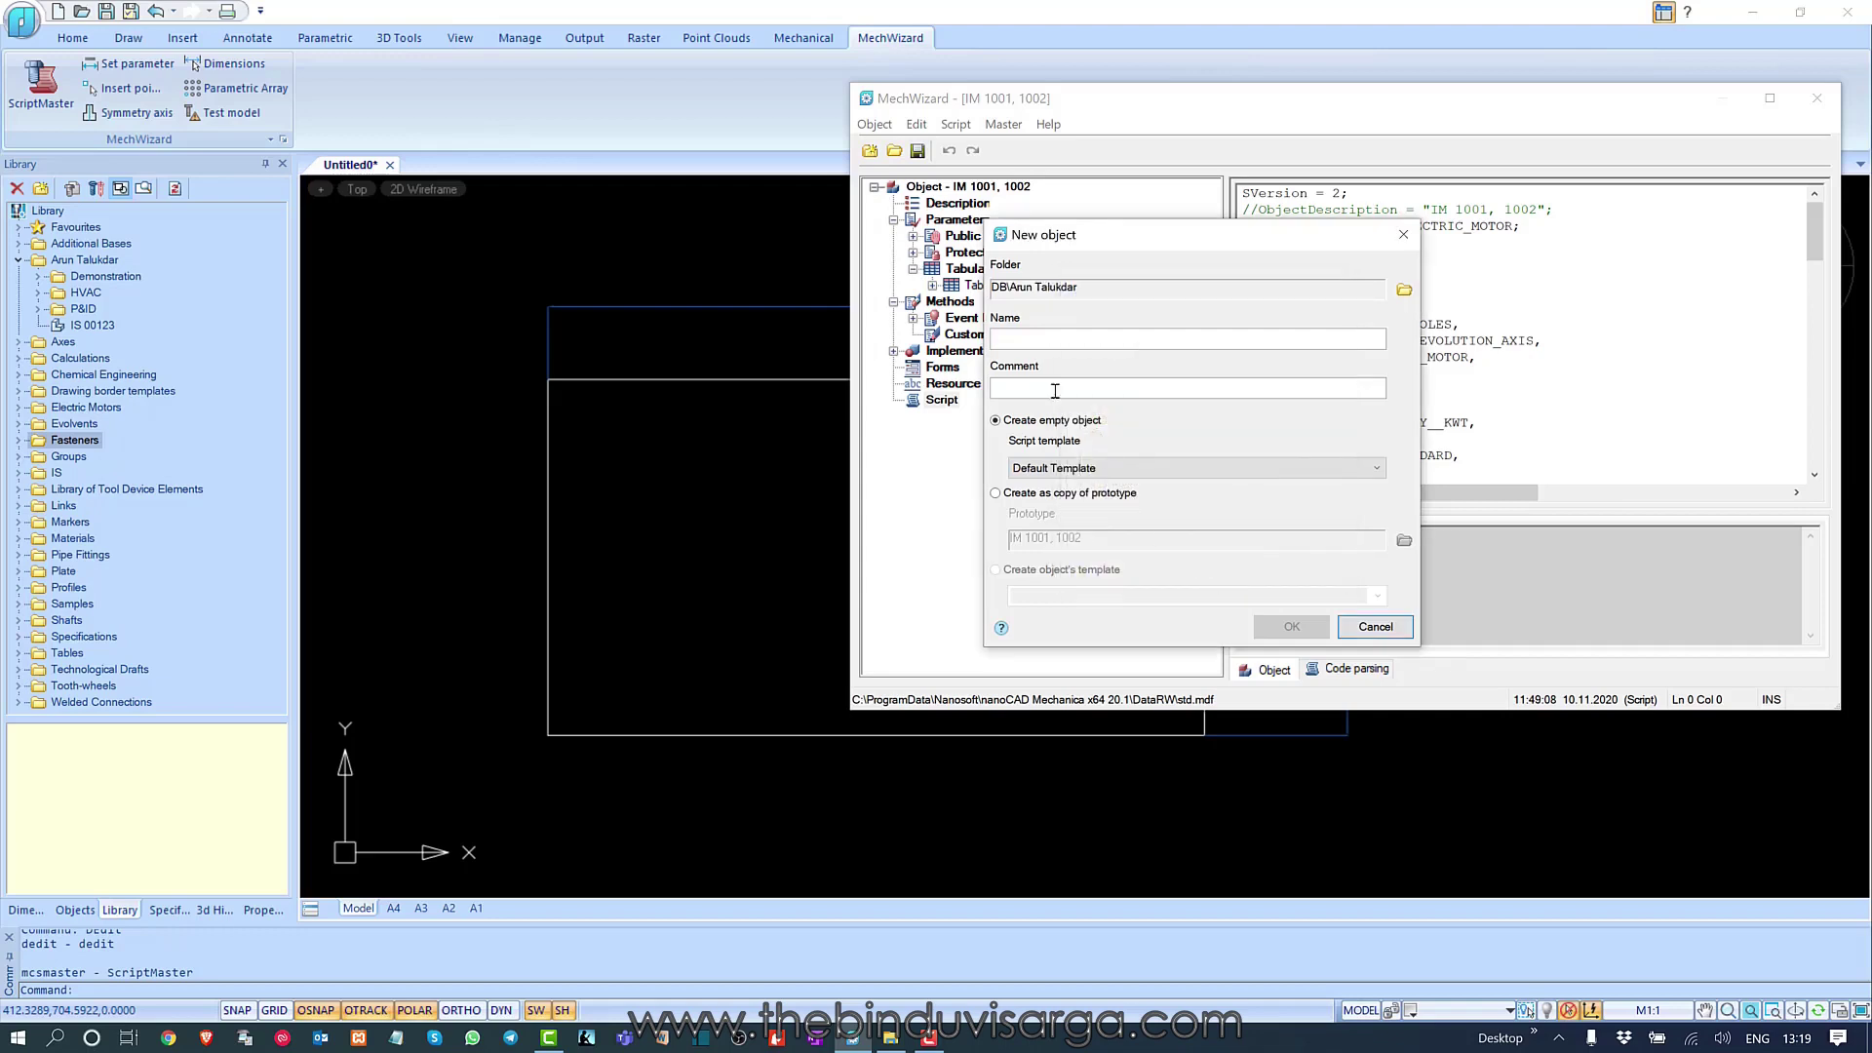
- Name the new object RECT00001 and create it as an empty object using the Default Template script
{"action": "left_click", "coordinate": [1039, 340]}
{"action": "type", "text": "RECT00001"}
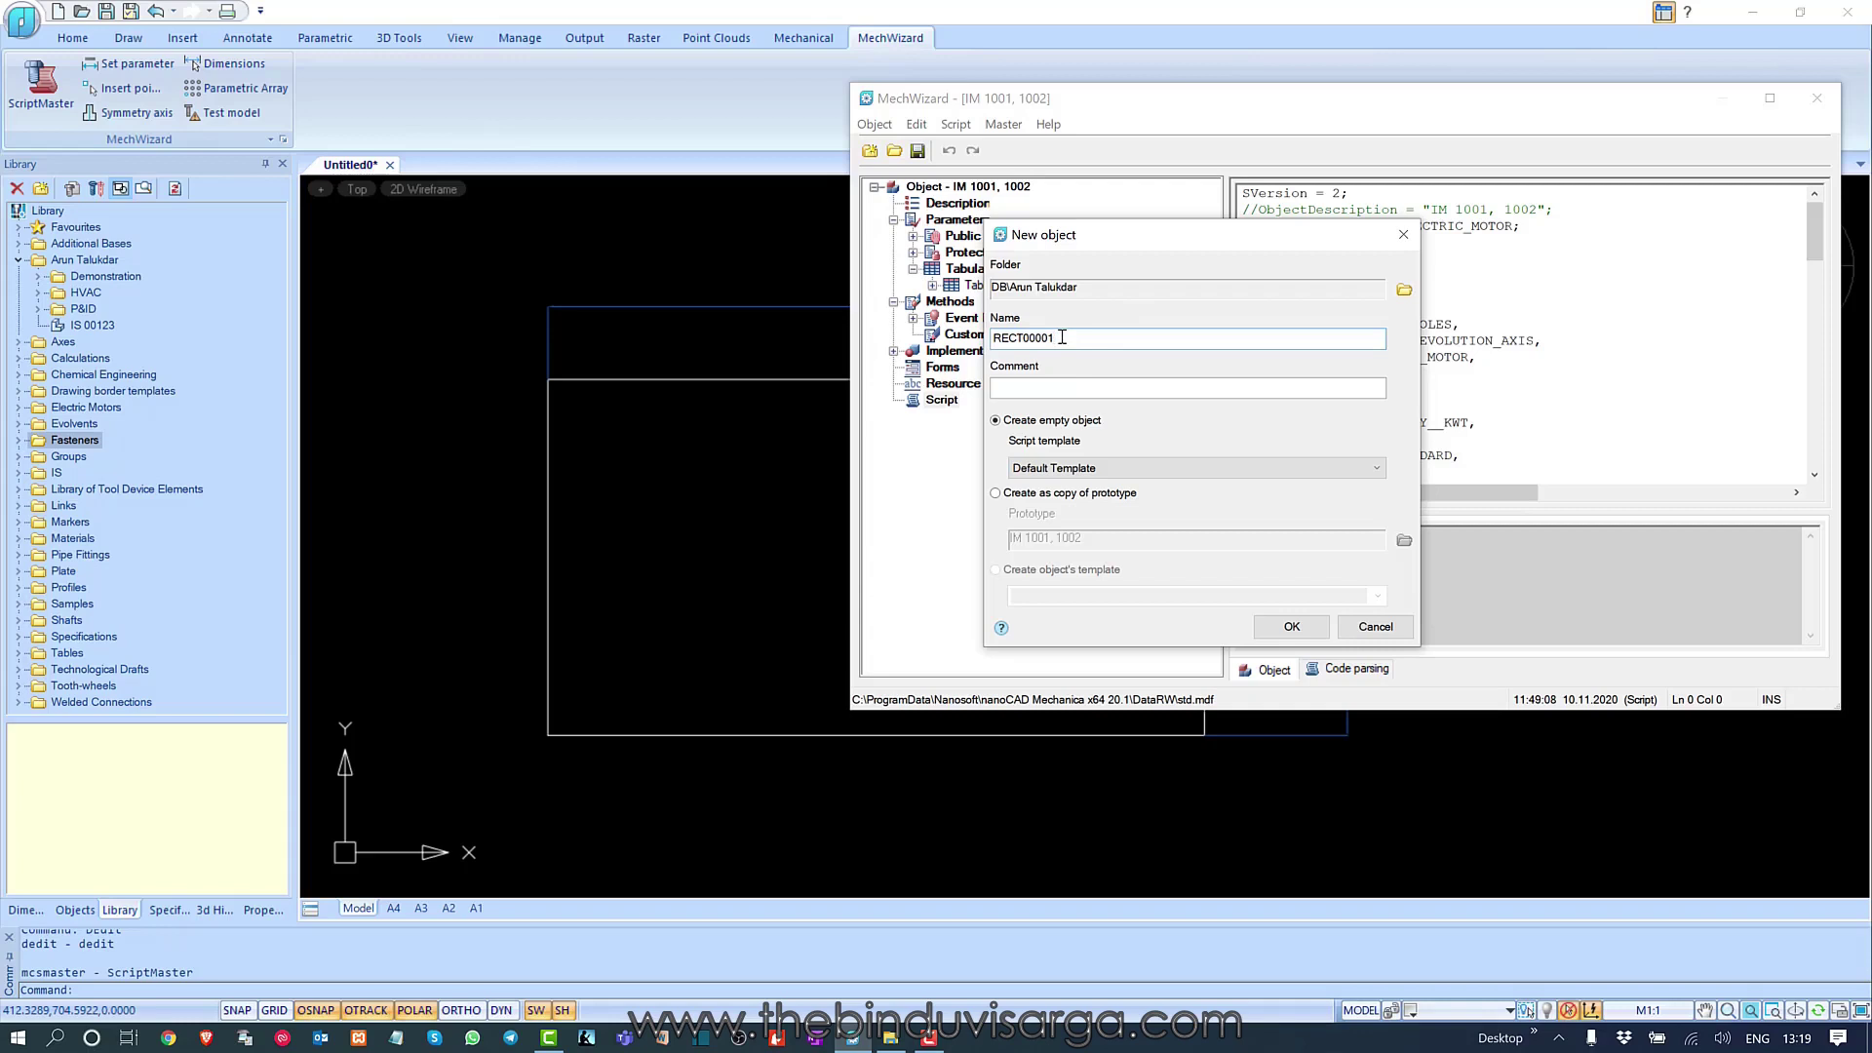
{"action": "left_click", "coordinate": [1069, 387]}
{"action": "left_click", "coordinate": [1112, 393]}
{"action": "left_click", "coordinate": [1008, 495]}
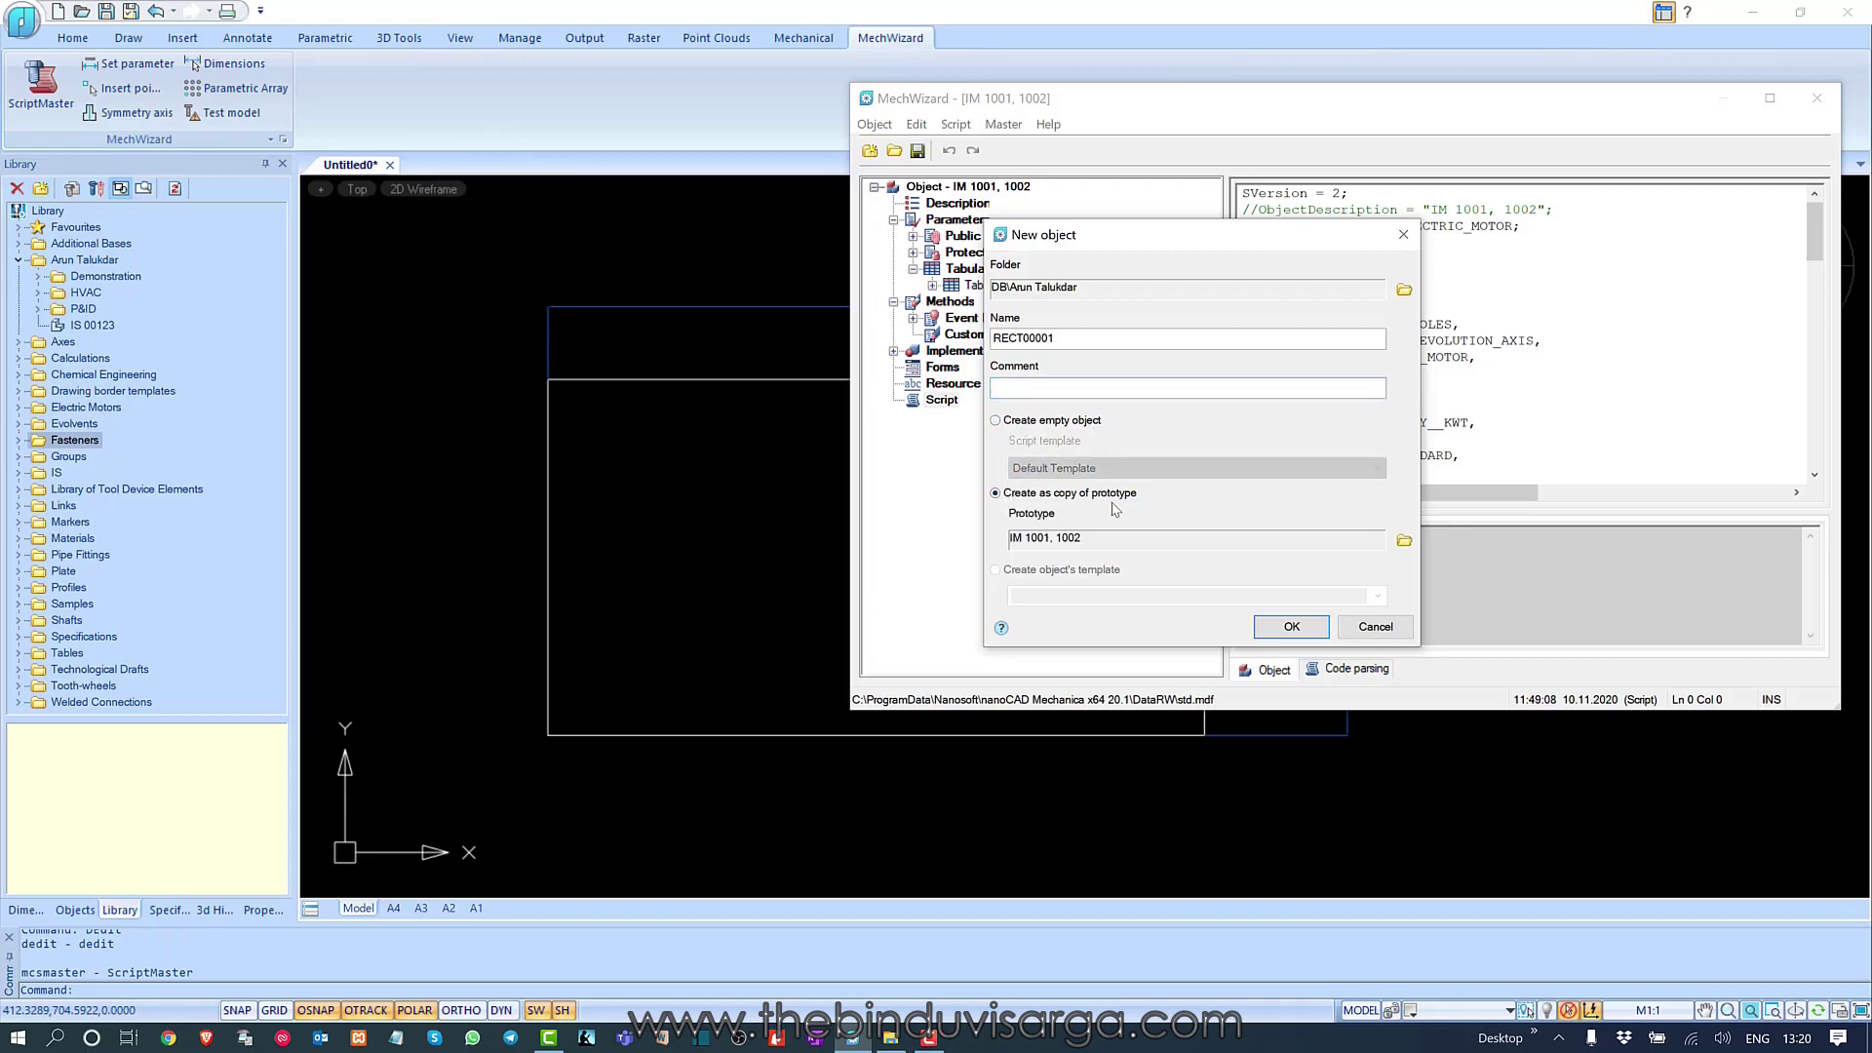
{"action": "left_click", "coordinate": [1041, 422]}
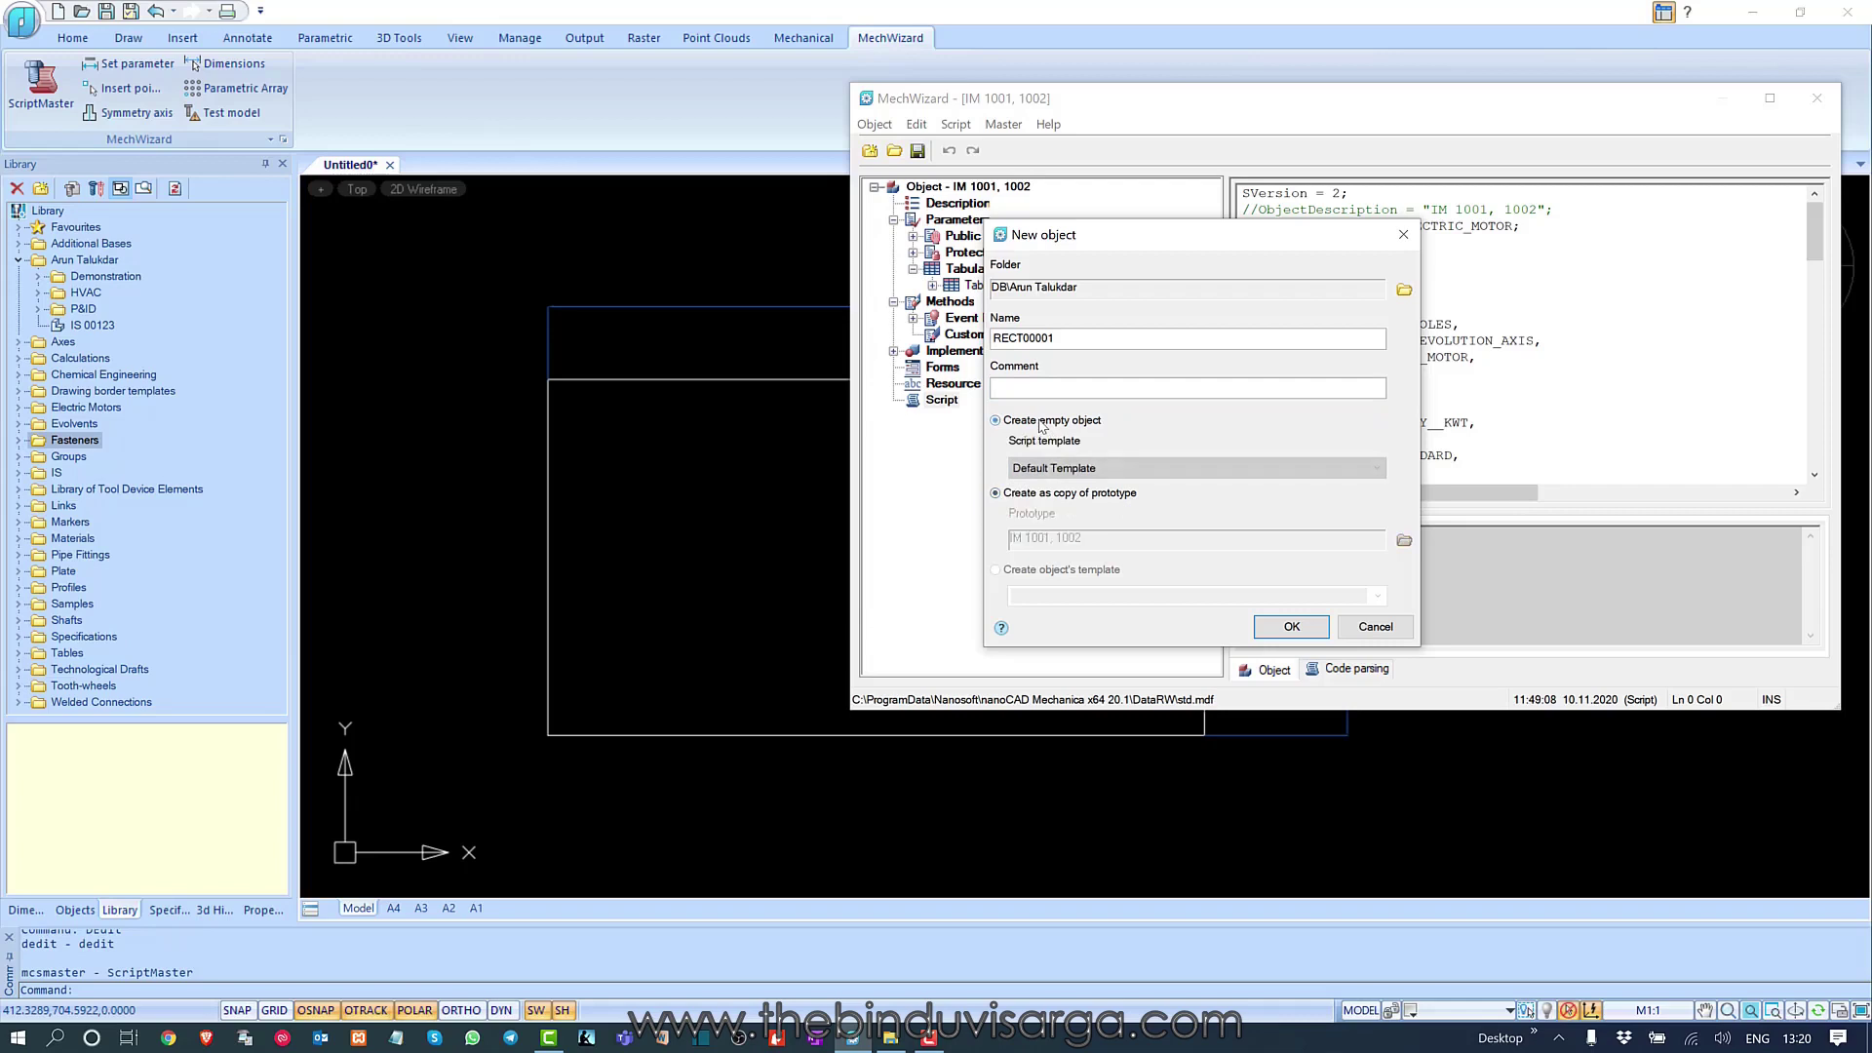
{"action": "left_click", "coordinate": [1061, 469]}
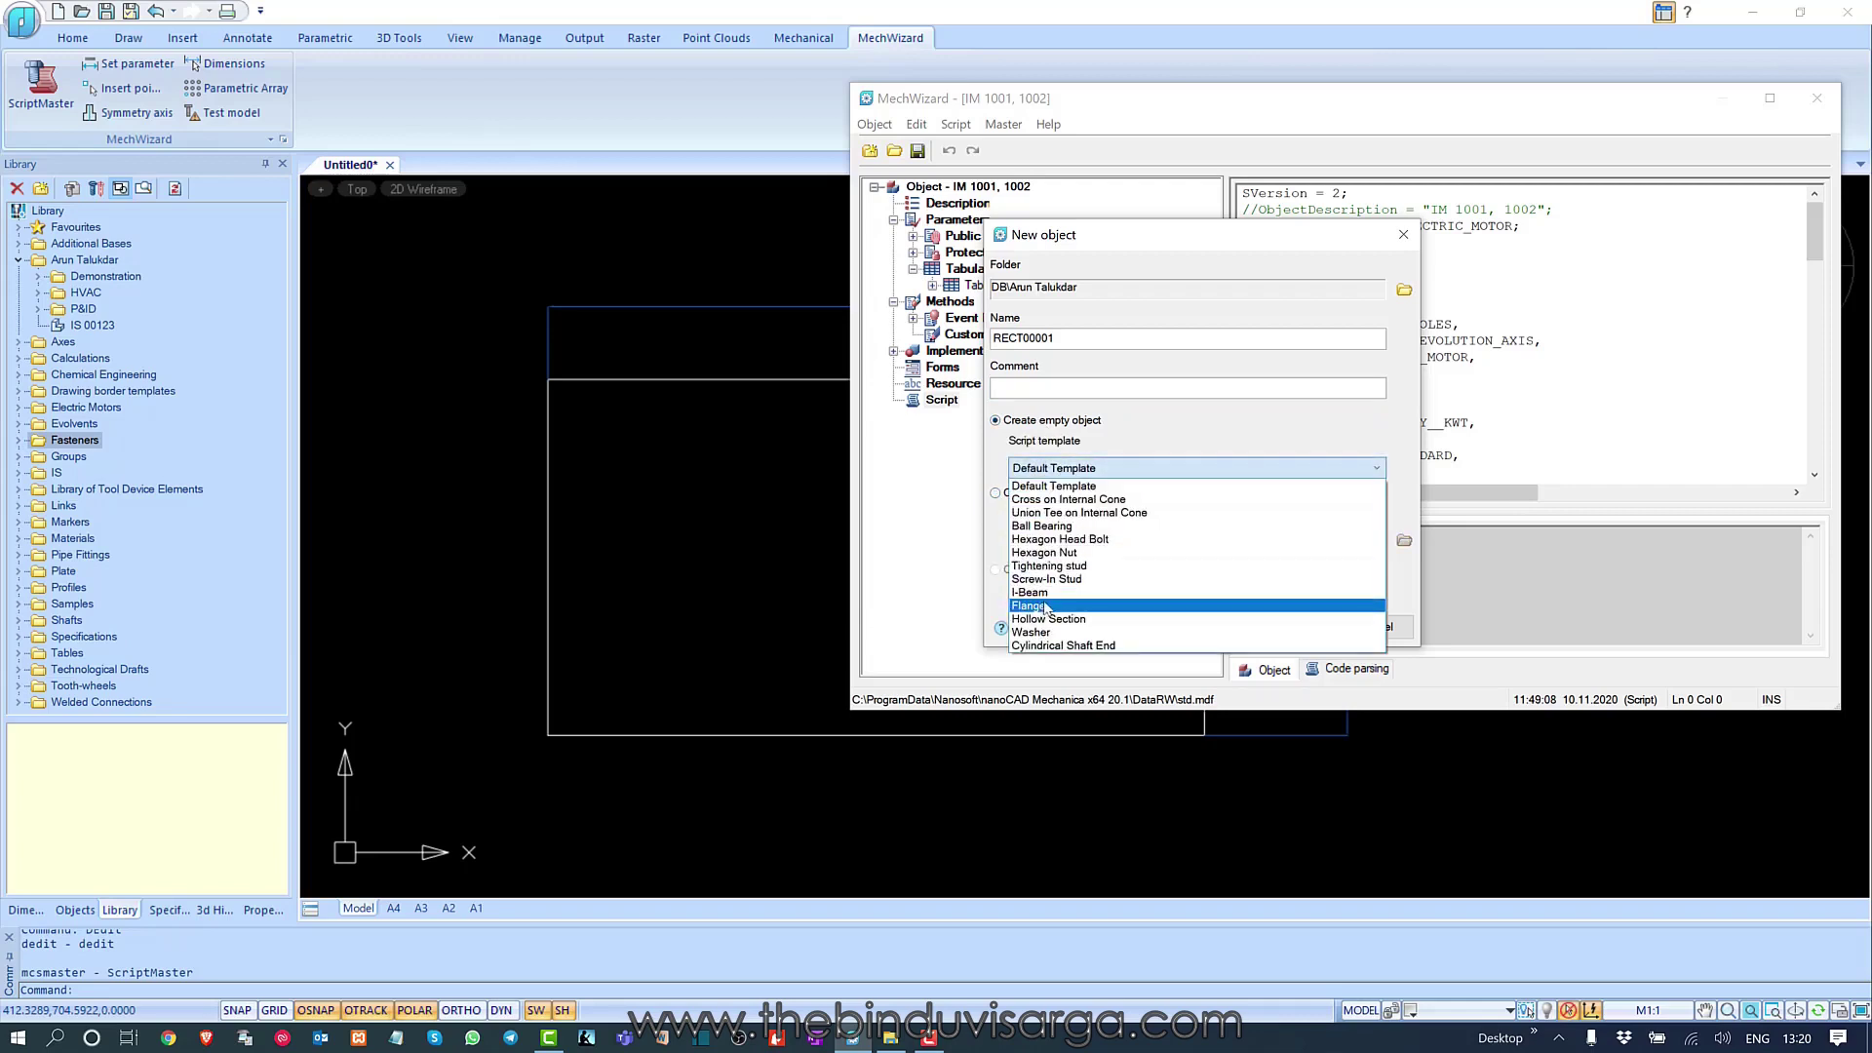
{"action": "left_click", "coordinate": [1170, 439]}
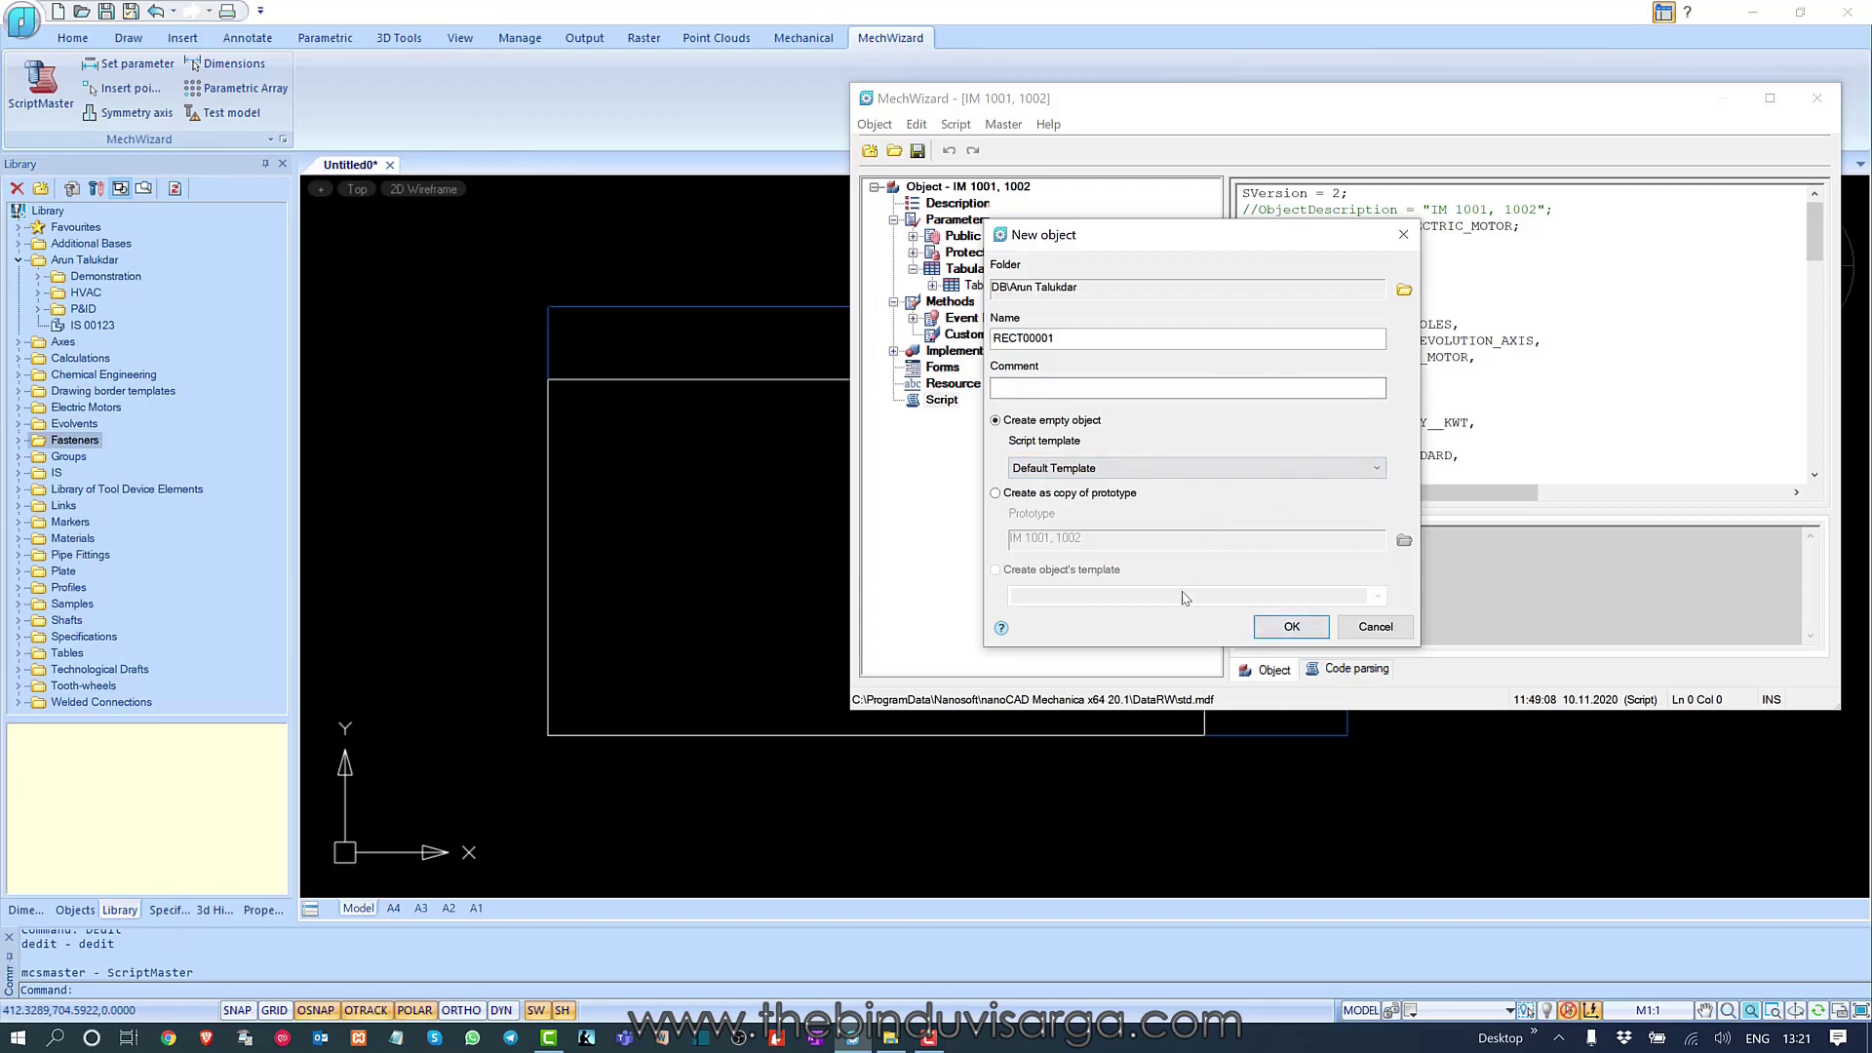
{"action": "left_click", "coordinate": [1293, 631]}
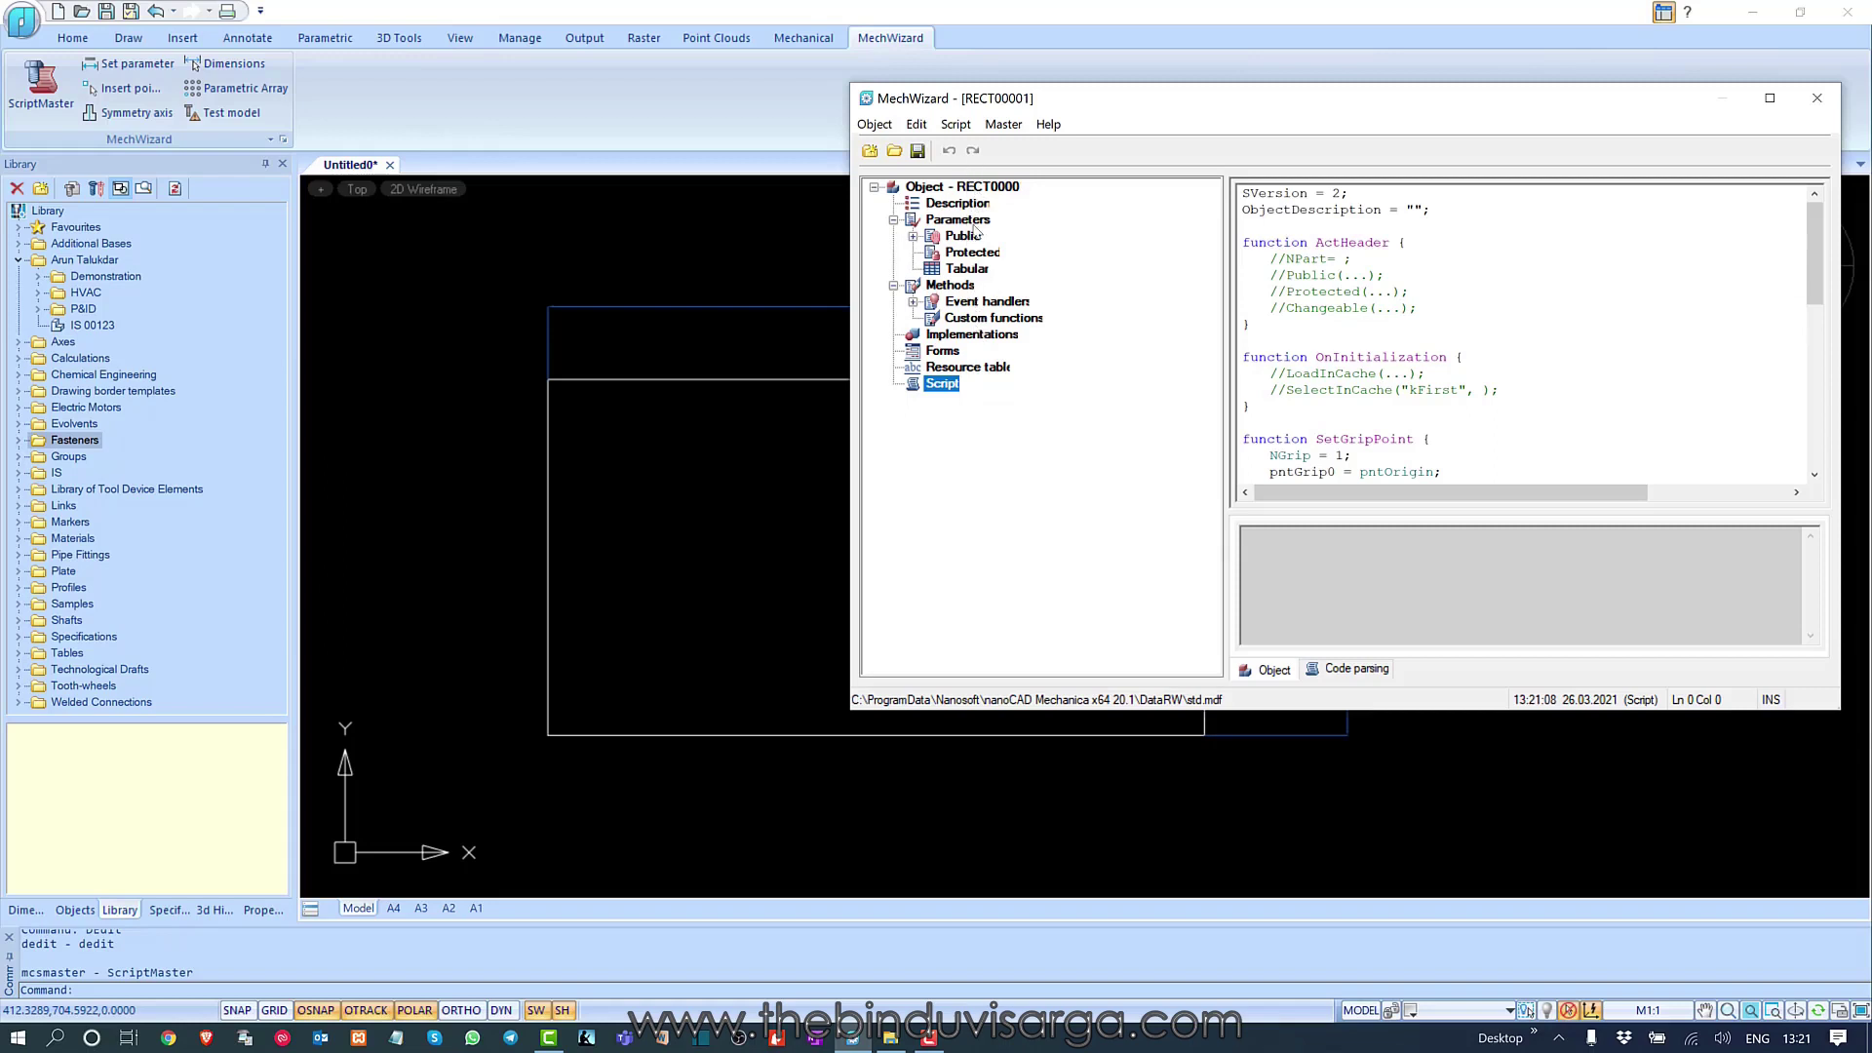
- Add an implementation to the RECT00001 object and accept its default name
{"action": "left_click", "coordinate": [995, 337]}
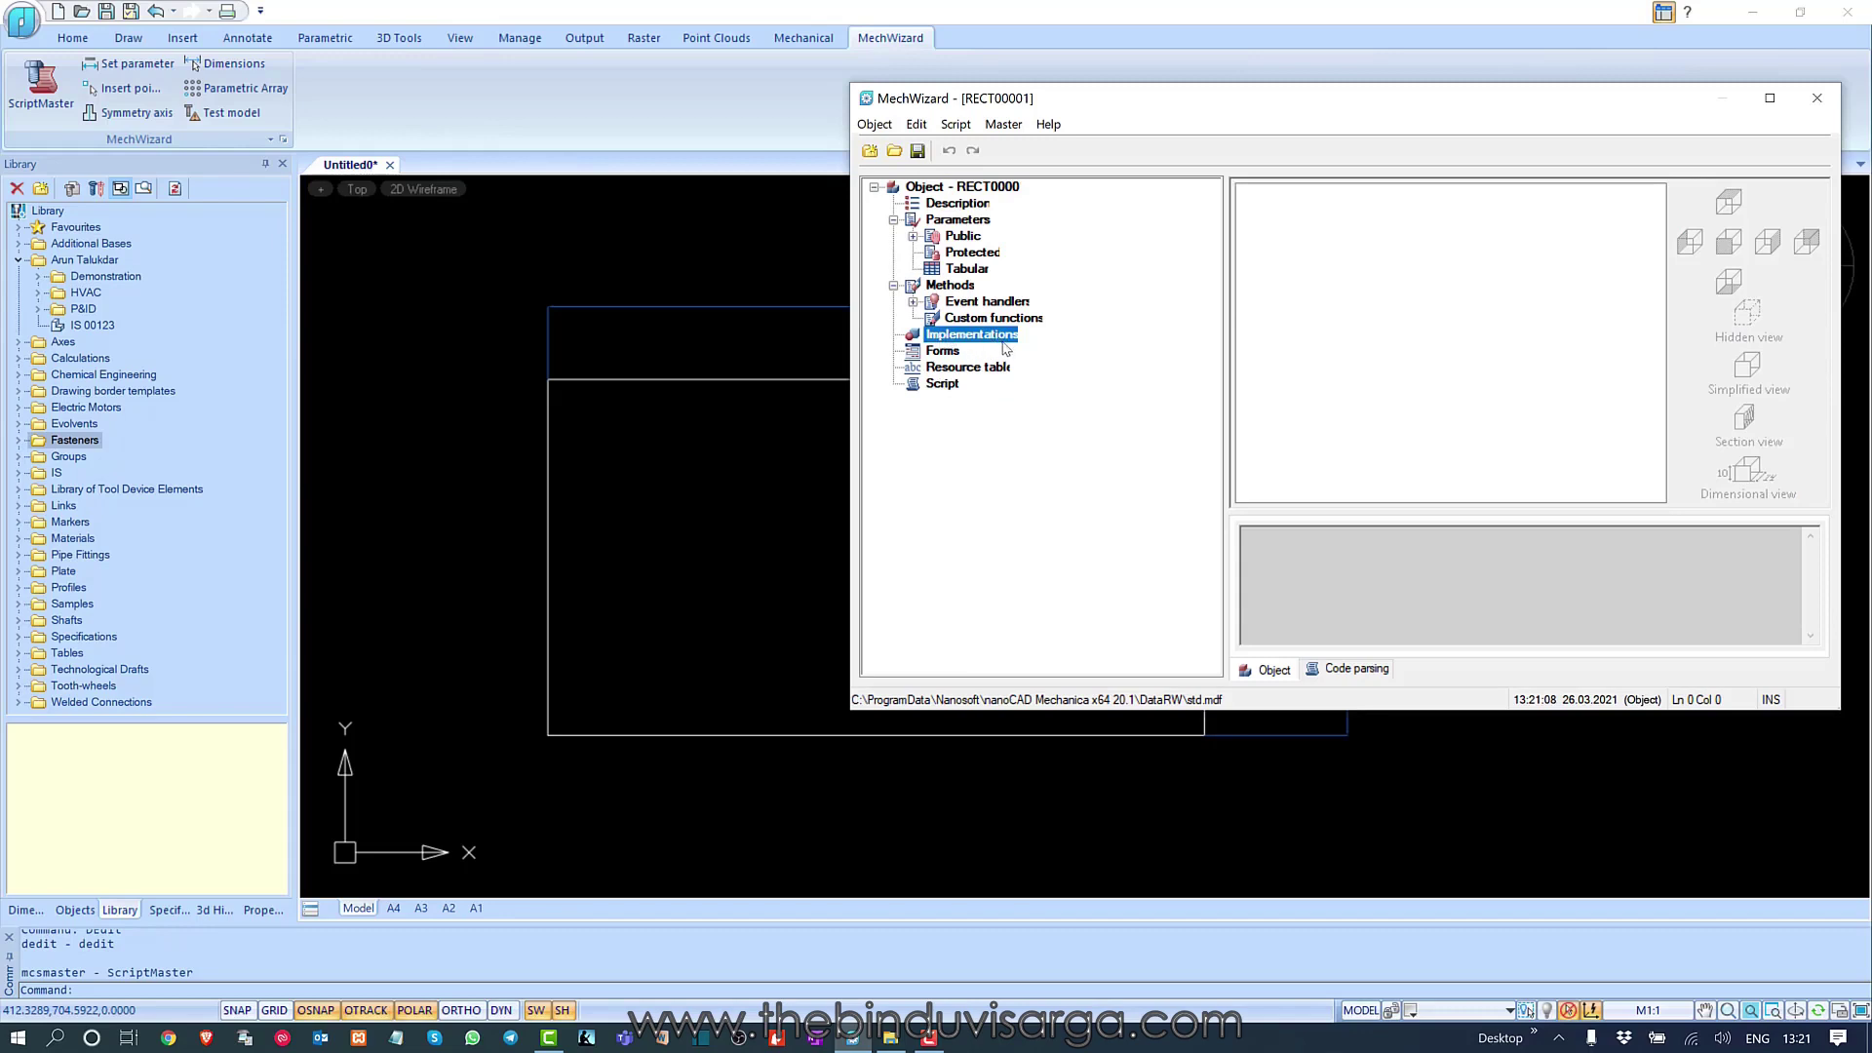
{"action": "right_click", "coordinate": [1008, 341]}
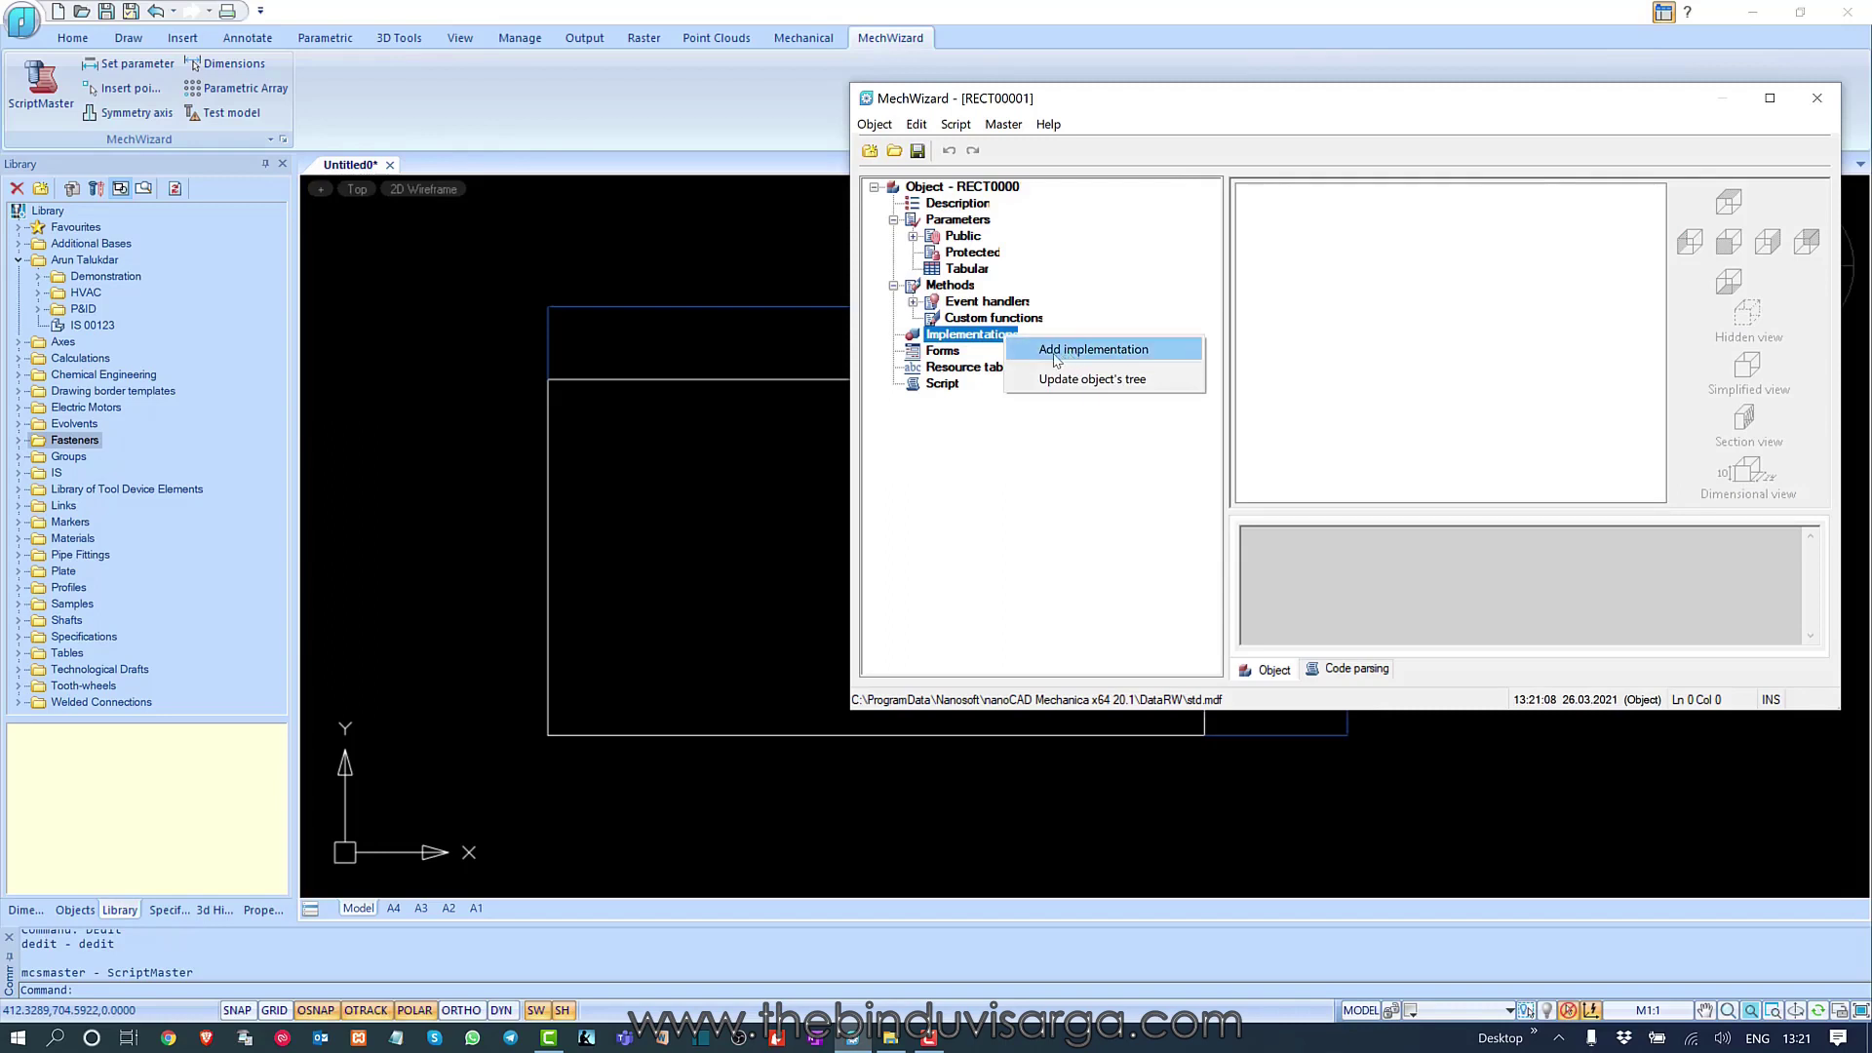
{"action": "left_click", "coordinate": [1107, 359]}
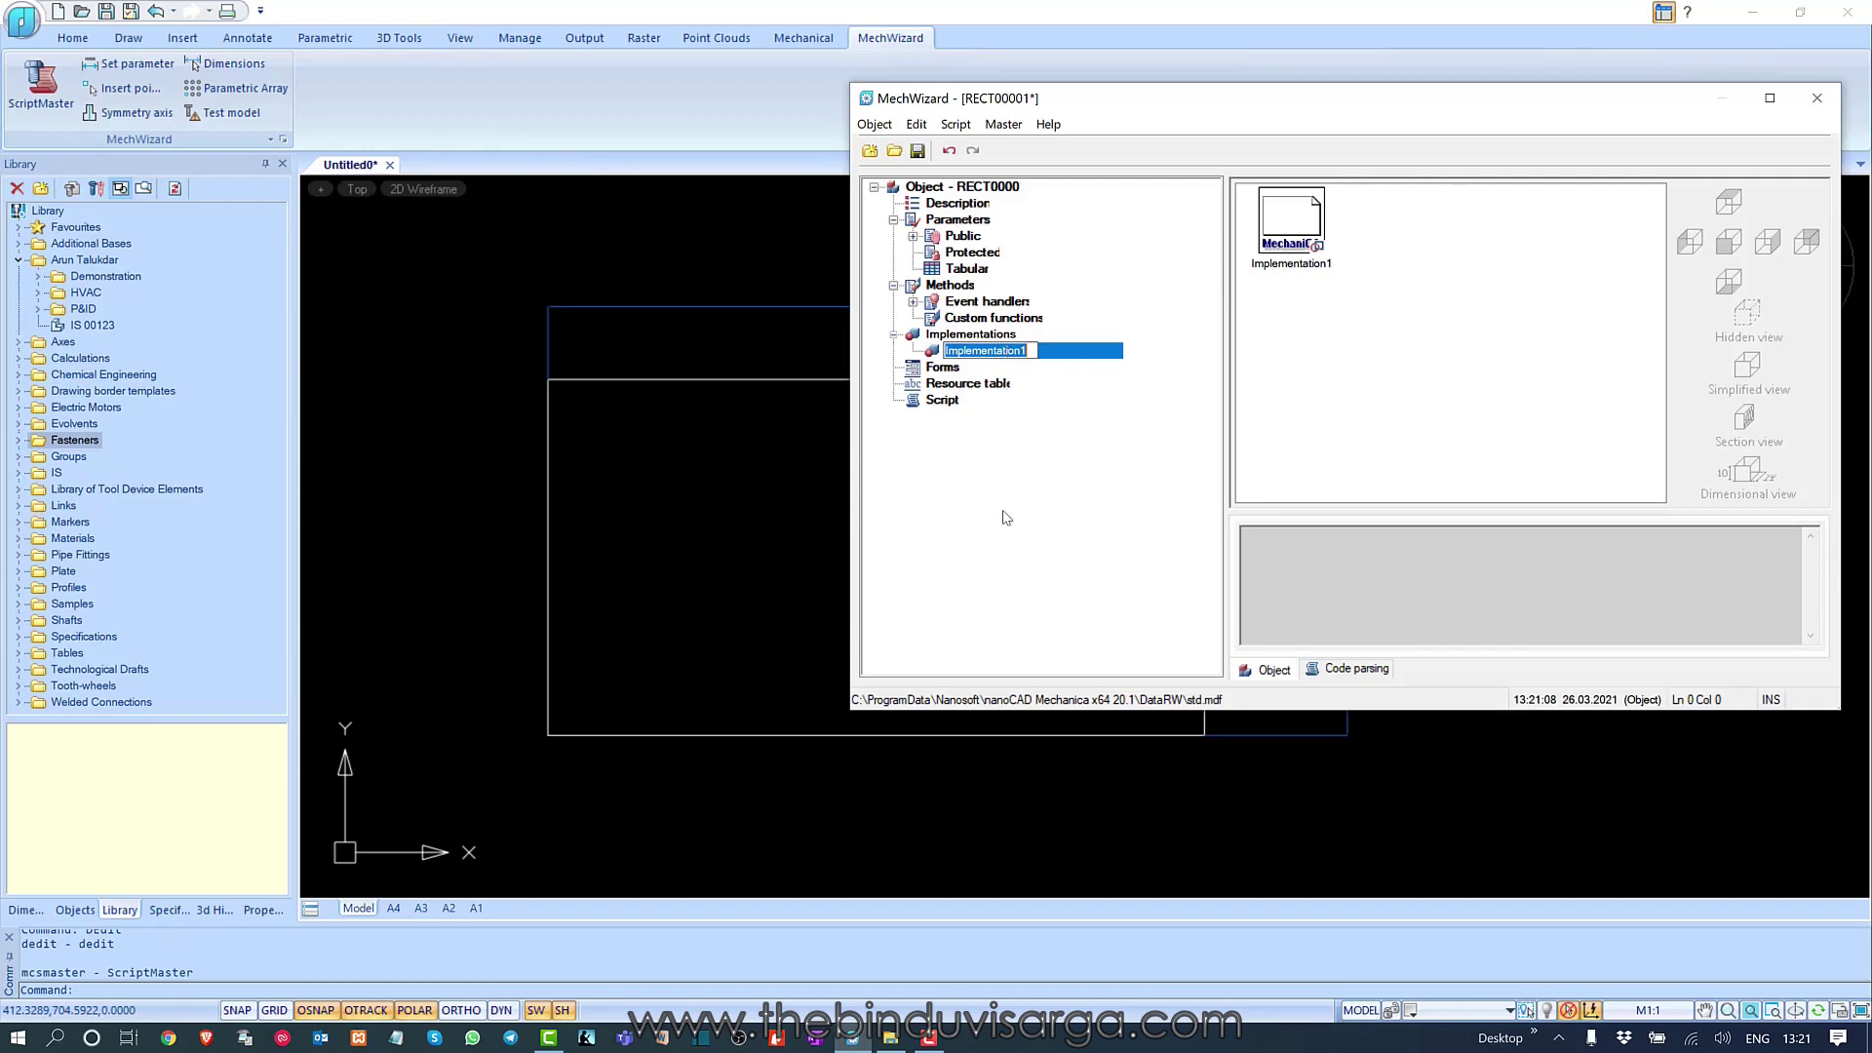
{"action": "key", "text": "Return"}
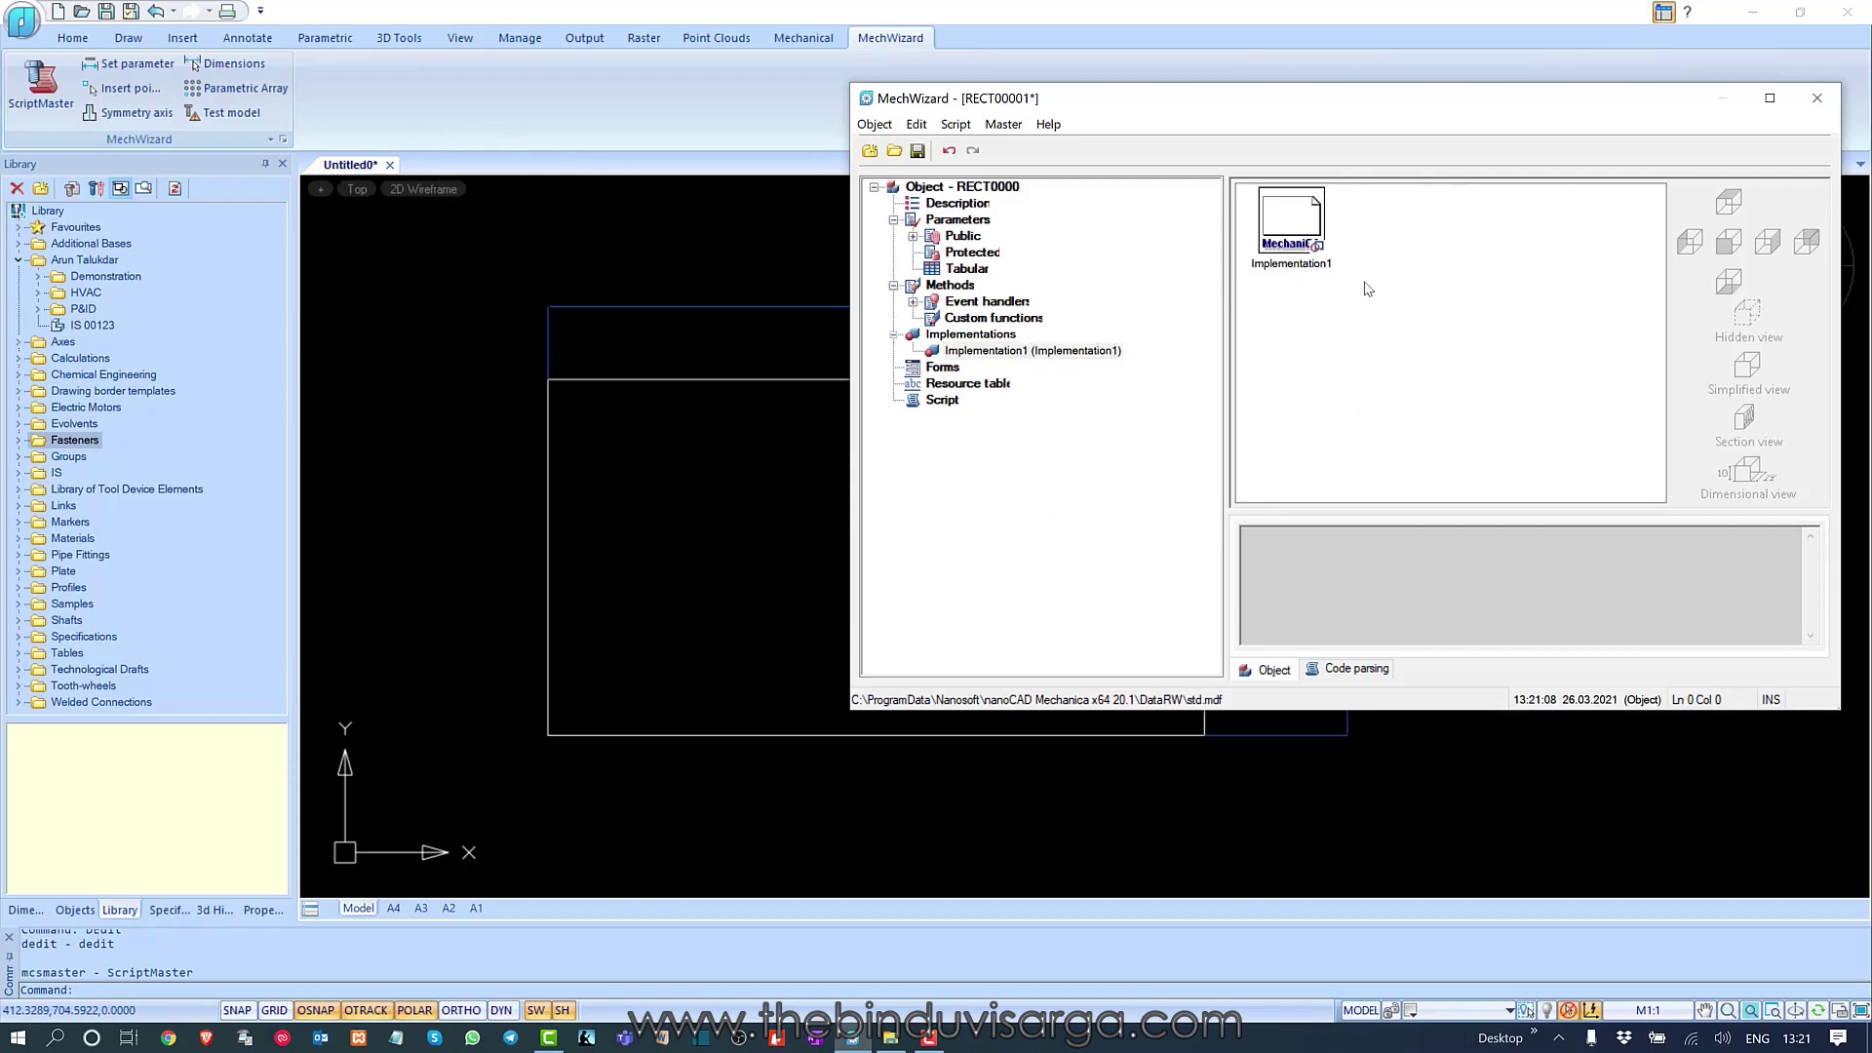
{"action": "left_click", "coordinate": [1303, 237]}
{"action": "right_click", "coordinate": [1304, 237]}
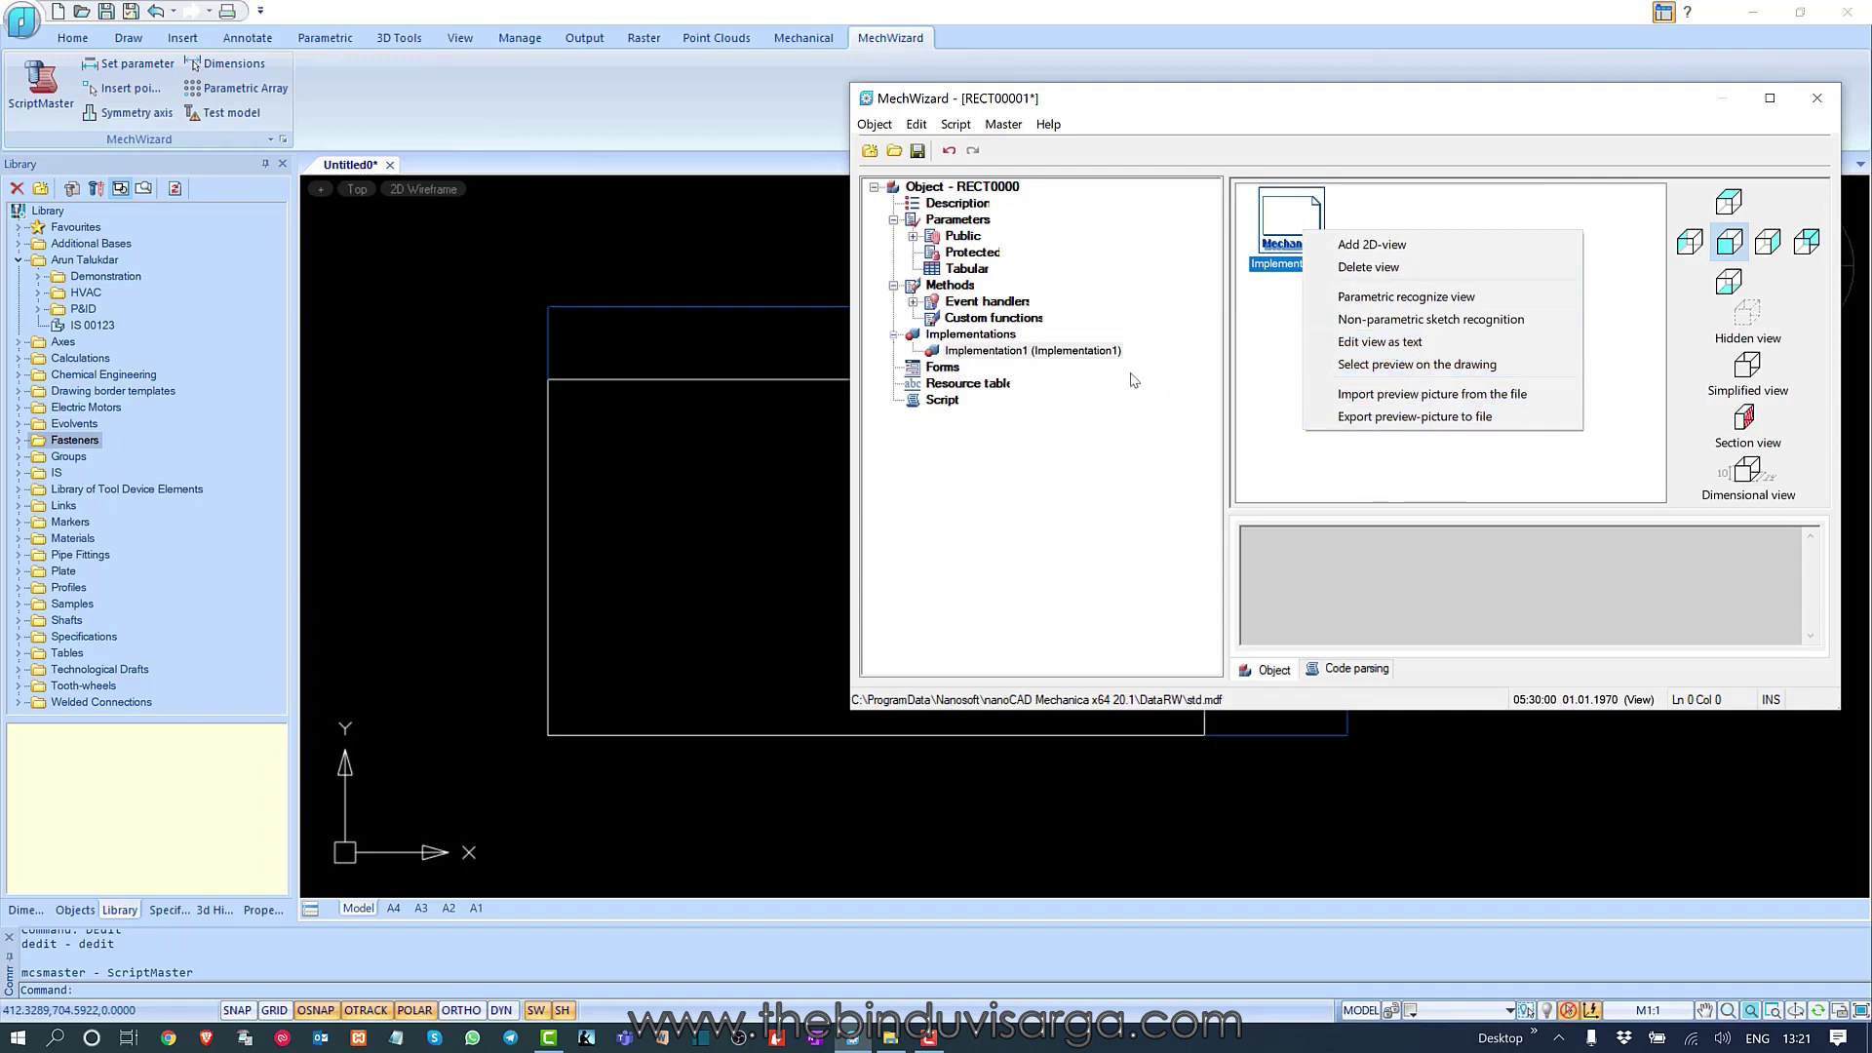
{"action": "right_click", "coordinate": [1085, 351]}
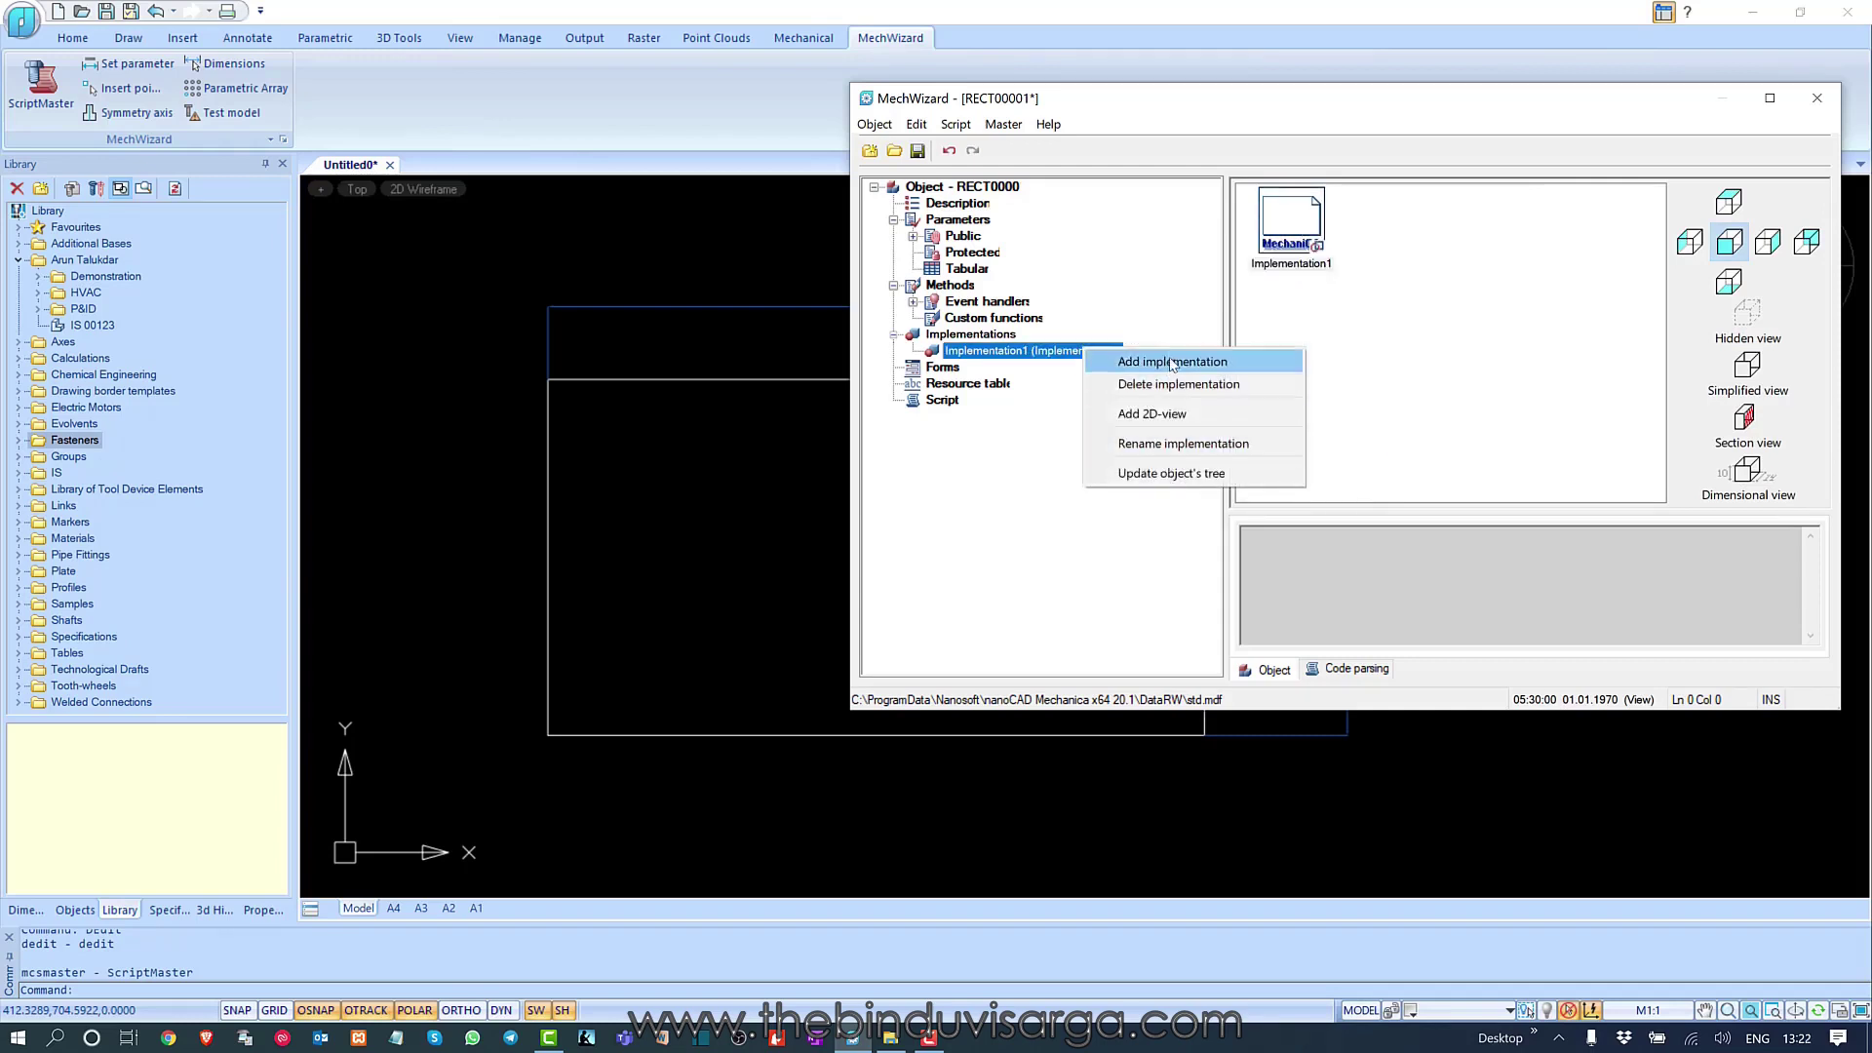
{"action": "left_click", "coordinate": [1185, 444]}
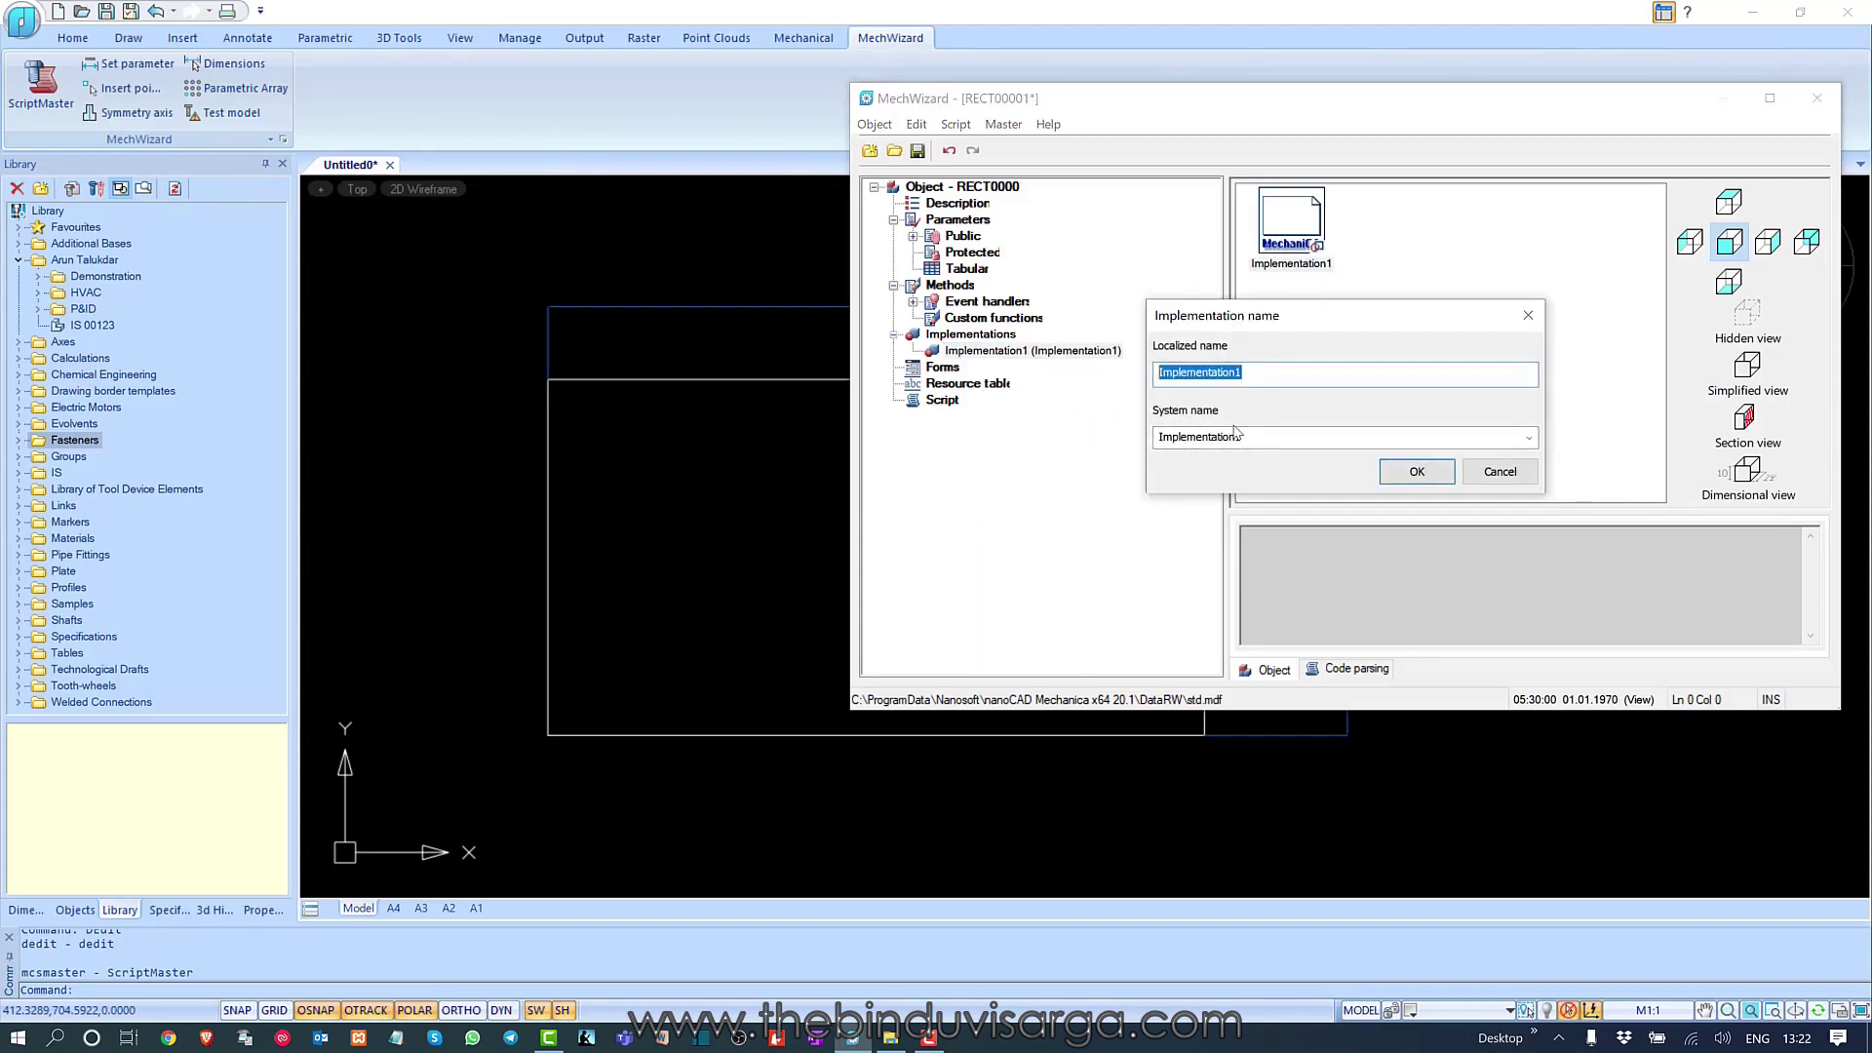
{"action": "left_click", "coordinate": [1501, 473]}
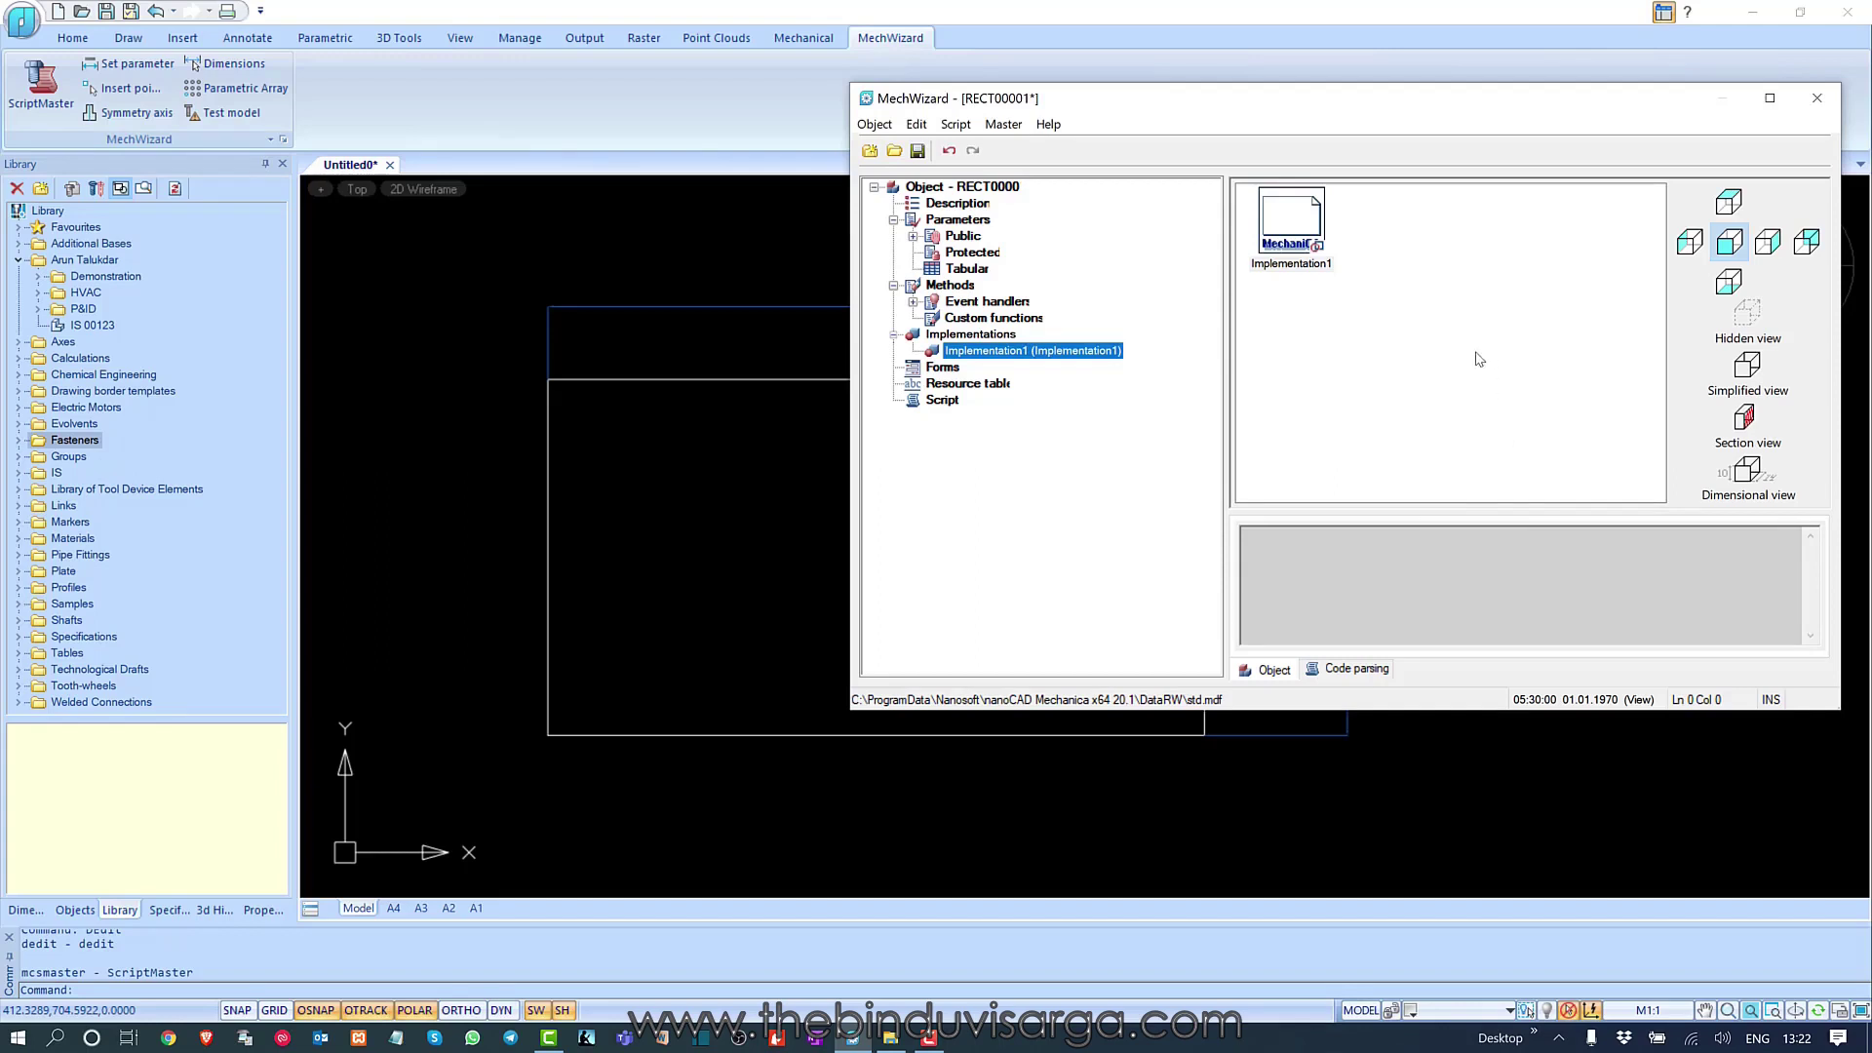
- Select the implementation's view, try several projection directions, and assign the top projection to it
{"action": "left_click", "coordinate": [1295, 230]}
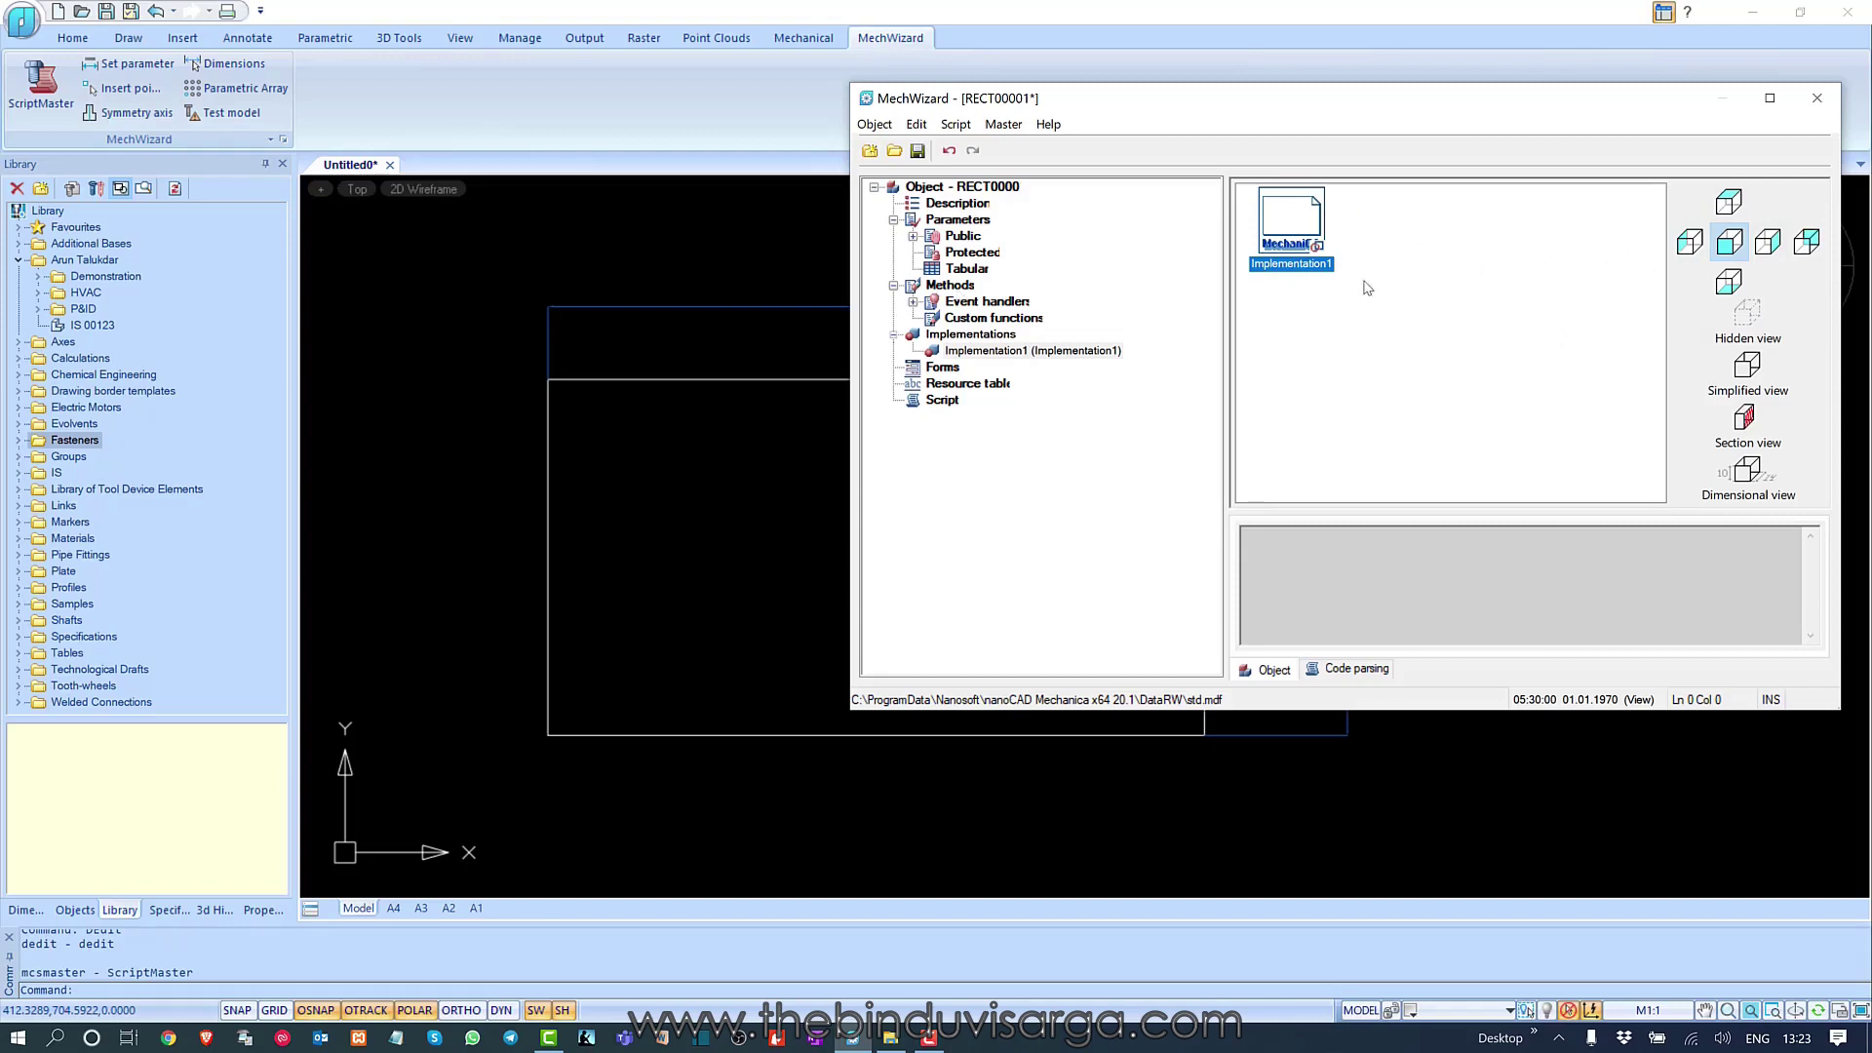
{"action": "left_click", "coordinate": [1687, 245]}
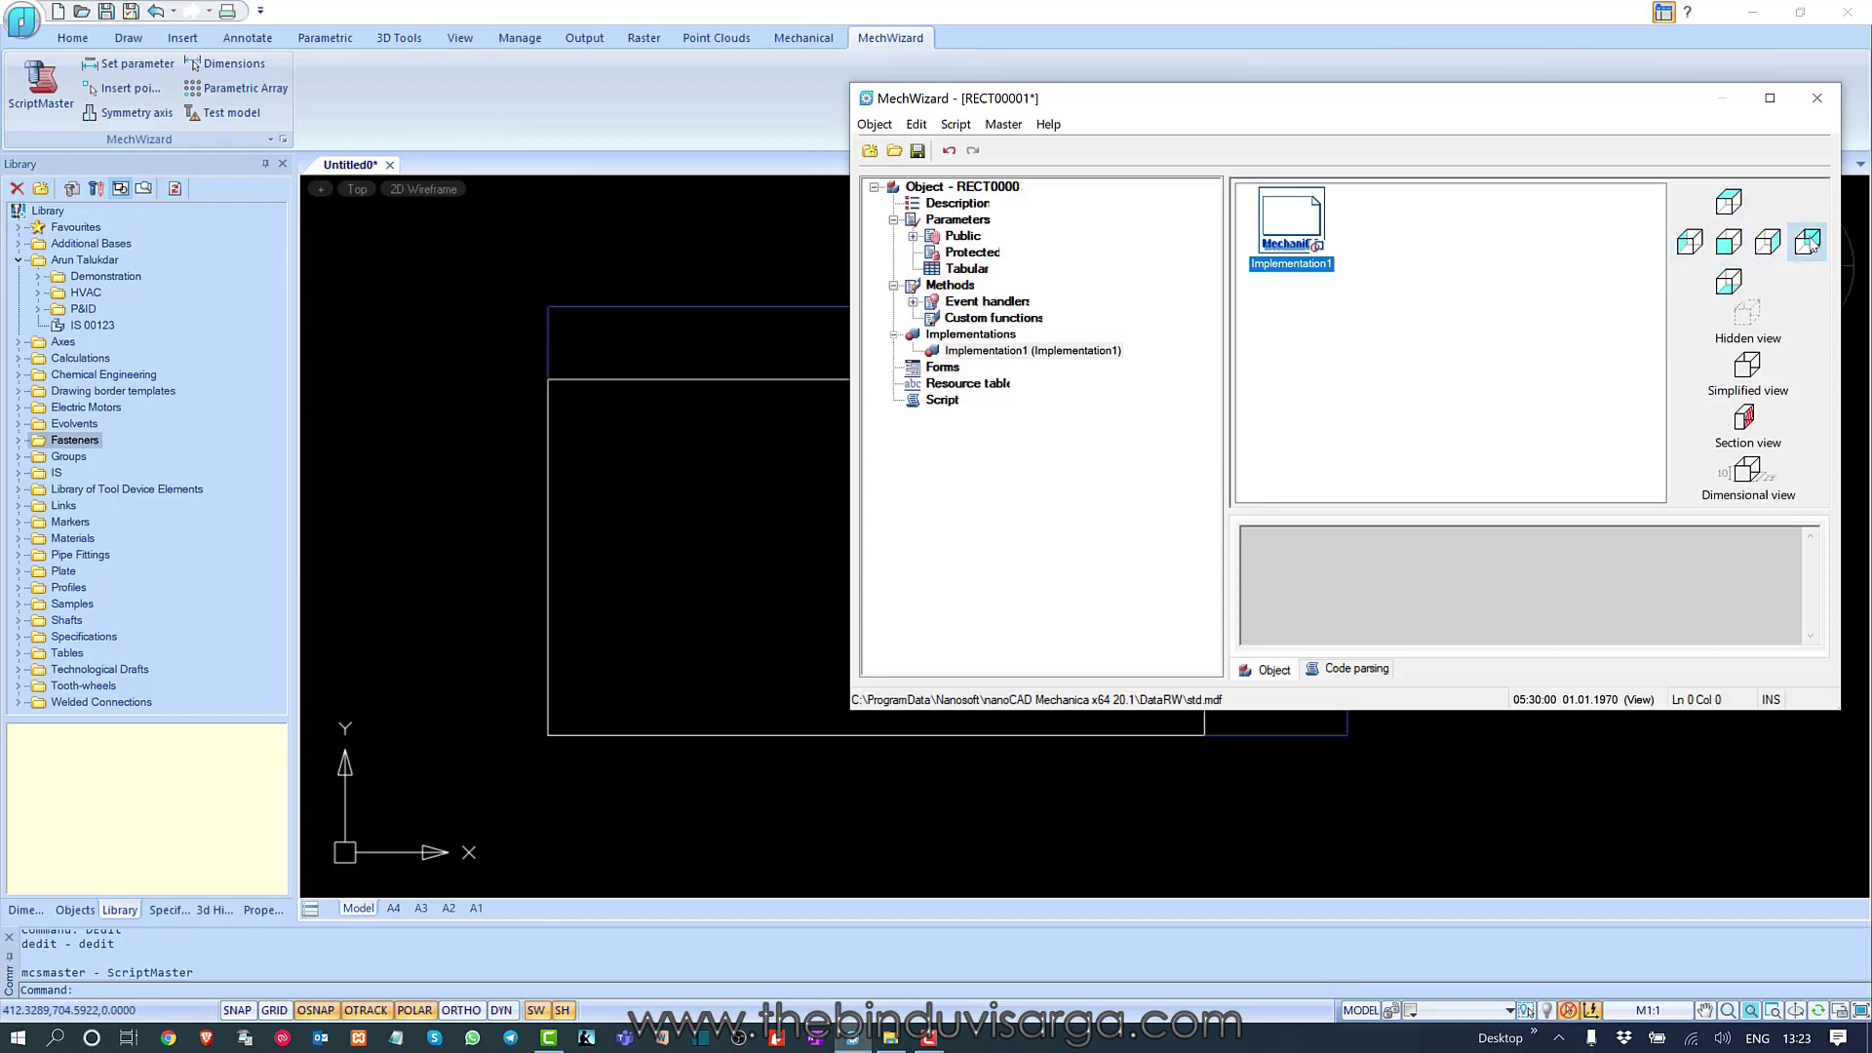
{"action": "left_click", "coordinate": [1728, 203]}
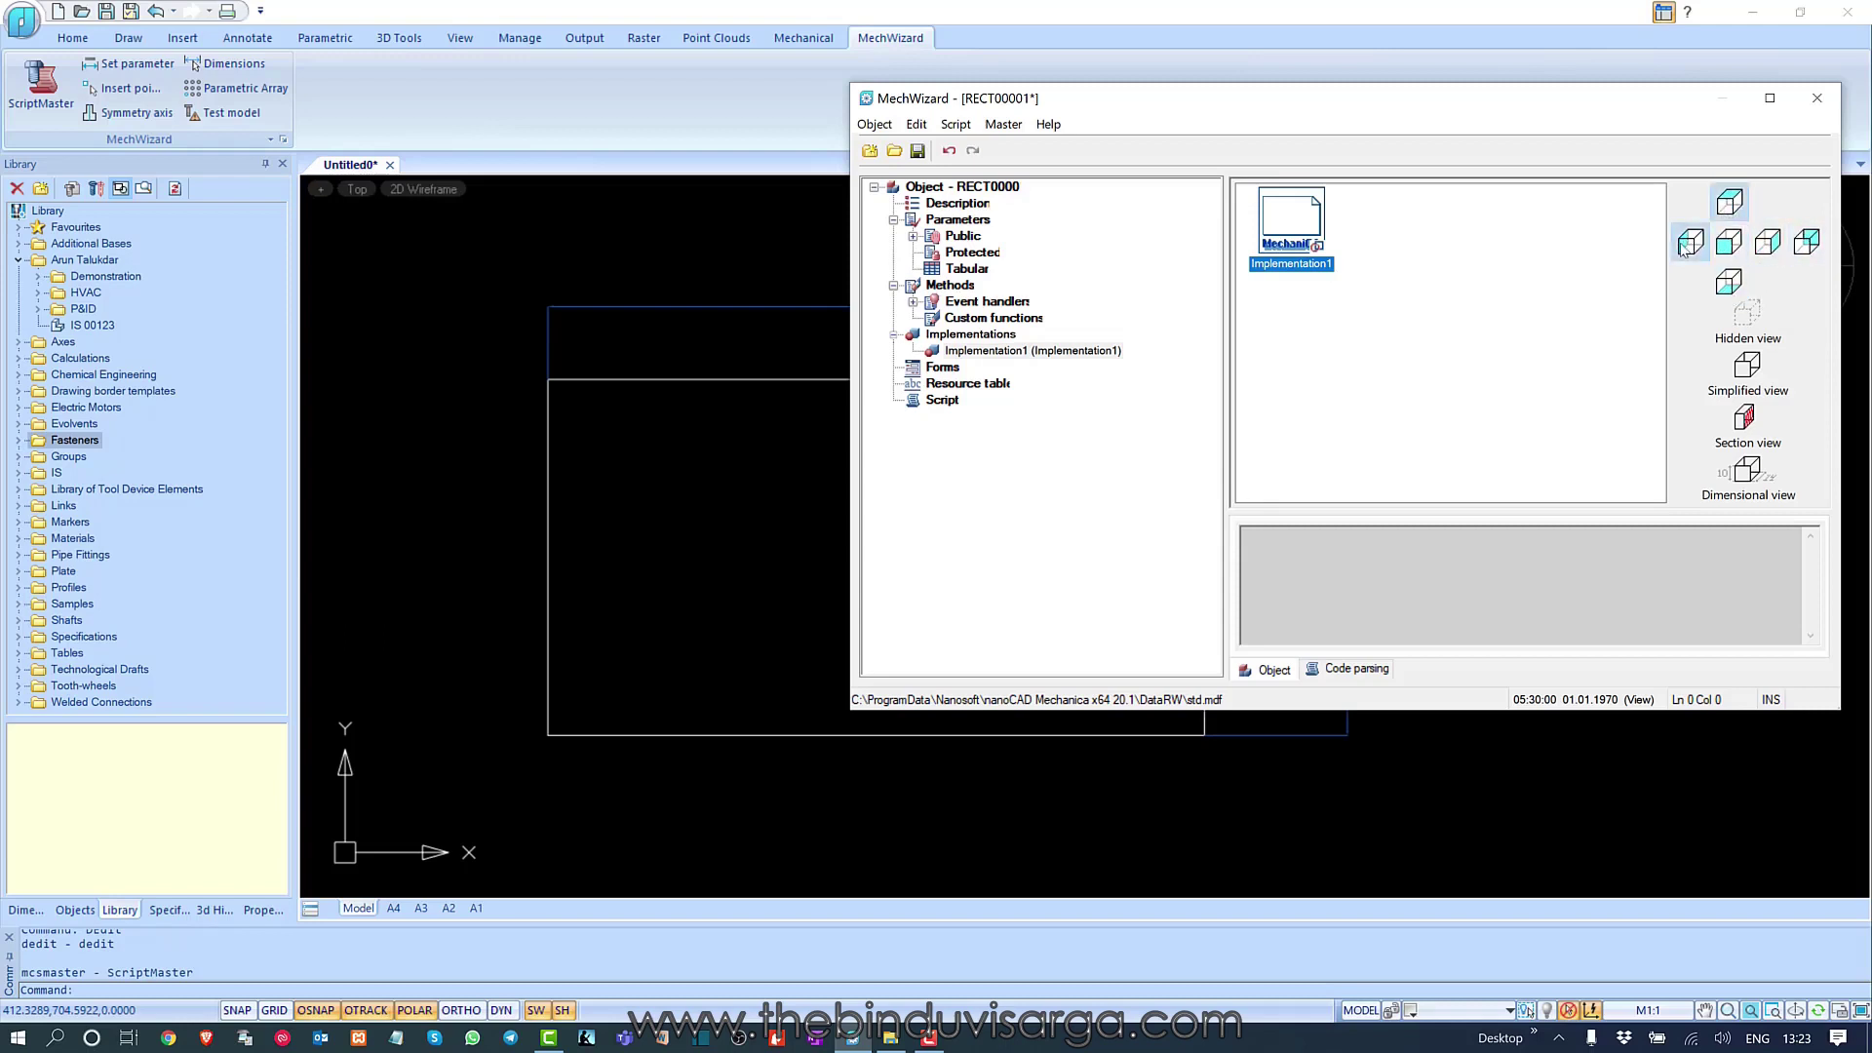
{"action": "left_click", "coordinate": [1729, 281]}
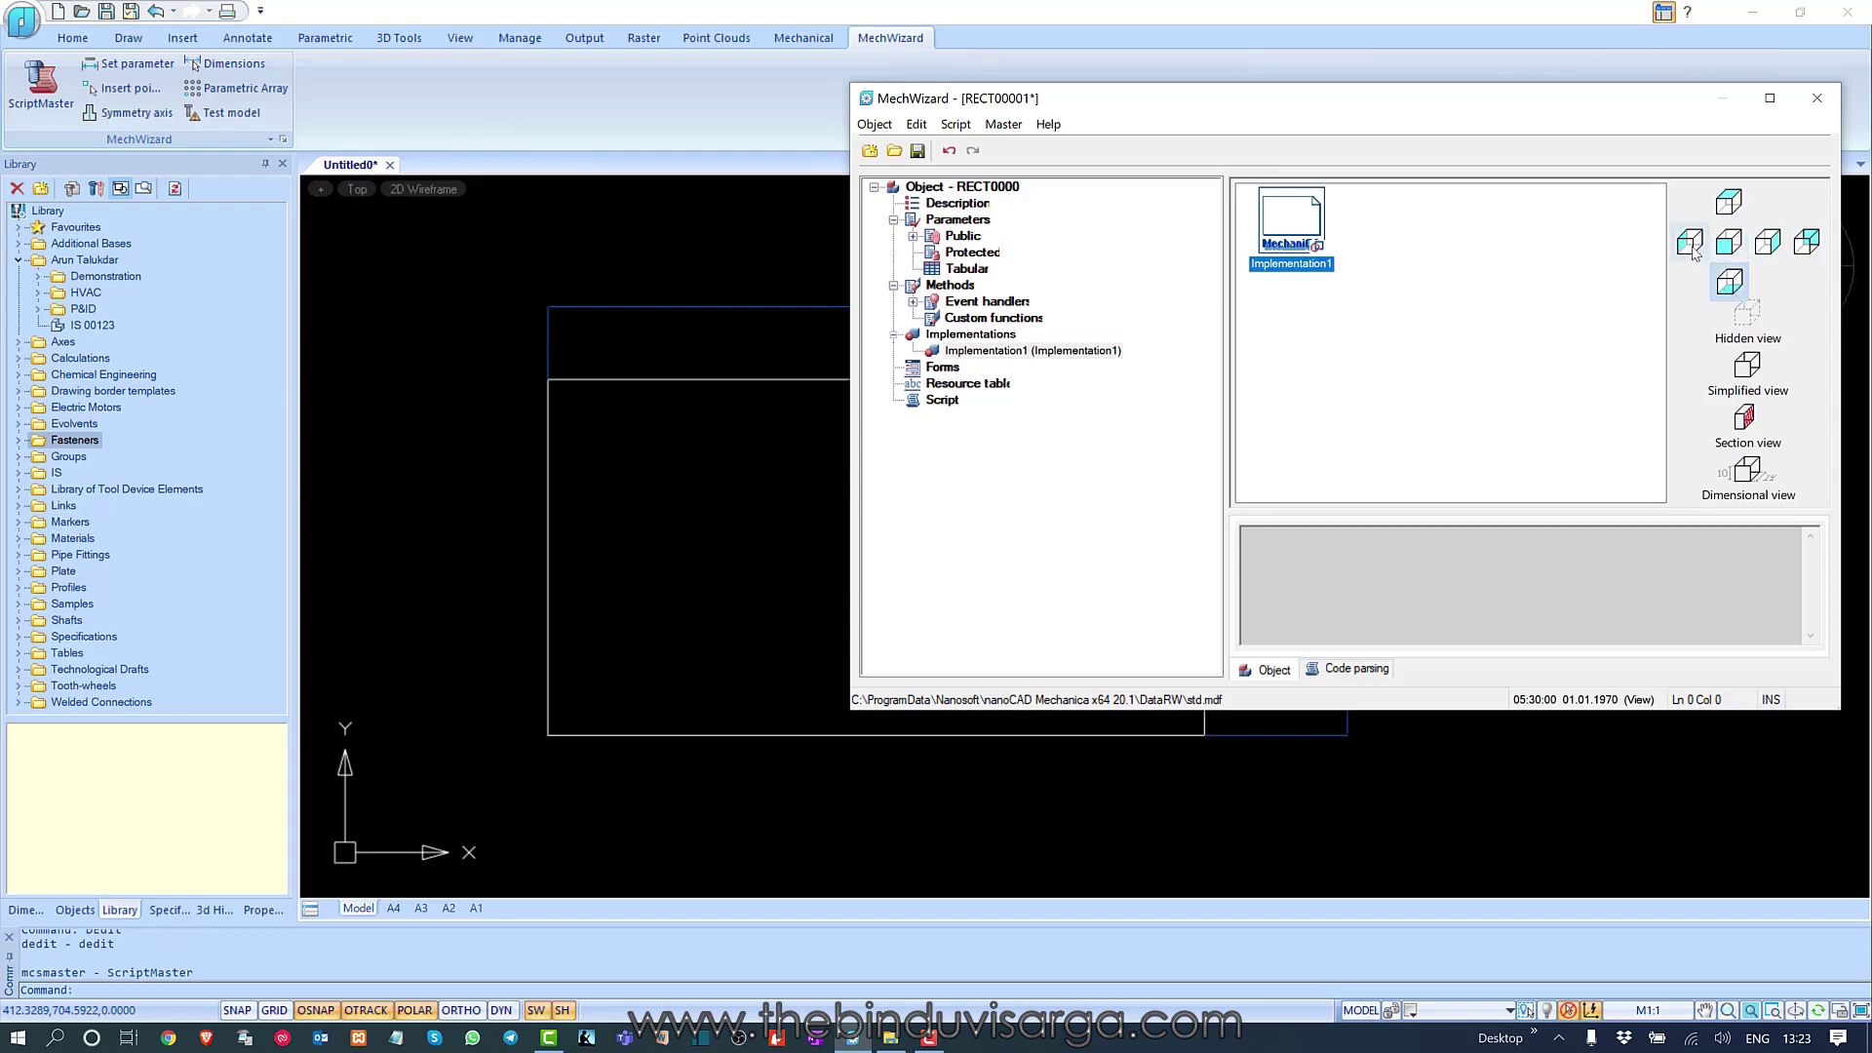
{"action": "left_click", "coordinate": [1692, 245]}
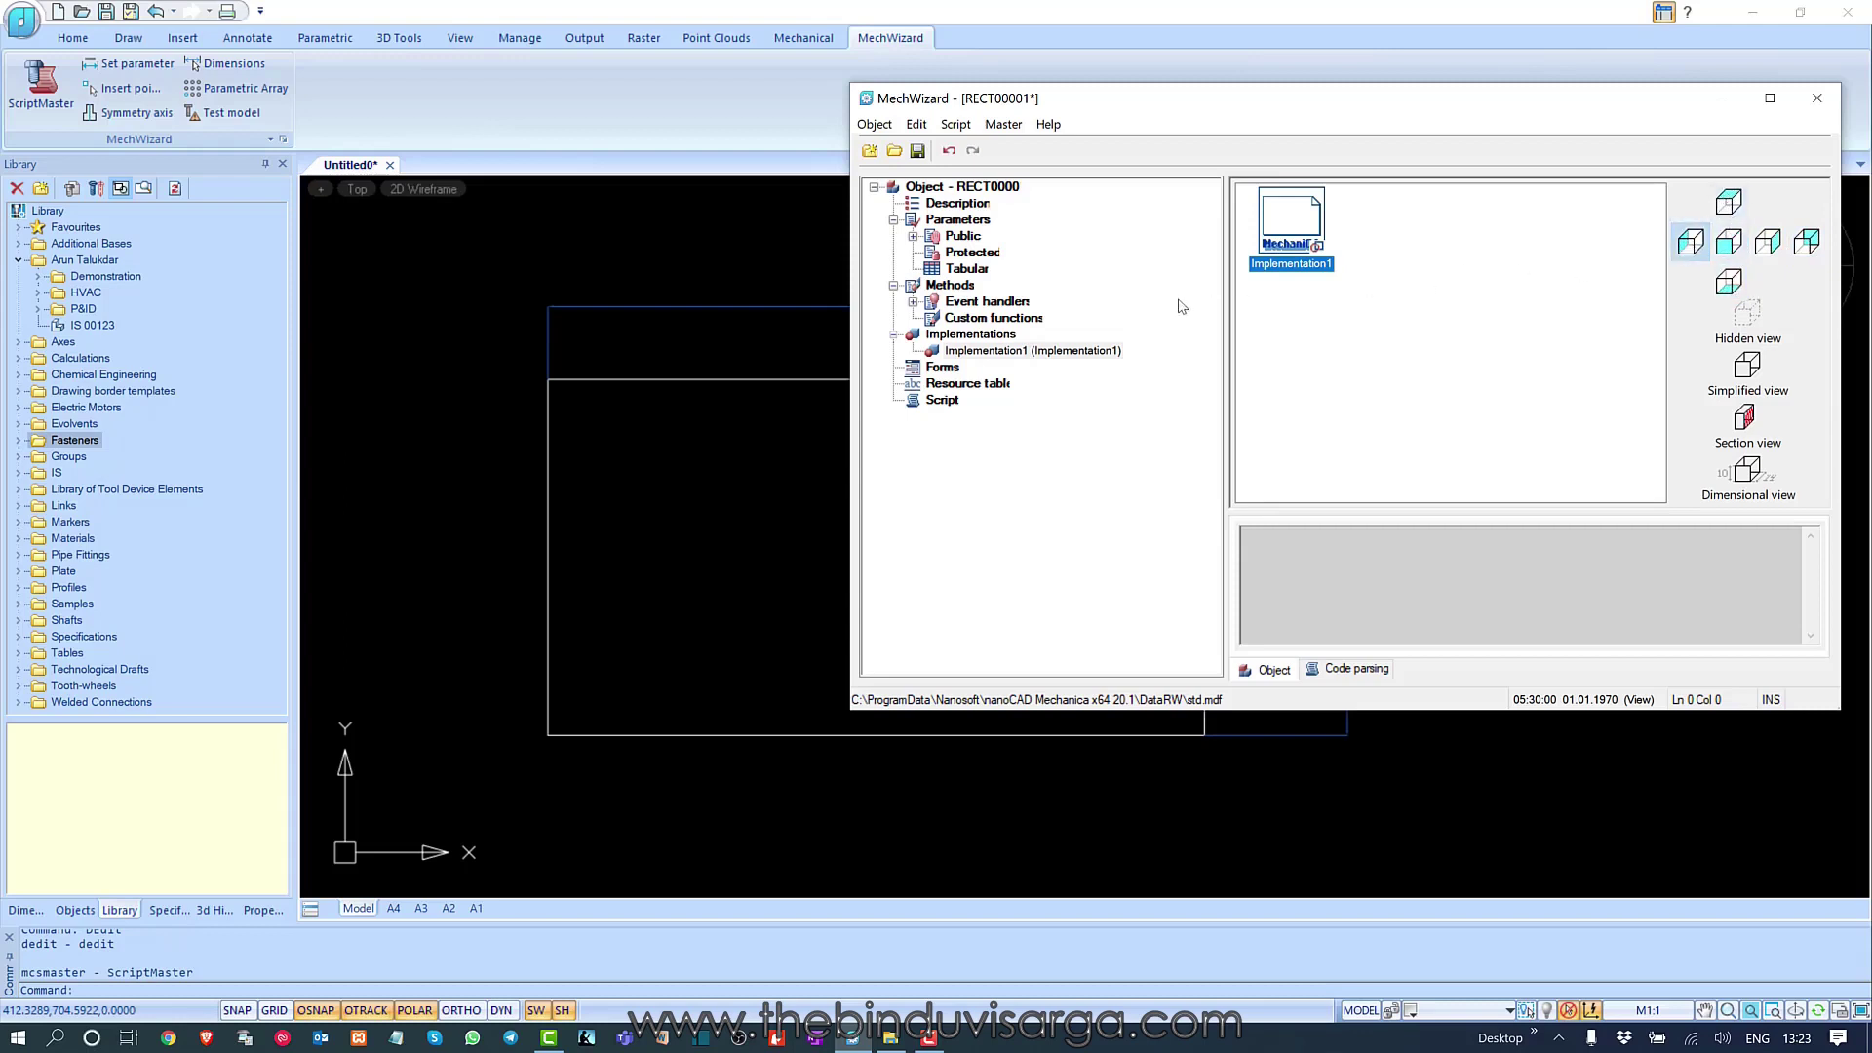
{"action": "left_click", "coordinate": [1731, 244]}
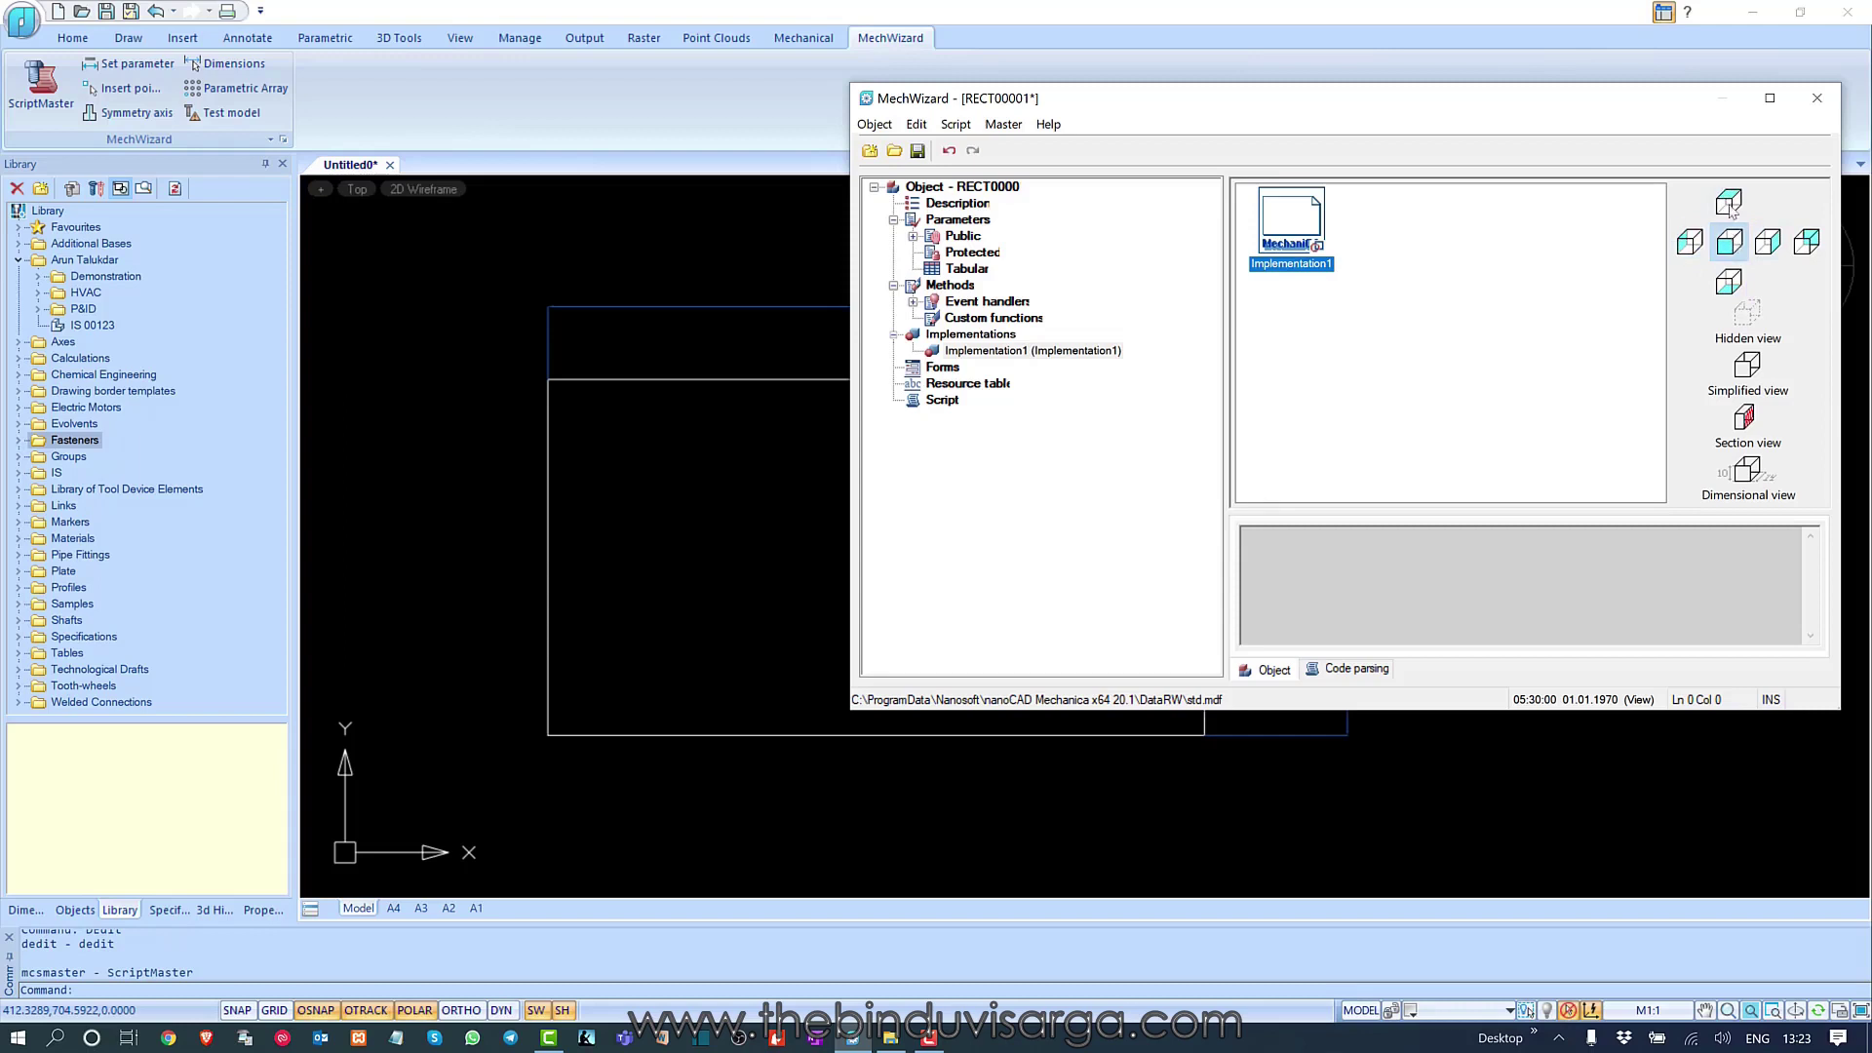
{"action": "left_click", "coordinate": [1729, 202]}
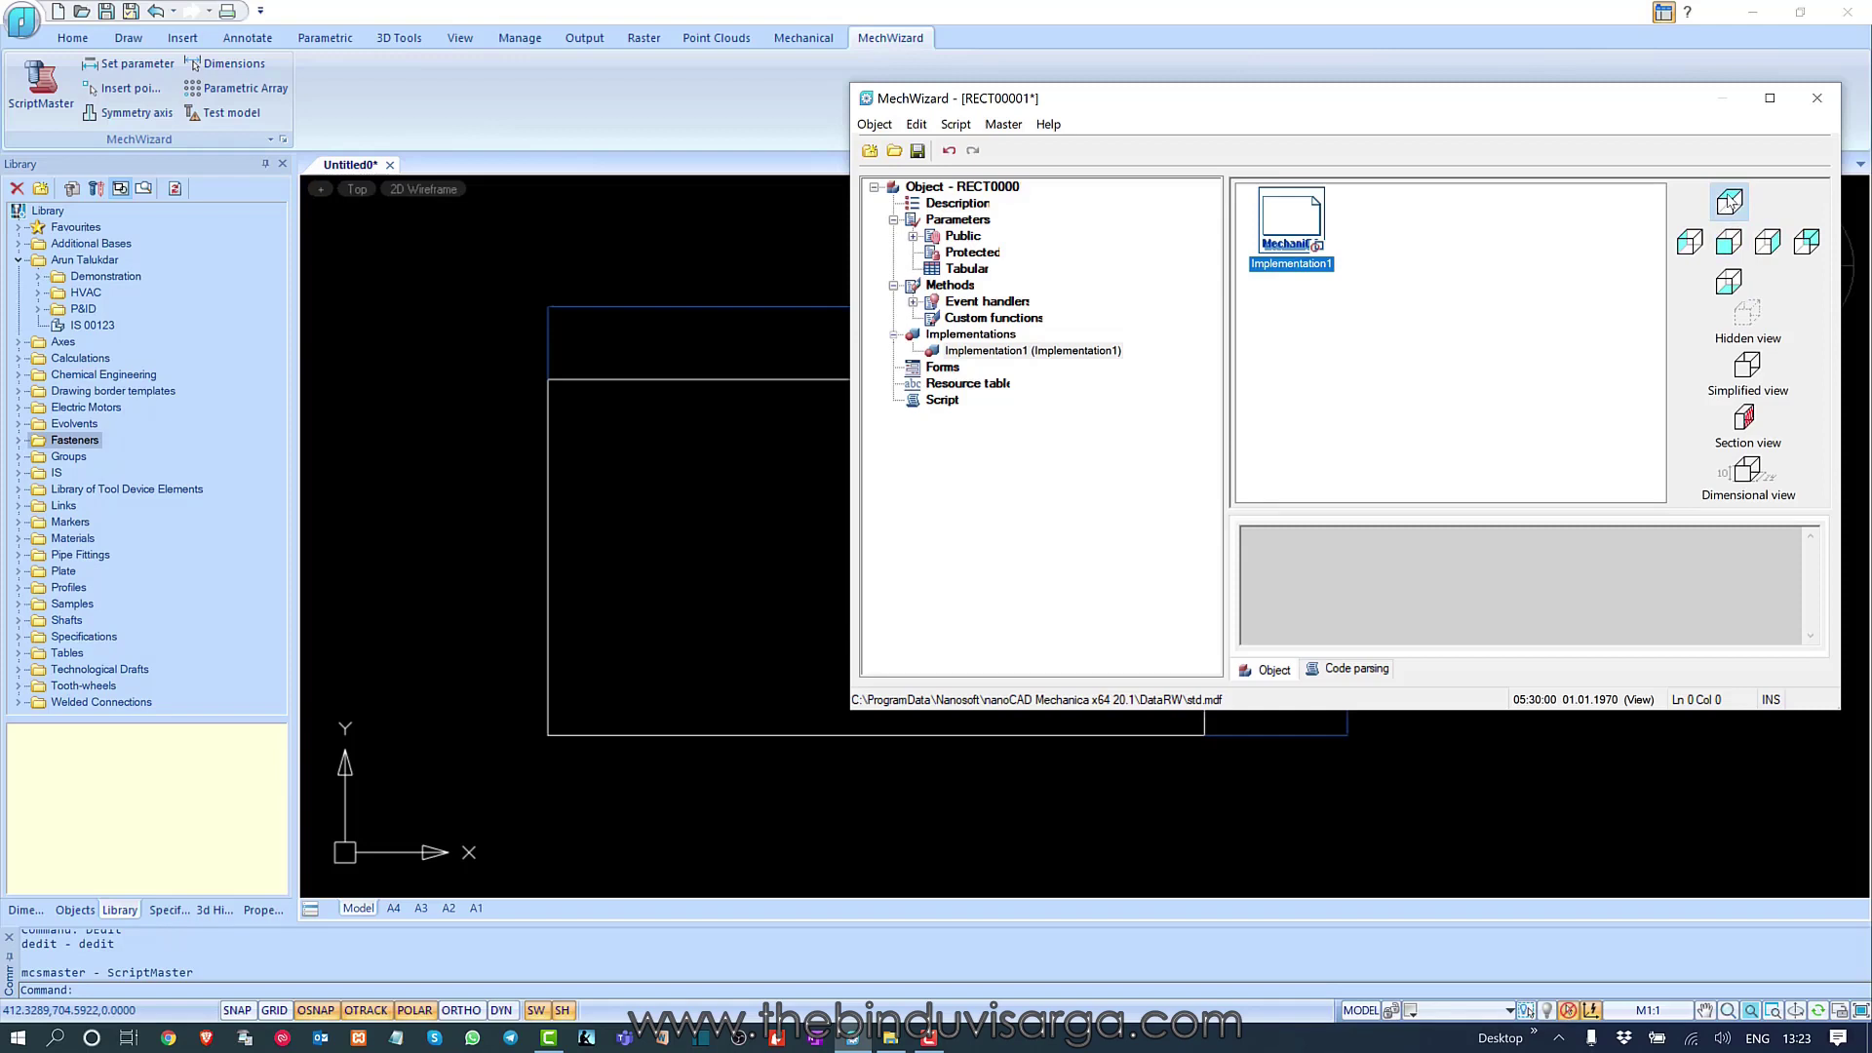
- Run parametric recognition of the implementation's view on the rectangle and both dimensions, with the insert point at the rectangle's lower-left corner
{"action": "right_click", "coordinate": [1300, 230]}
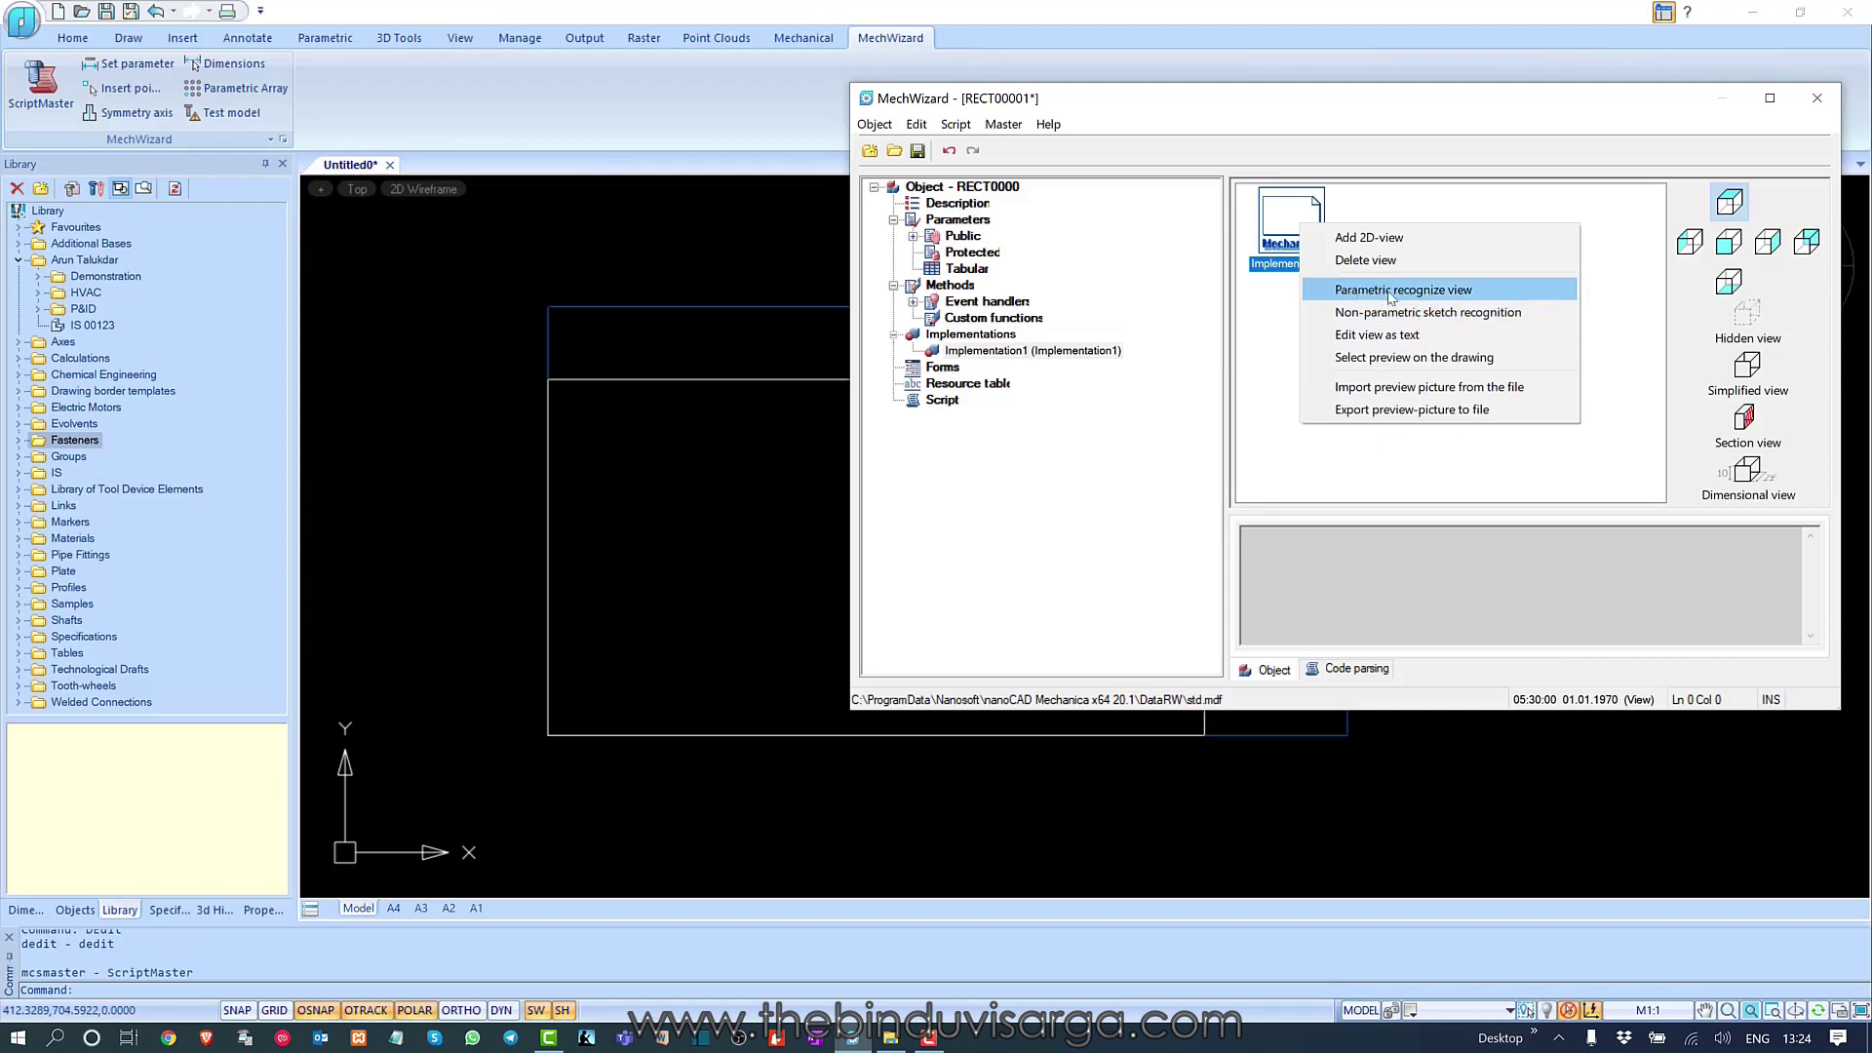
{"action": "left_click", "coordinate": [1437, 290]}
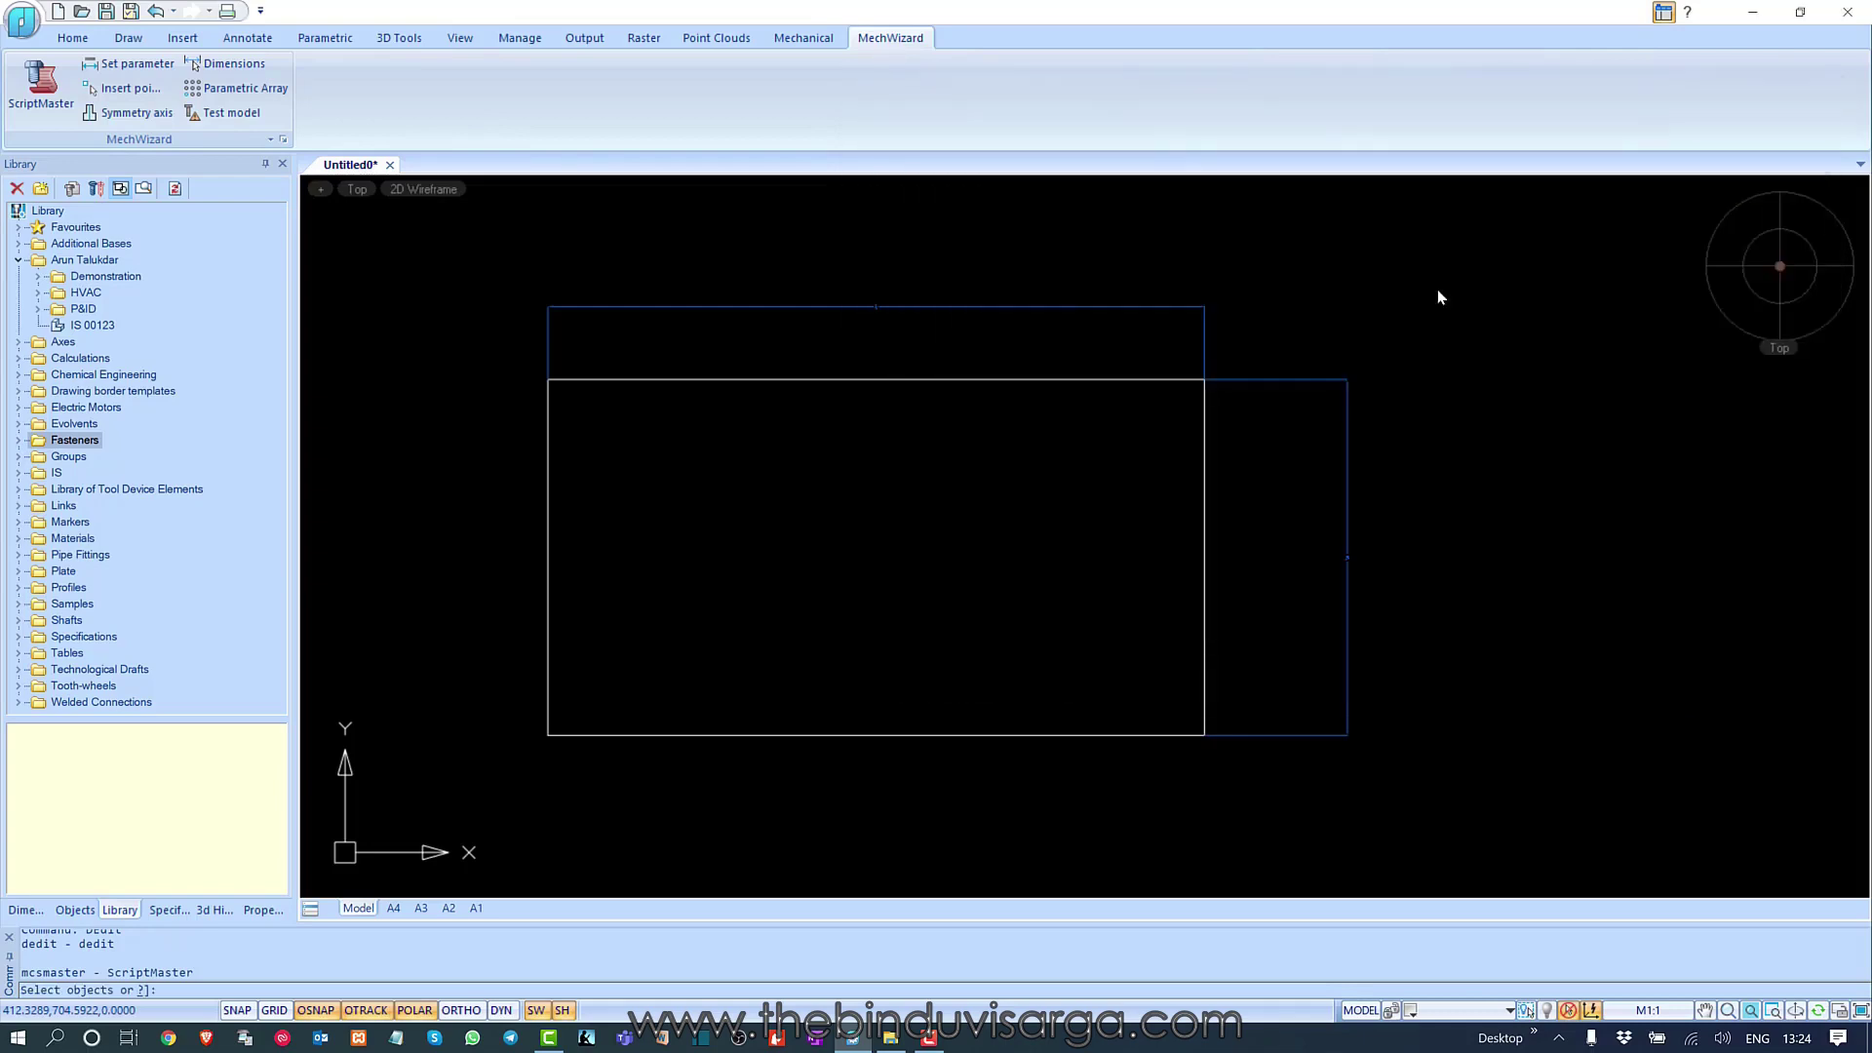
{"action": "left_click", "coordinate": [430, 241]}
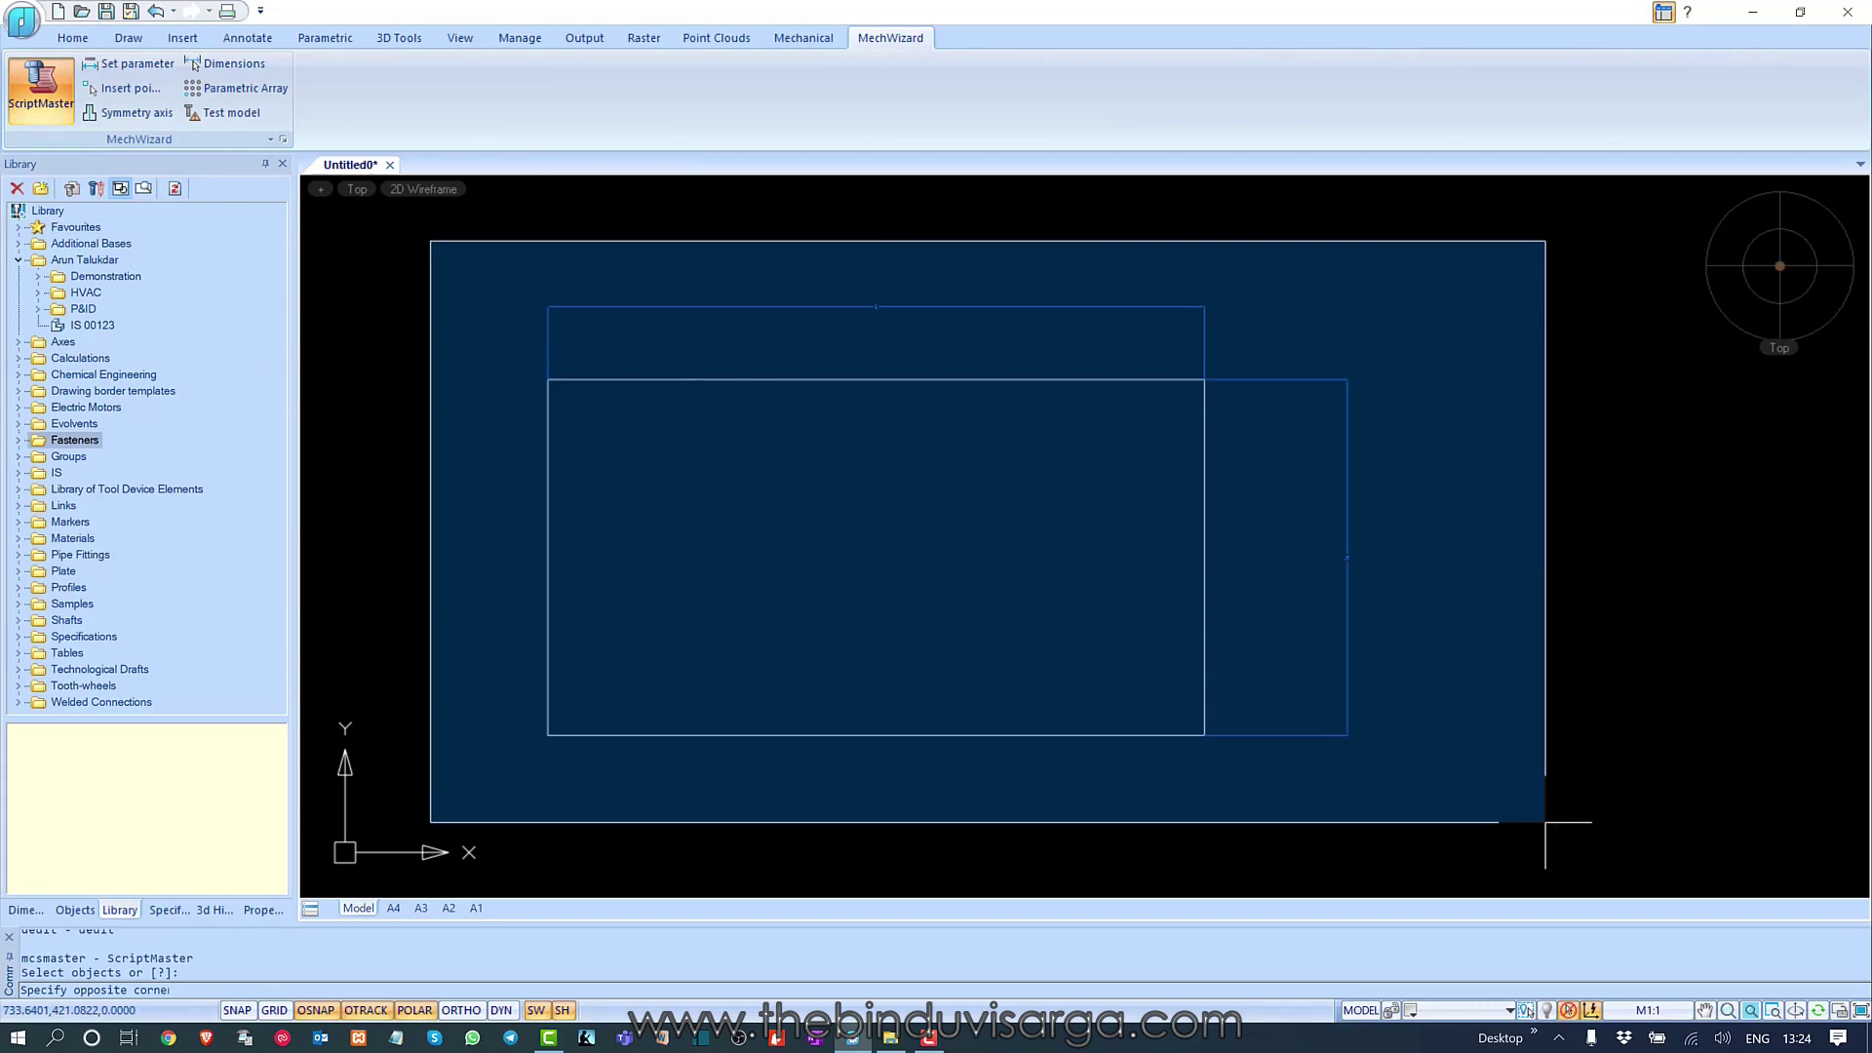
{"action": "left_click", "coordinate": [1545, 822]}
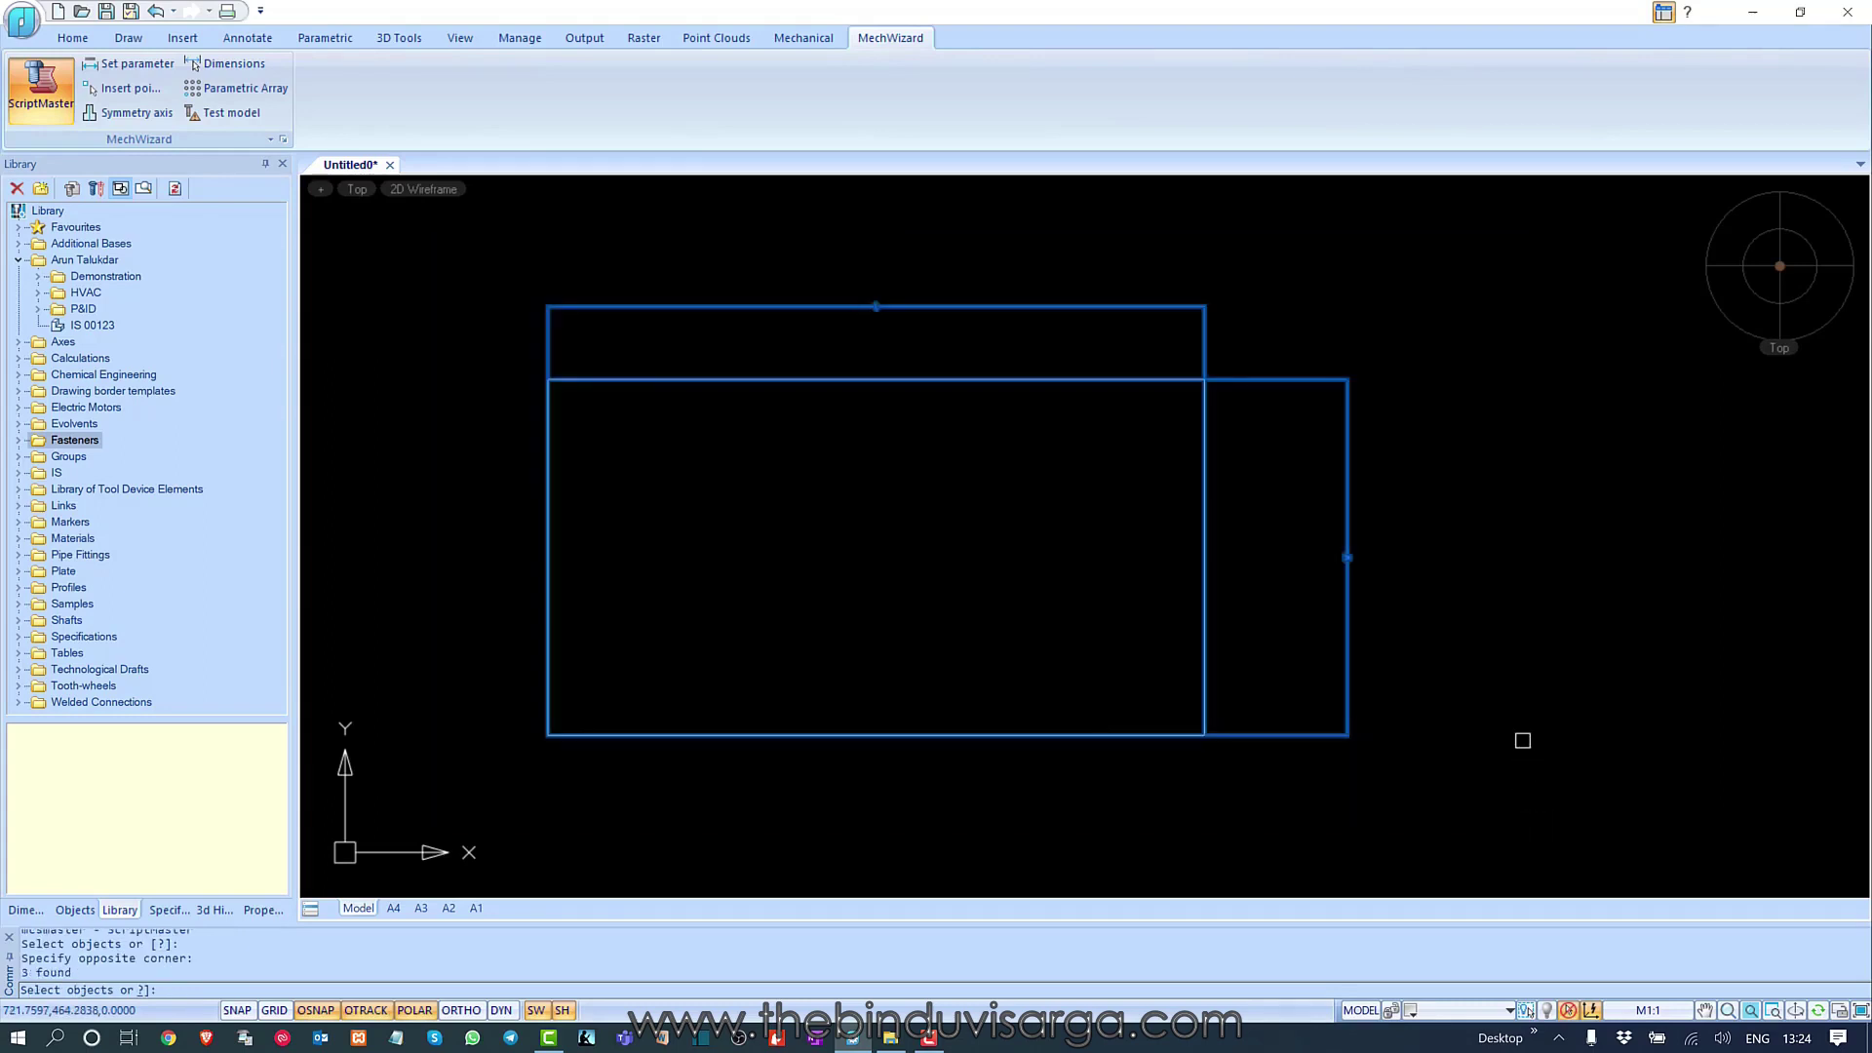
{"action": "key", "text": "Return"}
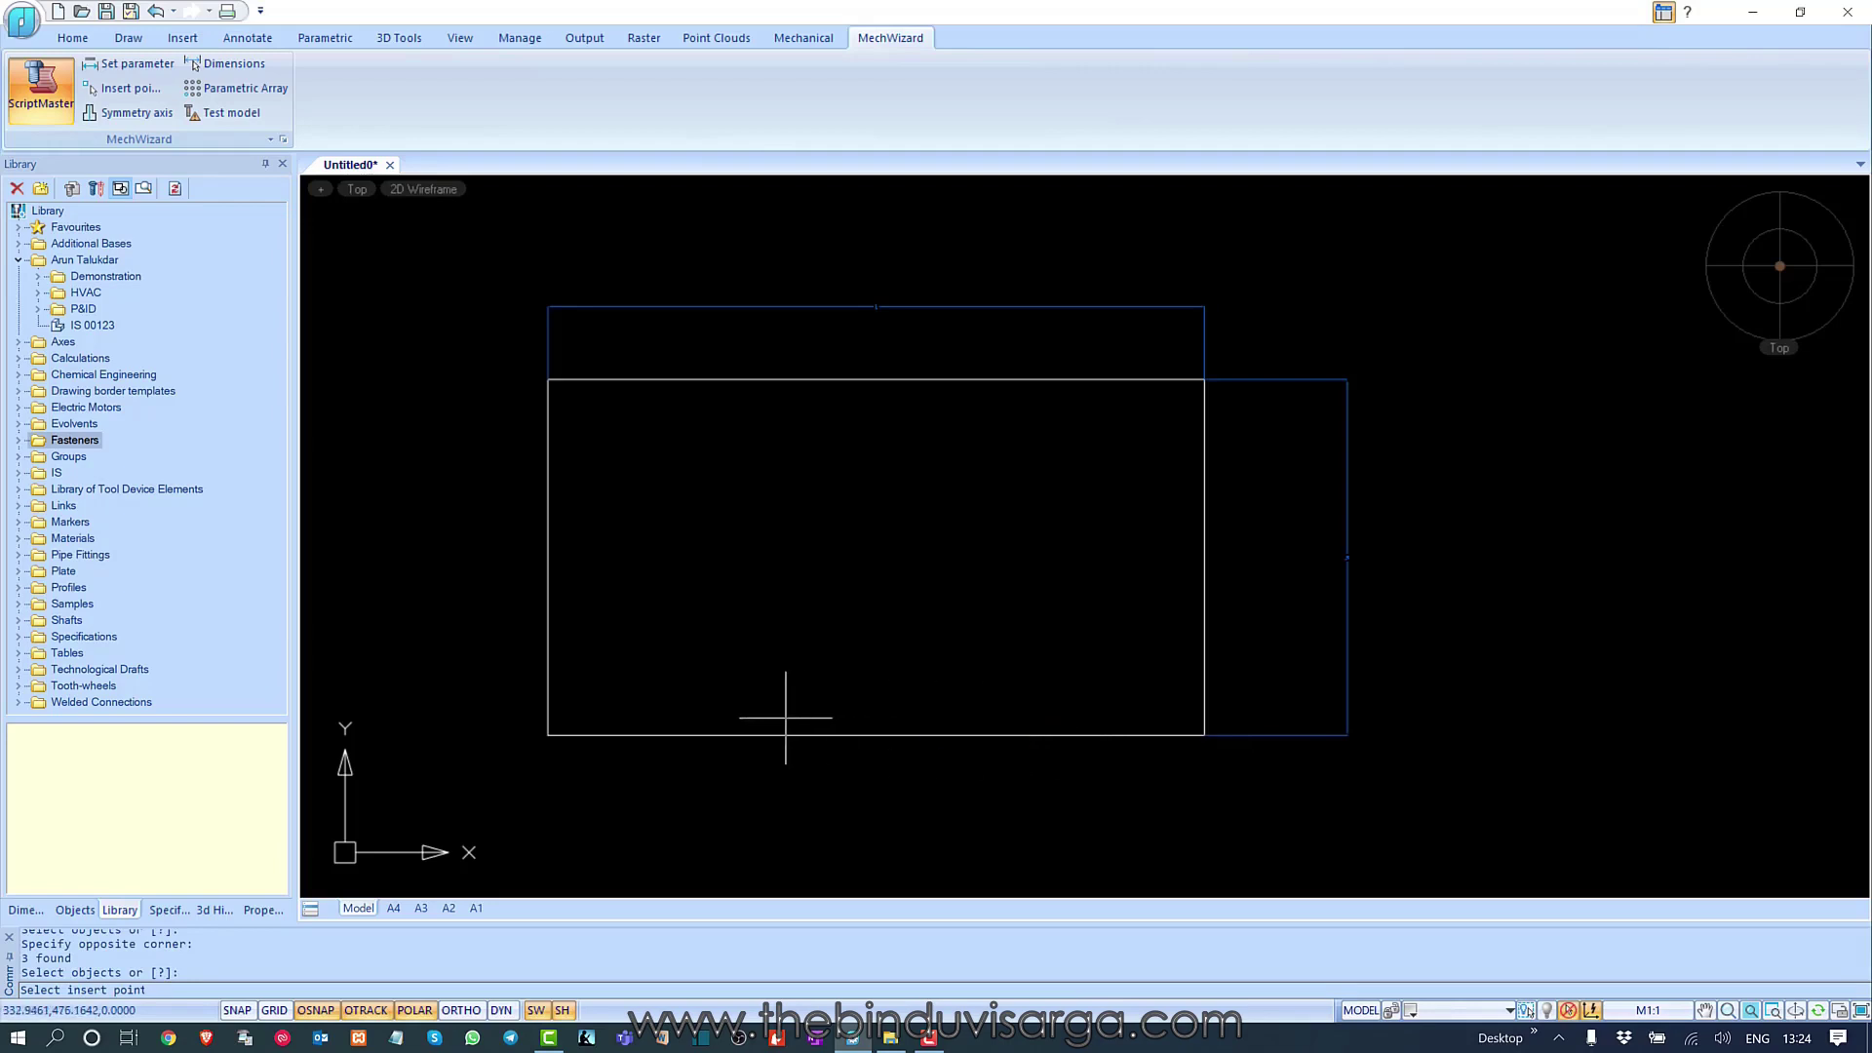
{"action": "left_click", "coordinate": [548, 735]}
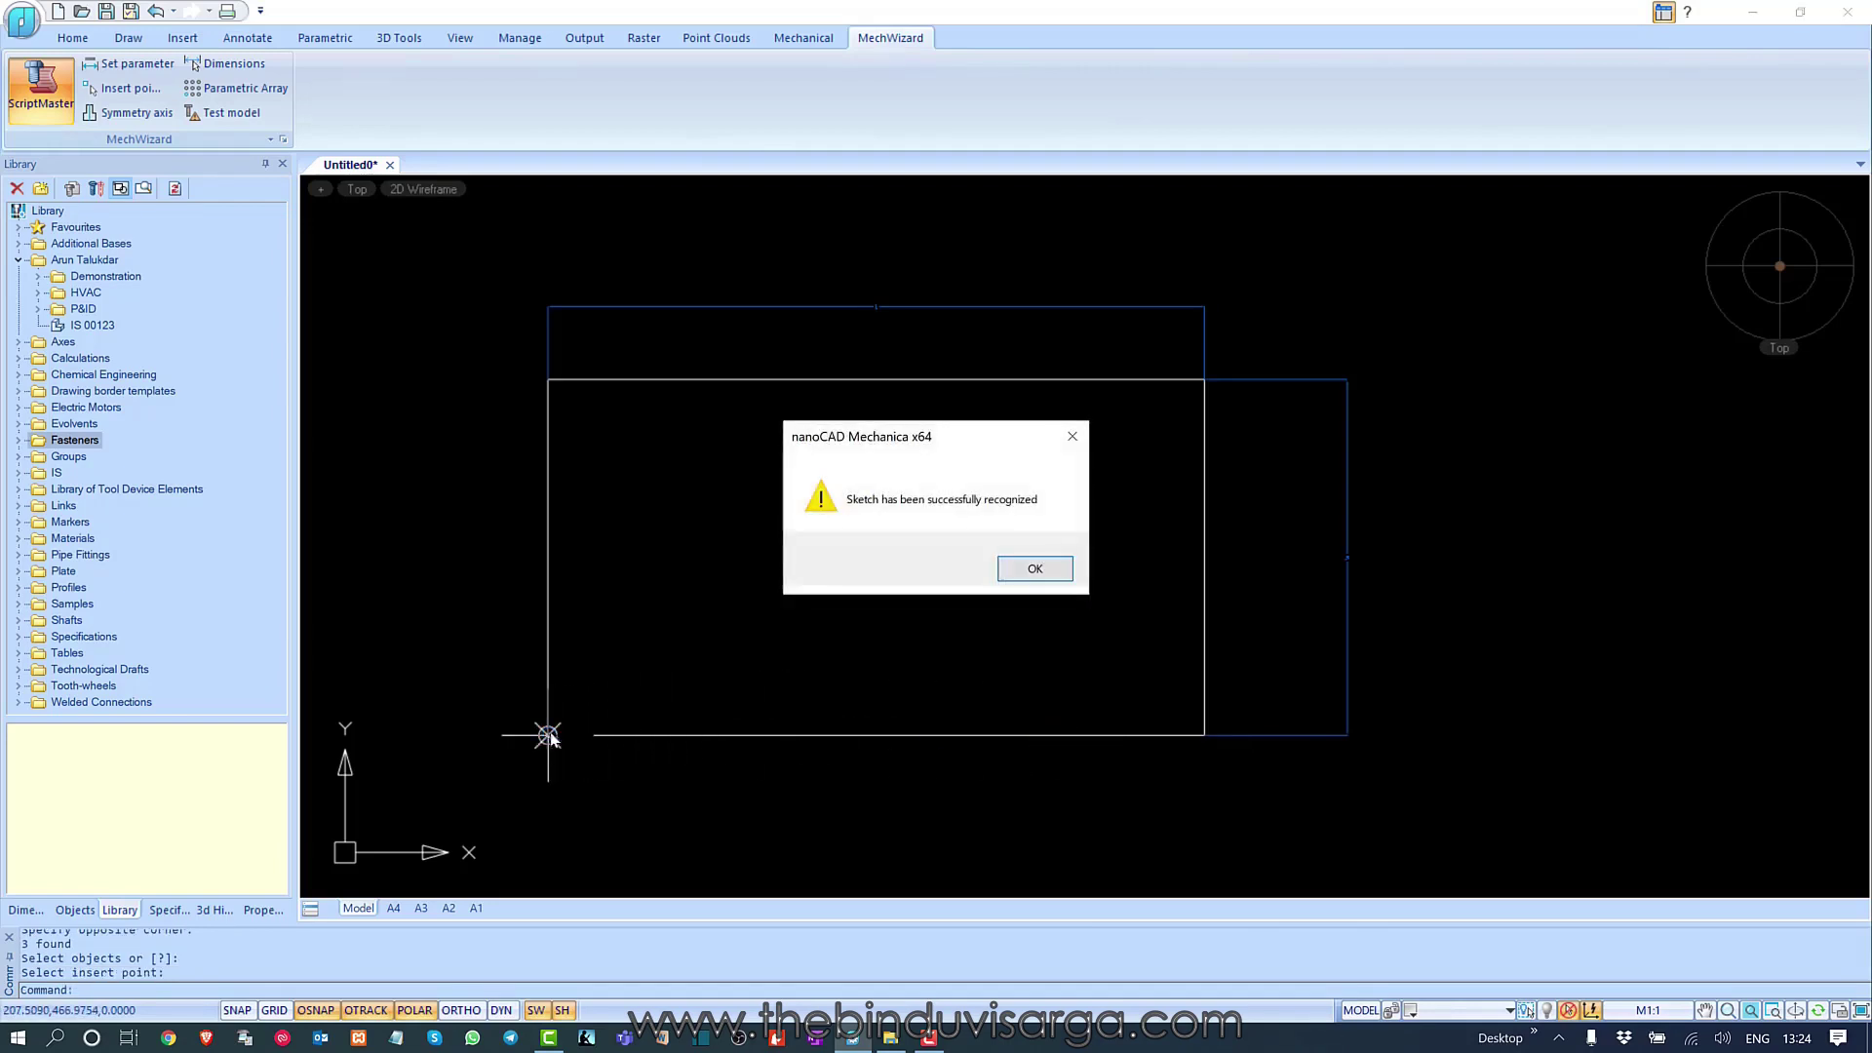
{"action": "left_click", "coordinate": [1033, 569]}
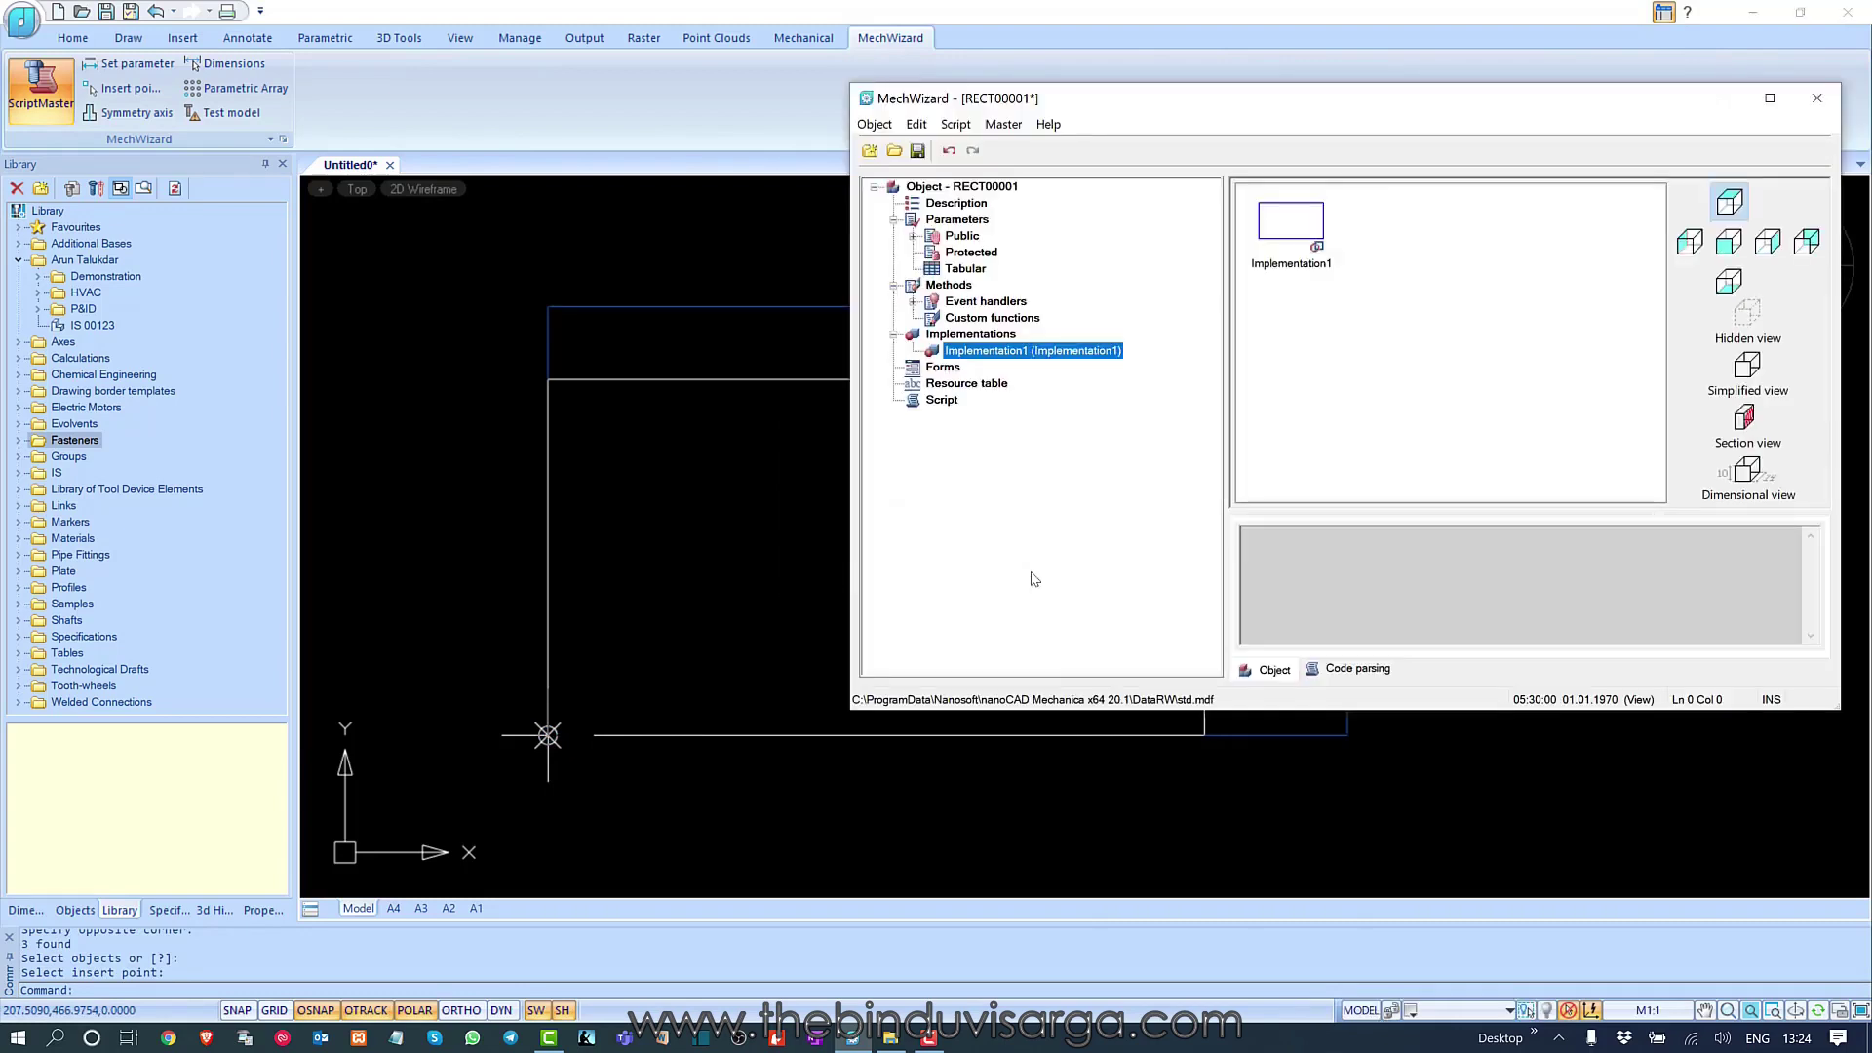
- Inspect the script code generated for the implementation's recognized view and close it
{"action": "left_click_drag", "start_coordinate": [1388, 97], "coordinate": [1151, 152]}
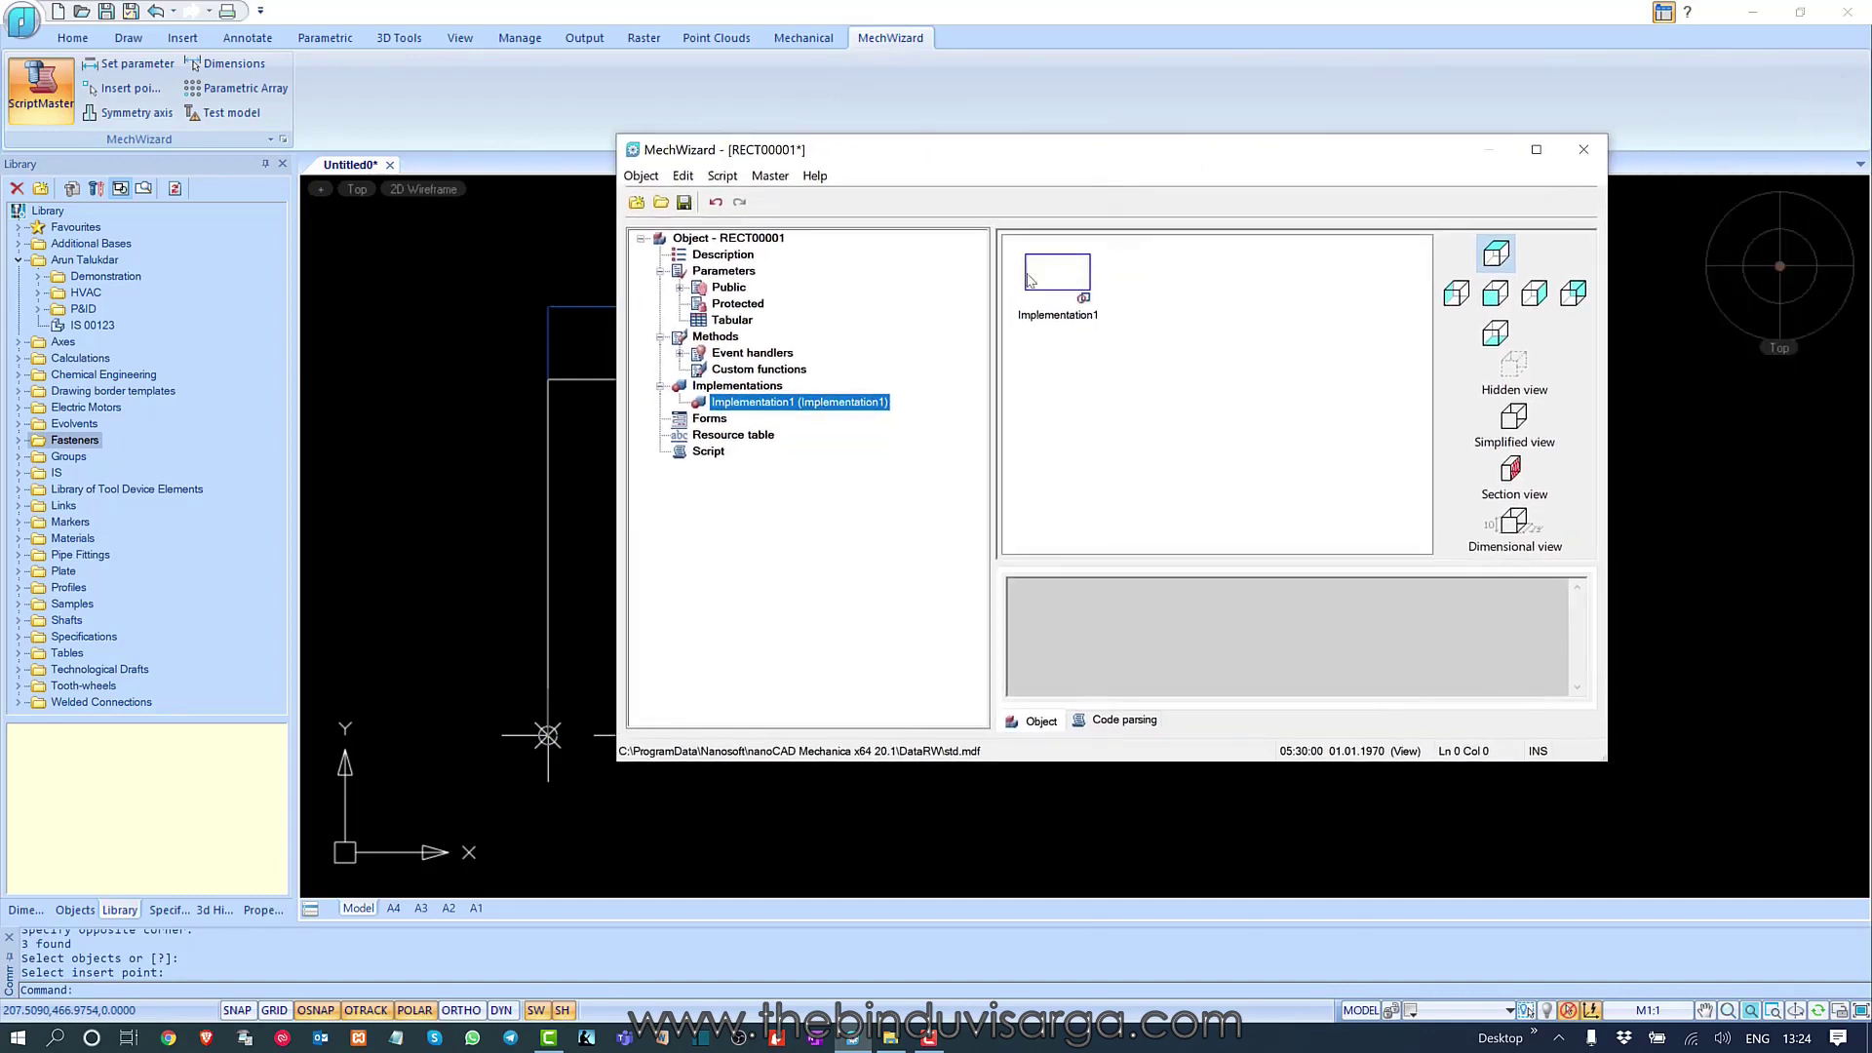
{"action": "double_click", "coordinate": [1072, 301]}
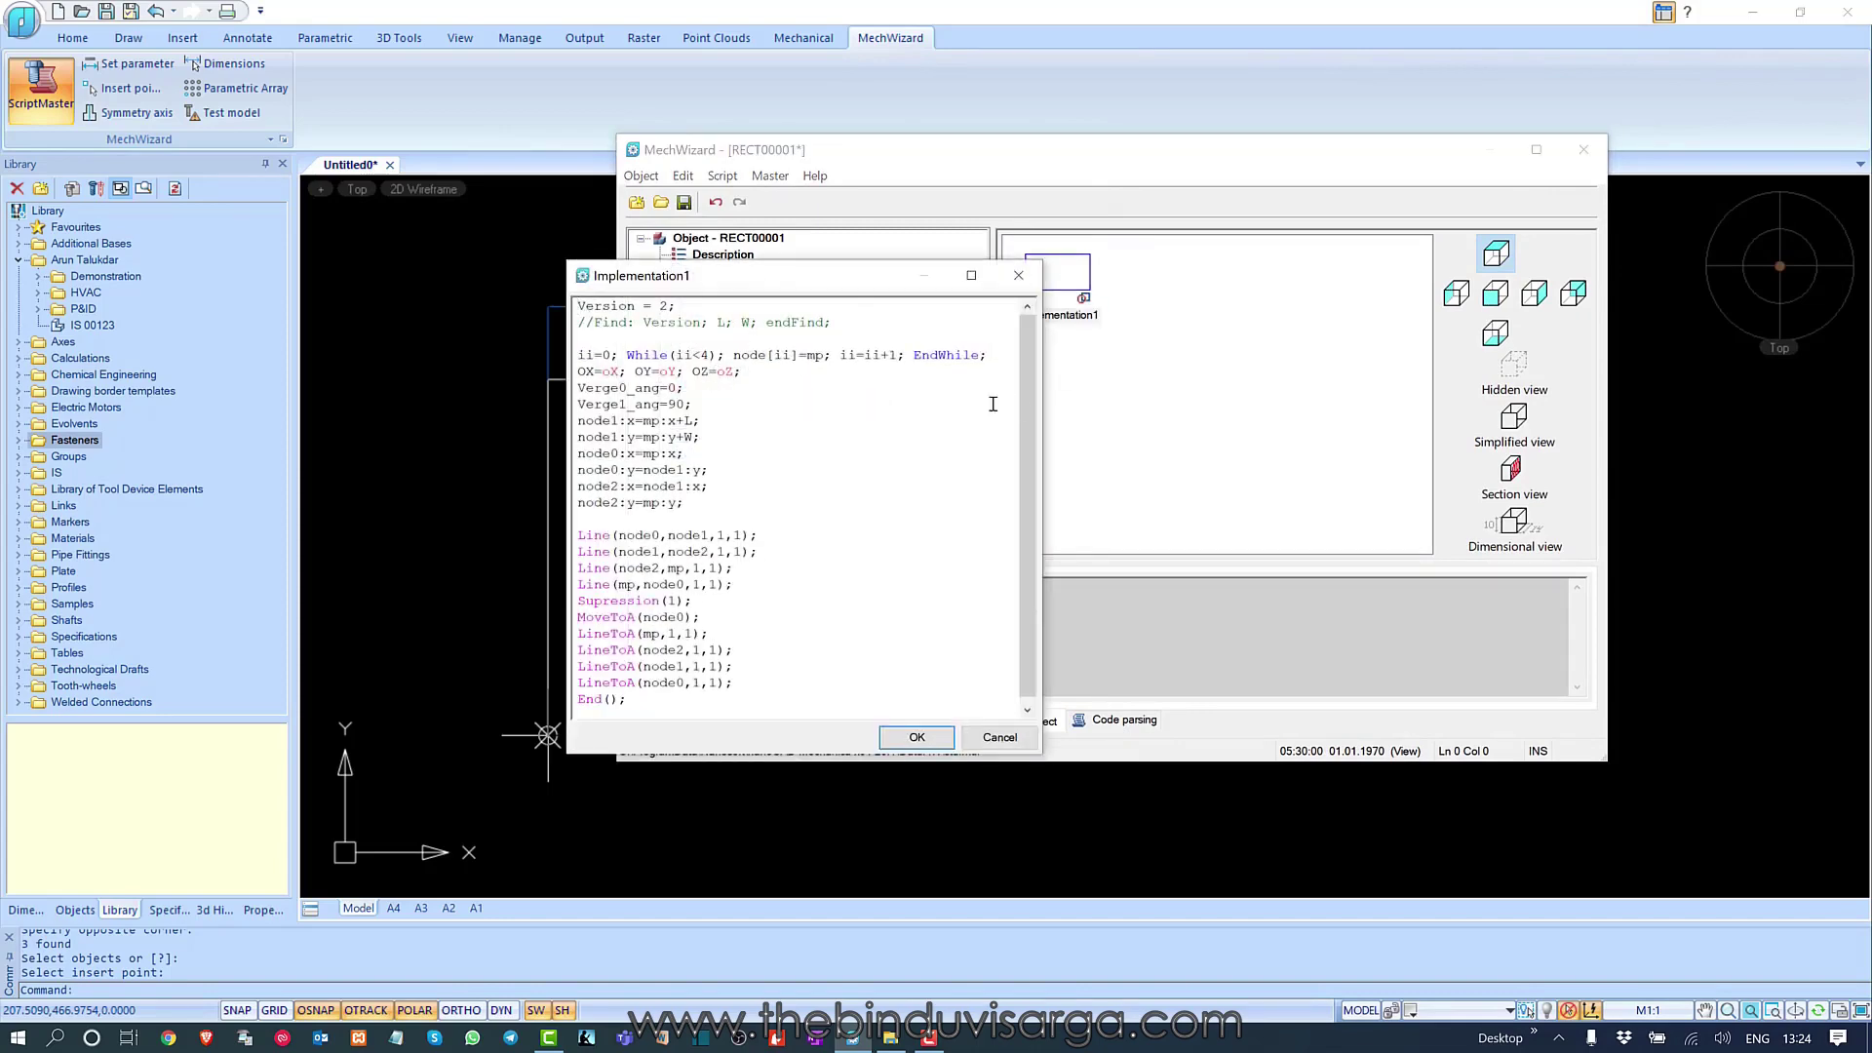
{"action": "left_click", "coordinate": [1018, 274]}
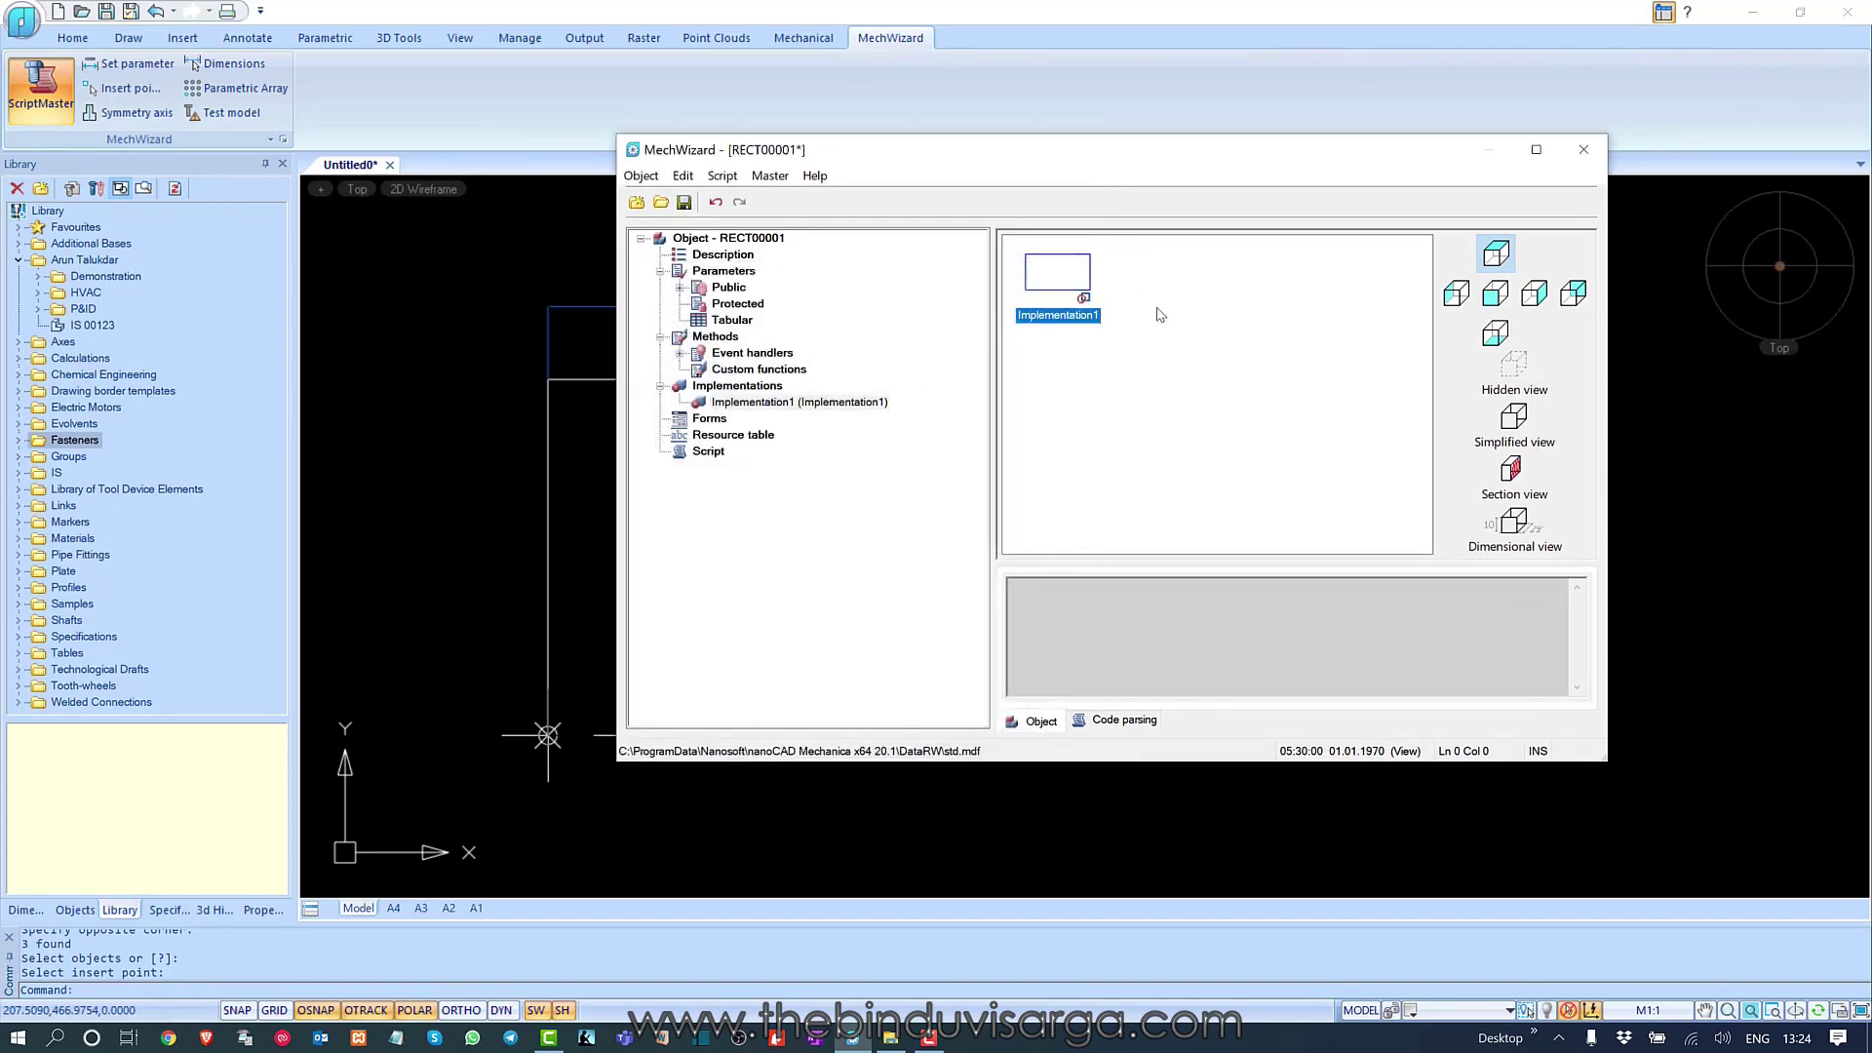
- Close the MechWizard editor and save the changes to the RECT00001 object
{"action": "left_click", "coordinate": [1583, 154]}
{"action": "left_click", "coordinate": [852, 571]}
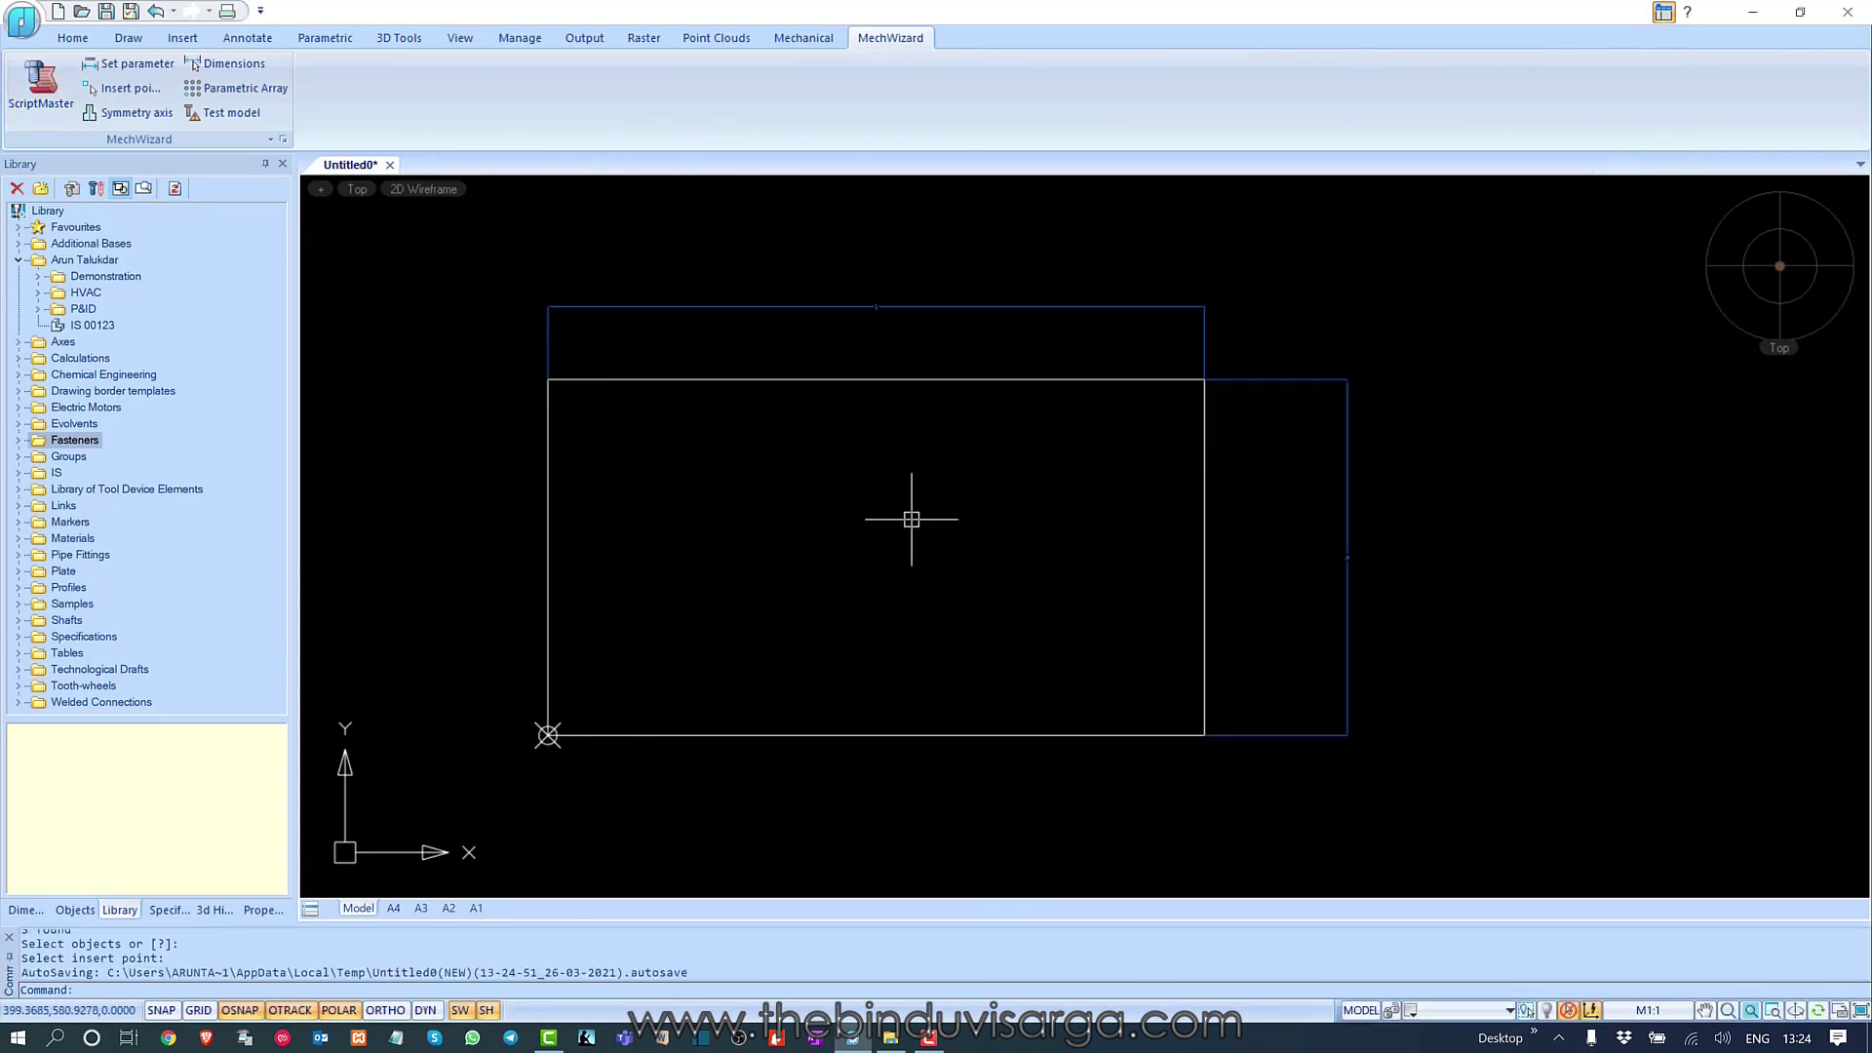
{"action": "mouse_move", "coordinate": [912, 519]}
{"action": "middle_mouse_down"}
{"action": "mouse_move", "coordinate": [873, 501]}
{"action": "mouse_move", "coordinate": [890, 485]}
{"action": "middle_mouse_up"}
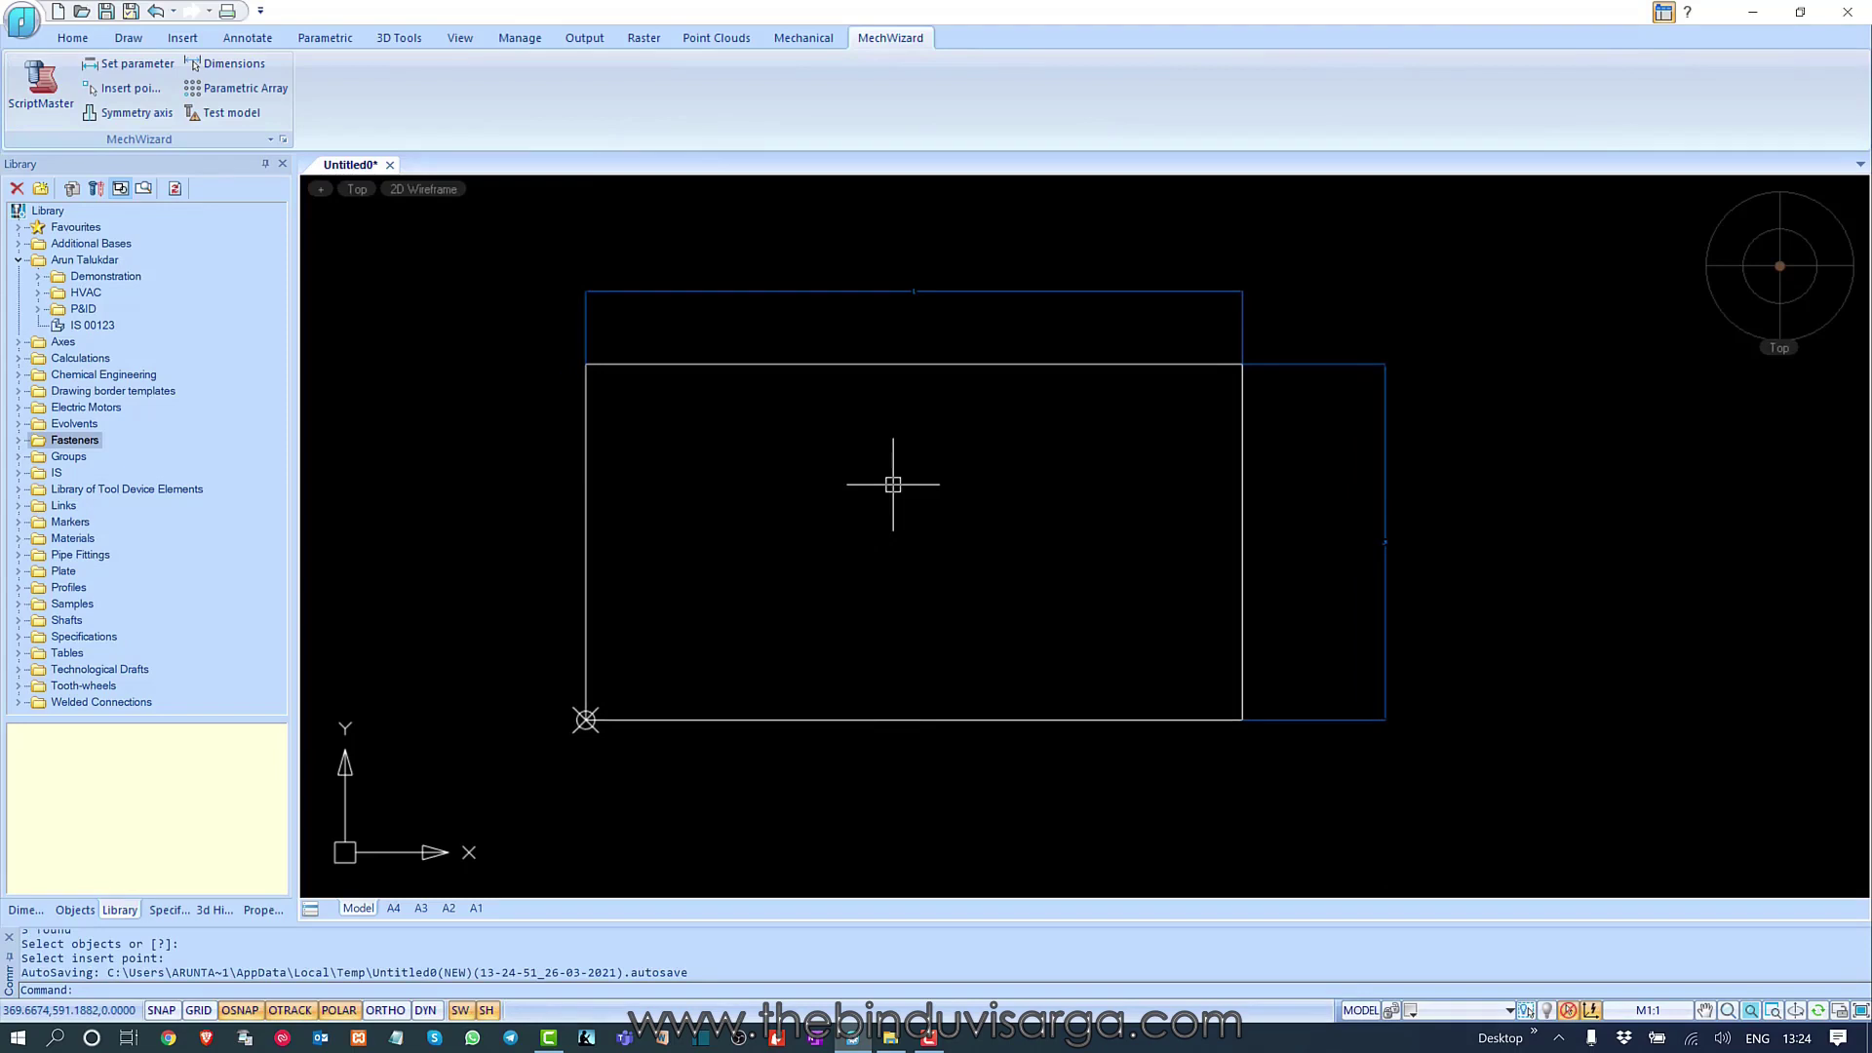
{"action": "left_click", "coordinate": [41, 83]}
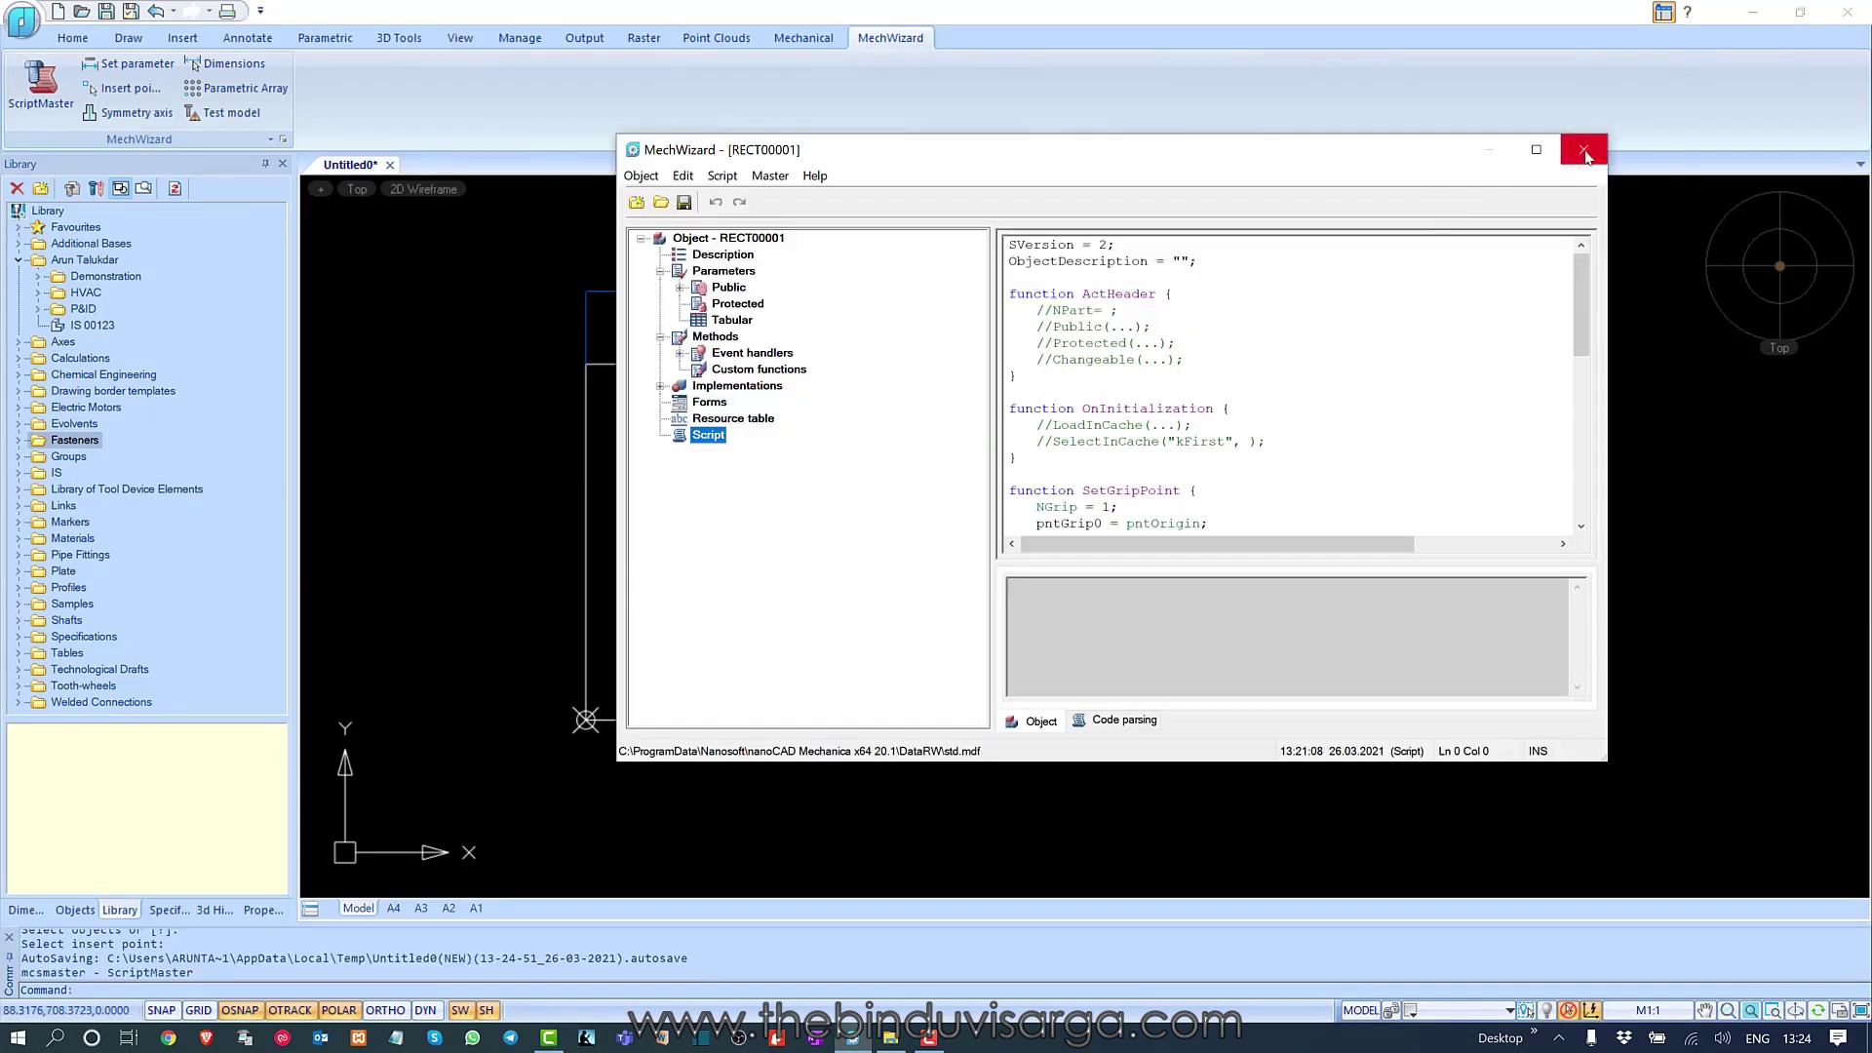
{"action": "left_click", "coordinate": [1583, 151]}
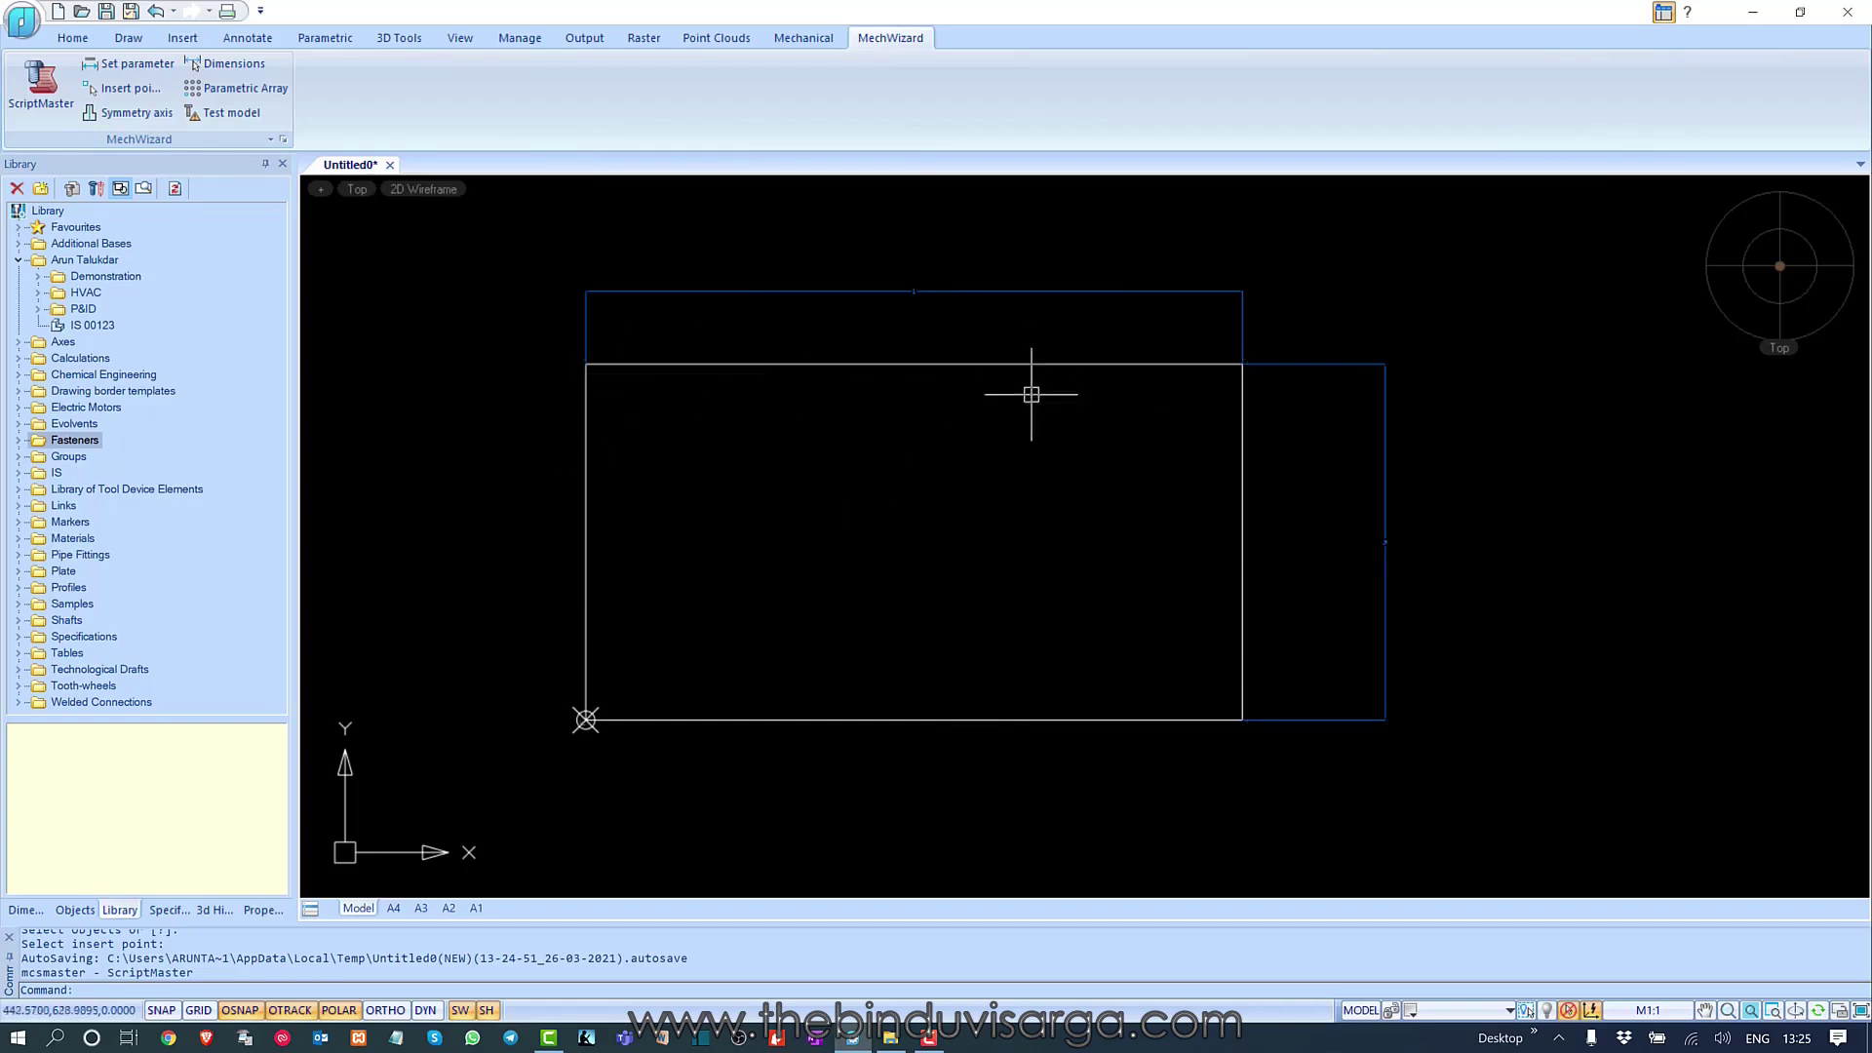
{"action": "scroll", "coordinate": [864, 458], "scroll_direction": "down", "scroll_amount": 2}
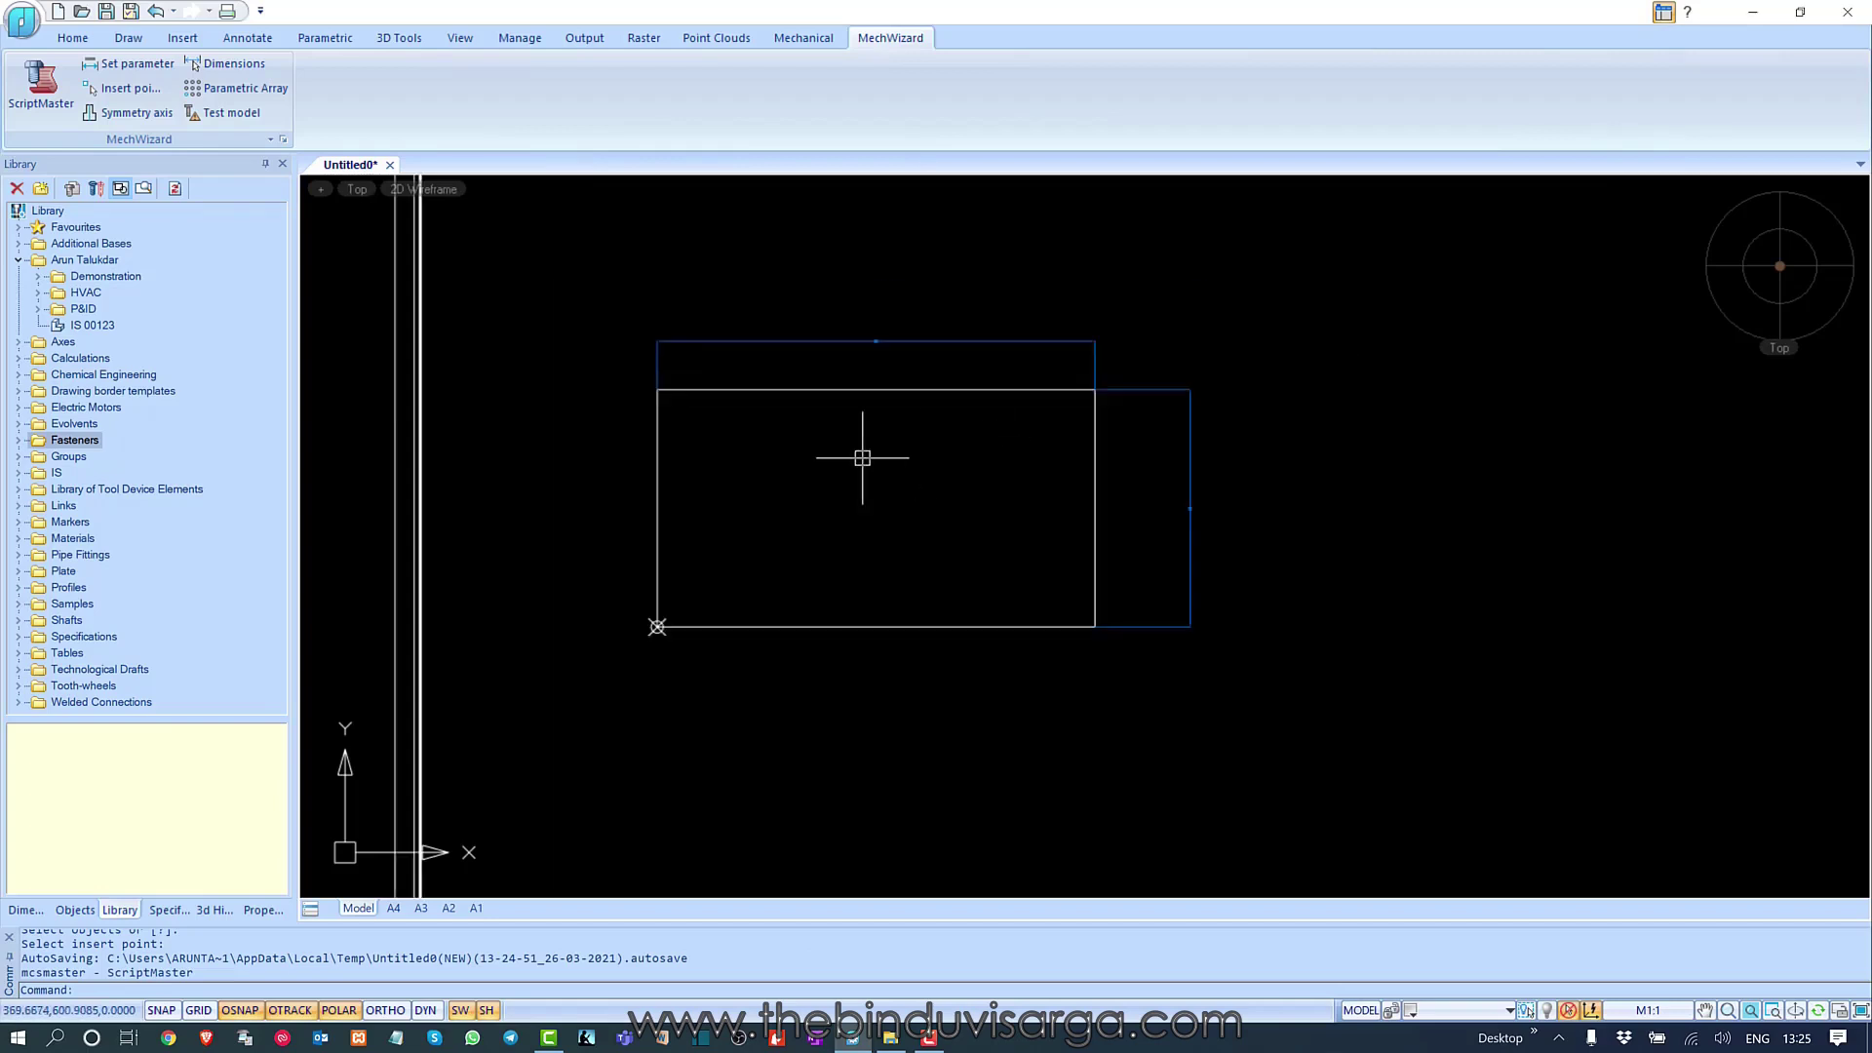
{"action": "middle_click_drag", "start_coordinate": [890, 462], "coordinate": [846, 436]}
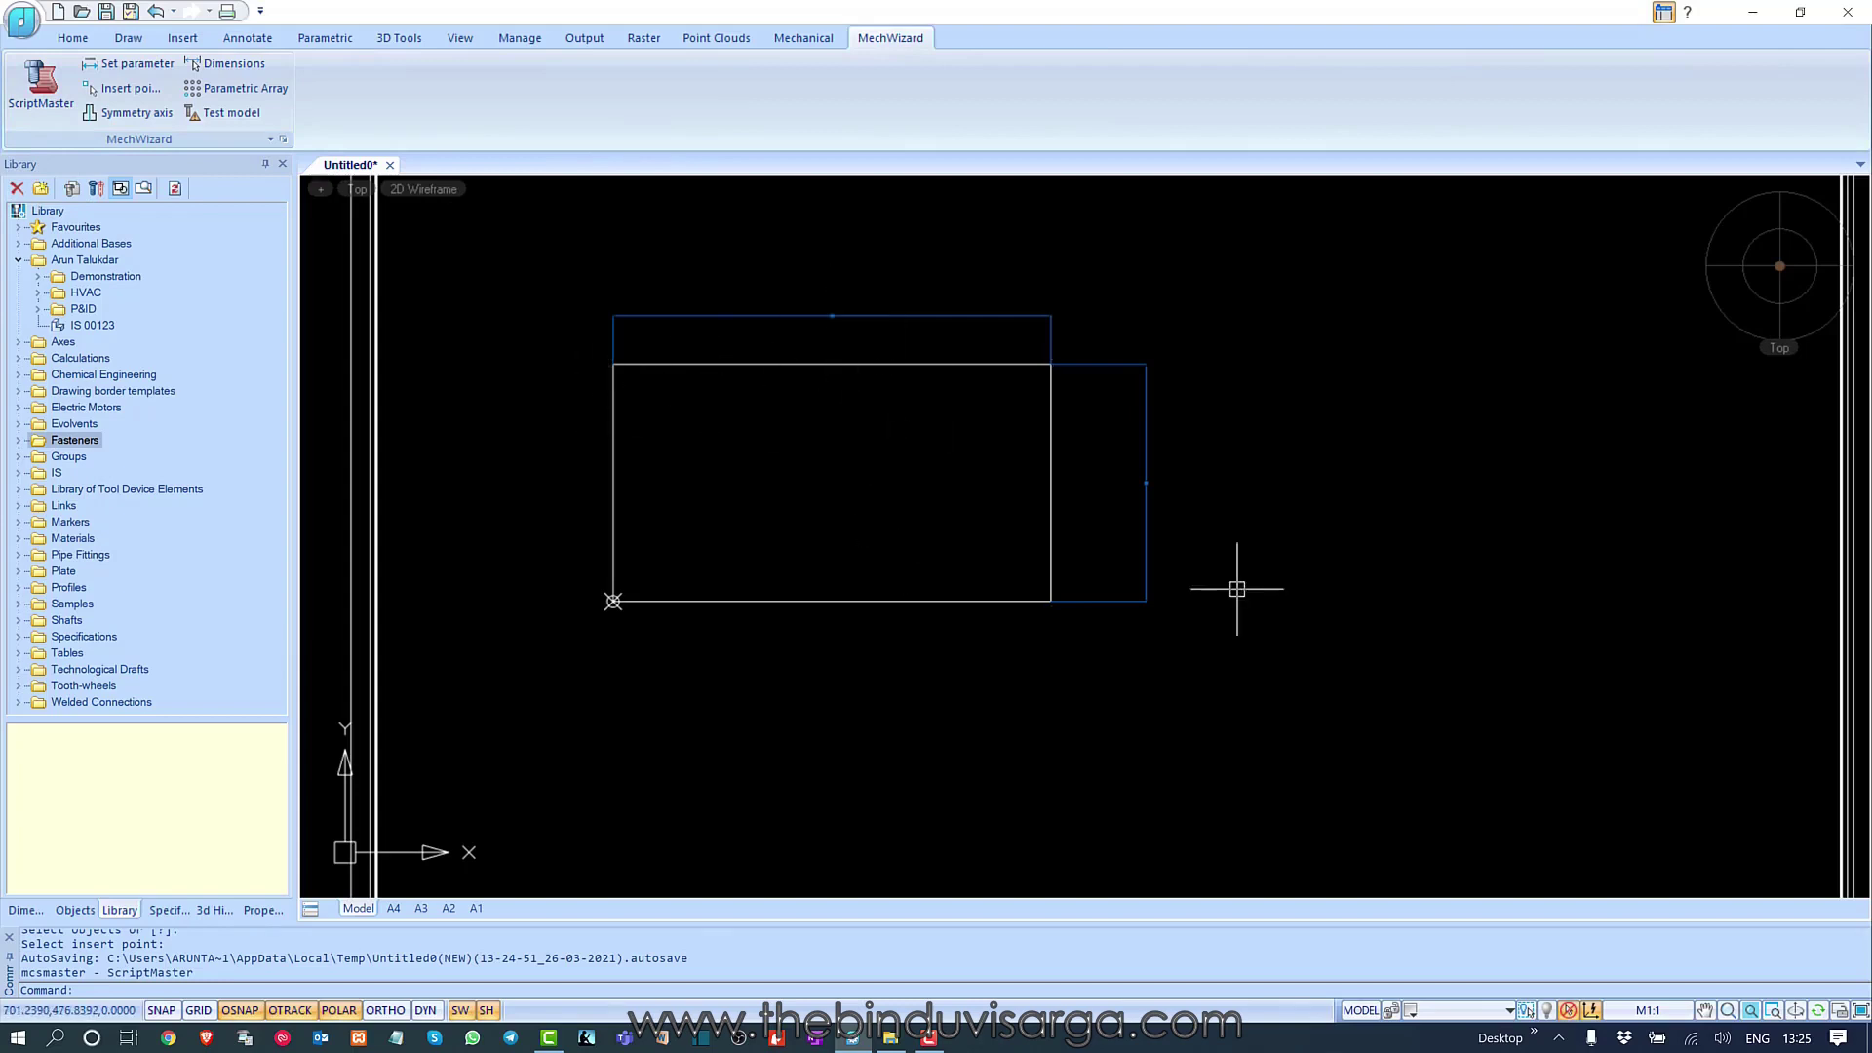
{"action": "left_click", "coordinate": [137, 94]}
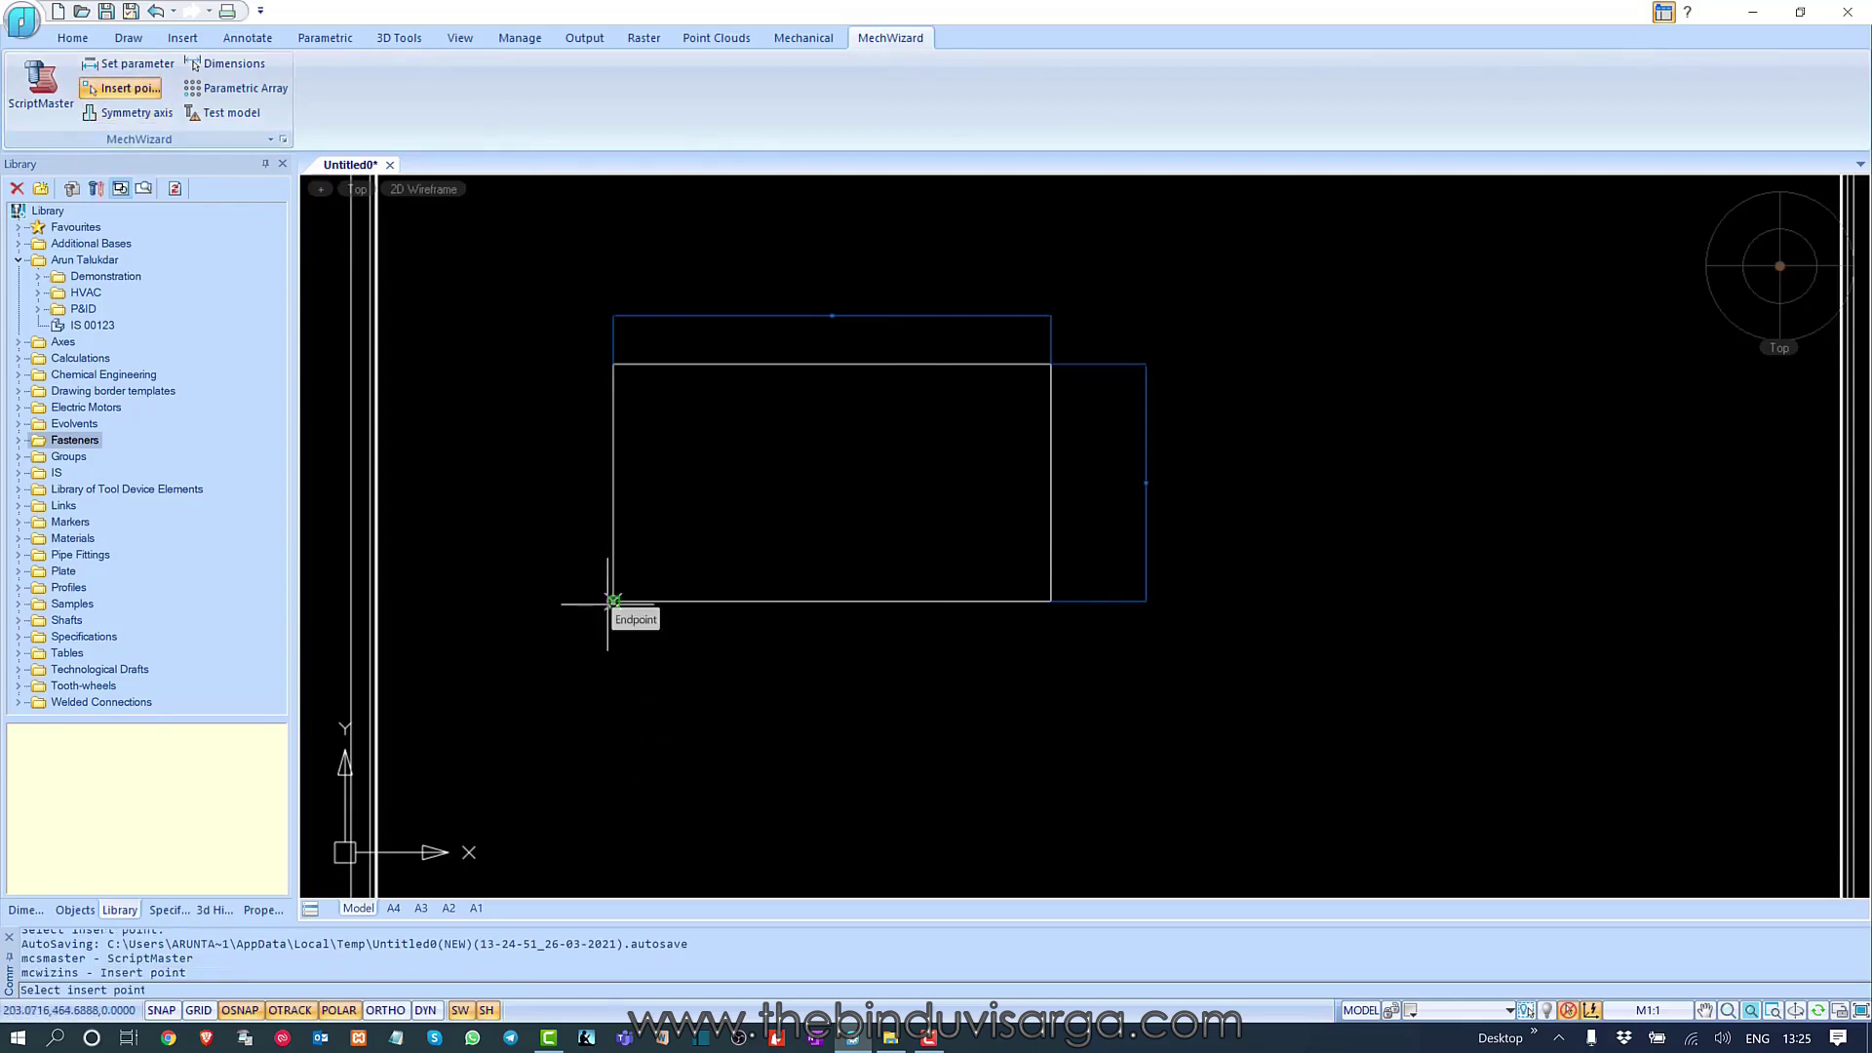
{"action": "key", "text": "Escape"}
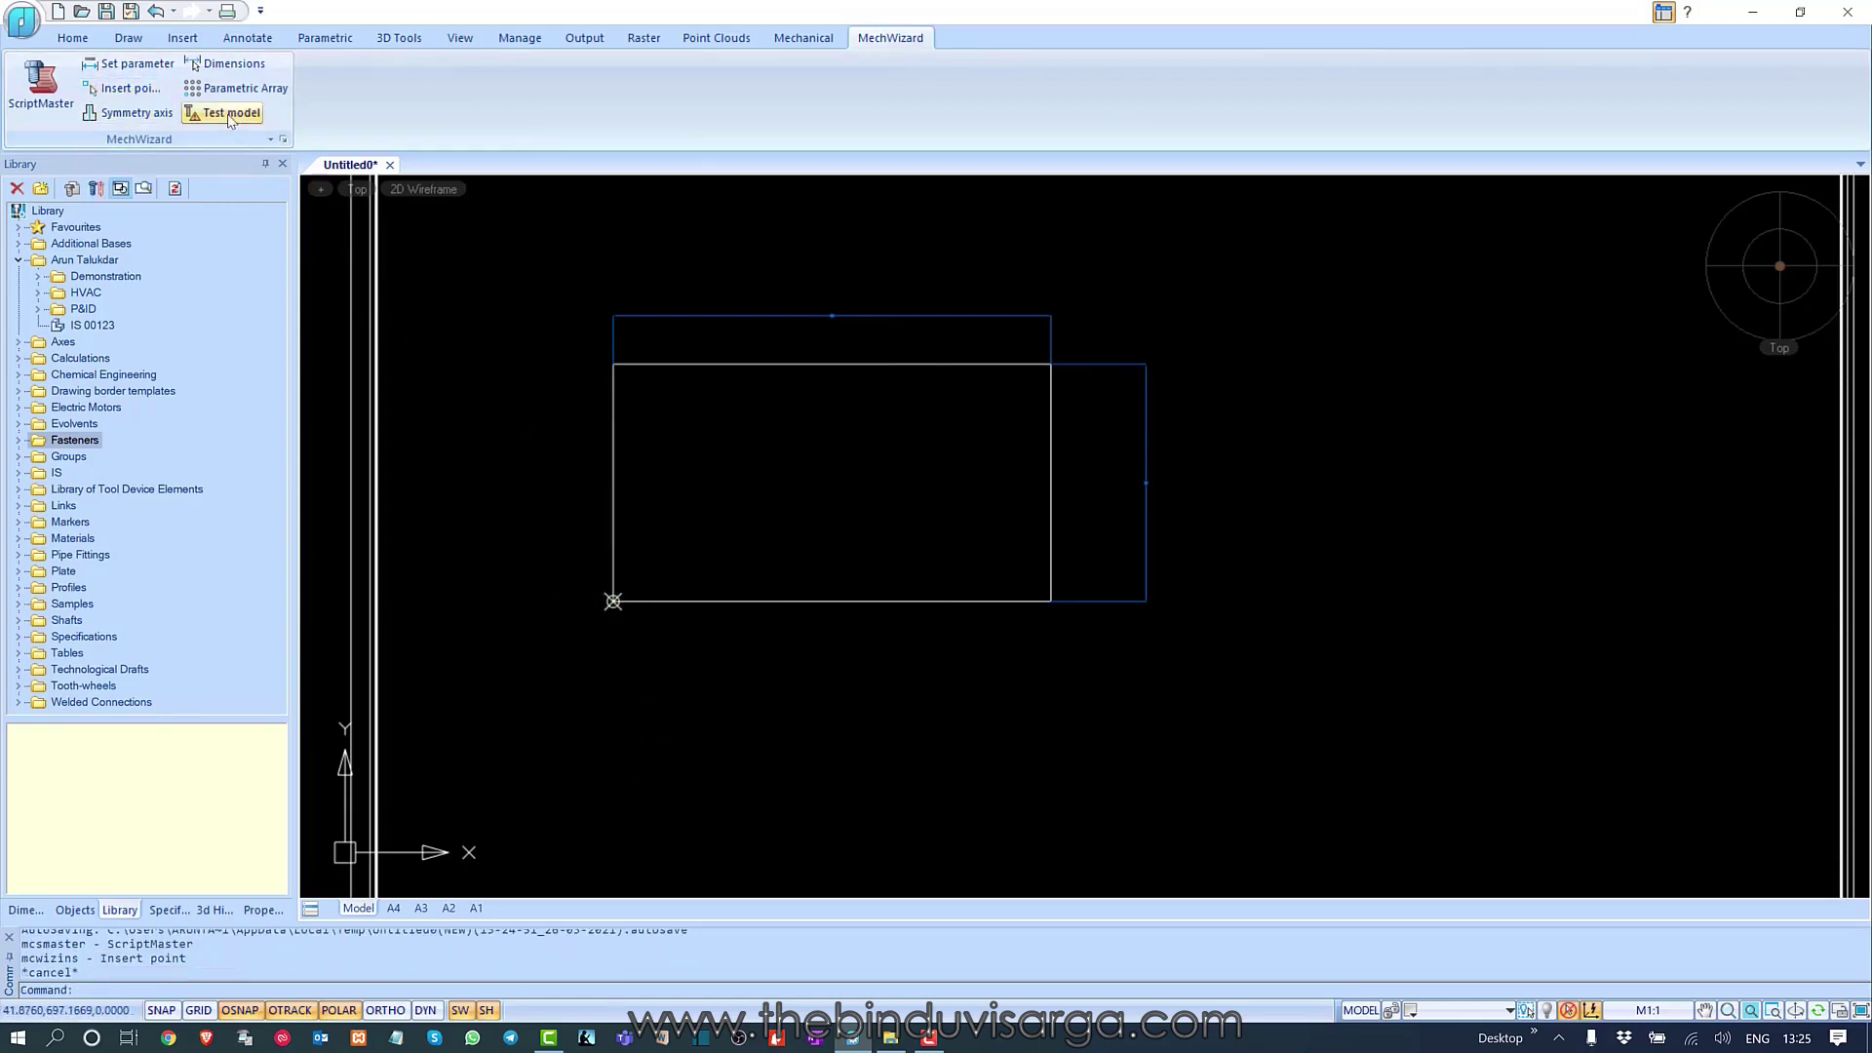
- Run Test model on the rectangle together with its dimensions and insert point
{"action": "left_click", "coordinate": [224, 112]}
{"action": "left_click", "coordinate": [510, 244]}
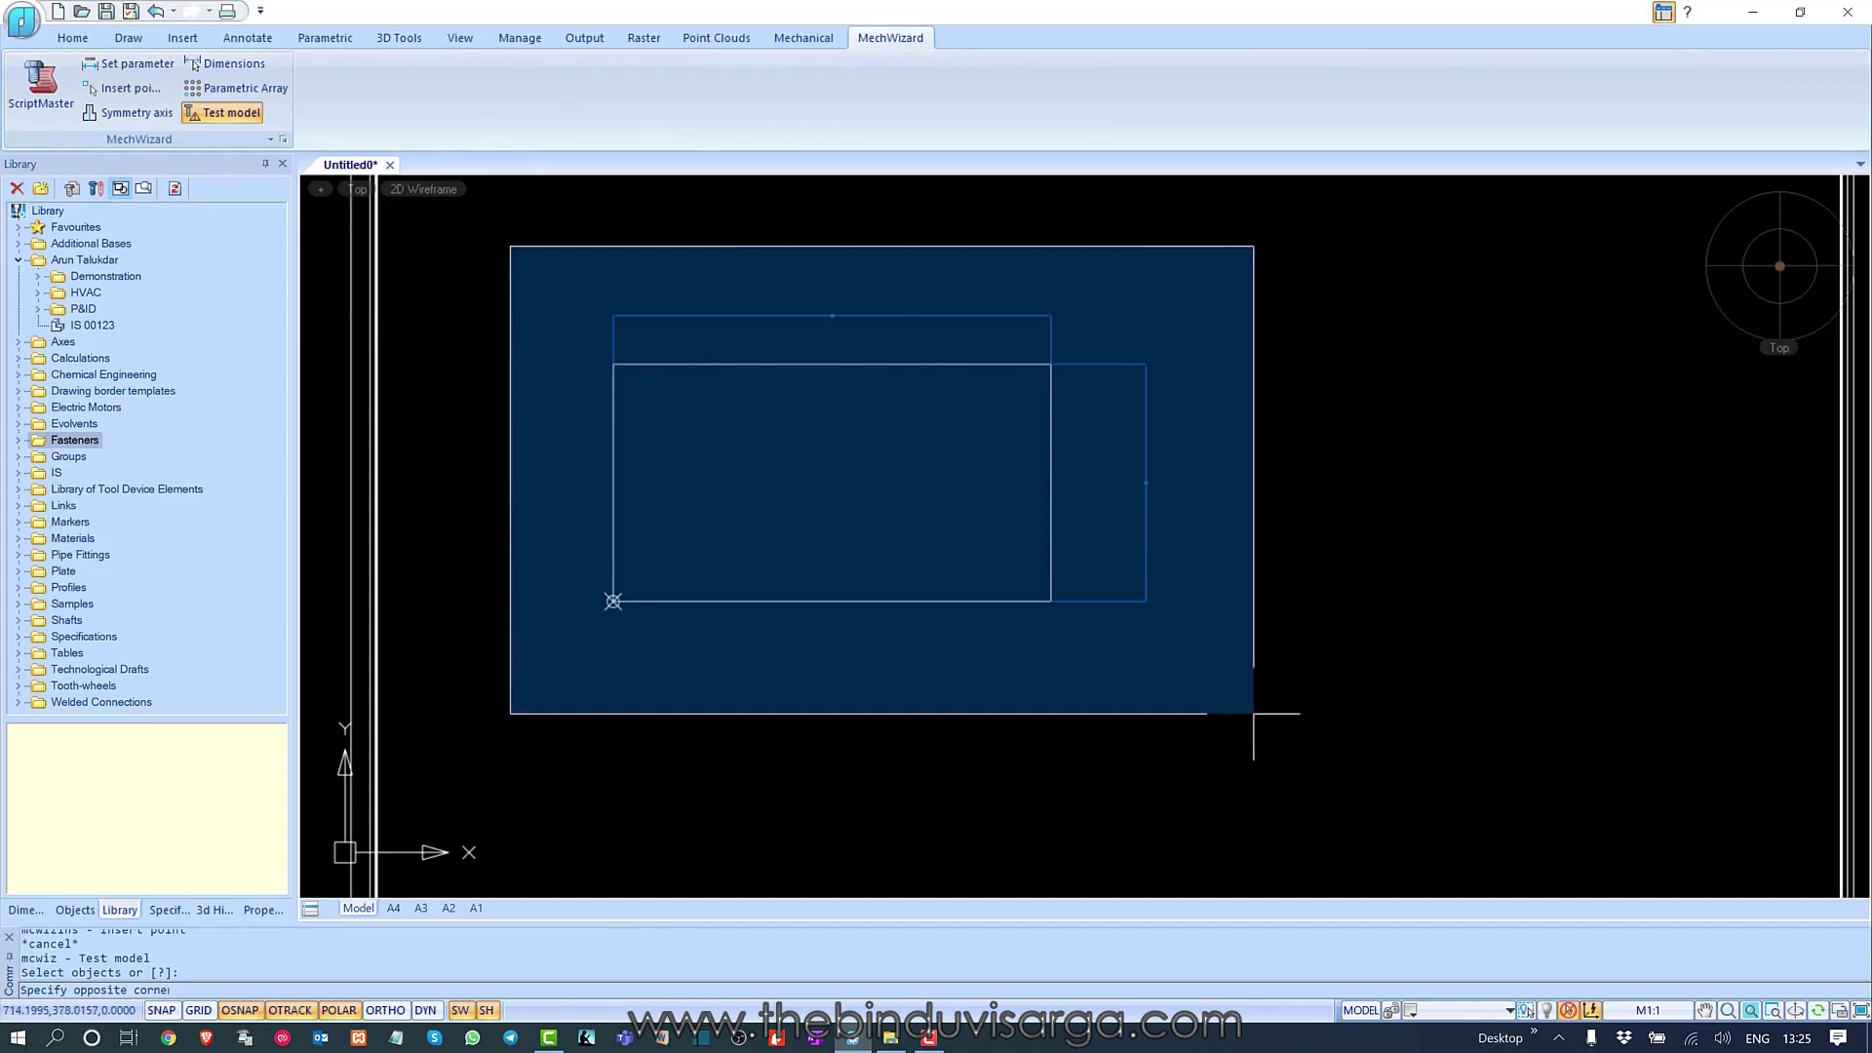
{"action": "left_click", "coordinate": [1248, 746]}
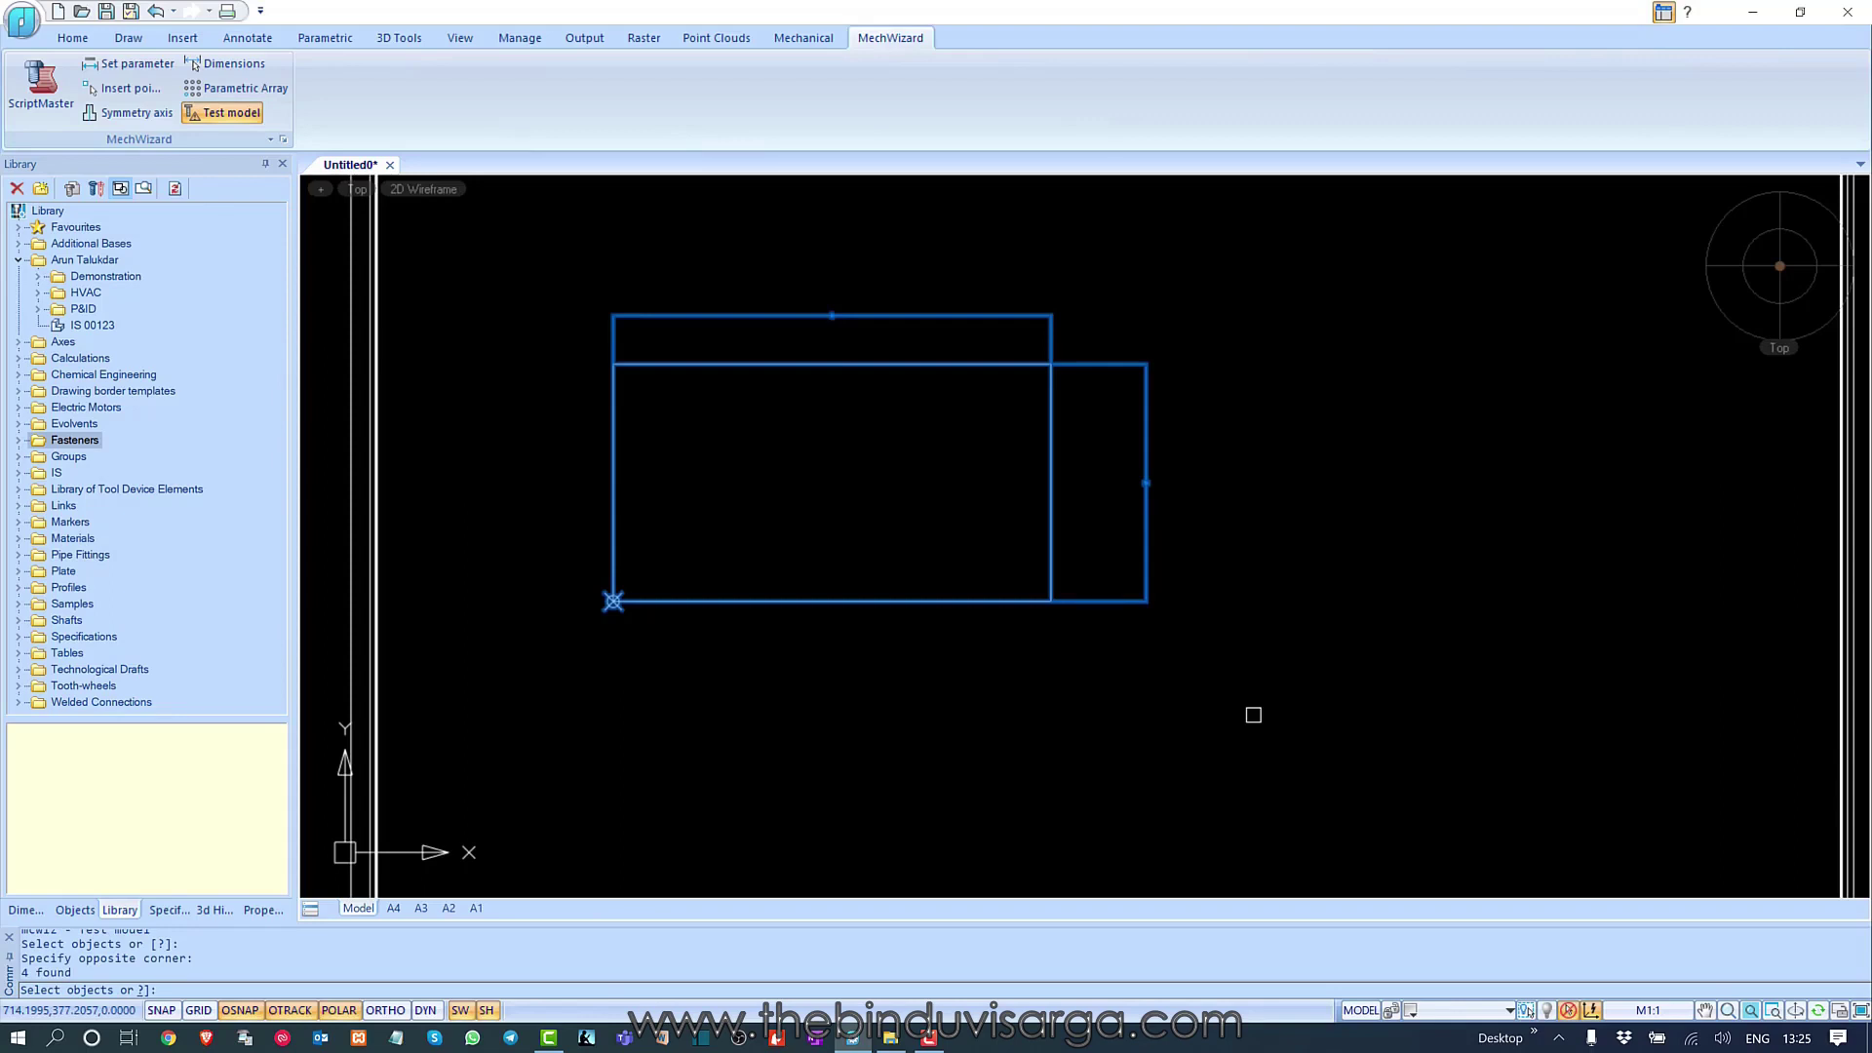
{"action": "key", "text": "Return"}
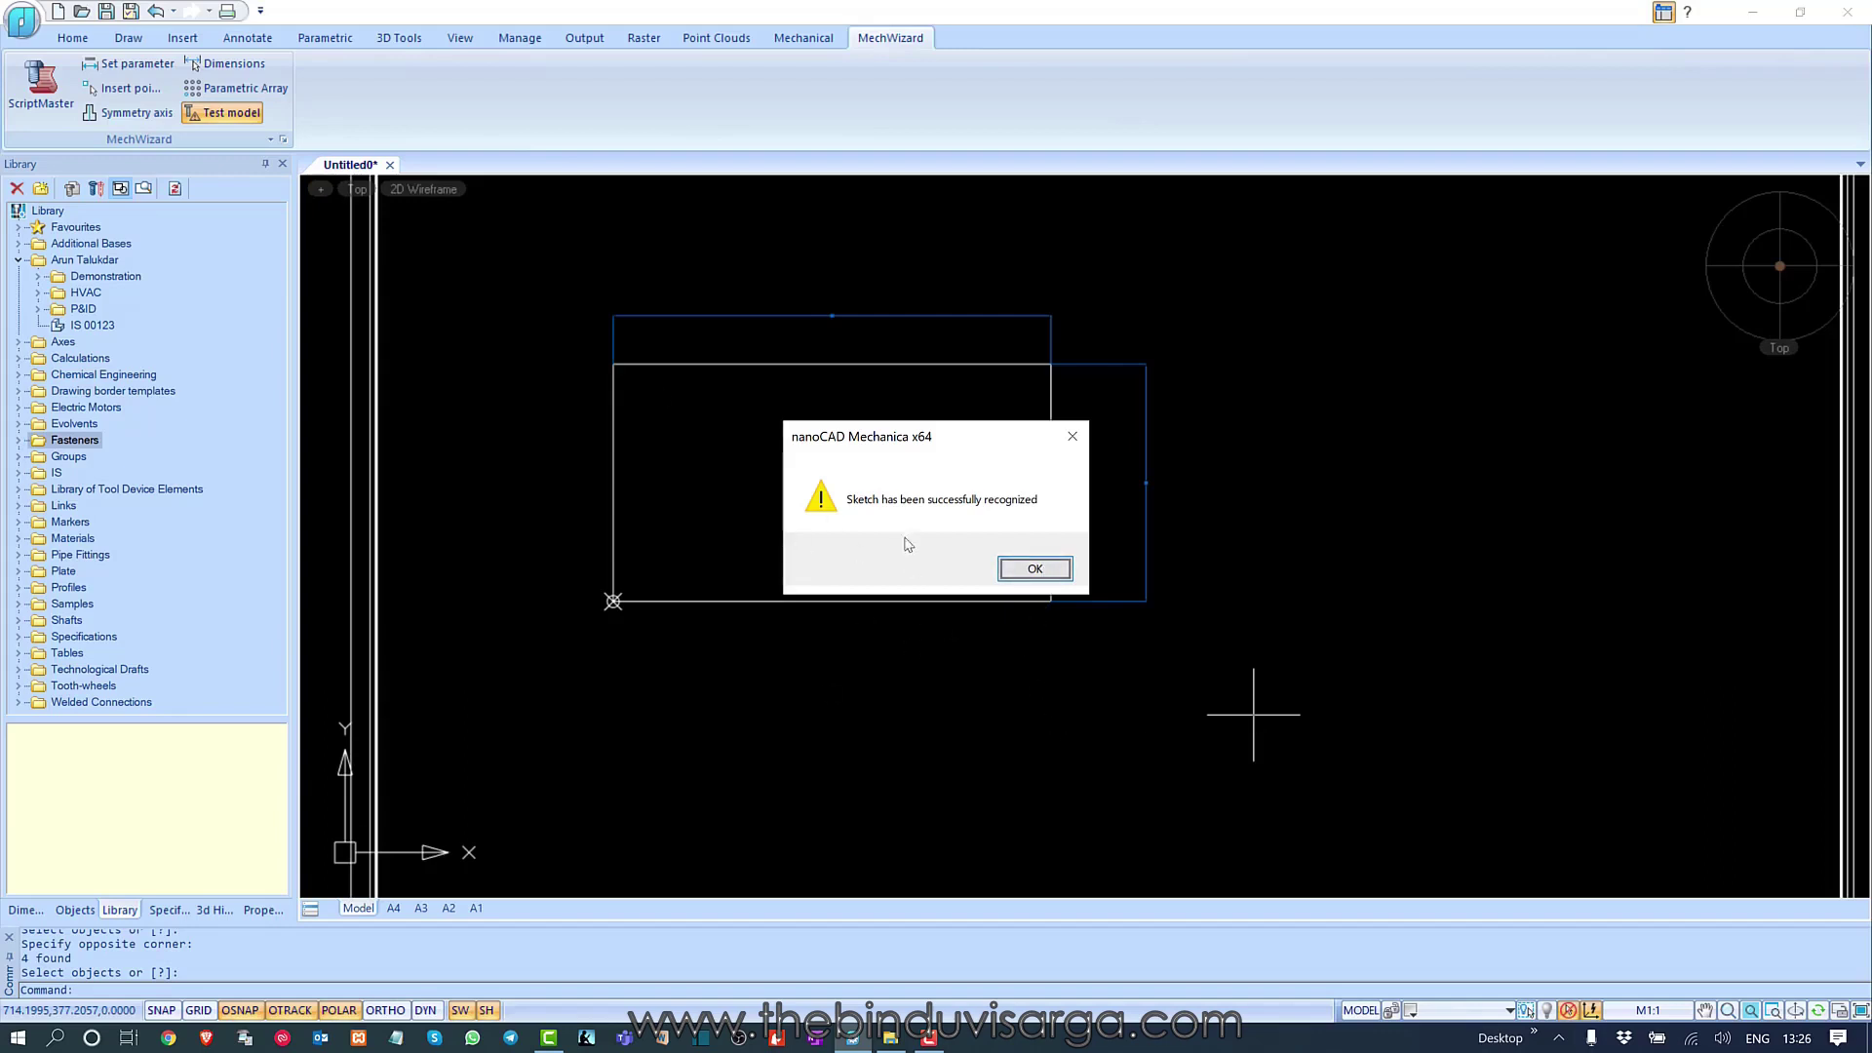
{"action": "left_click", "coordinate": [1034, 569]}
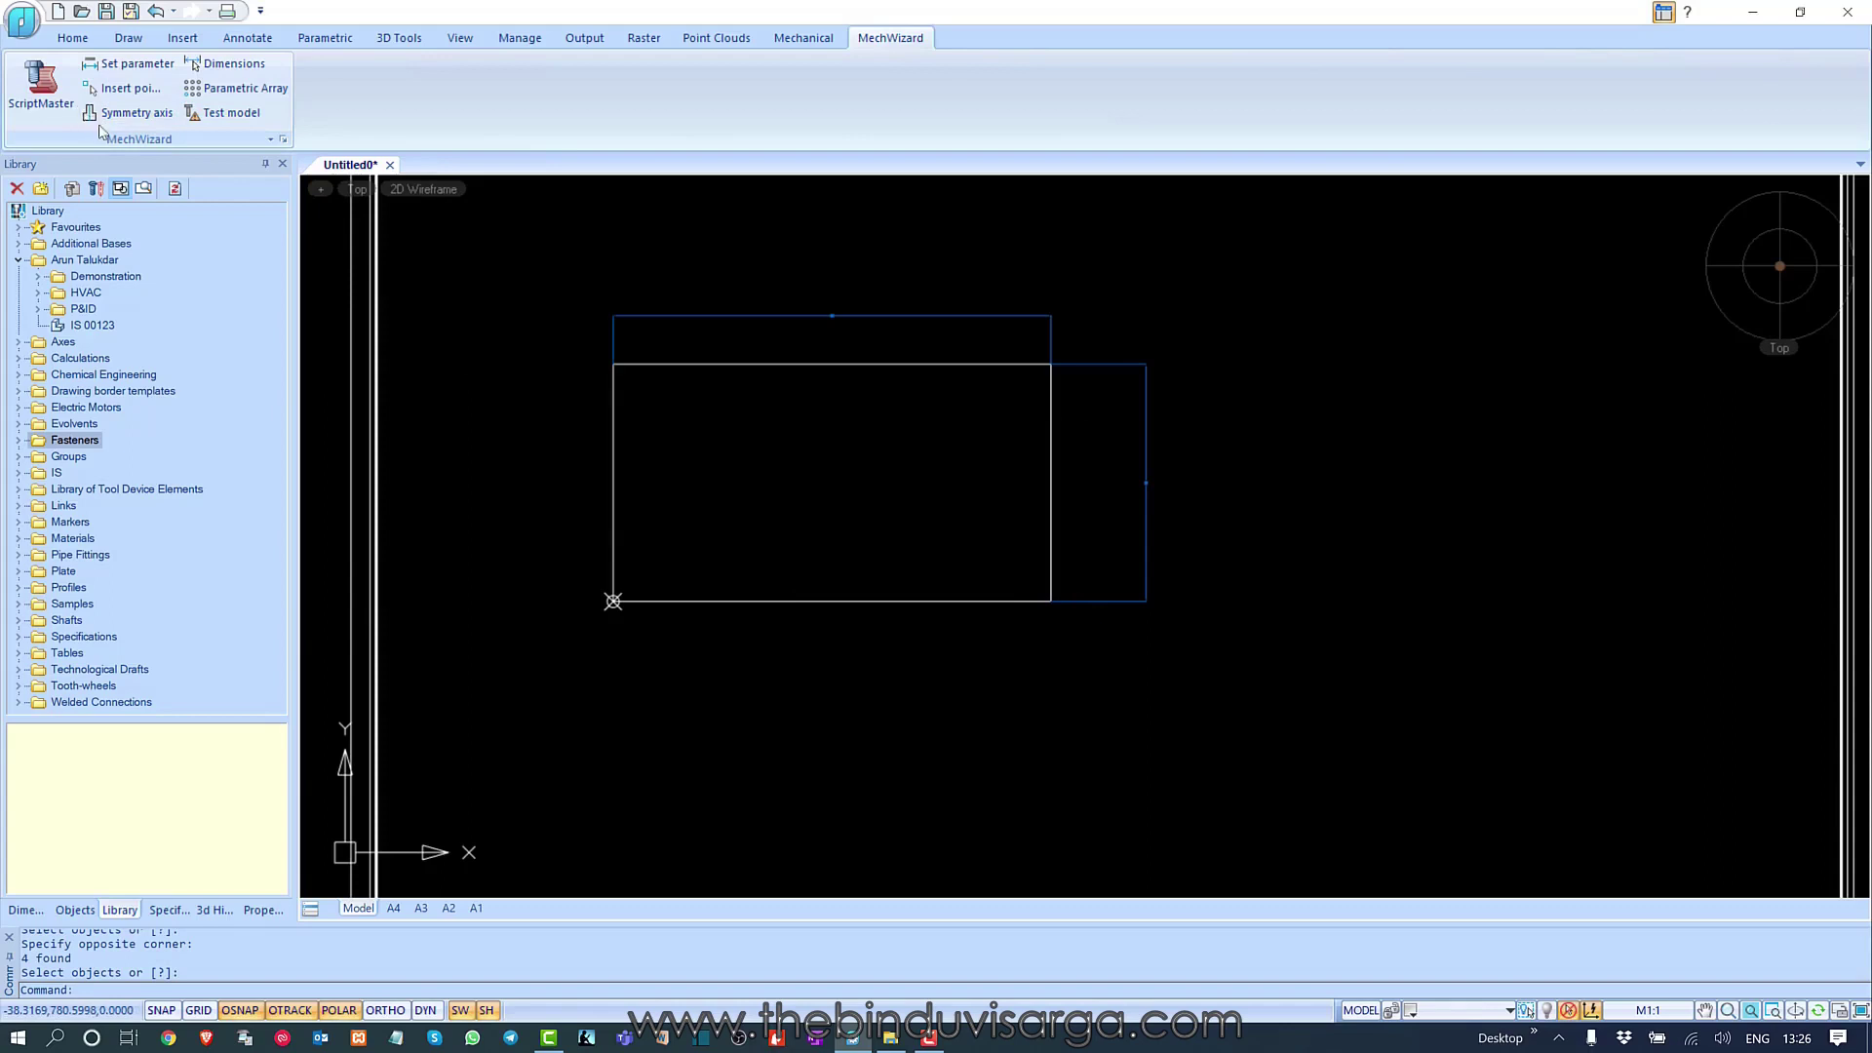
- Reopen RECT00001 in ScriptMaster, check its implementations, and add a table to its tabular parameters
{"action": "left_click", "coordinate": [57, 97]}
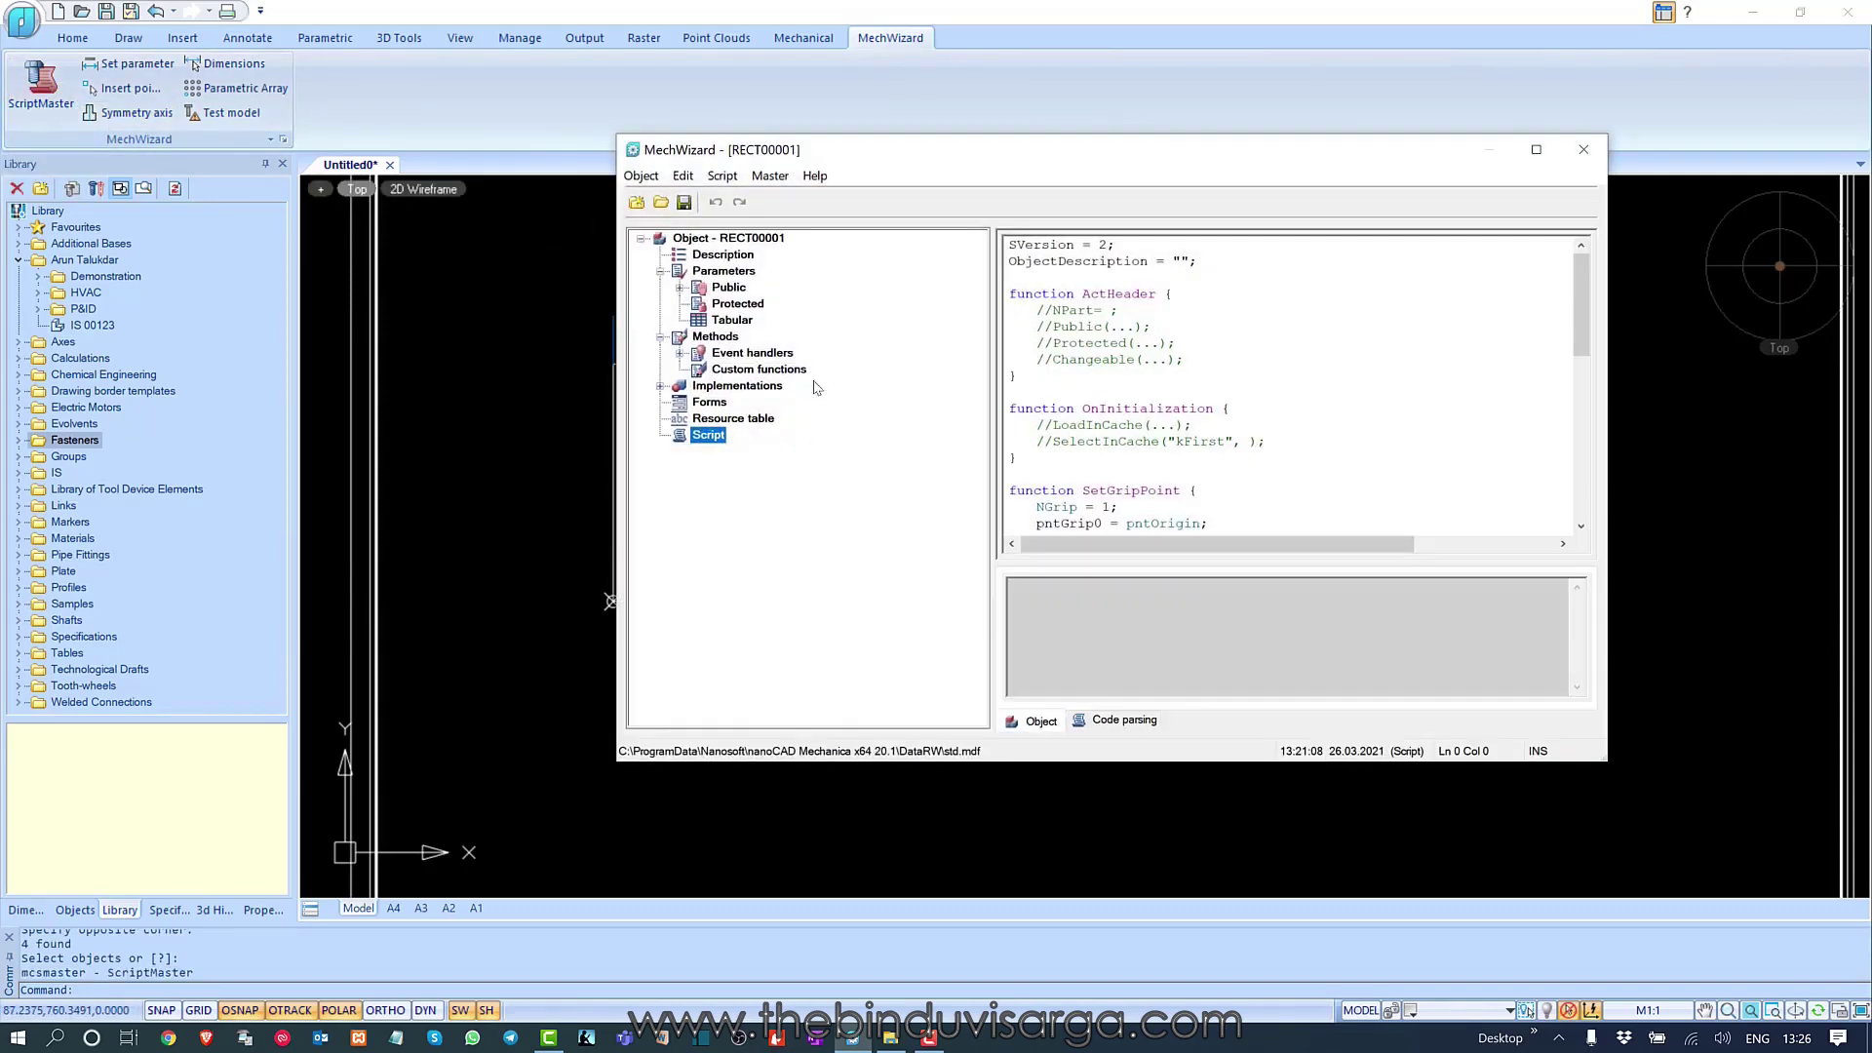
{"action": "left_click", "coordinate": [775, 241]}
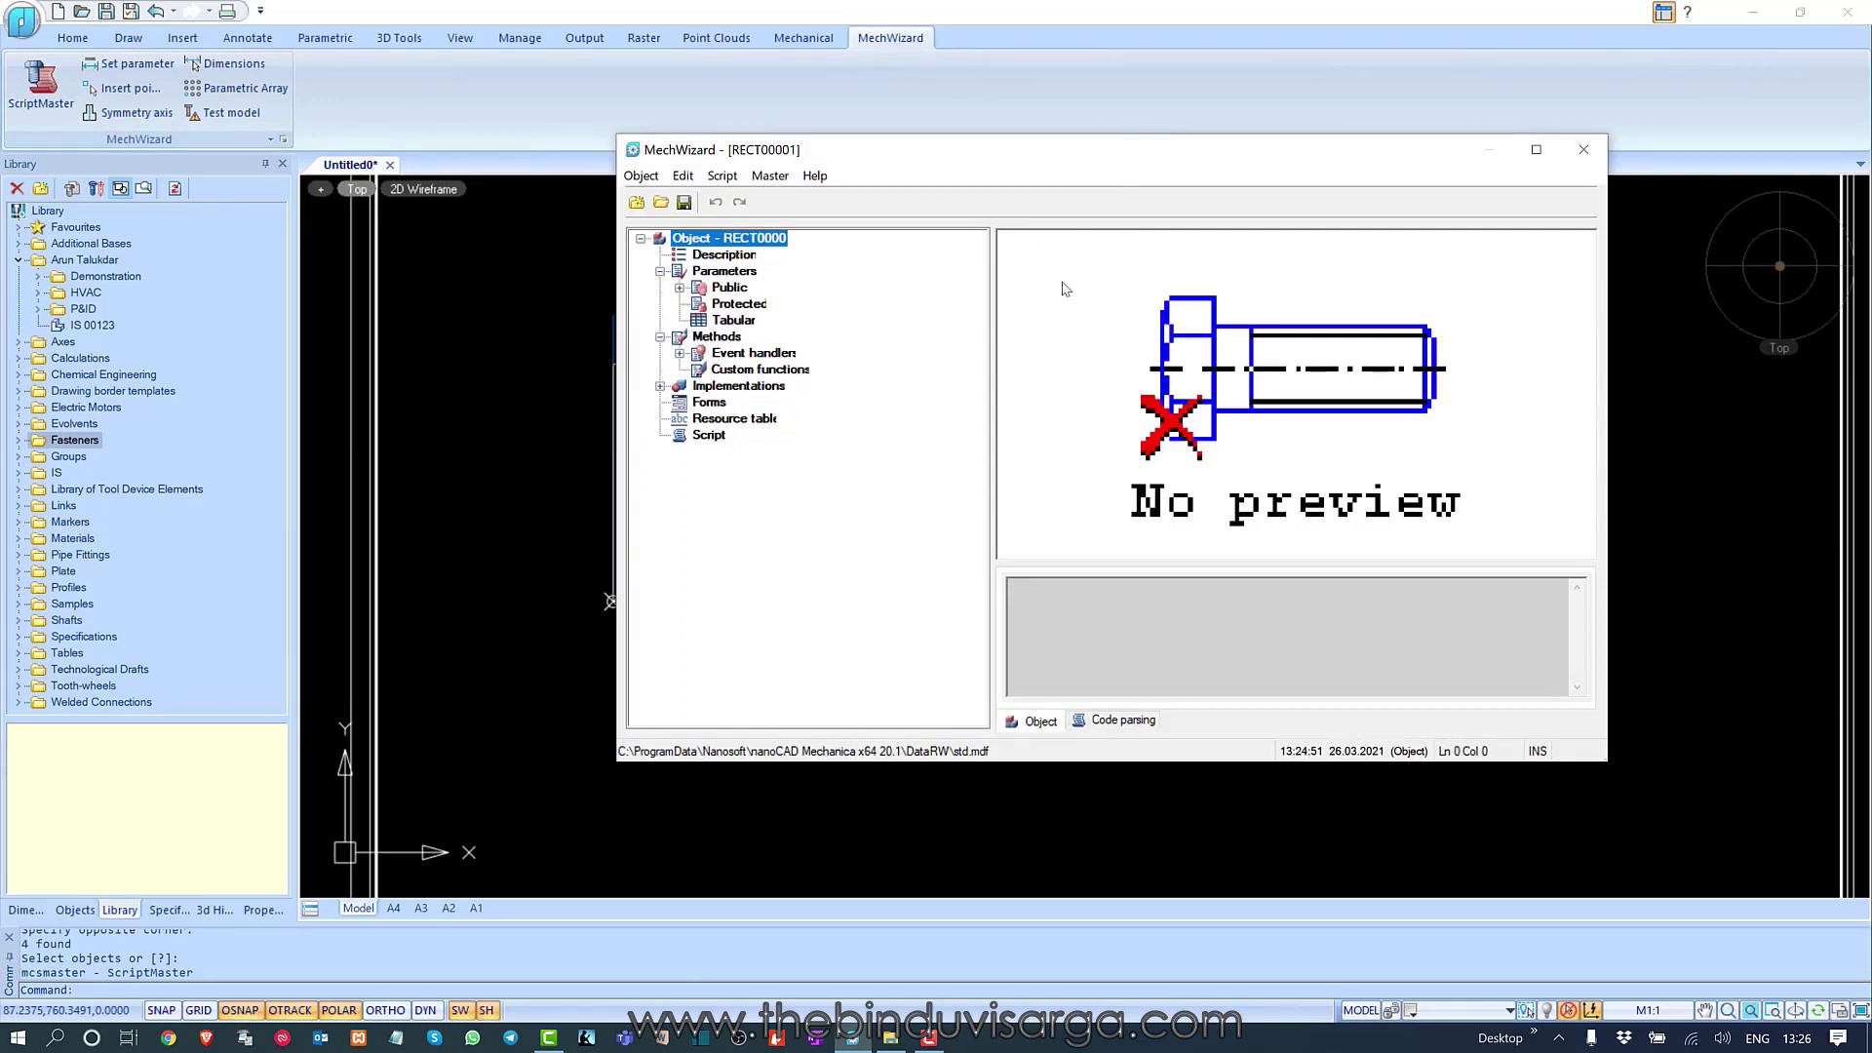
{"action": "left_click", "coordinate": [767, 387]}
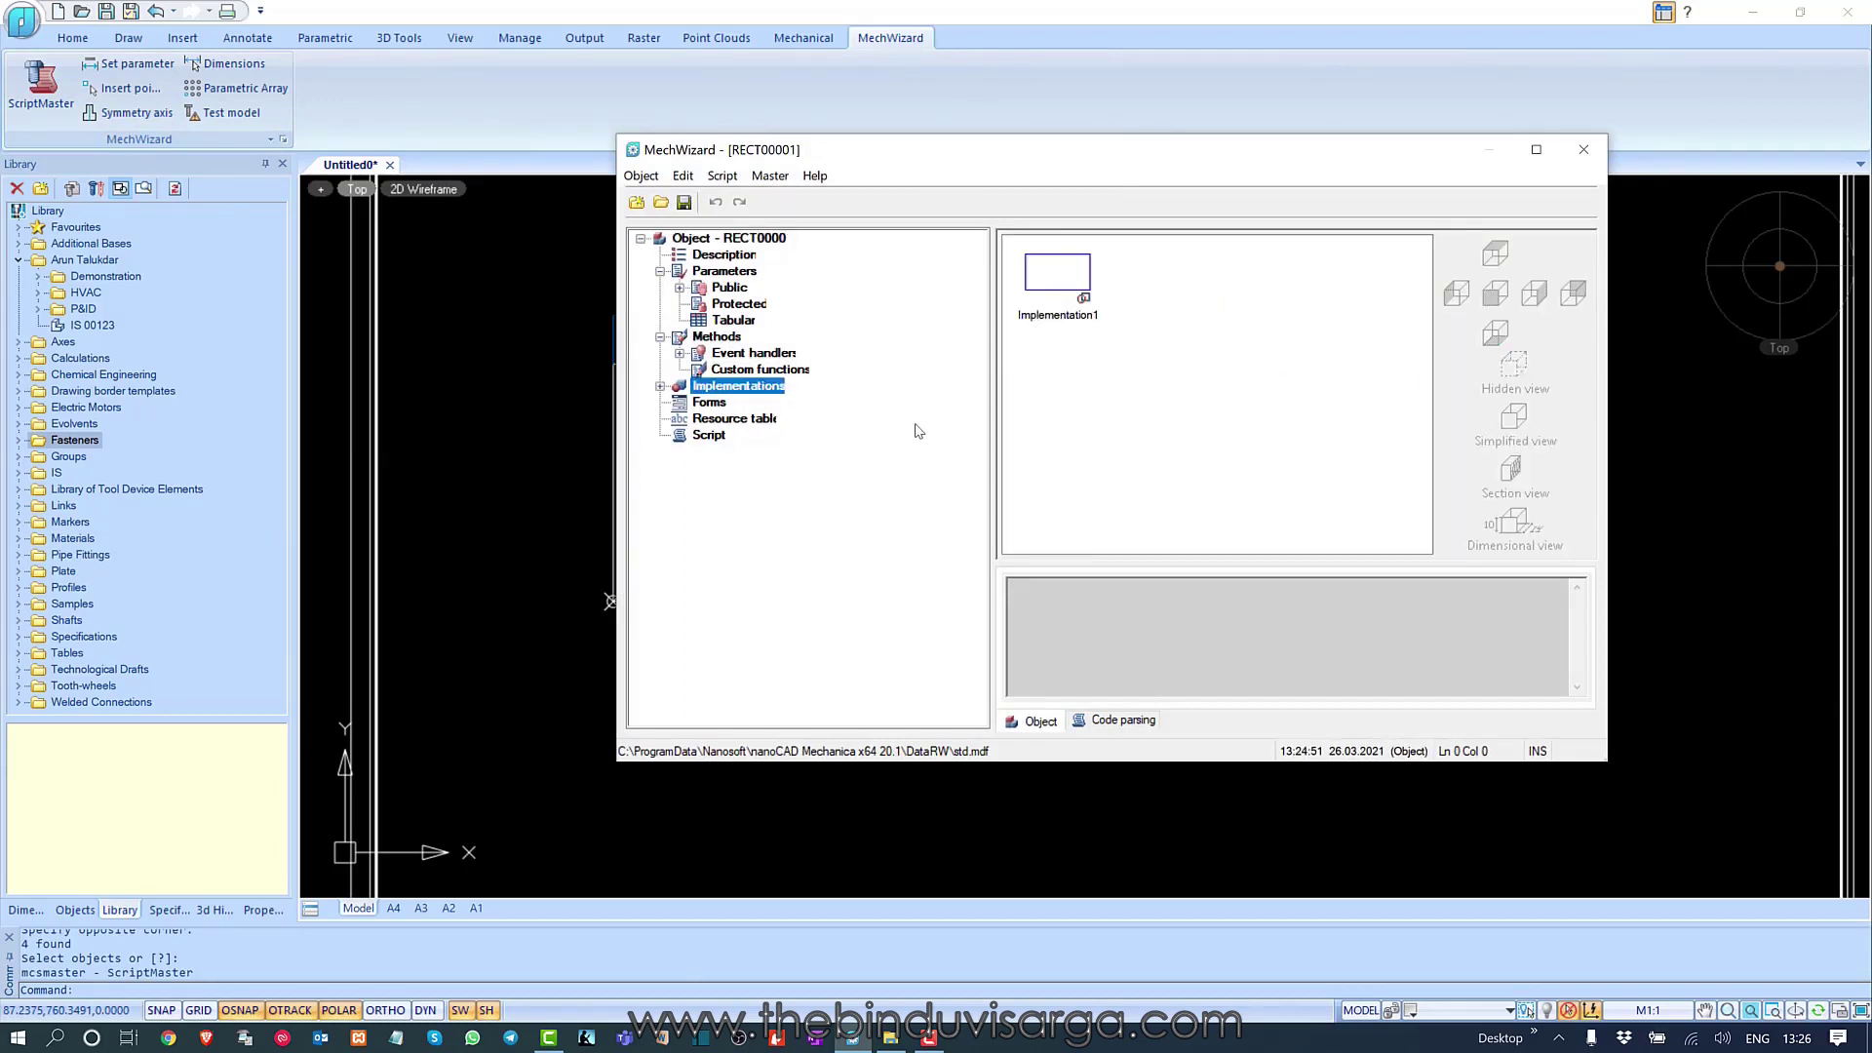
{"action": "left_click_drag", "start_coordinate": [939, 160], "coordinate": [1041, 240]}
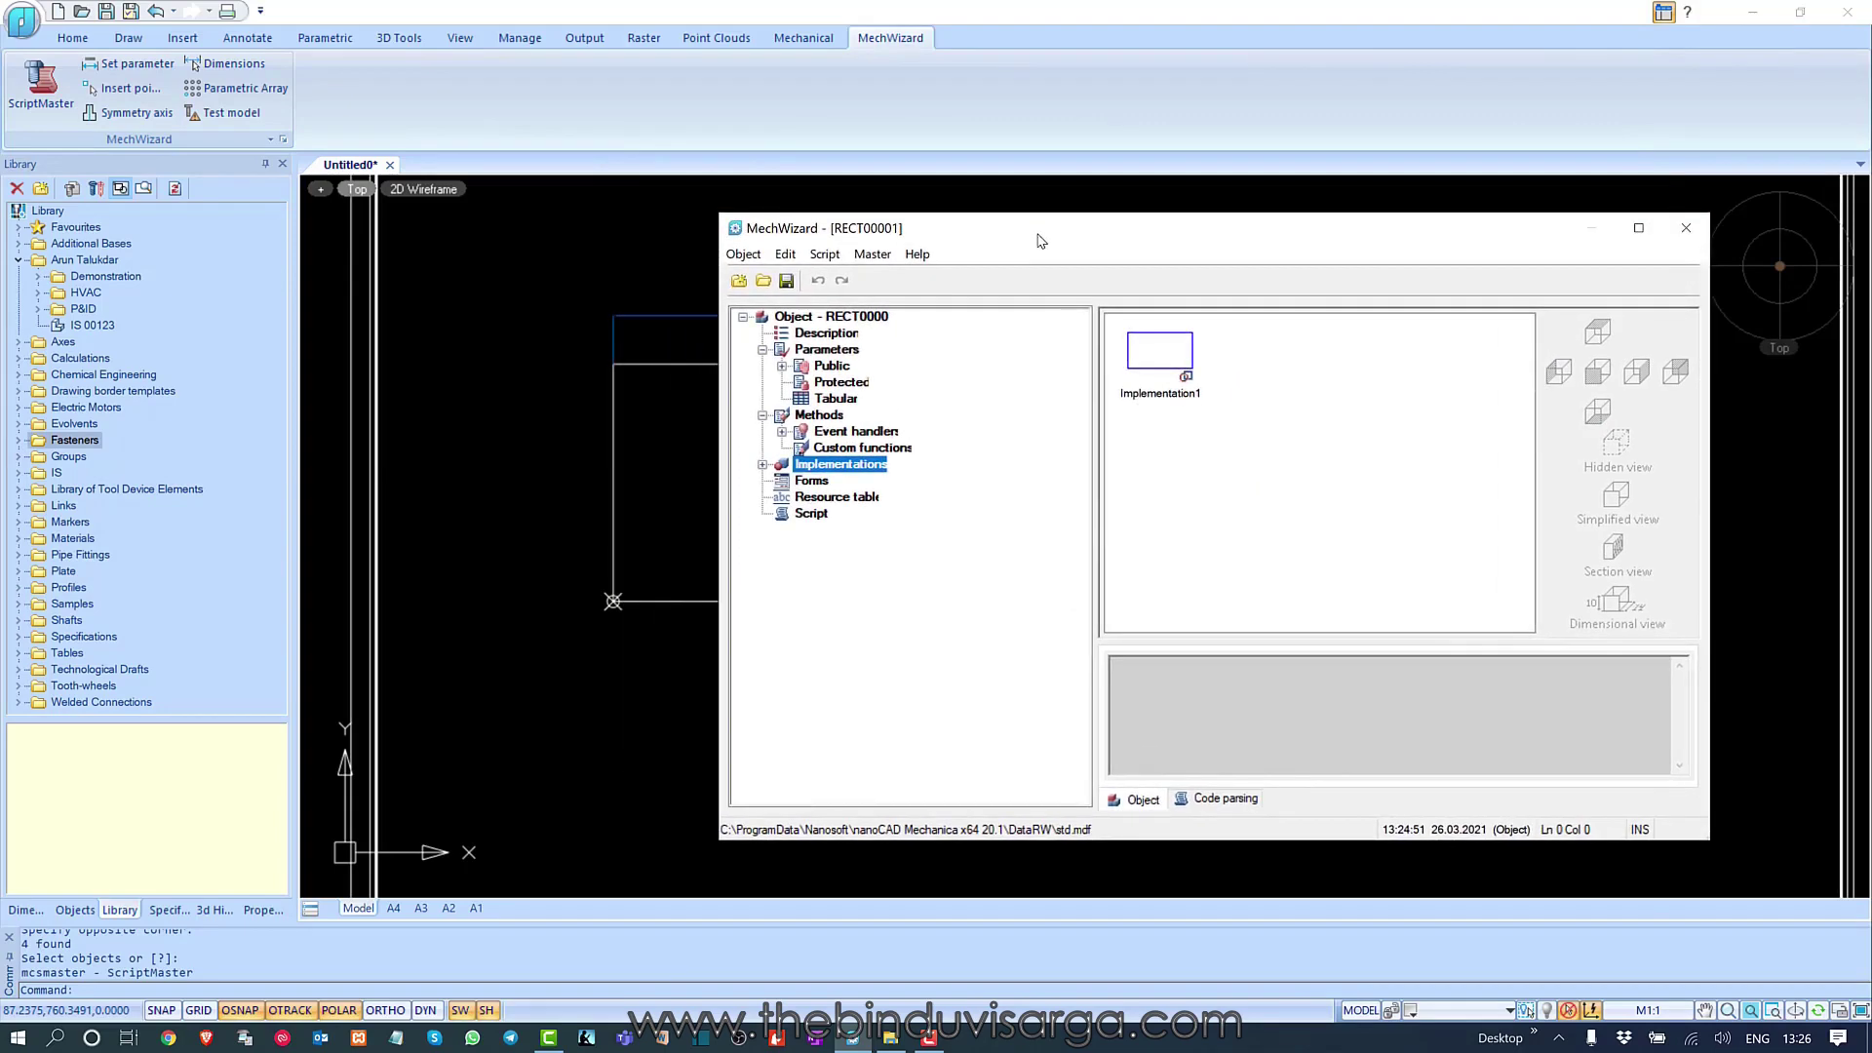
{"action": "left_click", "coordinate": [842, 400]}
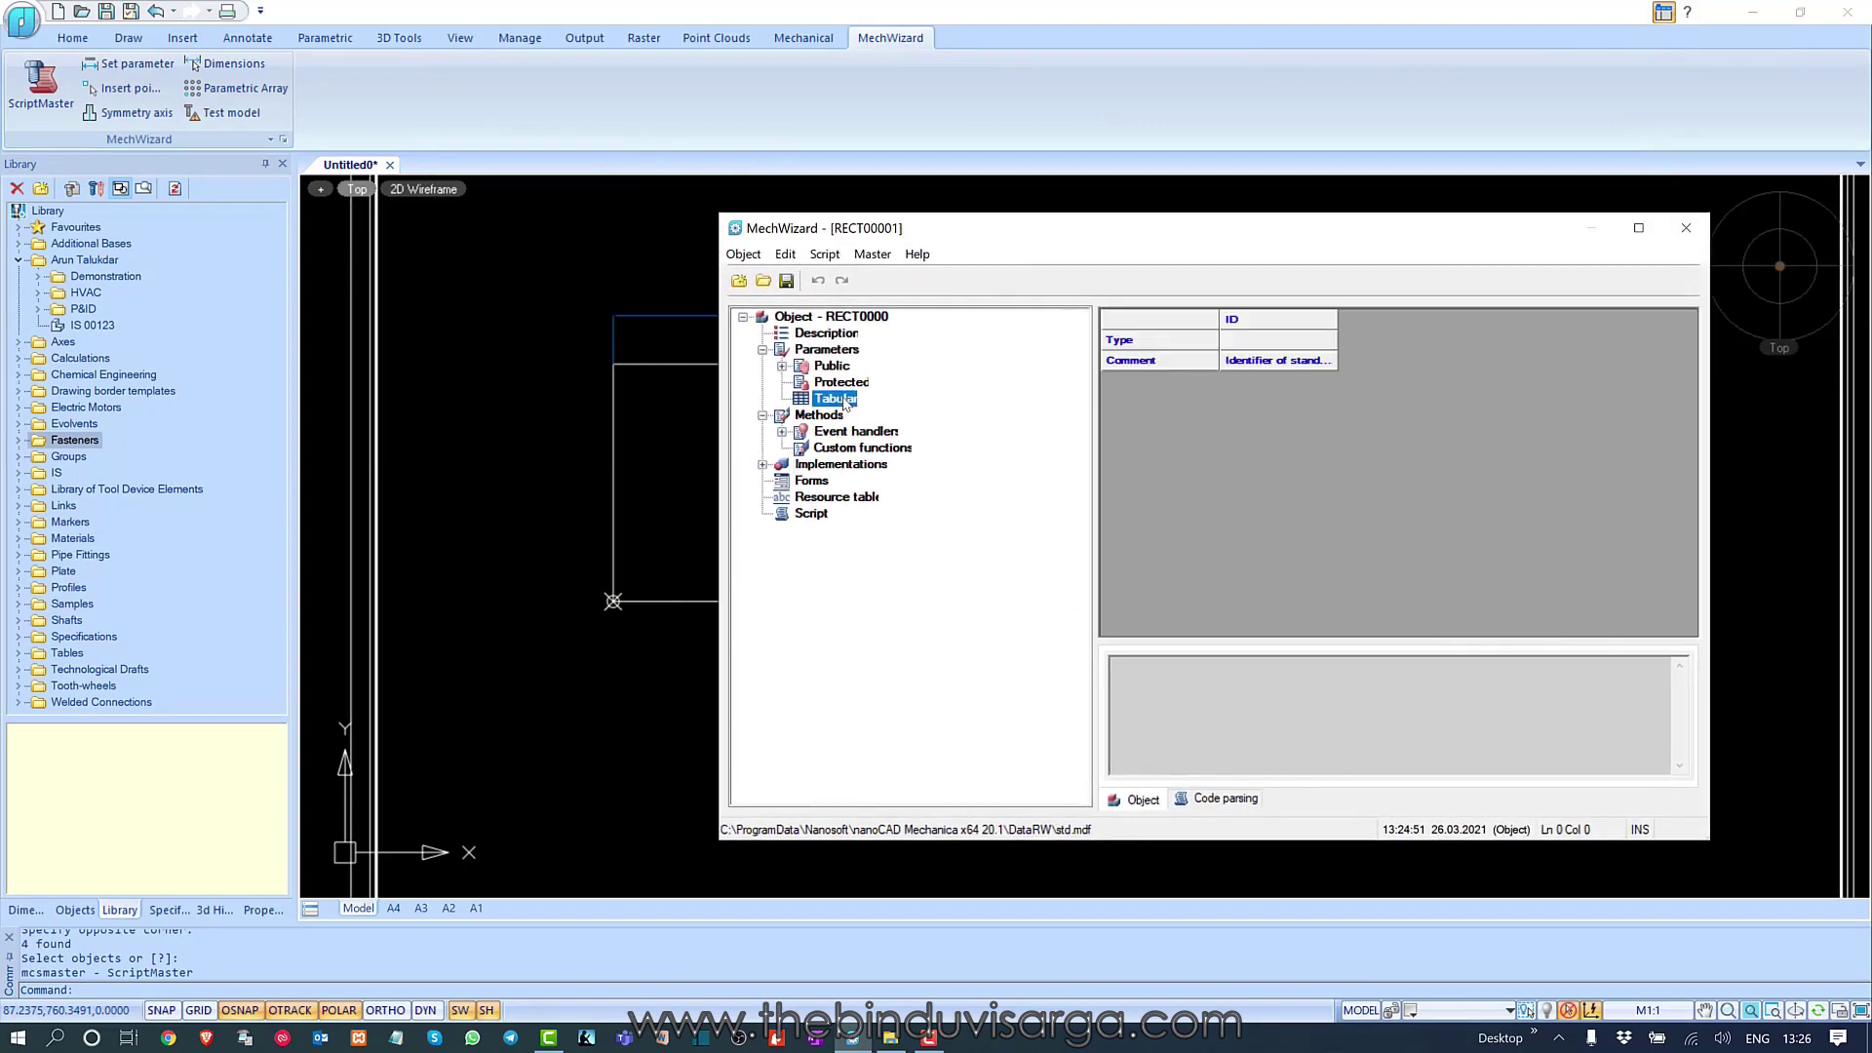
{"action": "left_click", "coordinate": [862, 466]}
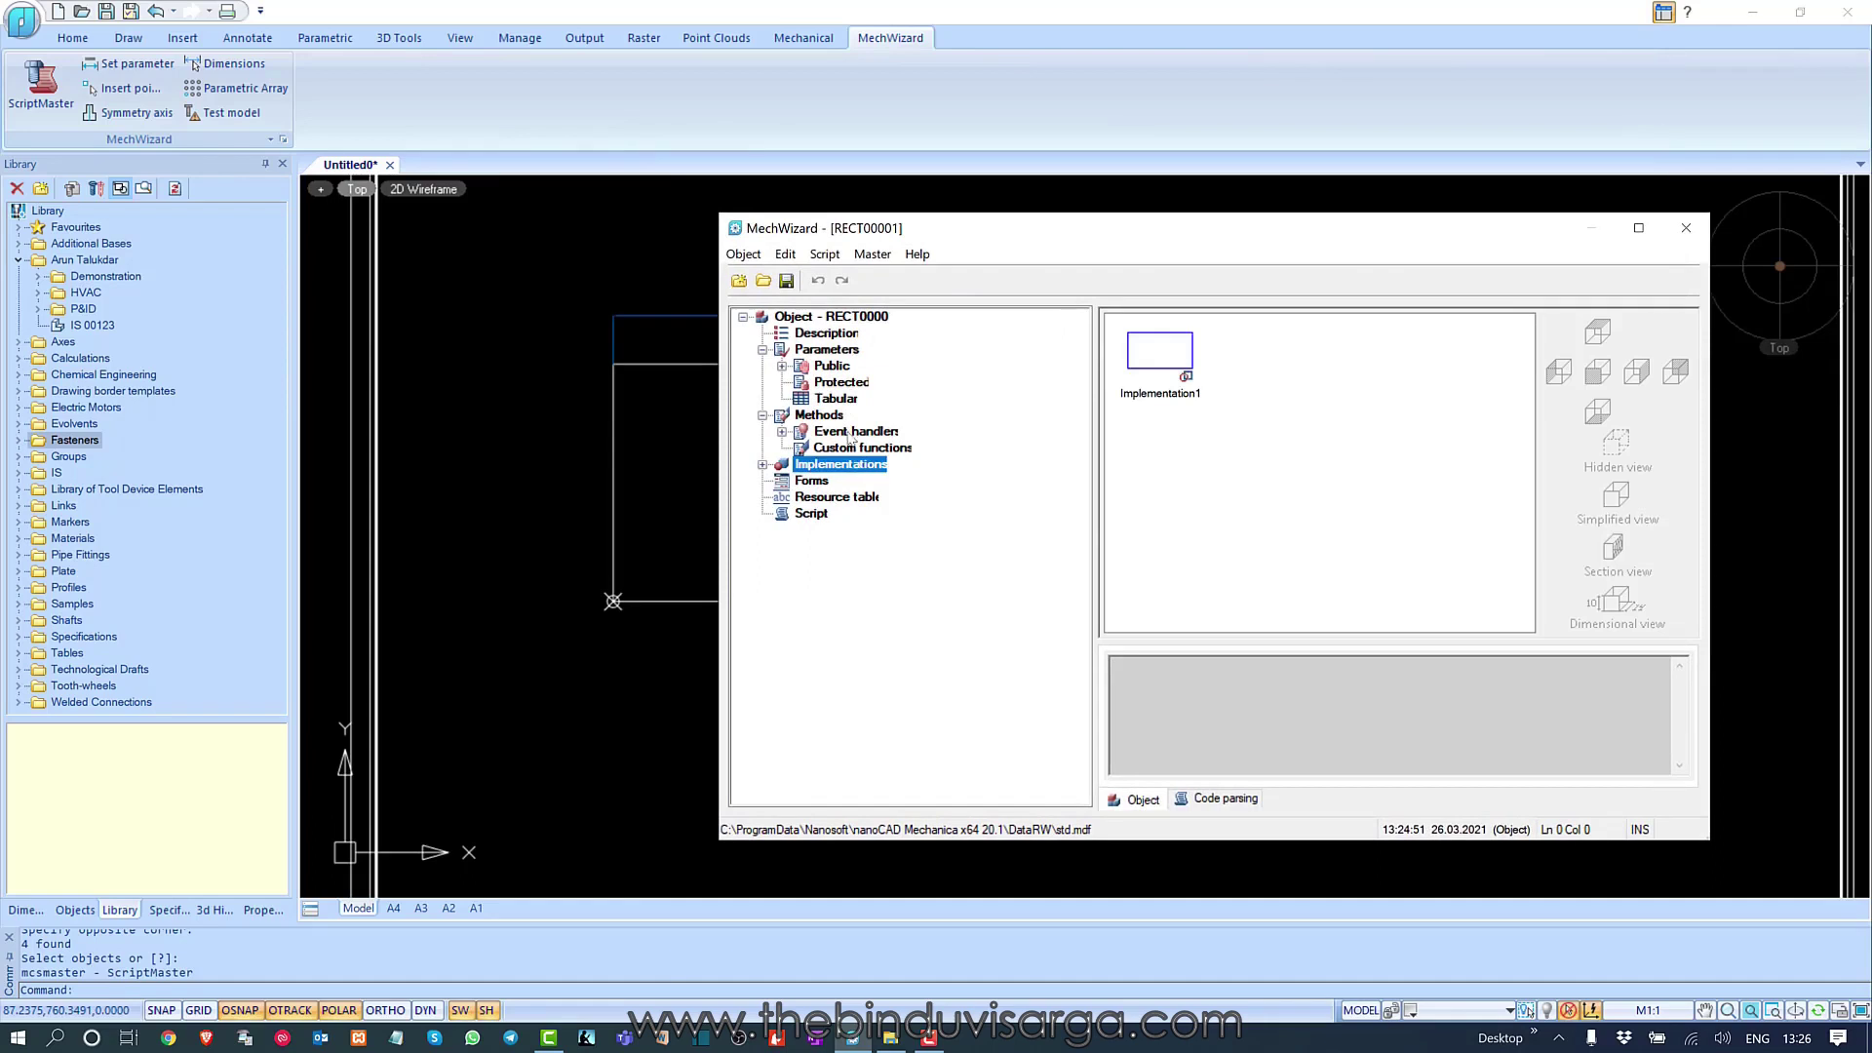
{"action": "left_click", "coordinate": [843, 400]}
{"action": "right_click", "coordinate": [843, 400]}
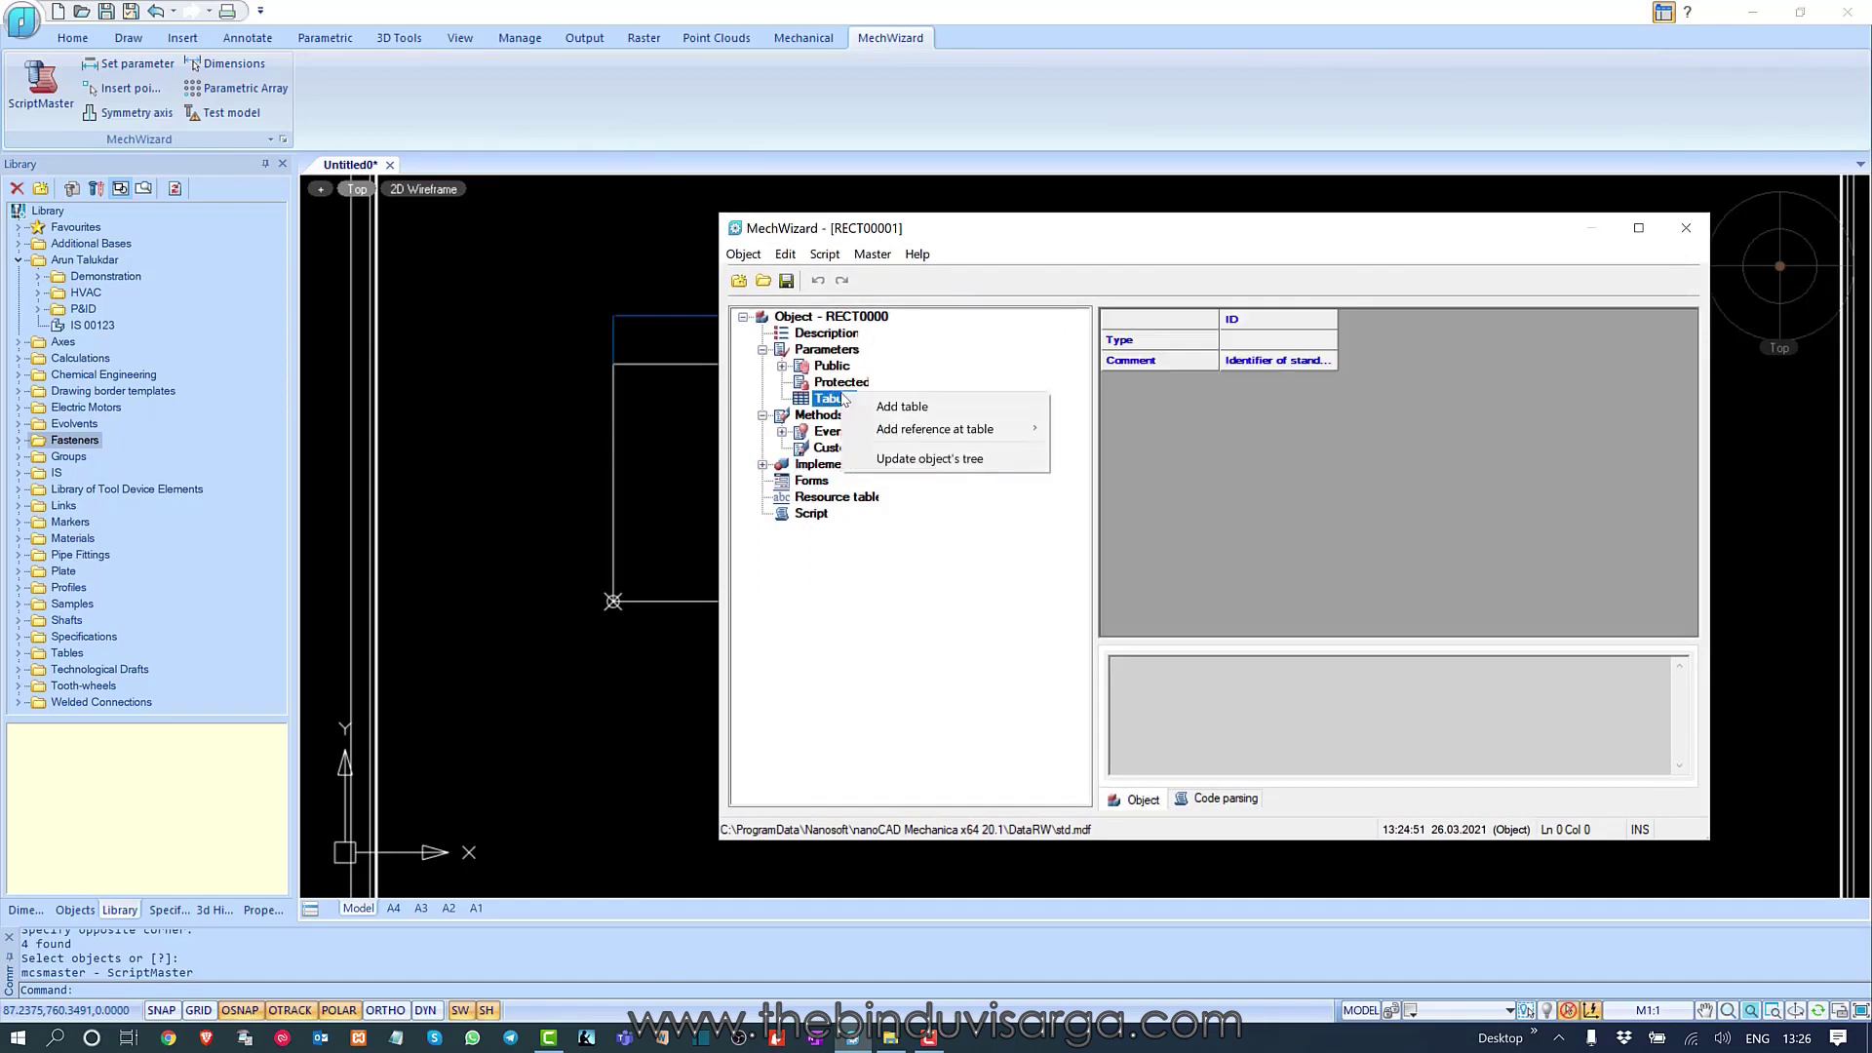
{"action": "left_click", "coordinate": [918, 408]}
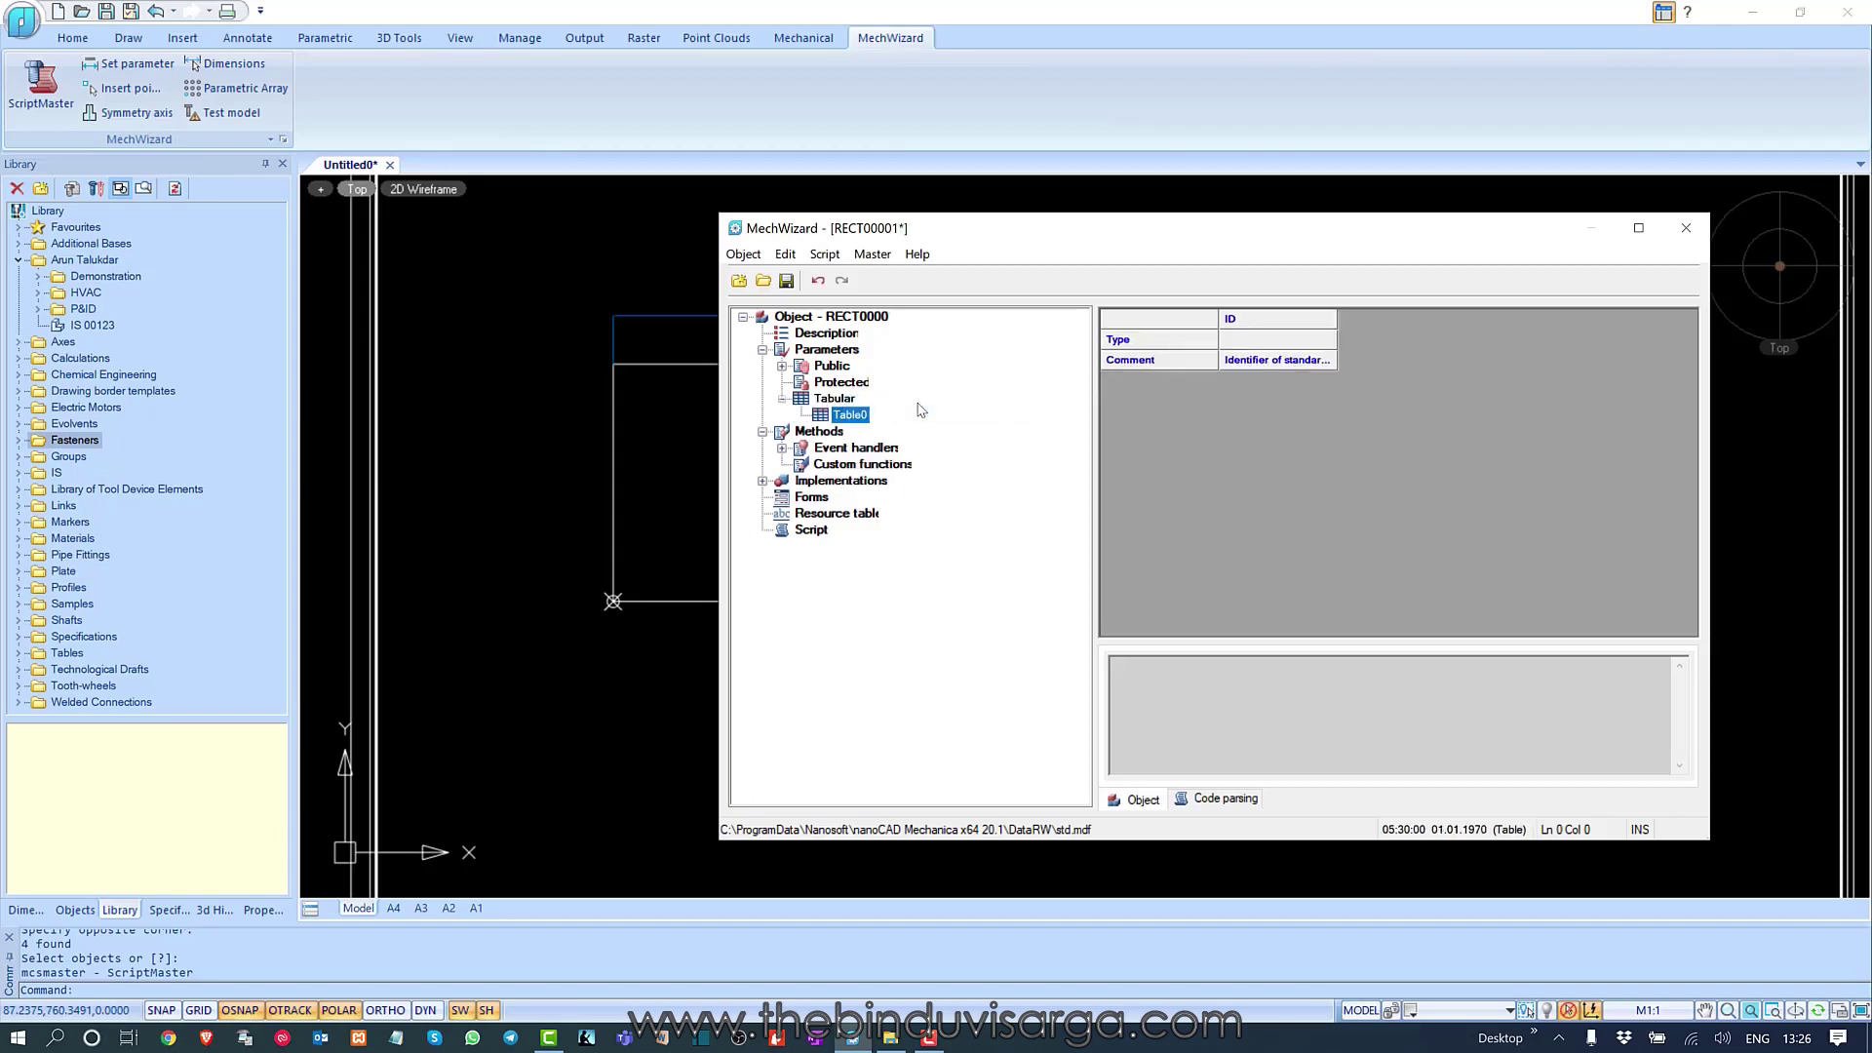
- Add a parameter named L to the new table under the tabular parameters
{"action": "right_click", "coordinate": [864, 421]}
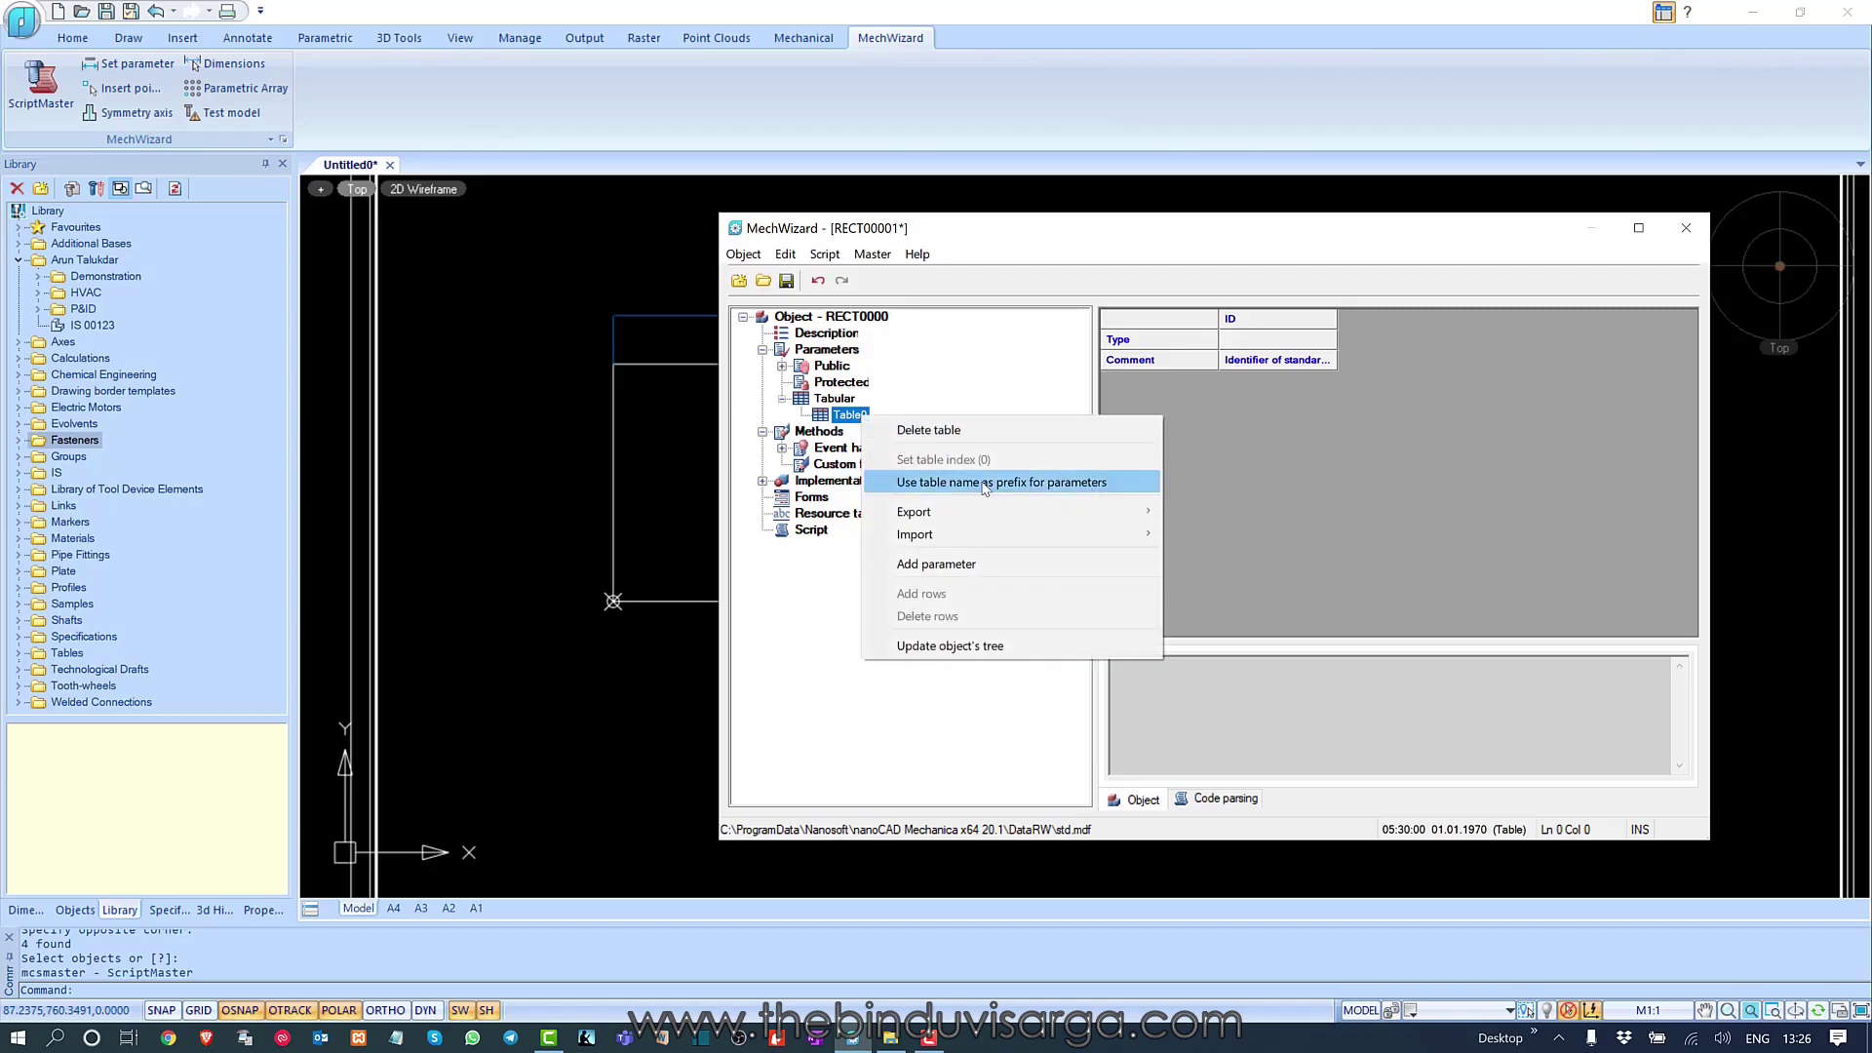
{"action": "left_click", "coordinate": [979, 564]}
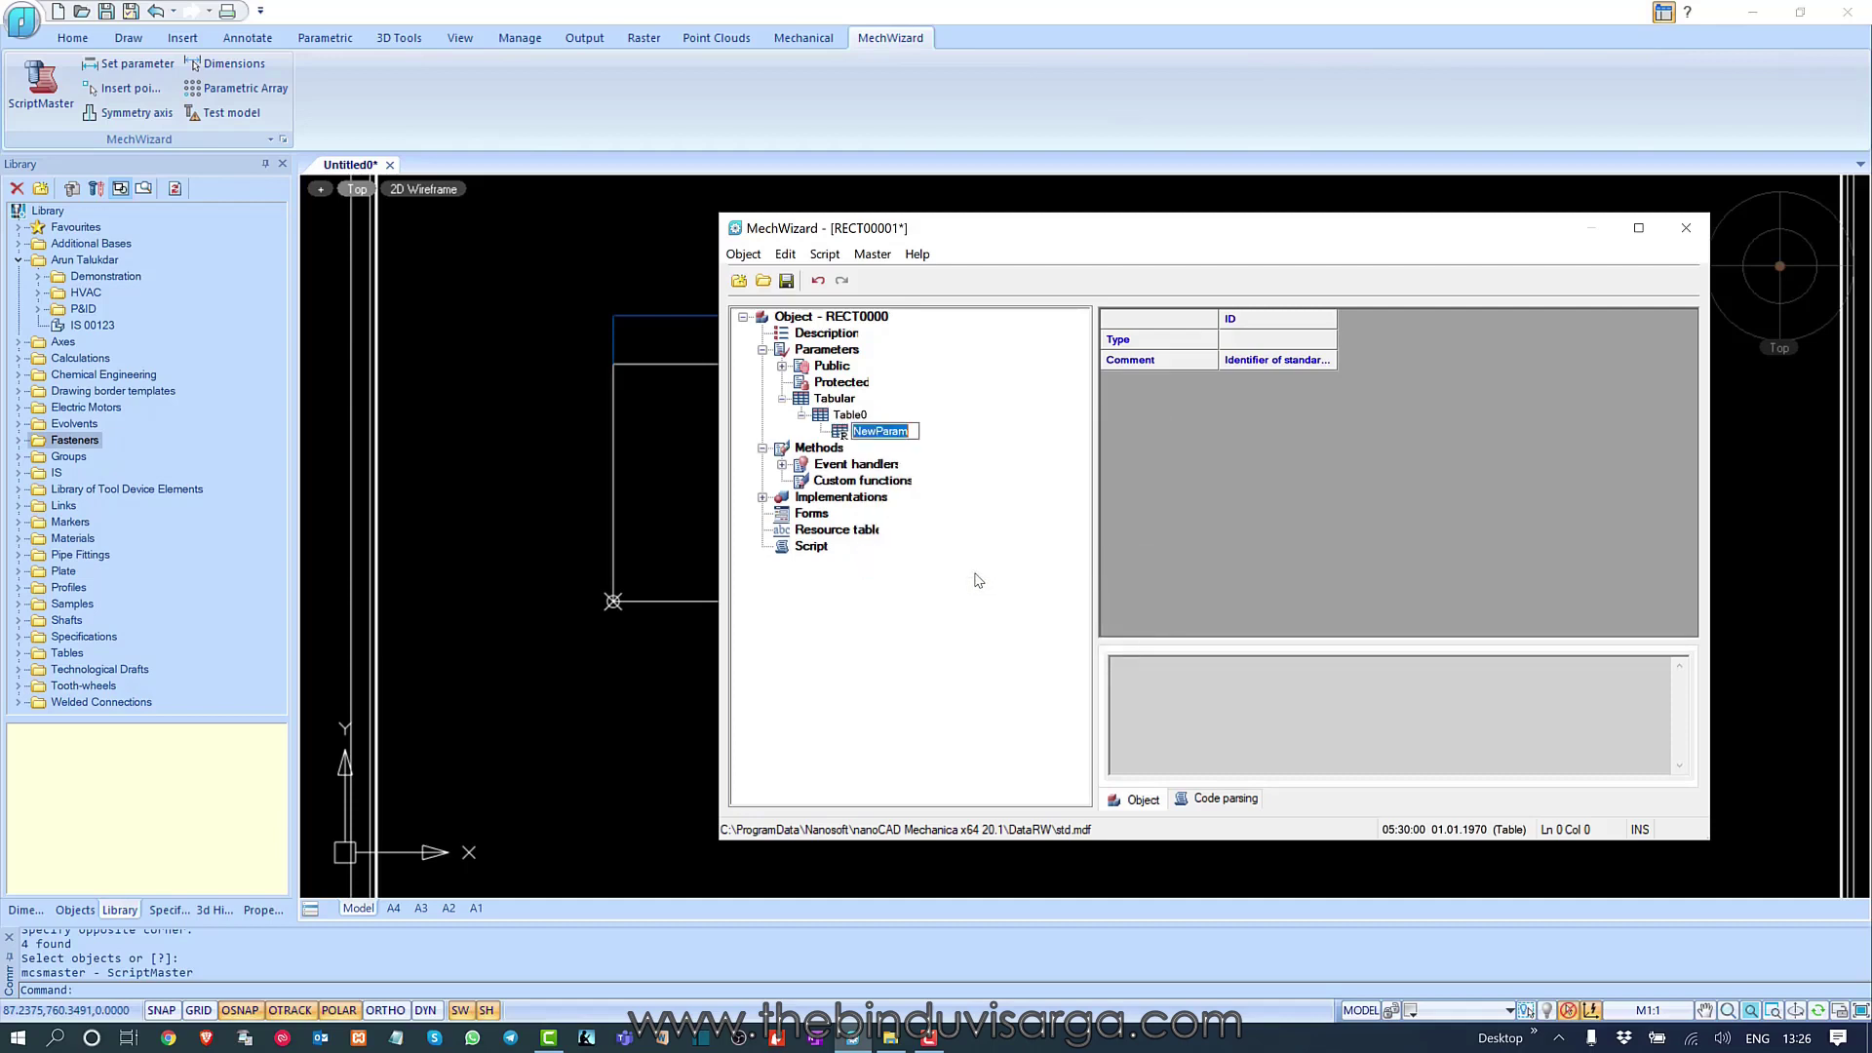
{"action": "type", "text": "L"}
{"action": "key", "text": "Return"}
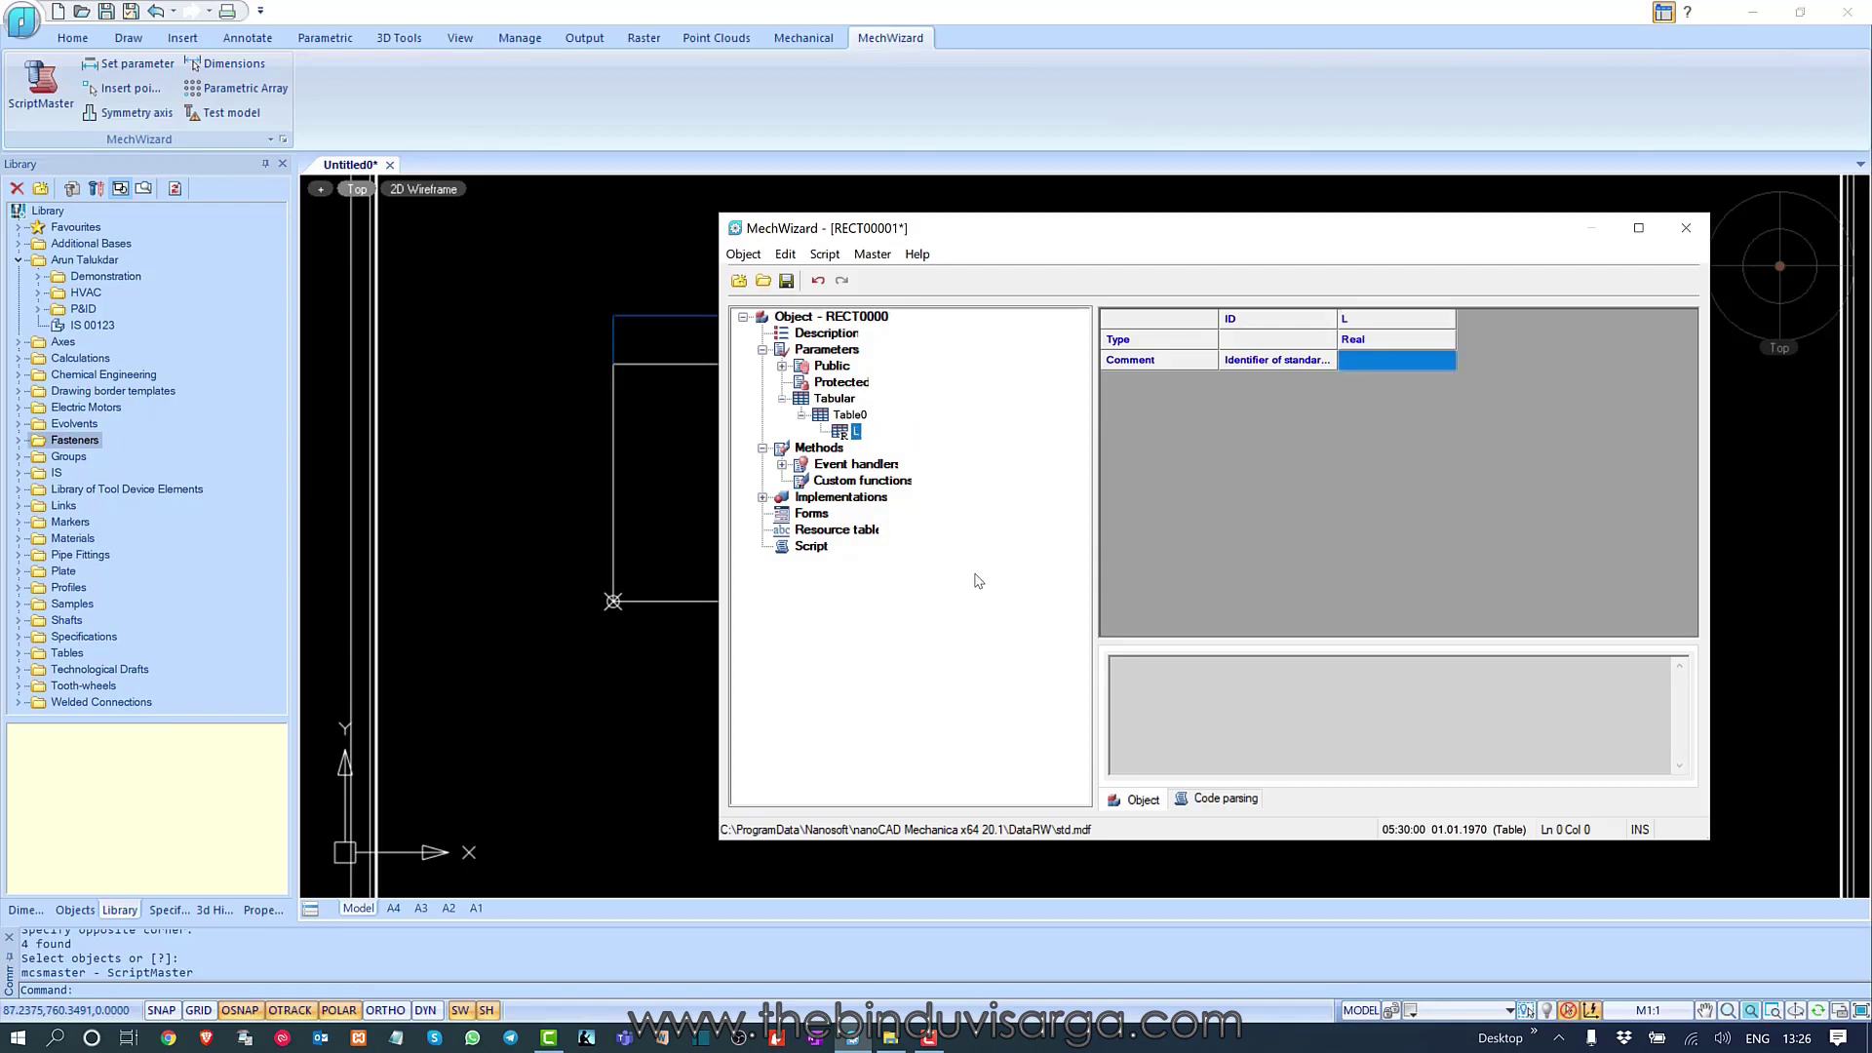
- Add a second parameter named W to Table0 under the tabular parameters
{"action": "right_click", "coordinate": [864, 419]}
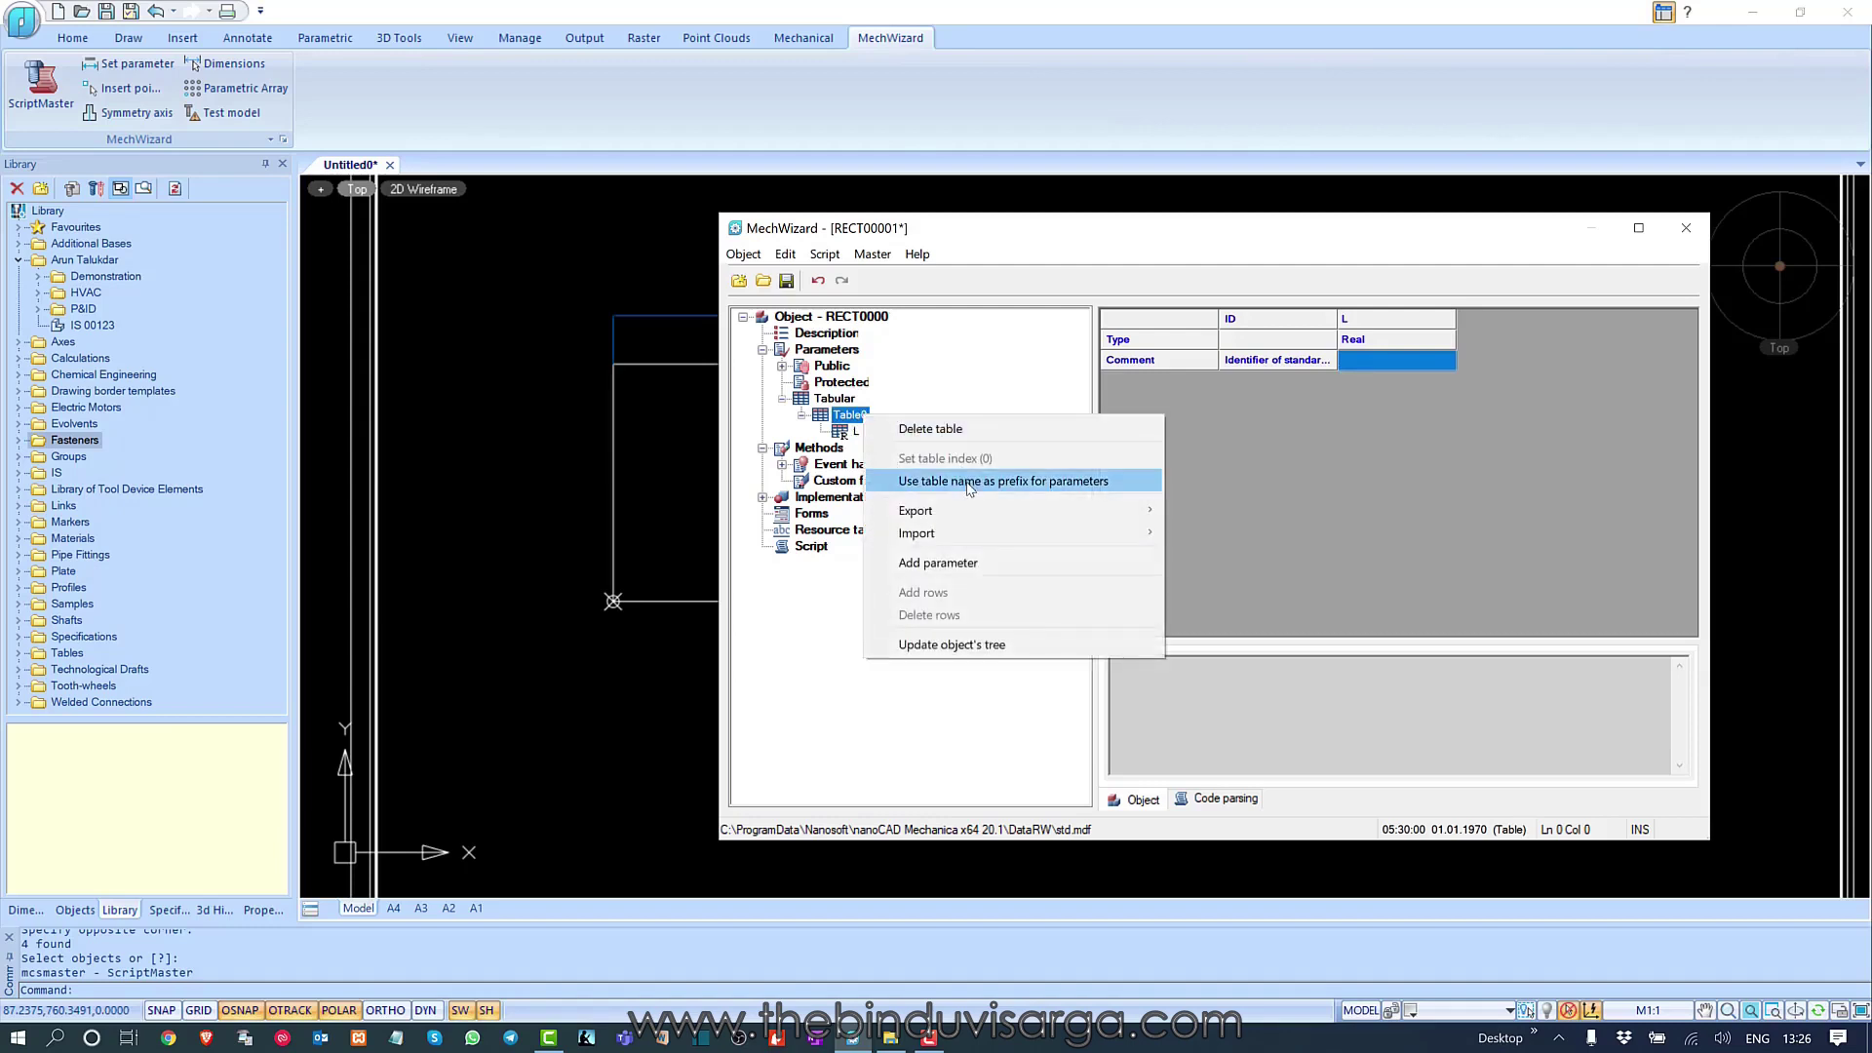
{"action": "left_click", "coordinate": [968, 563]}
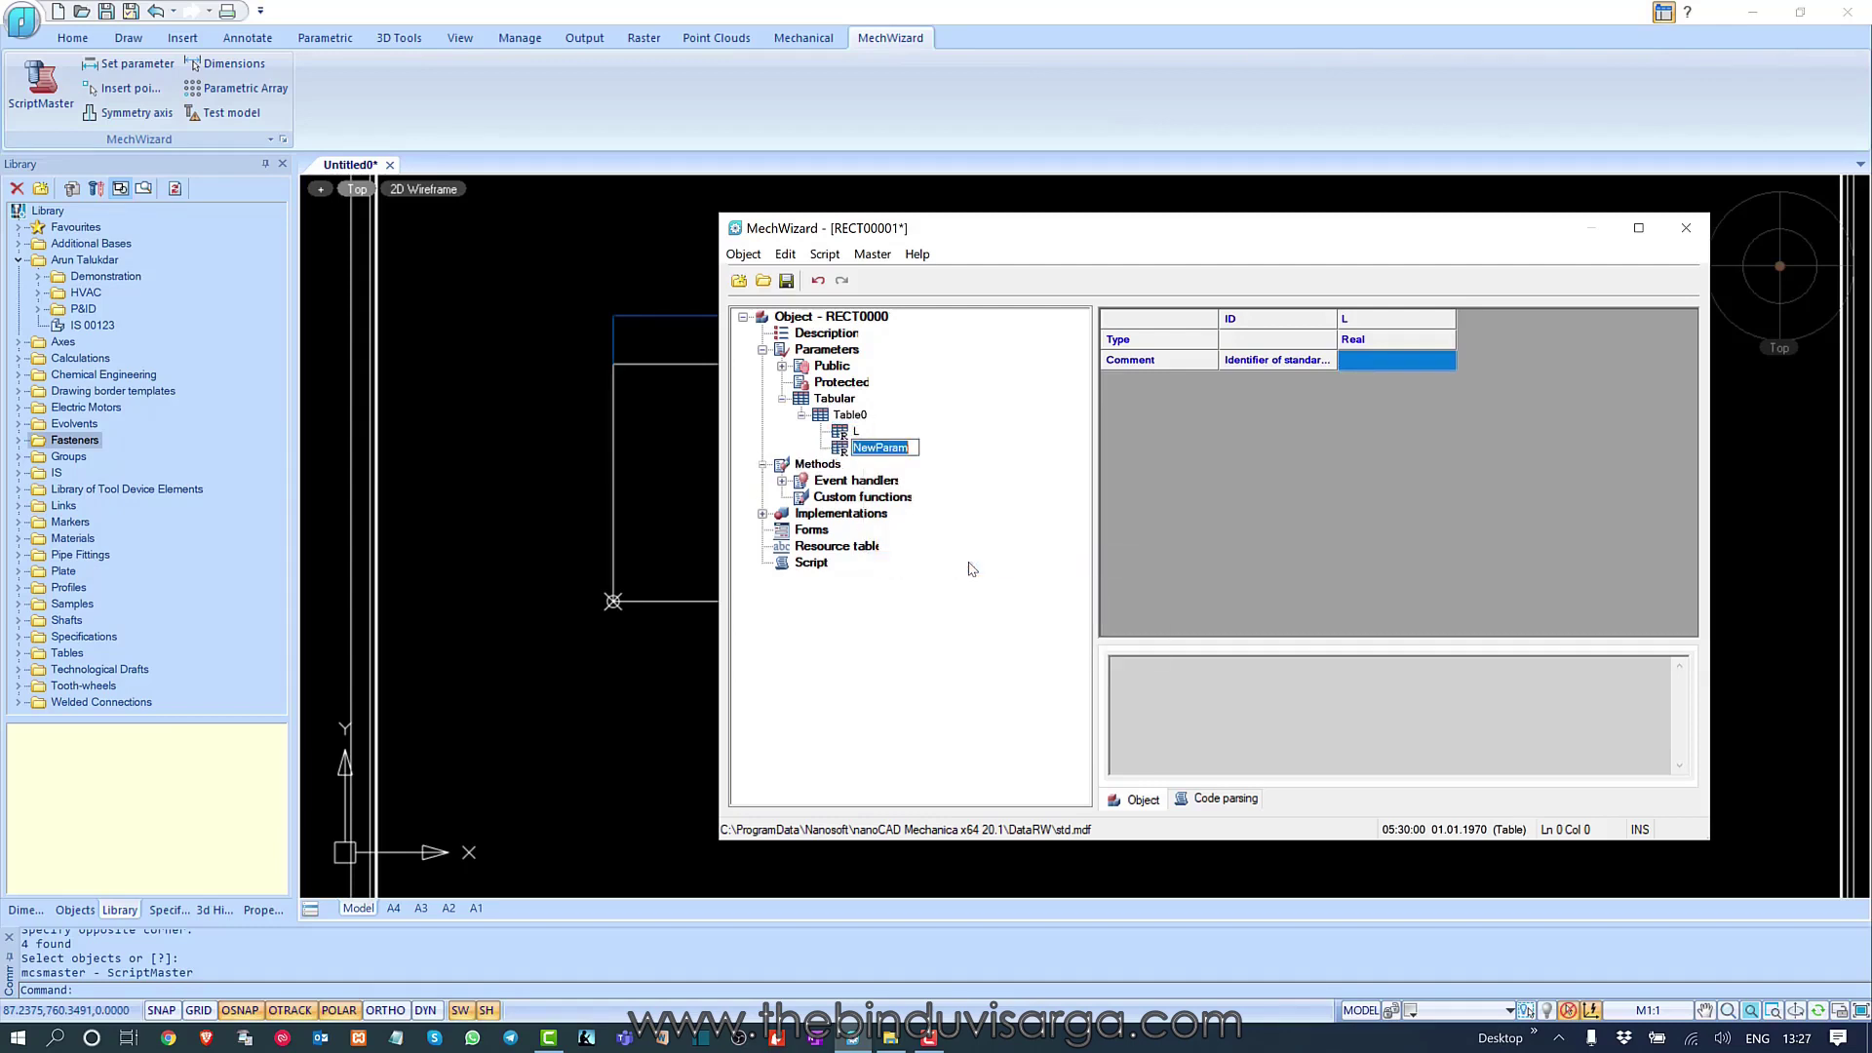
{"action": "type", "text": "W"}
{"action": "key", "text": "Return"}
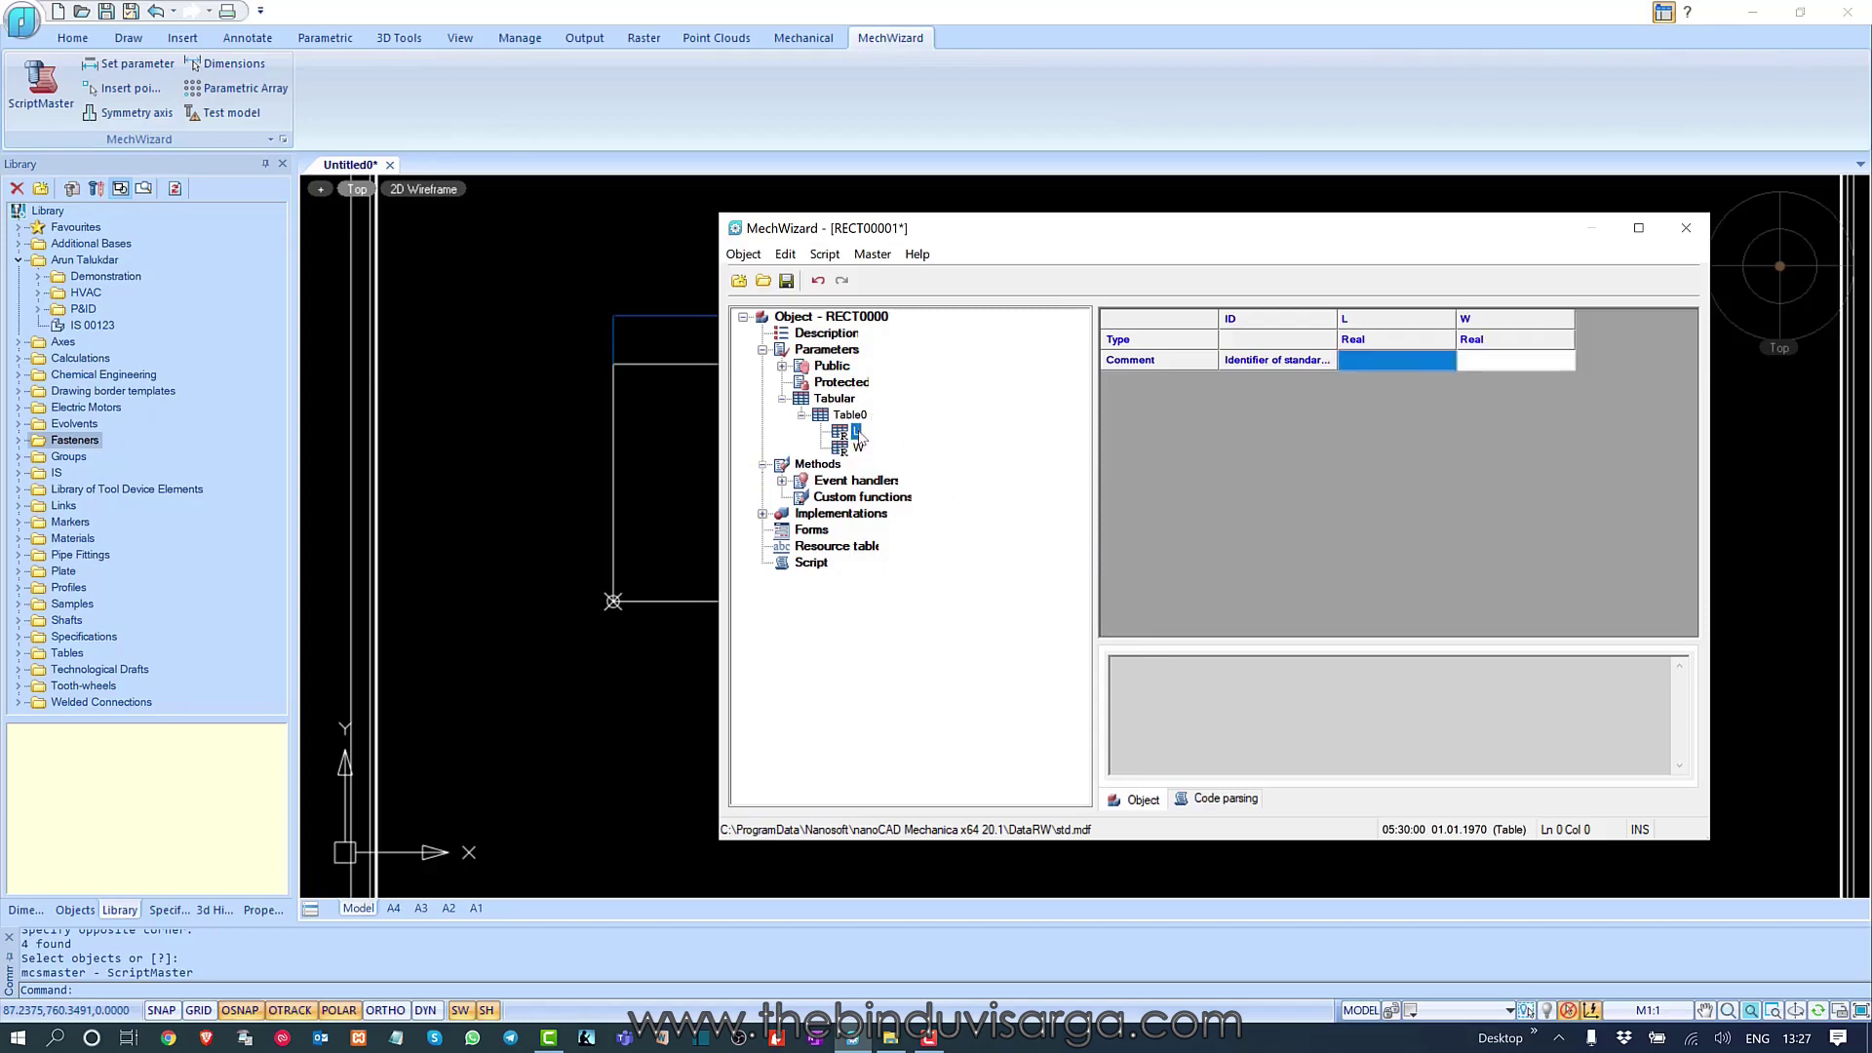
- Check the available parameter types for L and W in Table0 without changing either one
{"action": "left_click", "coordinate": [856, 430]}
{"action": "right_click", "coordinate": [857, 432]}
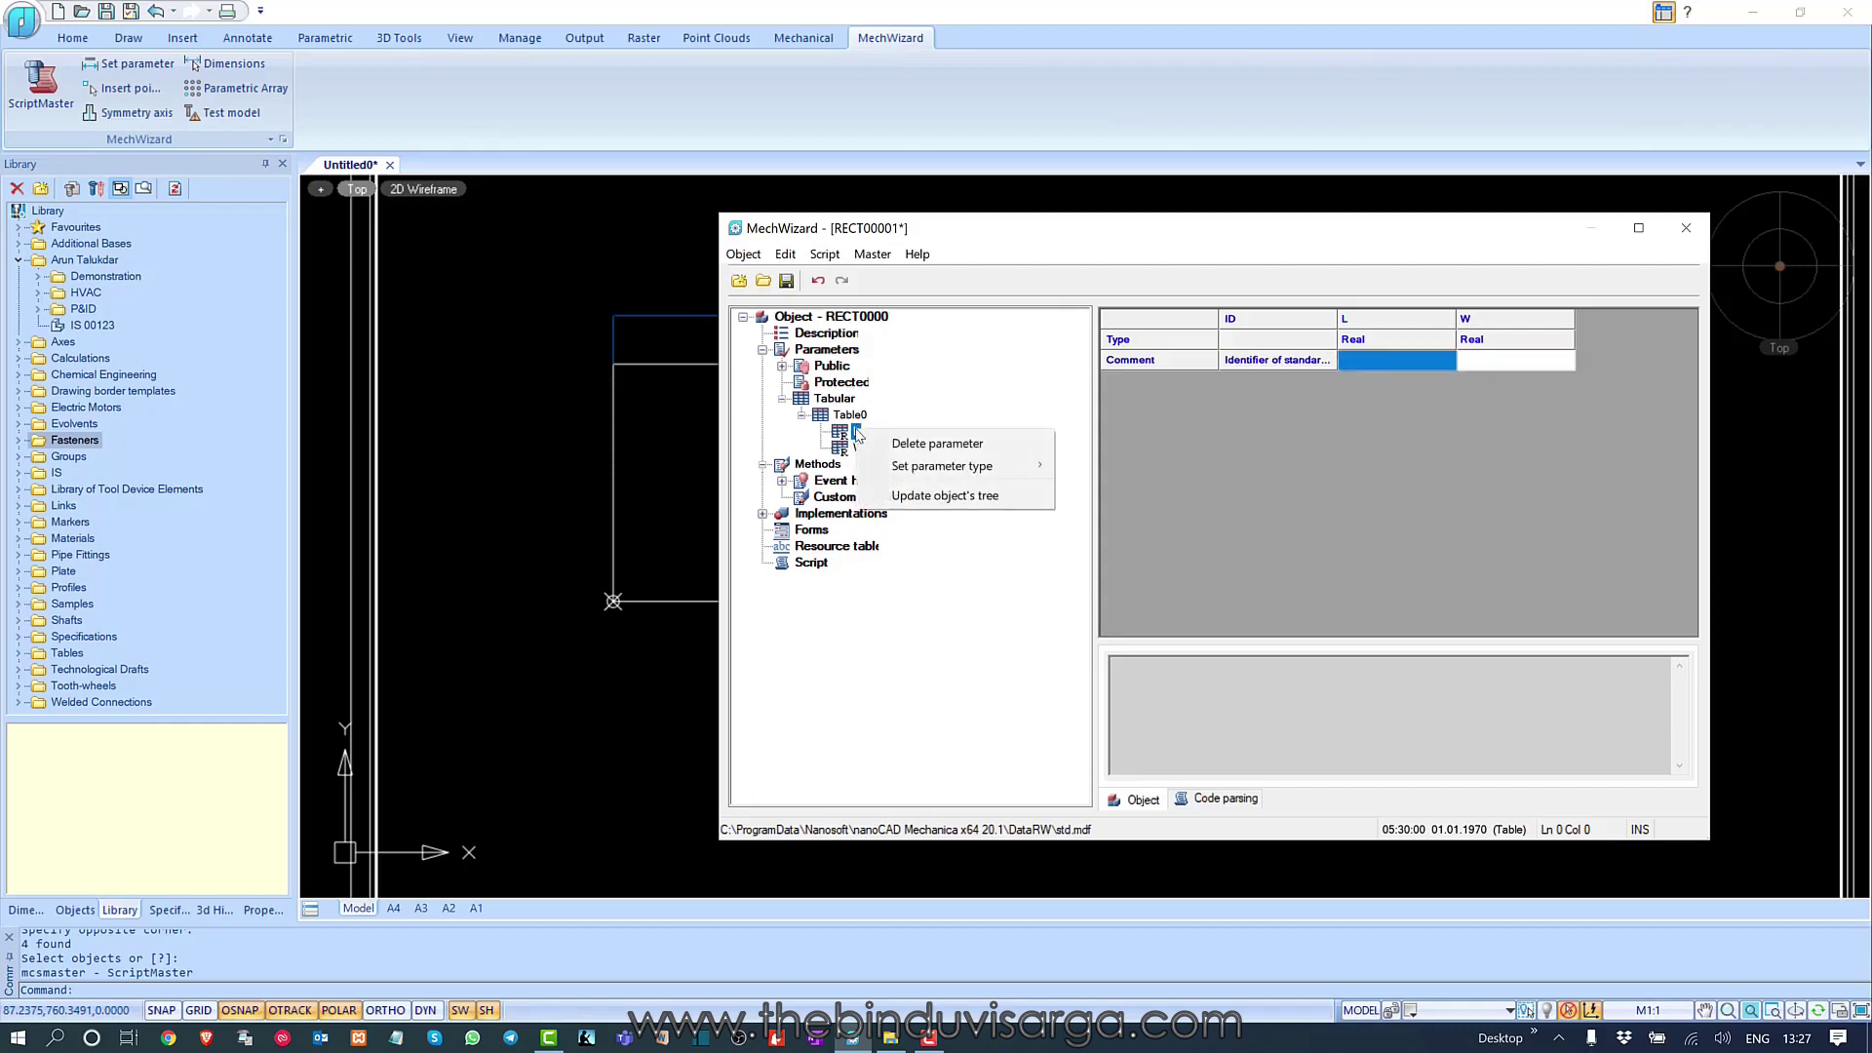
{"action": "mouse_move", "coordinate": [931, 472]}
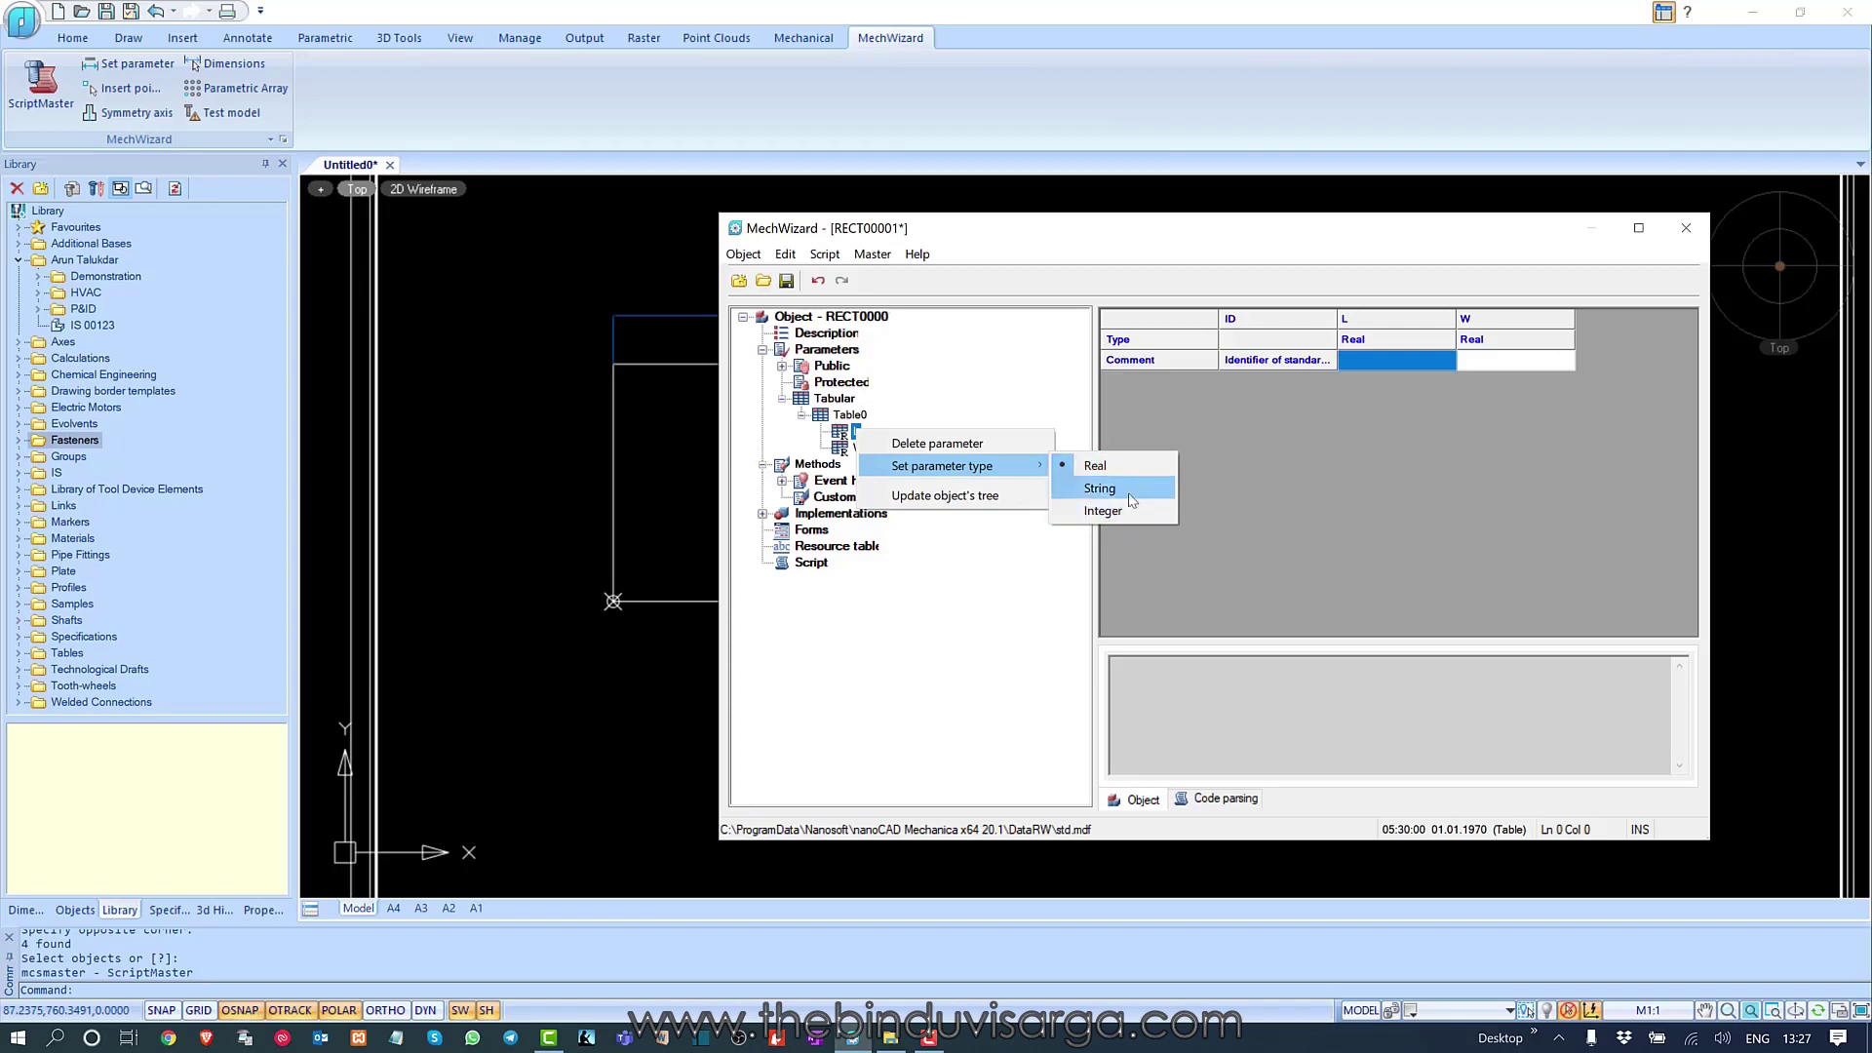
{"action": "left_click", "coordinate": [996, 635]}
{"action": "left_click", "coordinate": [858, 447]}
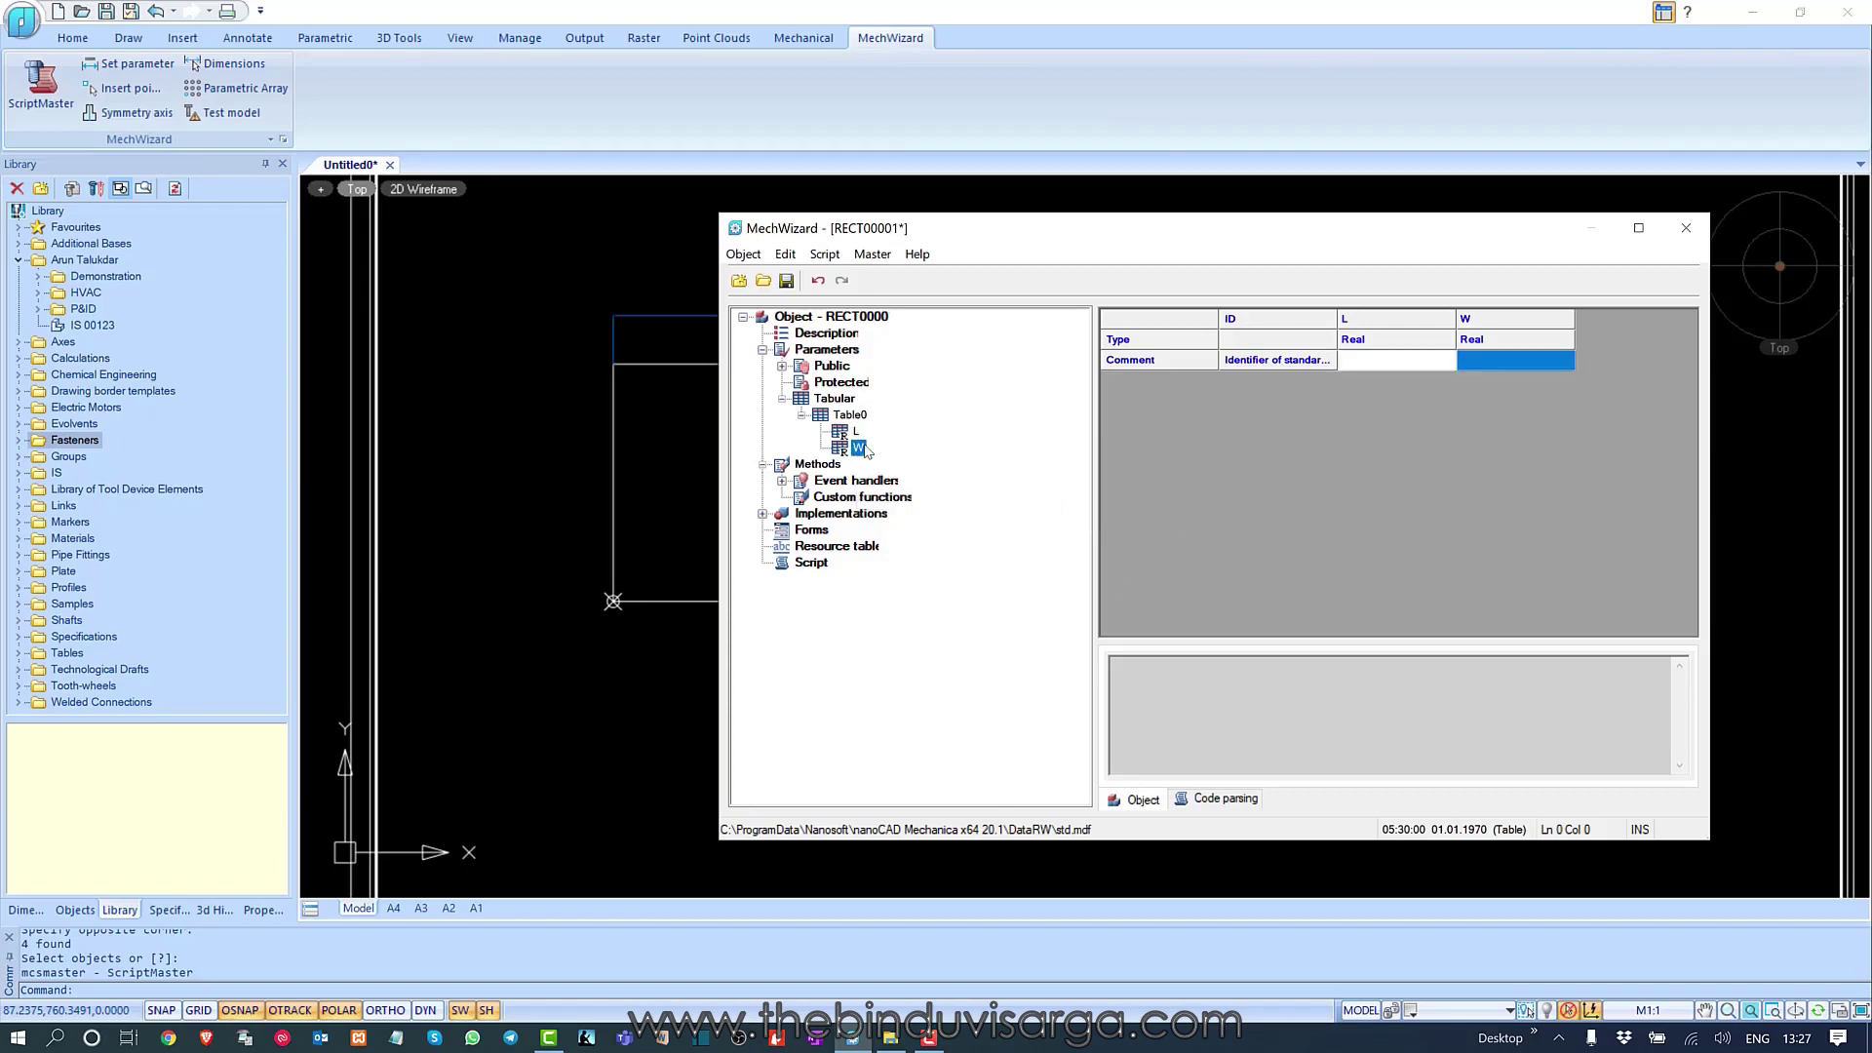
{"action": "right_click", "coordinate": [860, 447]}
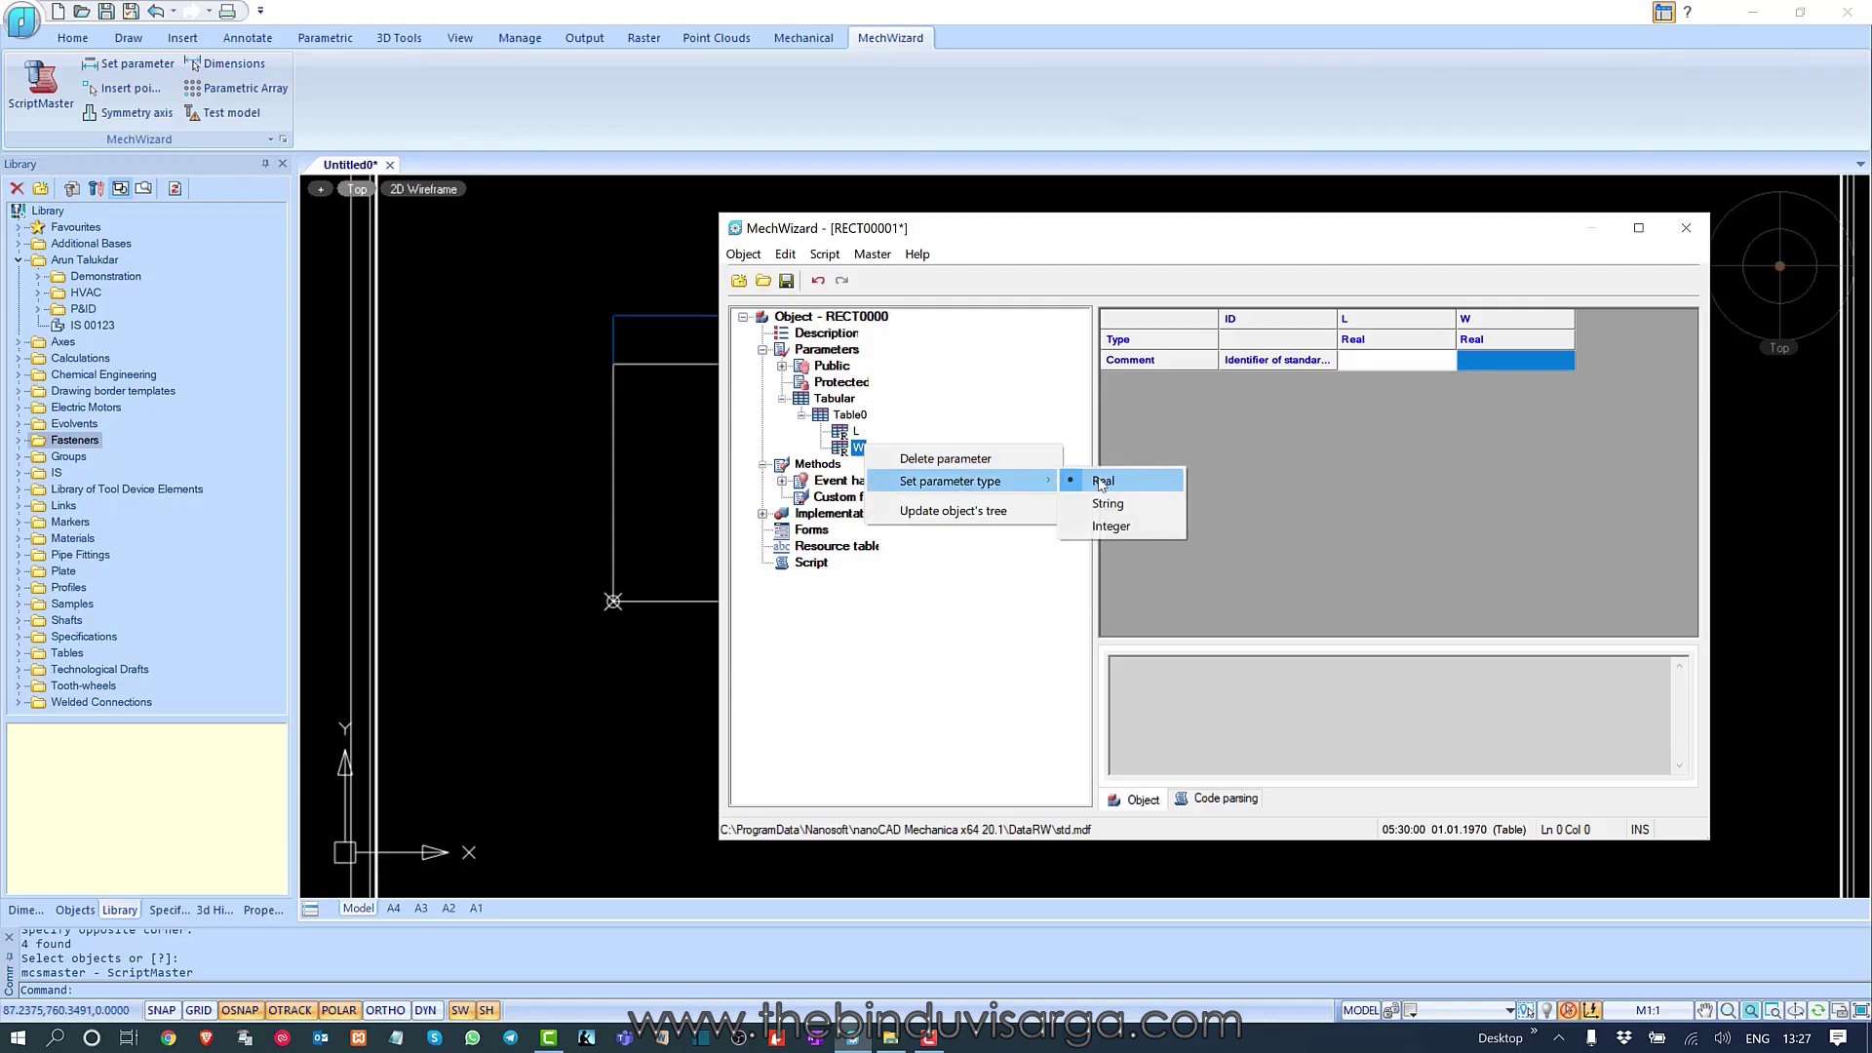
{"action": "left_click", "coordinate": [974, 623]}
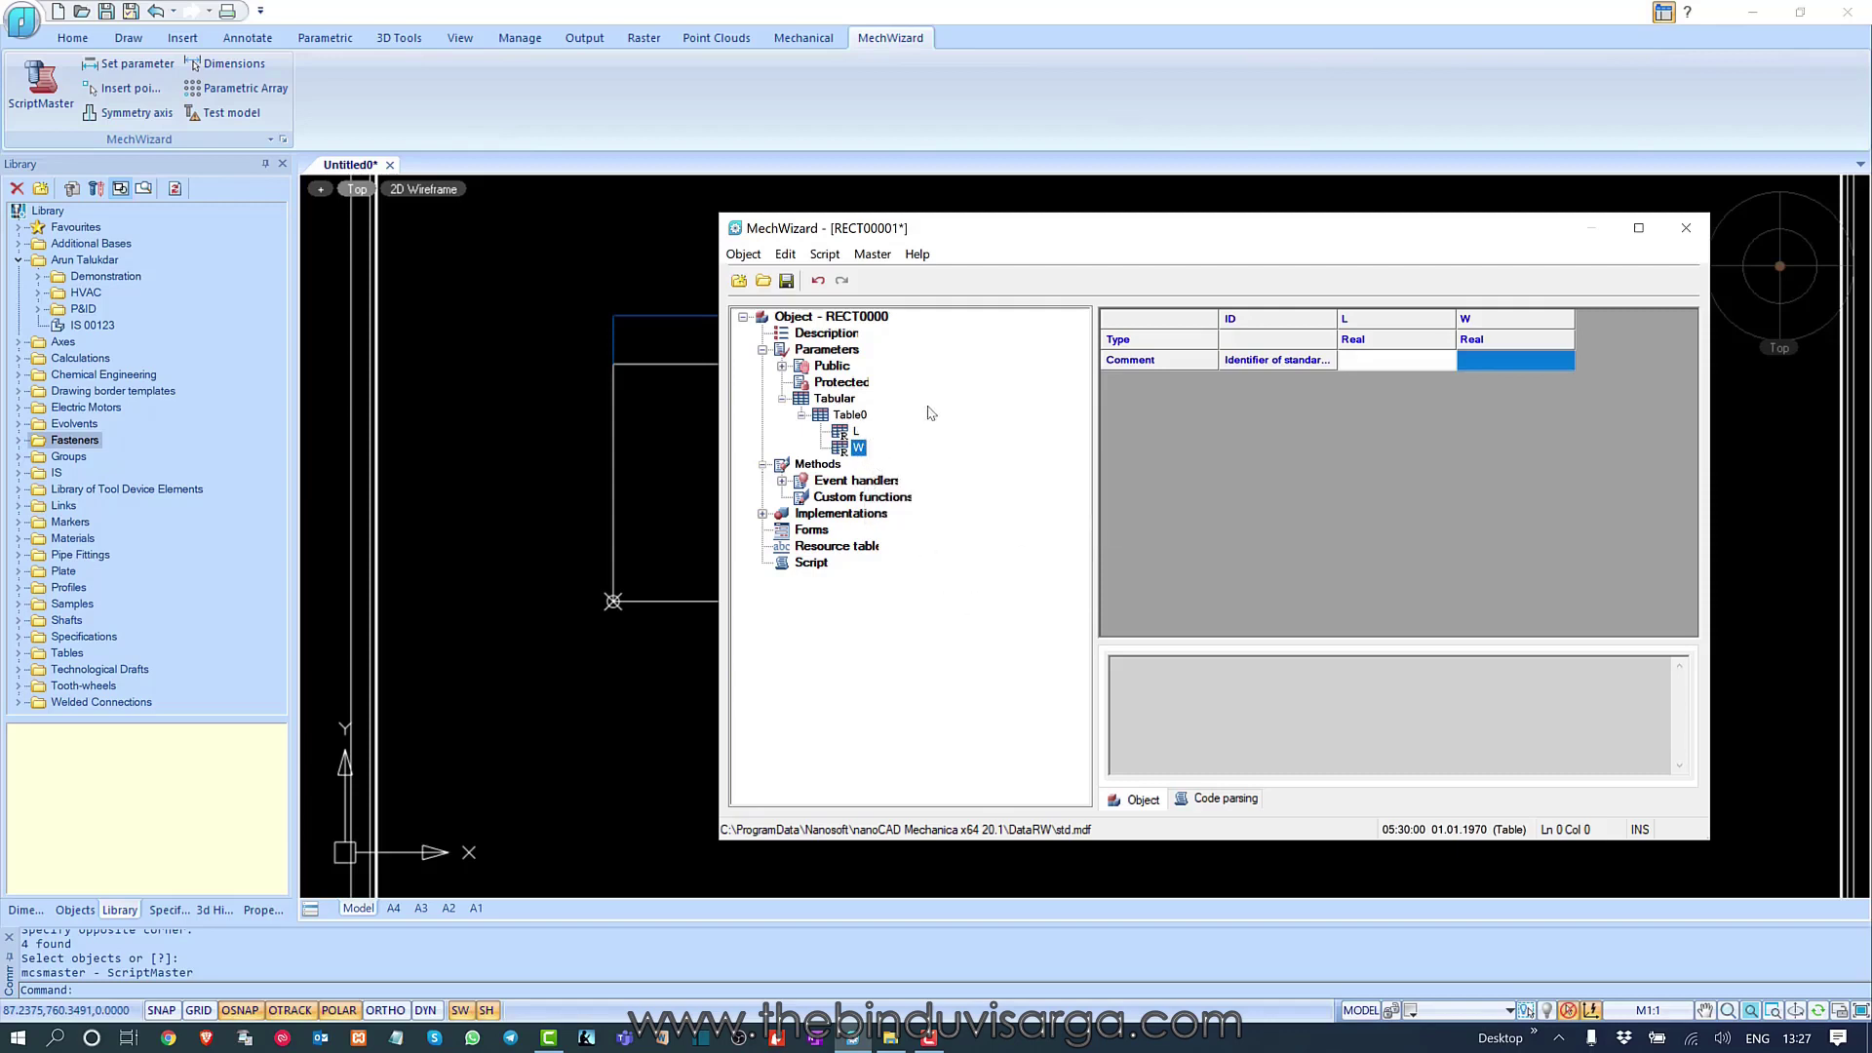
- Add 3 rows to the parameter table
{"action": "left_click", "coordinate": [1224, 511]}
{"action": "right_click", "coordinate": [1252, 467]}
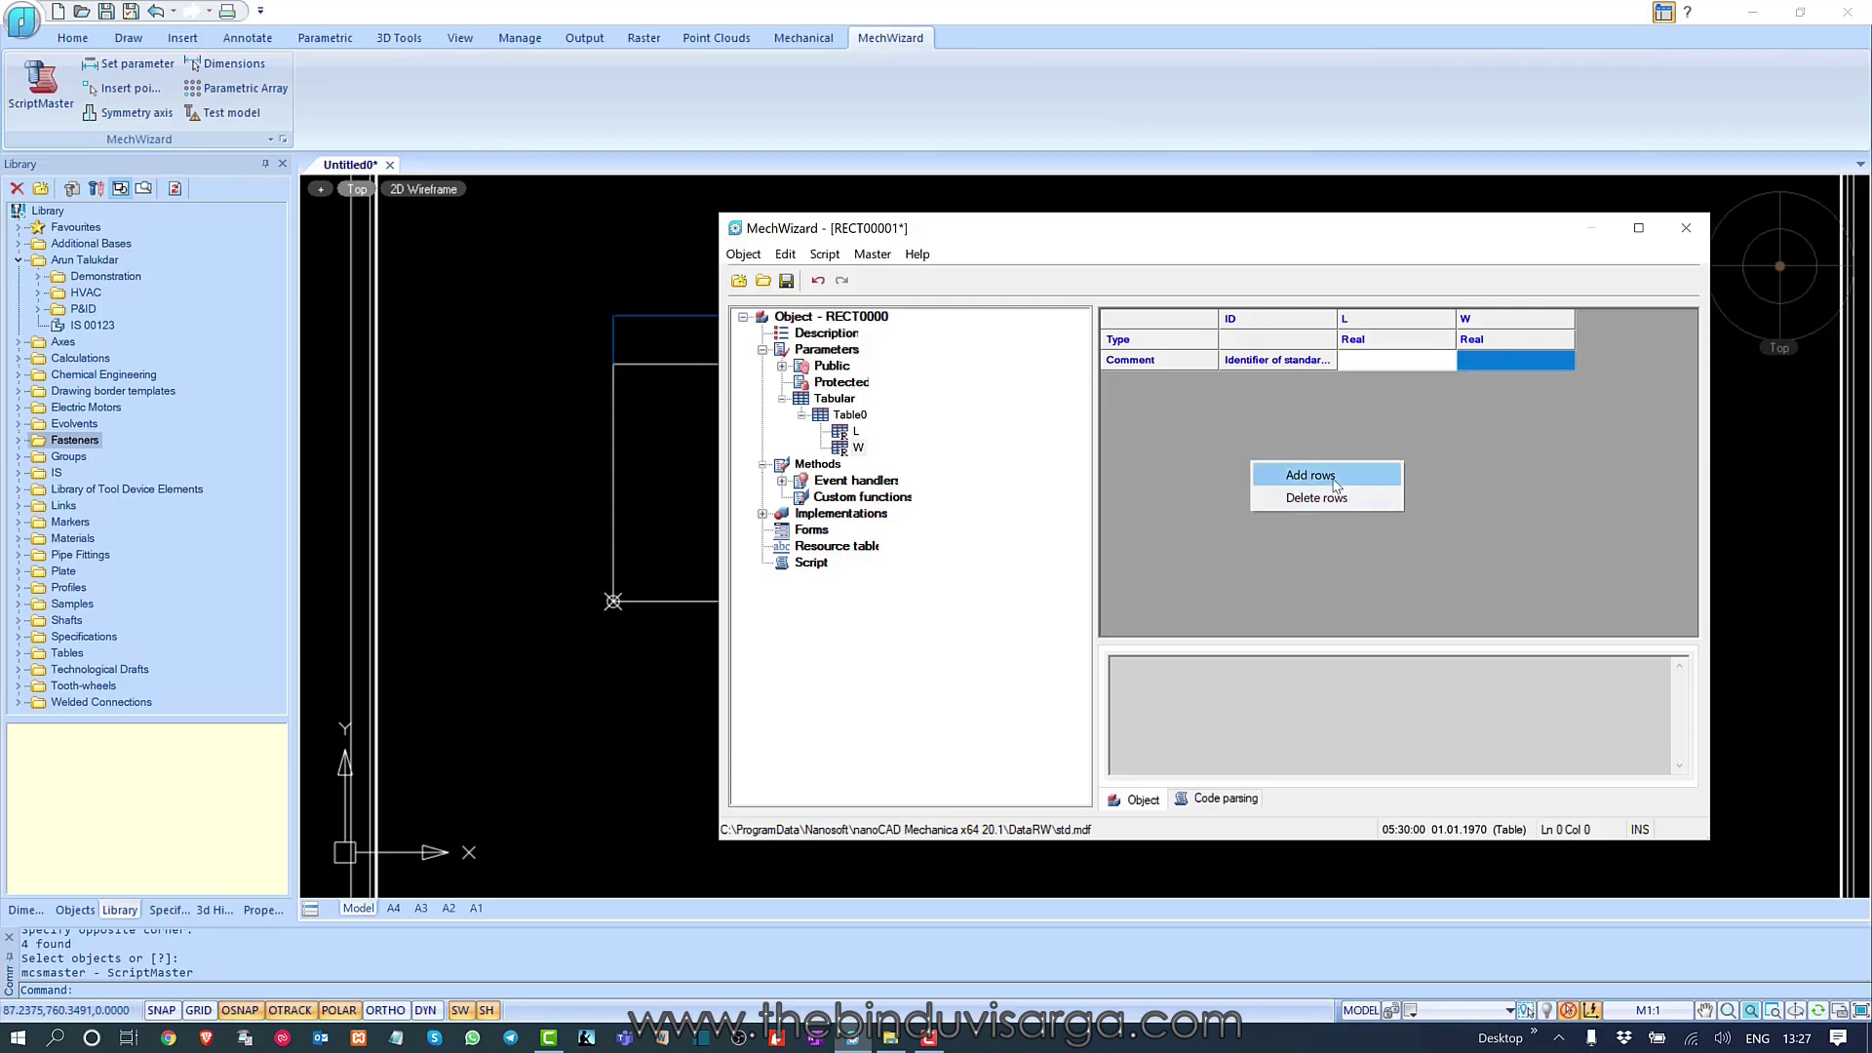
{"action": "left_click", "coordinate": [1310, 476]}
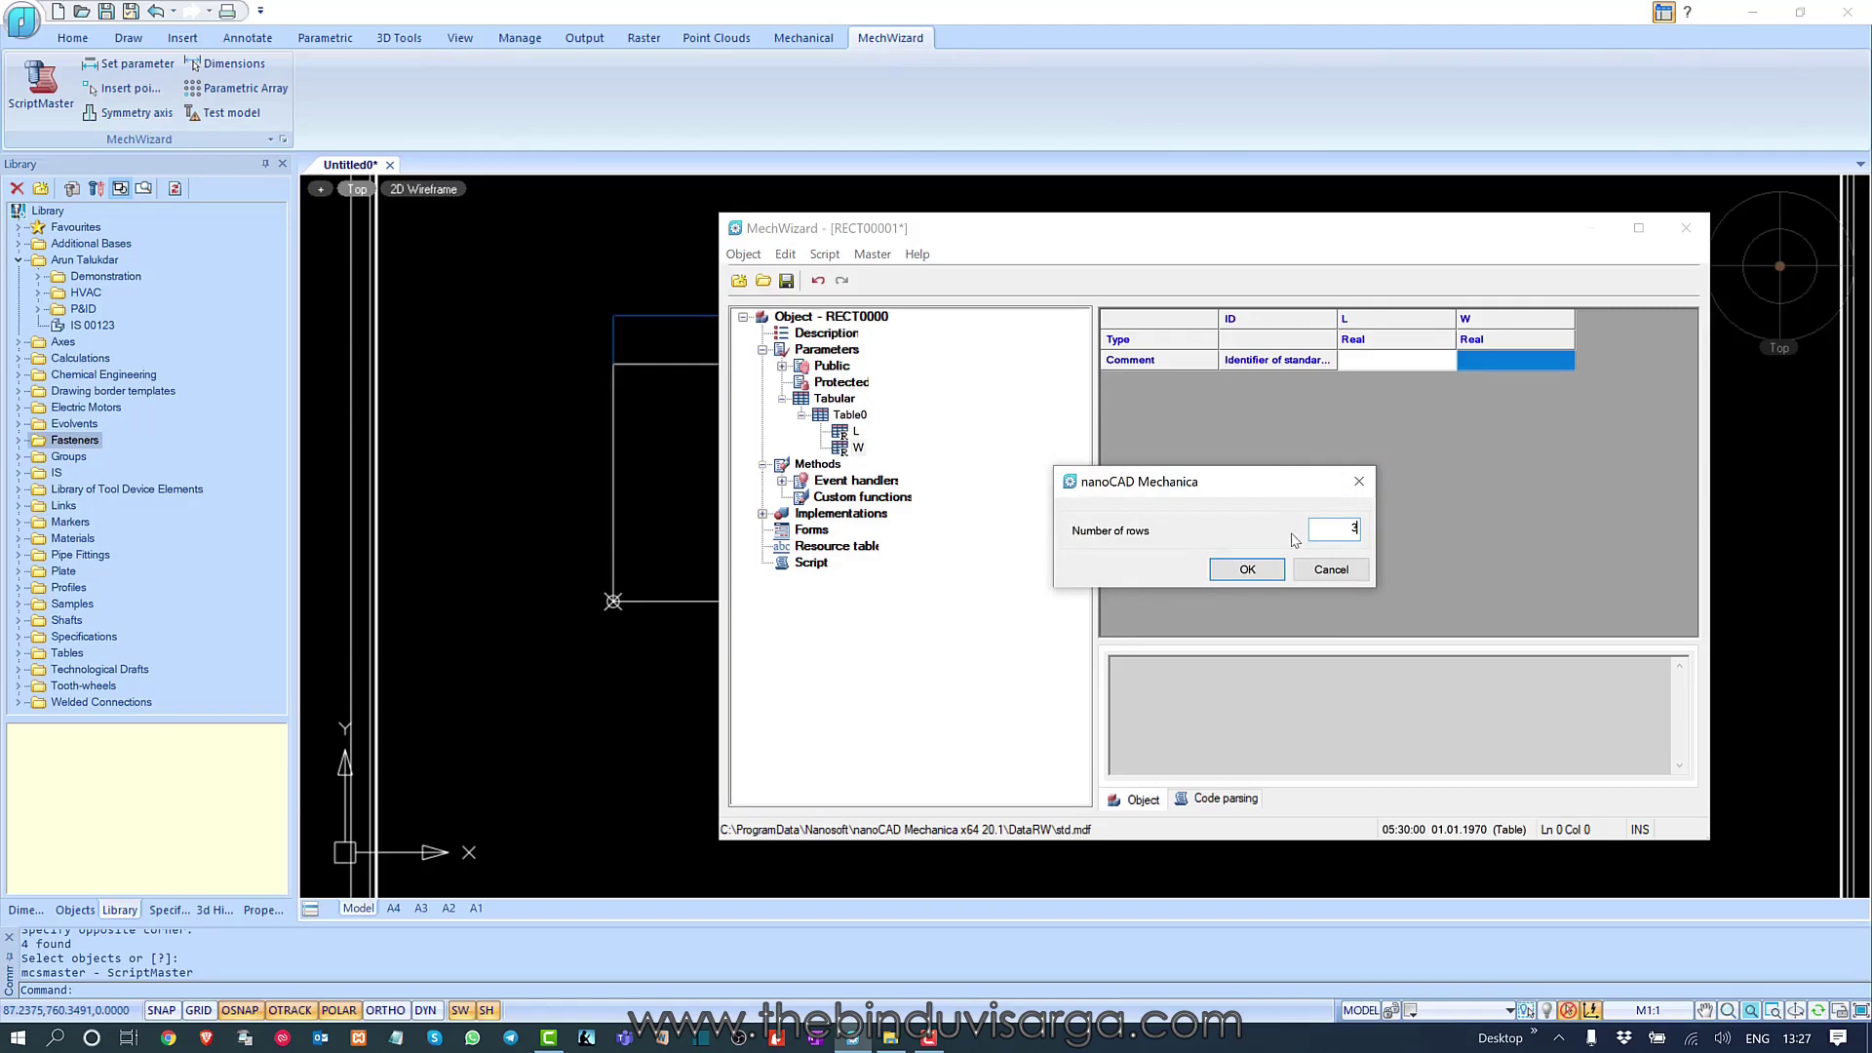
{"action": "left_click", "coordinate": [1252, 569]}
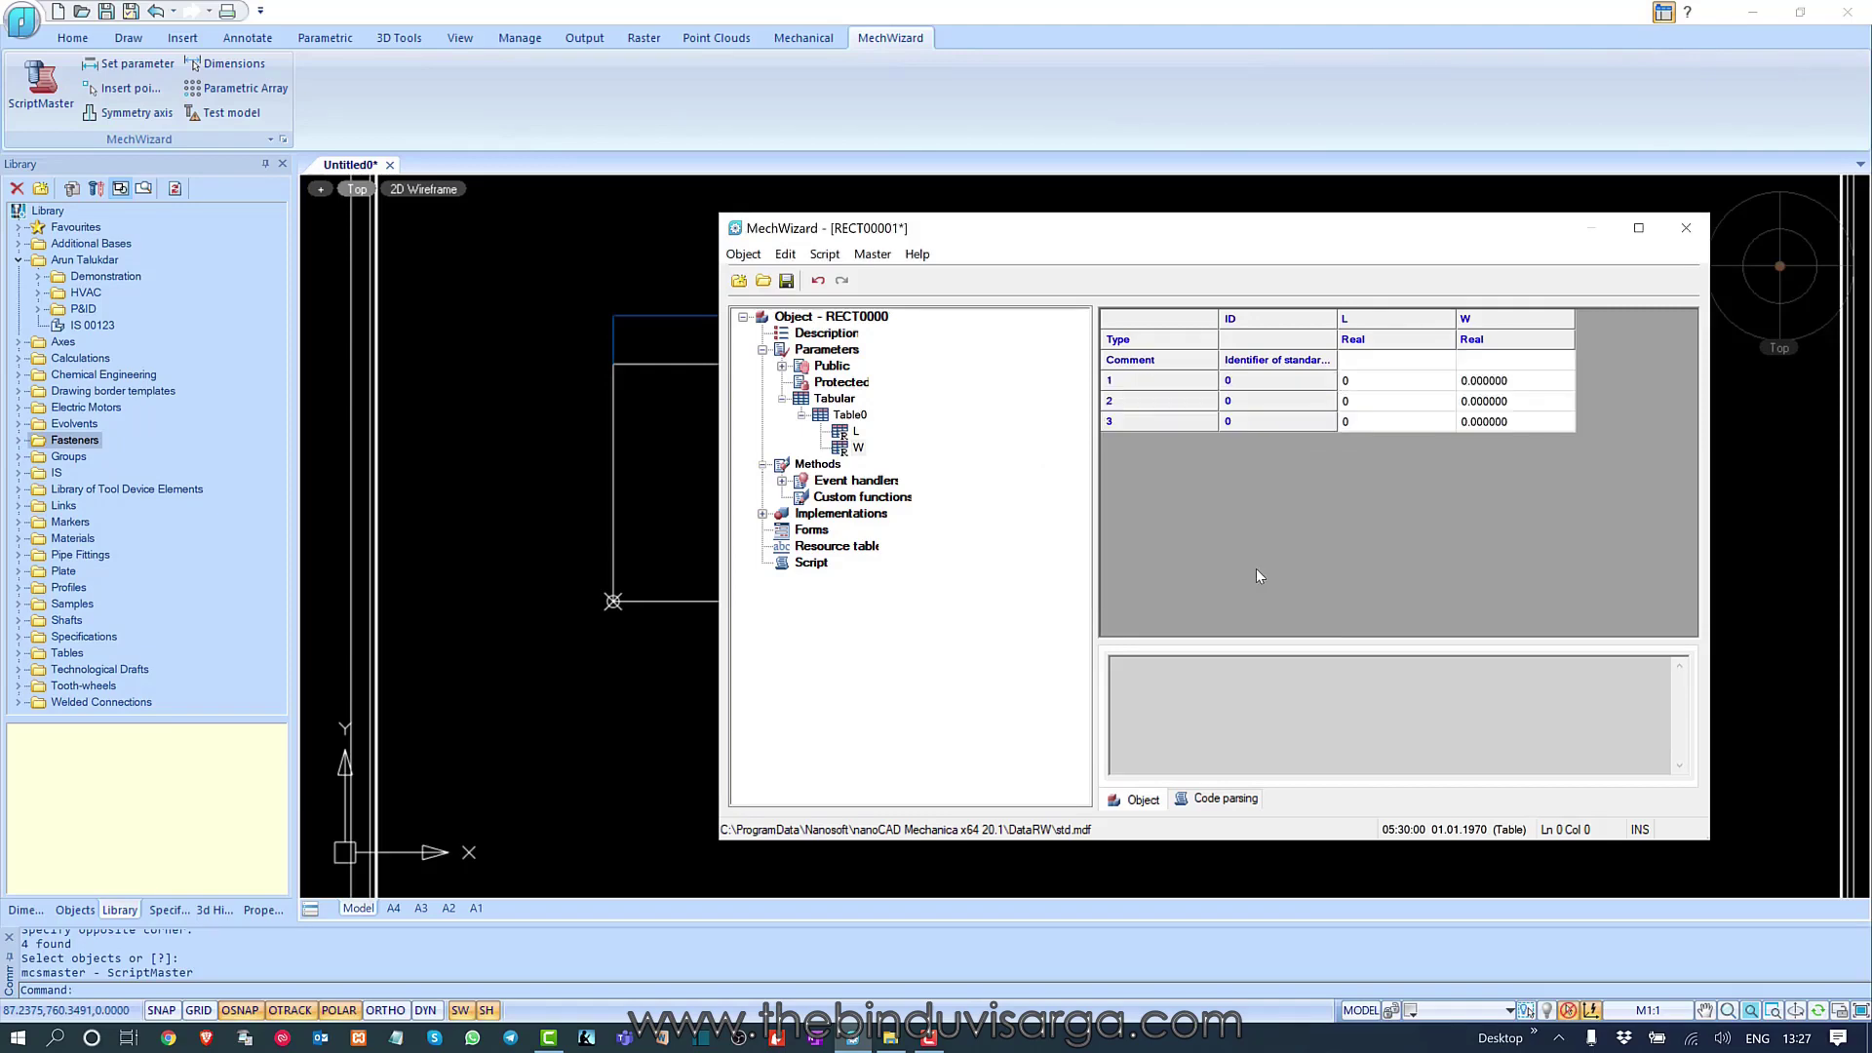
- Enter the comment Length for column L and Width for column W in the parameter table
{"action": "left_click", "coordinate": [1375, 323]}
{"action": "left_click", "coordinate": [1486, 322]}
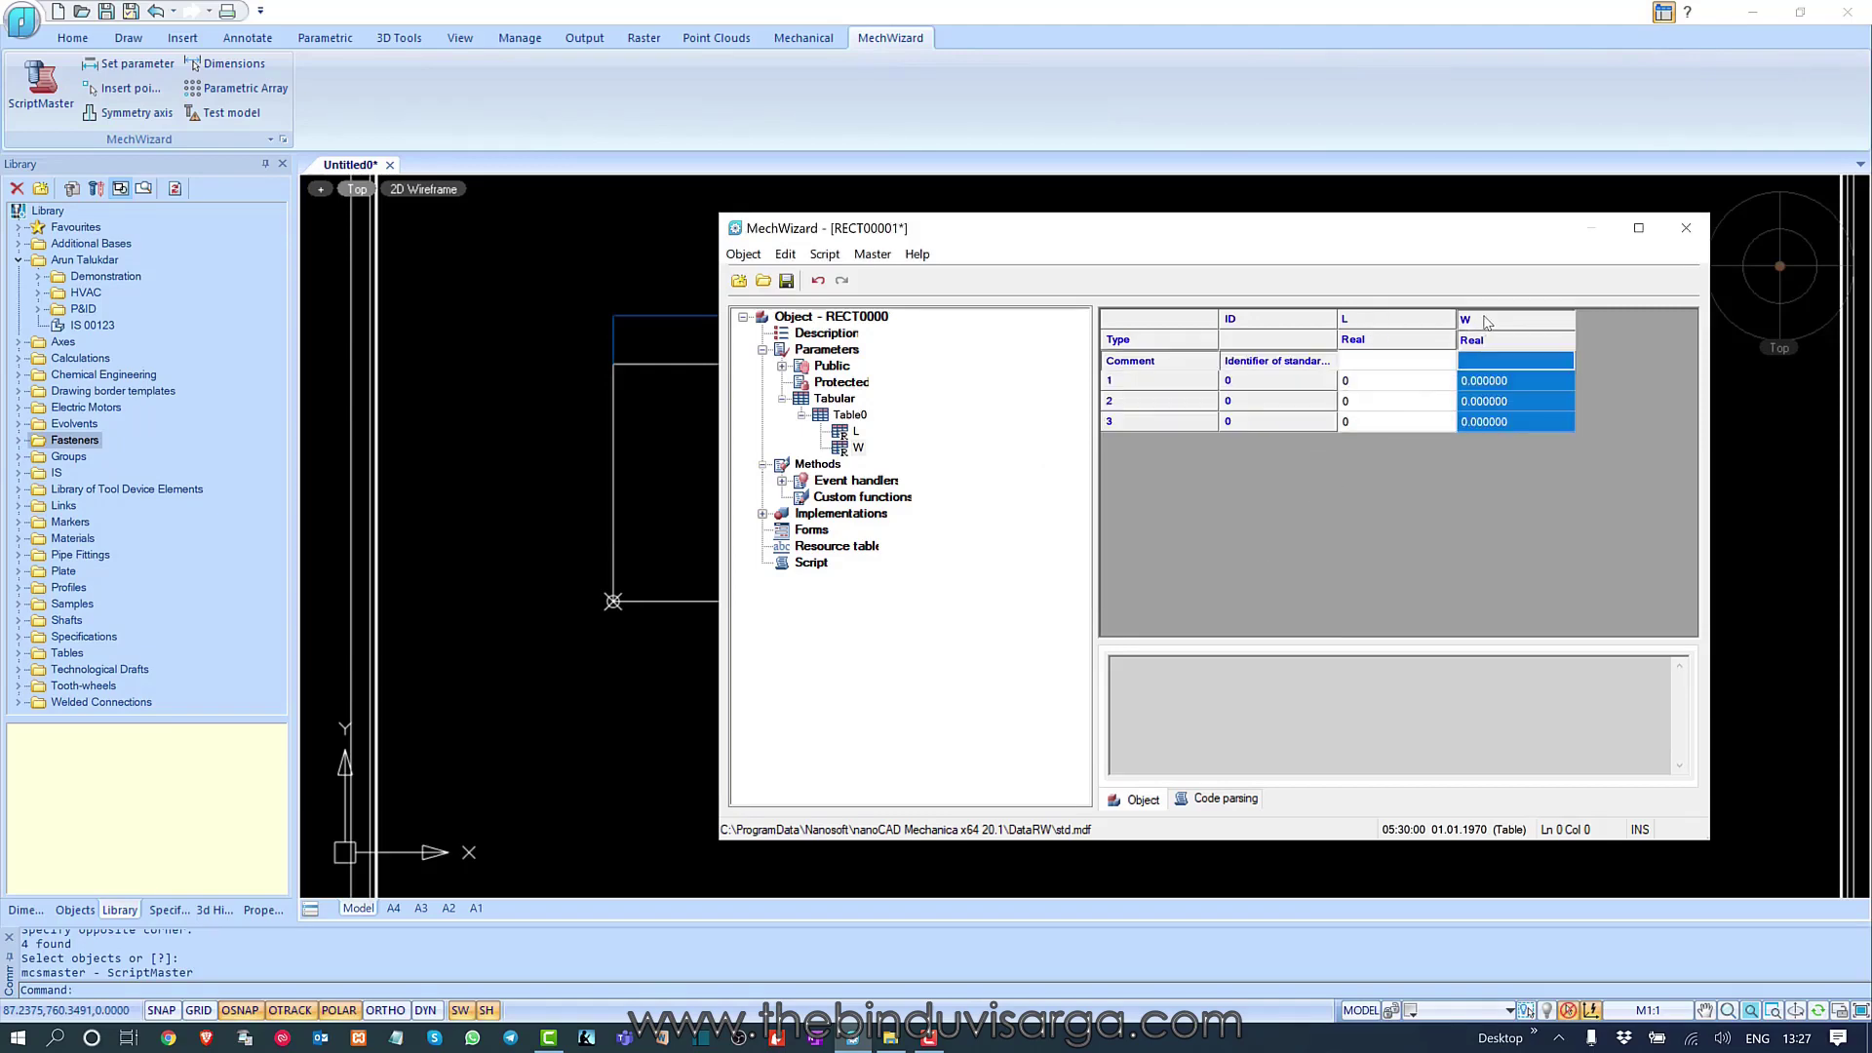
{"action": "double_click", "coordinate": [1400, 363]}
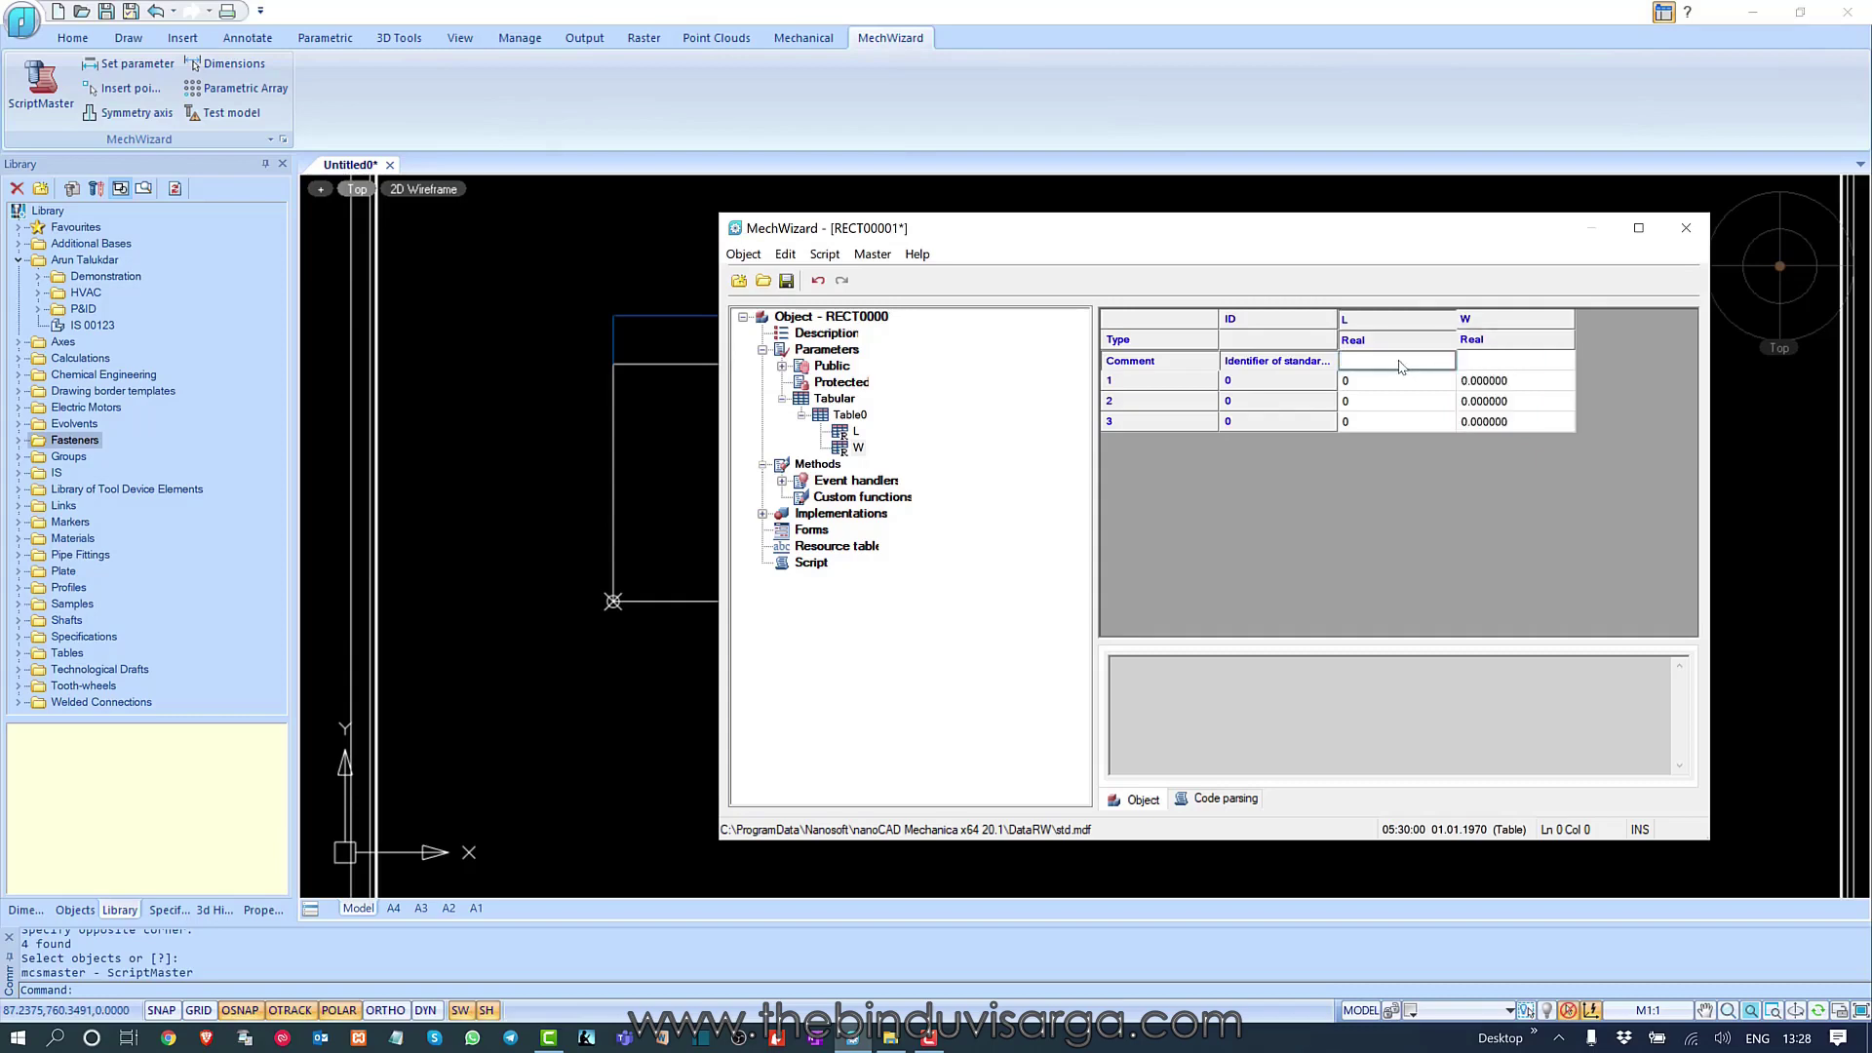
{"action": "type", "text": "Length"}
{"action": "left_click", "coordinate": [1396, 422]}
{"action": "left_click", "coordinate": [1400, 368]}
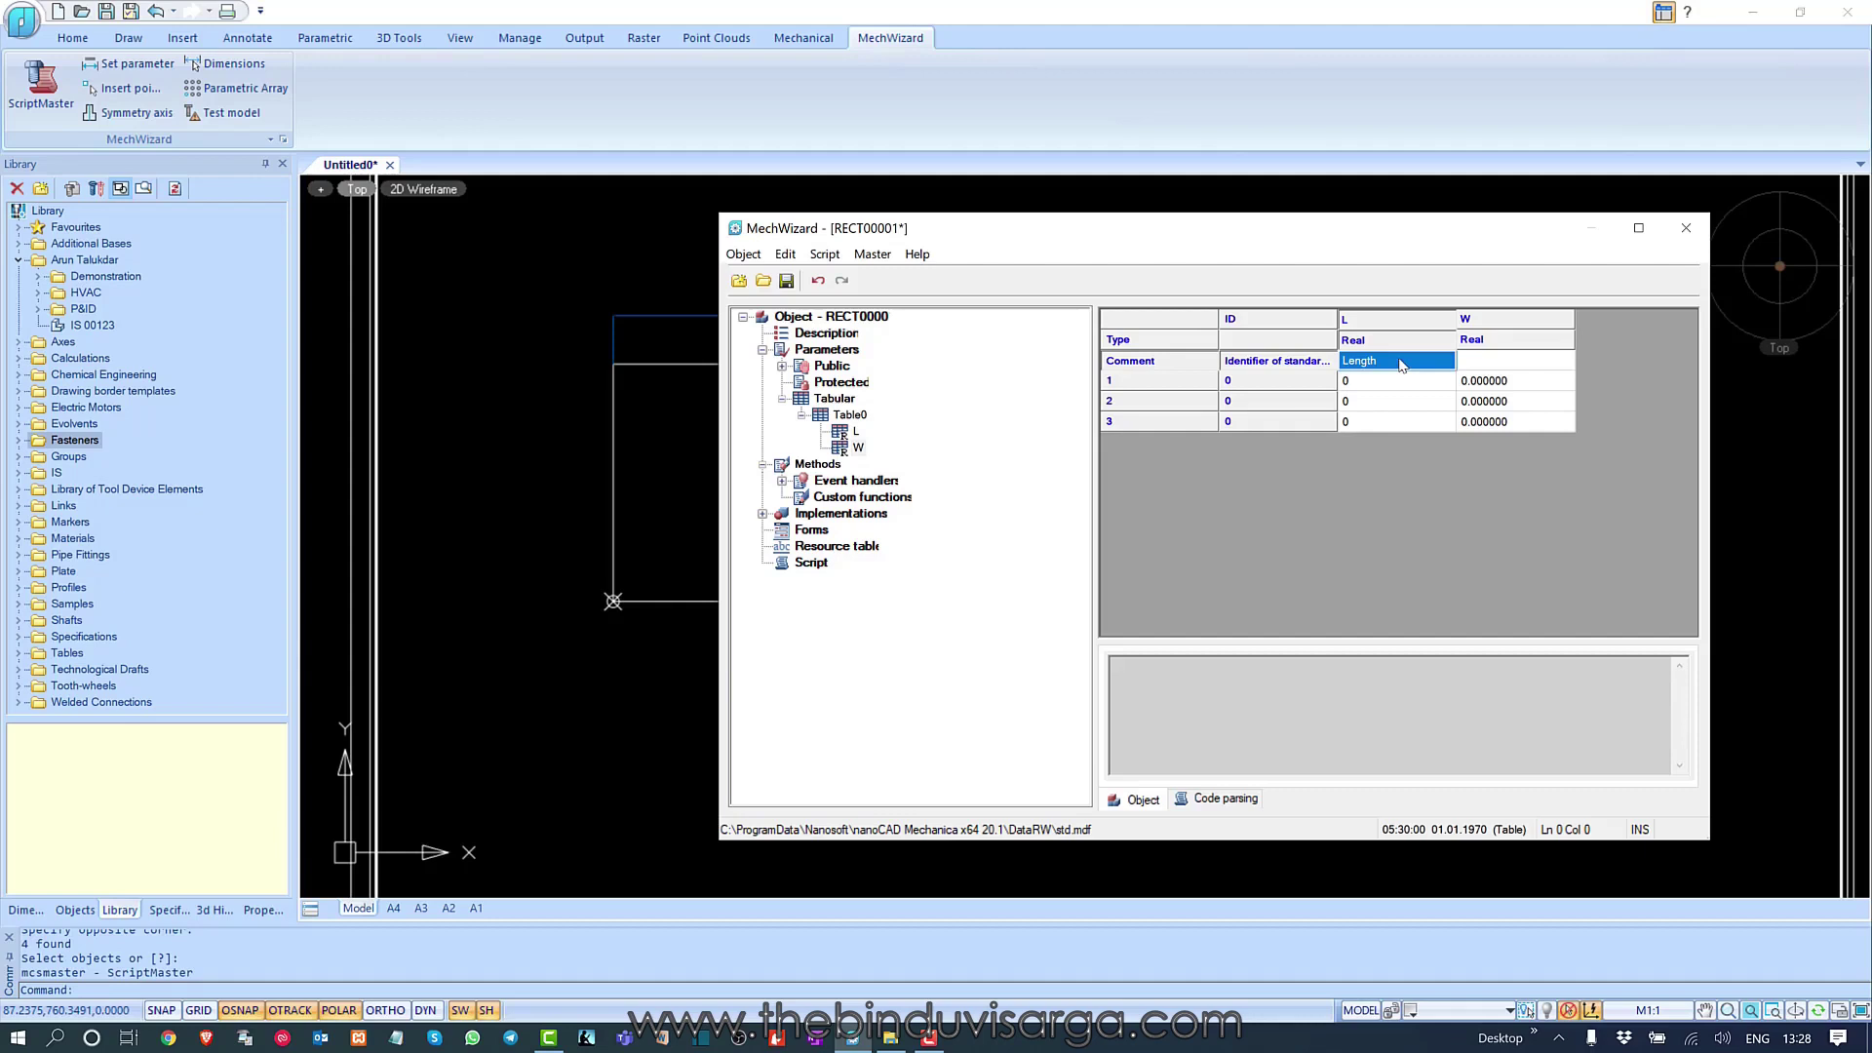
{"action": "left_click", "coordinate": [1531, 357]}
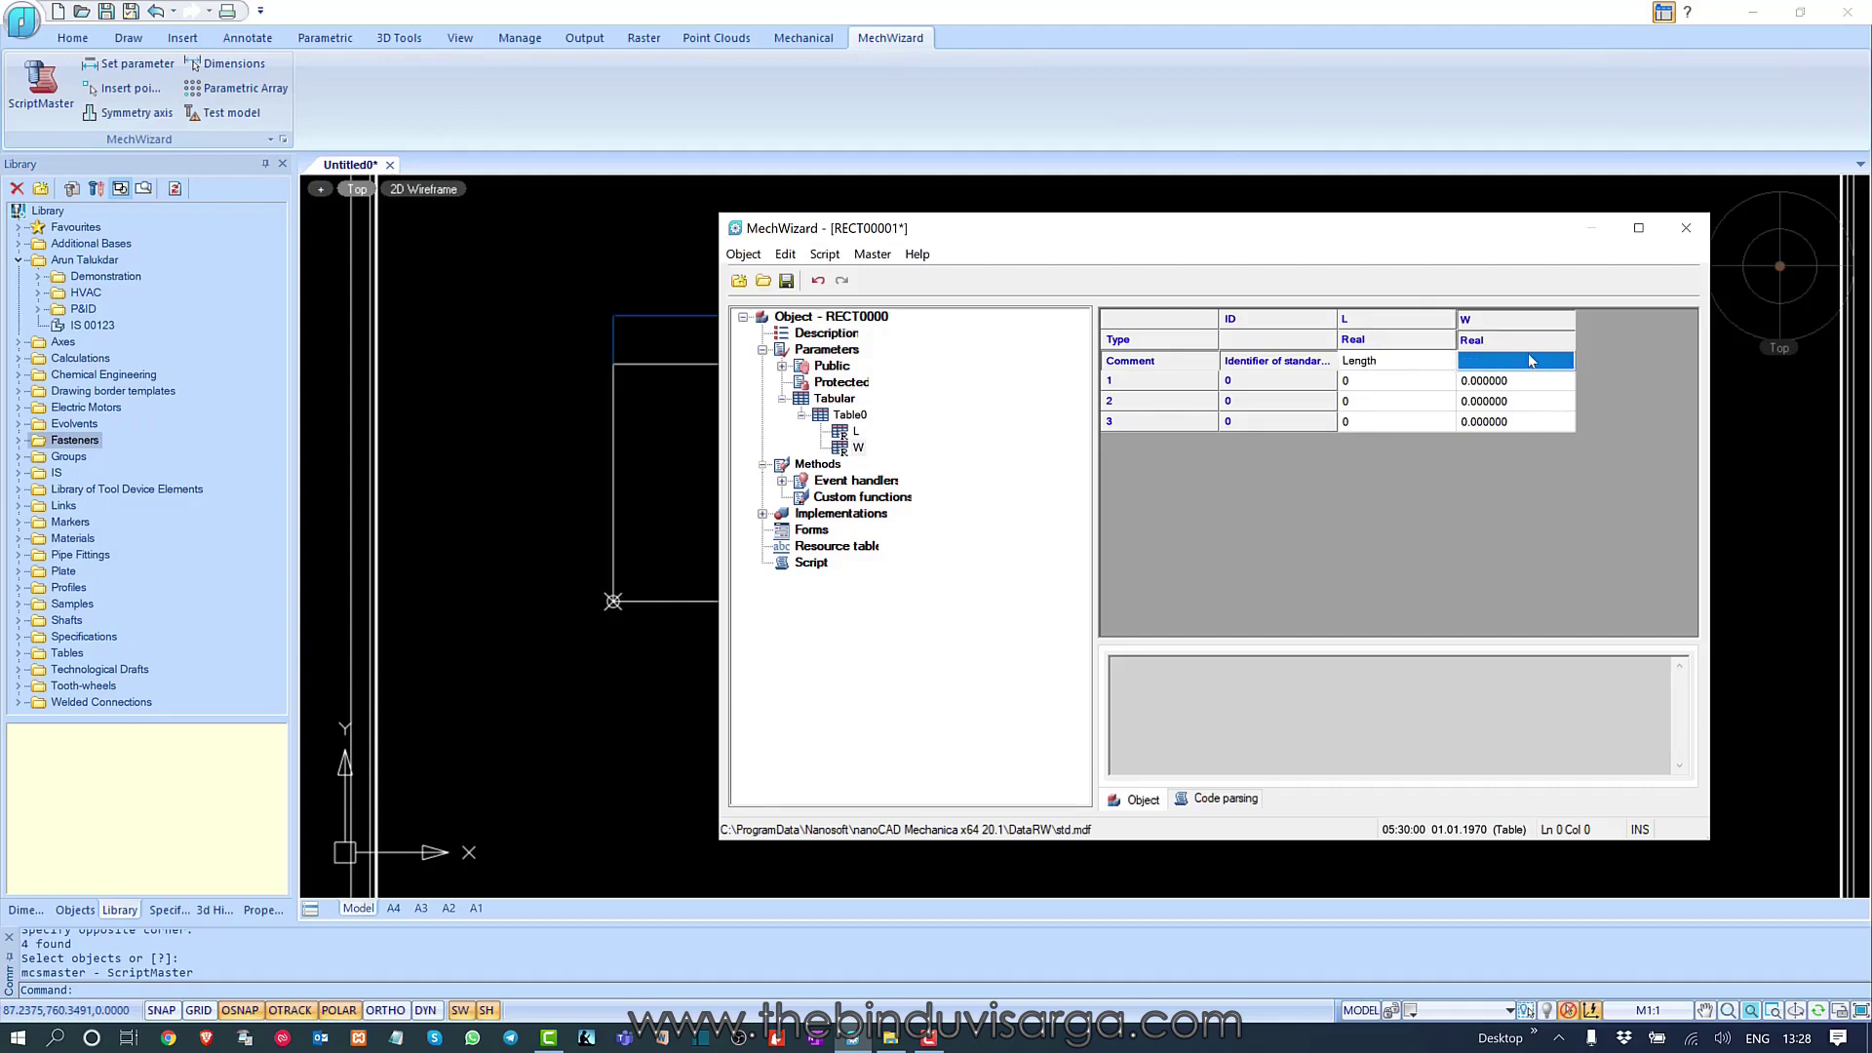
{"action": "type", "text": "Width"}
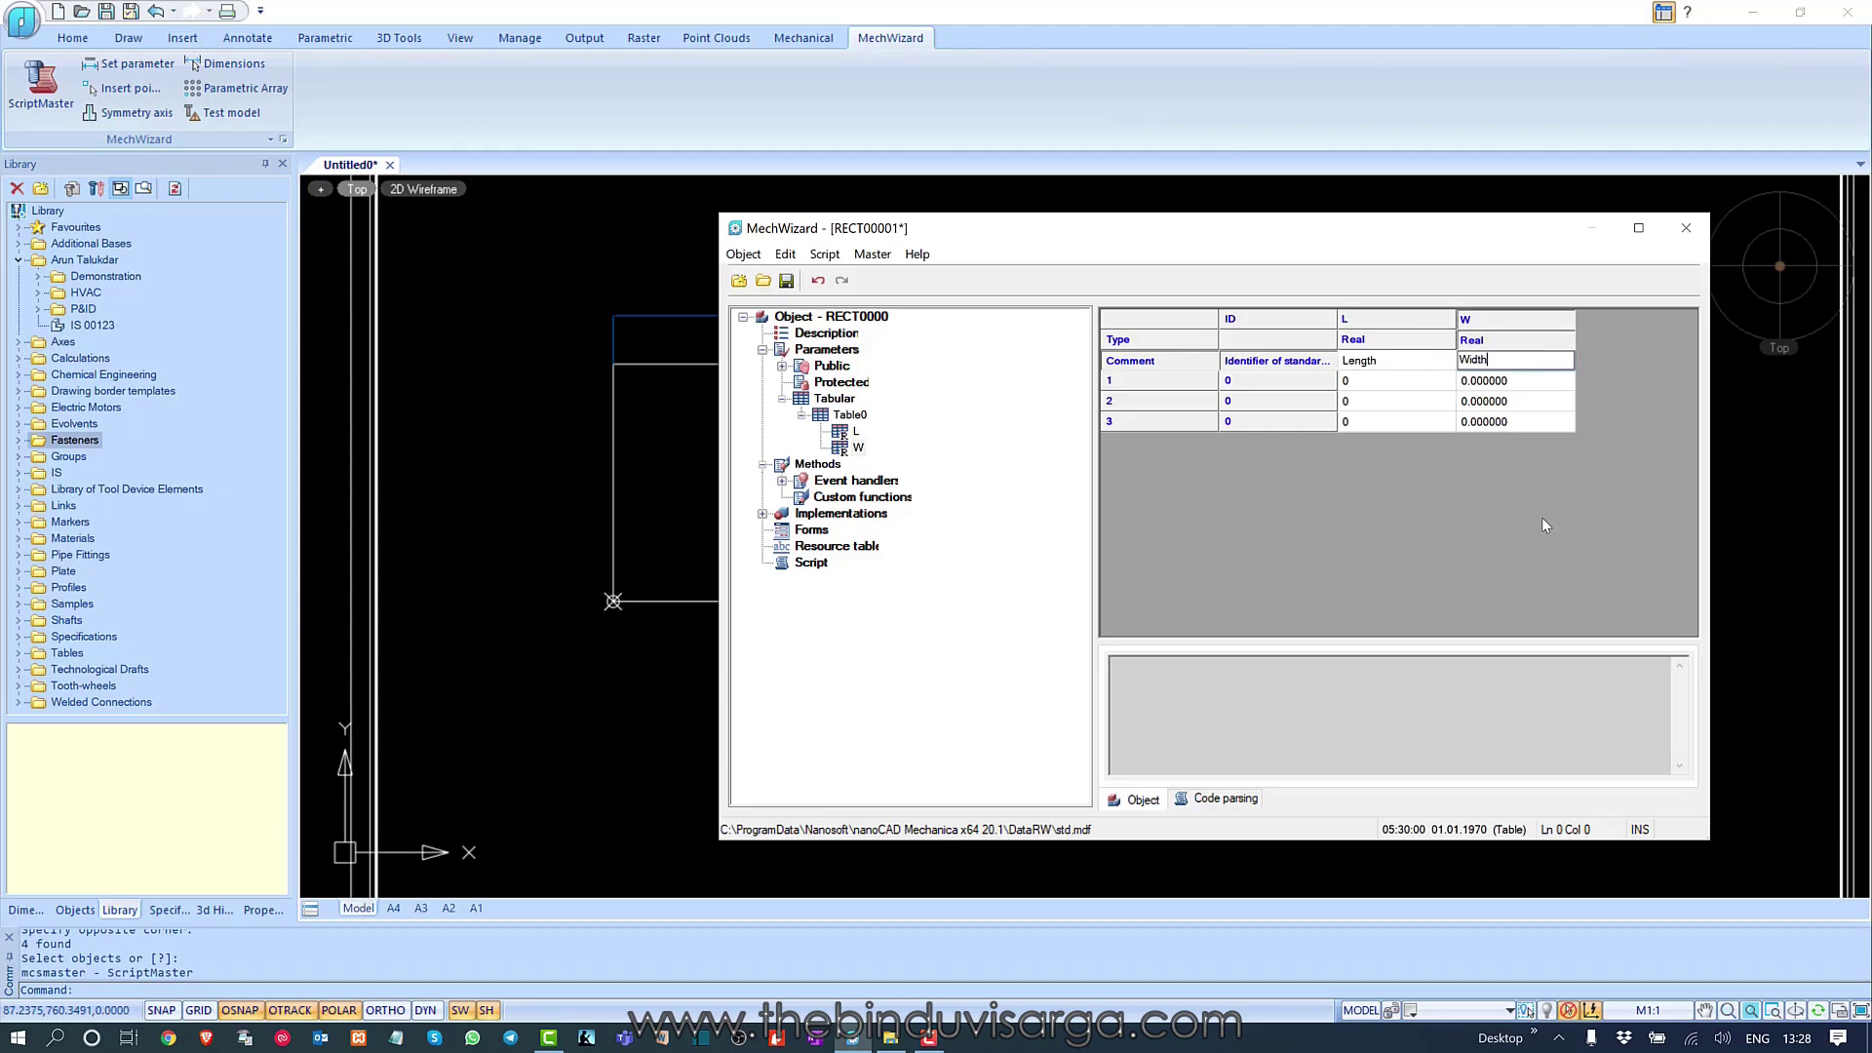
{"action": "key", "text": "Return"}
{"action": "left_click", "coordinate": [1390, 362]}
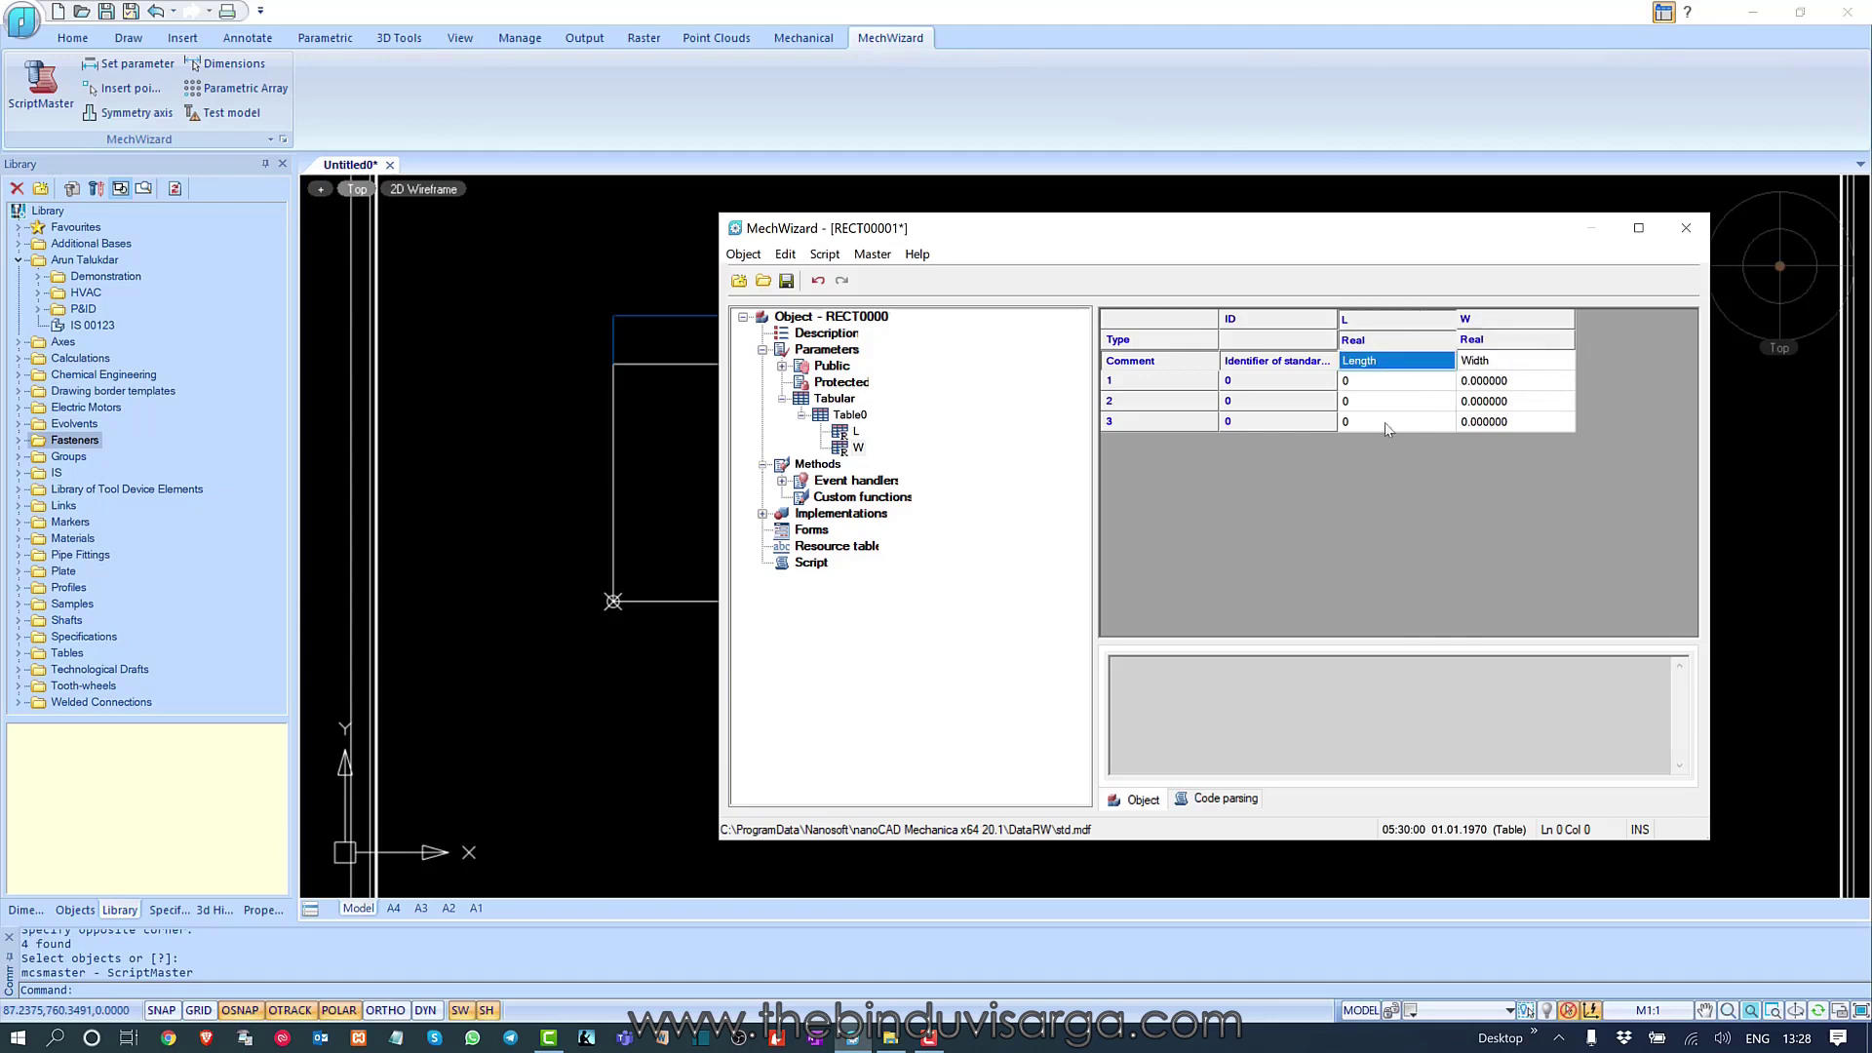
- Fill in row 1 of the parameter table with L 400 and W 200
{"action": "left_click", "coordinate": [1371, 383]}
{"action": "left_click", "coordinate": [1371, 384]}
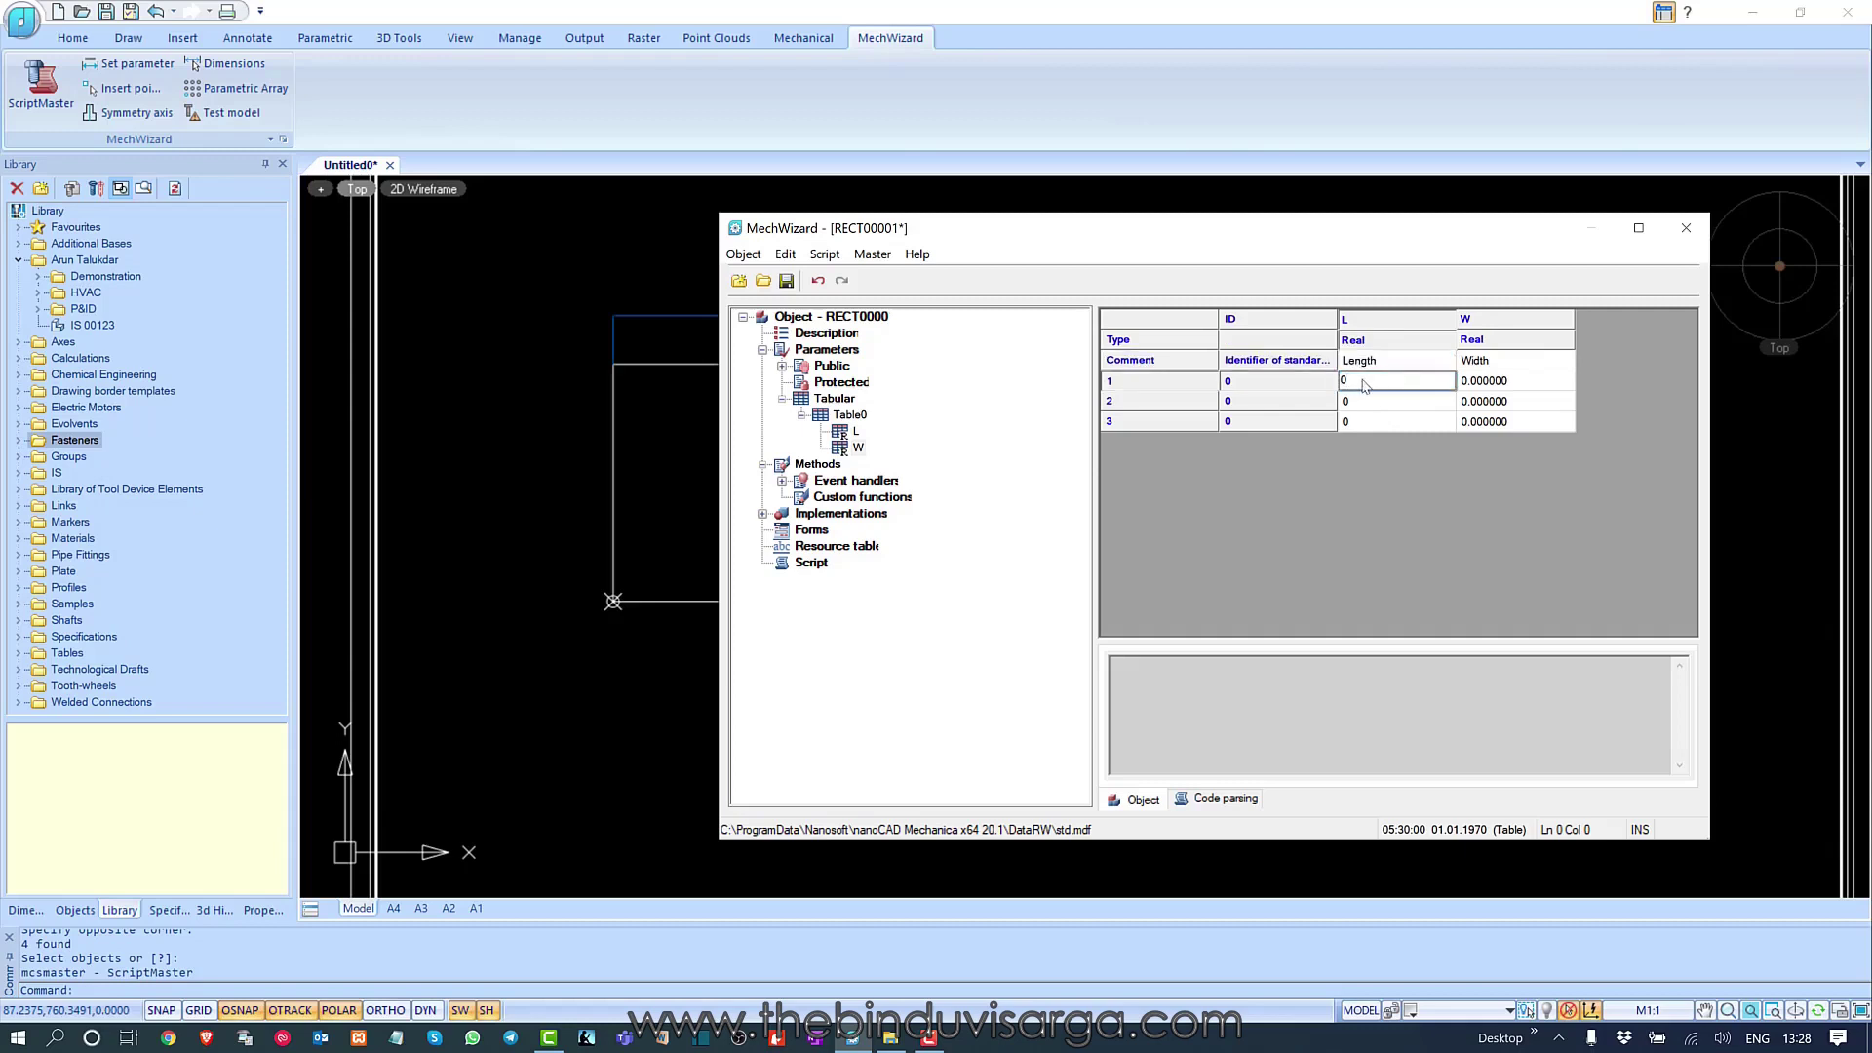
{"action": "left_click", "coordinate": [1467, 384]}
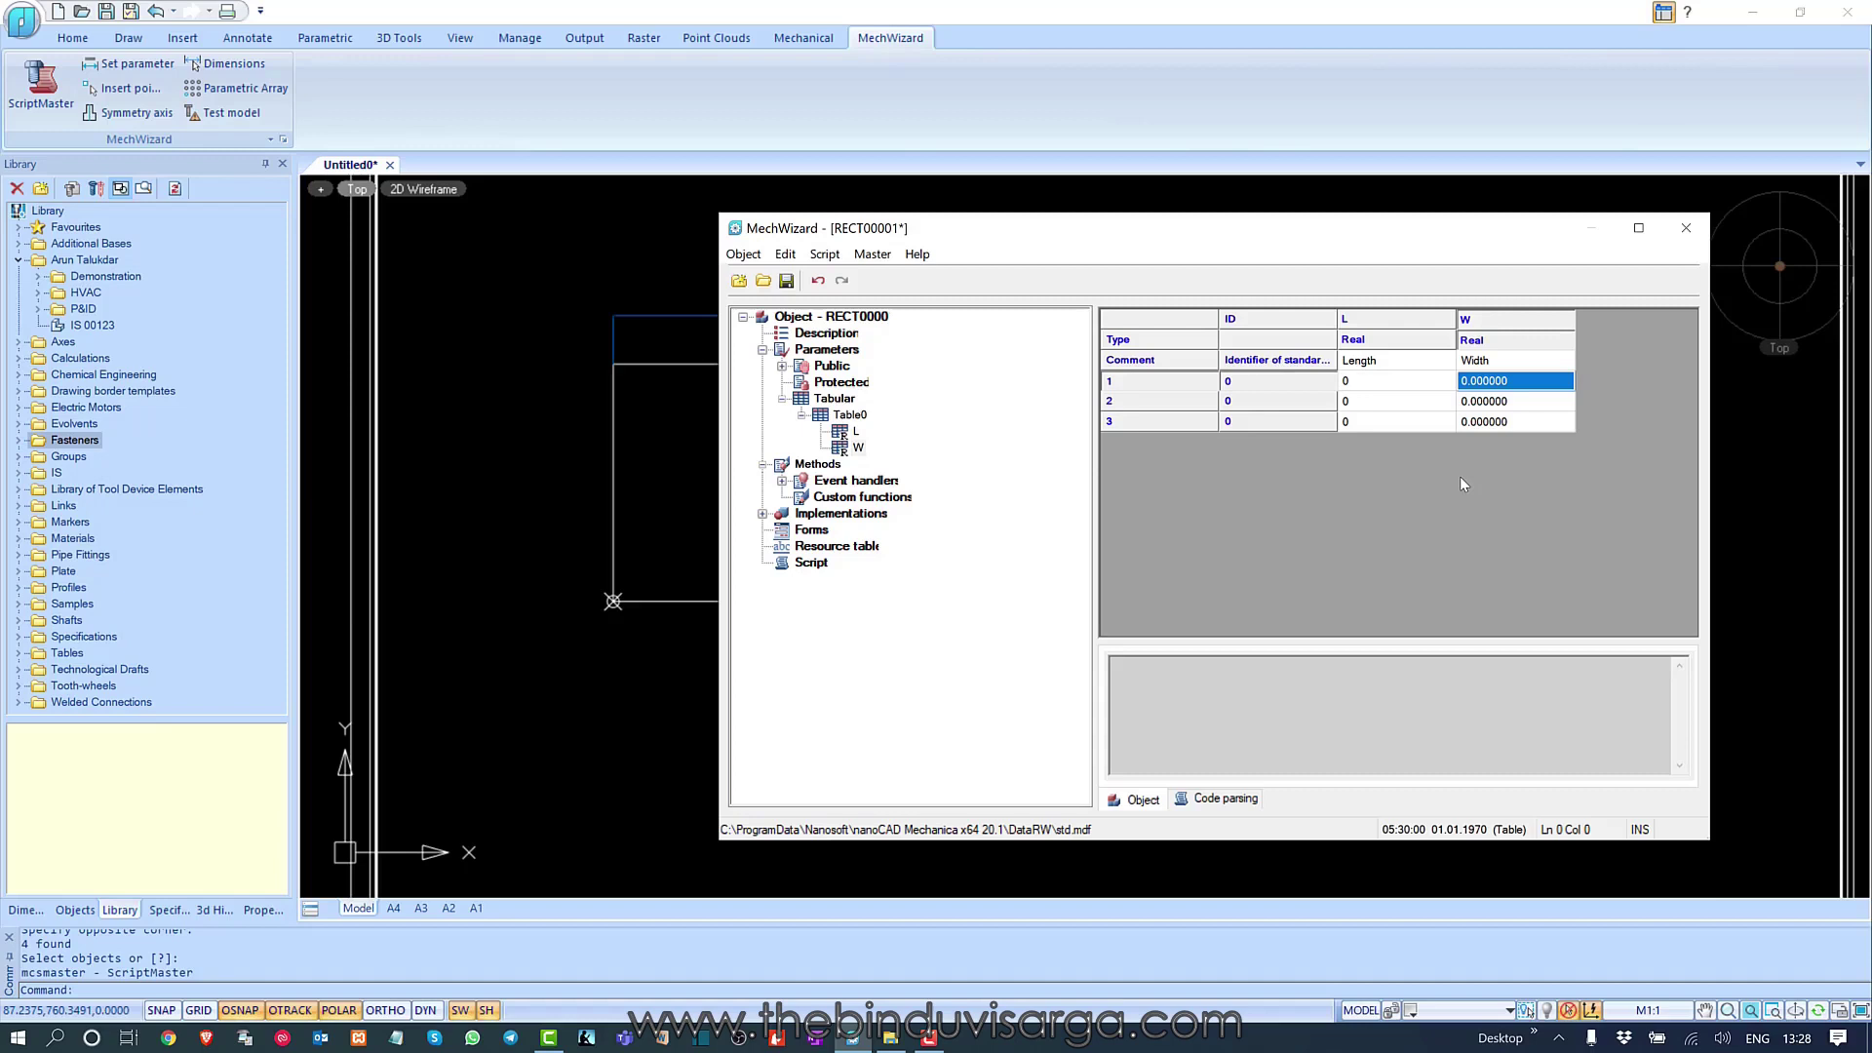
{"action": "key", "text": "Left"}
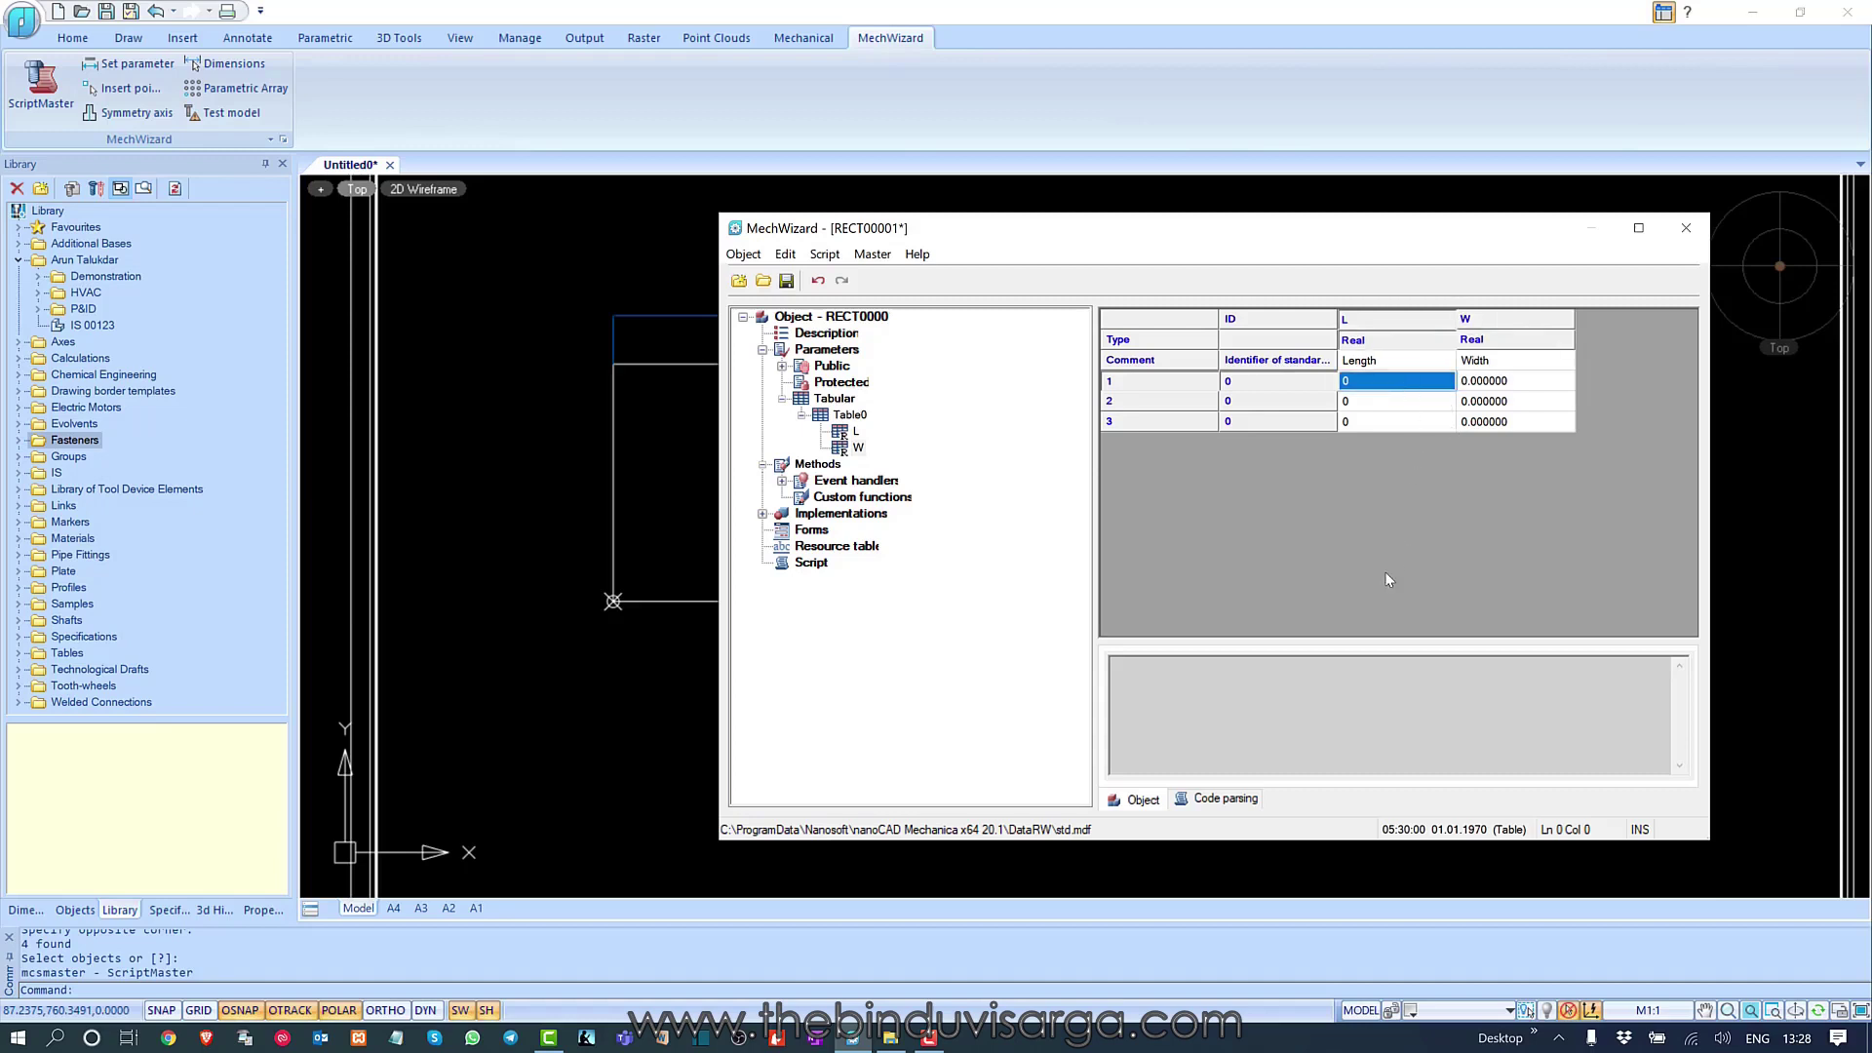
{"action": "left_click", "coordinate": [1376, 383]}
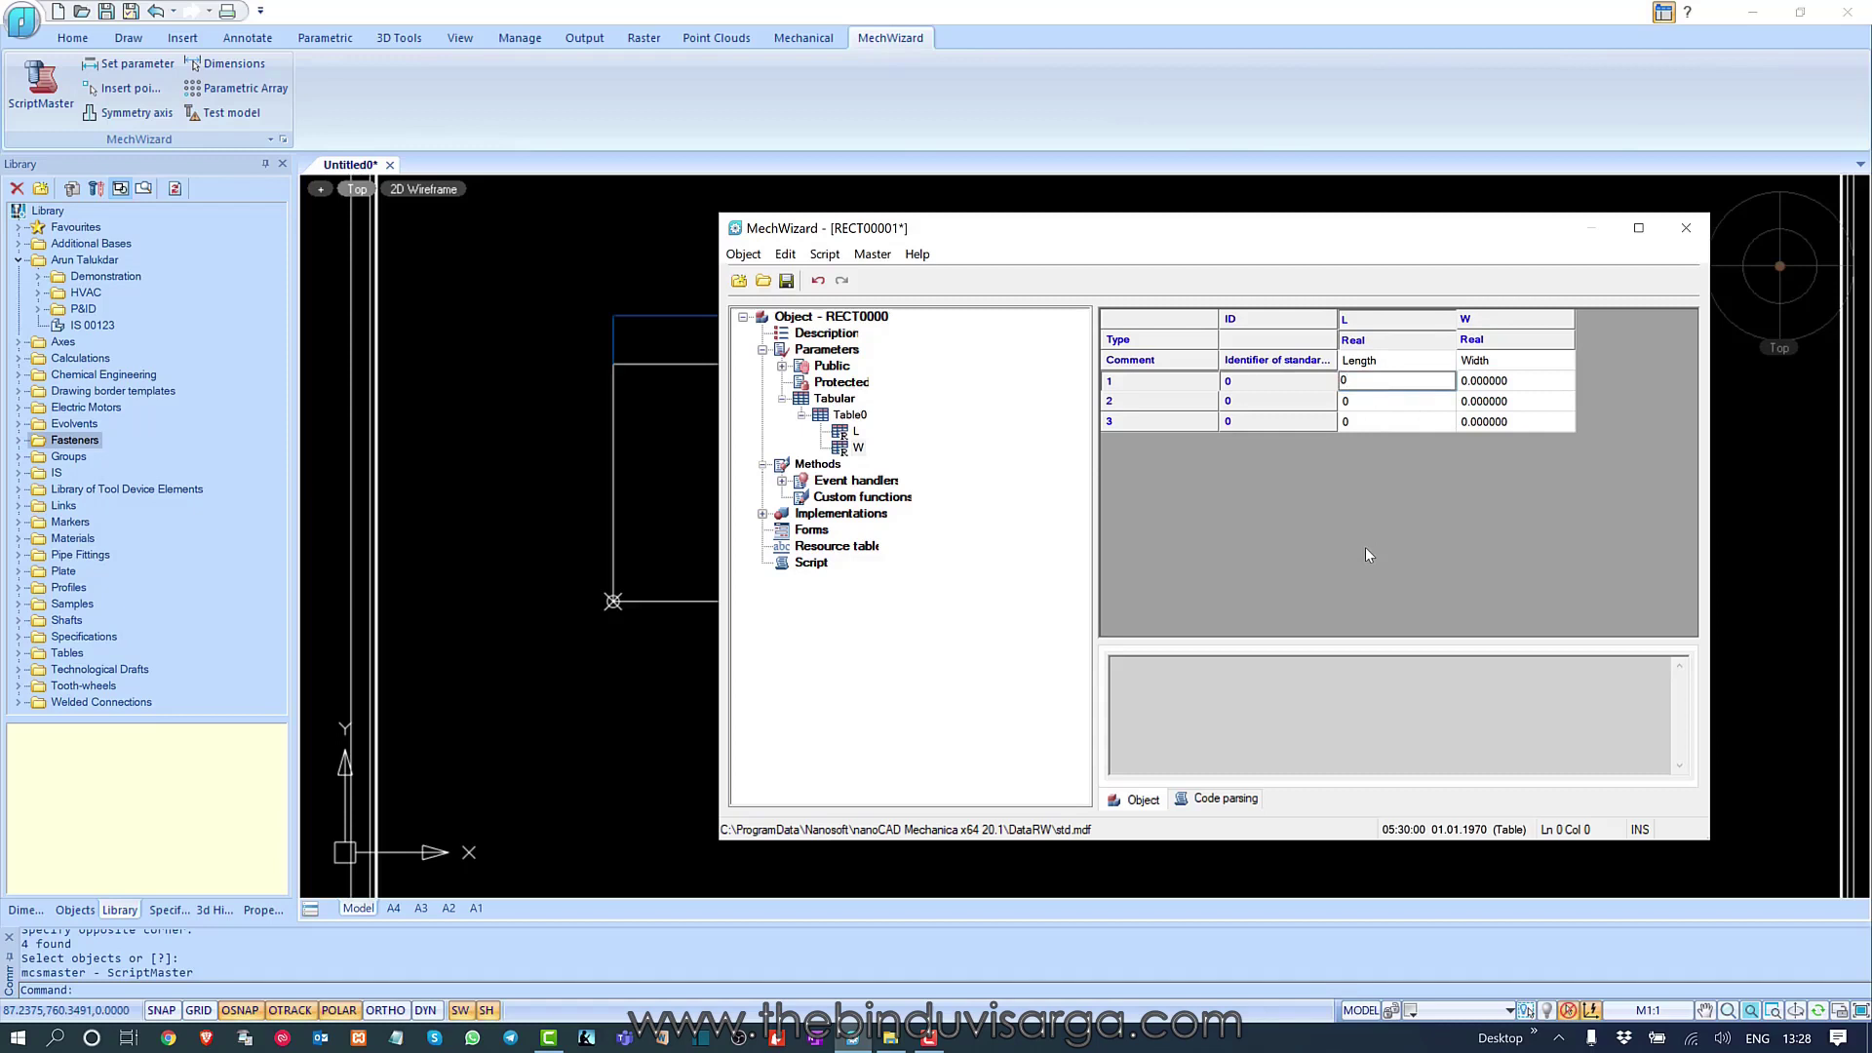
{"action": "type", "text": "400"}
{"action": "left_click", "coordinate": [1502, 380]}
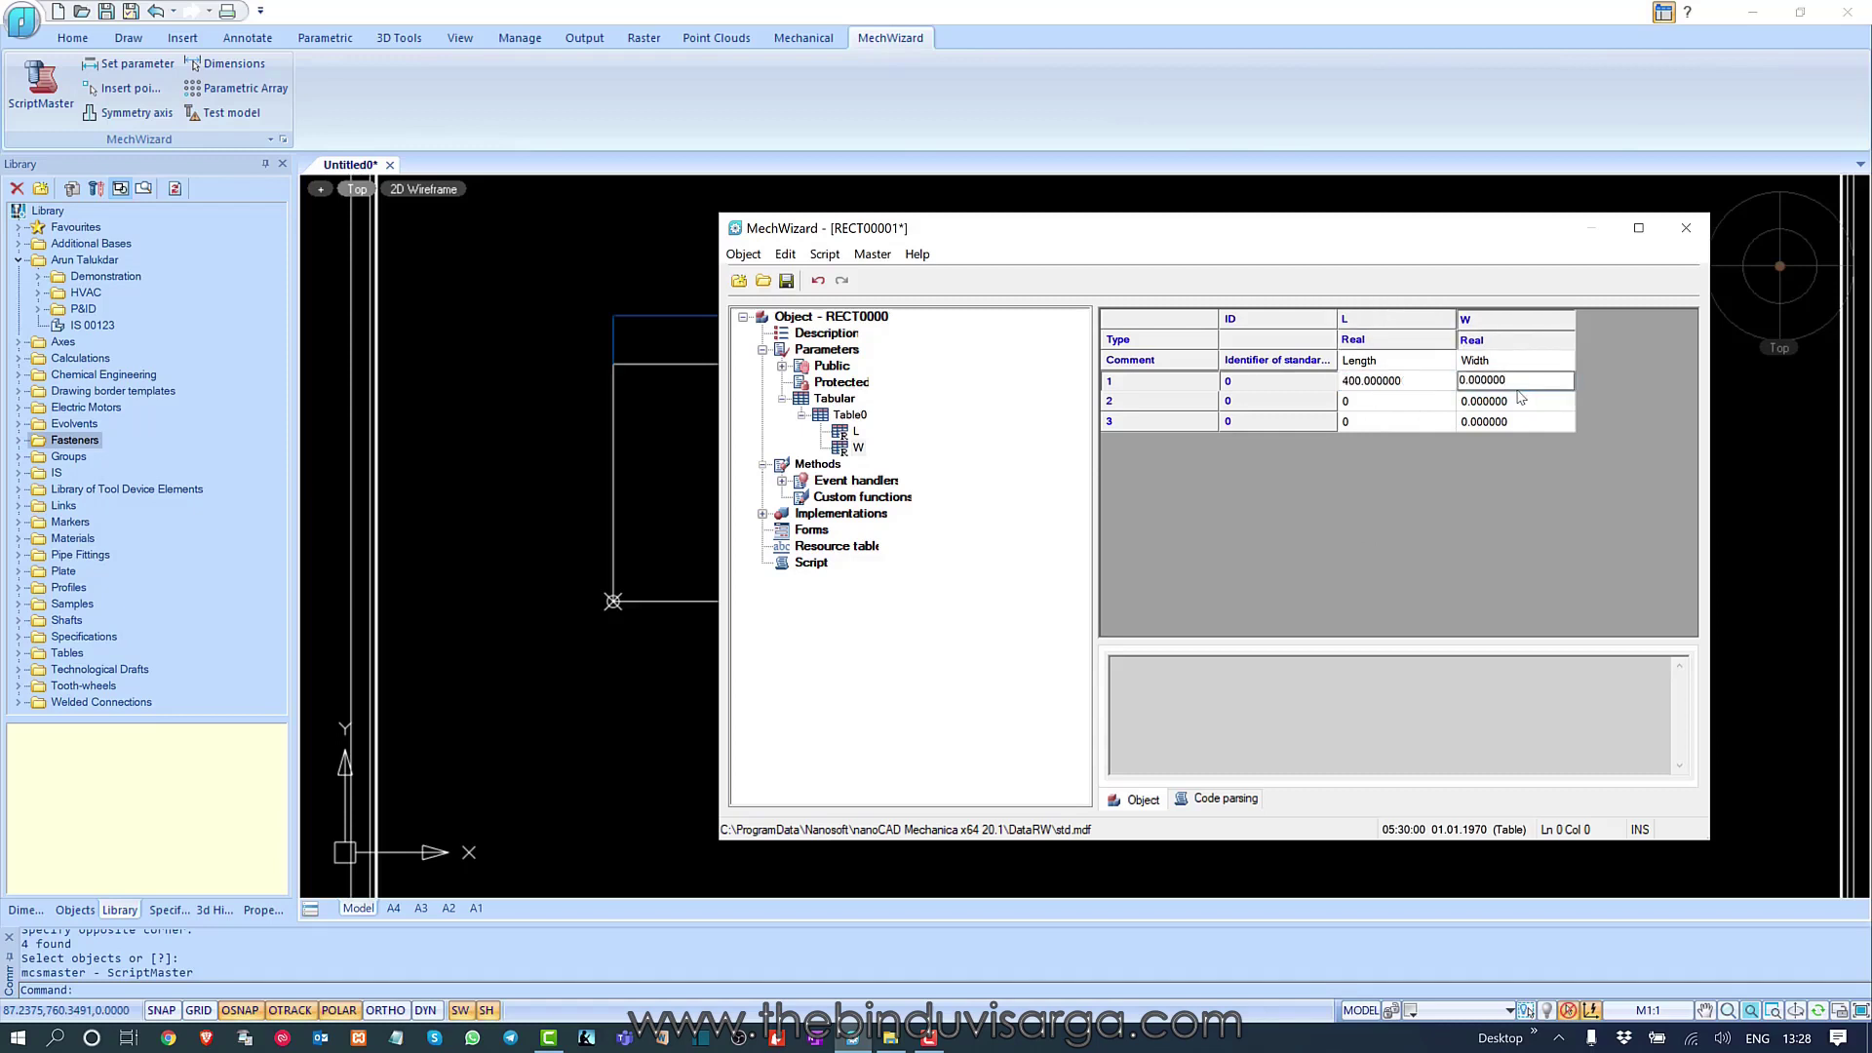
{"action": "key", "text": "ctrl+a"}
{"action": "type", "text": "200"}
{"action": "key", "text": "Return"}
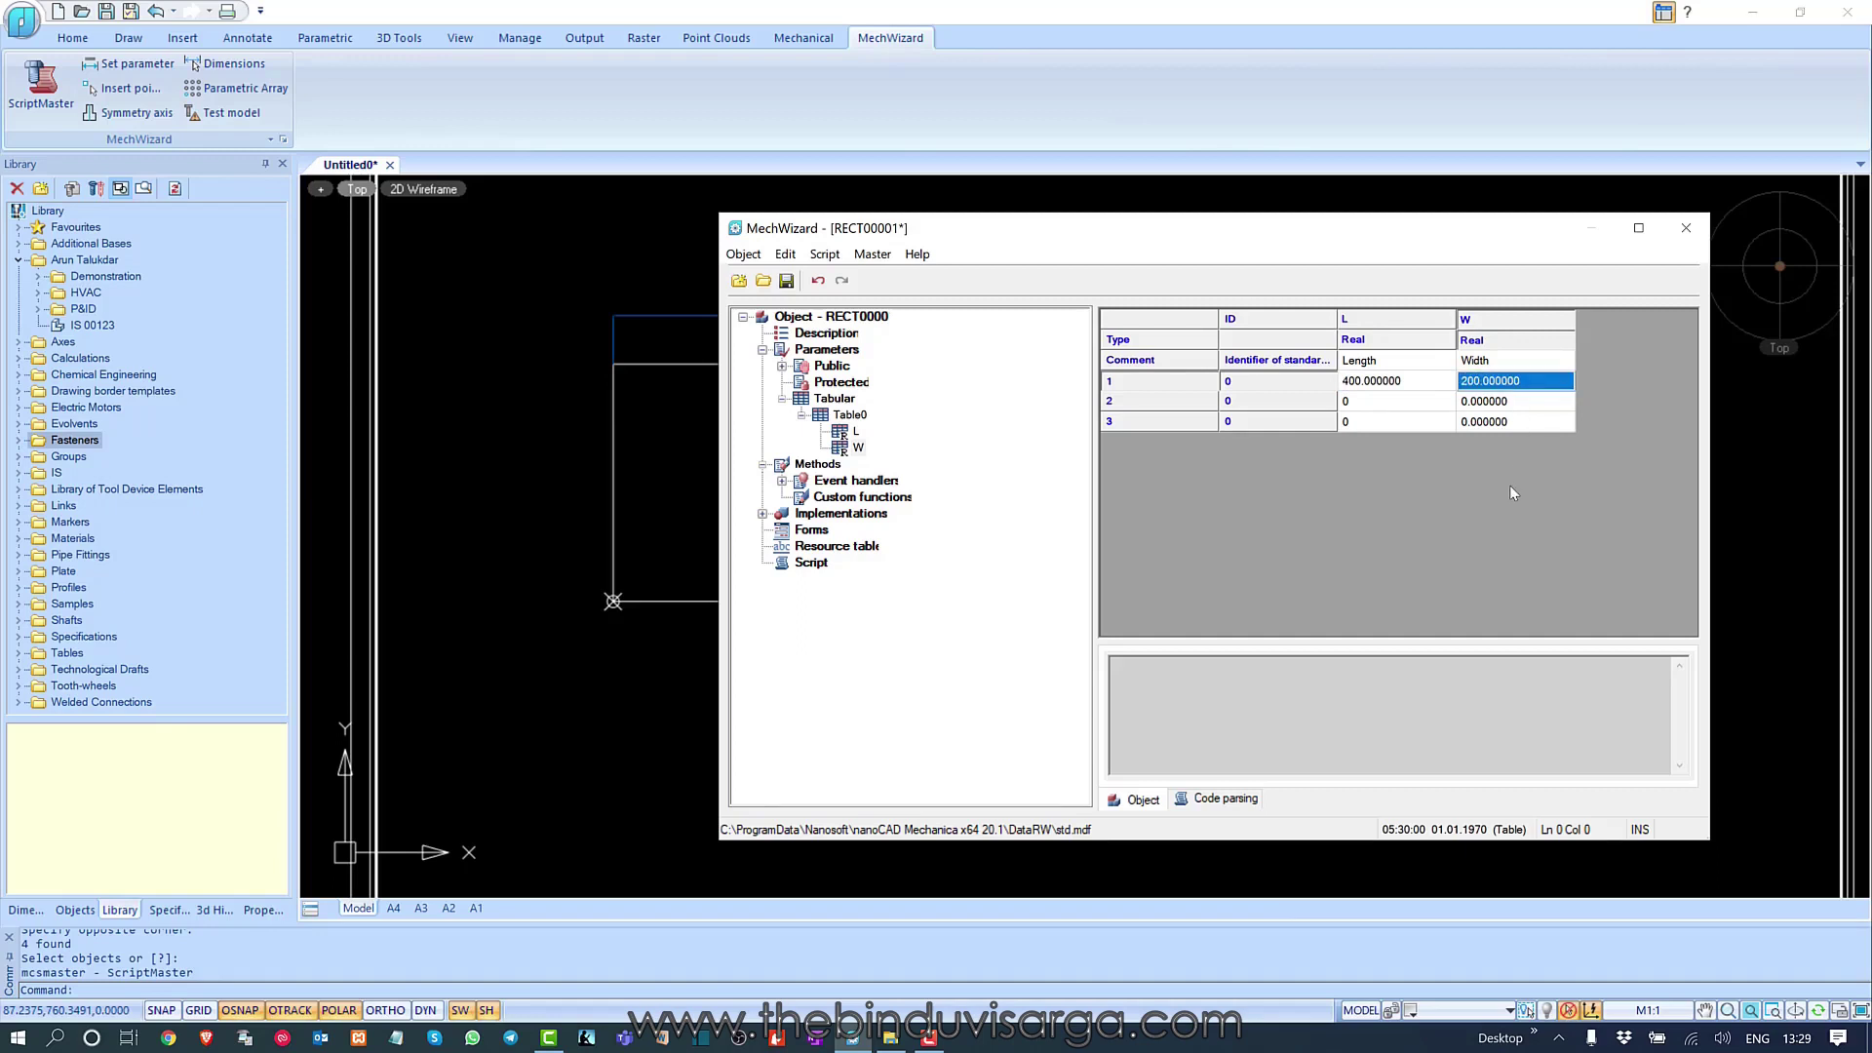
- Fill in row 2 of the parameter table with L 750 and W 500.25
{"action": "left_click", "coordinate": [1396, 402]}
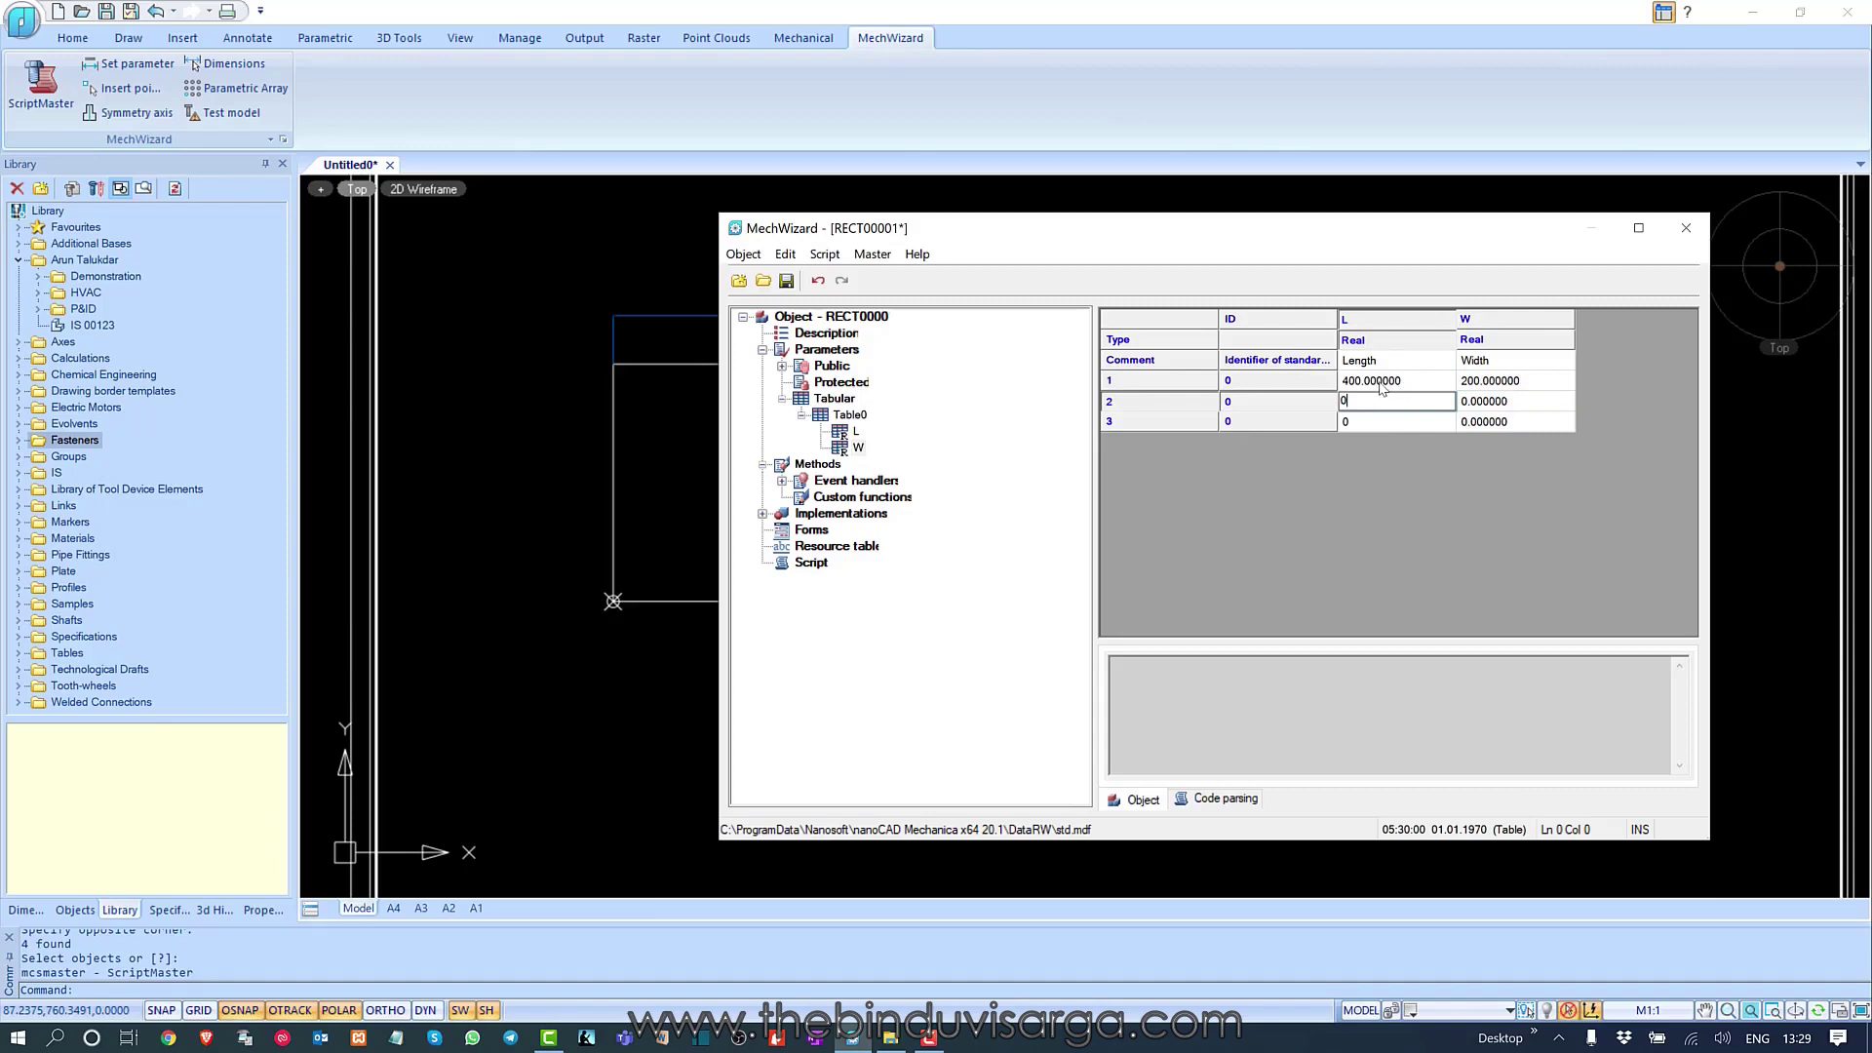
{"action": "left_click", "coordinate": [1381, 388]}
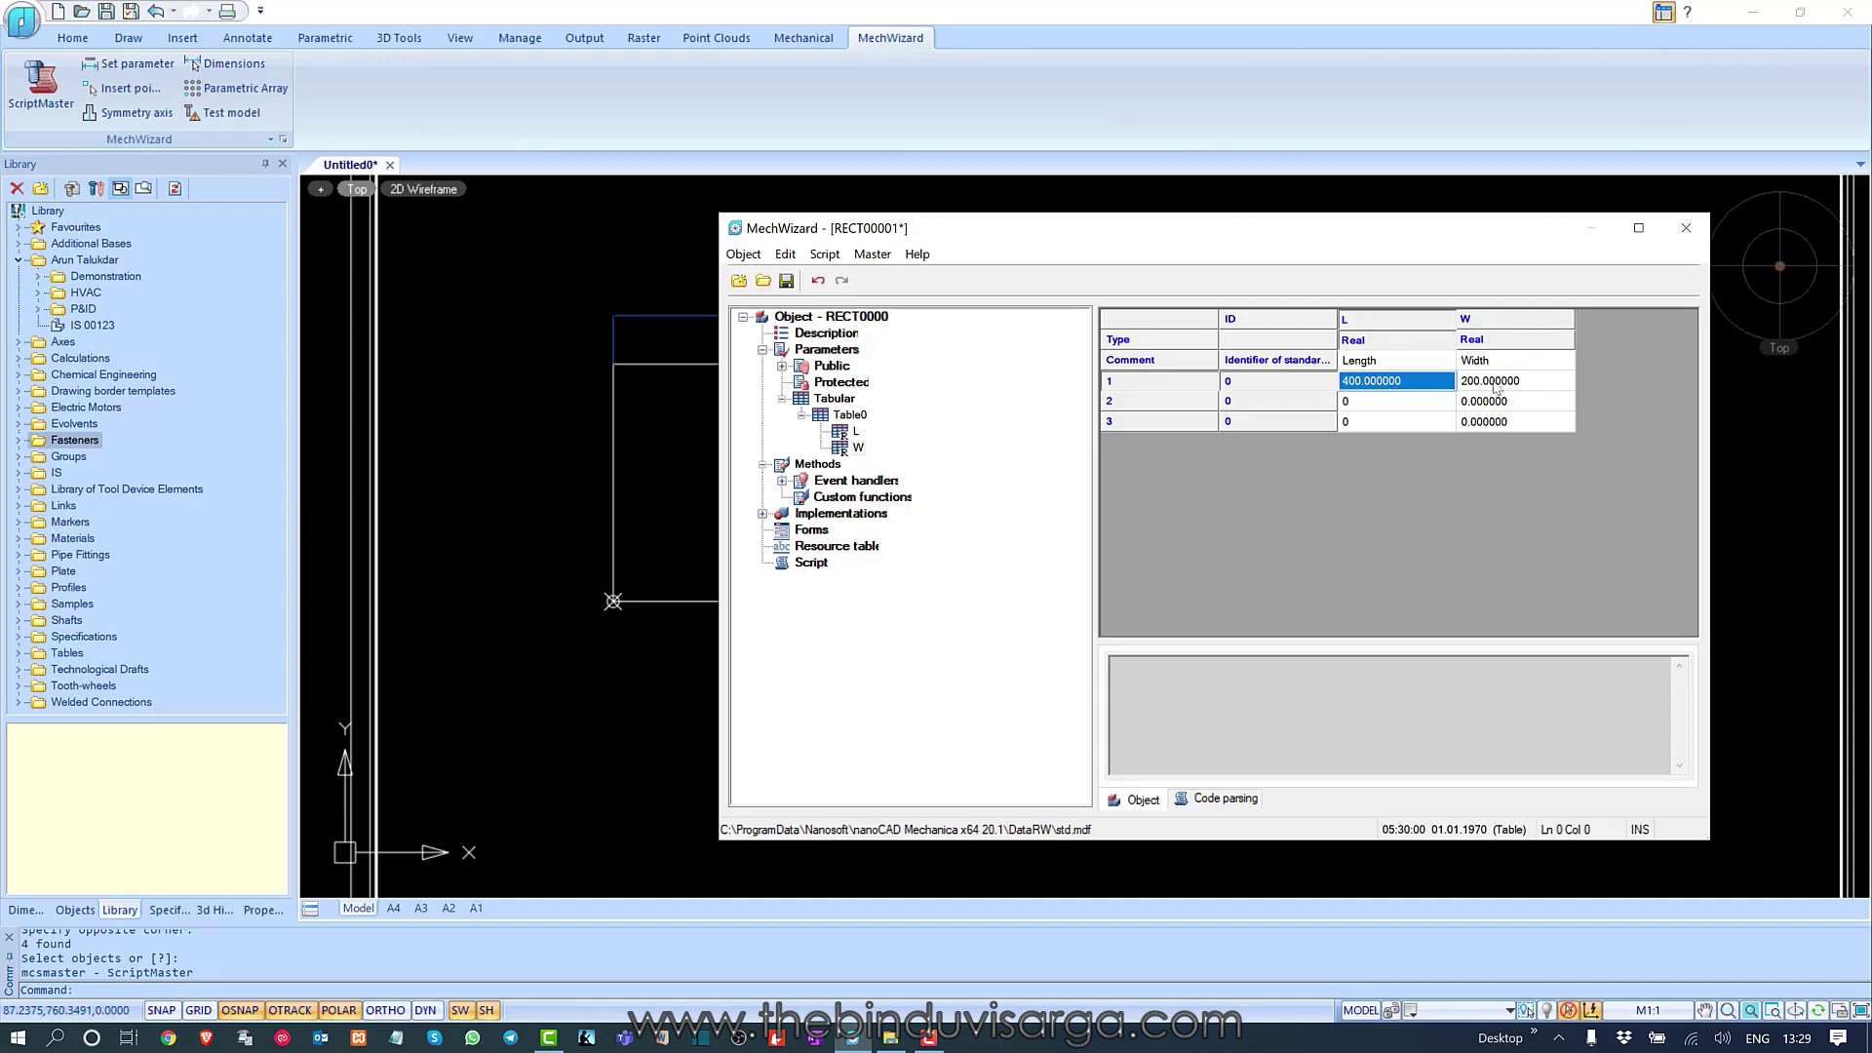
{"action": "key", "text": "Tab"}
{"action": "left_click", "coordinate": [1397, 401]}
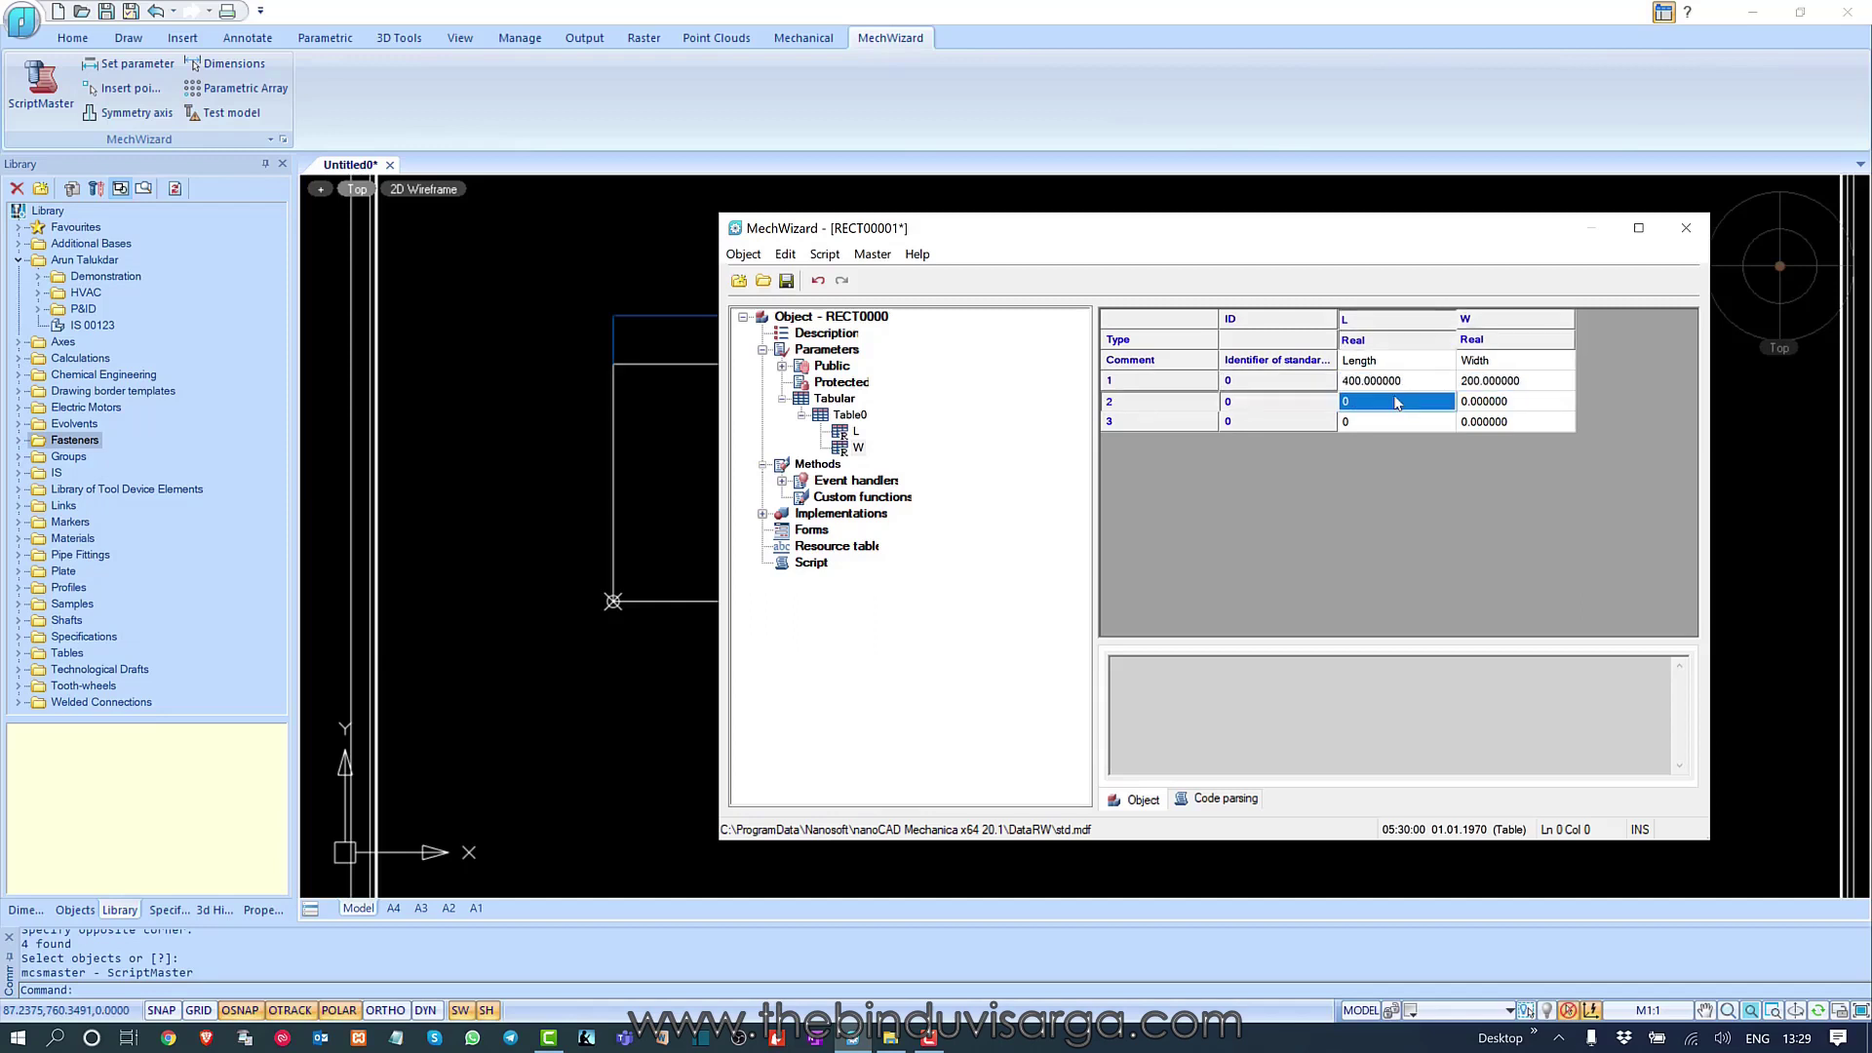
{"action": "left_click", "coordinate": [1360, 409]}
{"action": "left_click", "coordinate": [1361, 408]}
{"action": "type", "text": "7"}
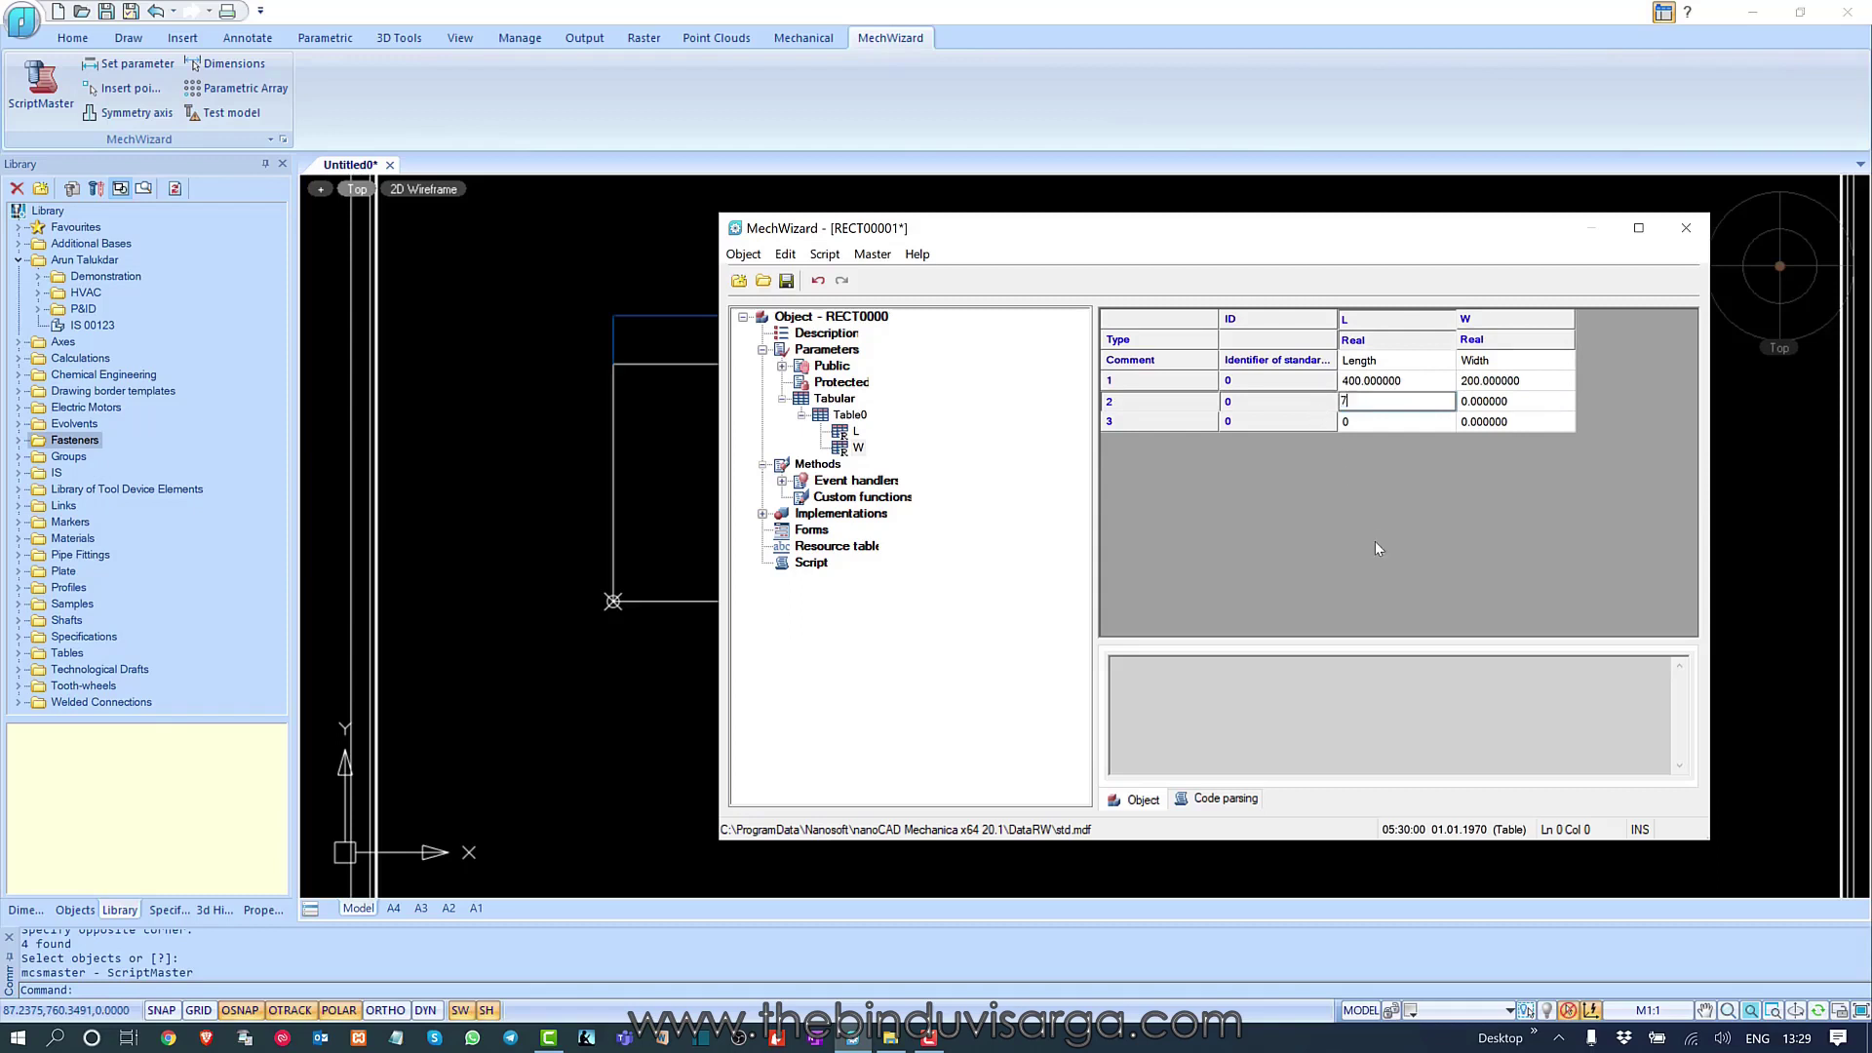
{"action": "type", "text": "50"}
{"action": "key", "text": "Tab"}
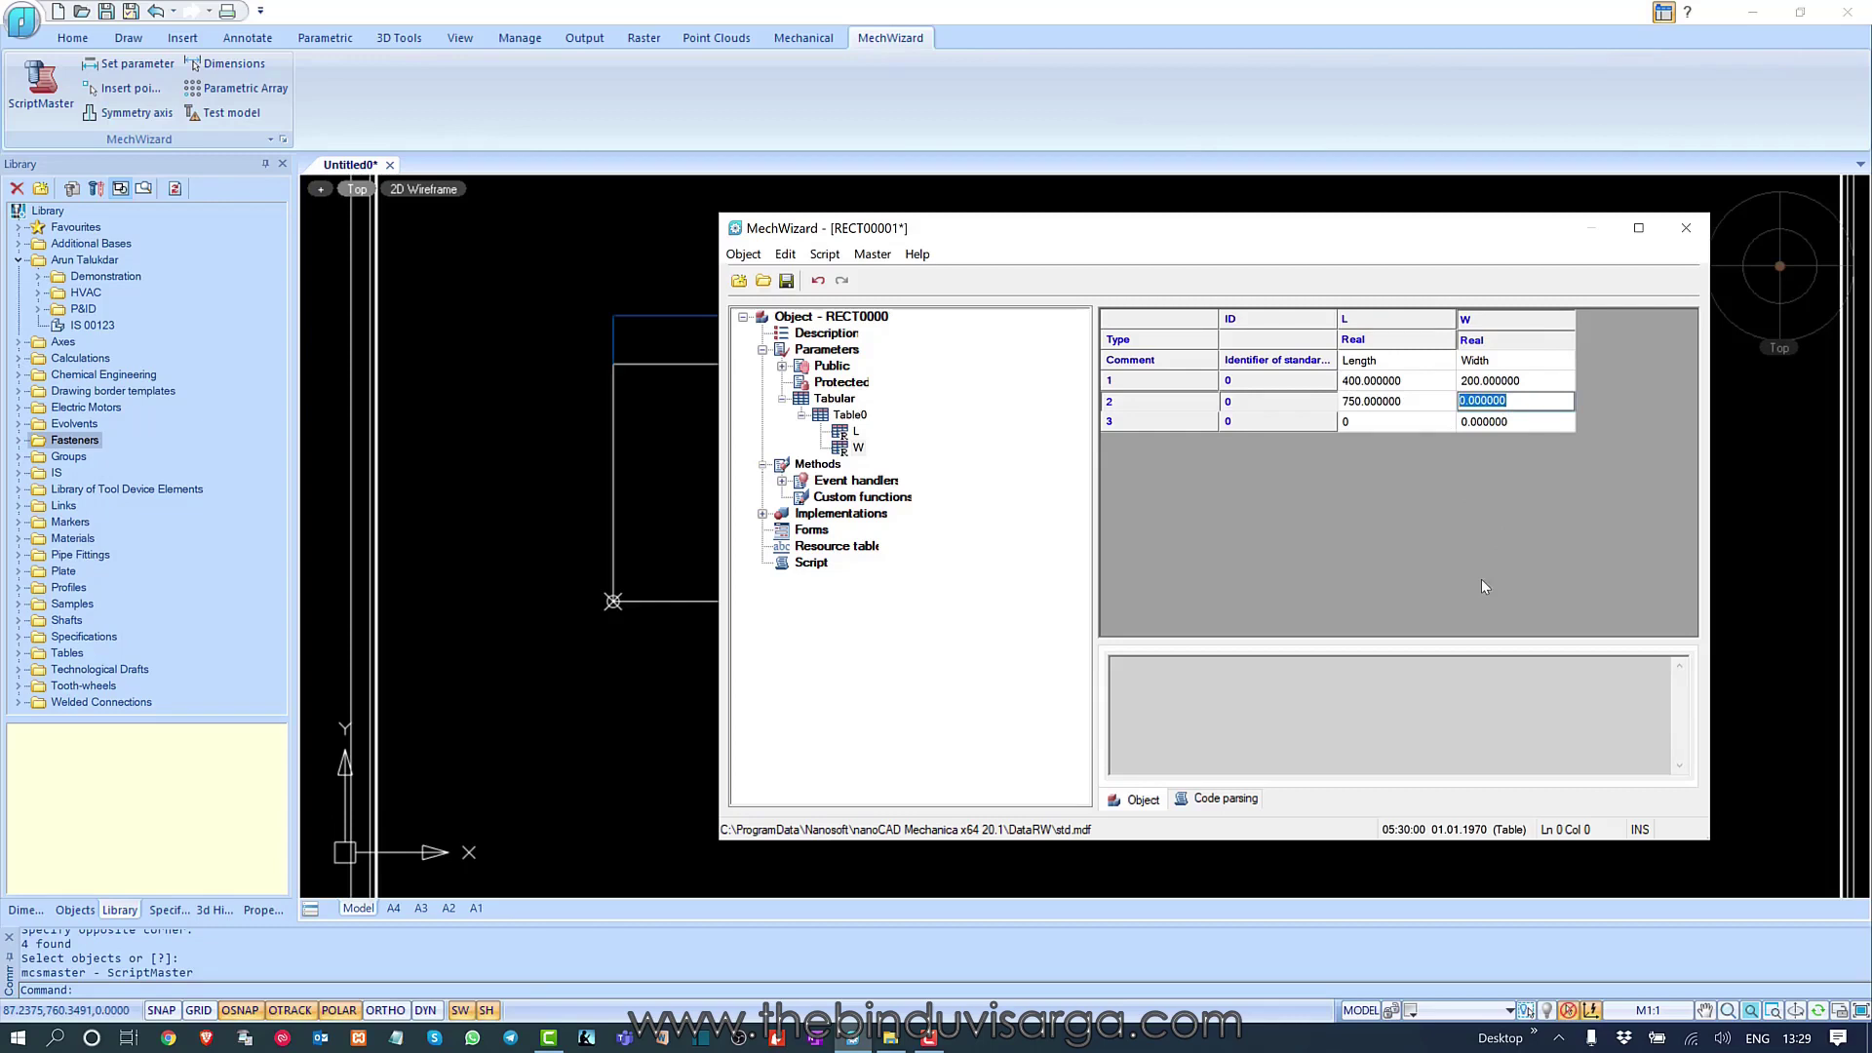
{"action": "type", "text": "500.25"}
- Fill in row 3 of the parameter table with L 300 and W 150
{"action": "left_click", "coordinate": [1365, 425]}
{"action": "left_click", "coordinate": [1378, 429]}
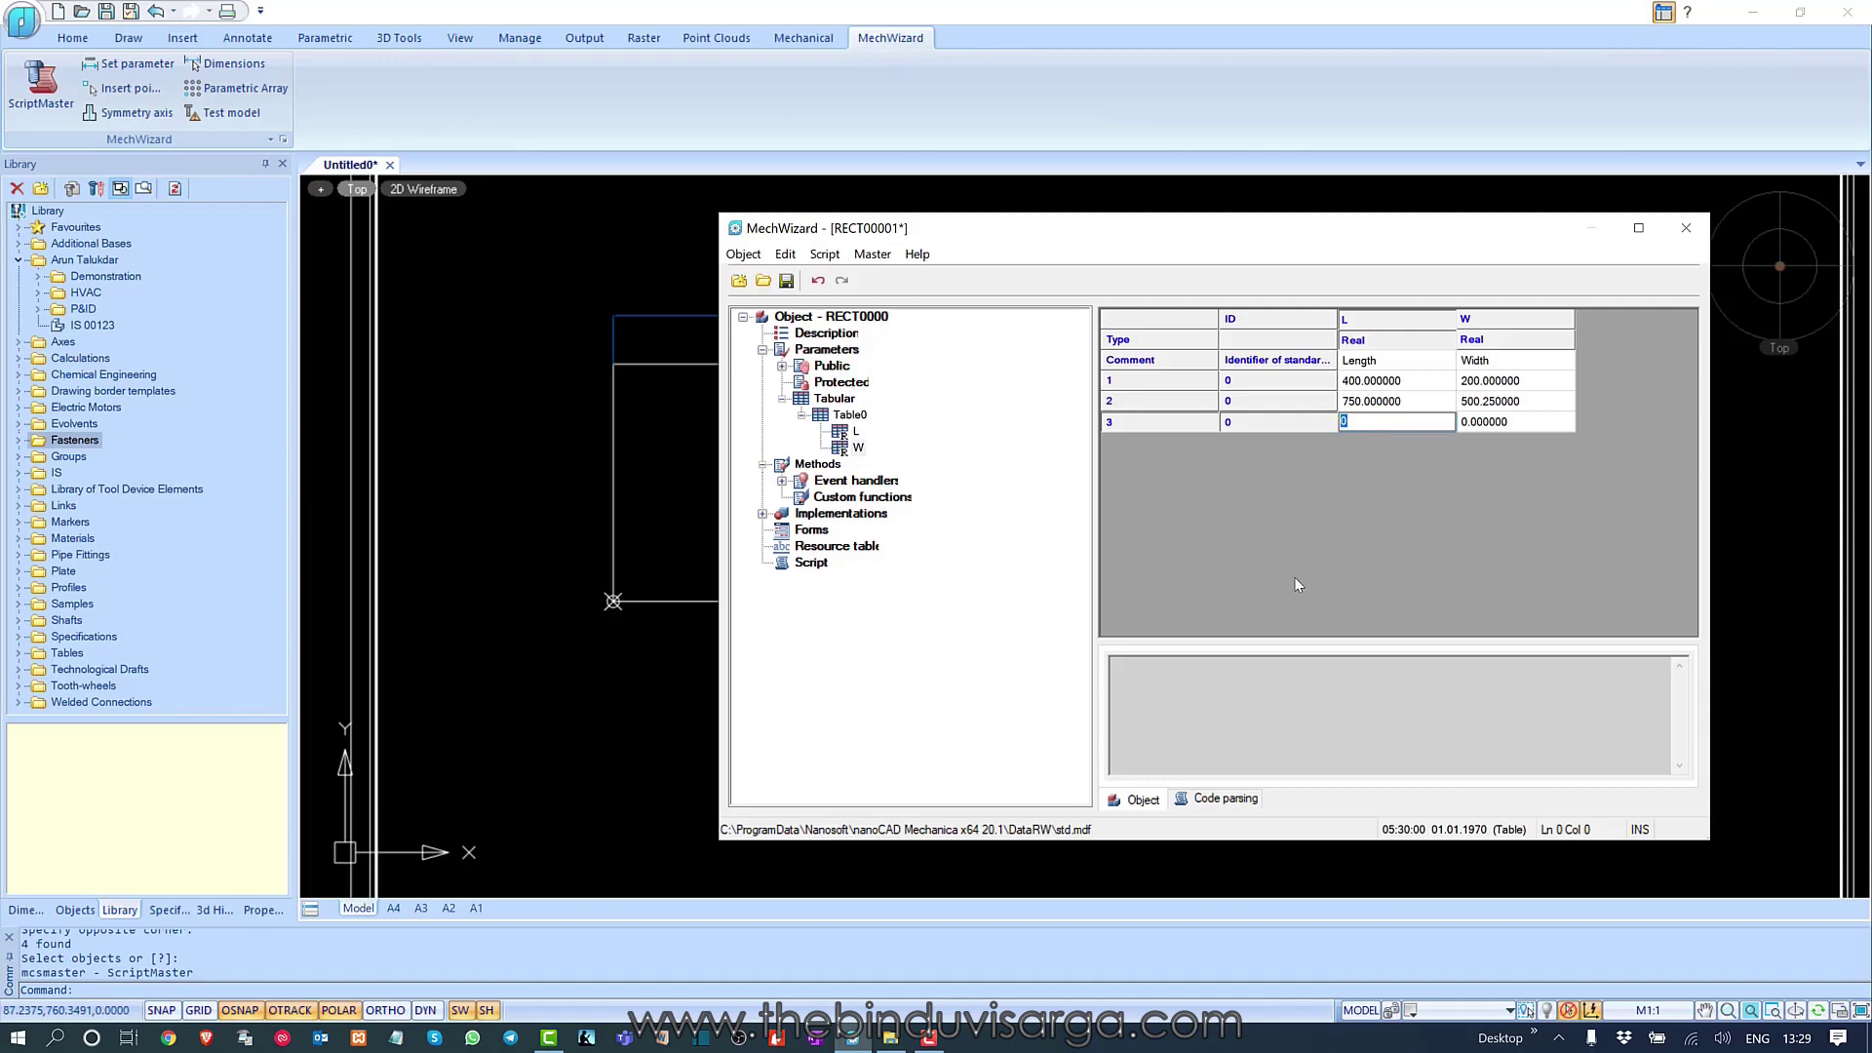
{"action": "type", "text": "300"}
{"action": "left_click", "coordinate": [1511, 424]}
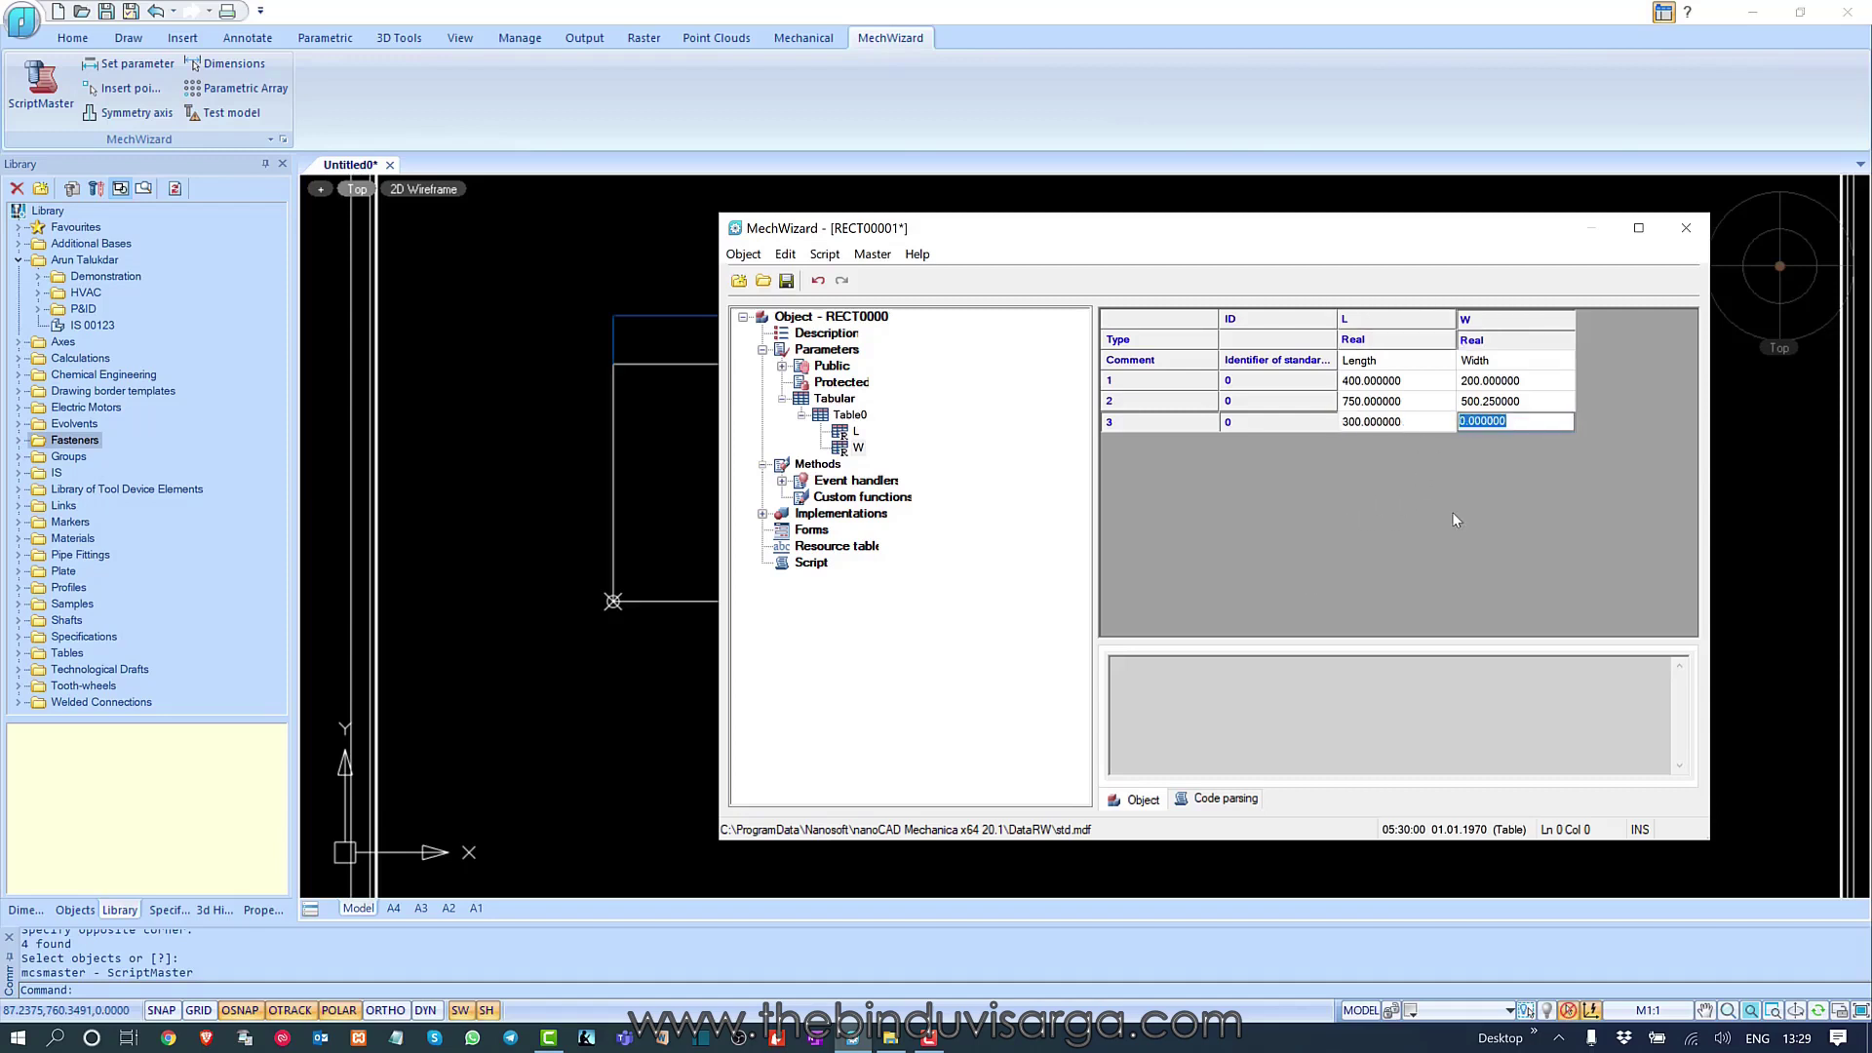
{"action": "type", "text": "150"}
{"action": "key", "text": "Return"}
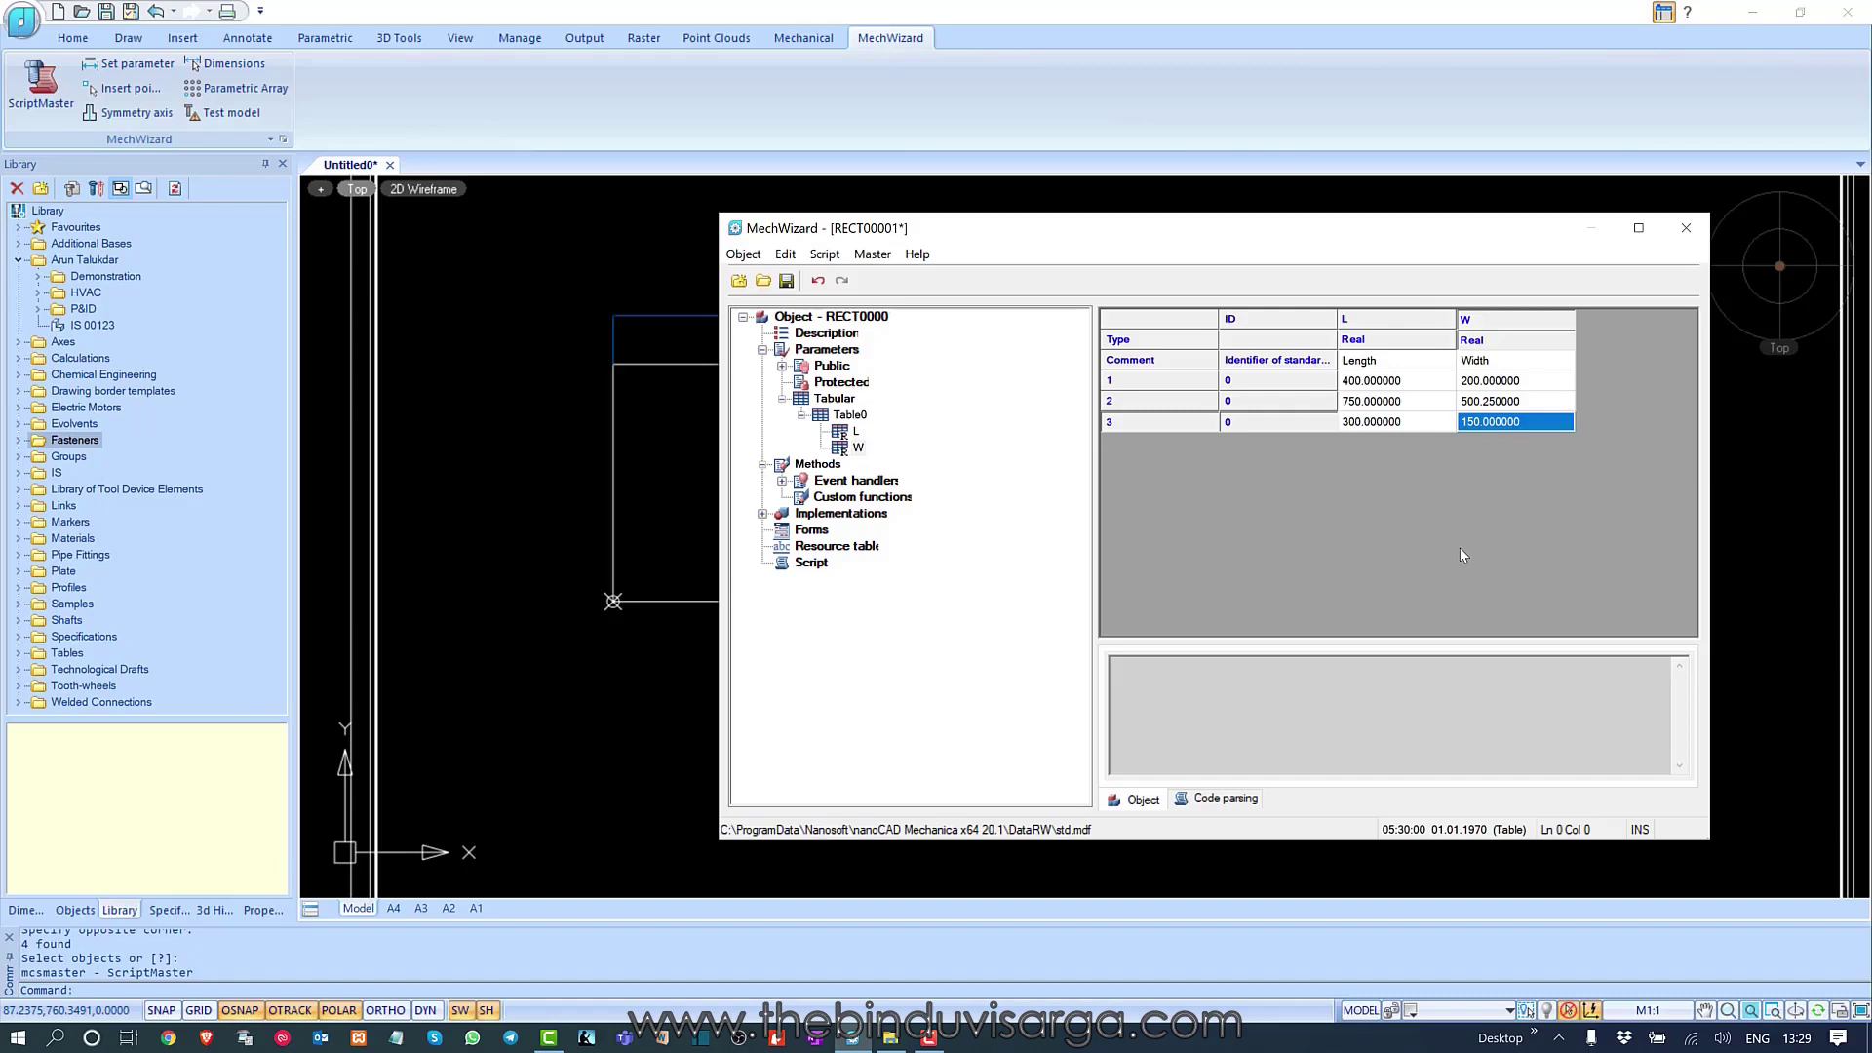
- Narrow the MechWizard window, move it away from the rectangle's right side, and open the object's Description
{"action": "left_click_drag", "start_coordinate": [719, 254], "coordinate": [811, 252]}
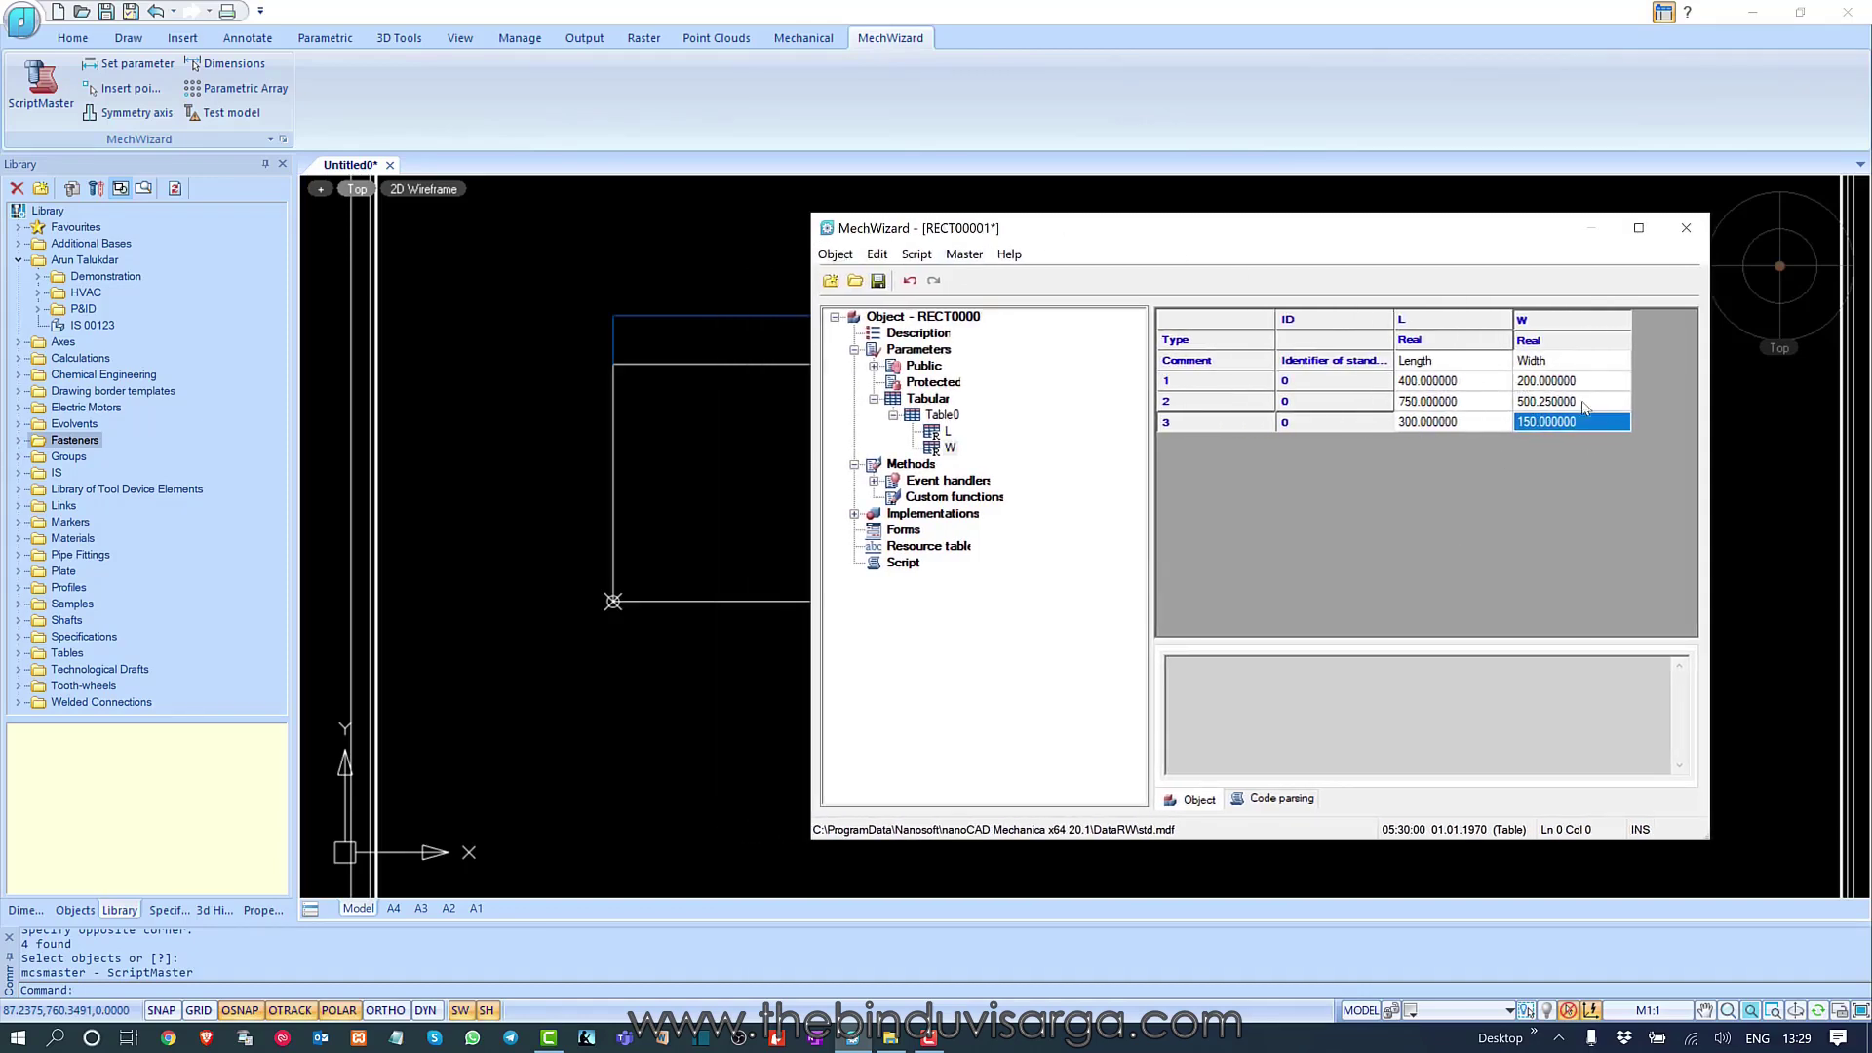
{"action": "left_click_drag", "start_coordinate": [1500, 238], "coordinate": [738, 96]}
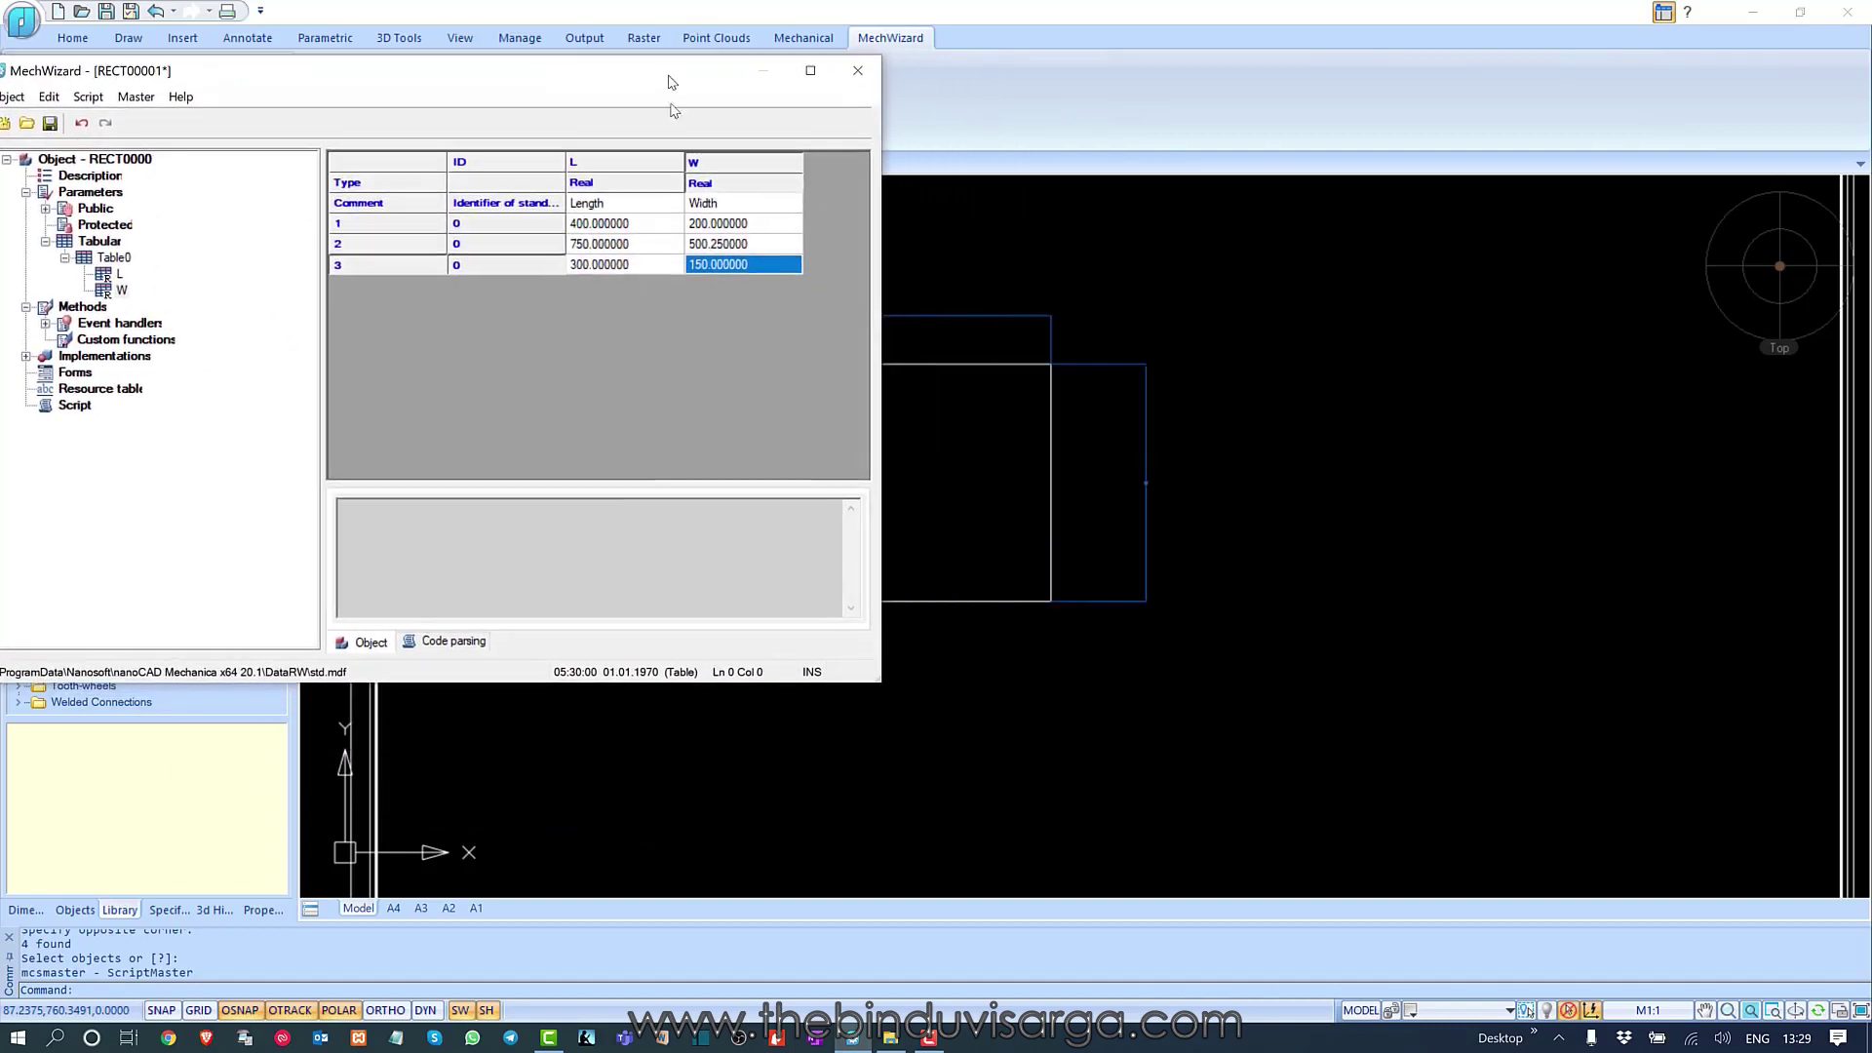
{"action": "left_click_drag", "start_coordinate": [588, 95], "coordinate": [644, 84]}
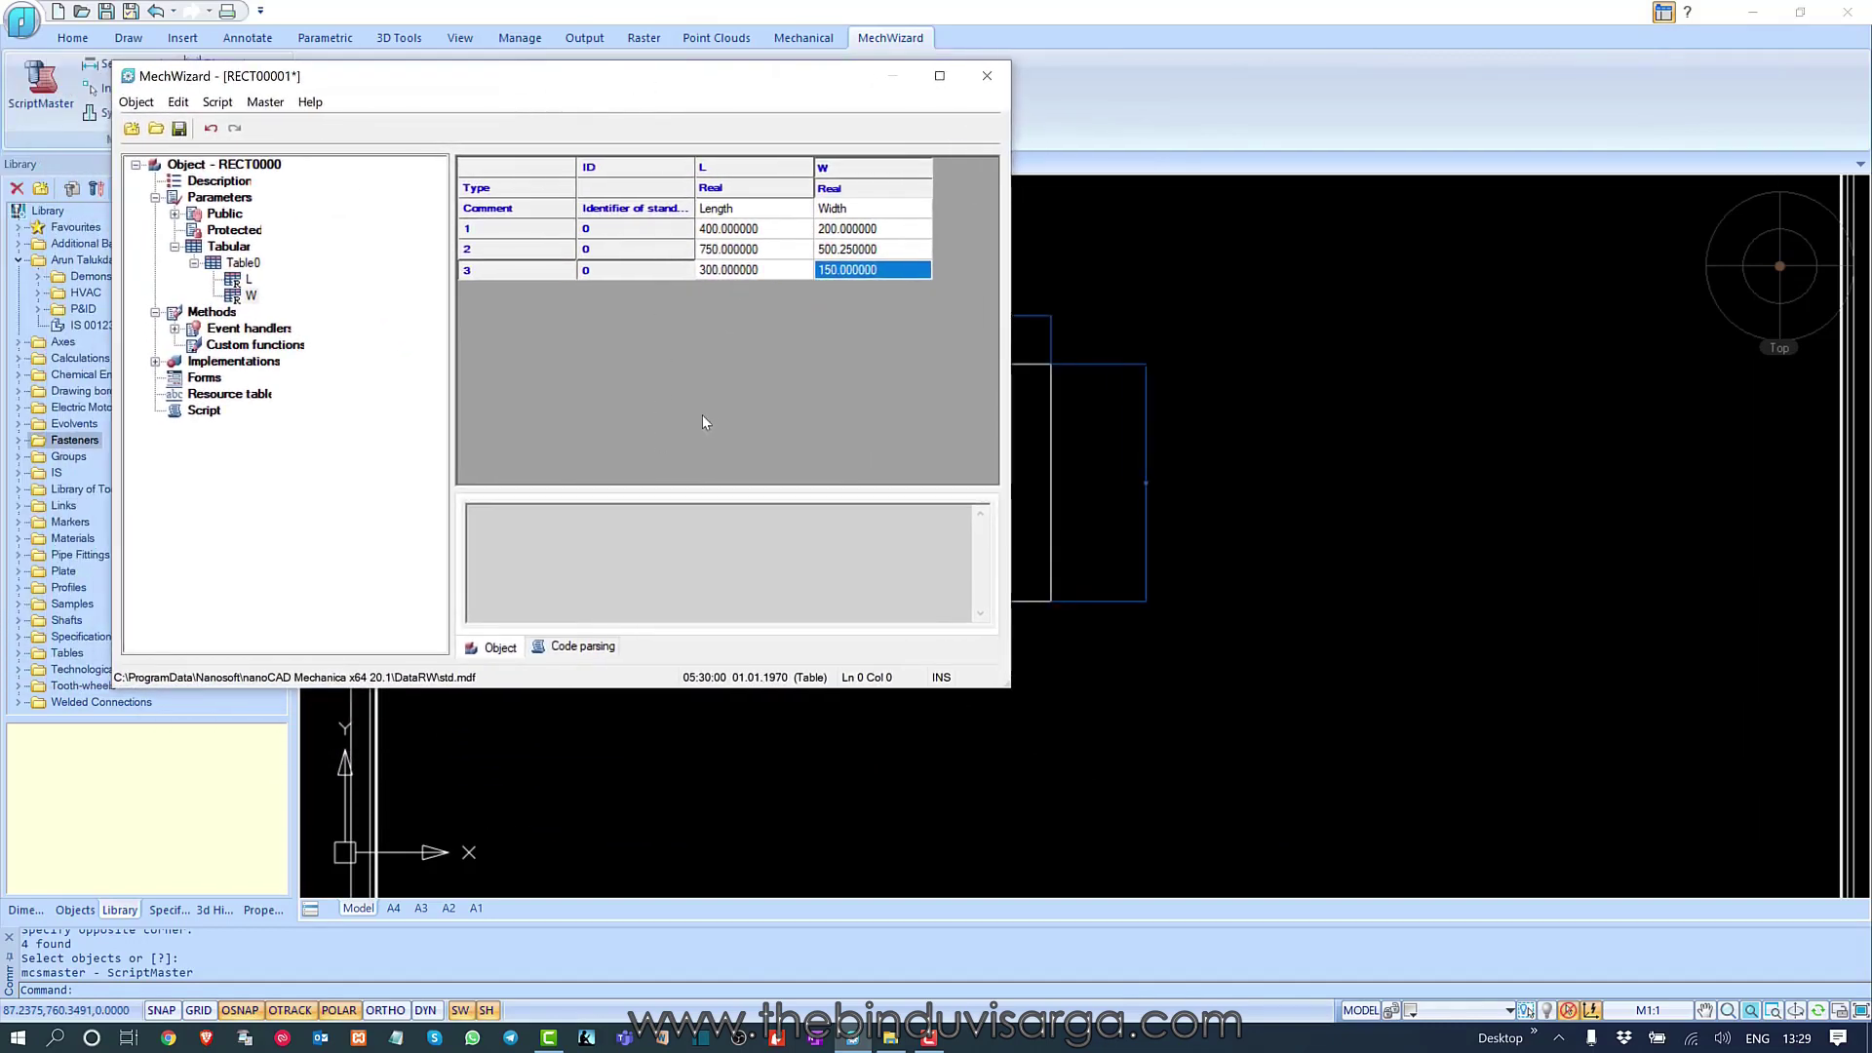
{"action": "left_click", "coordinate": [250, 182]}
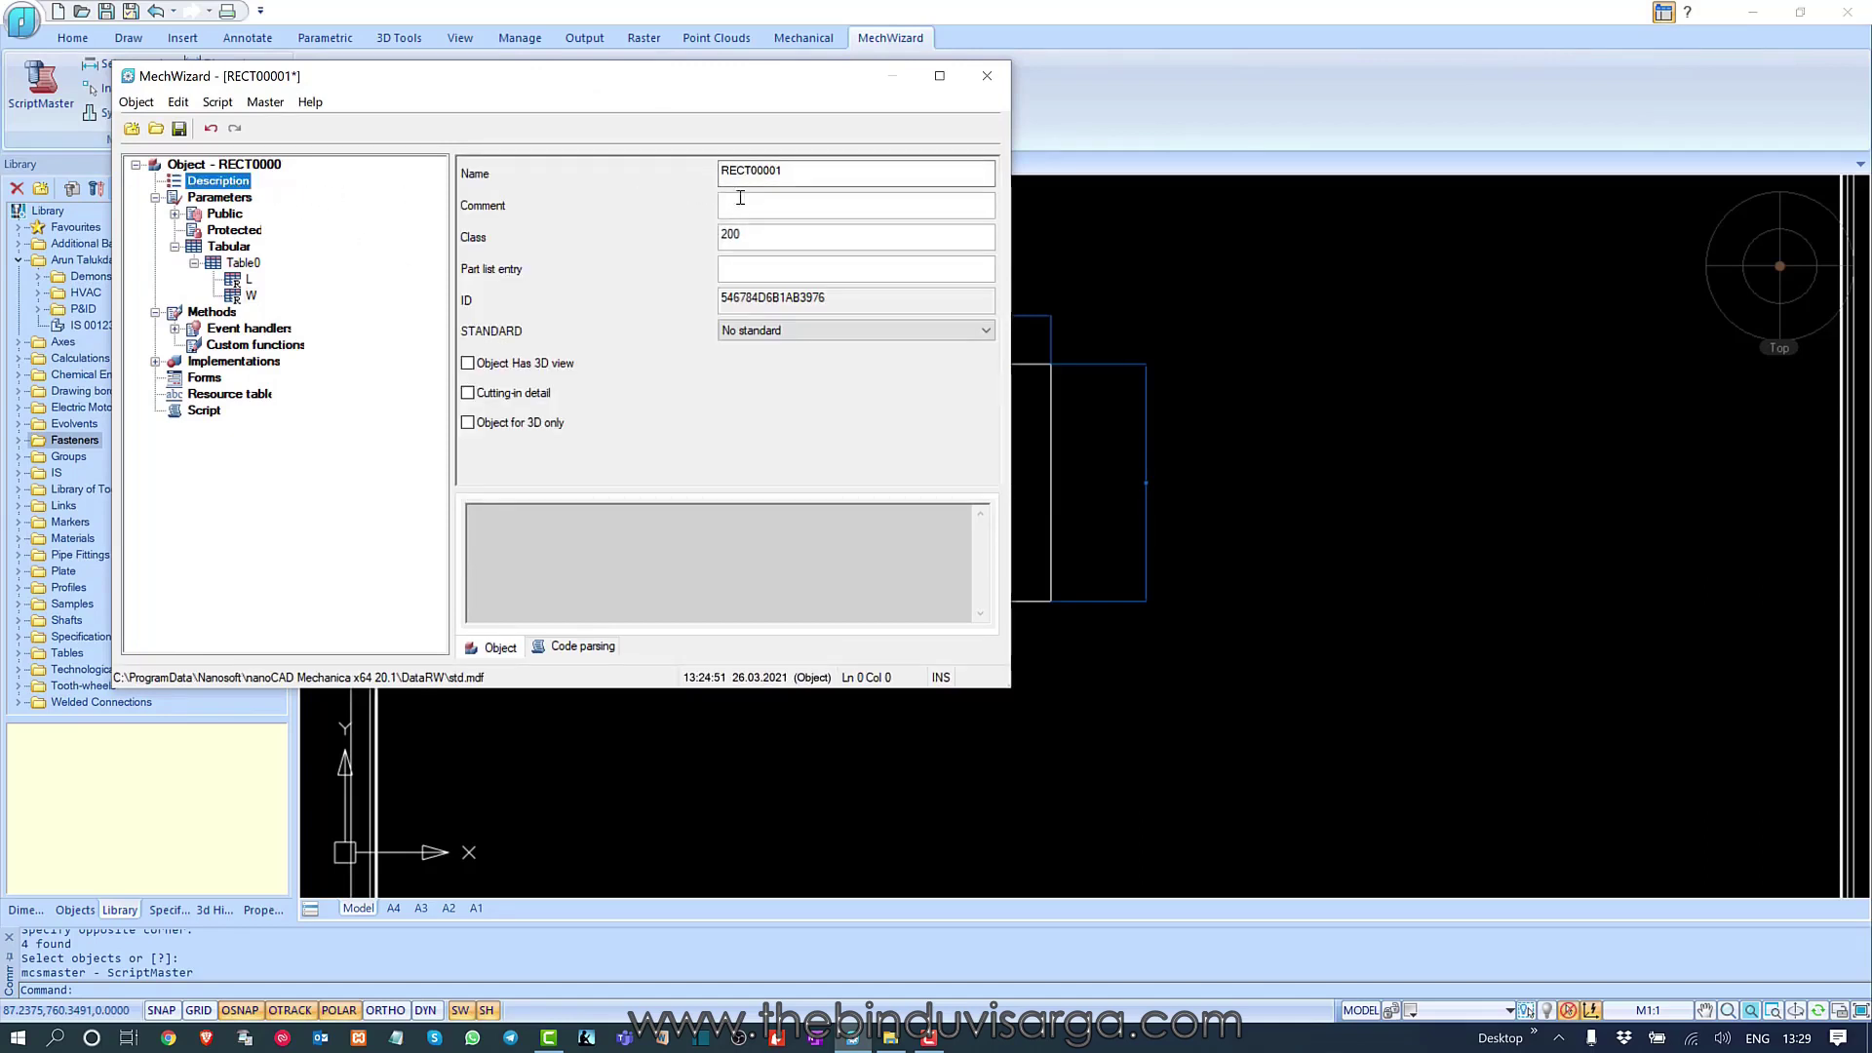
{"action": "left_click", "coordinate": [772, 214]}
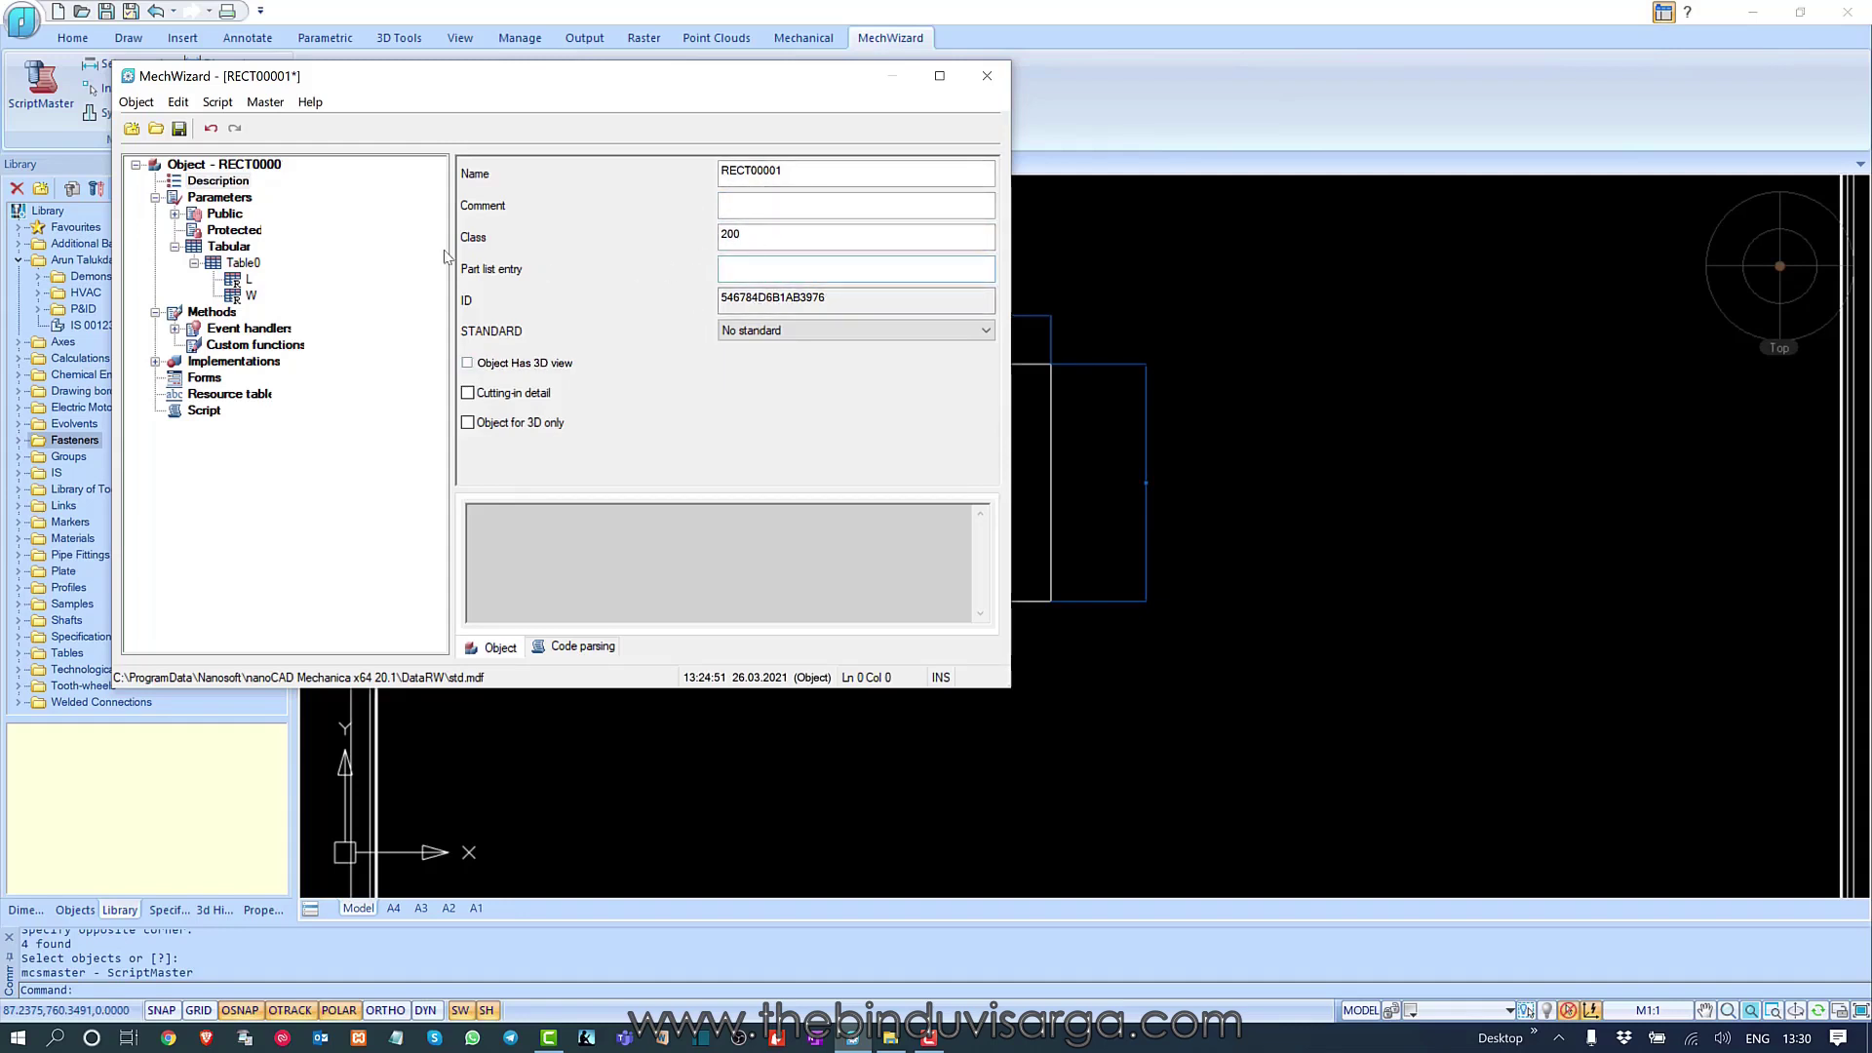
{"action": "left_click", "coordinate": [255, 167]}
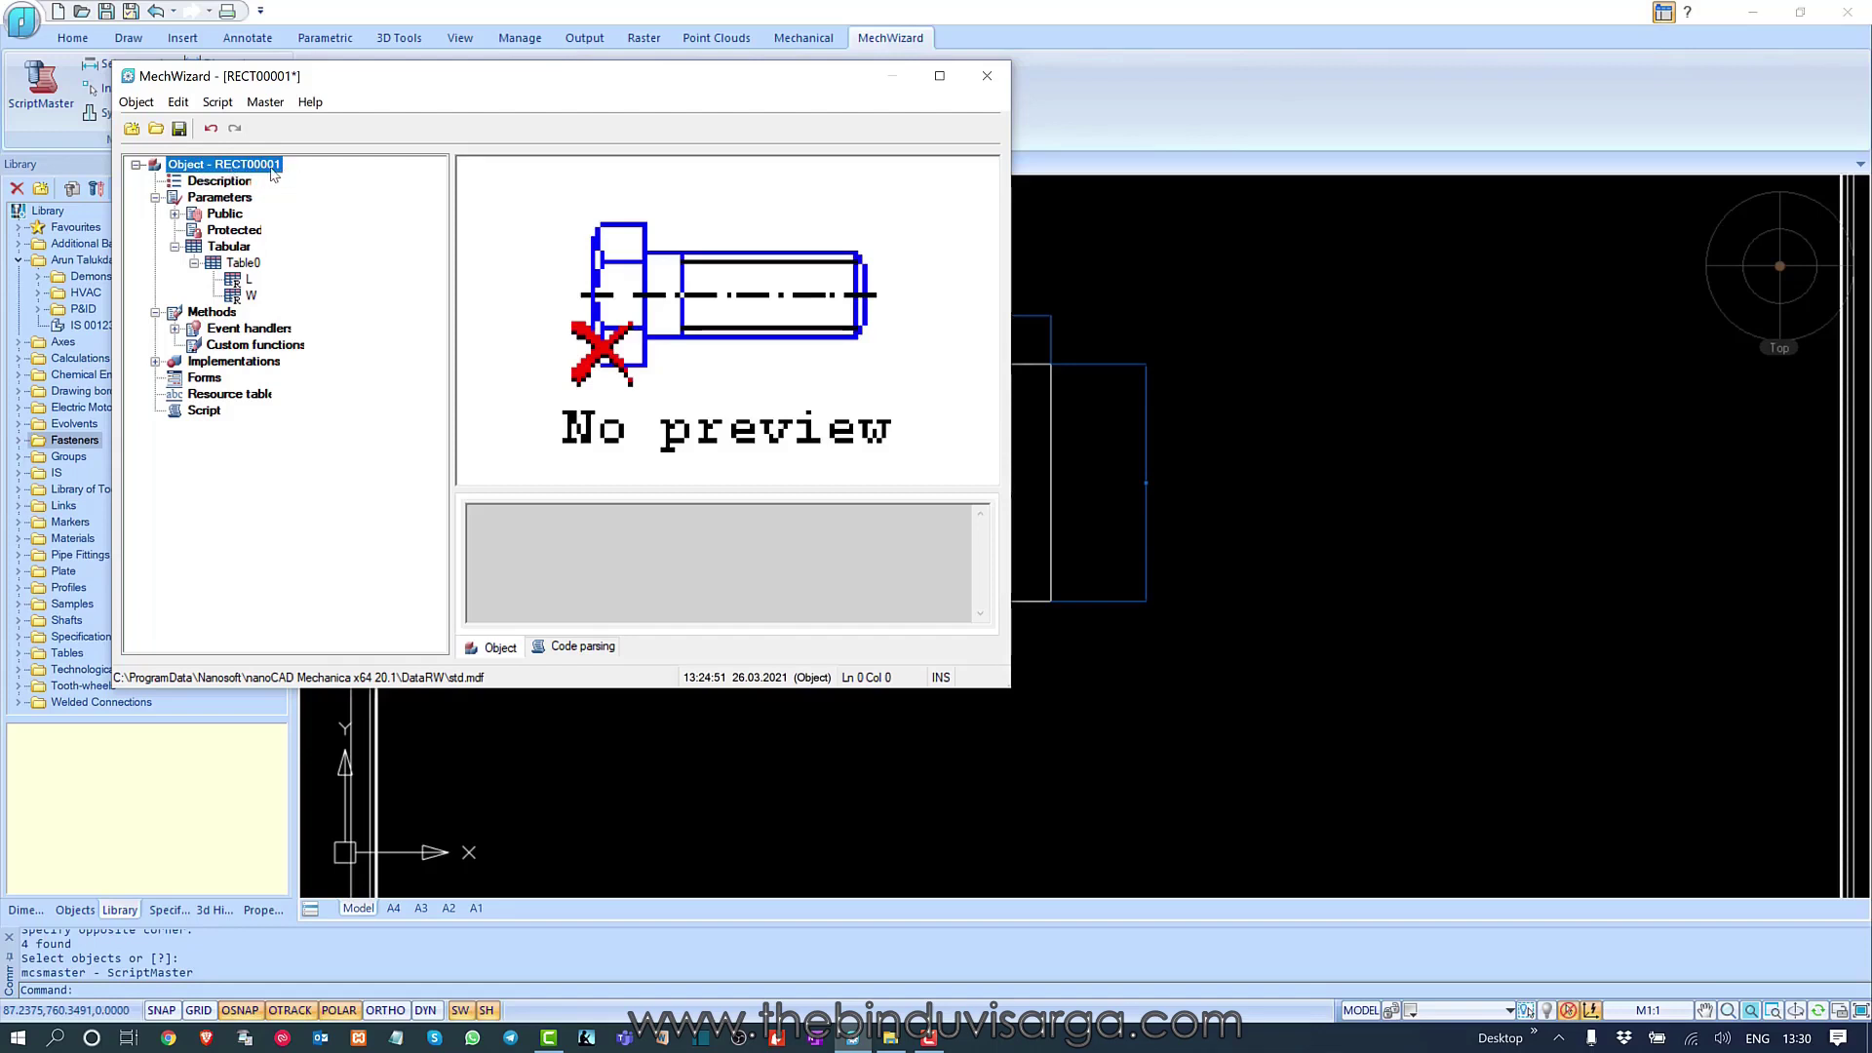
{"action": "right_click", "coordinate": [249, 167]}
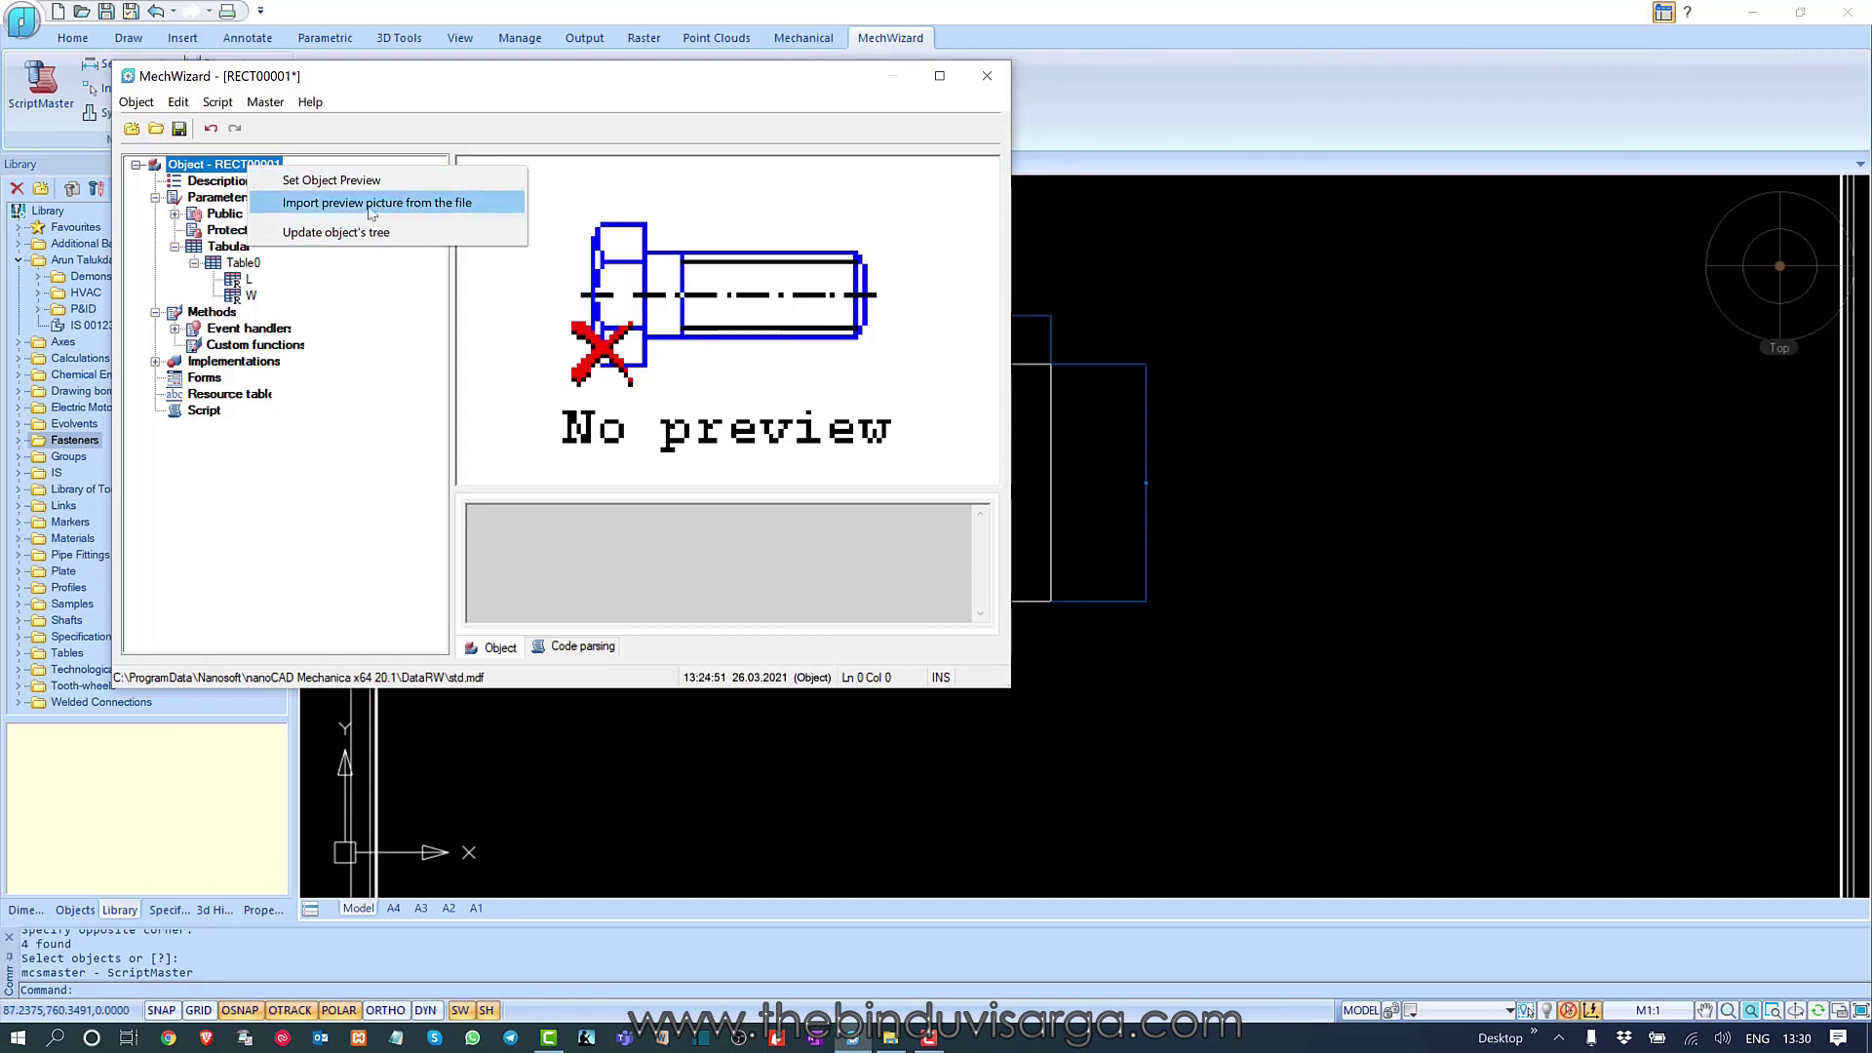
{"action": "left_click", "coordinate": [415, 491]}
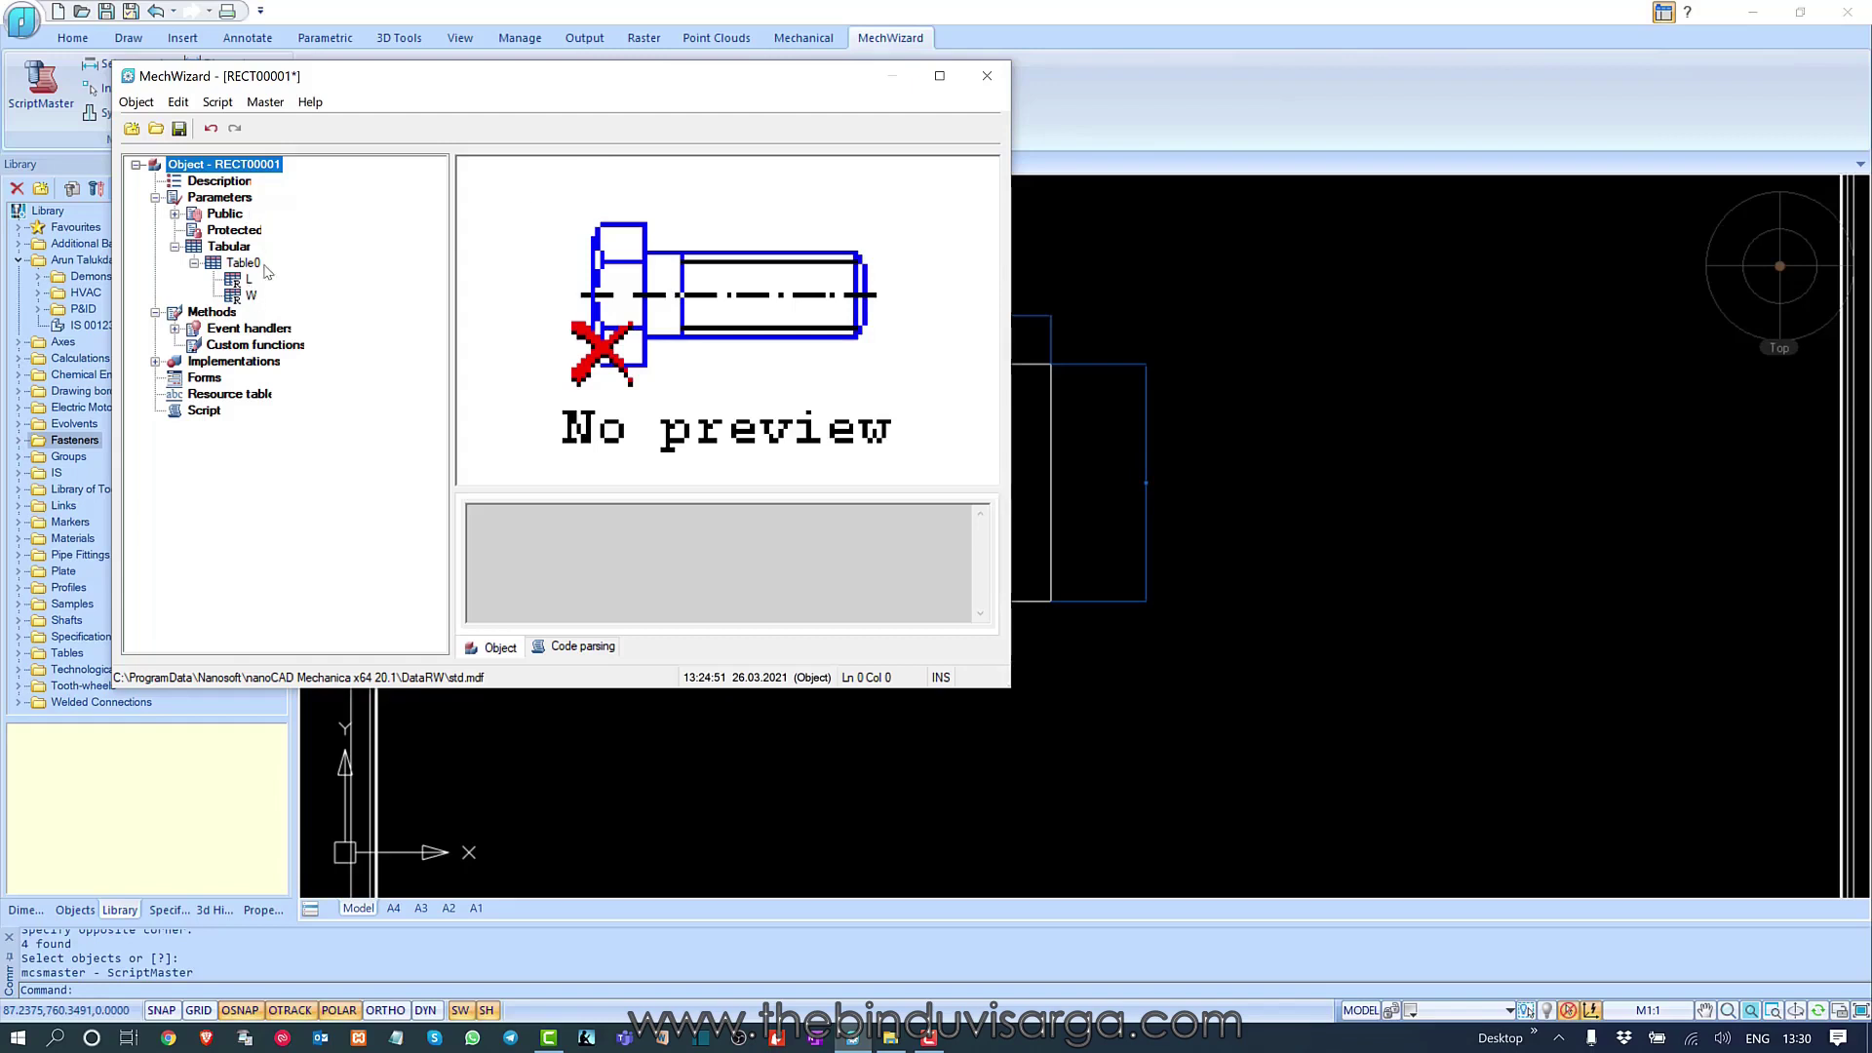
- Show Table0, shift the MechWizard window away from the rectangle, and save the RECT00001 object
{"action": "left_click", "coordinate": [243, 263]}
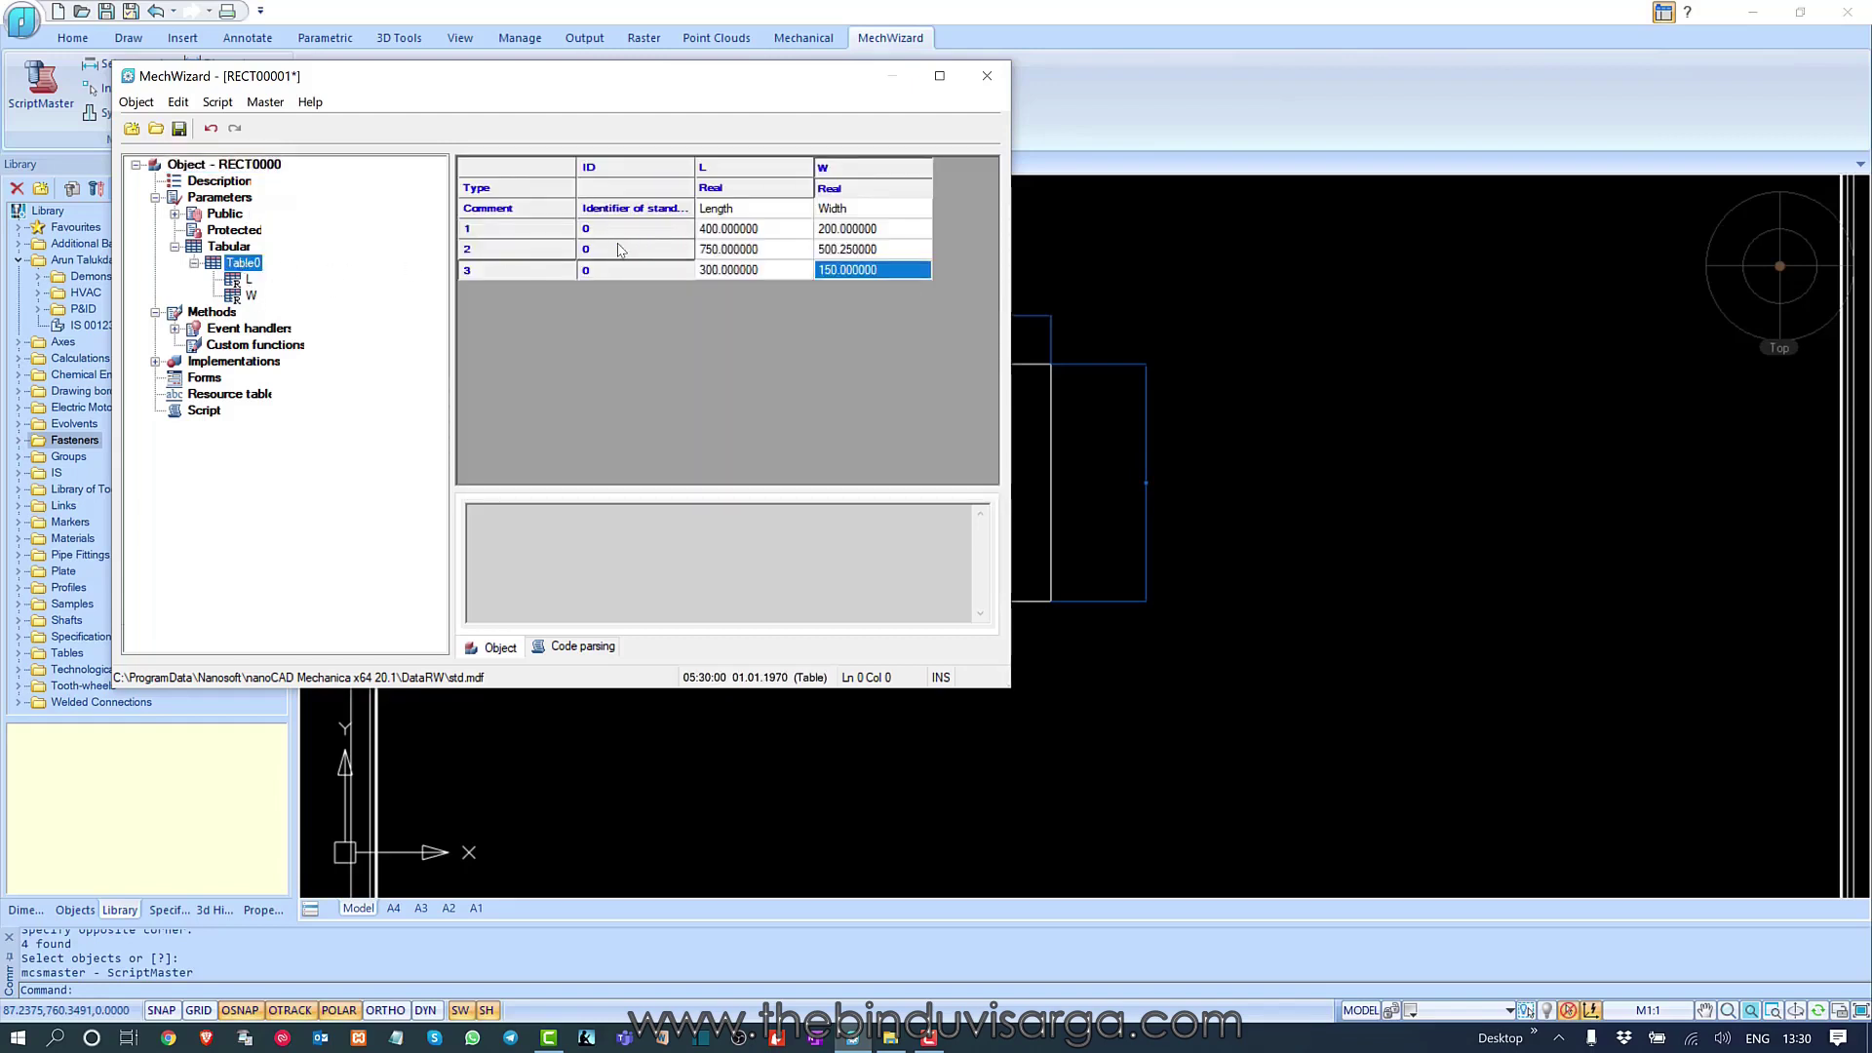
{"action": "left_click_drag", "start_coordinate": [527, 80], "coordinate": [444, 43]}
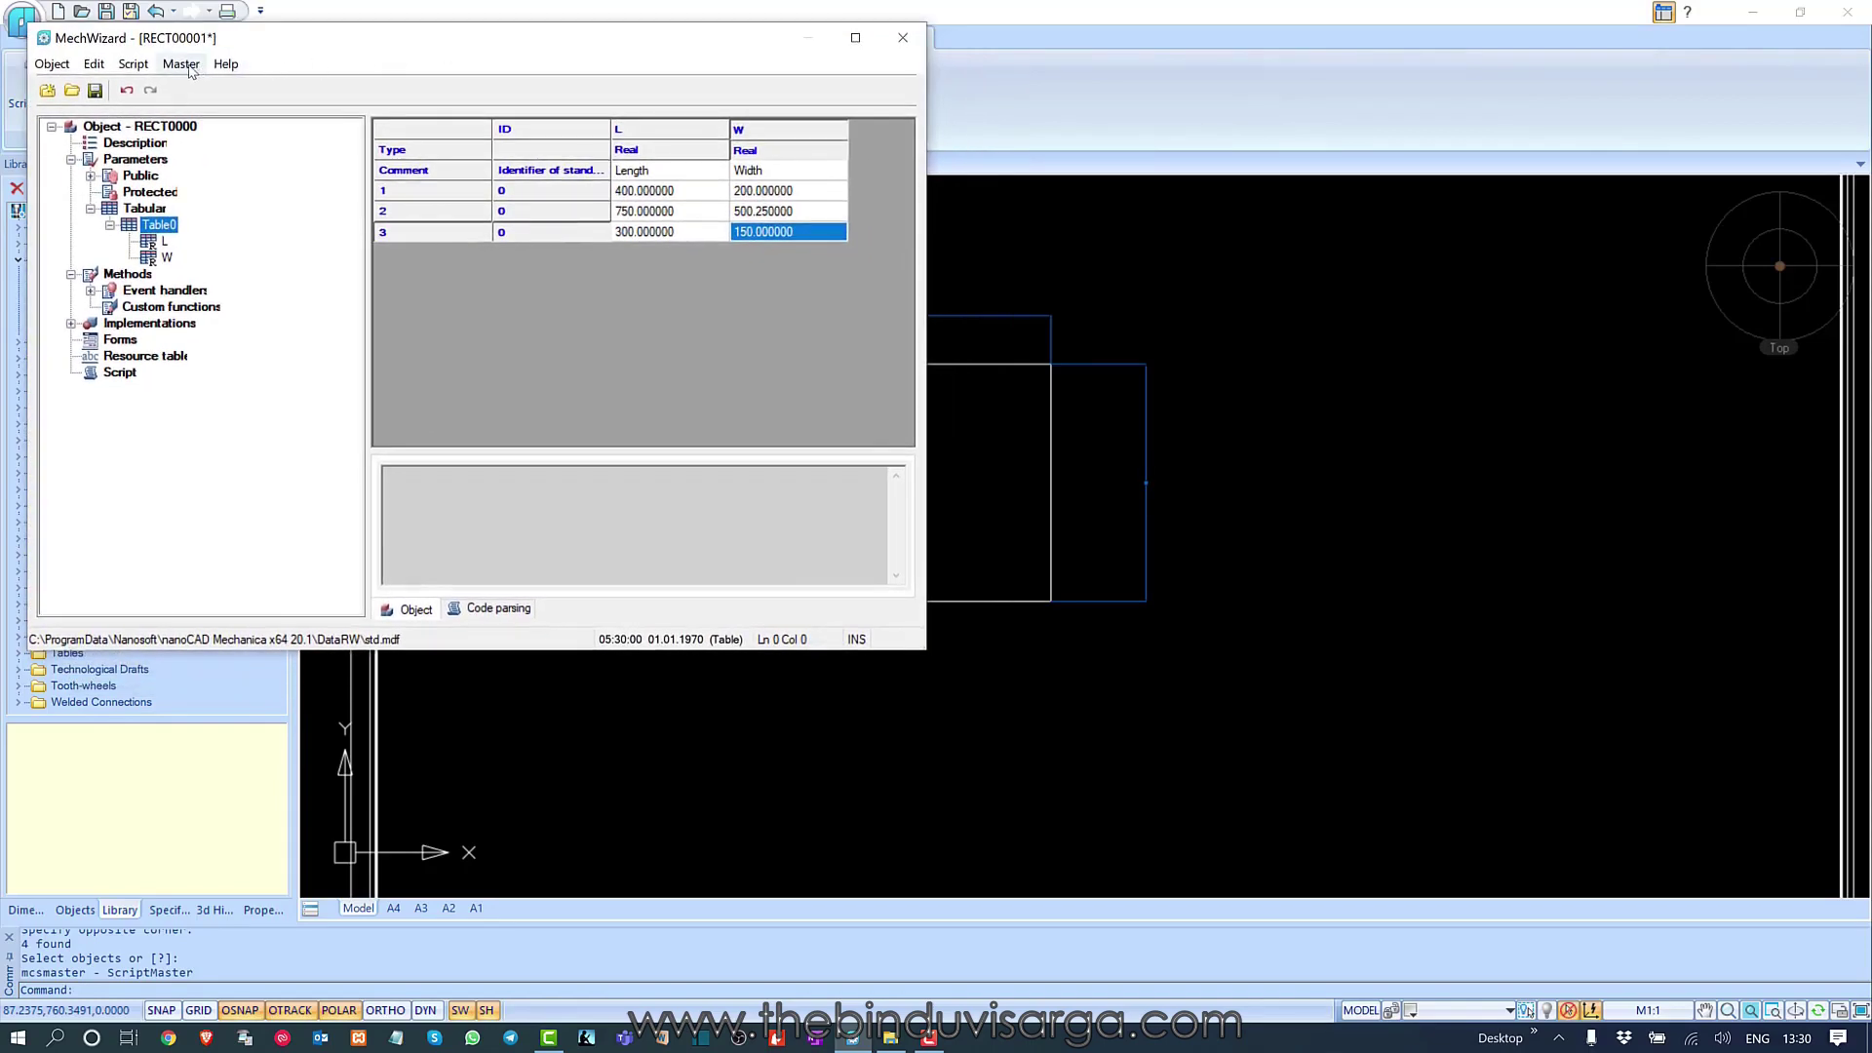
{"action": "left_click", "coordinate": [94, 91]}
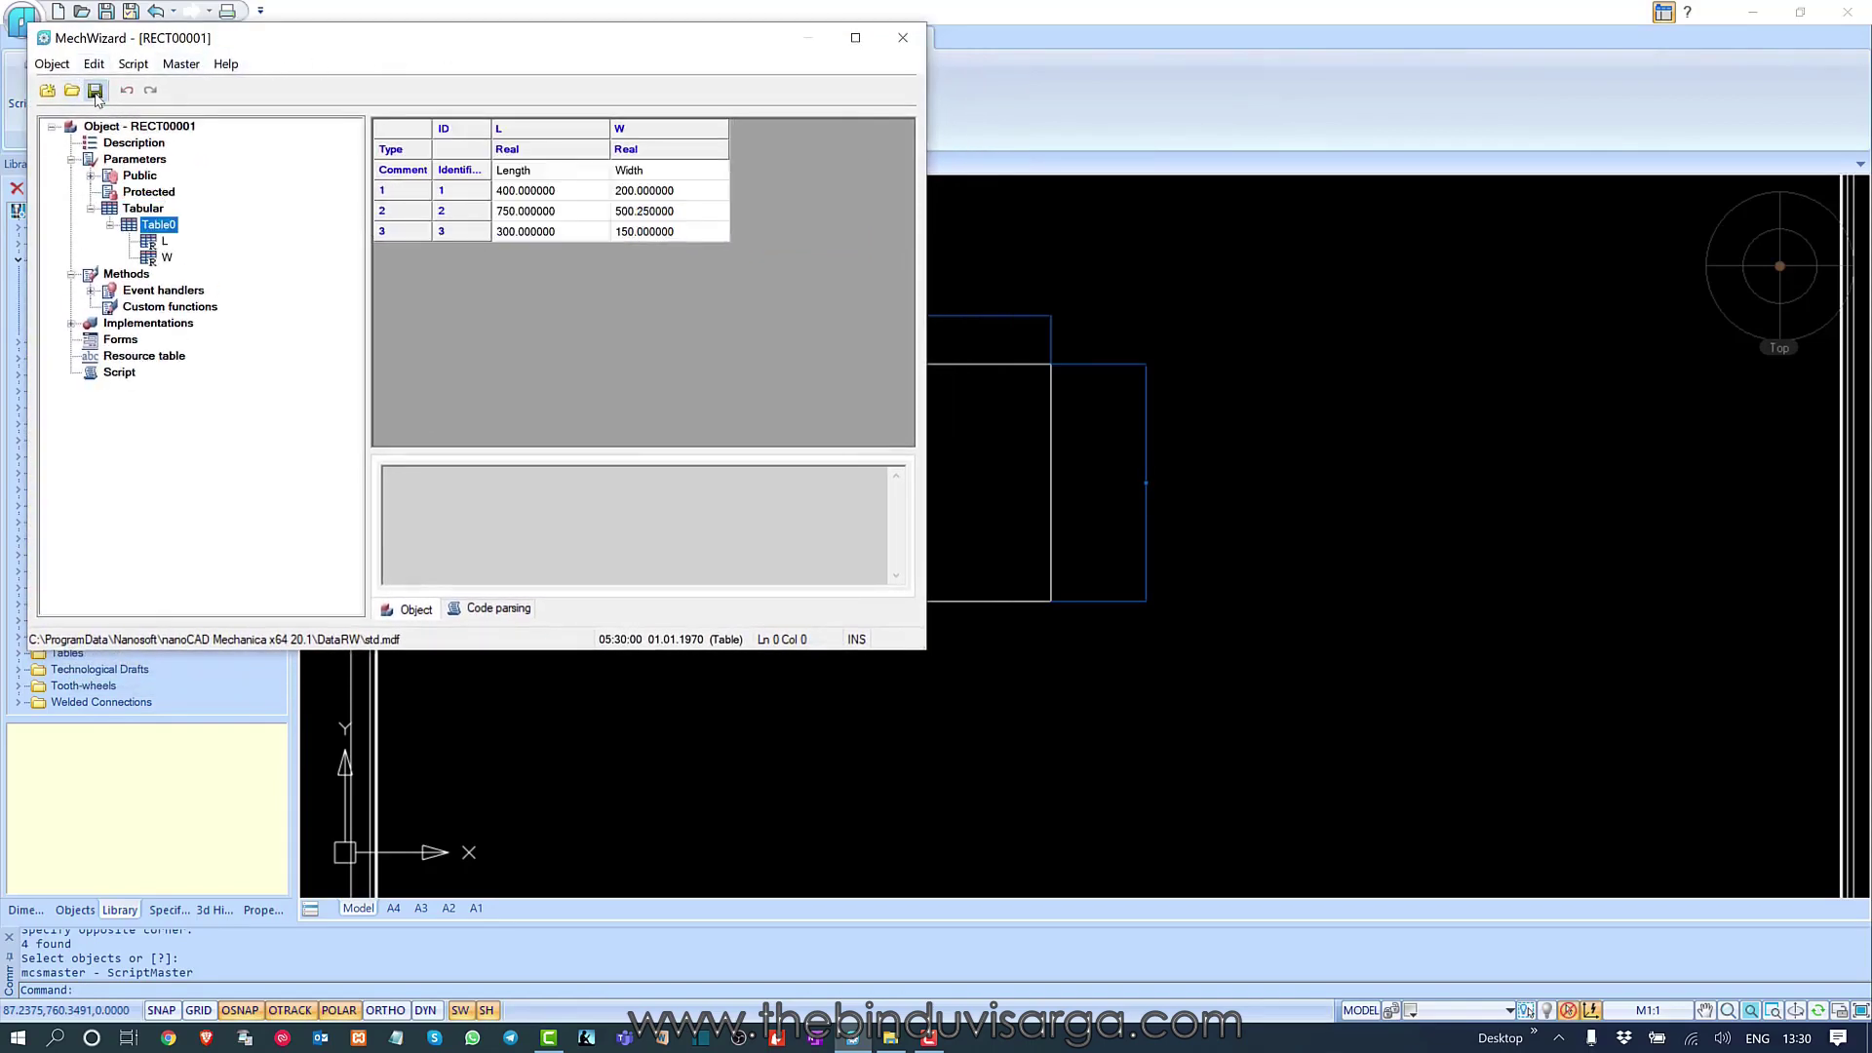
- Start the Script wizard for RECT00001 and set the object description to "Rect for Plate"
{"action": "left_click", "coordinate": [187, 66]}
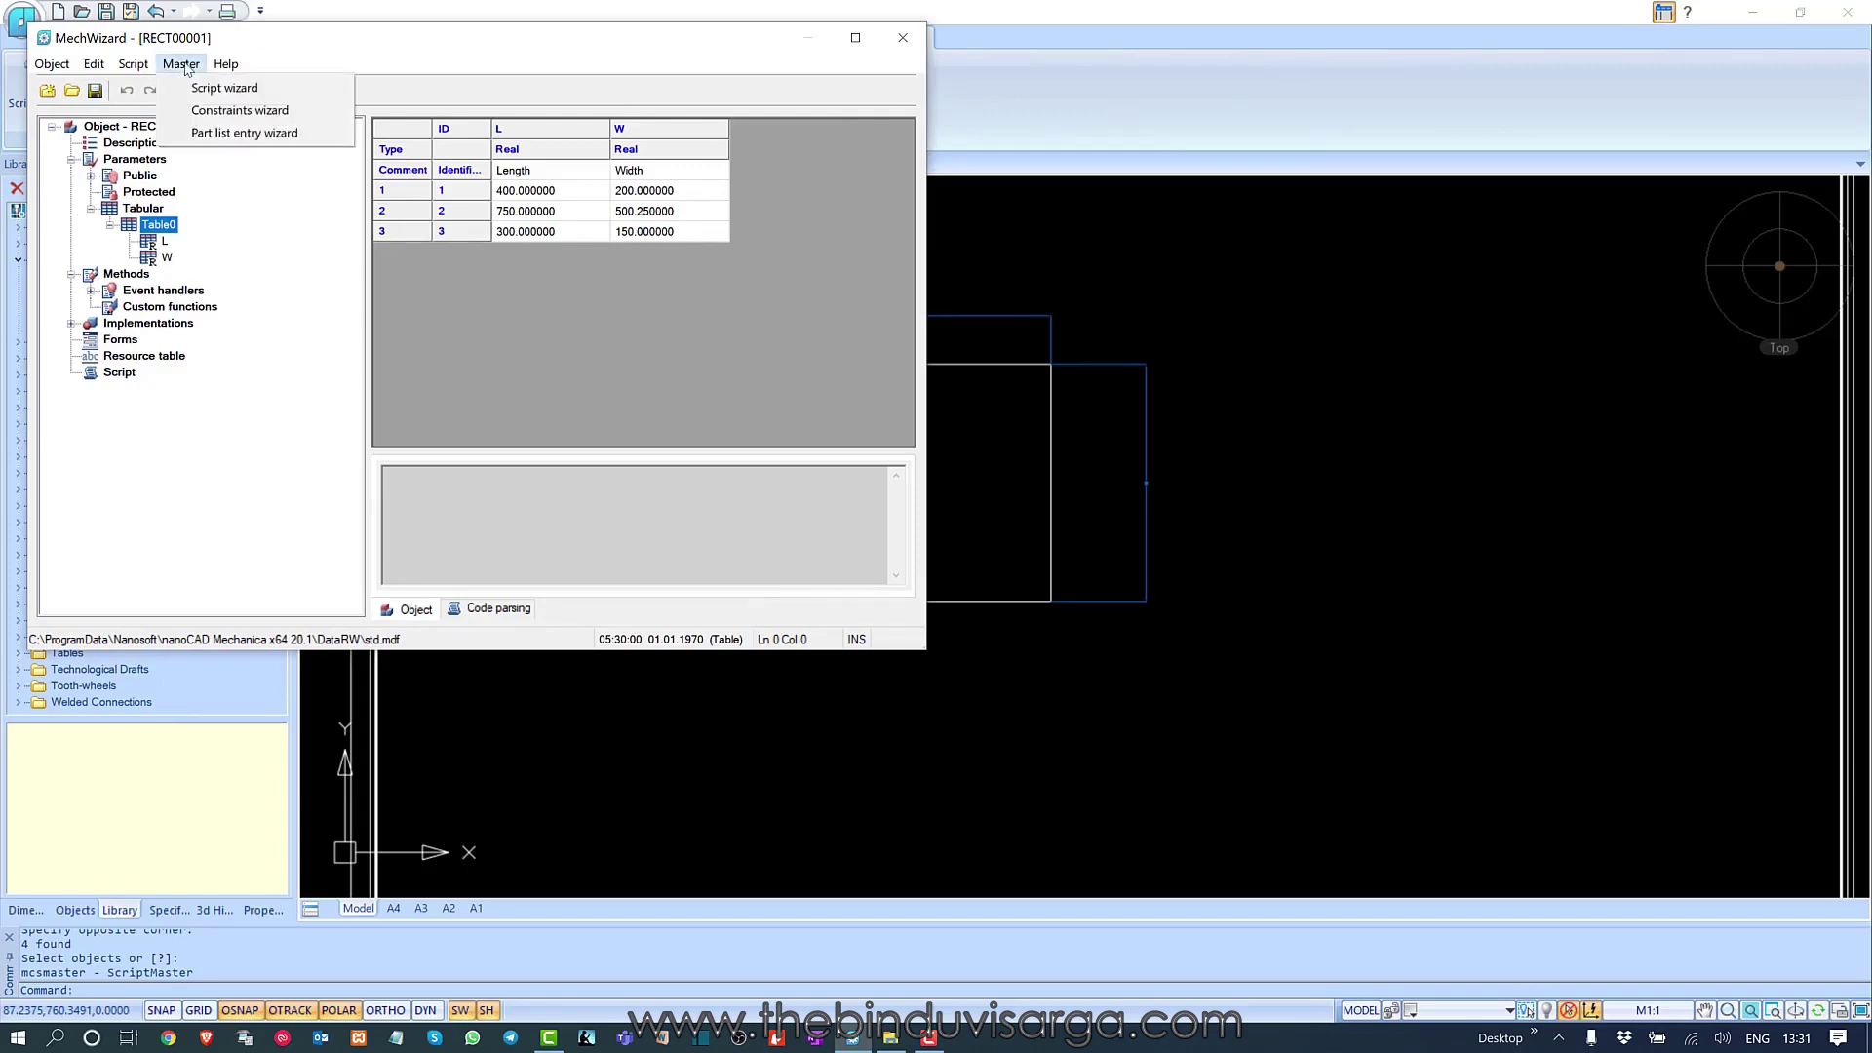
{"action": "left_click", "coordinate": [240, 91]}
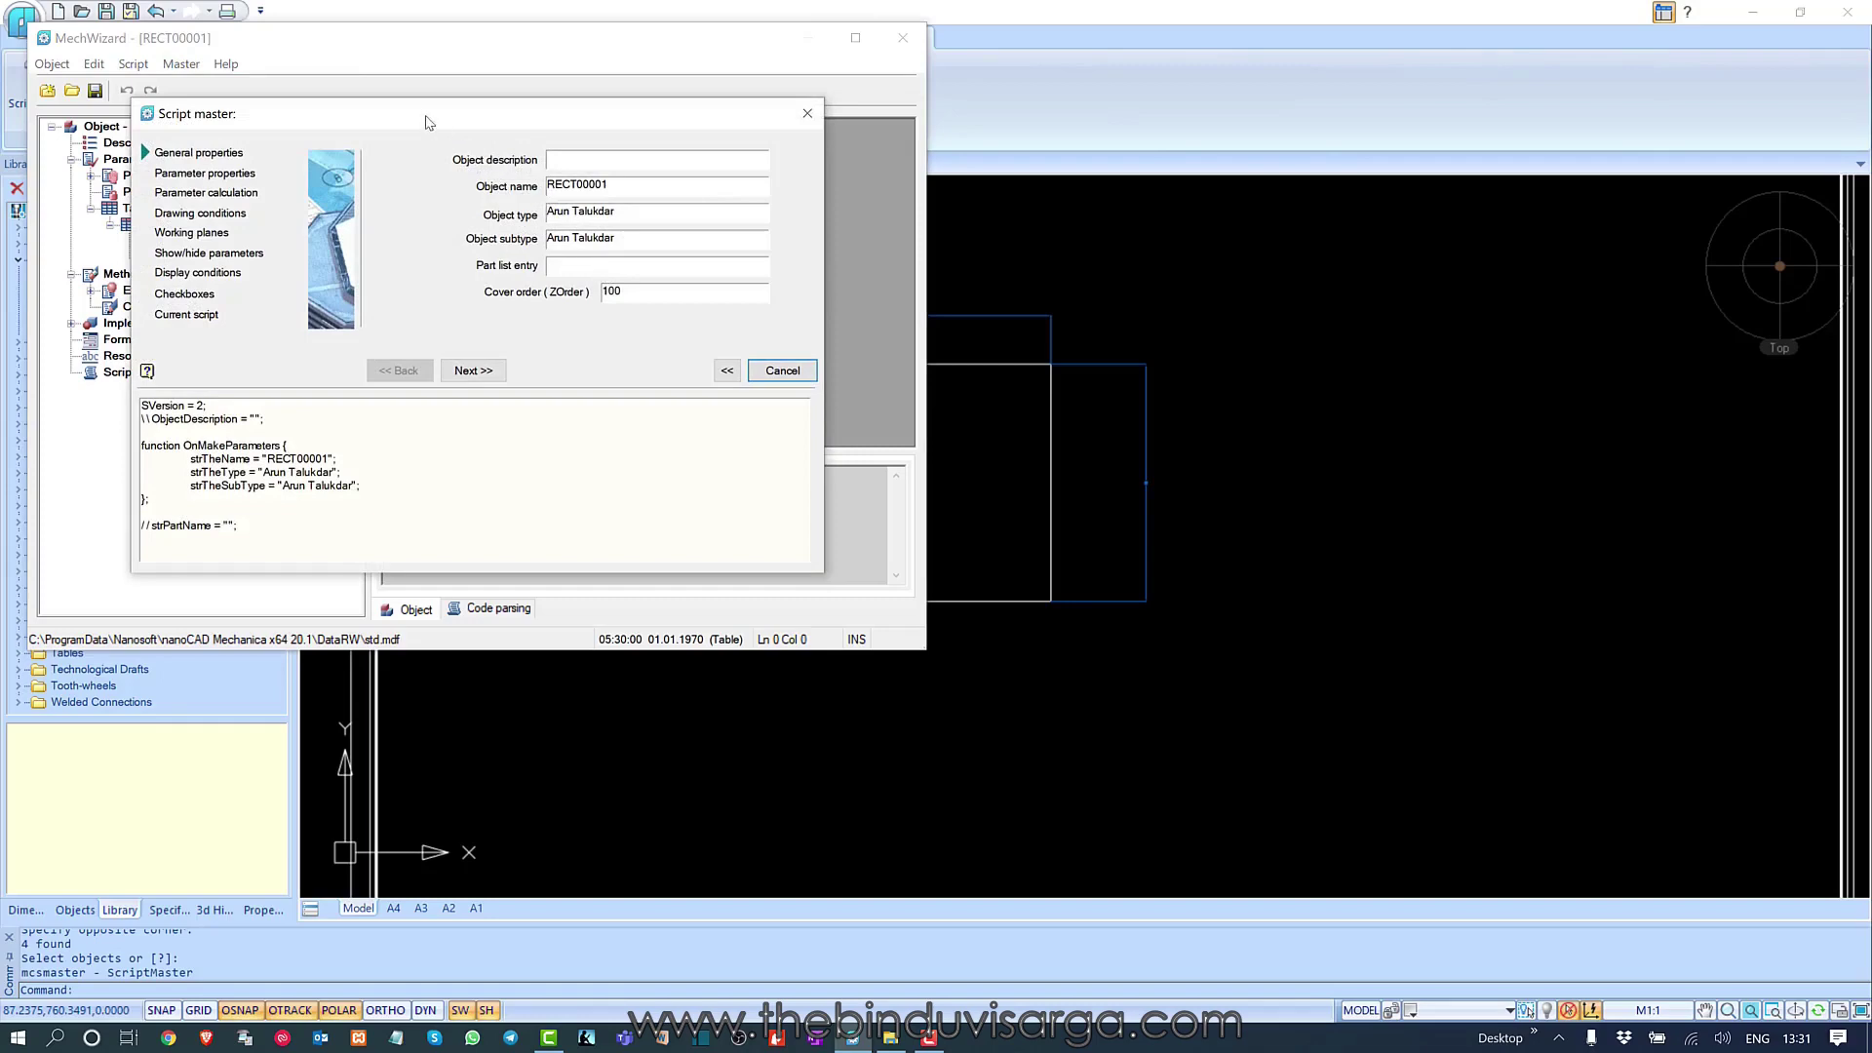
{"action": "left_click_drag", "start_coordinate": [426, 117], "coordinate": [1138, 344]}
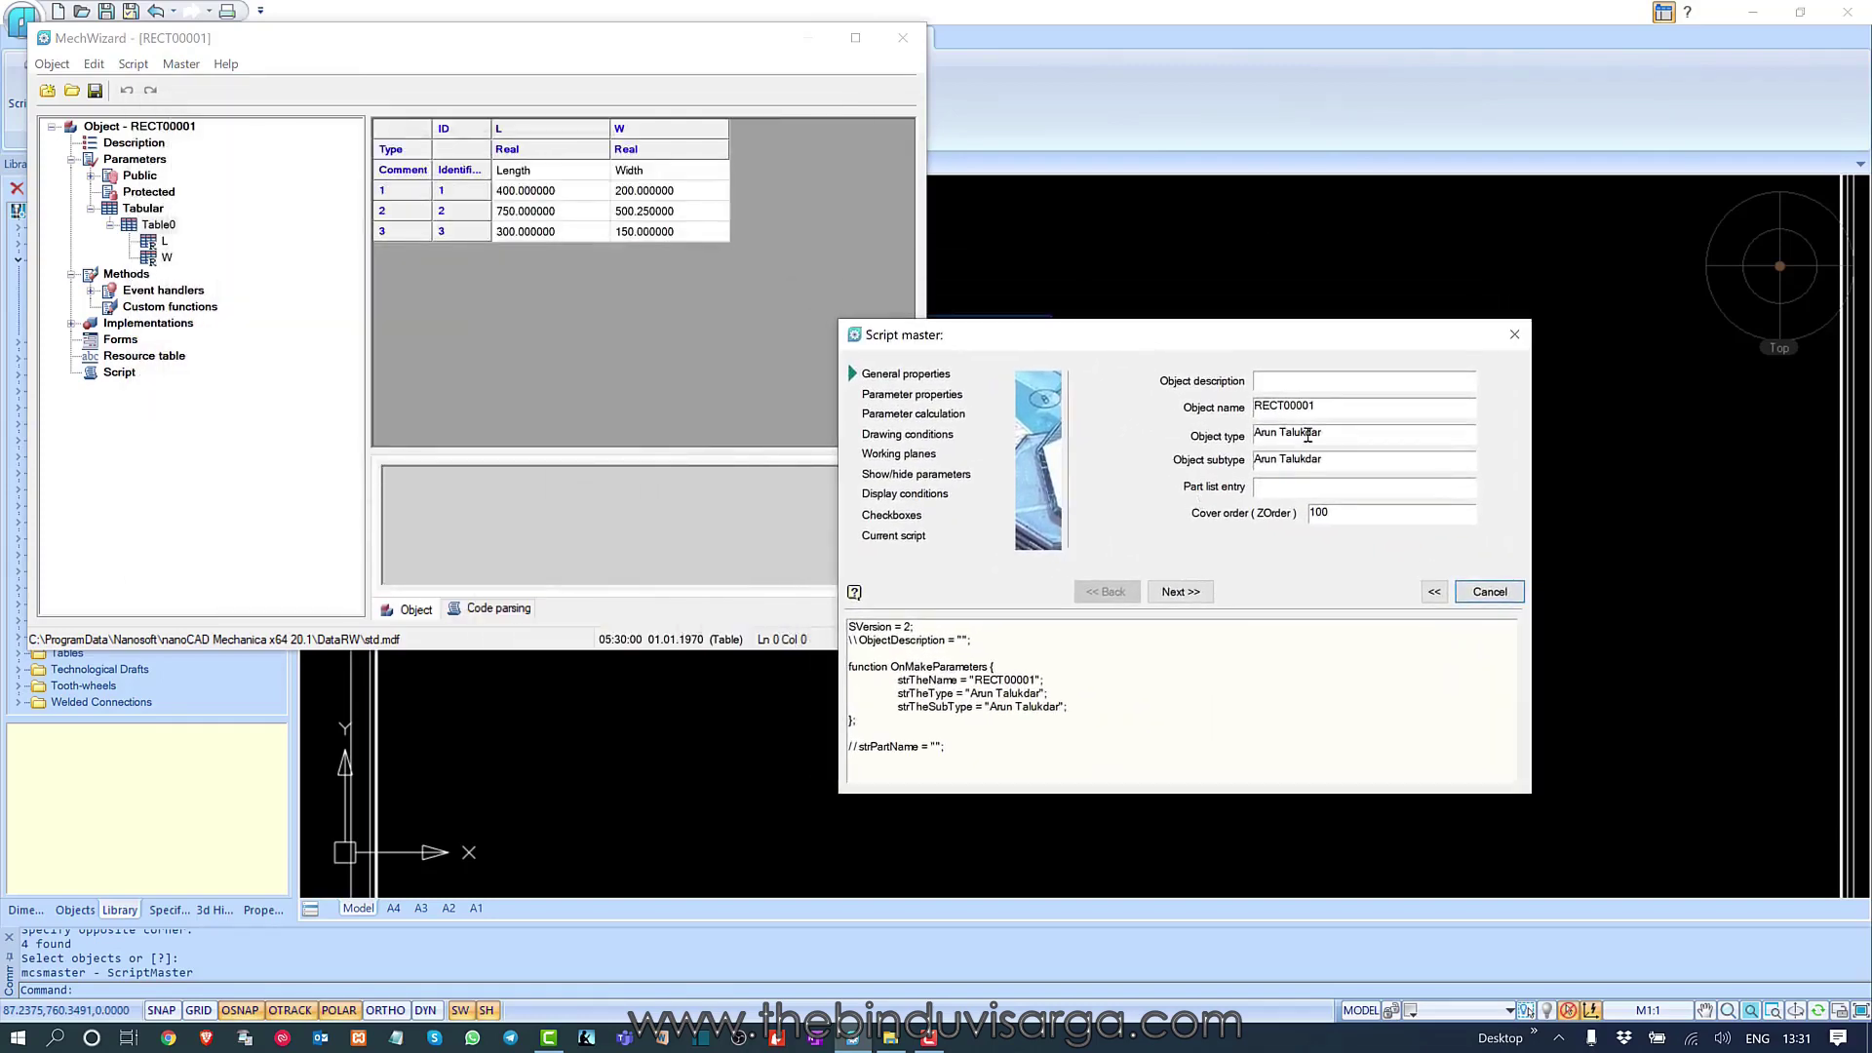
{"action": "left_click", "coordinate": [1322, 379]}
{"action": "type", "text": "Ret"}
{"action": "type", "text": "ct "}
{"action": "type", "text": "for"}
{"action": "type", "text": "Plate"}
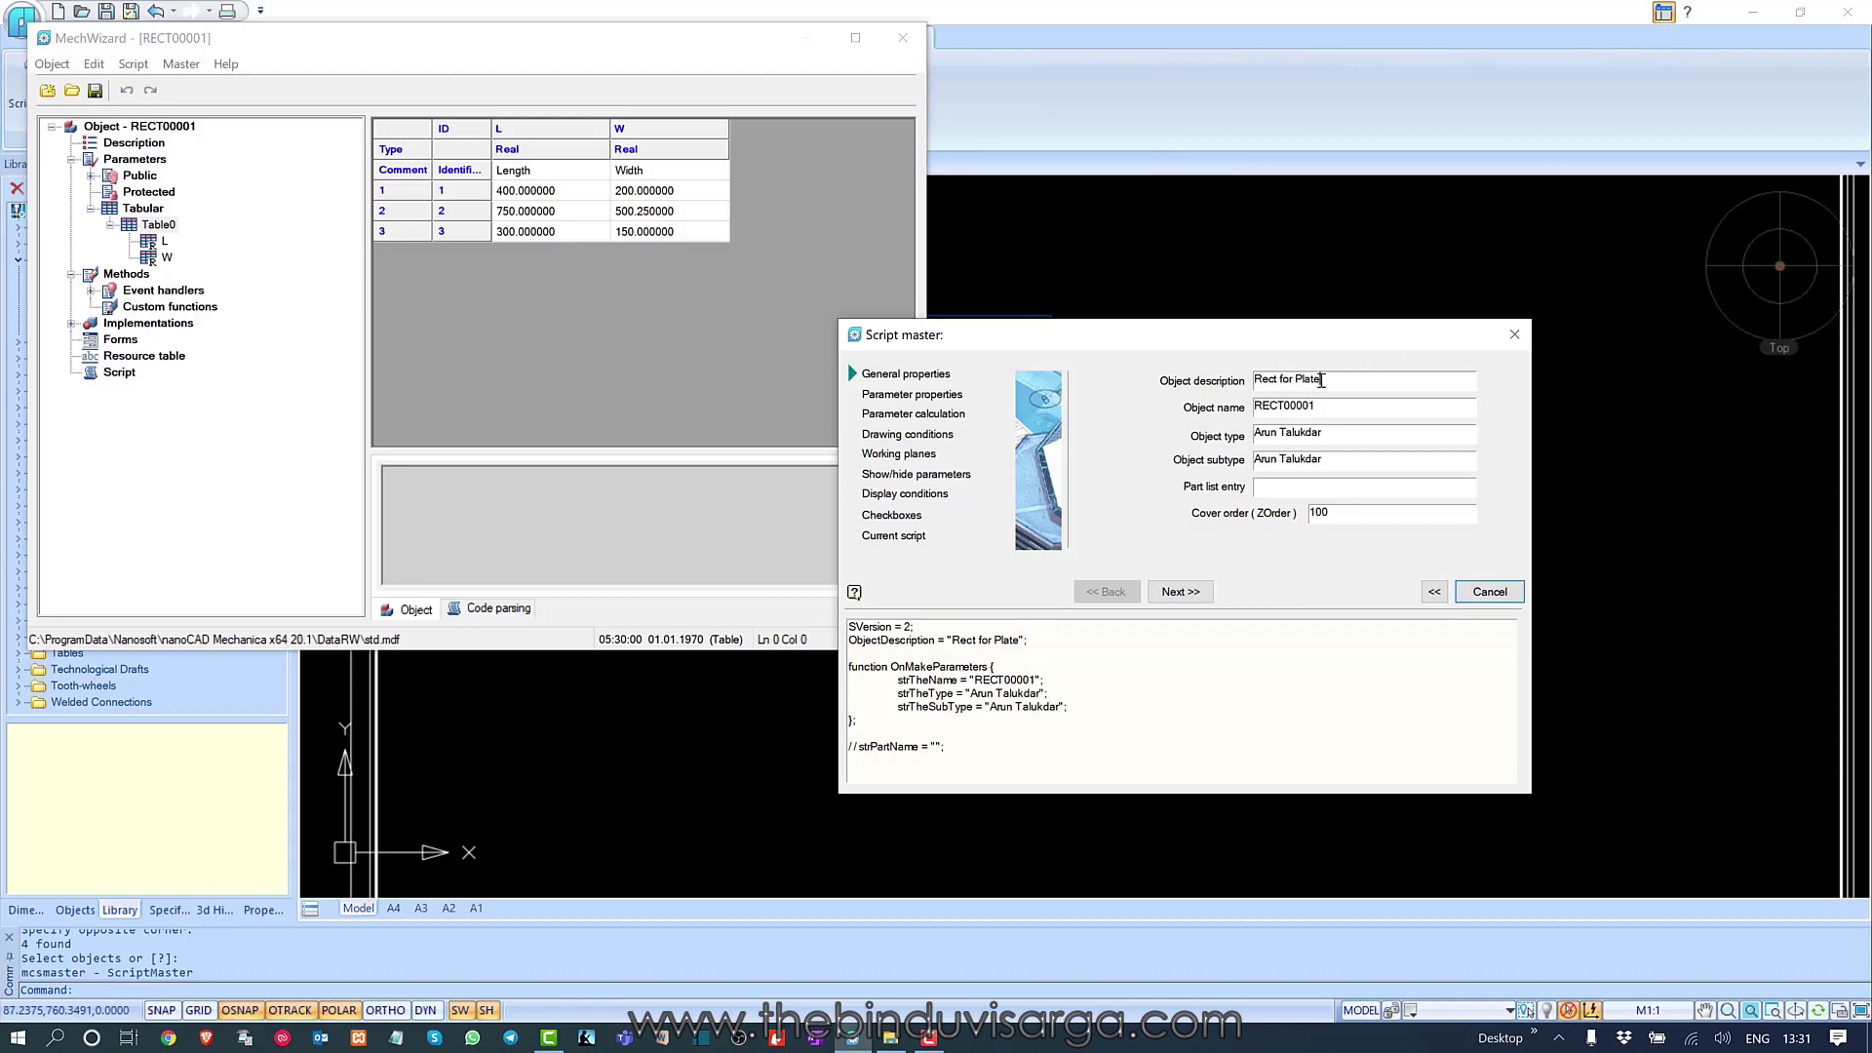
{"action": "left_click", "coordinate": [1335, 404]}
{"action": "left_click_drag", "start_coordinate": [1349, 378], "coordinate": [1252, 380]}
{"action": "left_click", "coordinate": [1320, 487]}
- In the parameter properties, make L changeable and set its initial value to 400
{"action": "left_click", "coordinate": [1180, 592]}
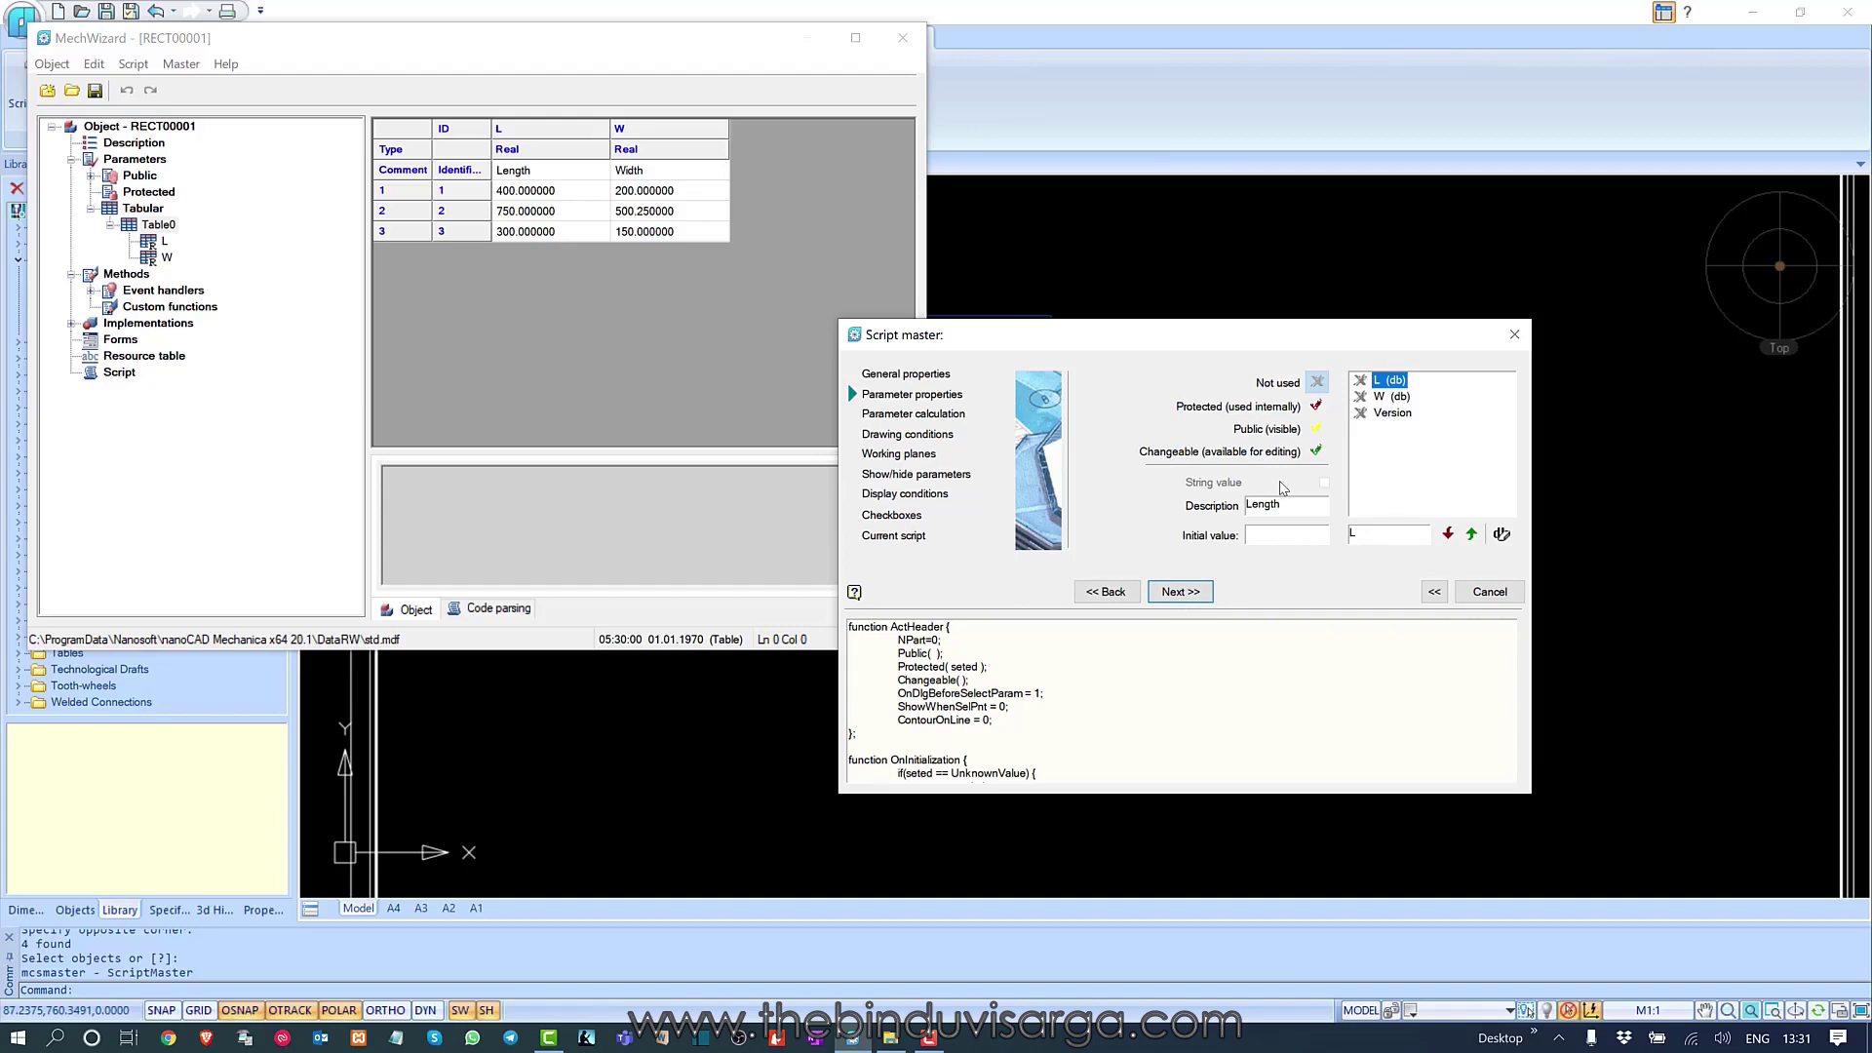
{"action": "left_click", "coordinate": [1396, 398]}
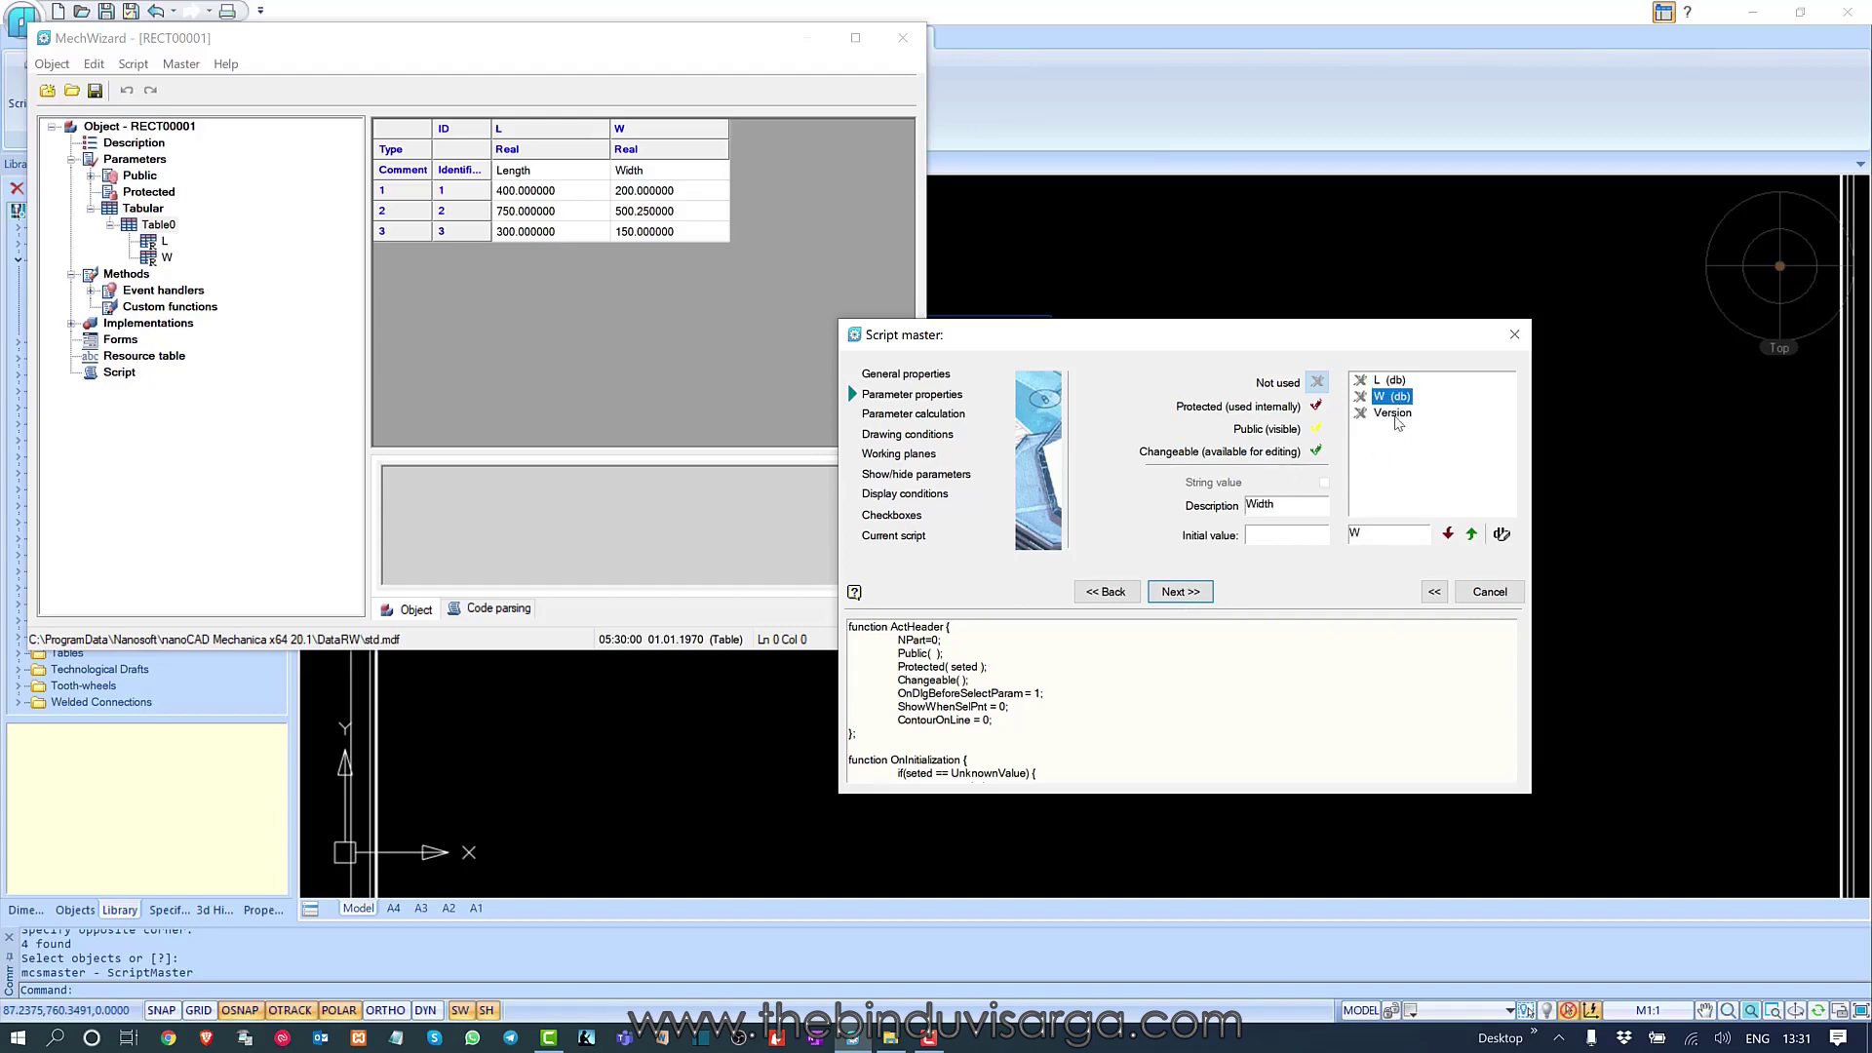
{"action": "left_click", "coordinate": [1393, 414]}
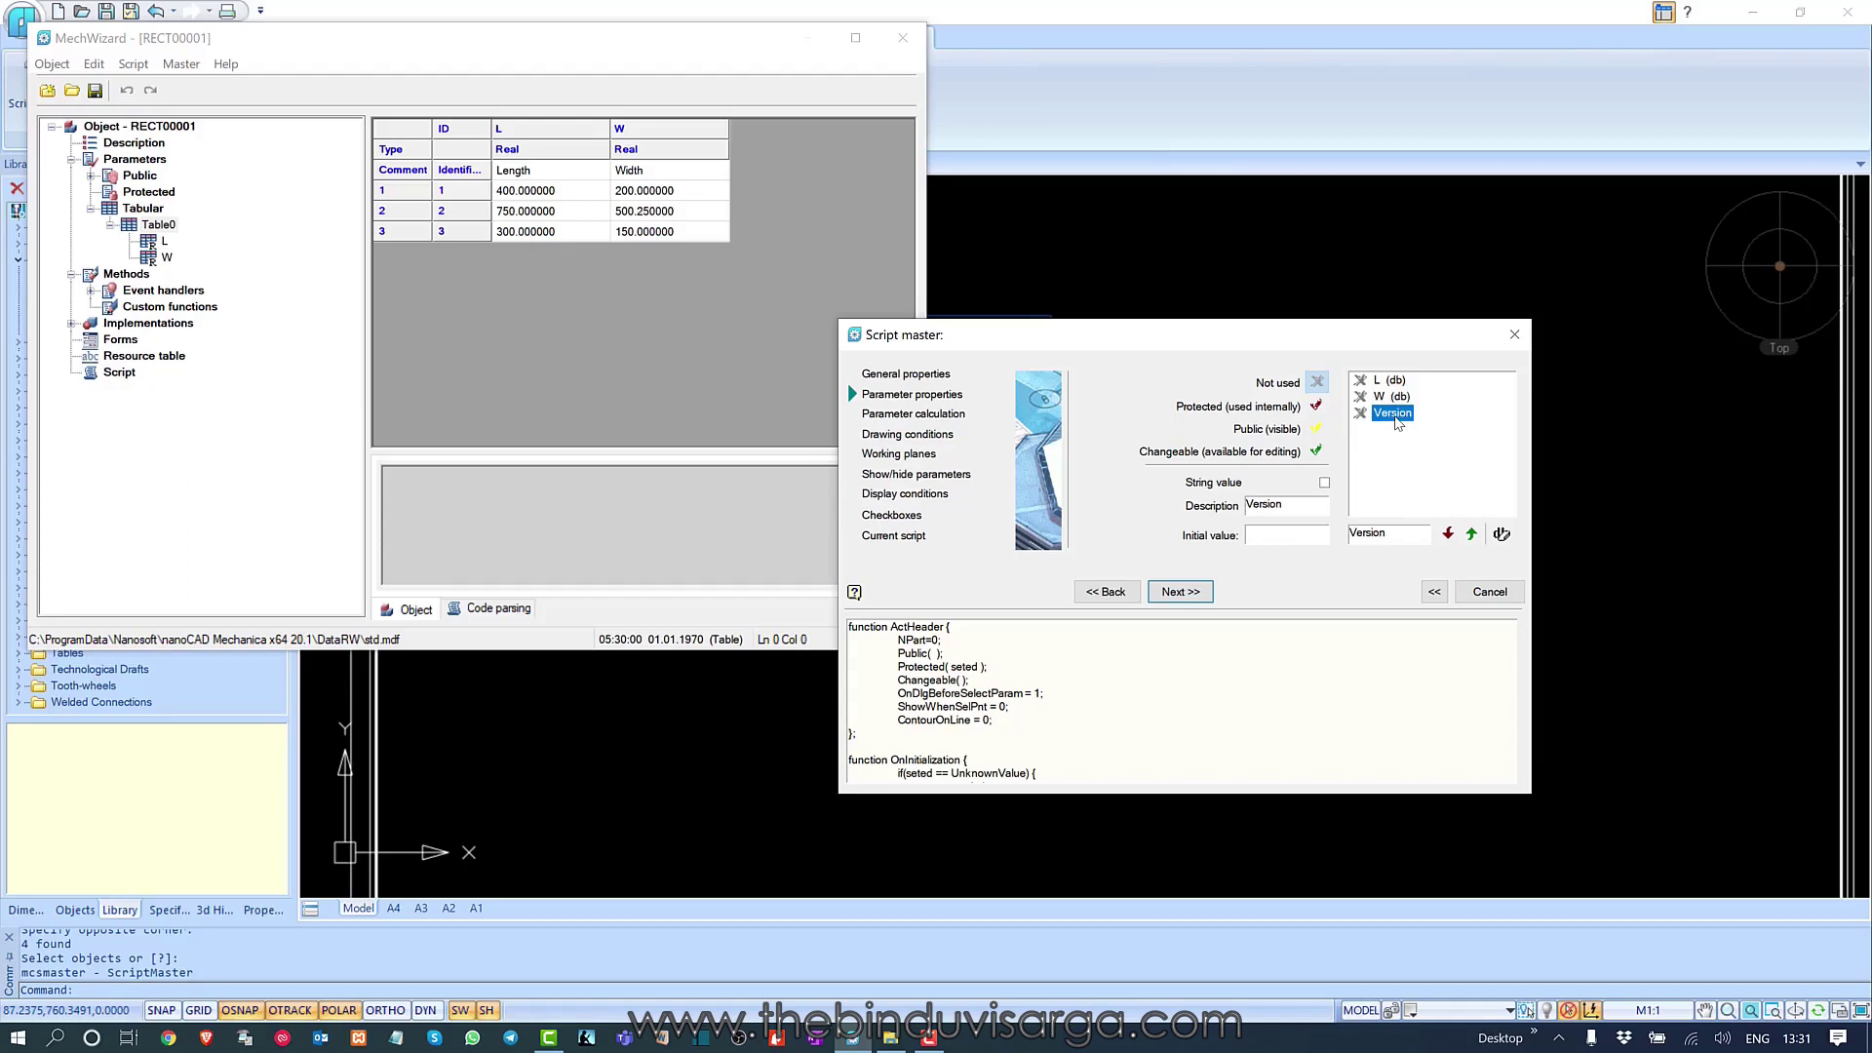
{"action": "left_click", "coordinate": [1393, 382]}
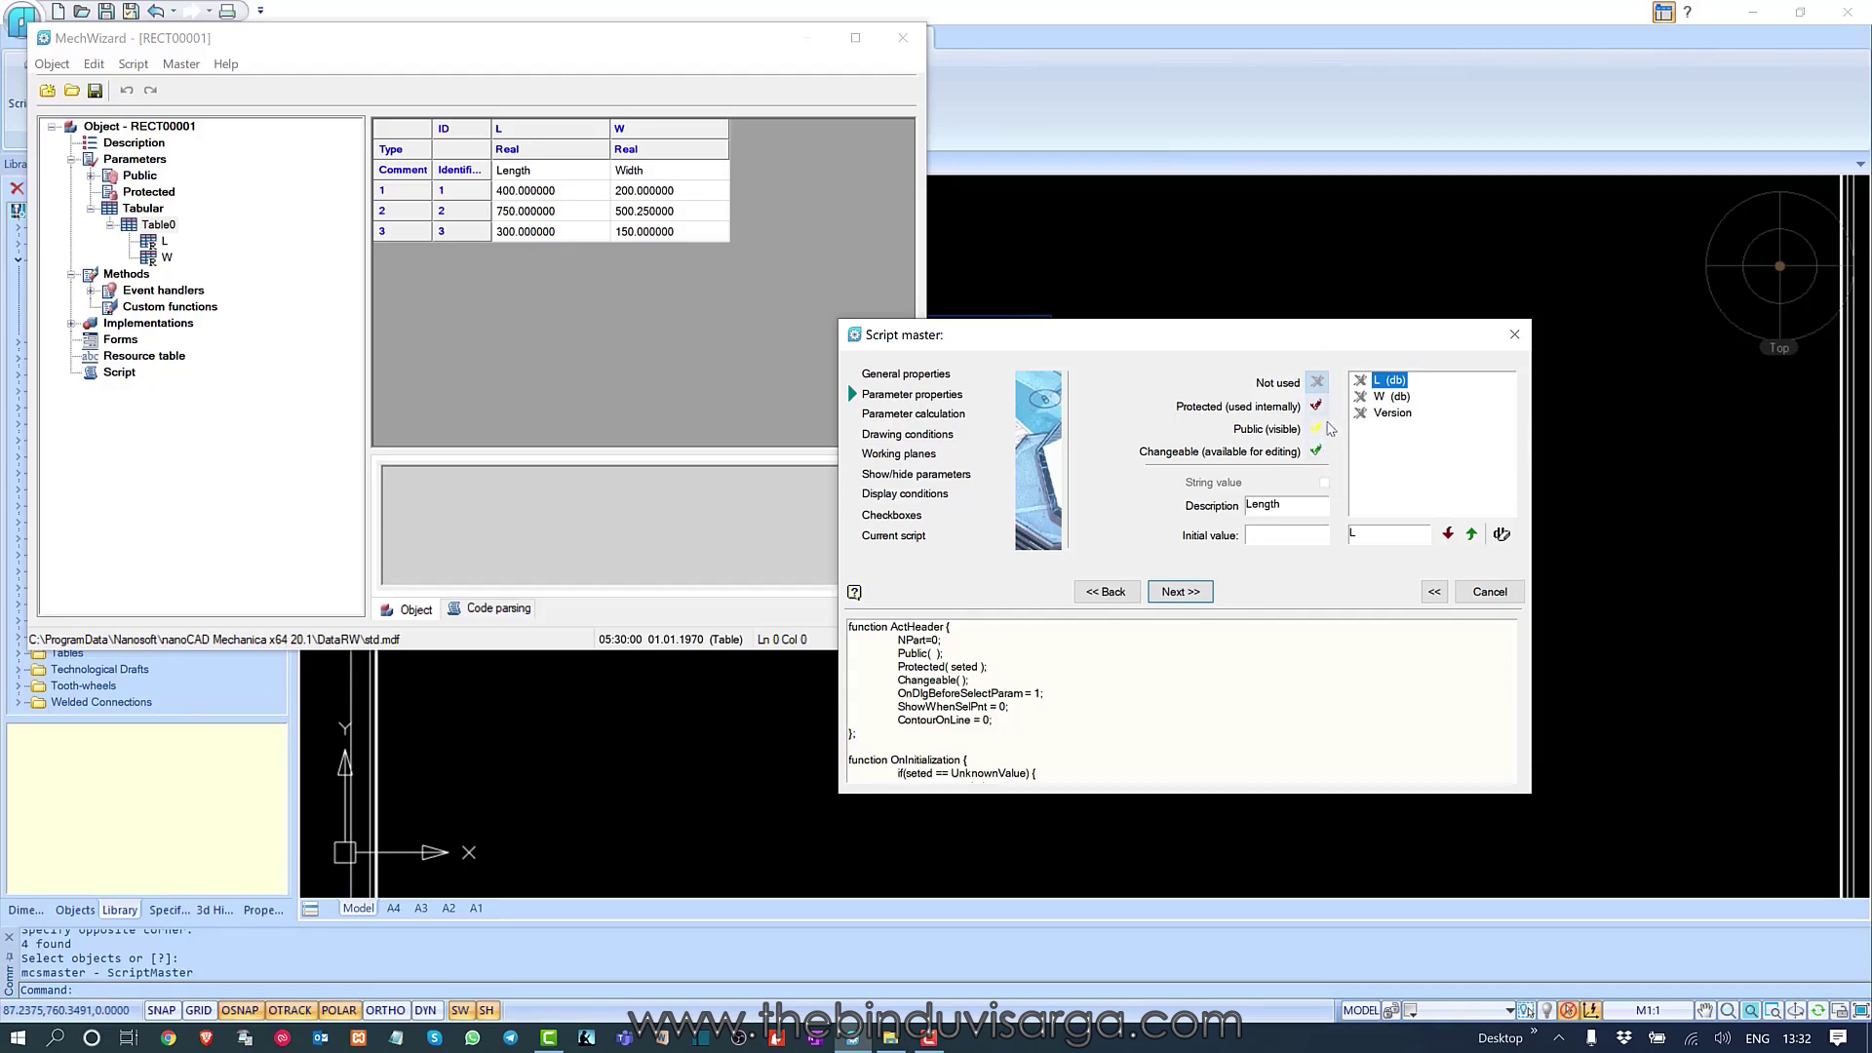
{"action": "left_click", "coordinate": [1317, 452]}
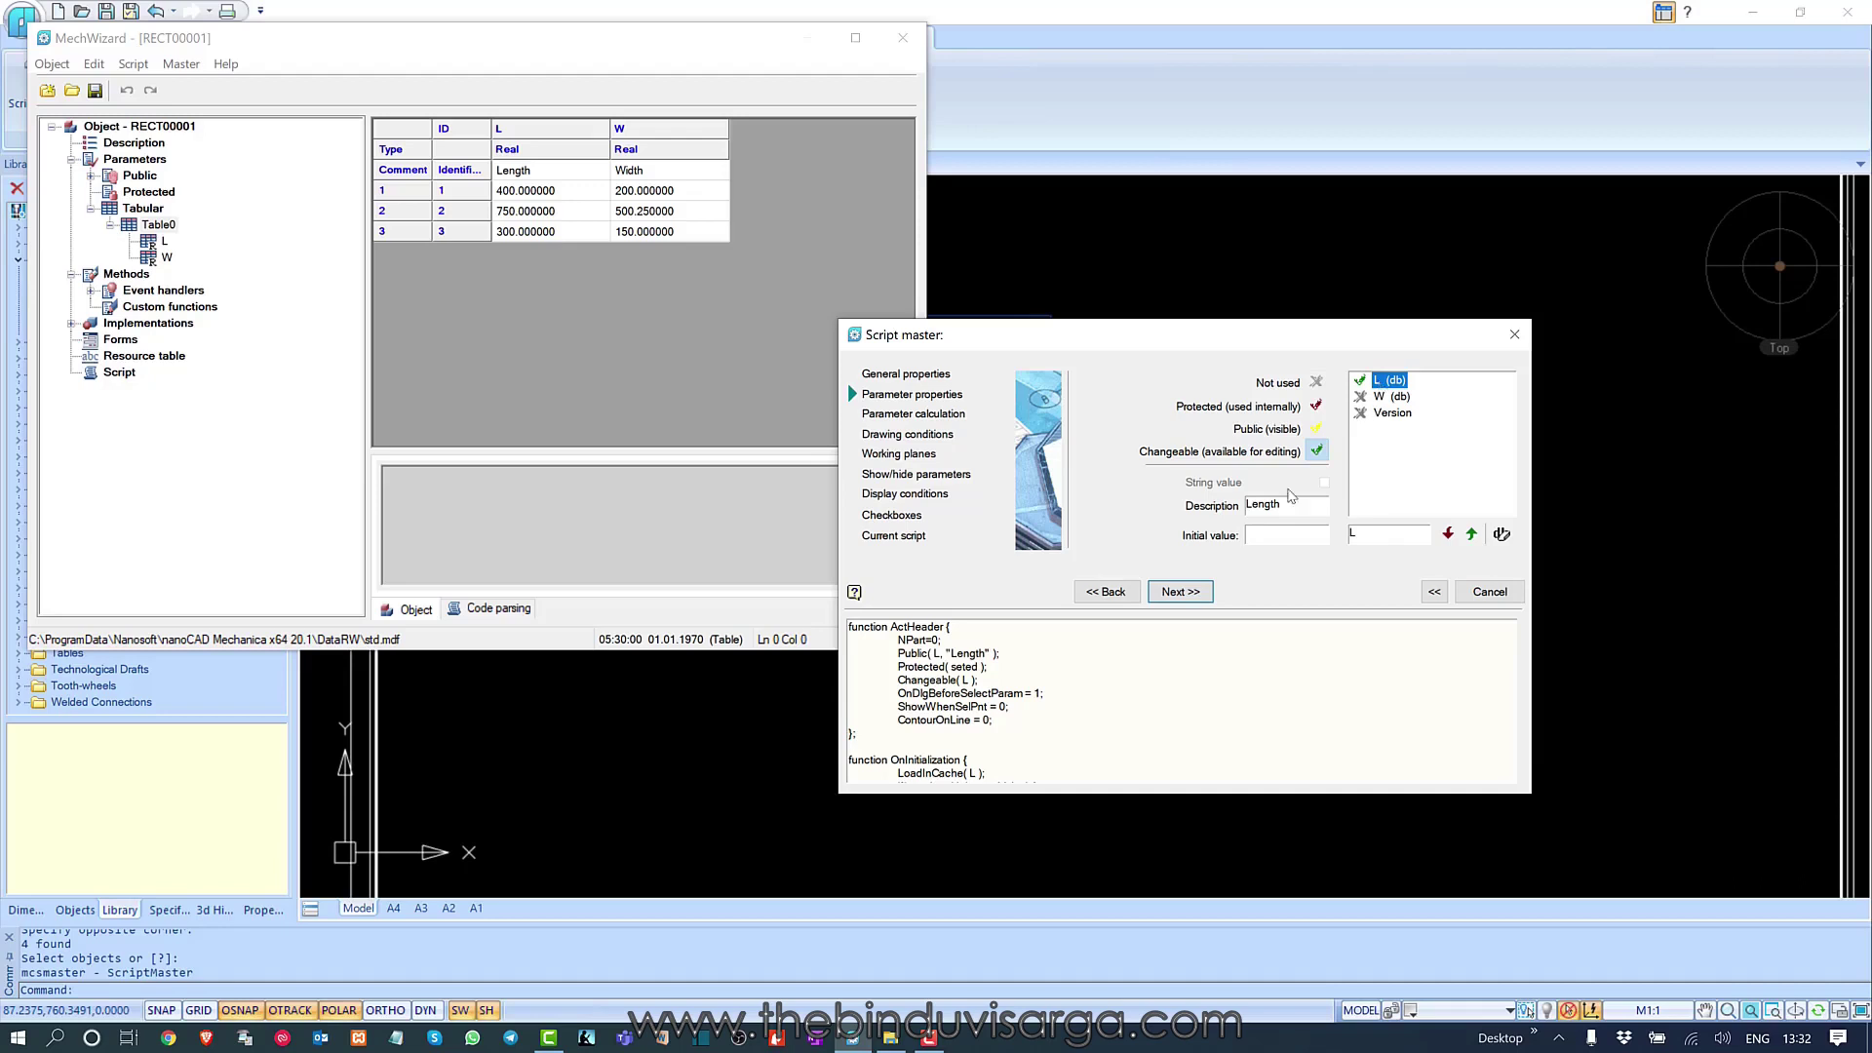
{"action": "left_click", "coordinate": [1277, 534]}
{"action": "type", "text": "400"}
- Make the W parameter changeable and set its initial value to 200
{"action": "left_click", "coordinate": [1395, 398]}
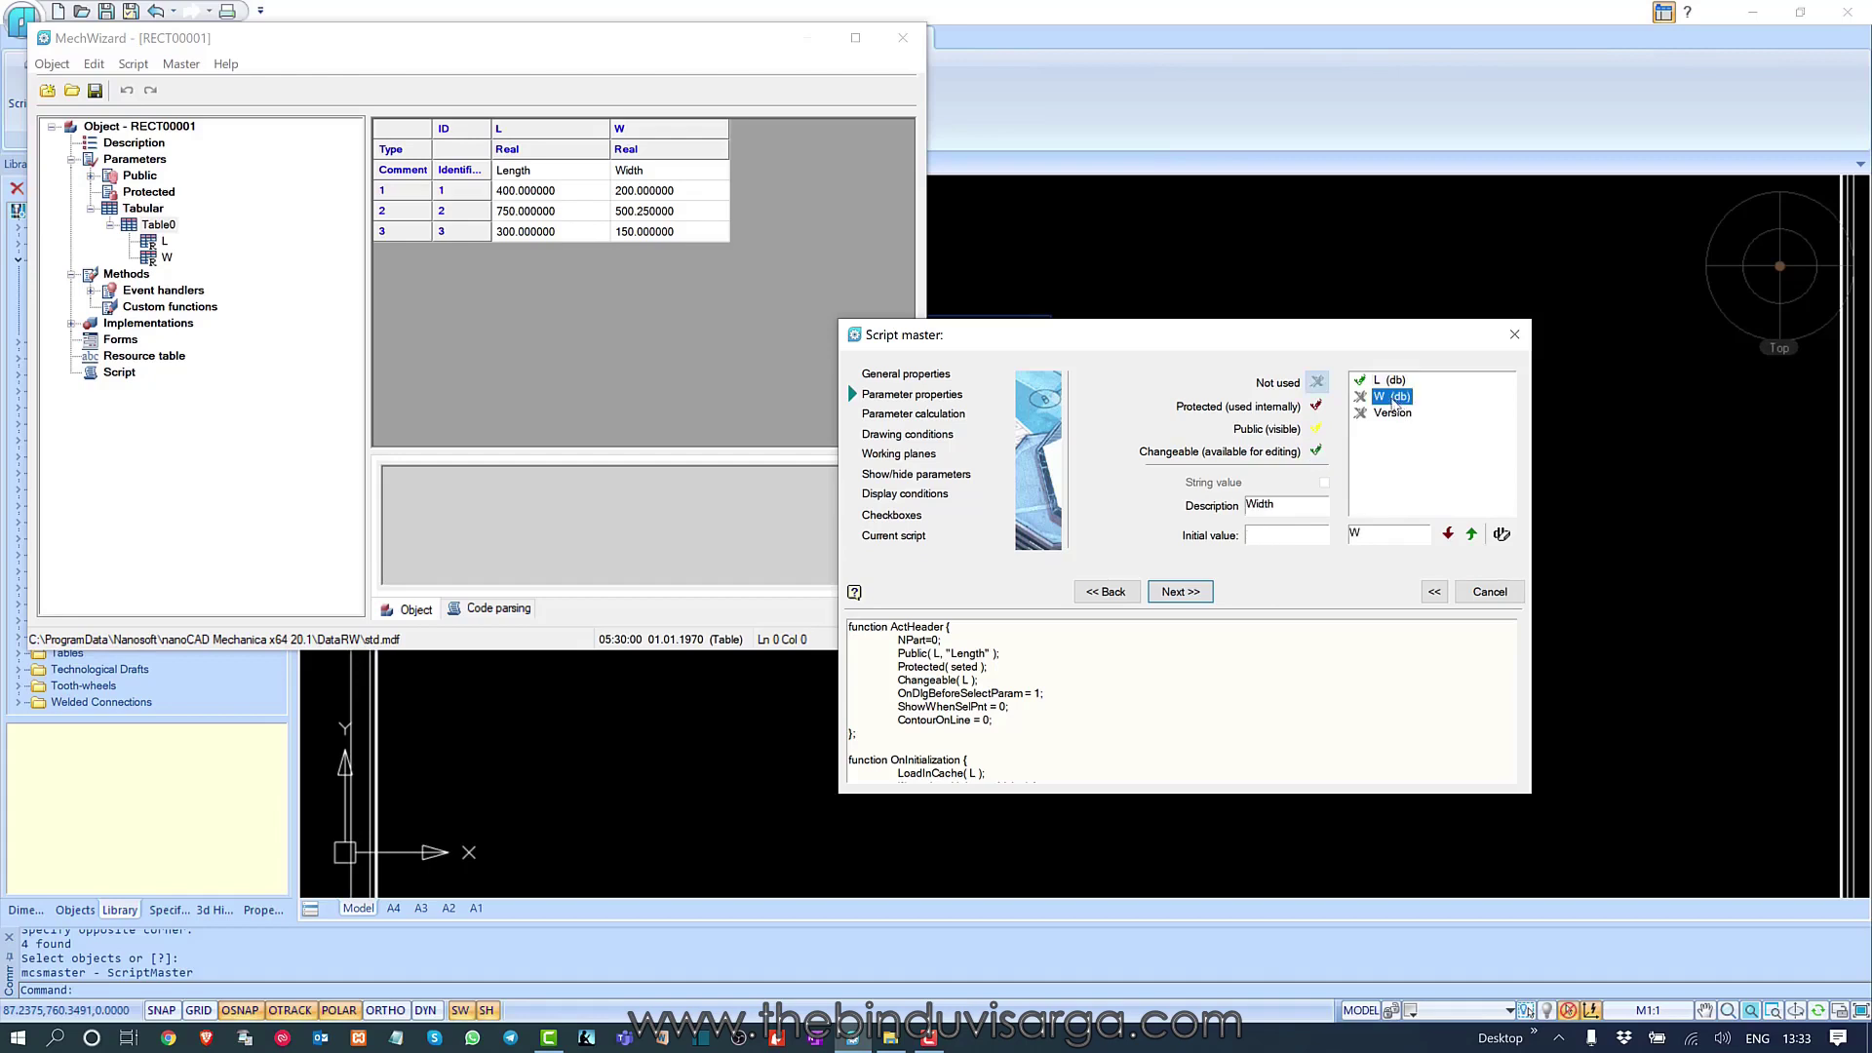
{"action": "left_click", "coordinate": [1289, 506]}
{"action": "left_click", "coordinate": [1317, 452]}
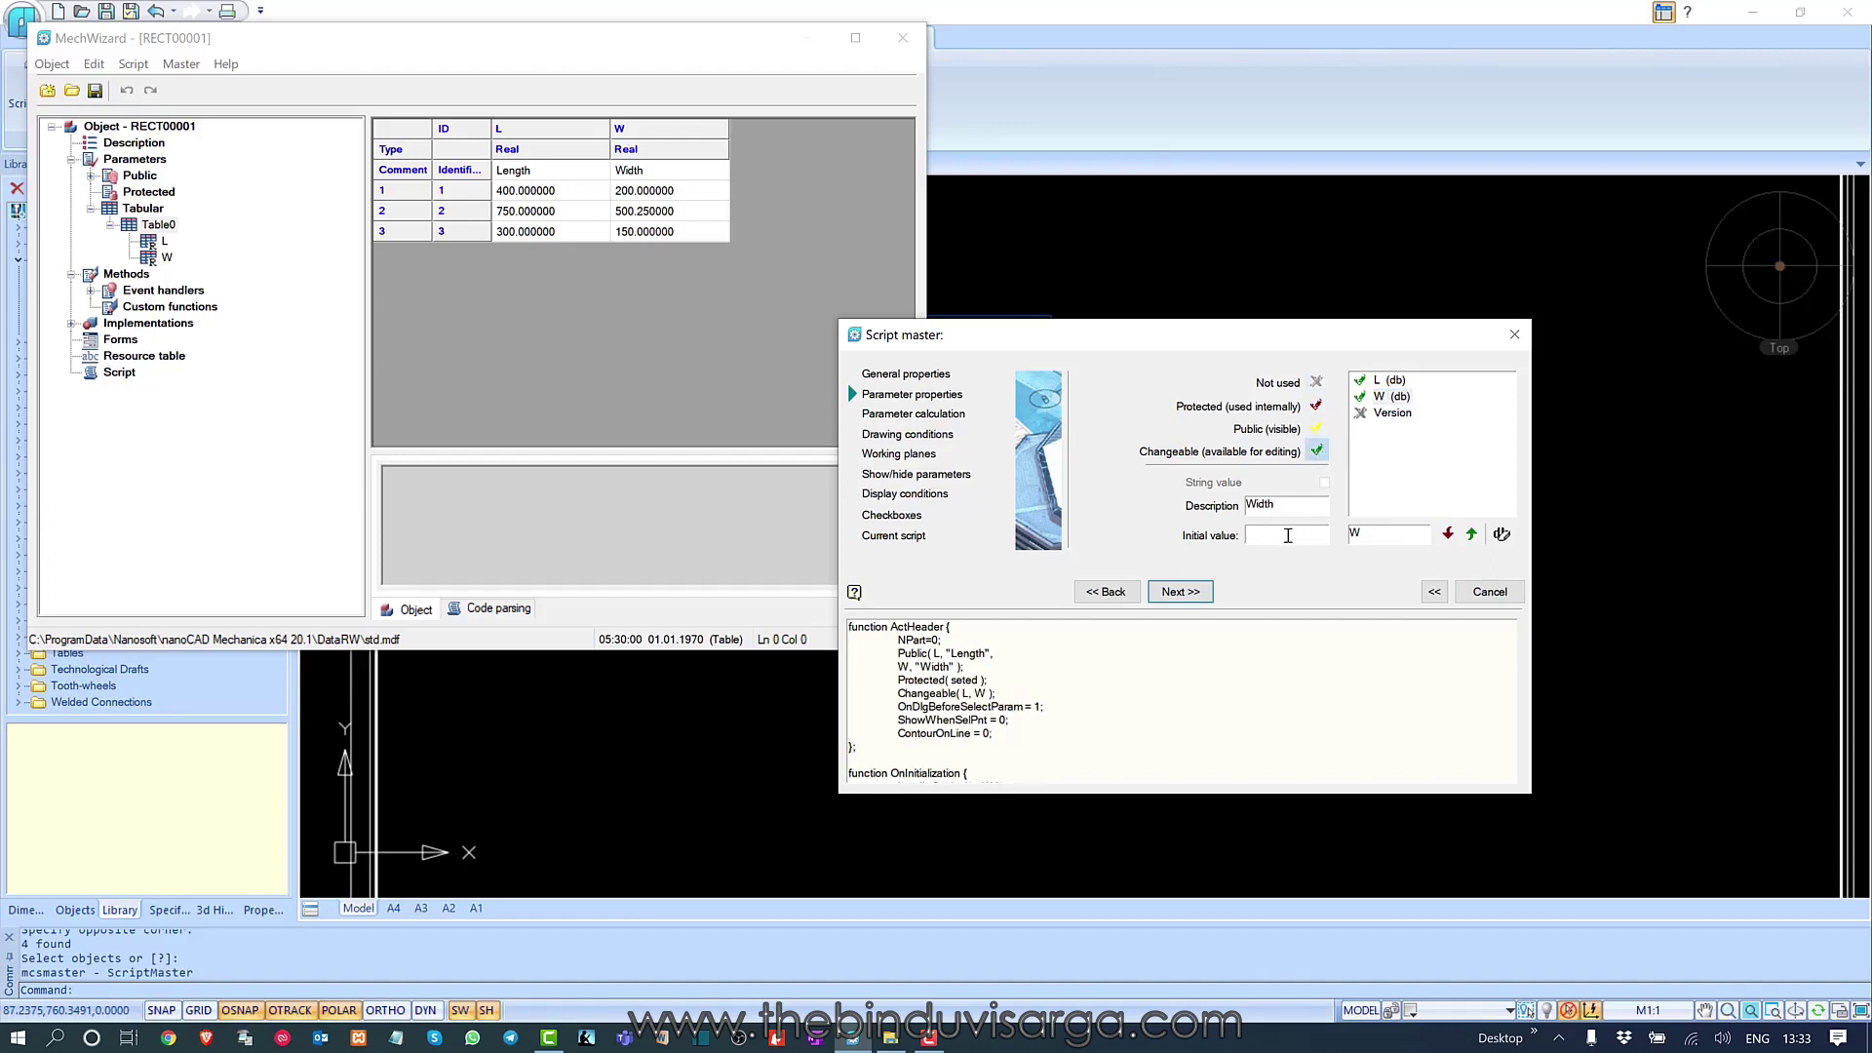
{"action": "left_click", "coordinate": [1384, 380]}
{"action": "left_click", "coordinate": [1392, 396]}
{"action": "left_click", "coordinate": [1288, 531]}
{"action": "type", "text": "200"}
{"action": "left_click", "coordinate": [1288, 508]}
- Set the Version parameter as Not used and recheck the L and W properties
{"action": "left_click", "coordinate": [1394, 413]}
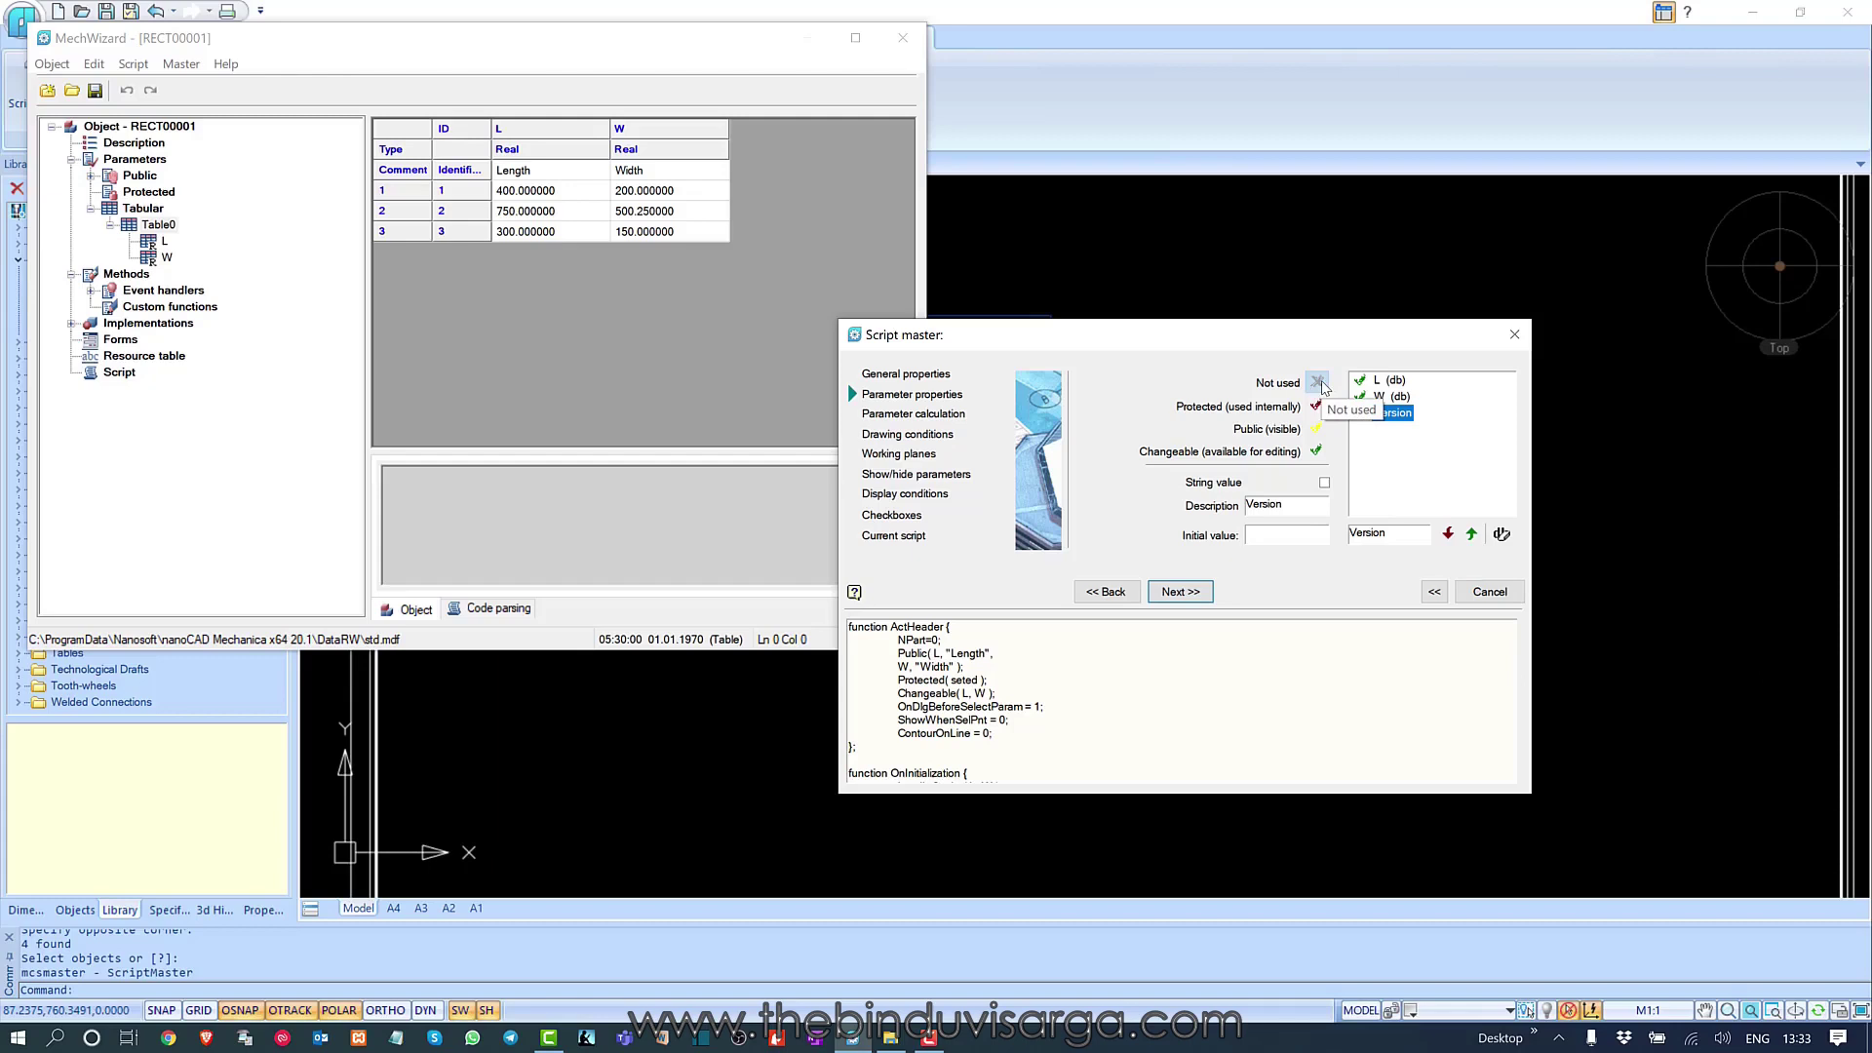
{"action": "left_click", "coordinate": [1319, 383]}
{"action": "left_click", "coordinate": [1392, 381]}
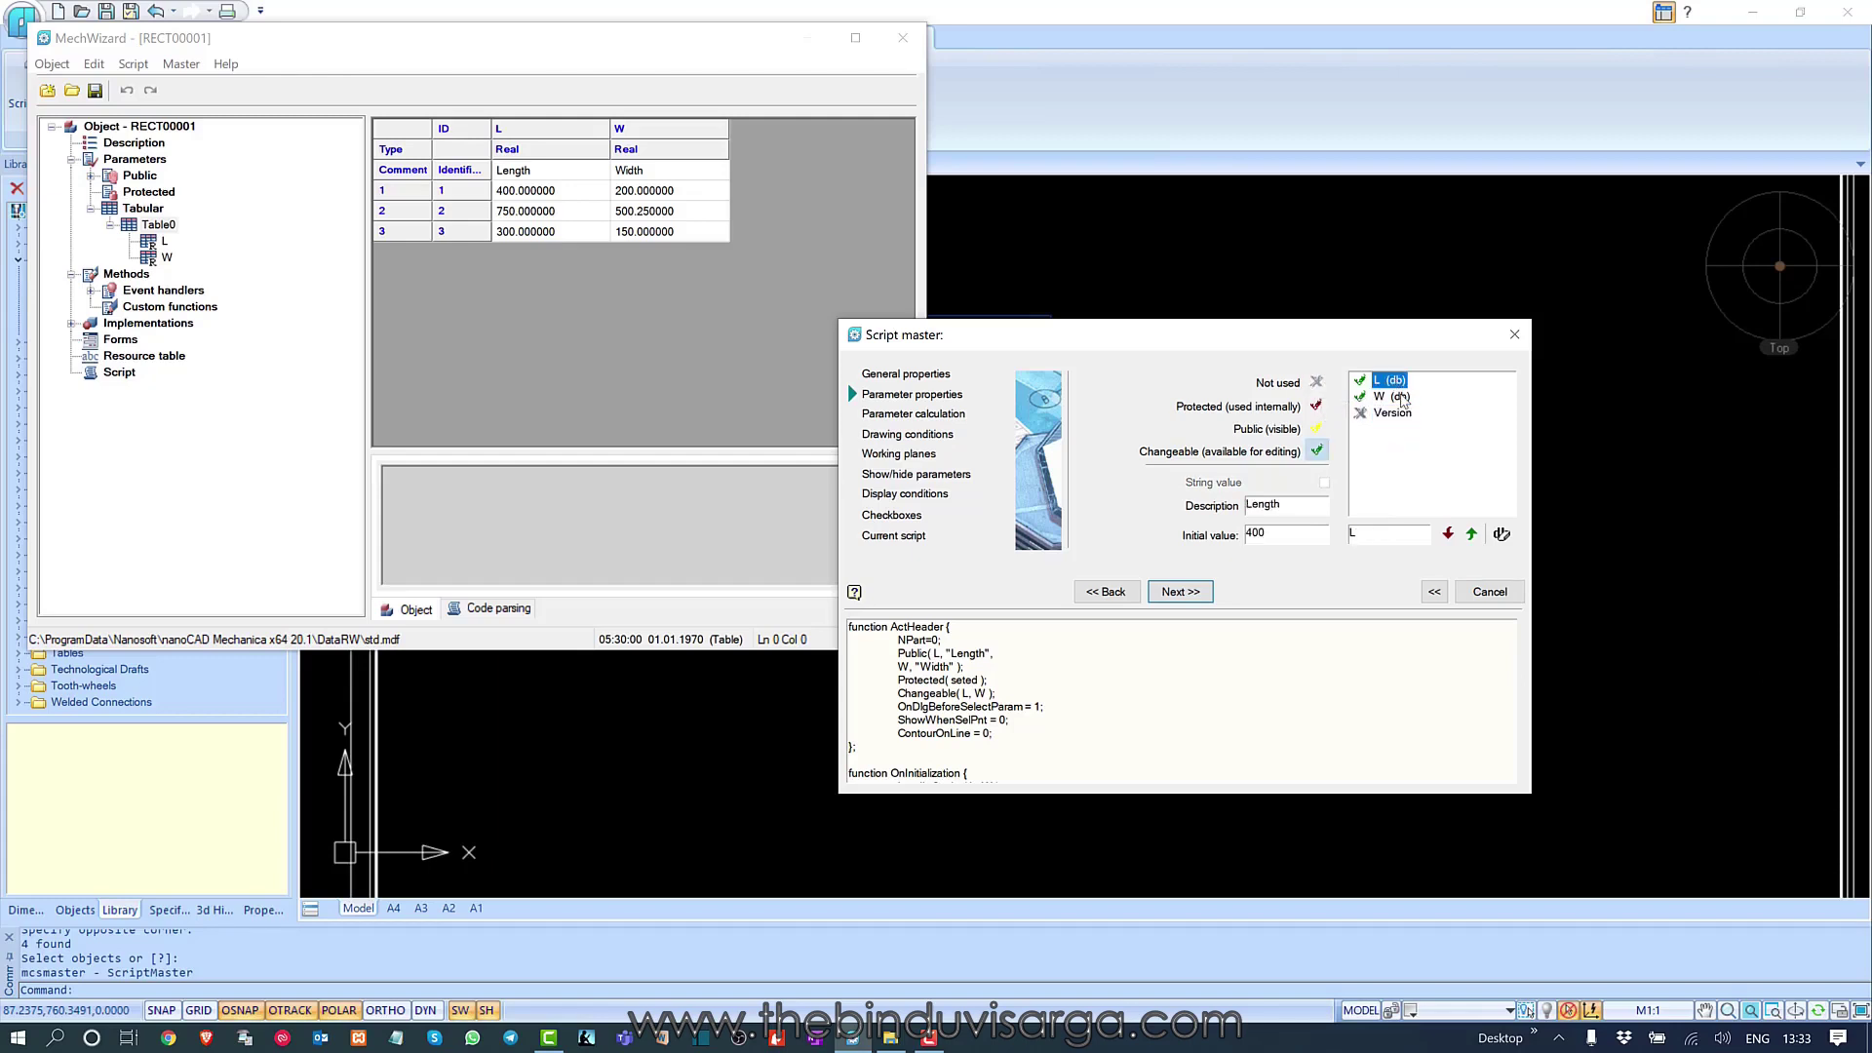
{"action": "left_click", "coordinate": [1401, 397]}
- Advance through the wizard pages from parameter calculation to display conditions, leaving the drawing conditions and working planes empty
{"action": "left_click", "coordinate": [1180, 591]}
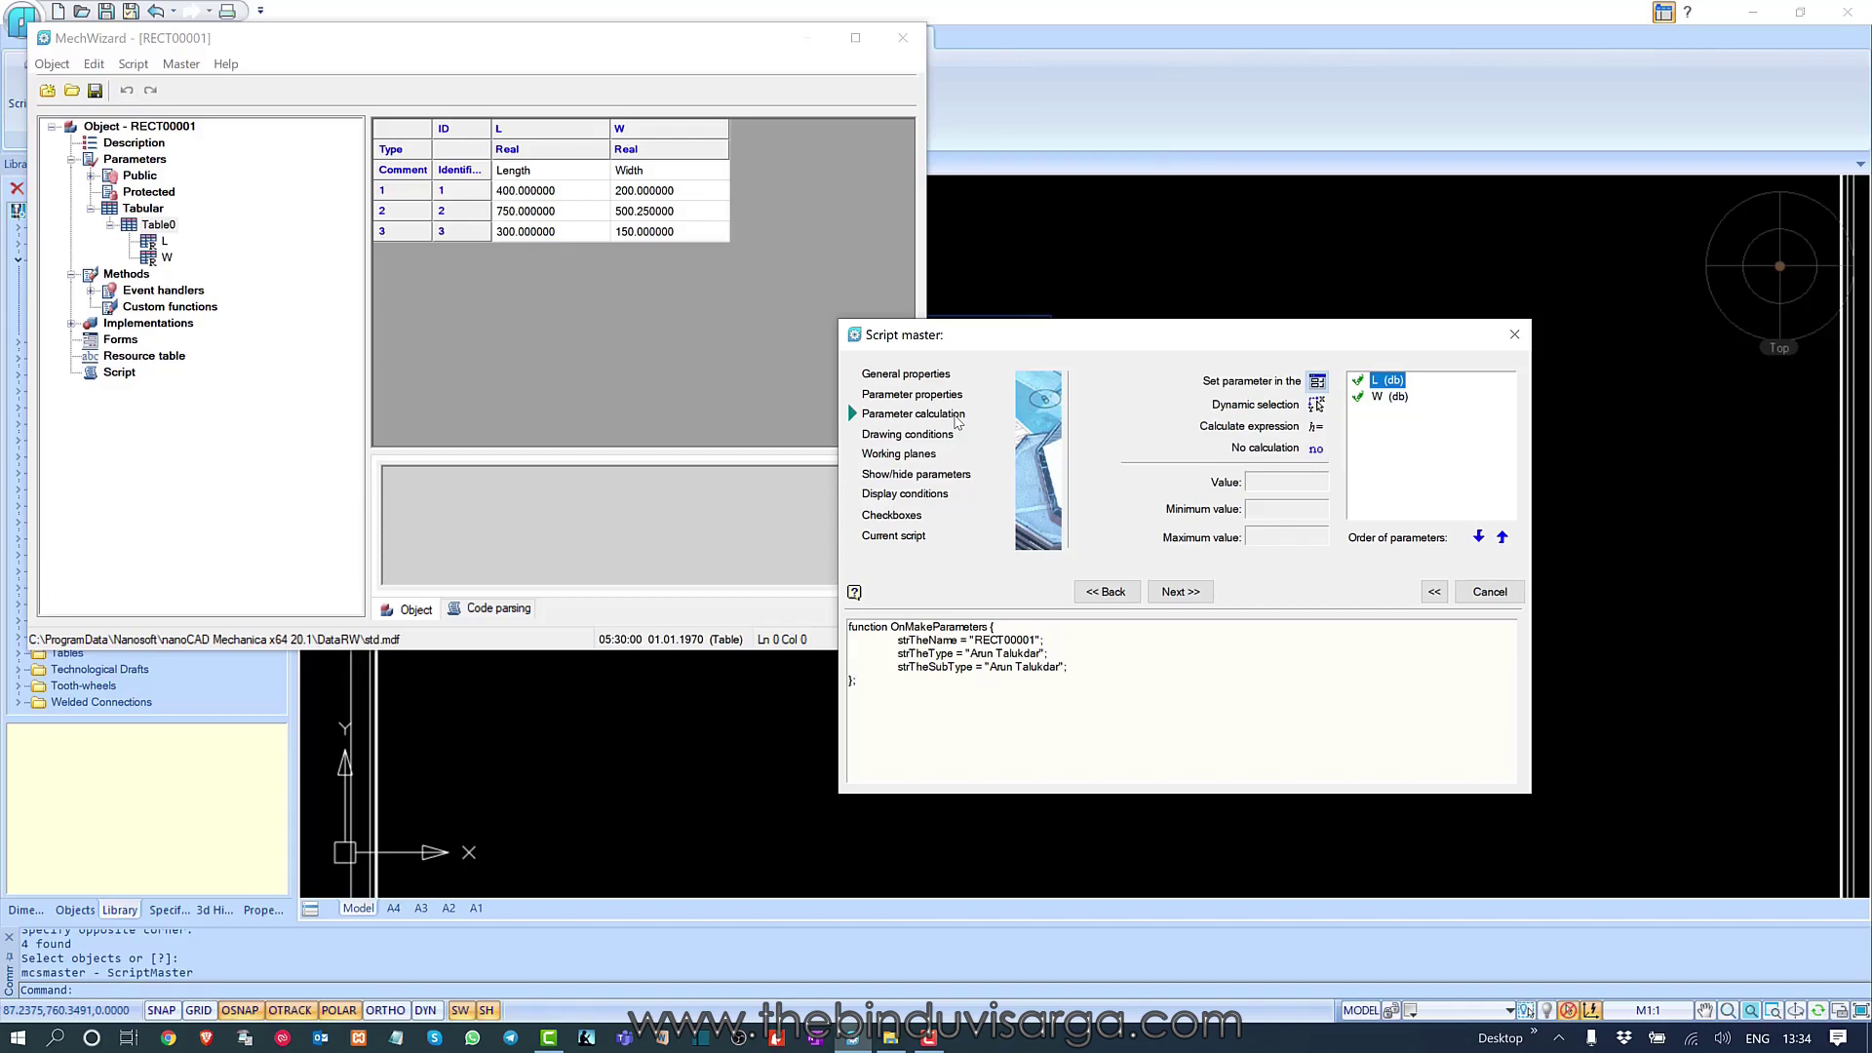
{"action": "left_click", "coordinate": [1184, 592]}
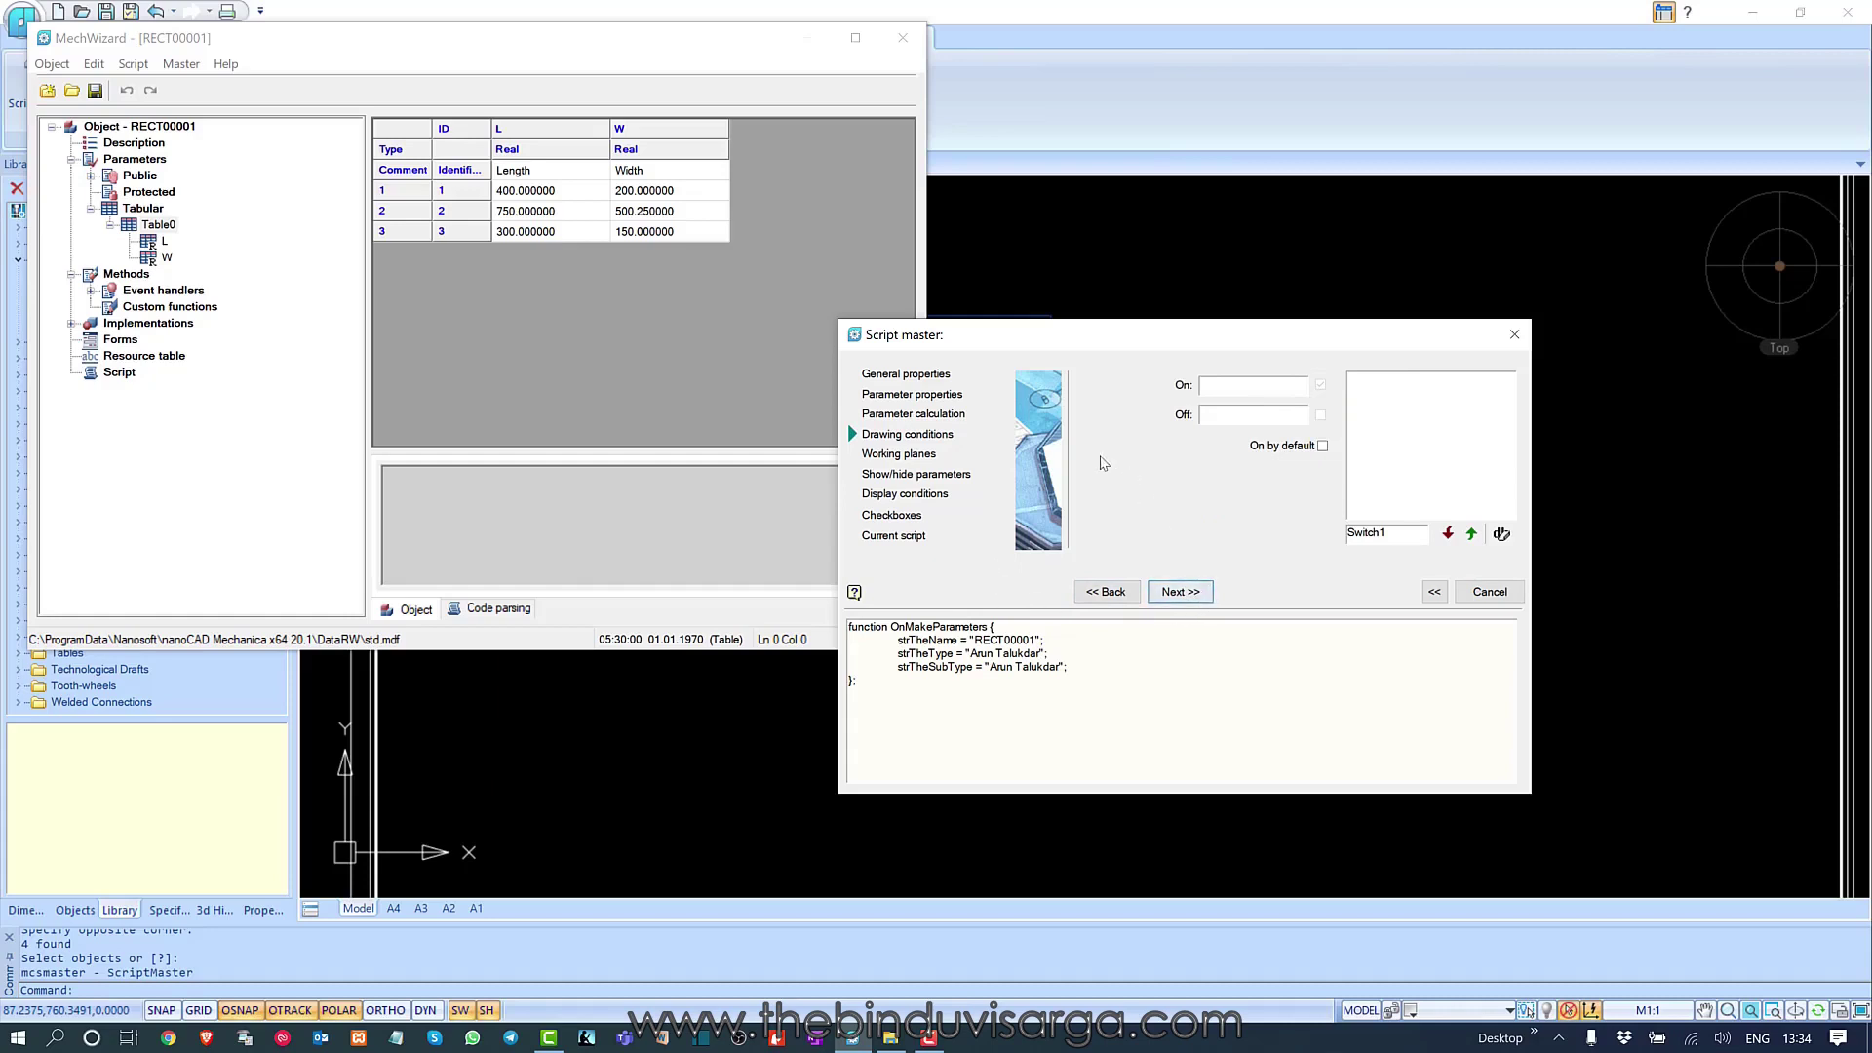
{"action": "left_click", "coordinate": [1274, 386]}
{"action": "left_click", "coordinate": [1182, 593]}
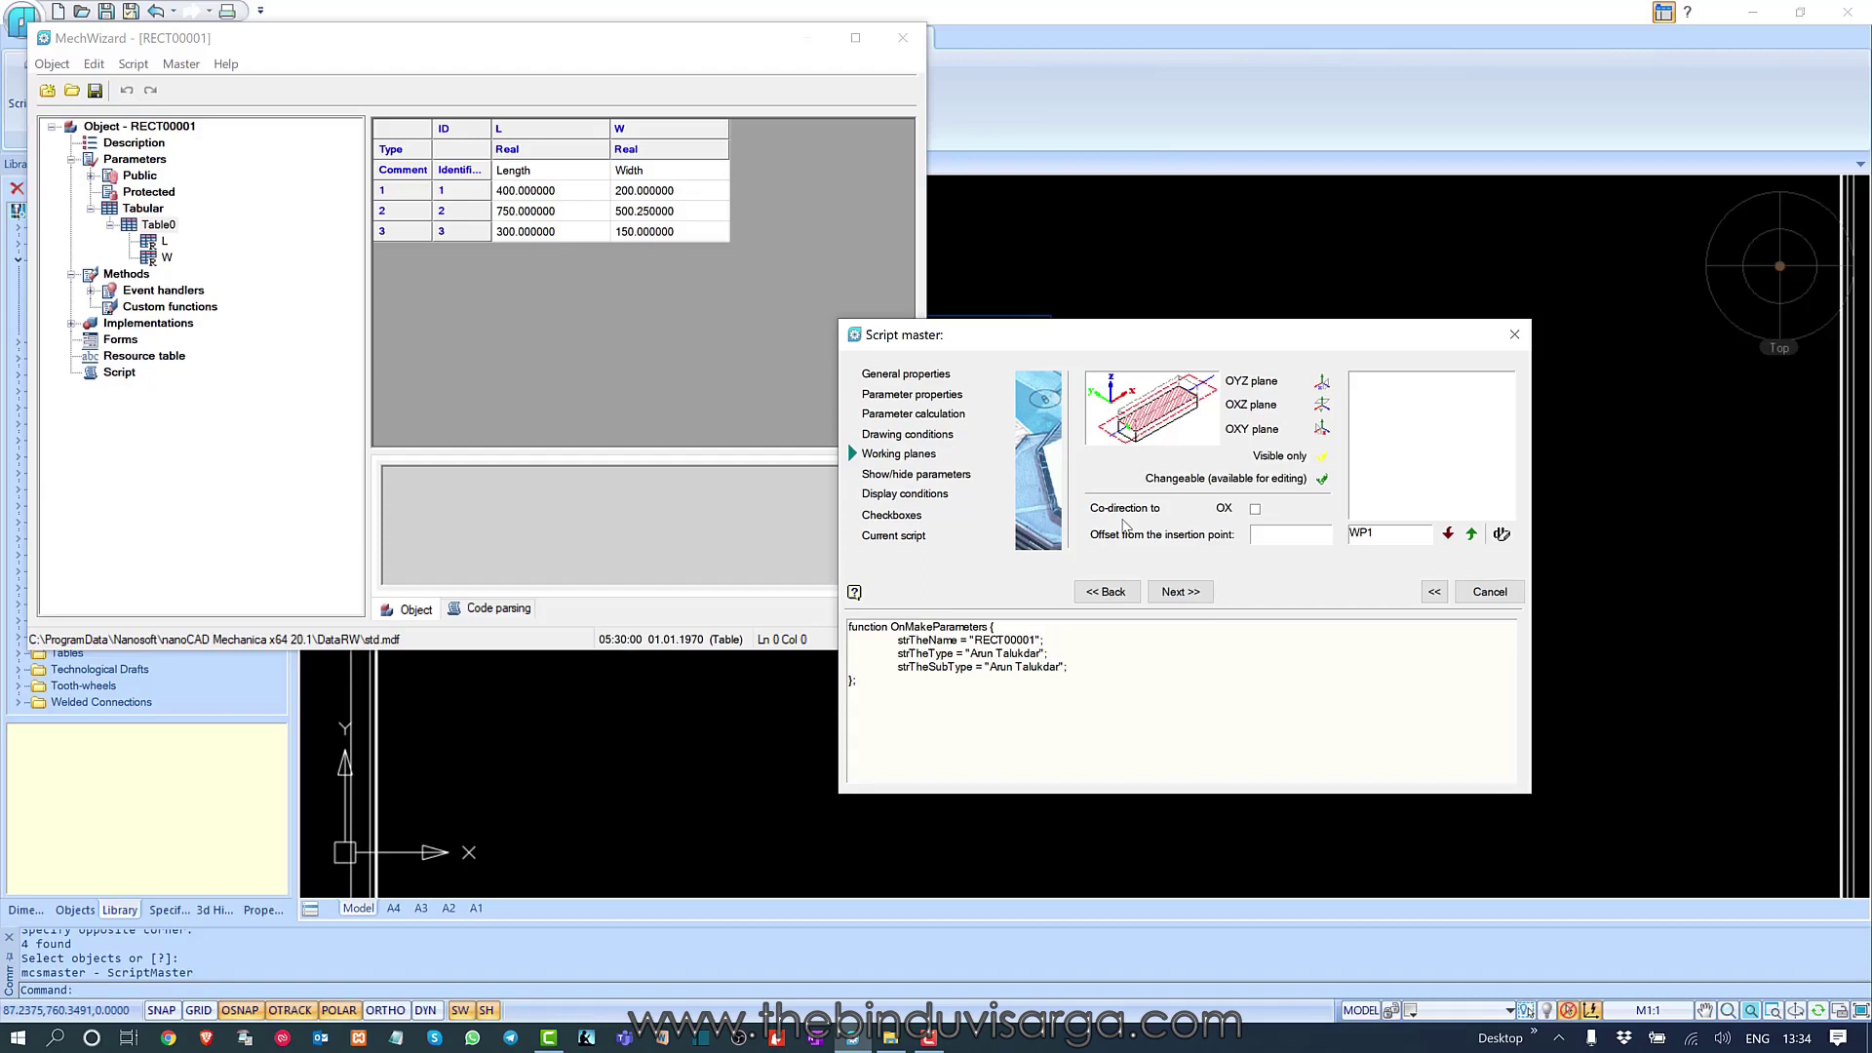
{"action": "left_click", "coordinate": [1169, 597]}
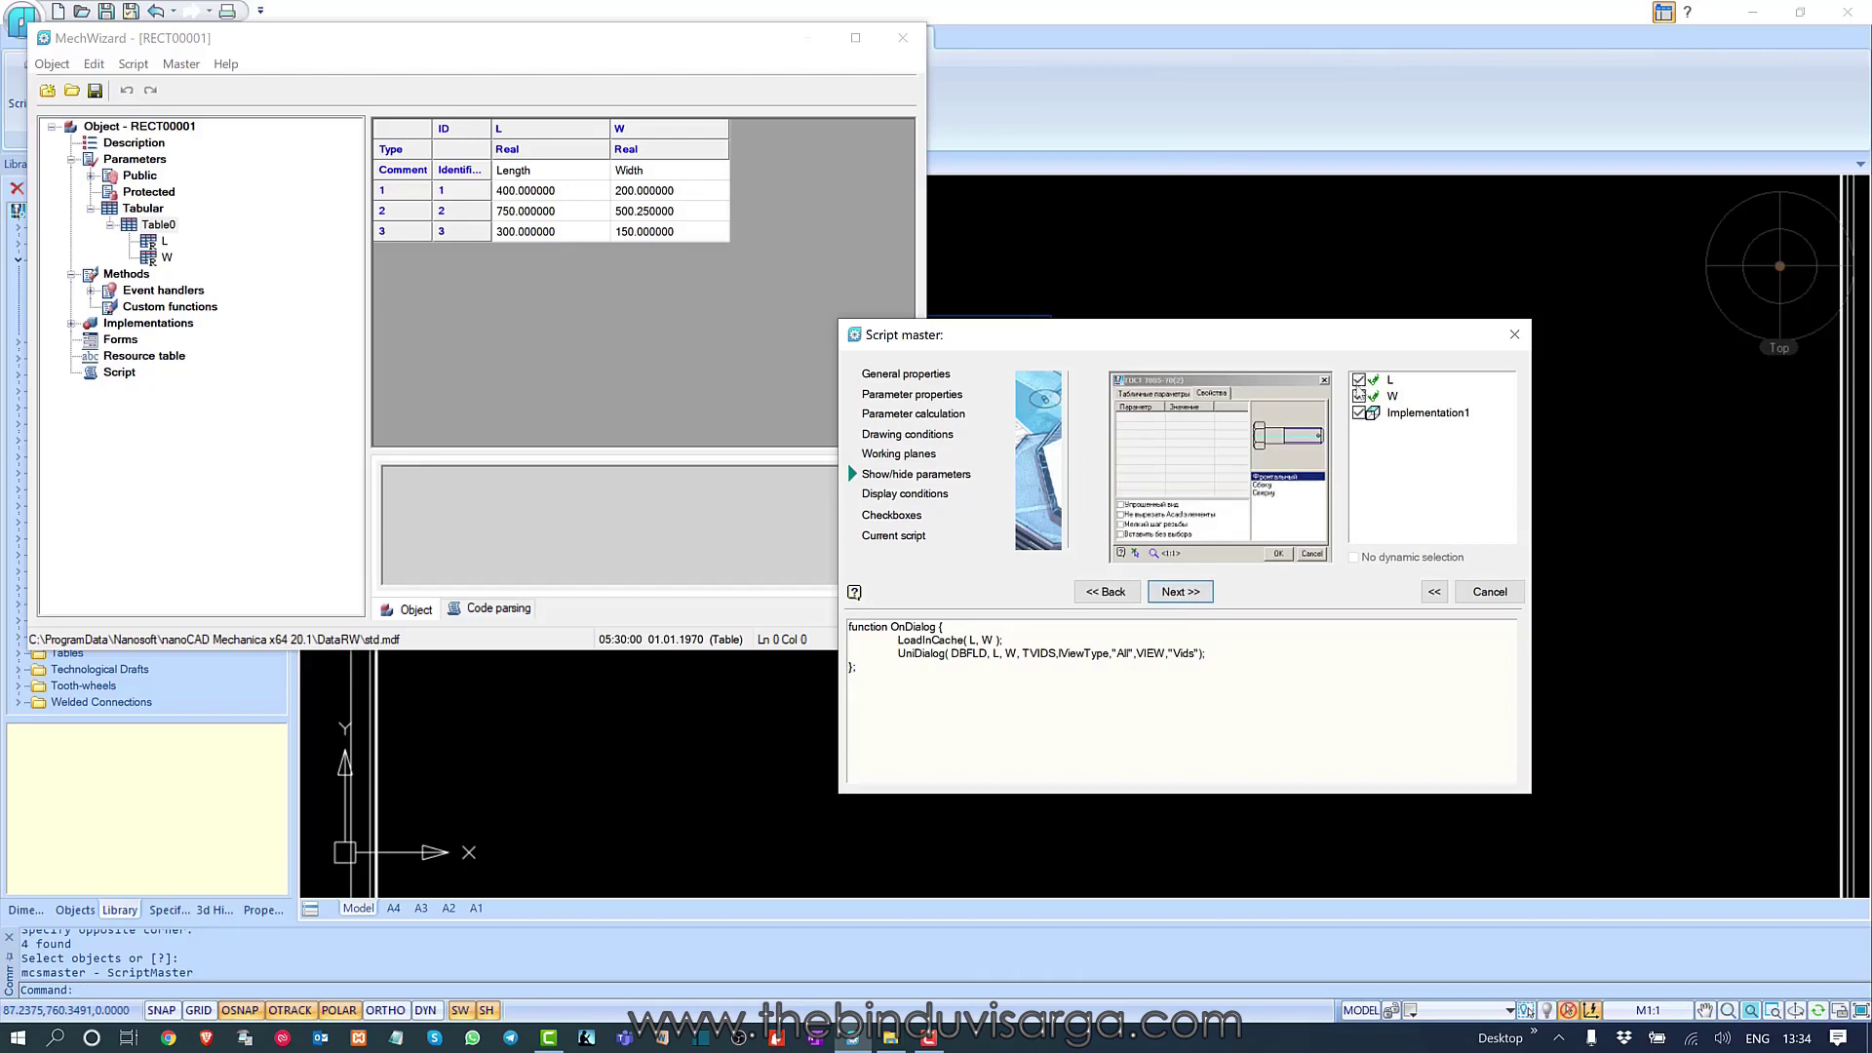
{"action": "left_click", "coordinate": [1359, 414]}
{"action": "left_click", "coordinate": [1359, 413]}
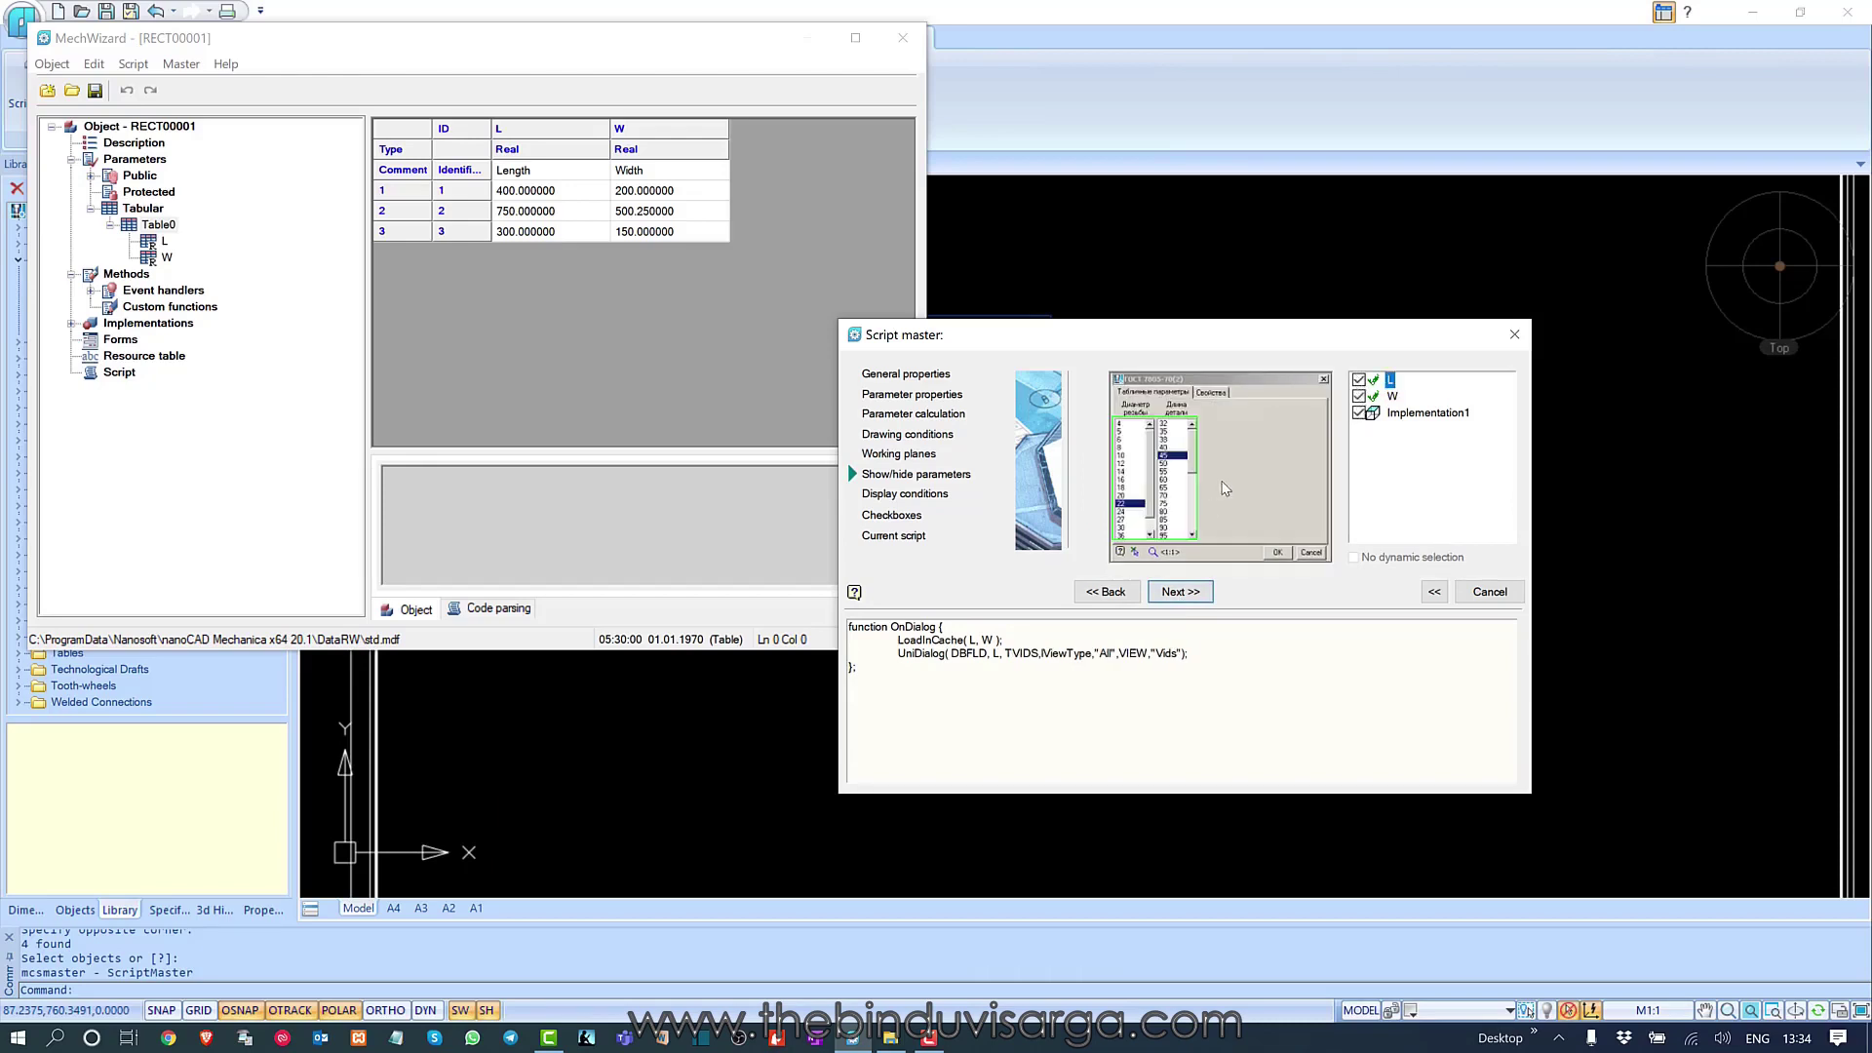
{"action": "left_click", "coordinate": [1181, 594]}
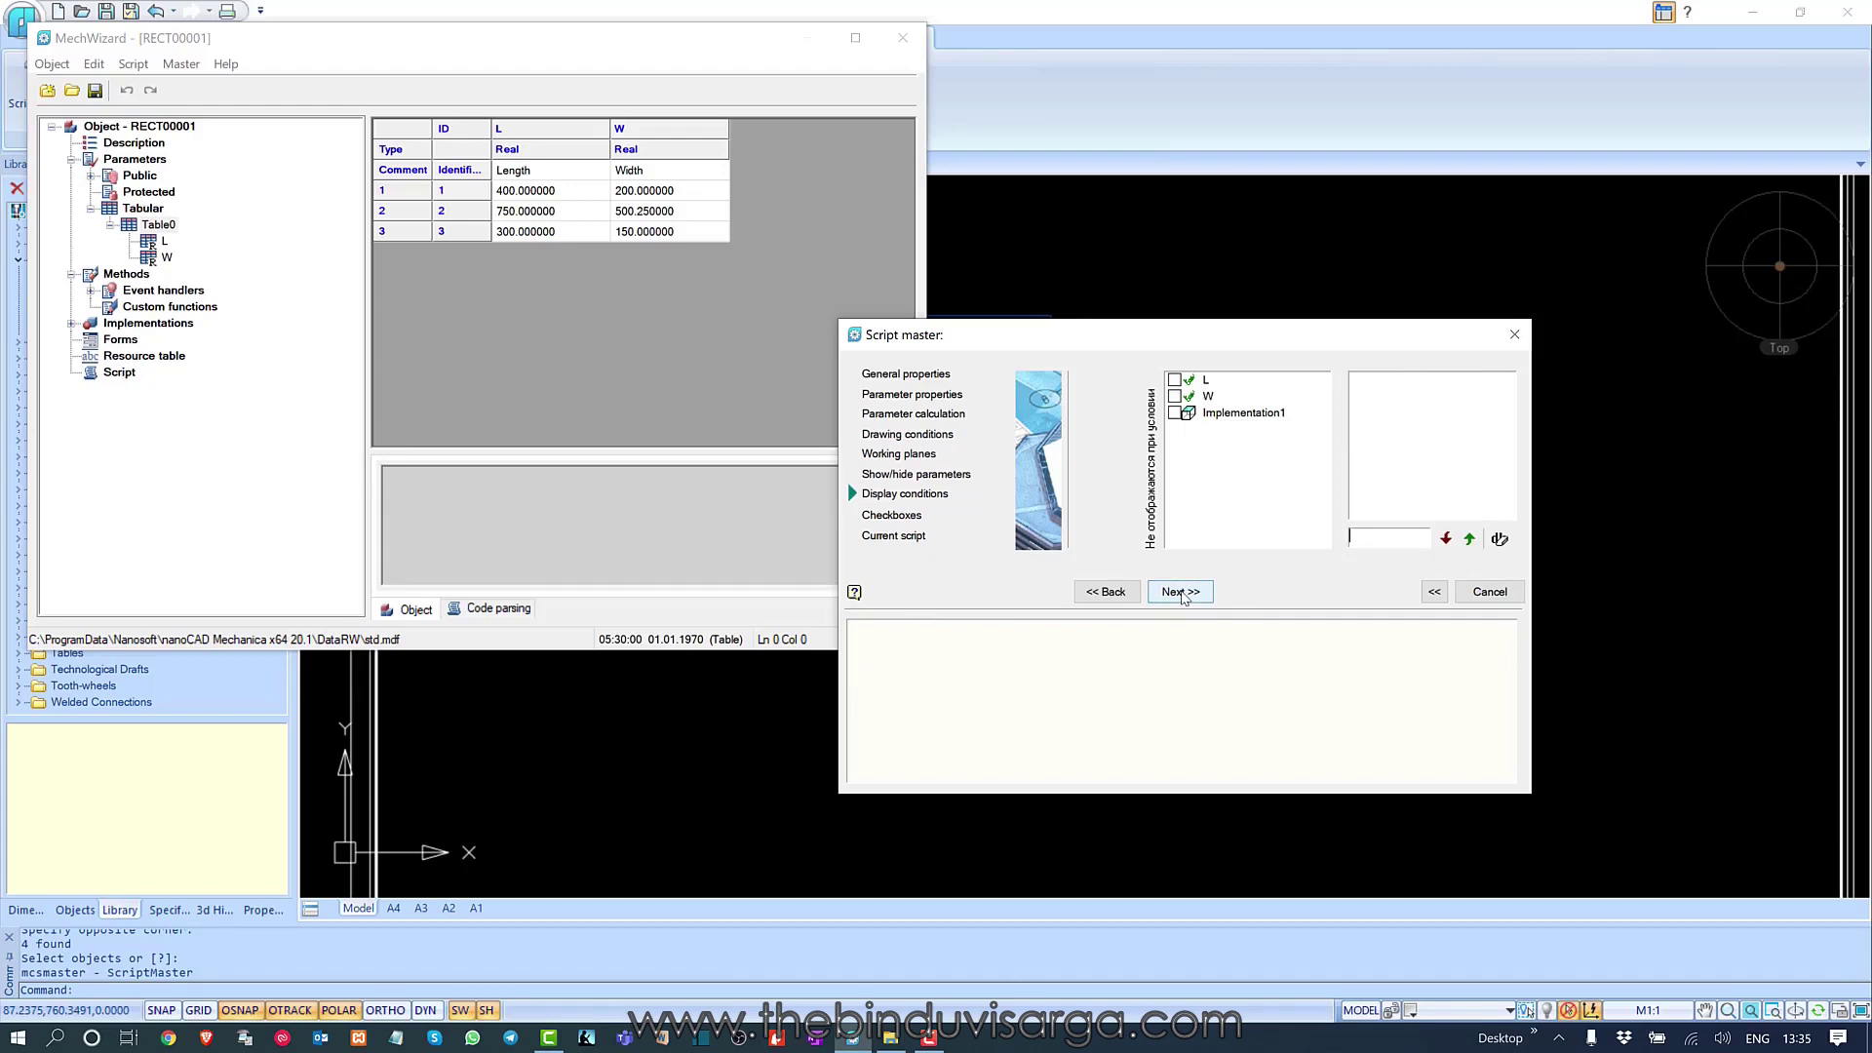
{"action": "left_click", "coordinate": [1175, 380]}
- Enable showing the object while inserting and regenerating its suppression contour after inserting, and generate the script
{"action": "left_click", "coordinate": [1181, 591]}
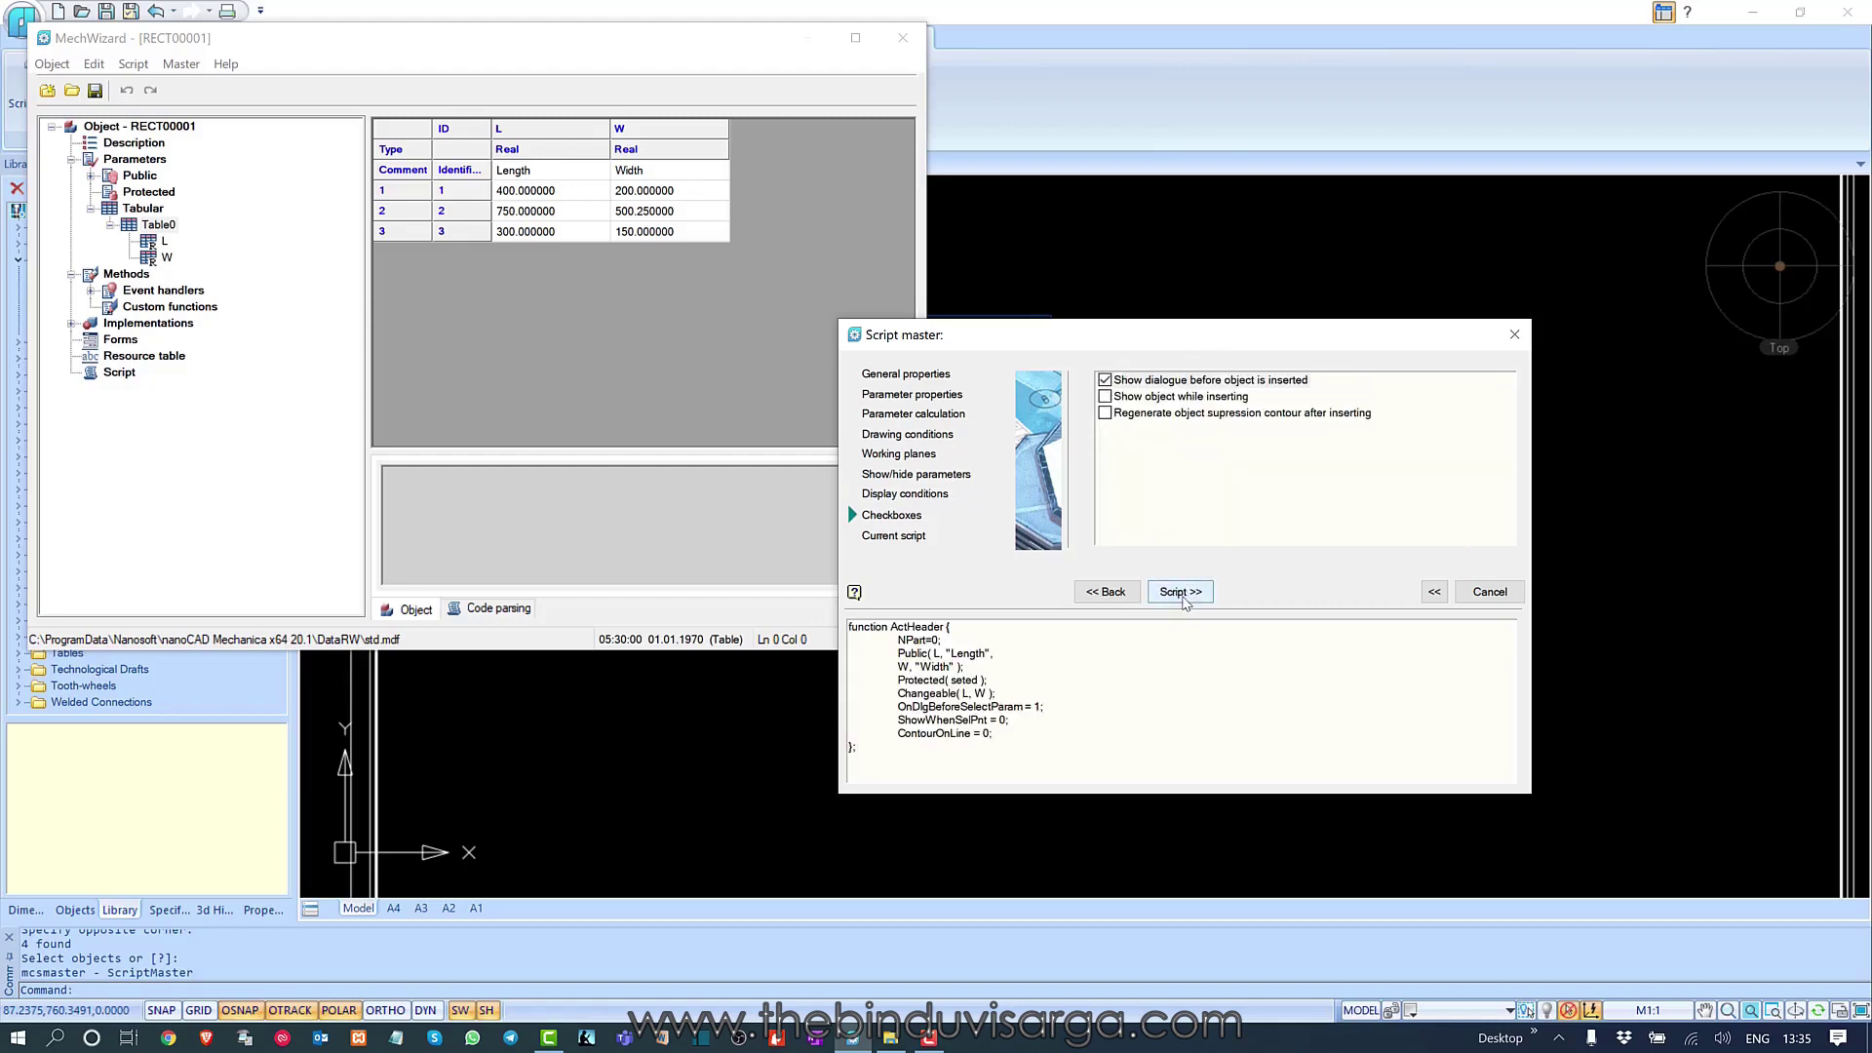
{"action": "left_click", "coordinate": [1105, 396]}
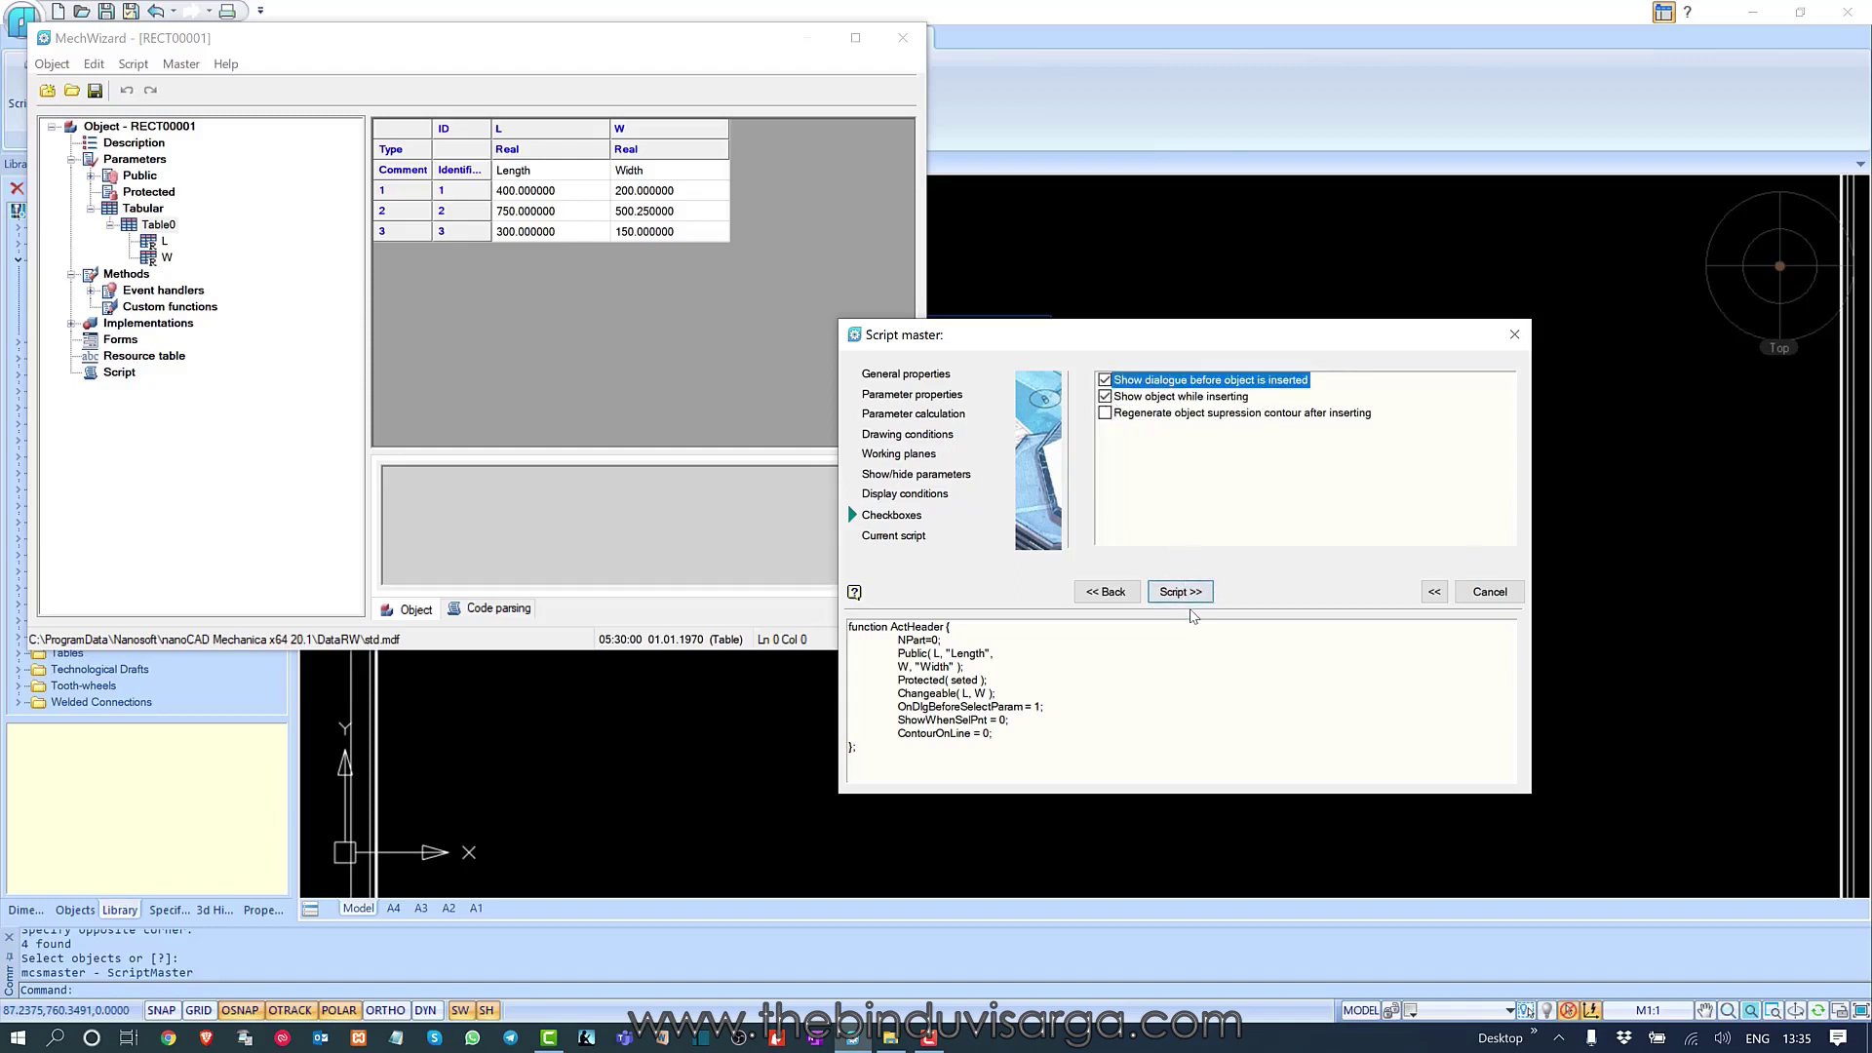
{"action": "left_click", "coordinate": [1105, 413]}
{"action": "left_click", "coordinate": [1196, 592]}
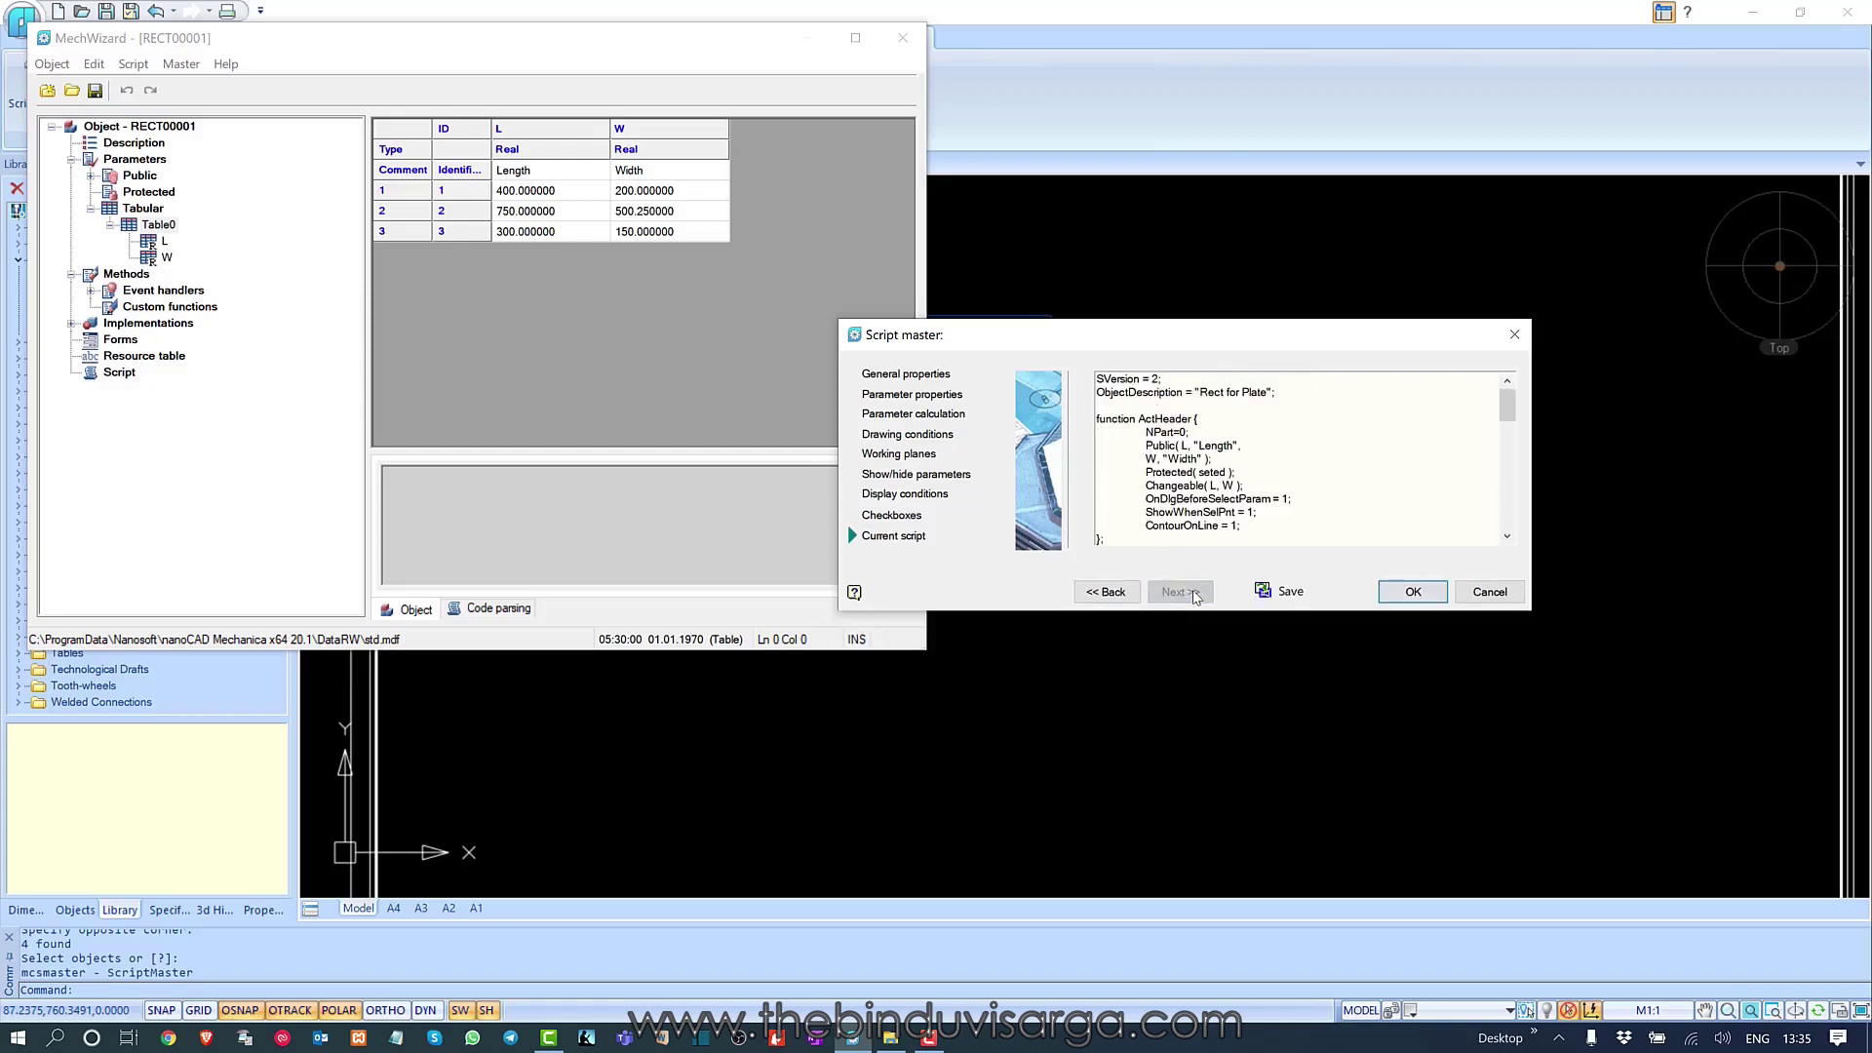
- Save the generated script over the previous one, and close MechWizard with the RECT00001 object saved
{"action": "left_click", "coordinate": [1290, 591]}
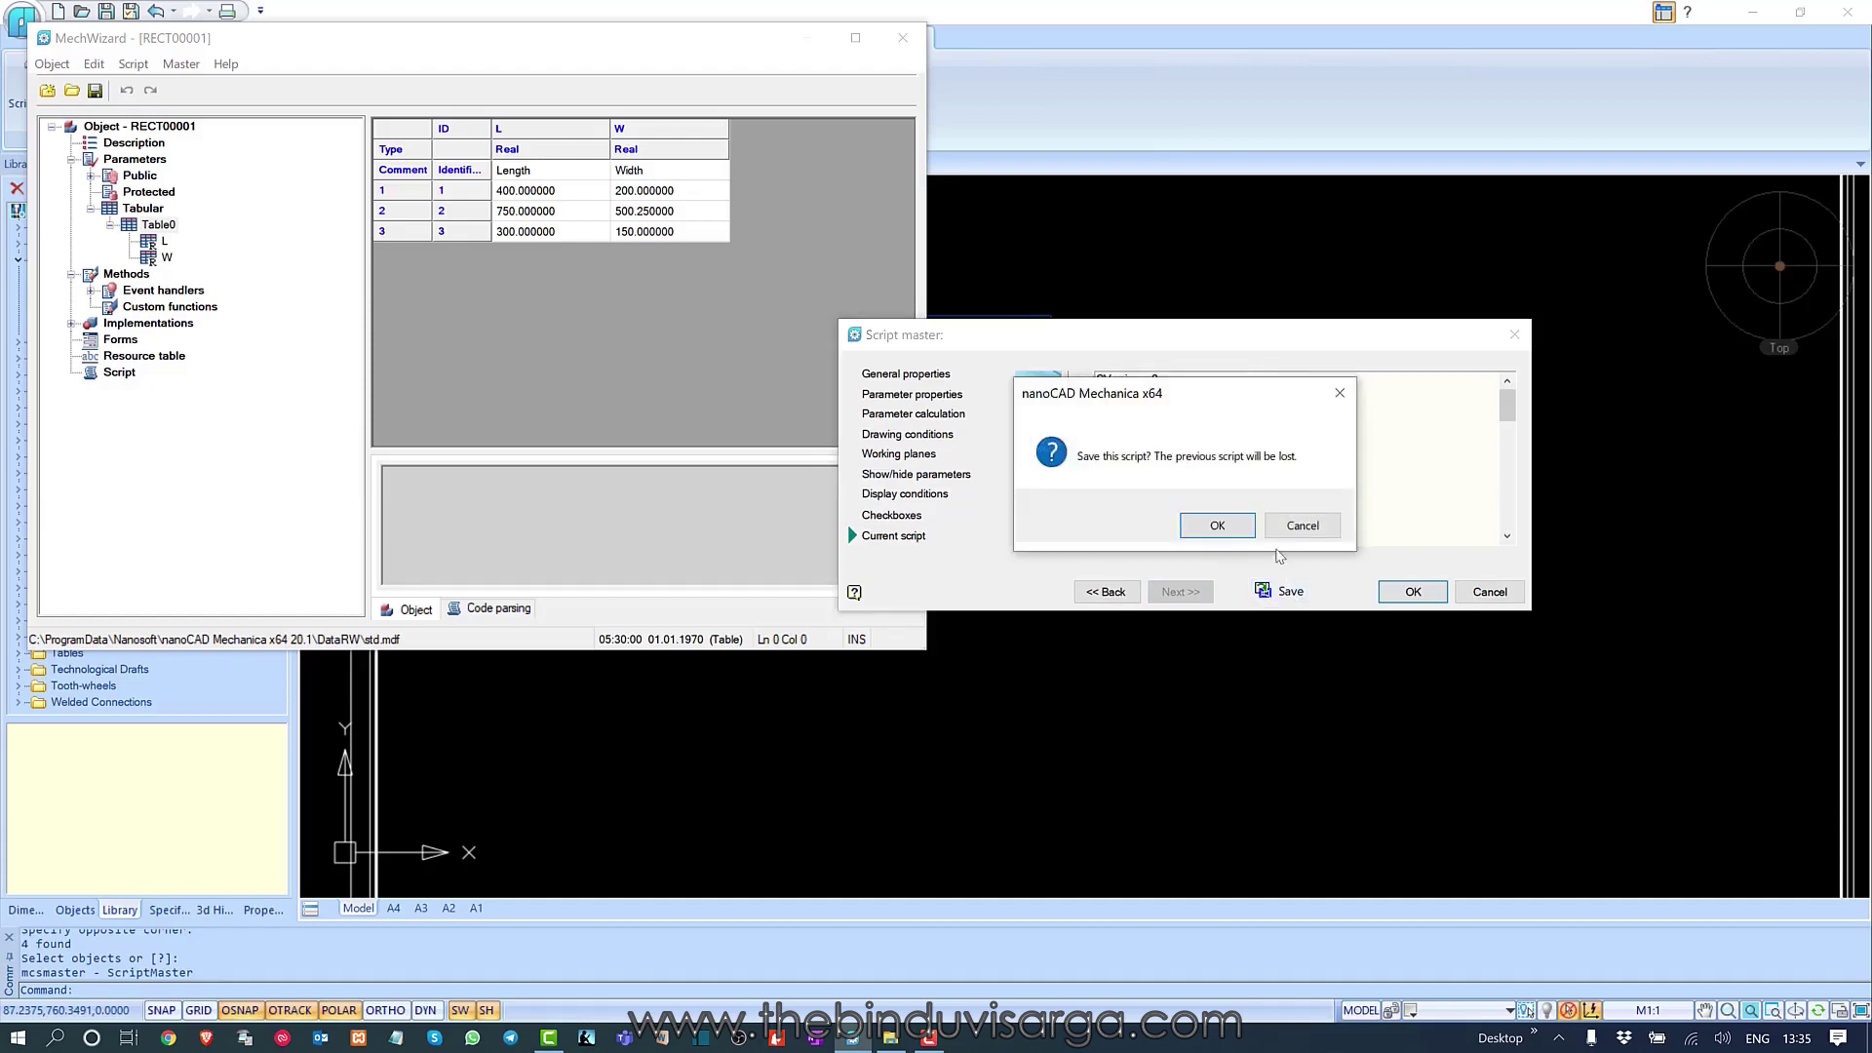
{"action": "left_click", "coordinate": [1219, 526]}
{"action": "left_click", "coordinate": [1425, 590]}
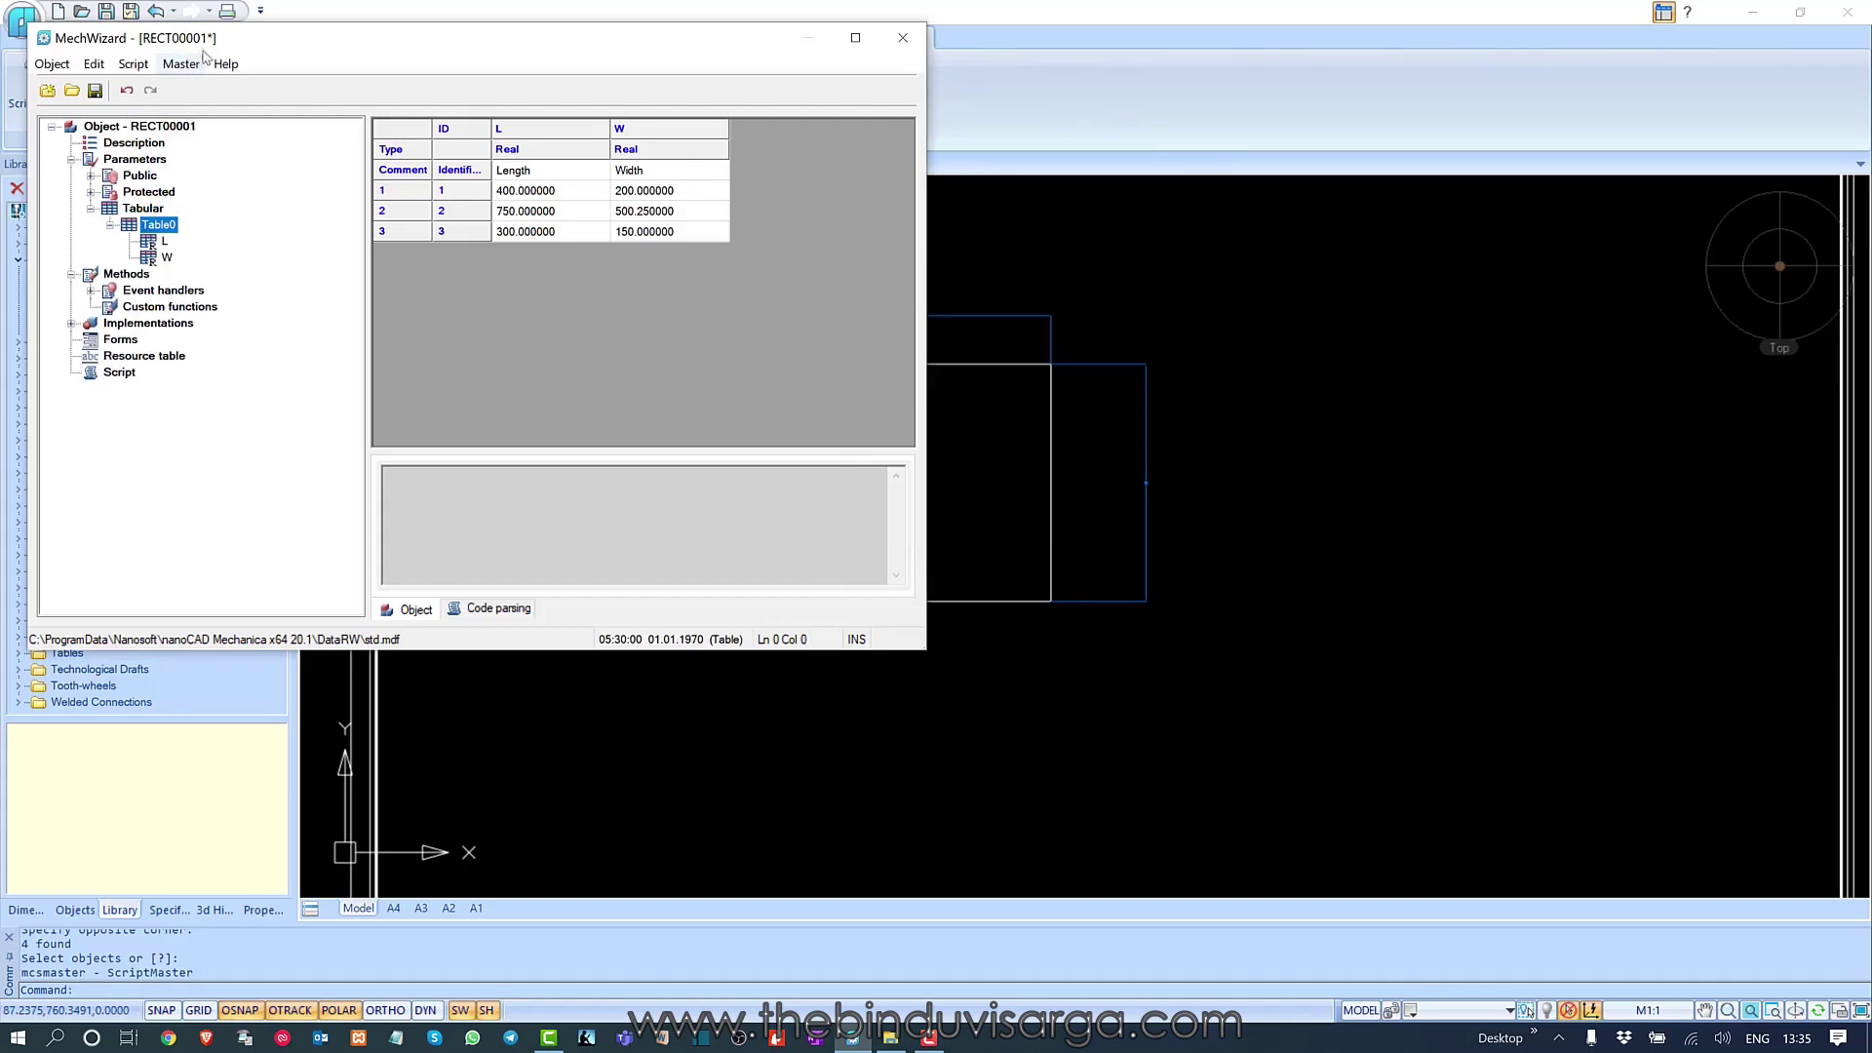
{"action": "left_click", "coordinate": [94, 91]}
{"action": "left_click", "coordinate": [903, 38]}
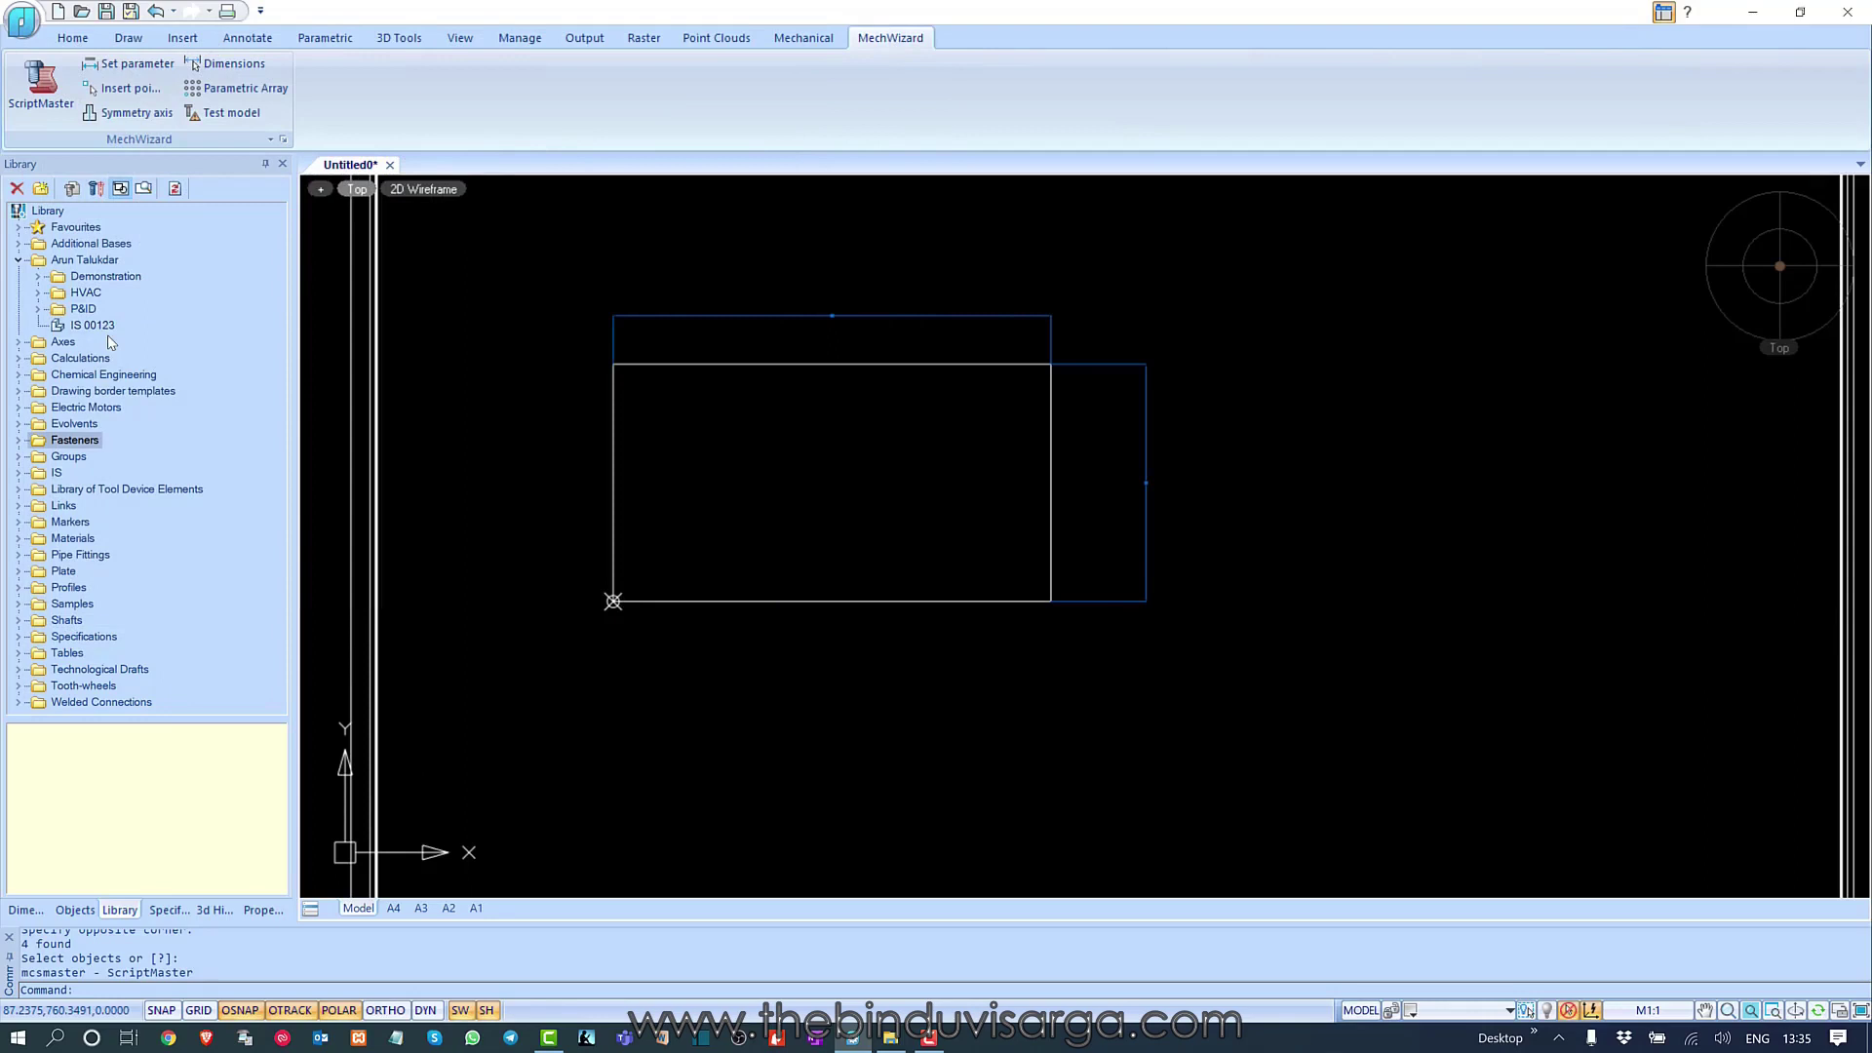
- Refresh the library and place RECT00001 horizontally beside the original dimensioned rectangle
{"action": "left_click", "coordinate": [176, 189]}
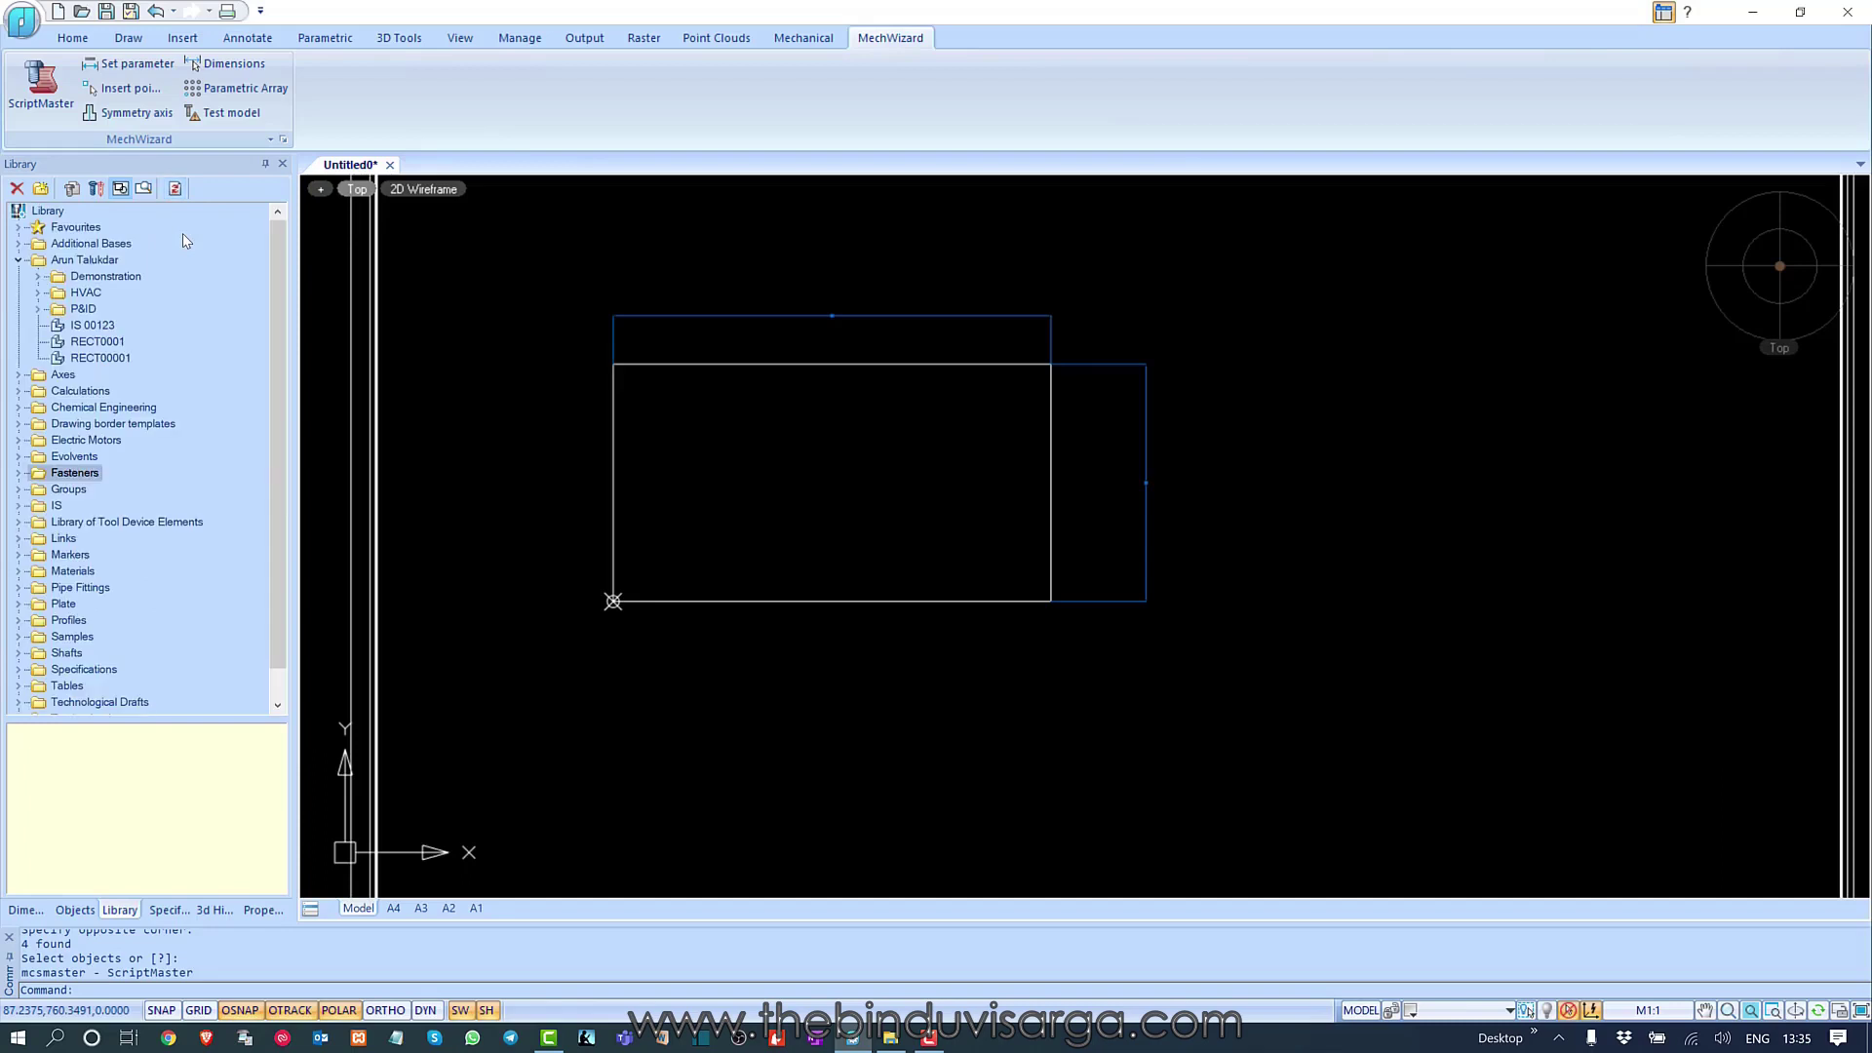
{"action": "double_click", "coordinate": [94, 358]}
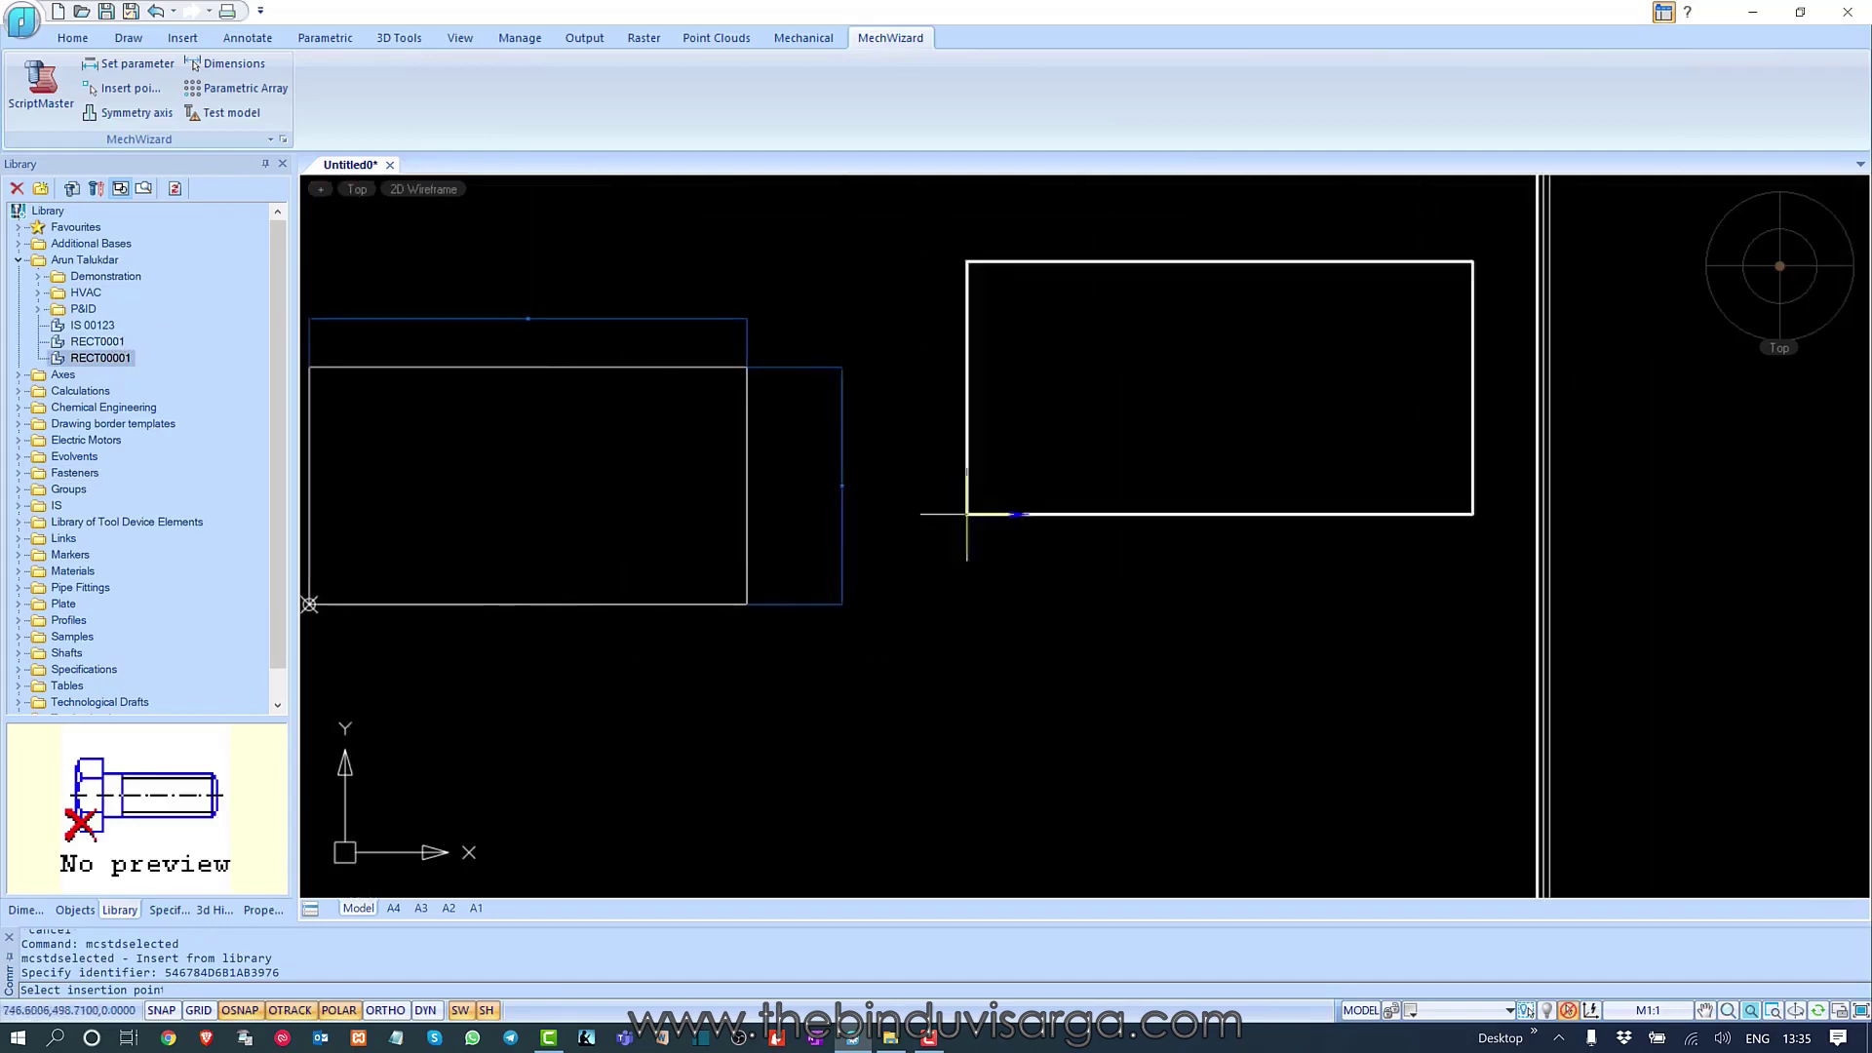
{"action": "scroll", "coordinate": [949, 593], "scroll_direction": "down", "scroll_amount": 2}
{"action": "left_click", "coordinate": [928, 524]}
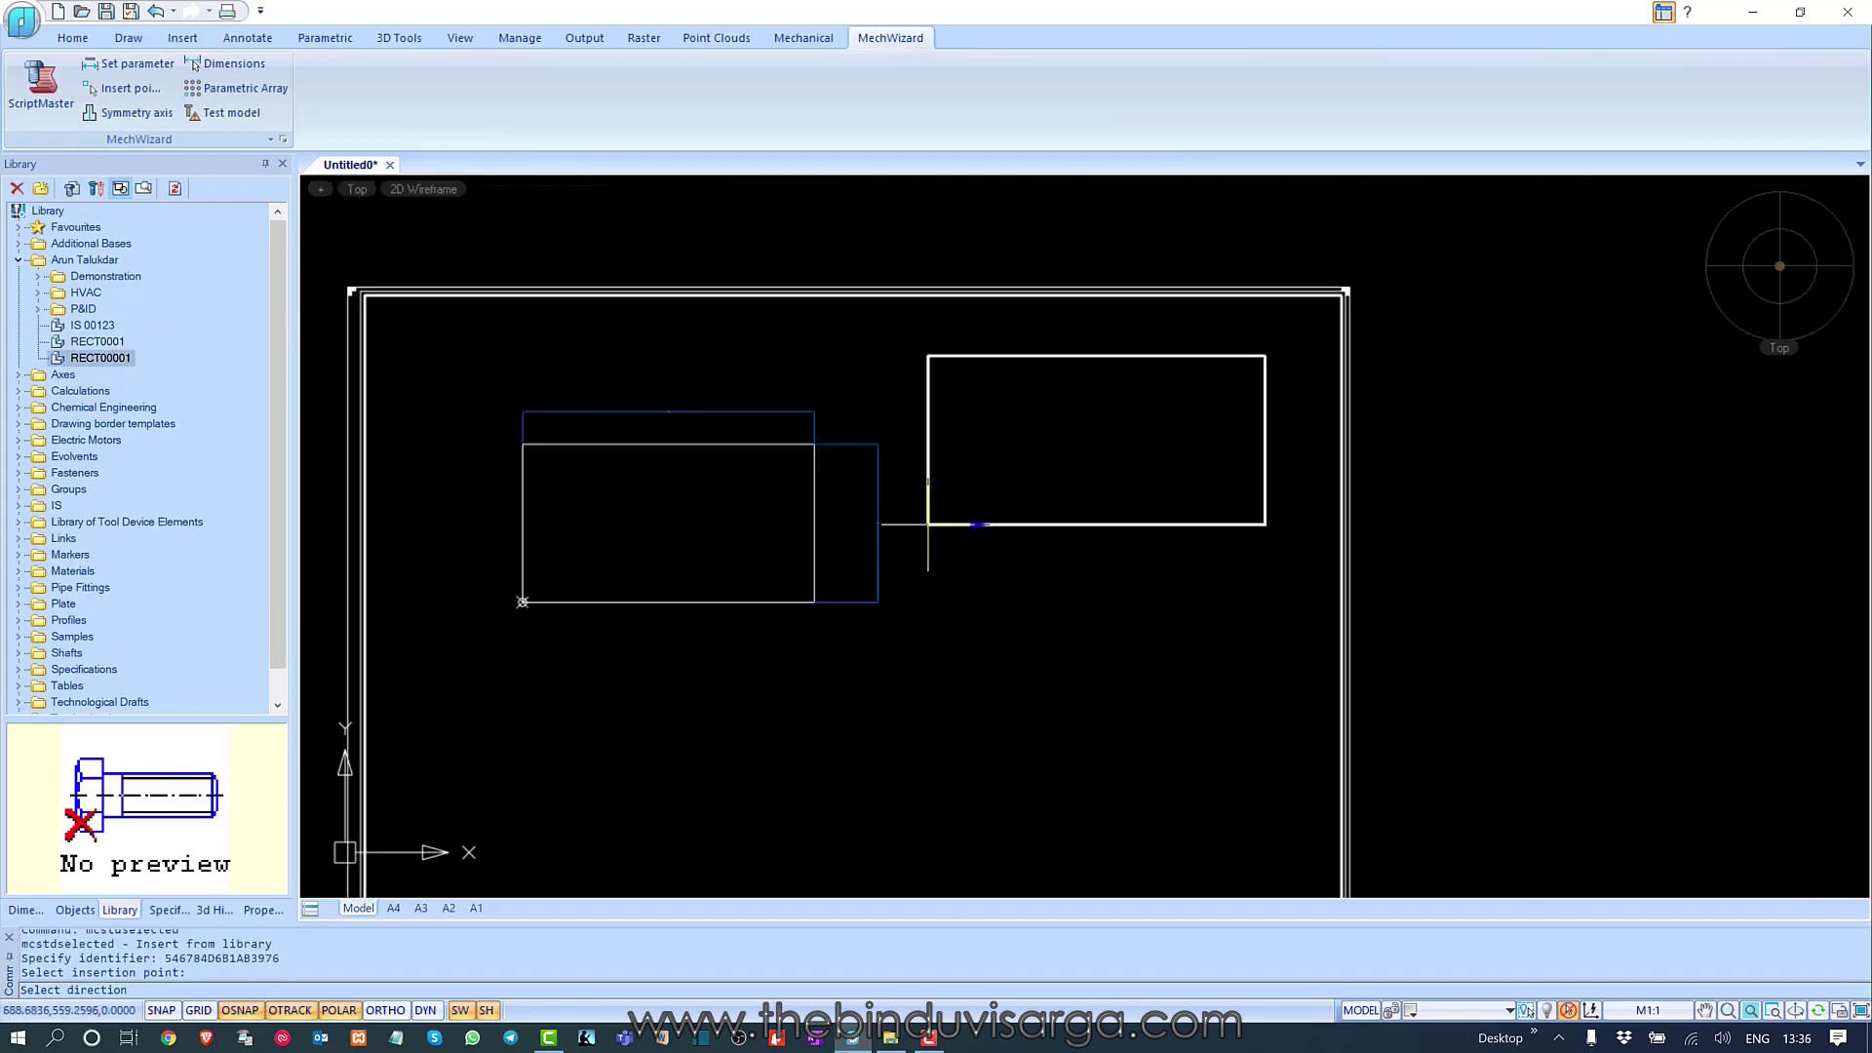
{"action": "left_click", "coordinate": [1097, 527]}
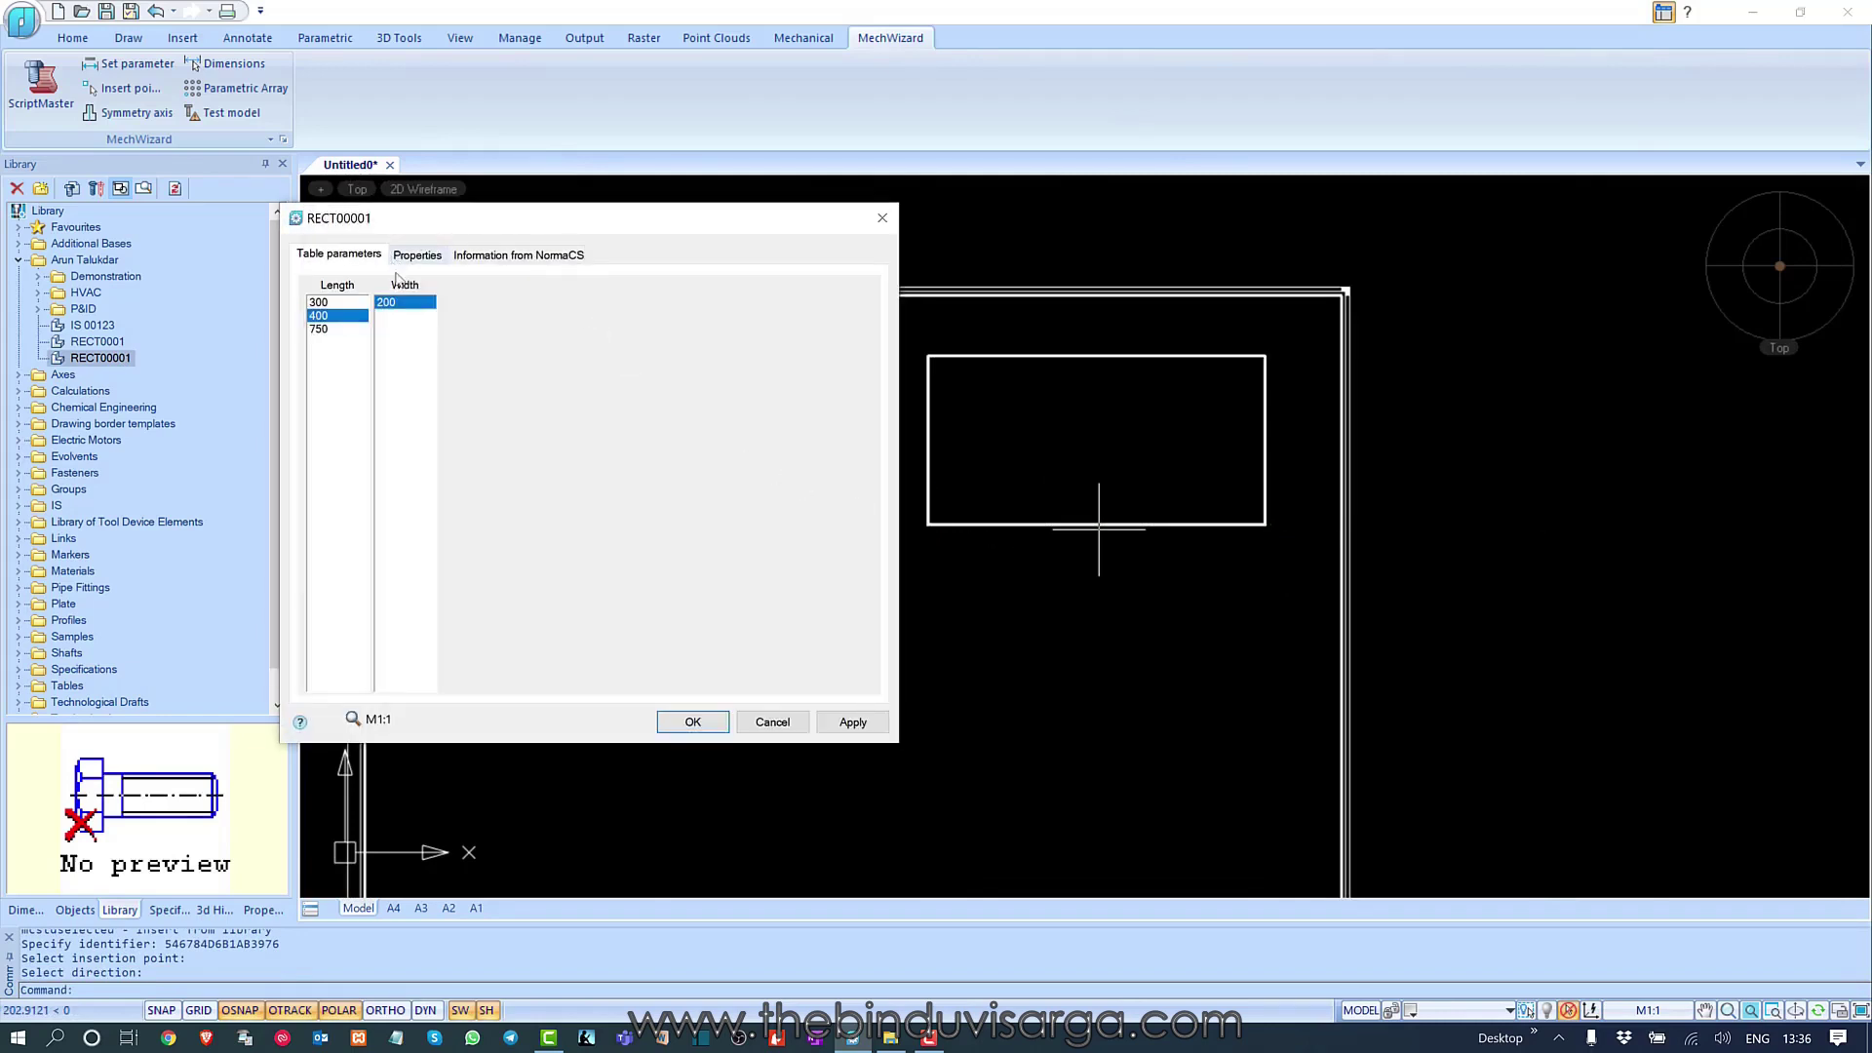
- Shrink the RECT00001 dialog and review its NormaCS information, properties and table parameters
{"action": "left_click_drag", "start_coordinate": [897, 741], "coordinate": [781, 639]}
{"action": "left_click", "coordinate": [542, 259]}
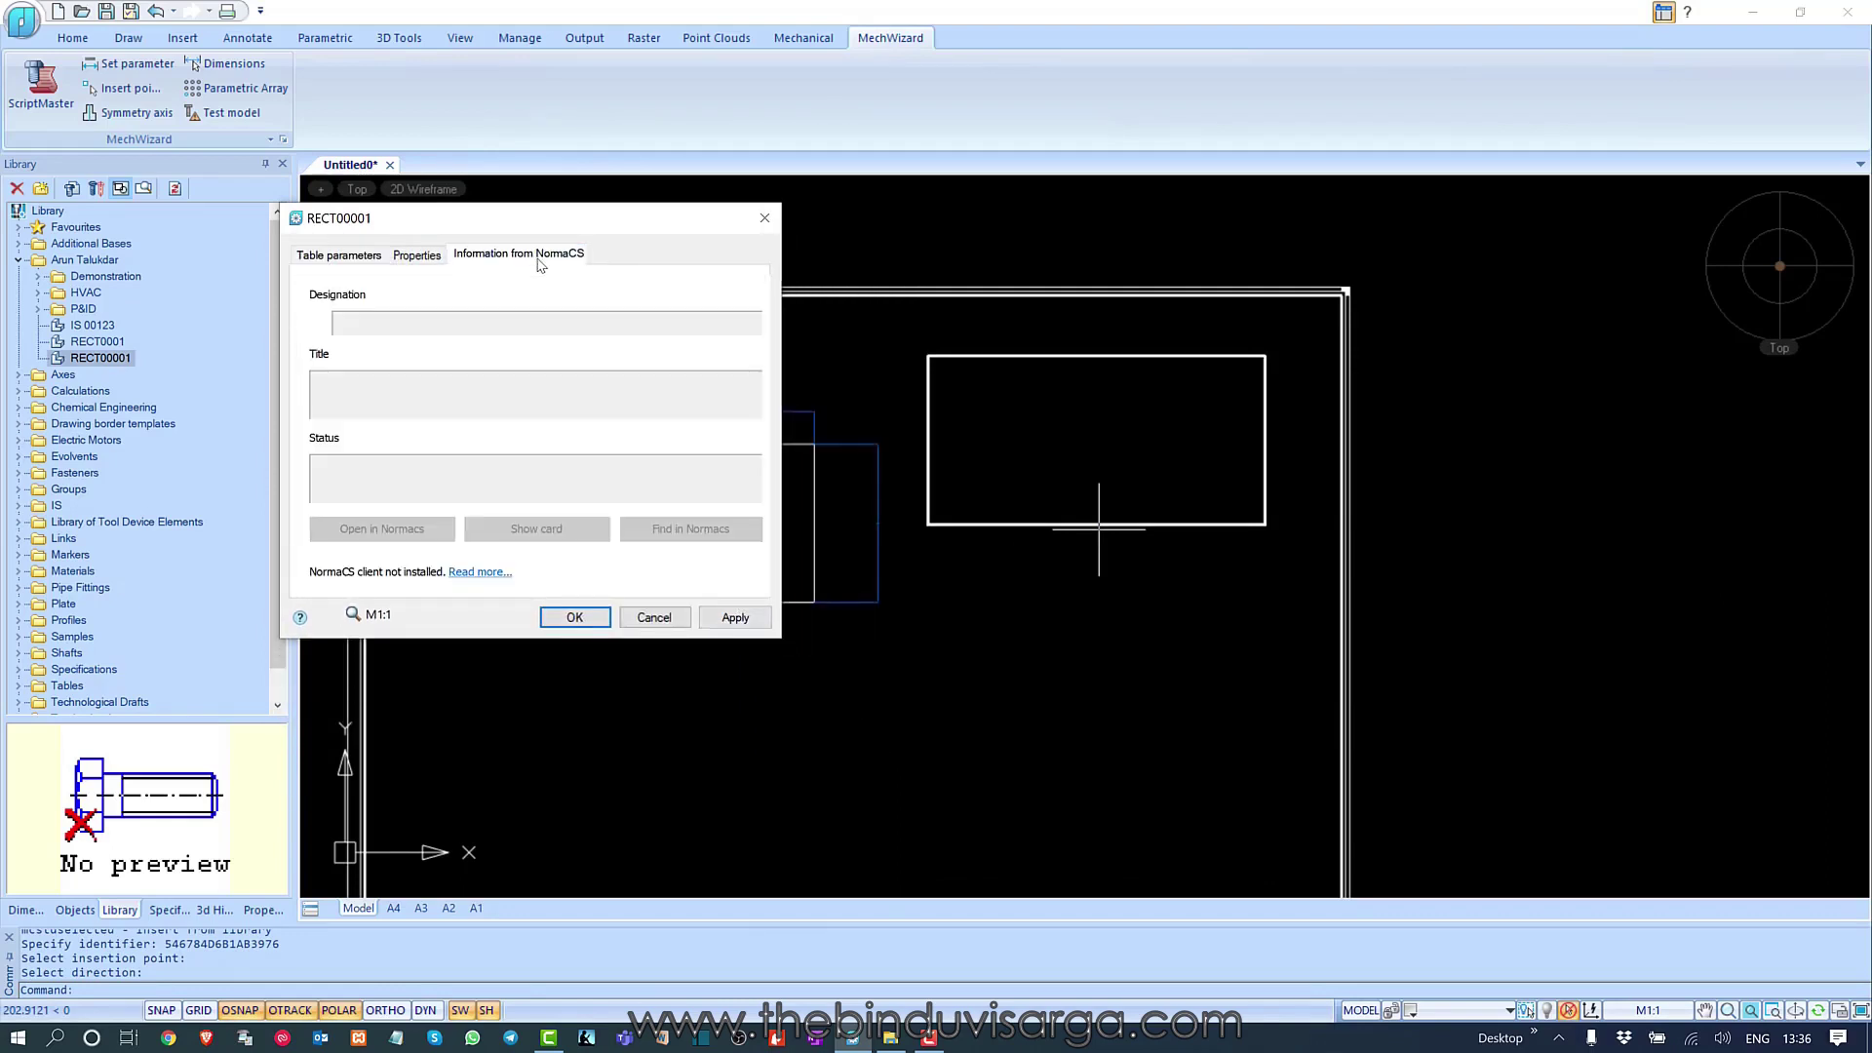
{"action": "left_click", "coordinate": [340, 260]}
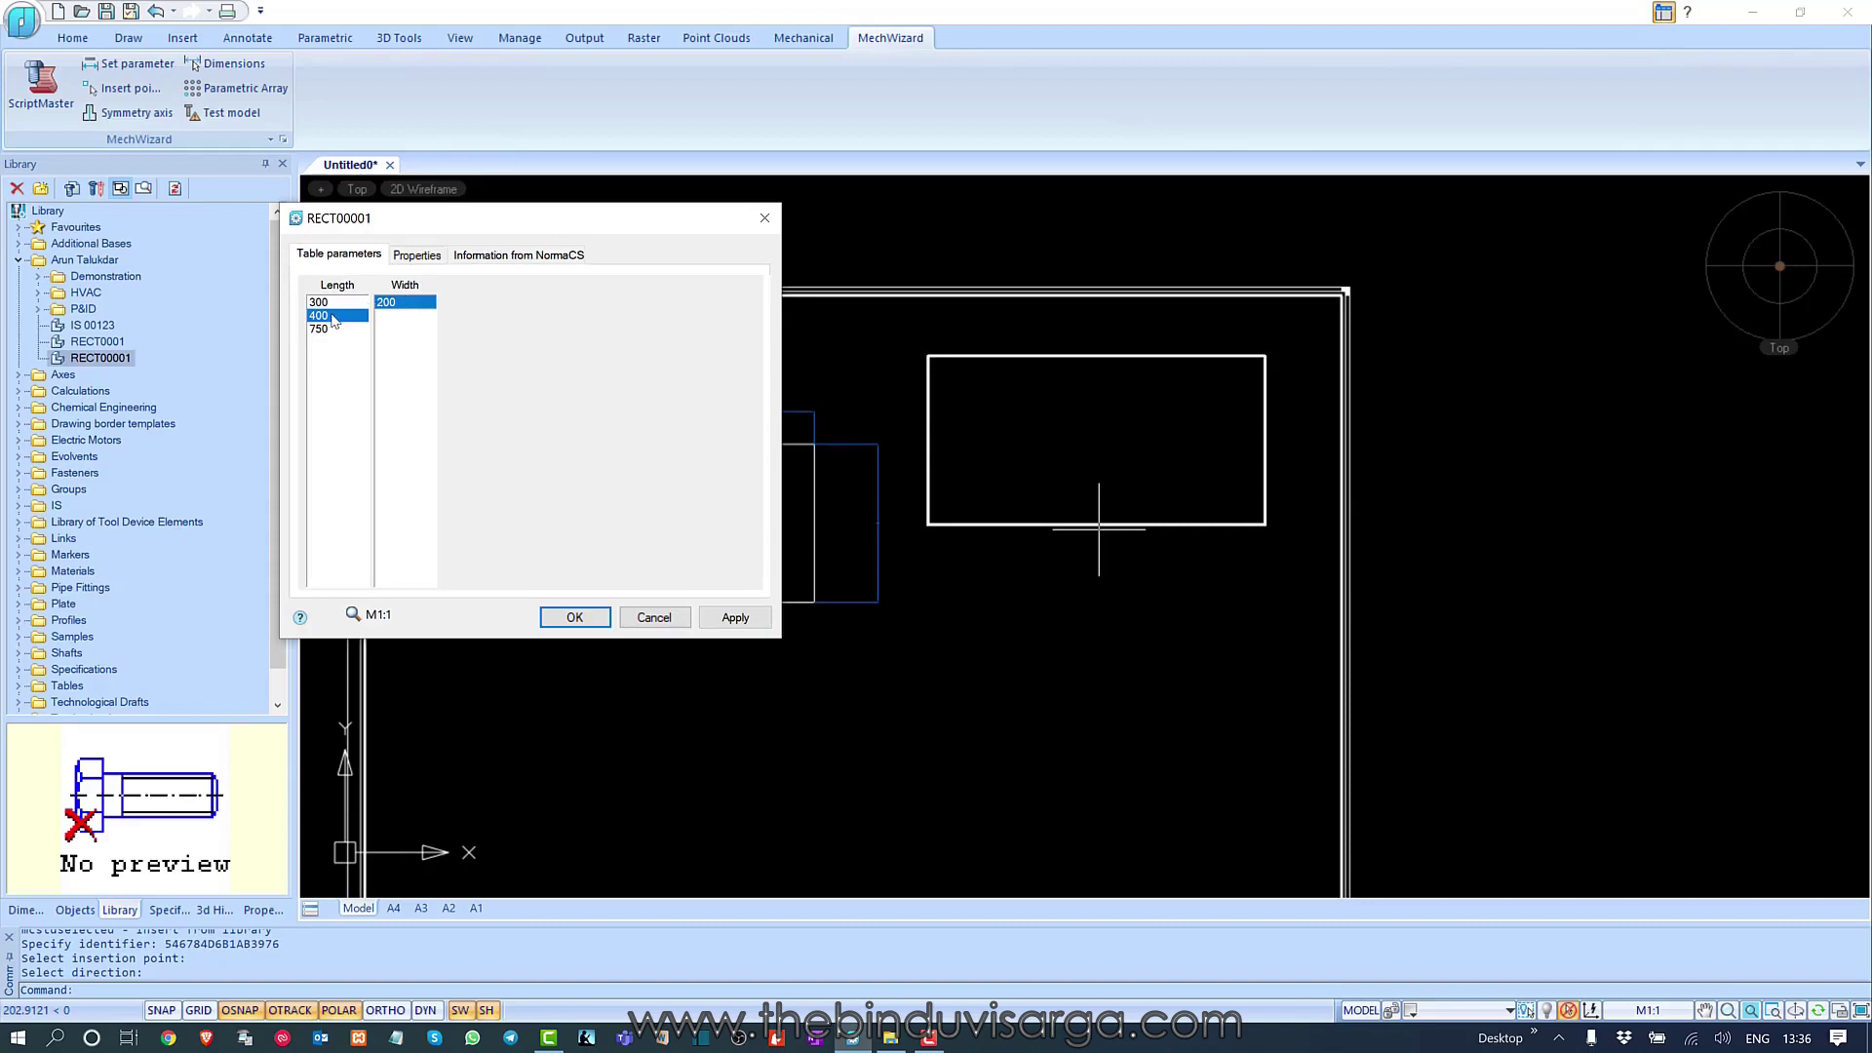
{"action": "left_click", "coordinate": [418, 255]}
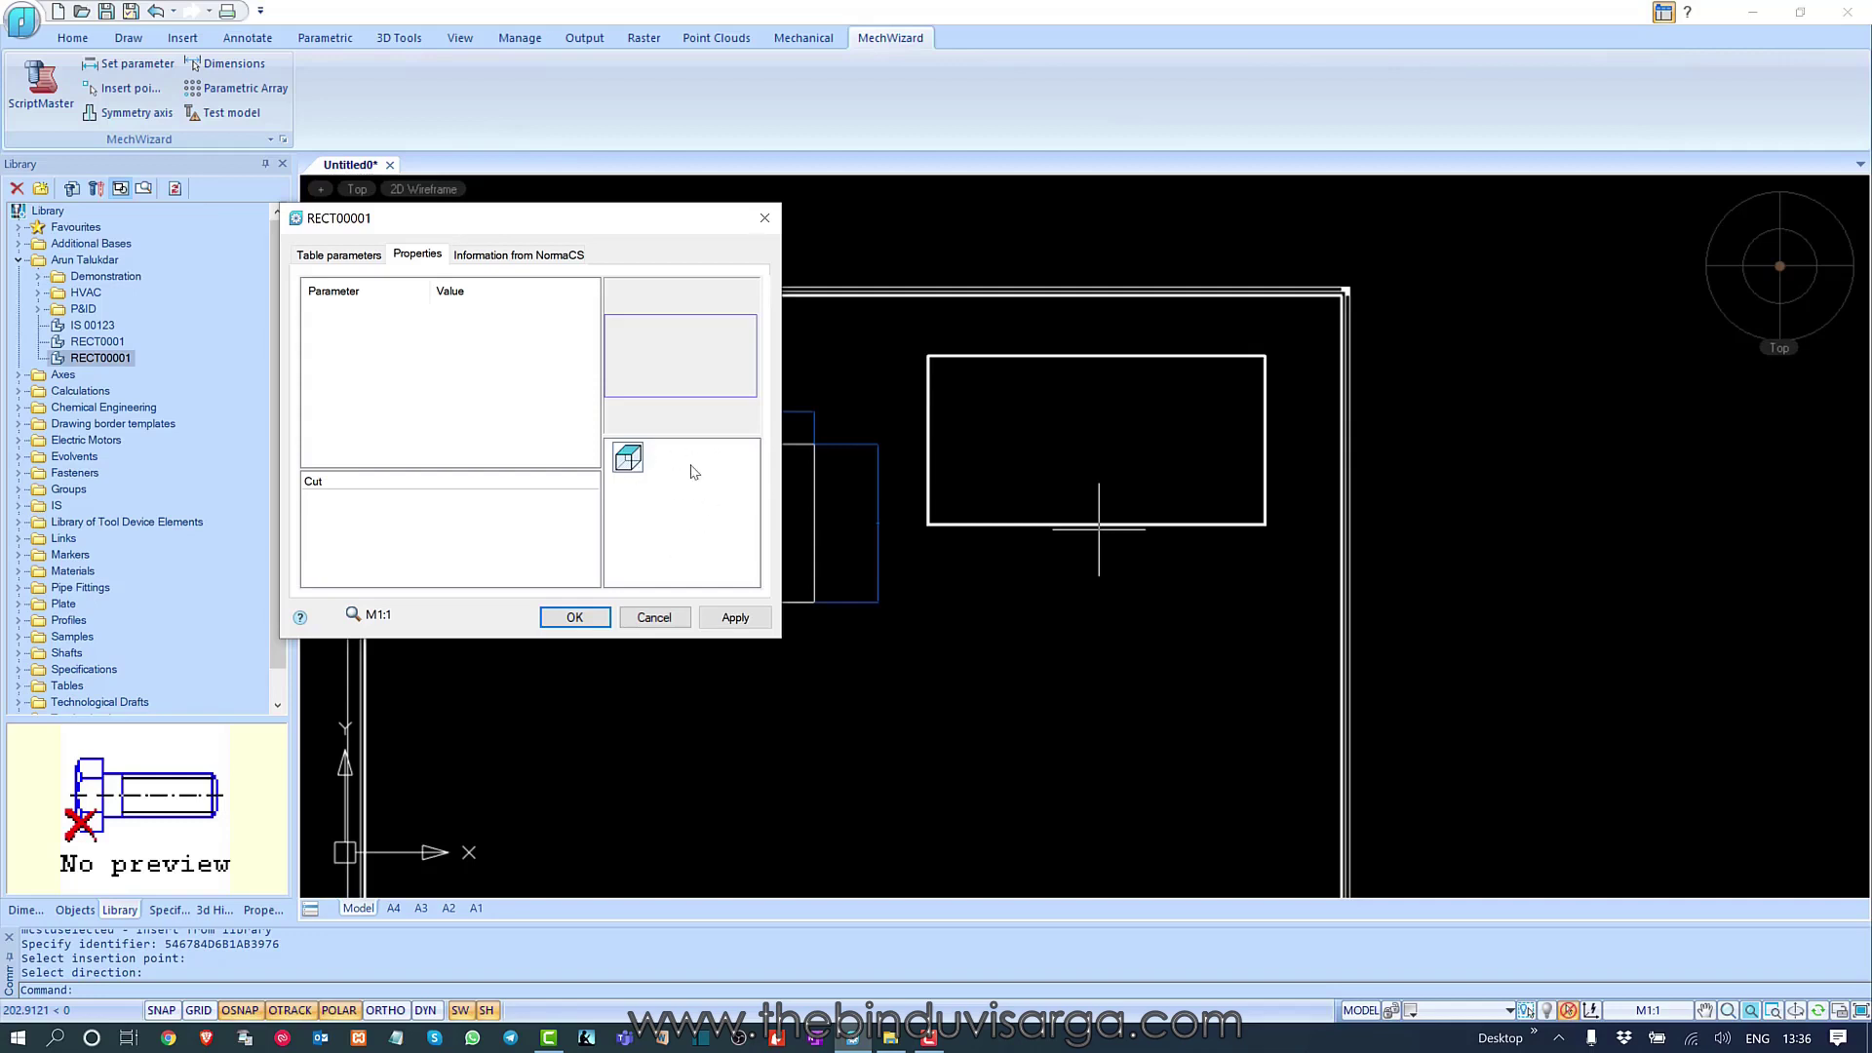
{"action": "left_click", "coordinate": [352, 256]}
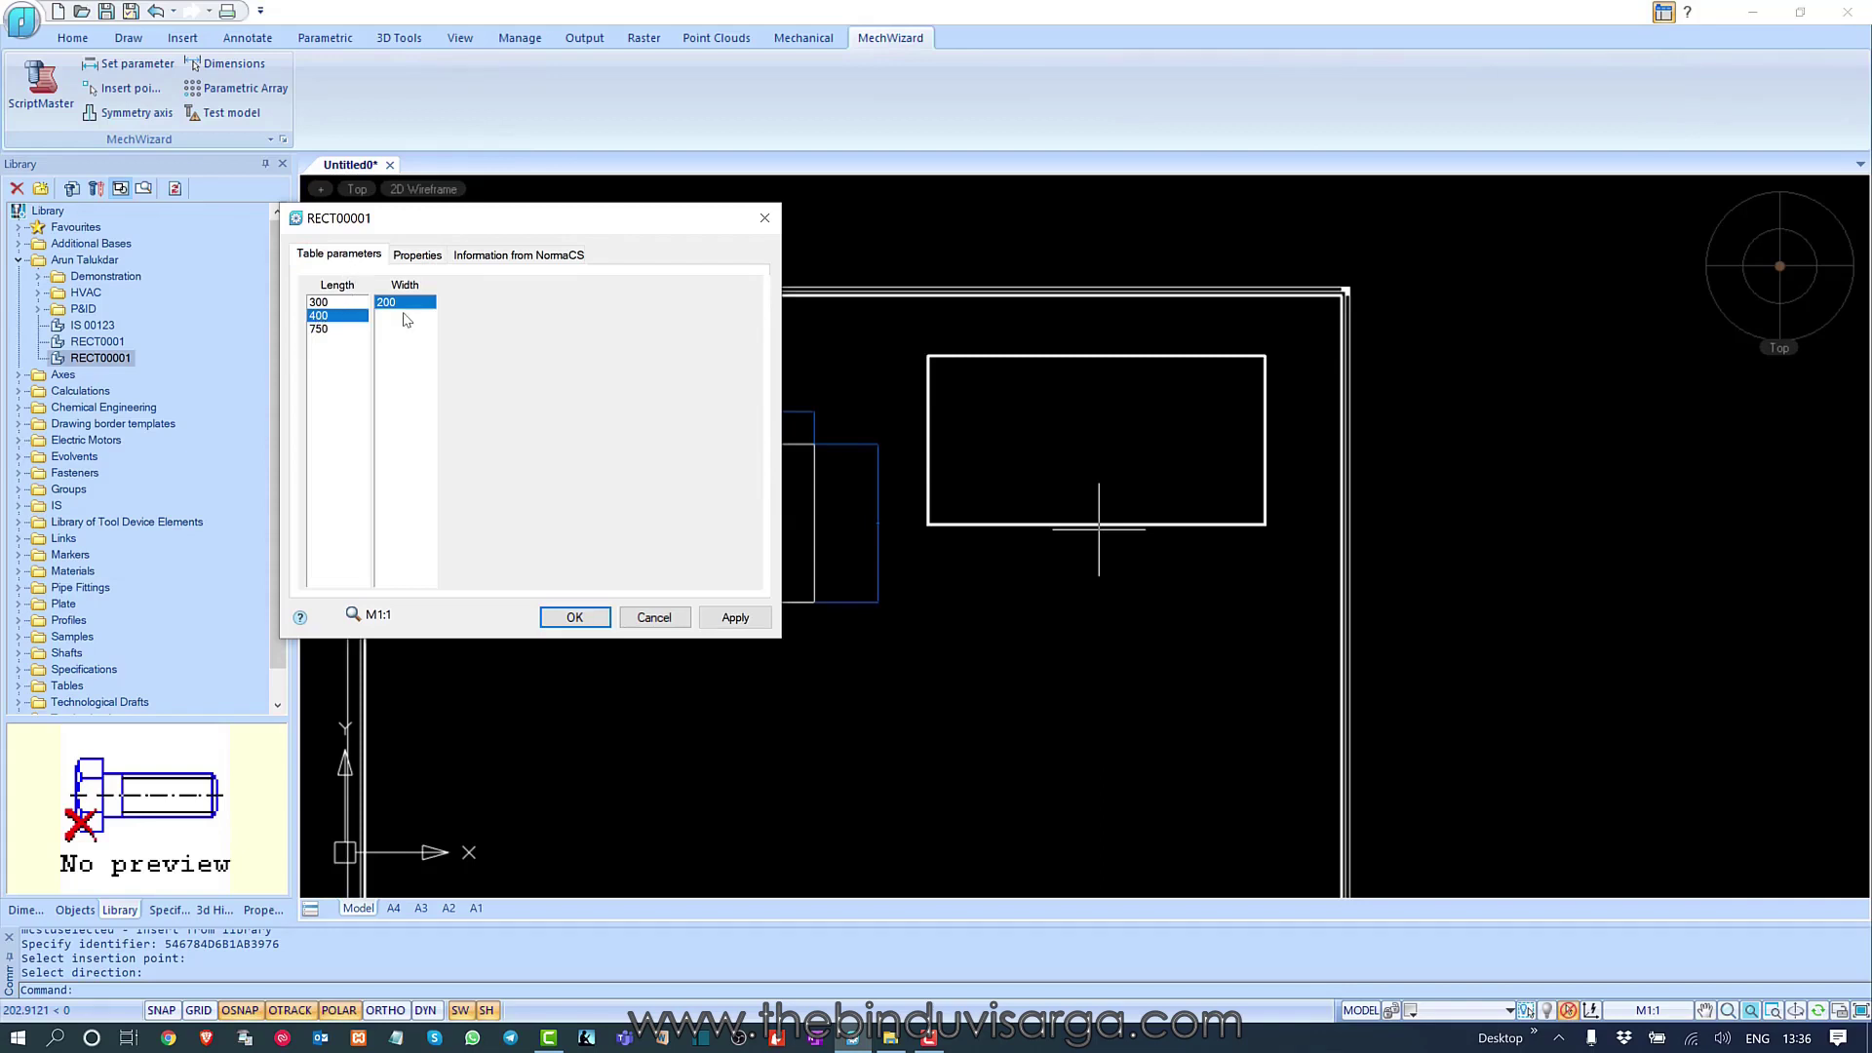
- Compare the available length and width pairs, apply length 750 with width 500.25, and end the insertion after this one rectangle
{"action": "left_click", "coordinate": [328, 304]}
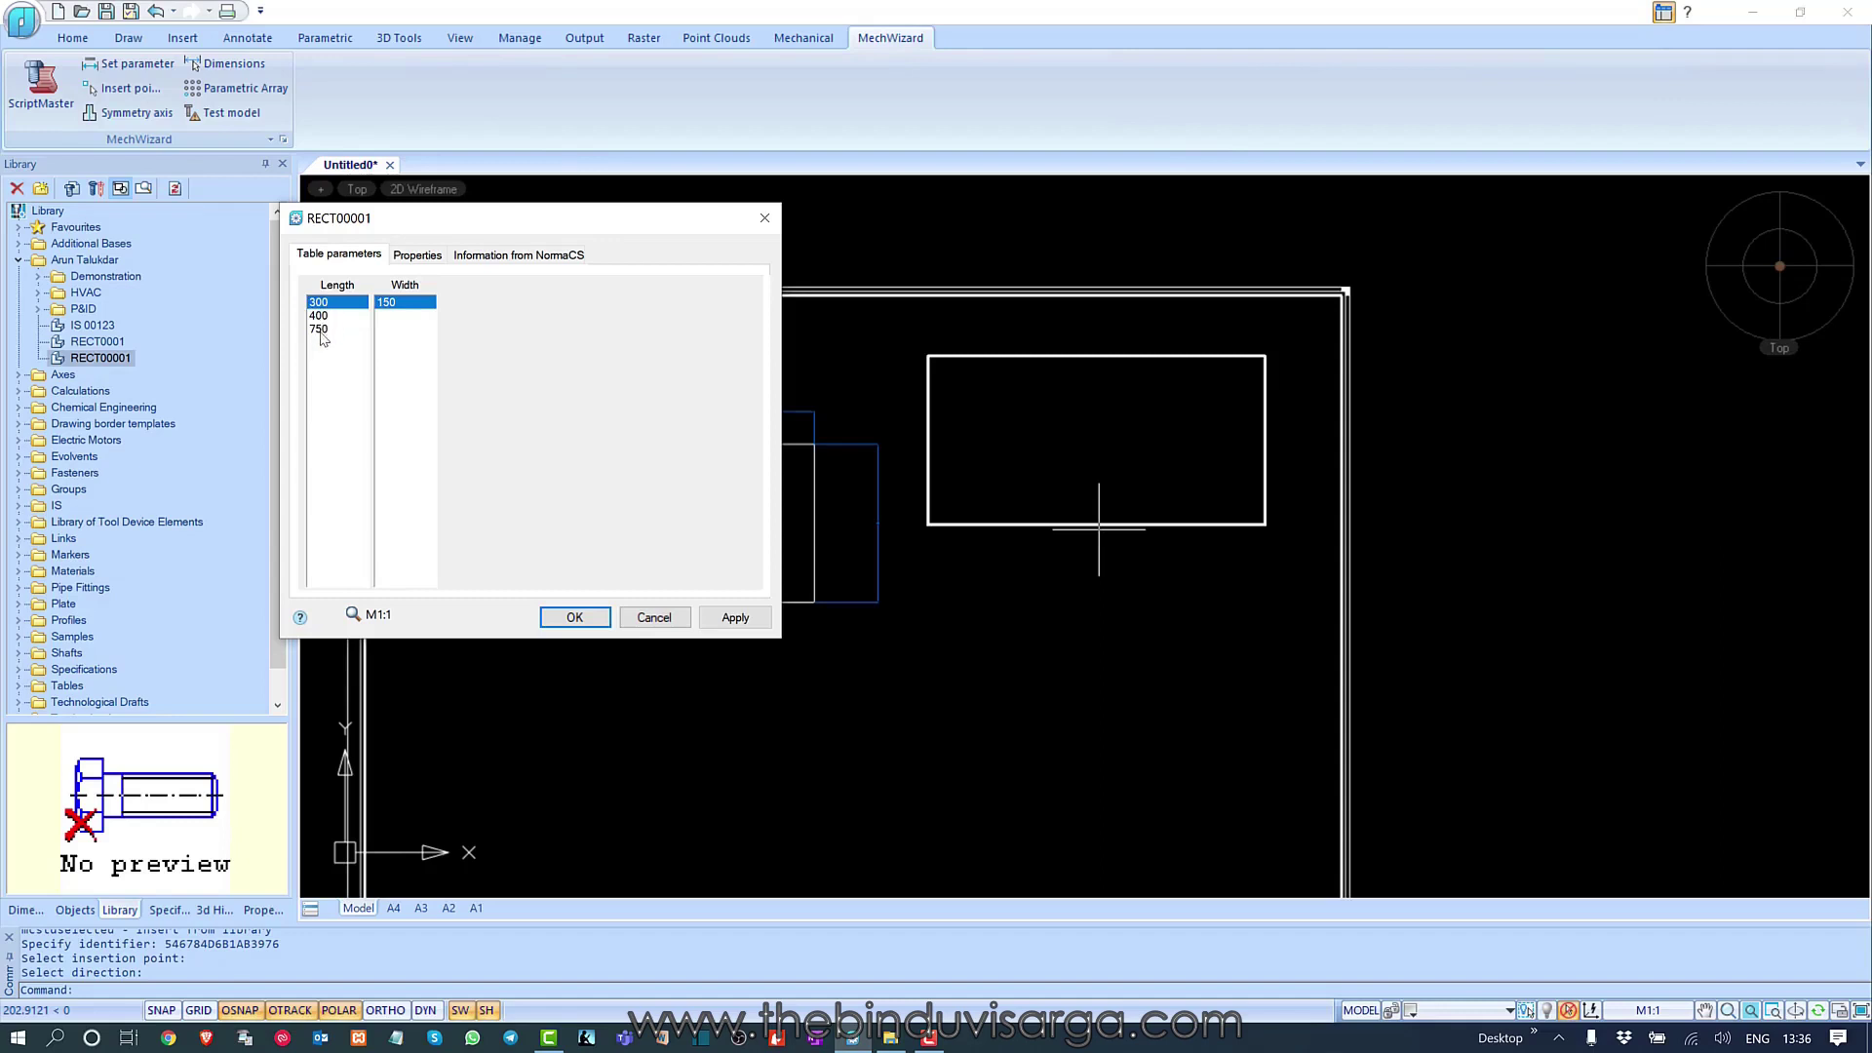
{"action": "left_click", "coordinate": [322, 330]}
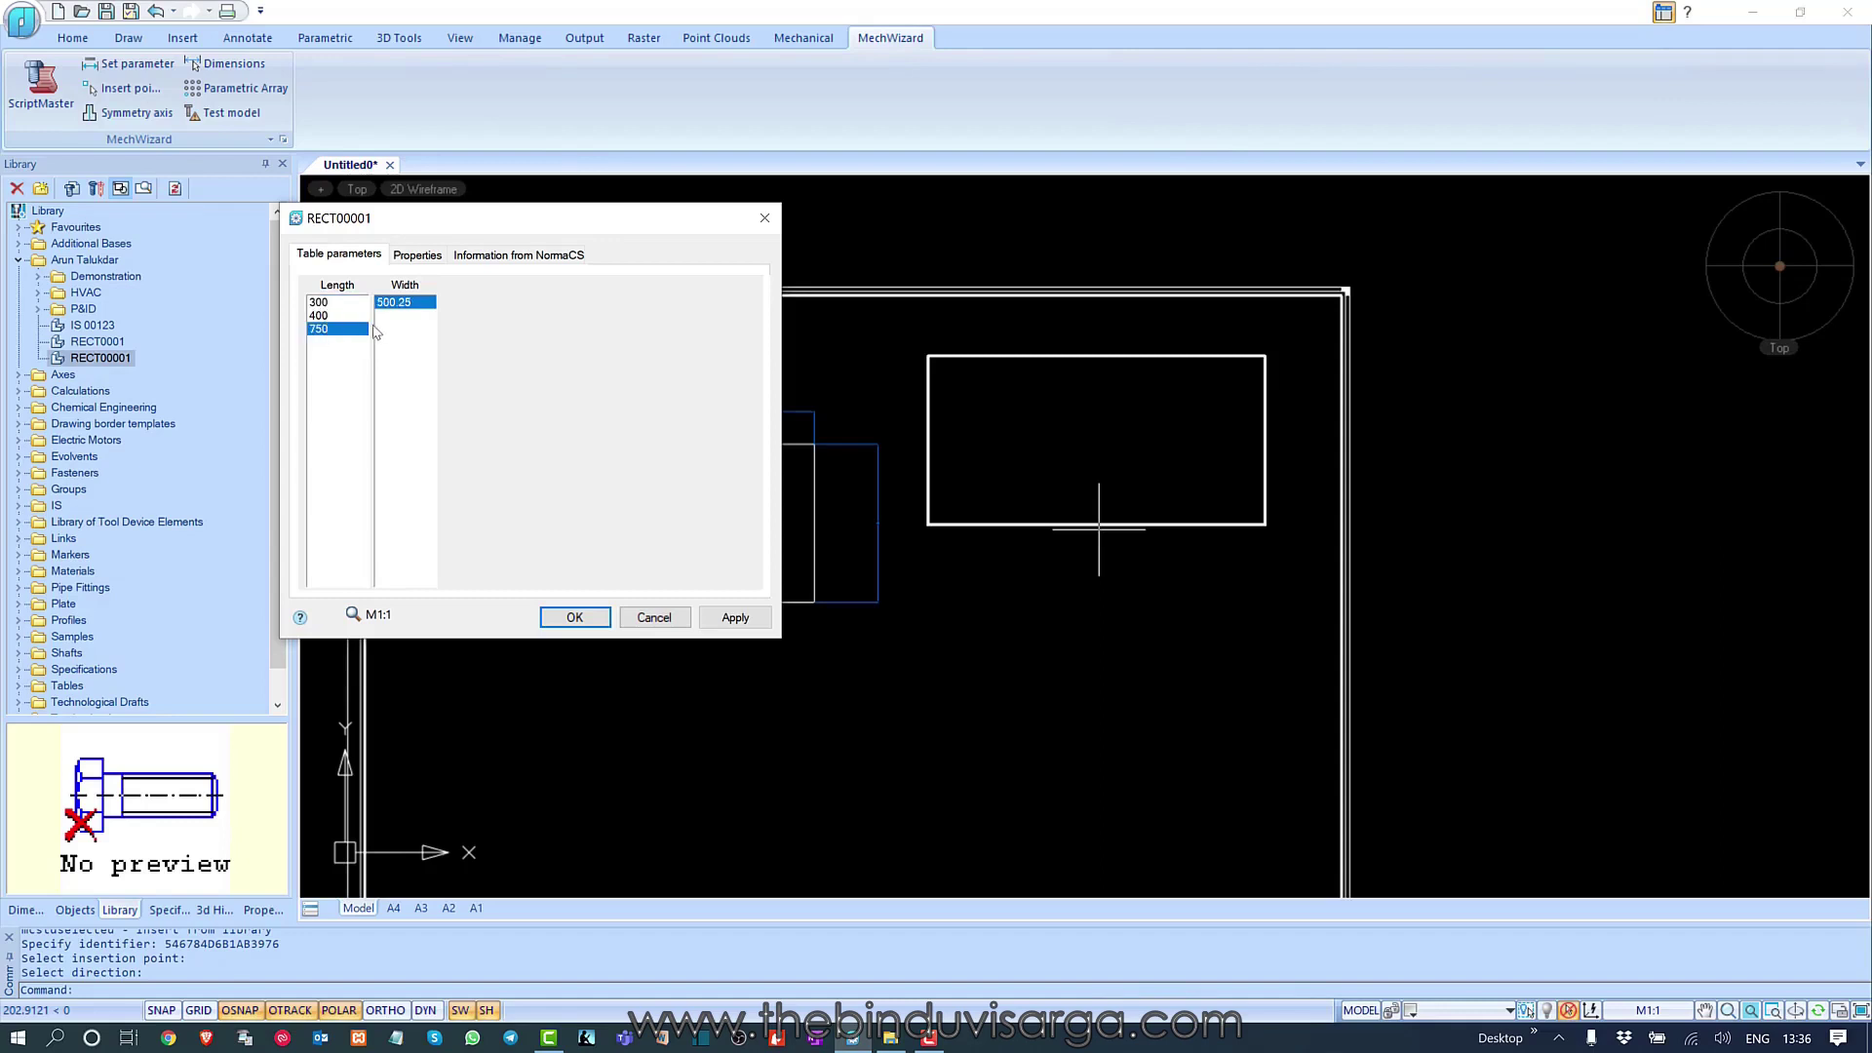
{"action": "left_click", "coordinate": [321, 316]}
{"action": "left_click", "coordinate": [319, 304]}
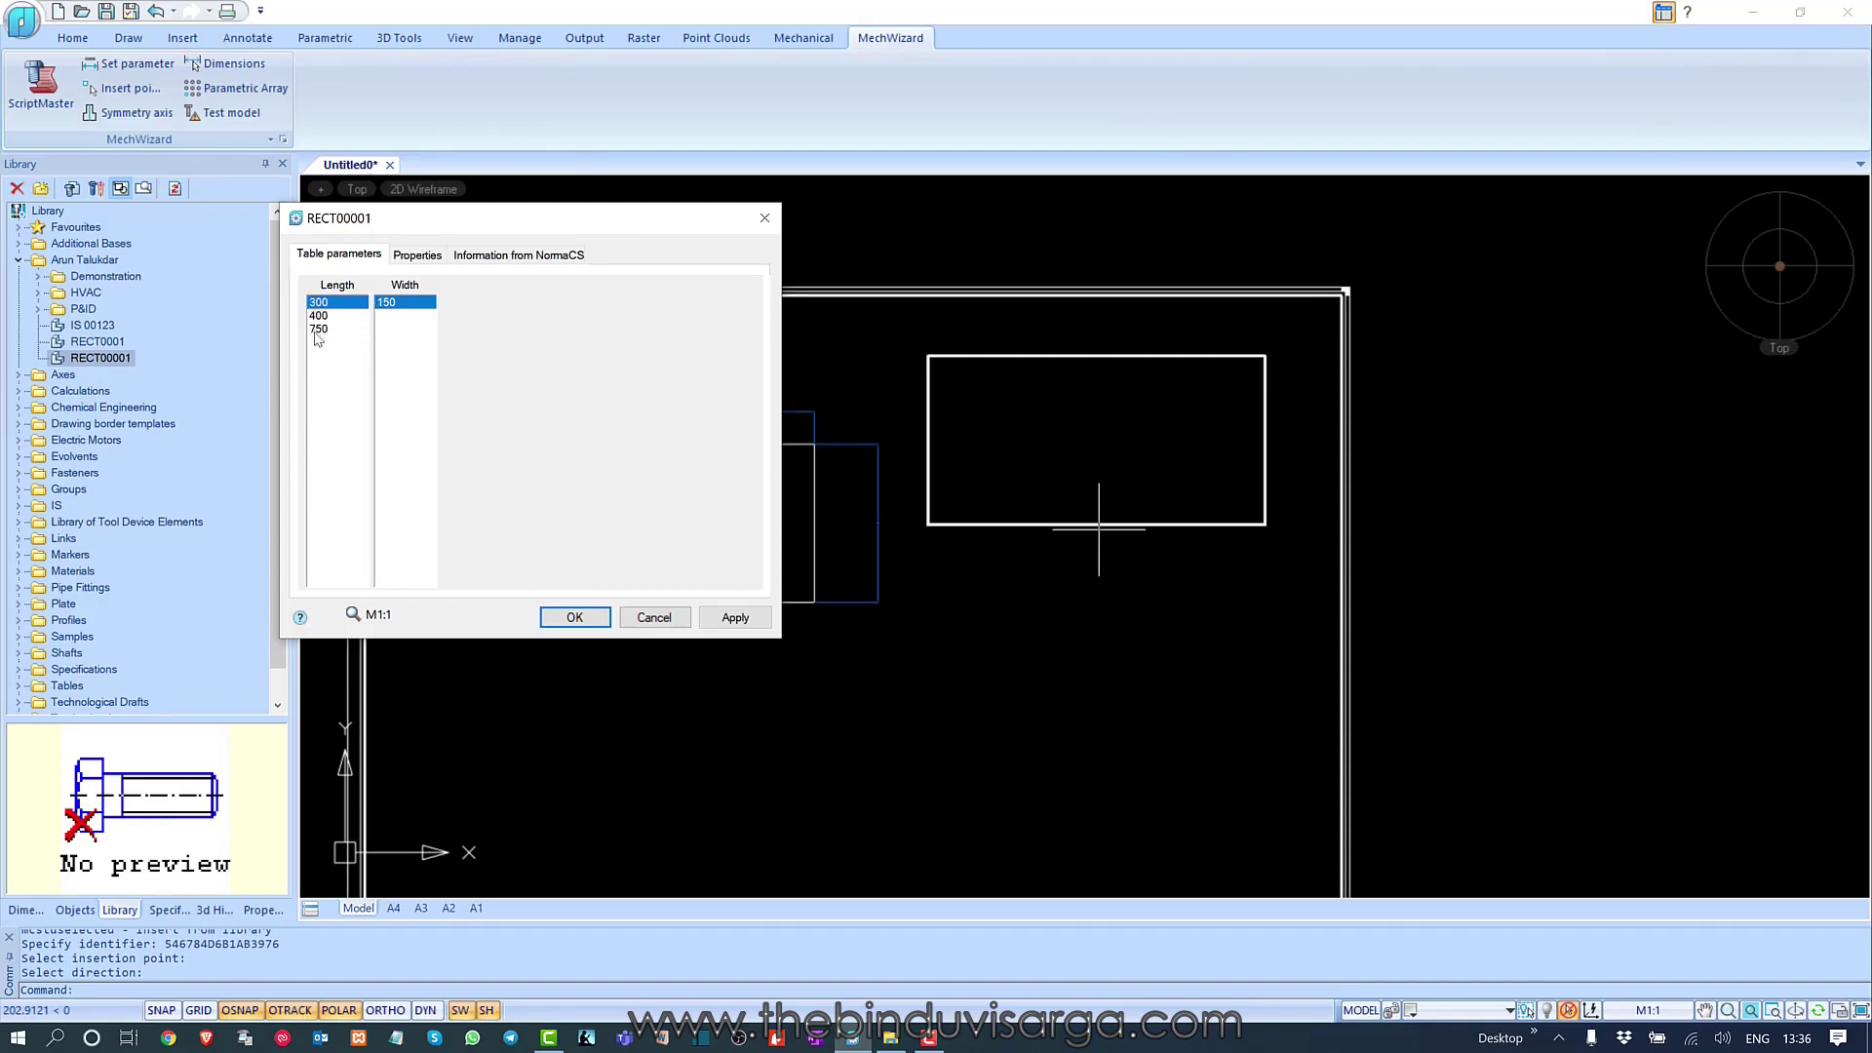
{"action": "left_click", "coordinate": [320, 329]}
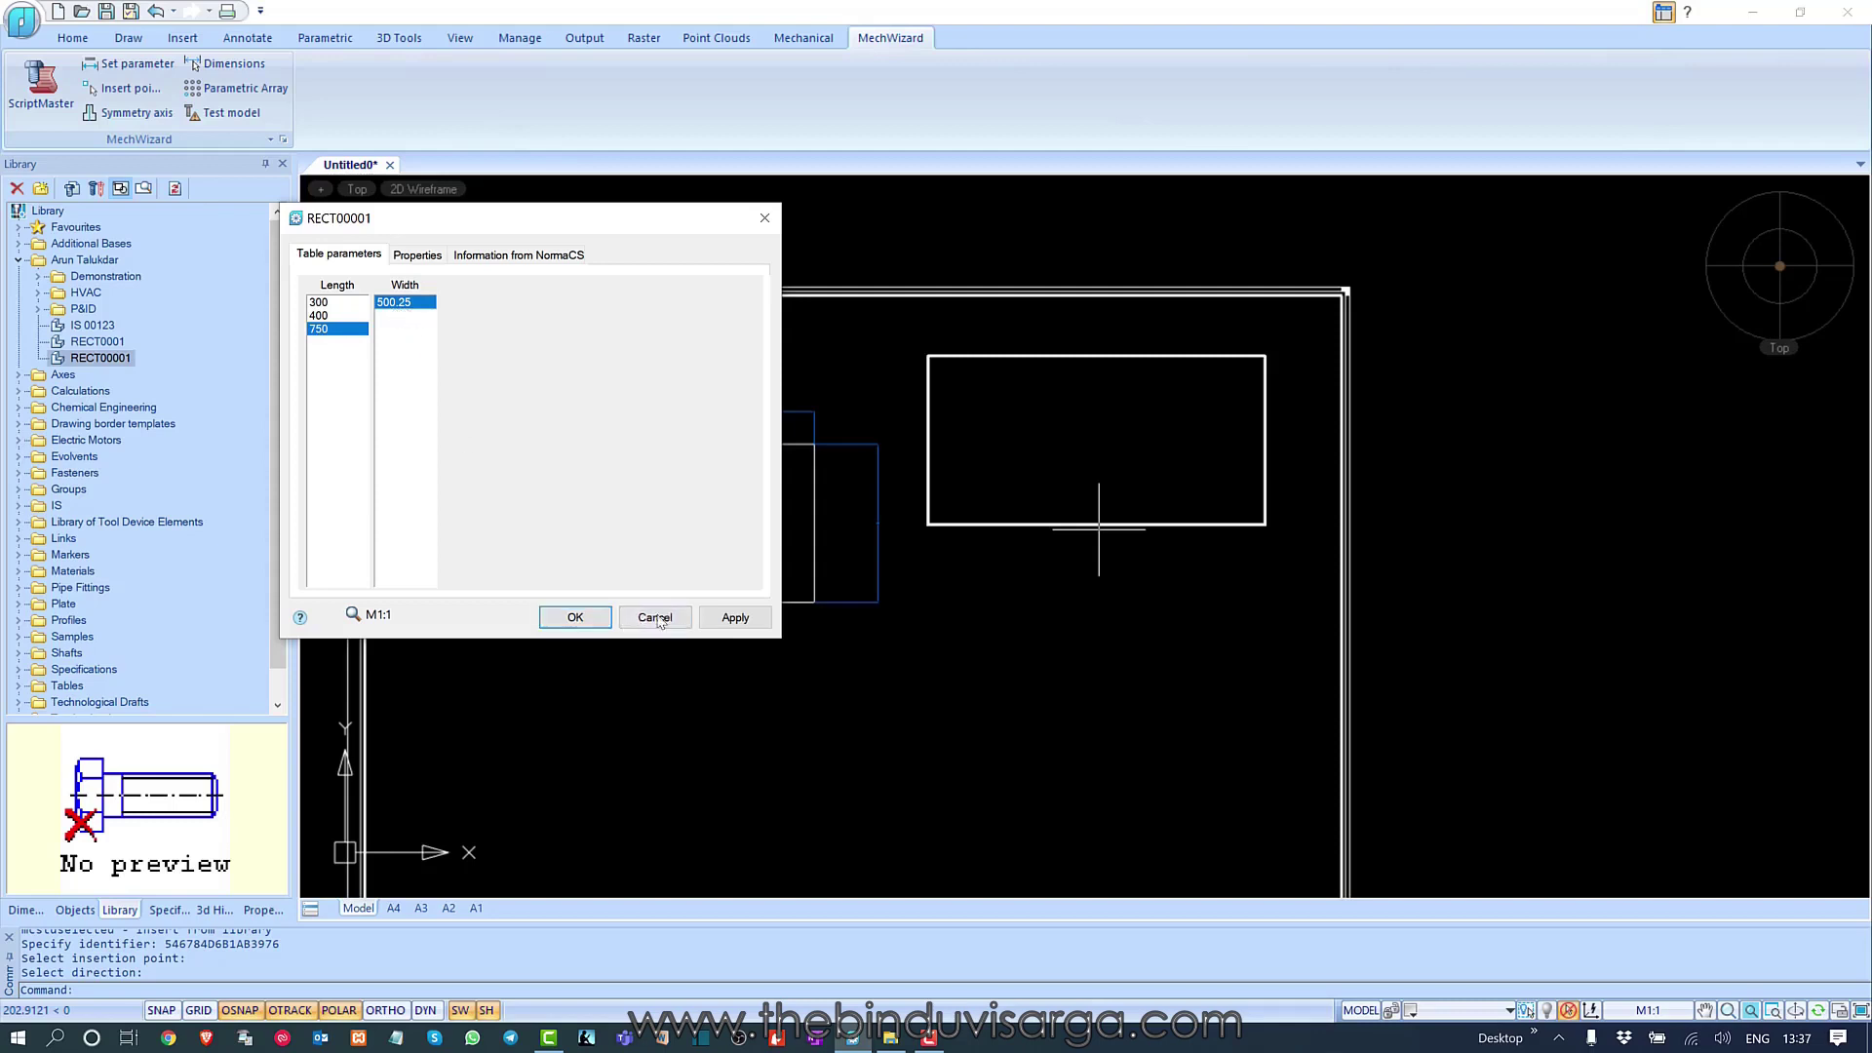
{"action": "left_click", "coordinate": [733, 617]}
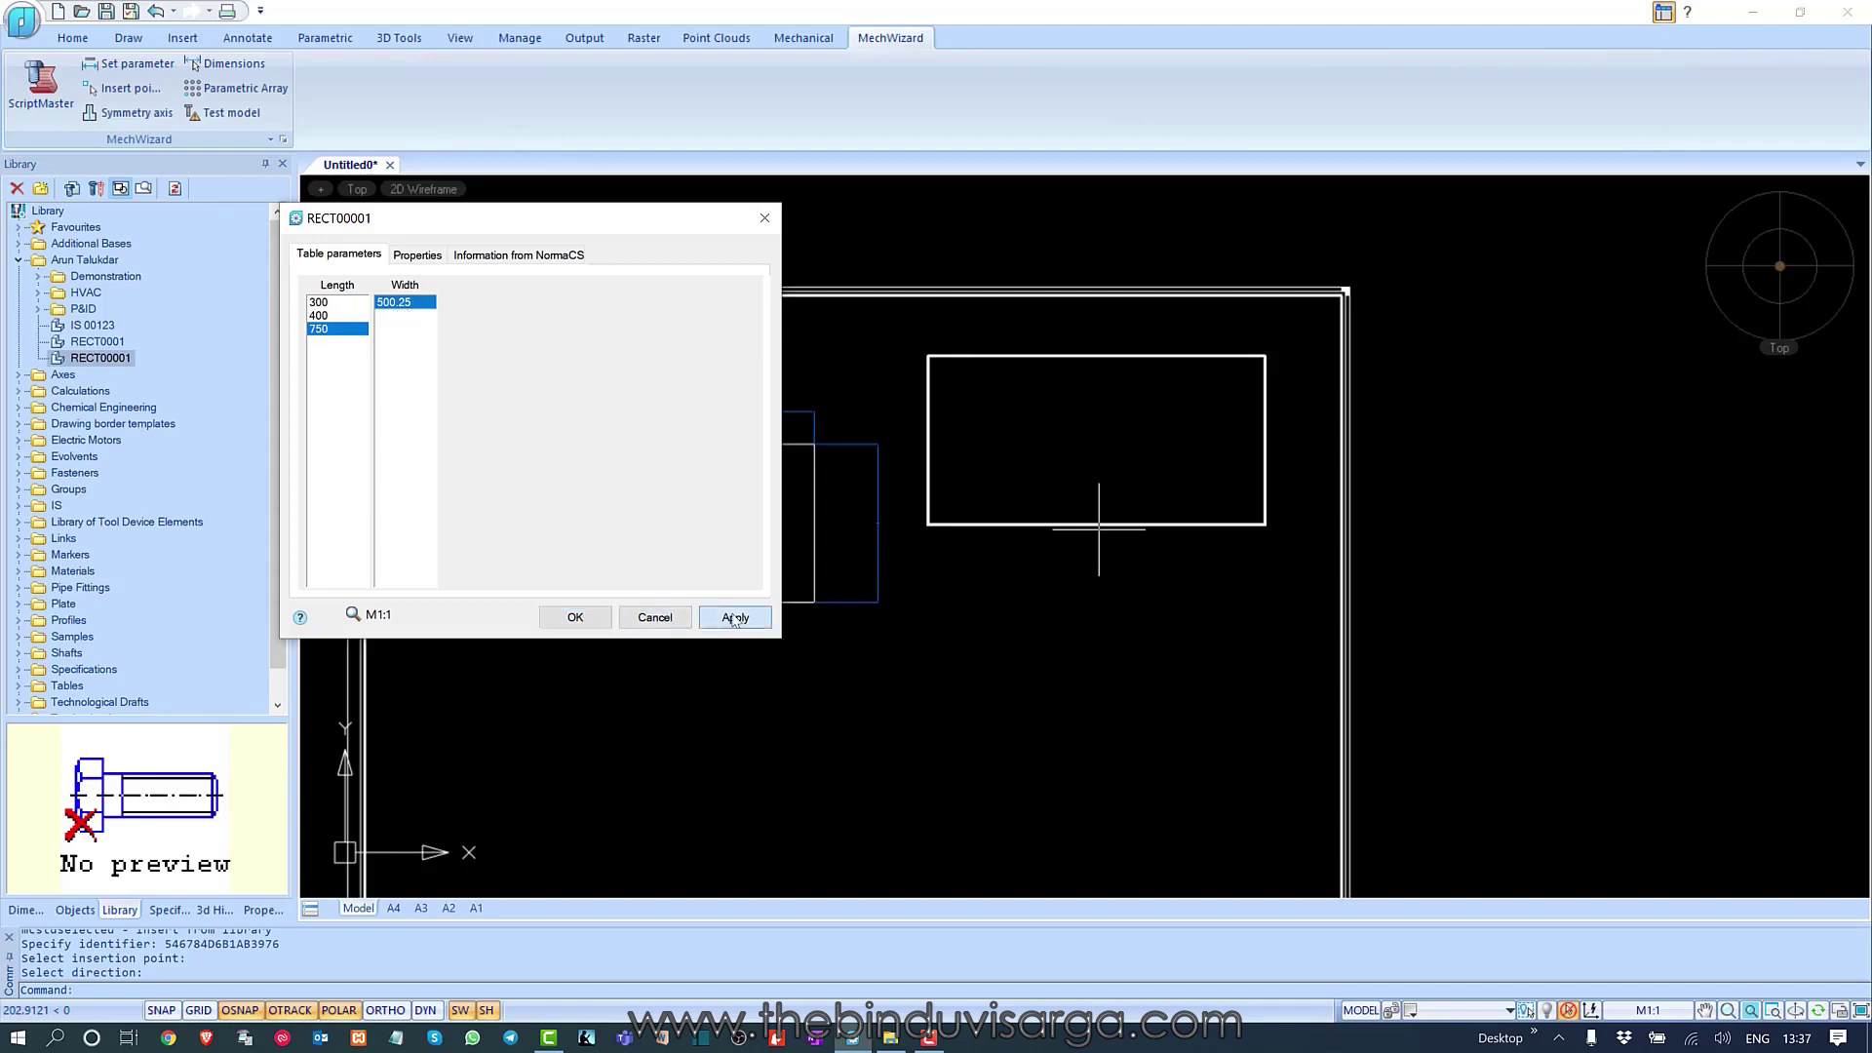
{"action": "left_click", "coordinate": [575, 617]}
{"action": "scroll", "coordinate": [575, 612], "scroll_direction": "down", "scroll_amount": 2}
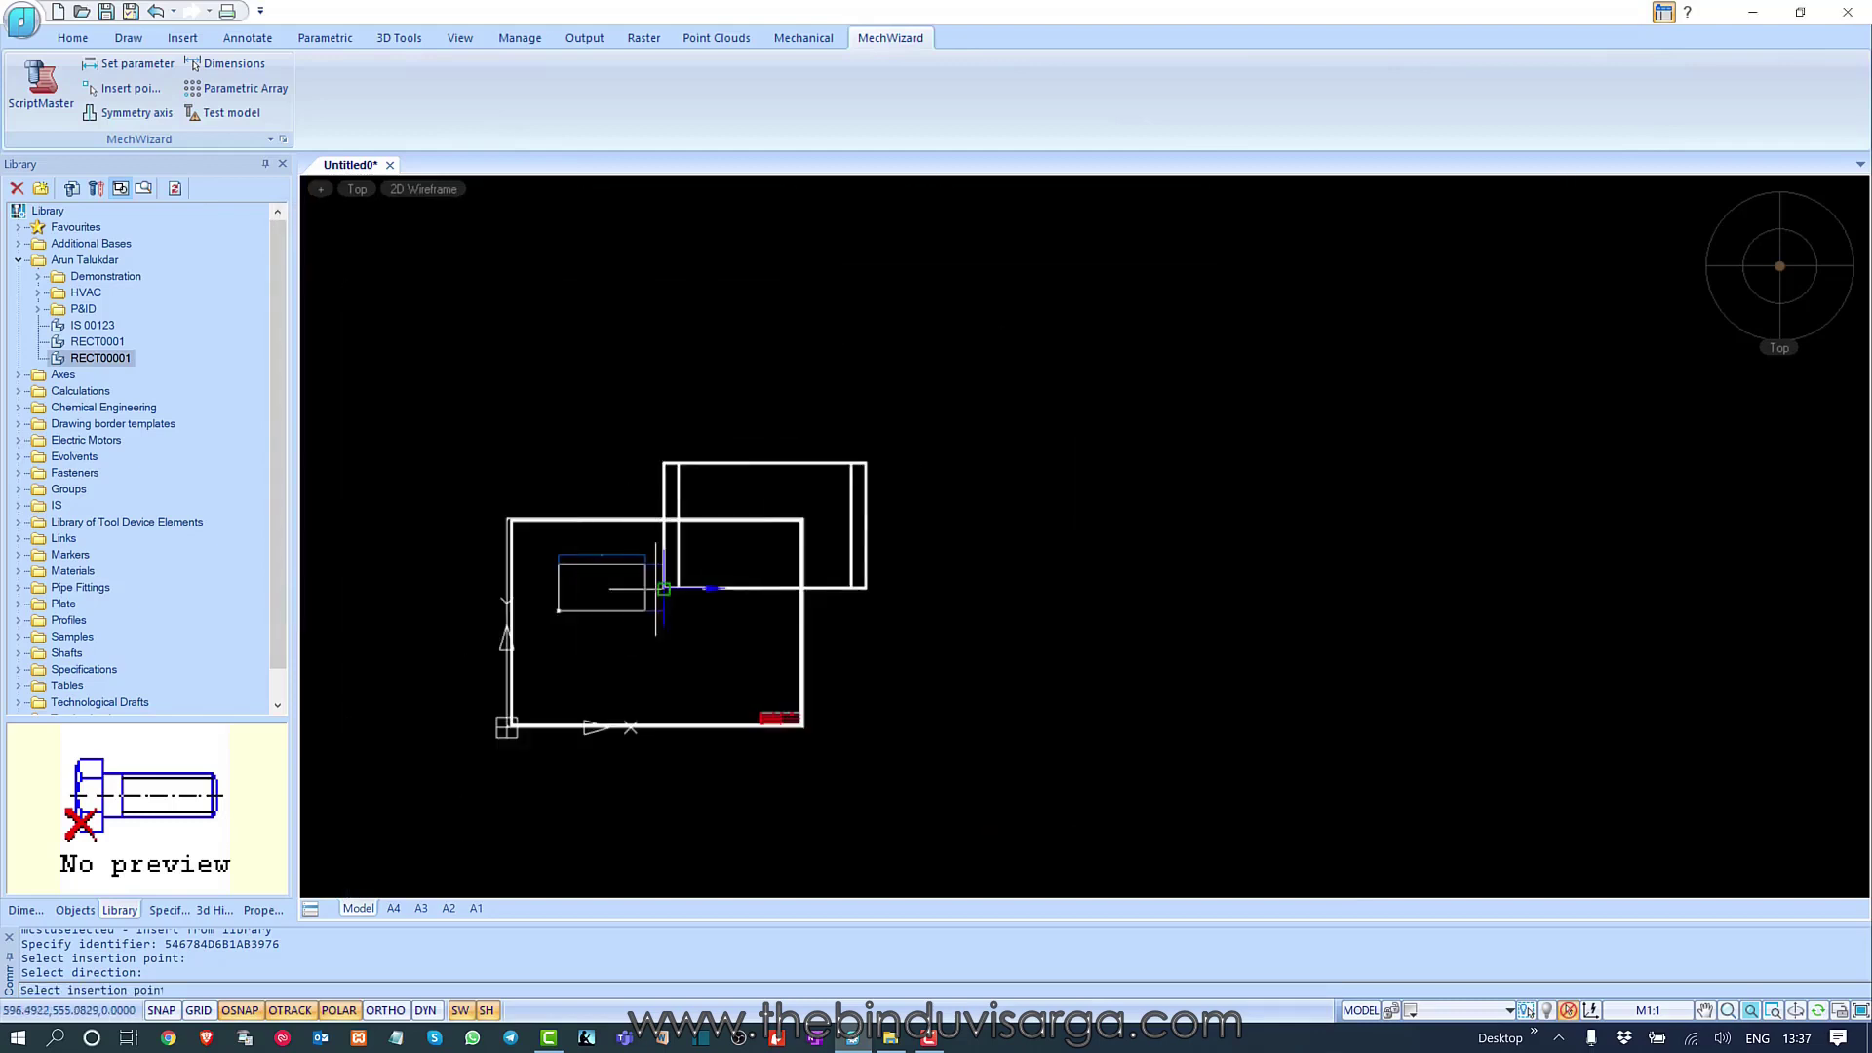
{"action": "scroll", "coordinate": [654, 585], "scroll_direction": "up", "scroll_amount": 2}
{"action": "key", "text": "Escape"}
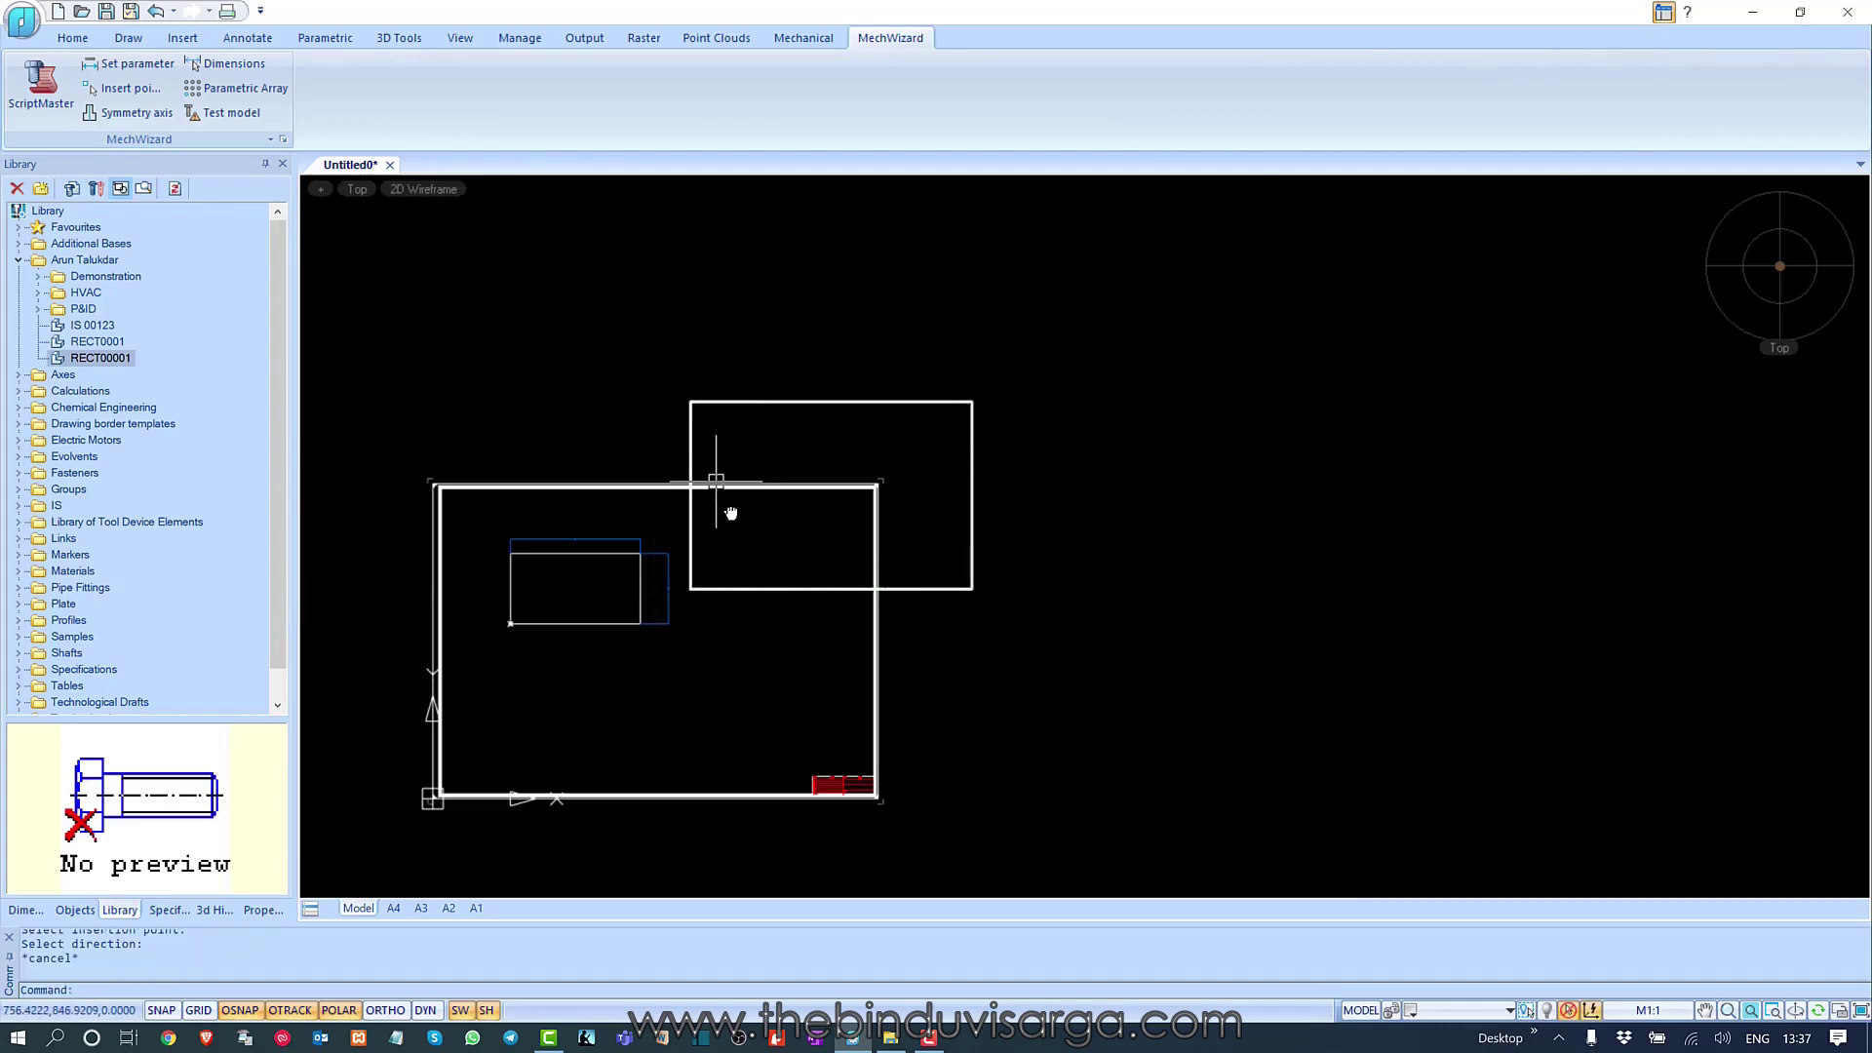
- Dimension the upper and right edges of the inserted RECT00001 rectangle
{"action": "scroll", "coordinate": [790, 488], "scroll_direction": "up", "scroll_amount": 3}
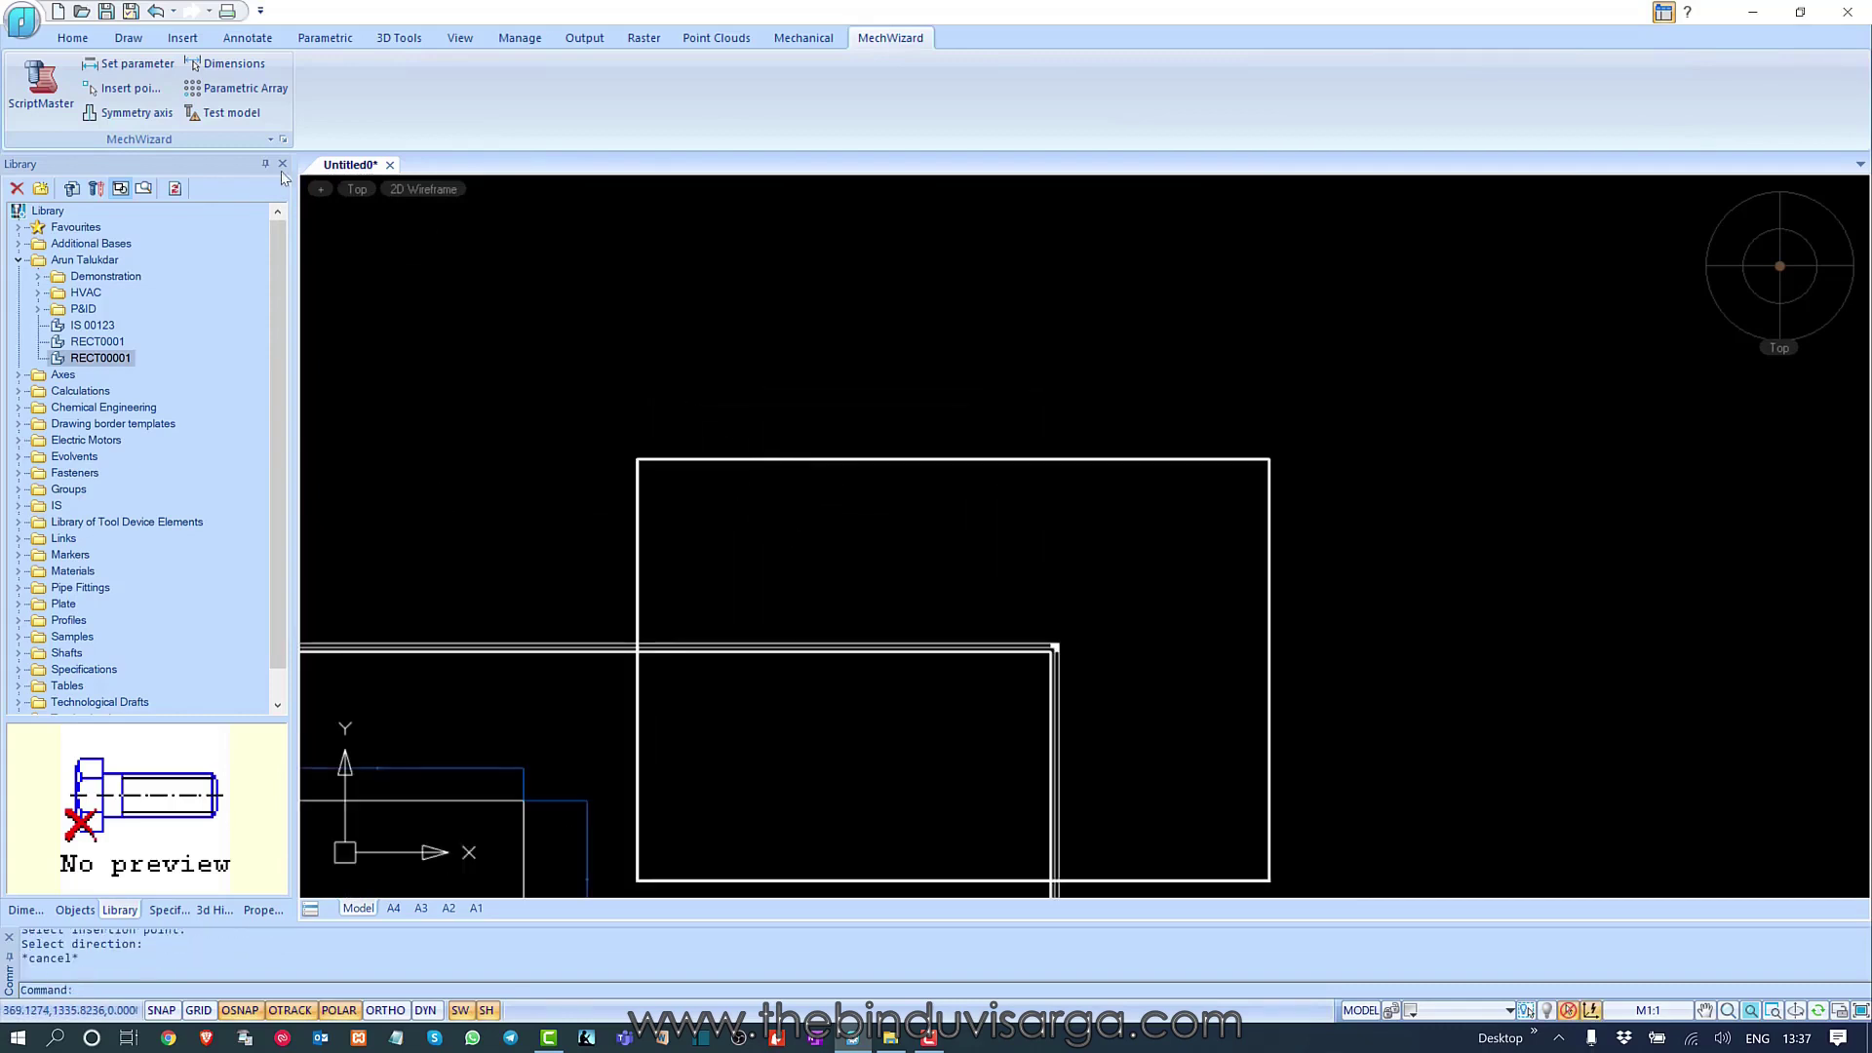
{"action": "left_click", "coordinate": [248, 37]}
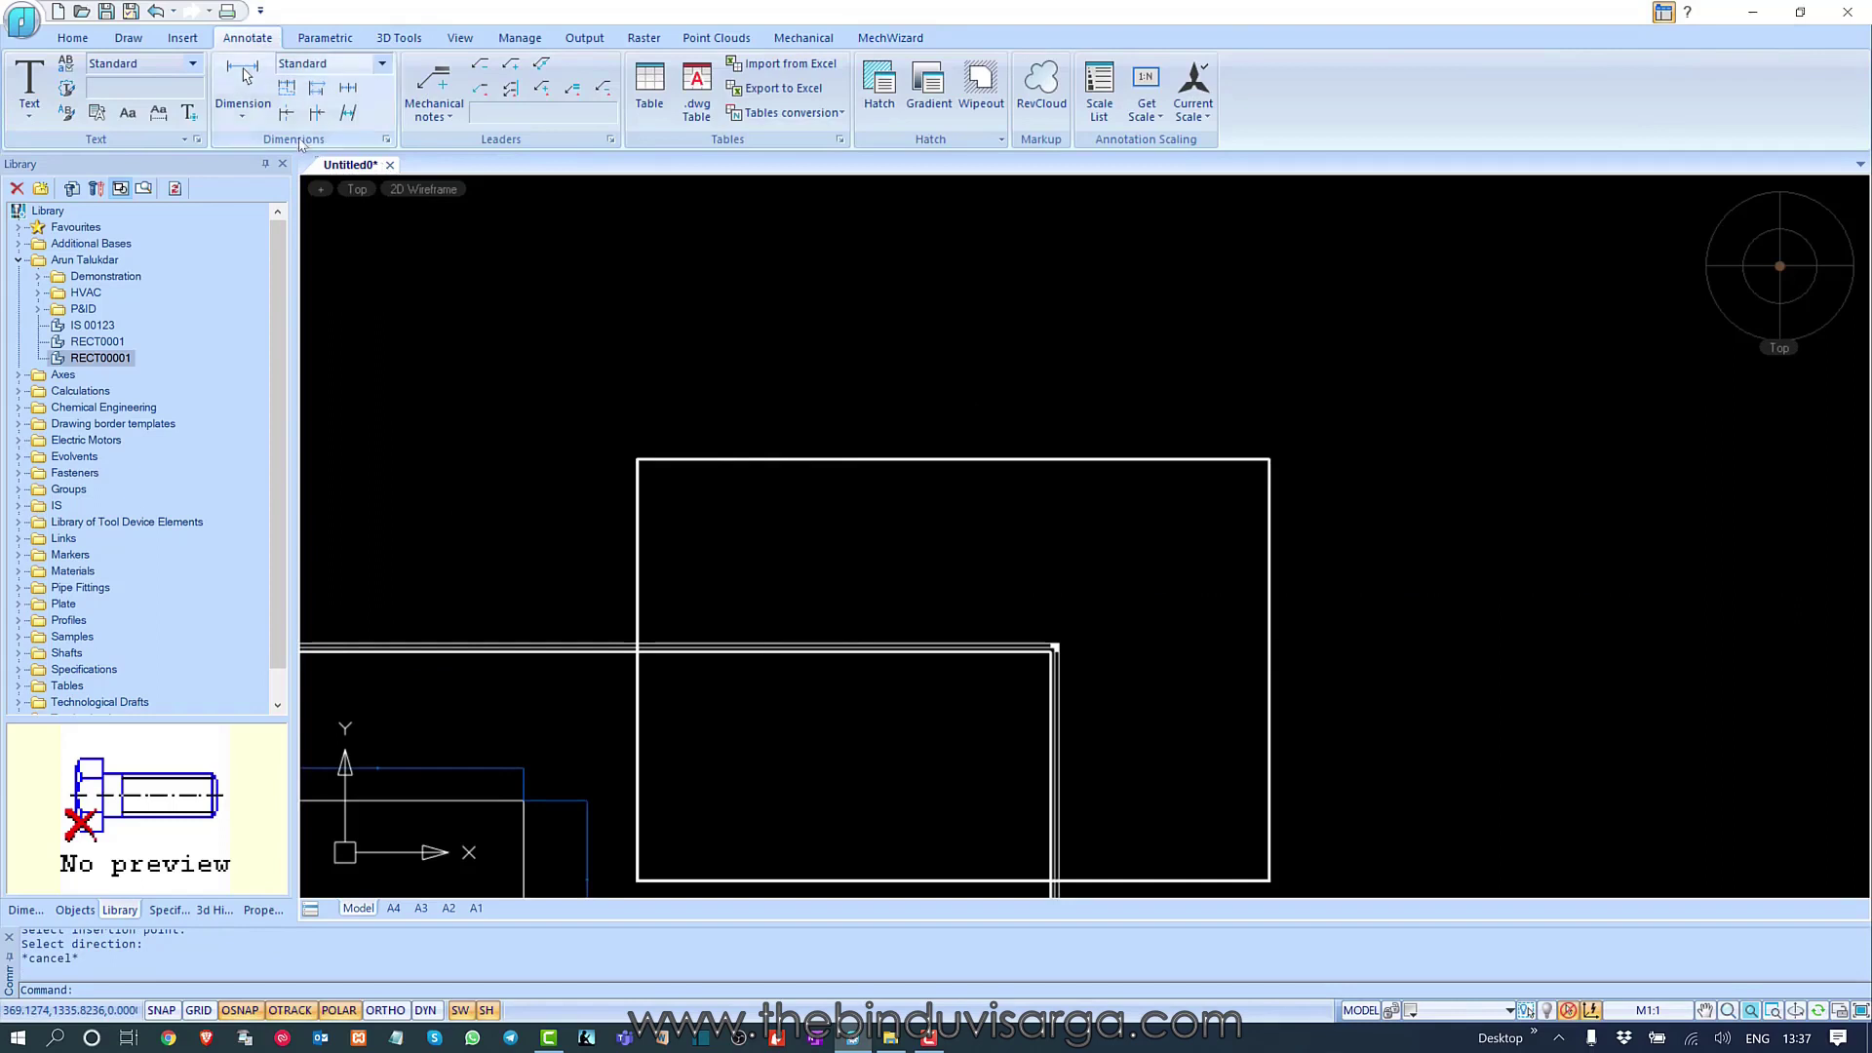
{"action": "left_click", "coordinate": [246, 77]}
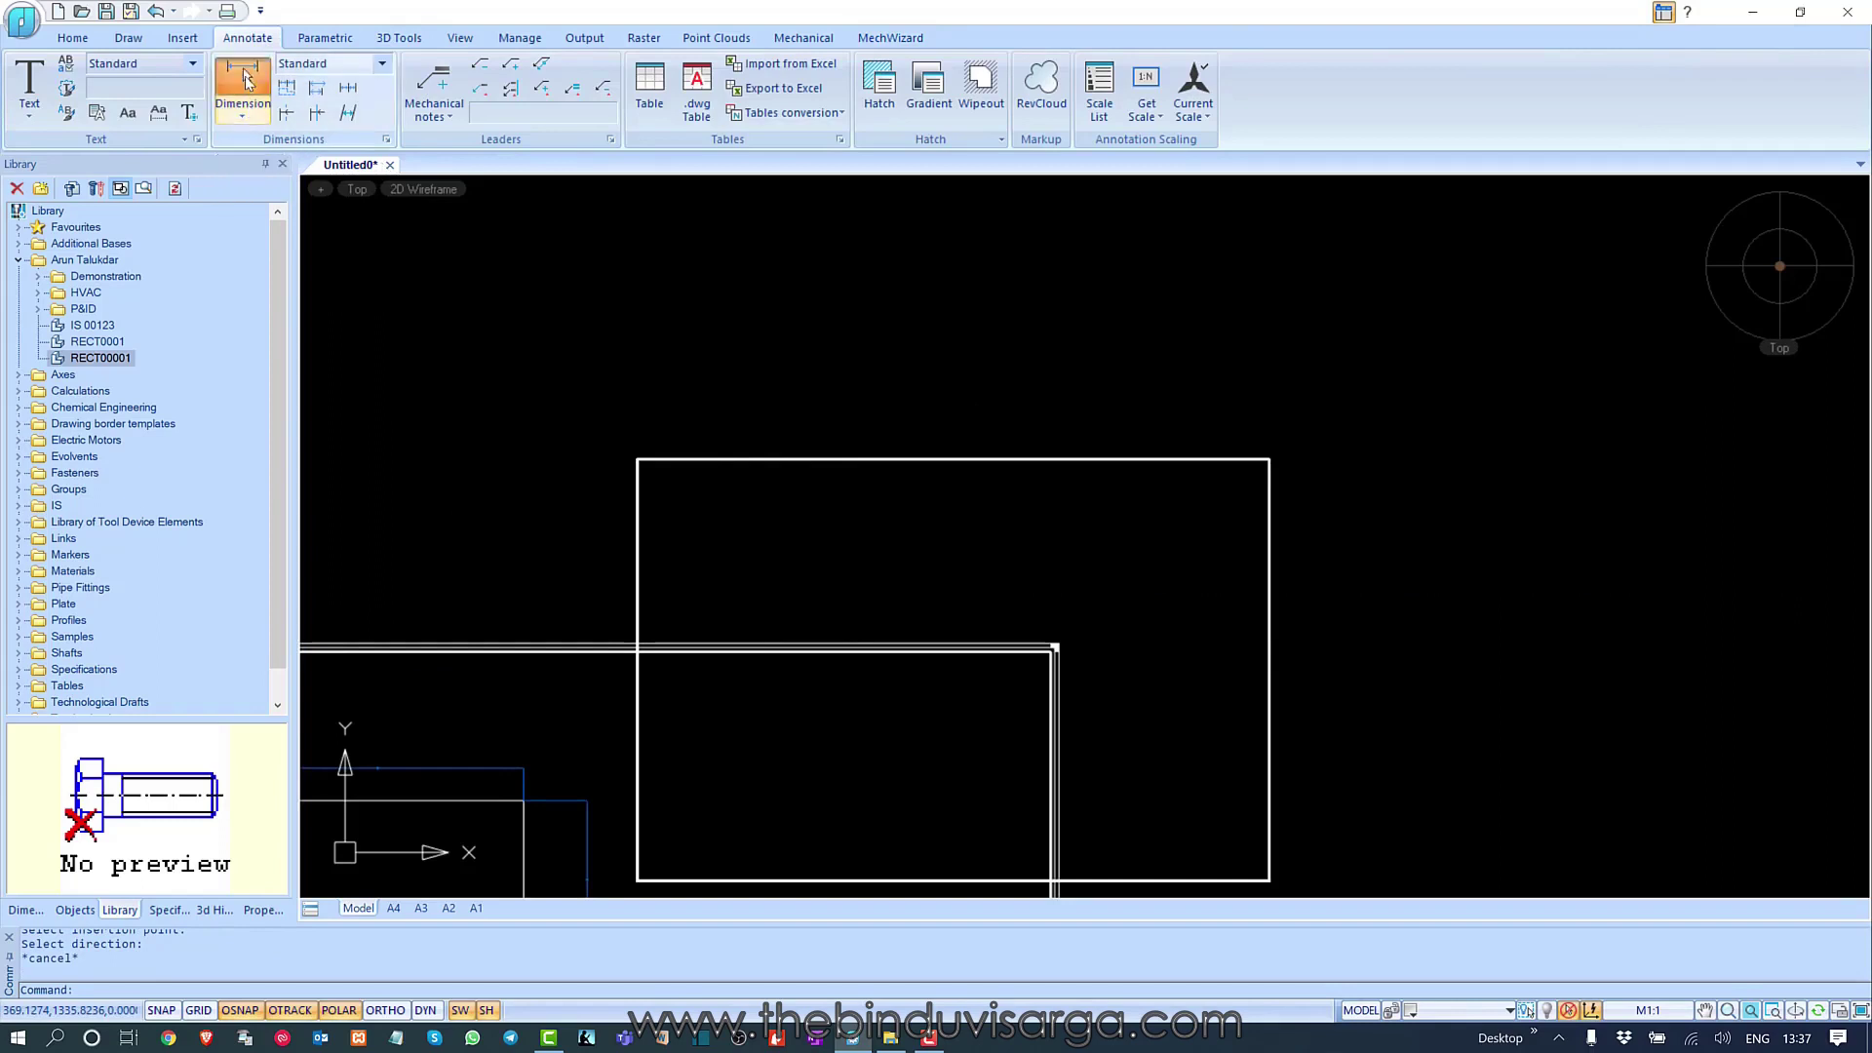
{"action": "left_click", "coordinate": [864, 452]}
{"action": "left_click", "coordinate": [883, 398]}
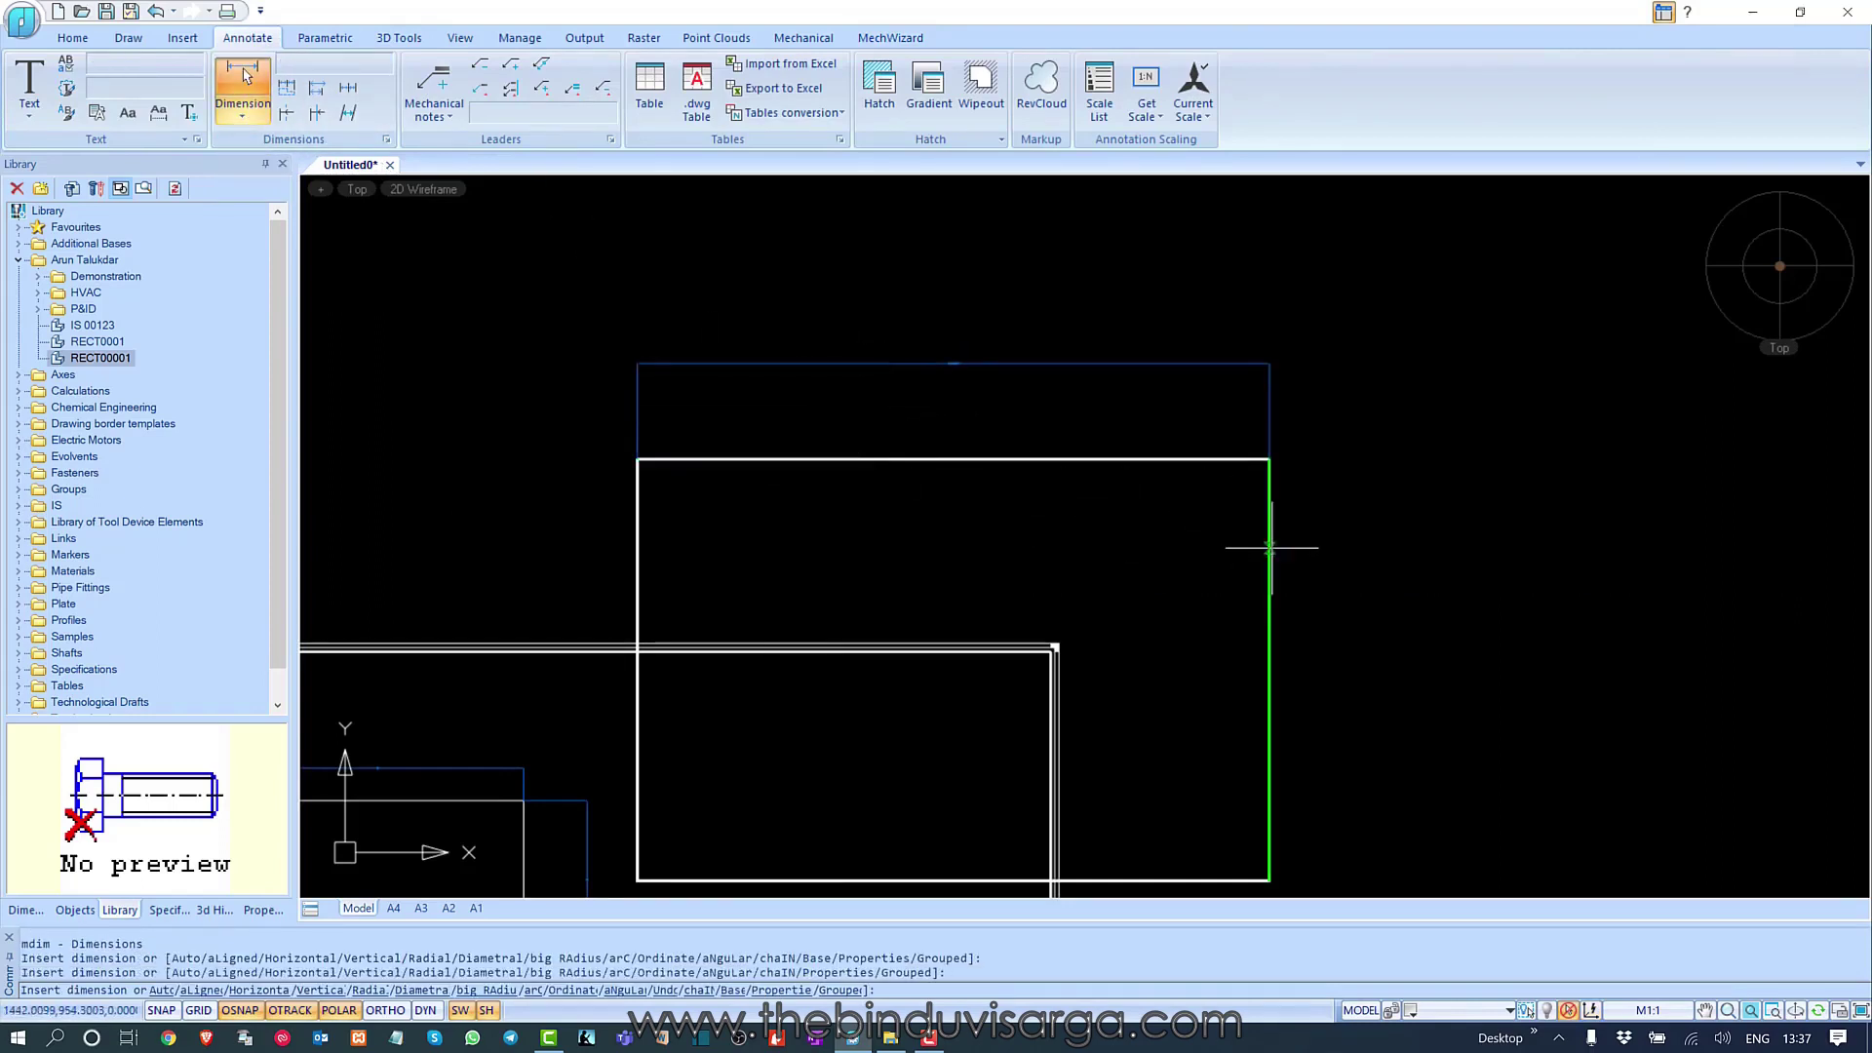
{"action": "left_click", "coordinate": [1287, 527]}
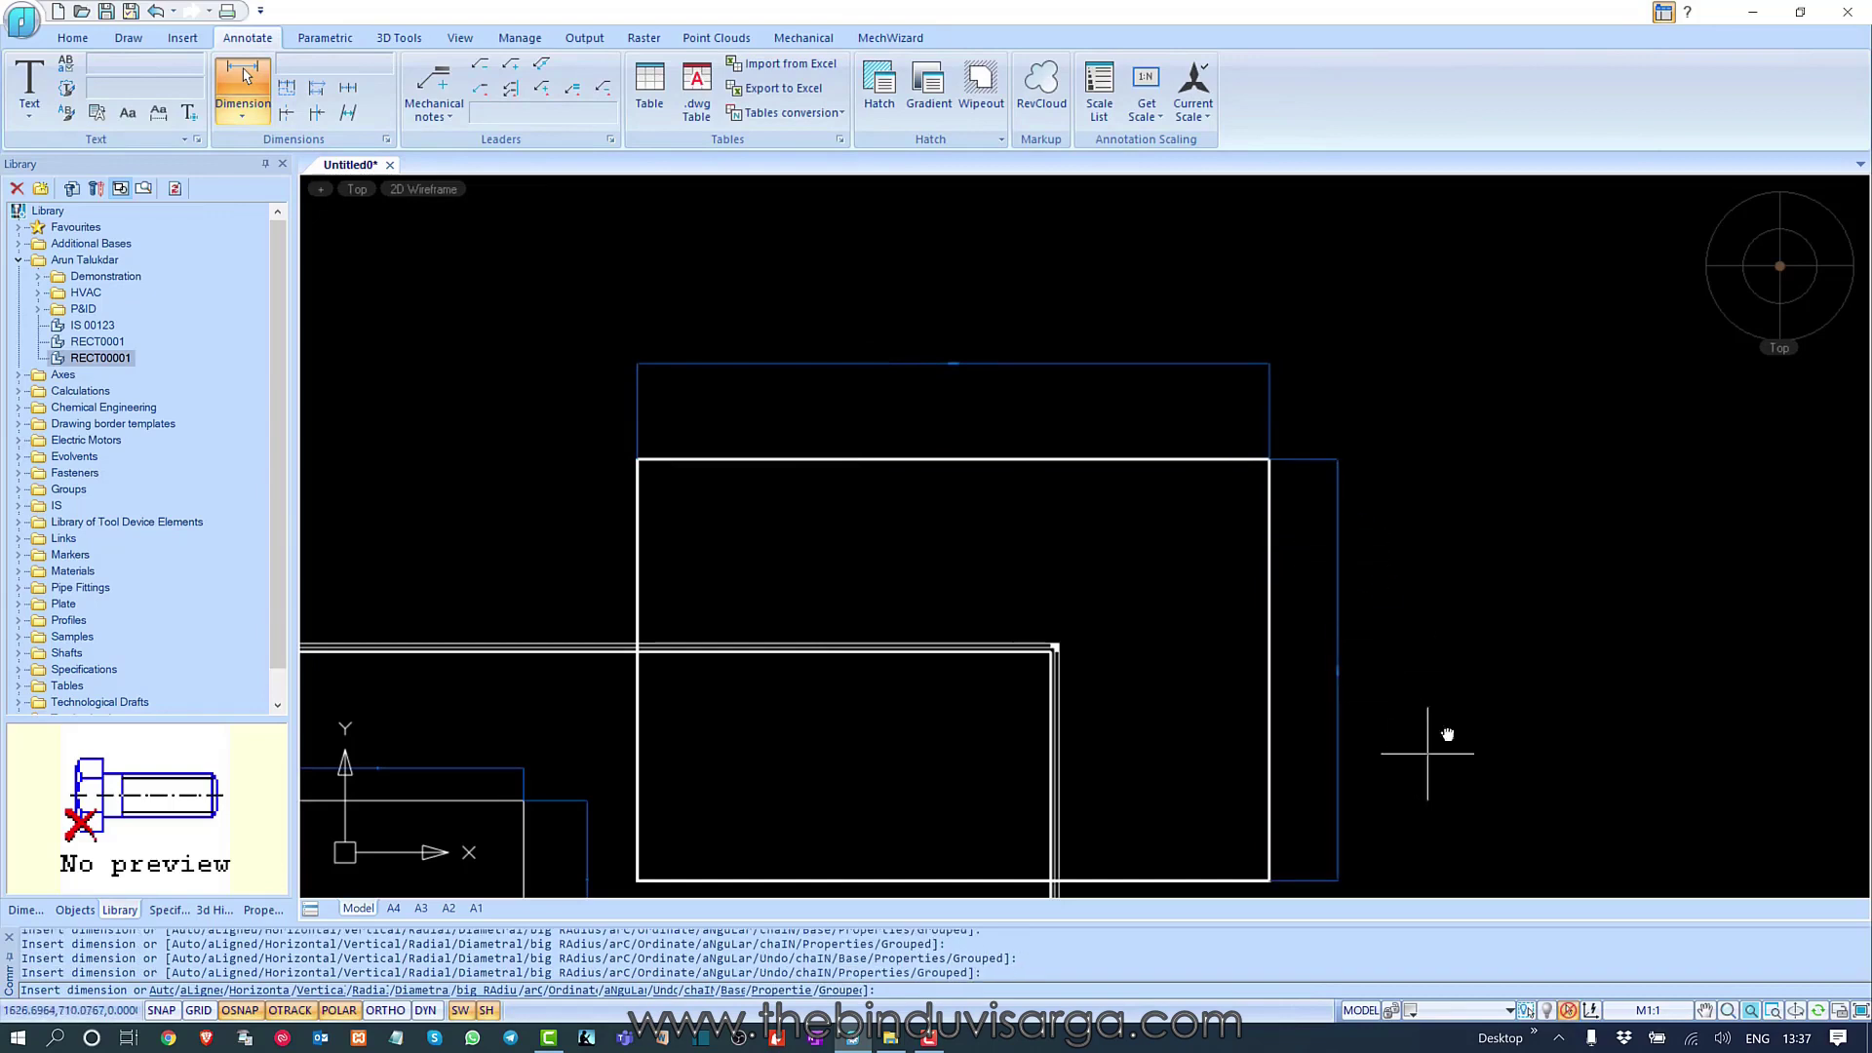
{"action": "scroll", "coordinate": [1452, 683], "scroll_direction": "up", "scroll_amount": 2}
{"action": "key", "text": "Escape"}
- Examine the width and length dimension values on the inserted rectangle
{"action": "scroll", "coordinate": [1404, 531], "scroll_direction": "up", "scroll_amount": 2}
{"action": "scroll", "coordinate": [1341, 522], "scroll_direction": "up", "scroll_amount": 4}
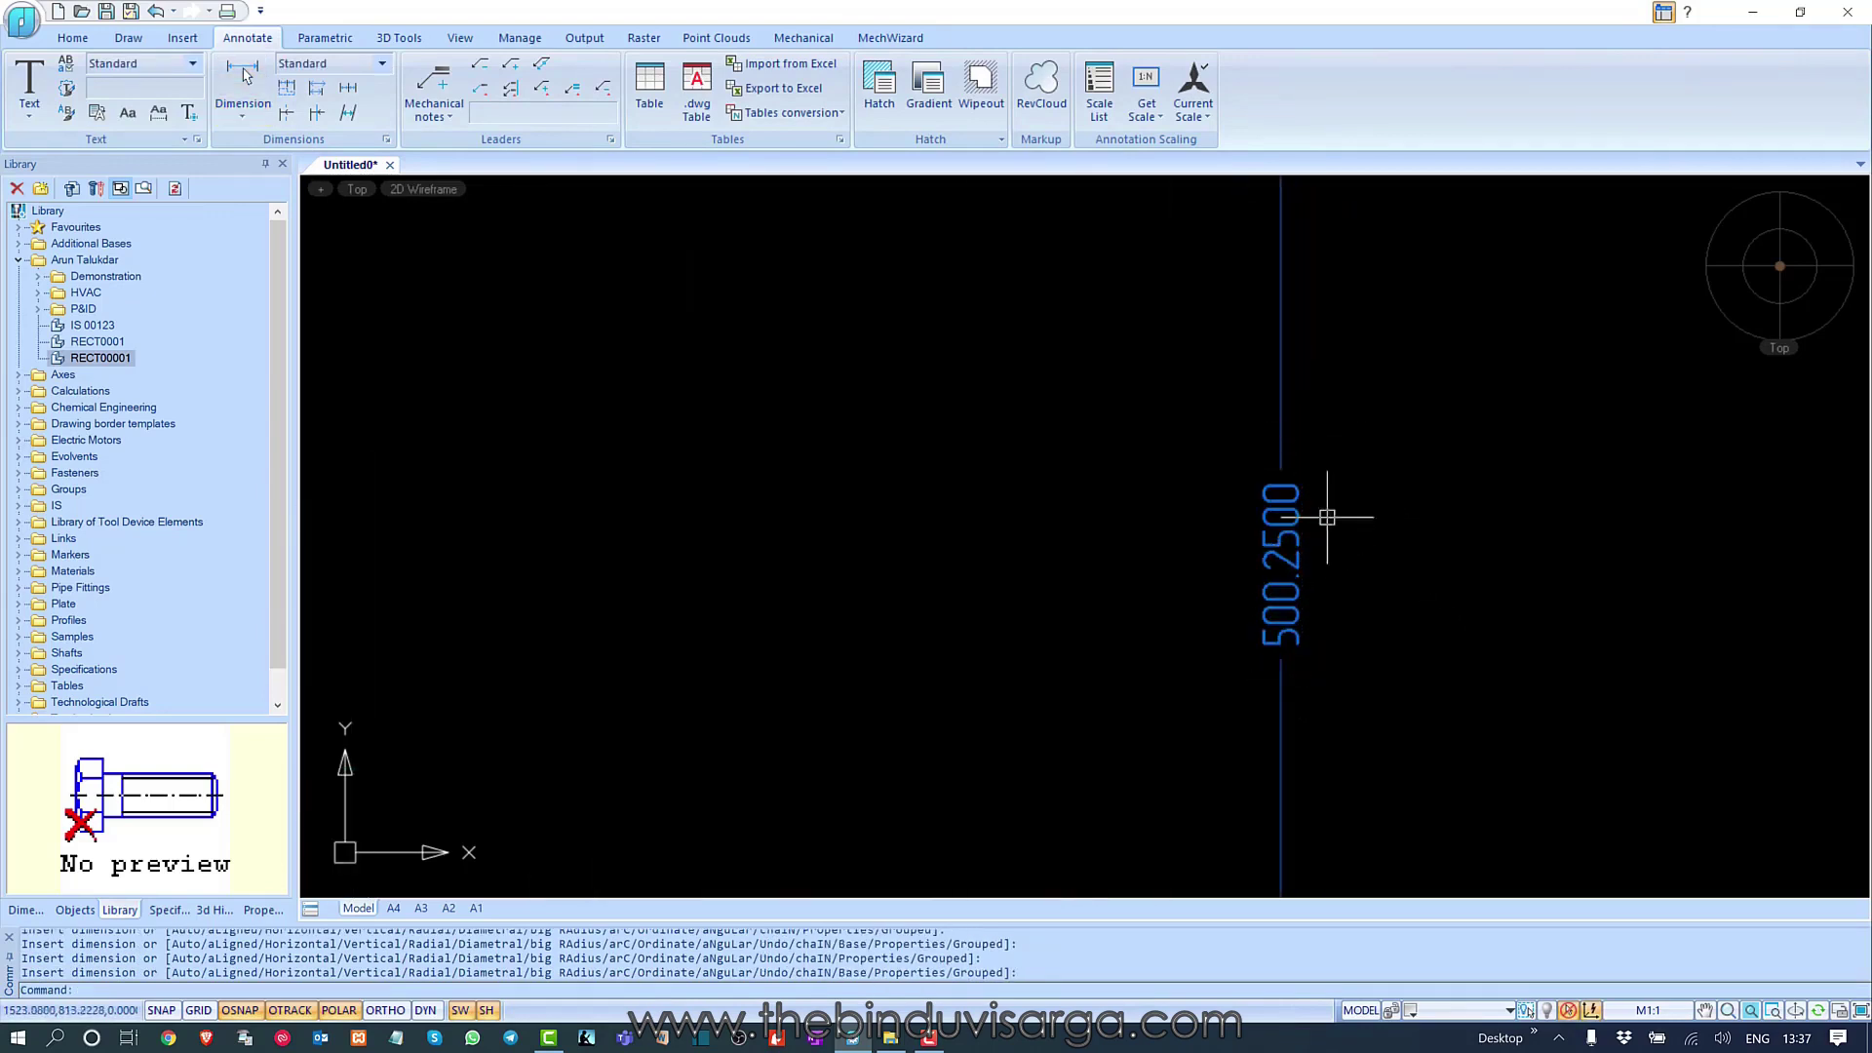
{"action": "scroll", "coordinate": [1370, 749], "scroll_direction": "down", "scroll_amount": 3}
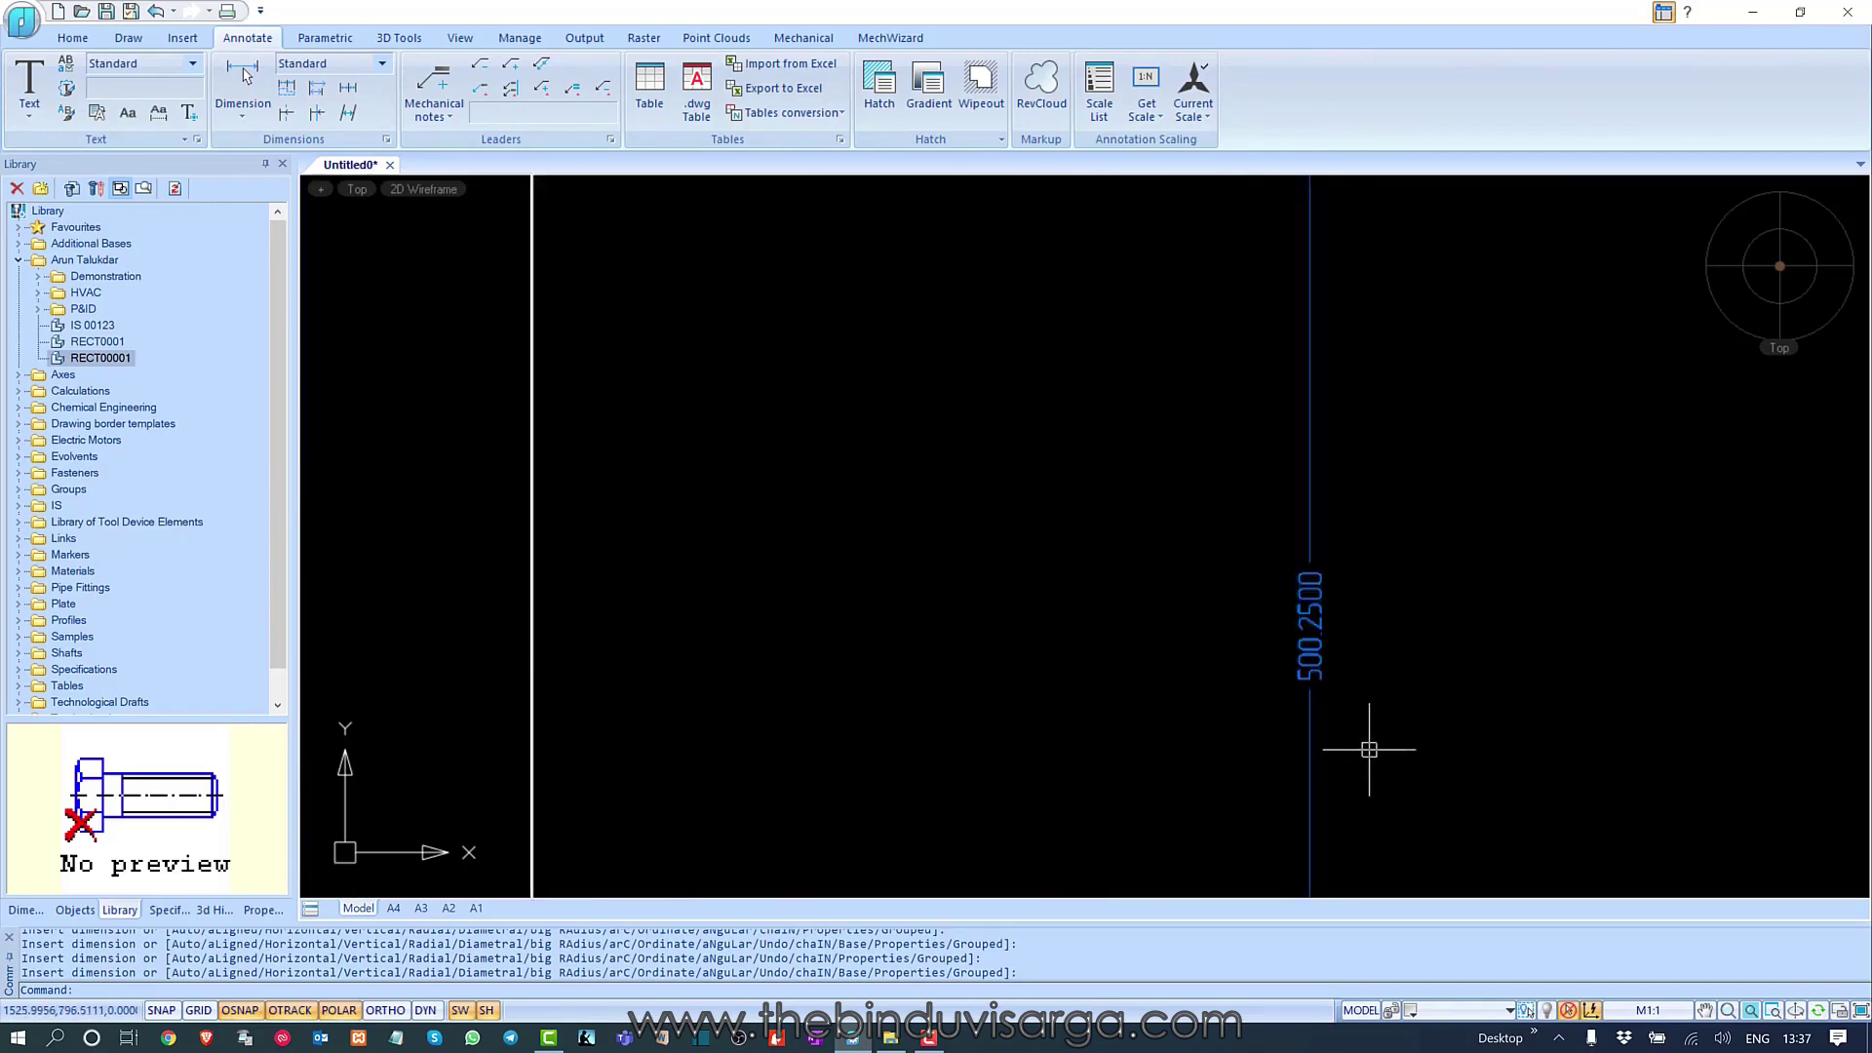
{"action": "scroll", "coordinate": [1108, 572], "scroll_direction": "up", "scroll_amount": 5}
{"action": "scroll", "coordinate": [978, 439], "scroll_direction": "up", "scroll_amount": 2}
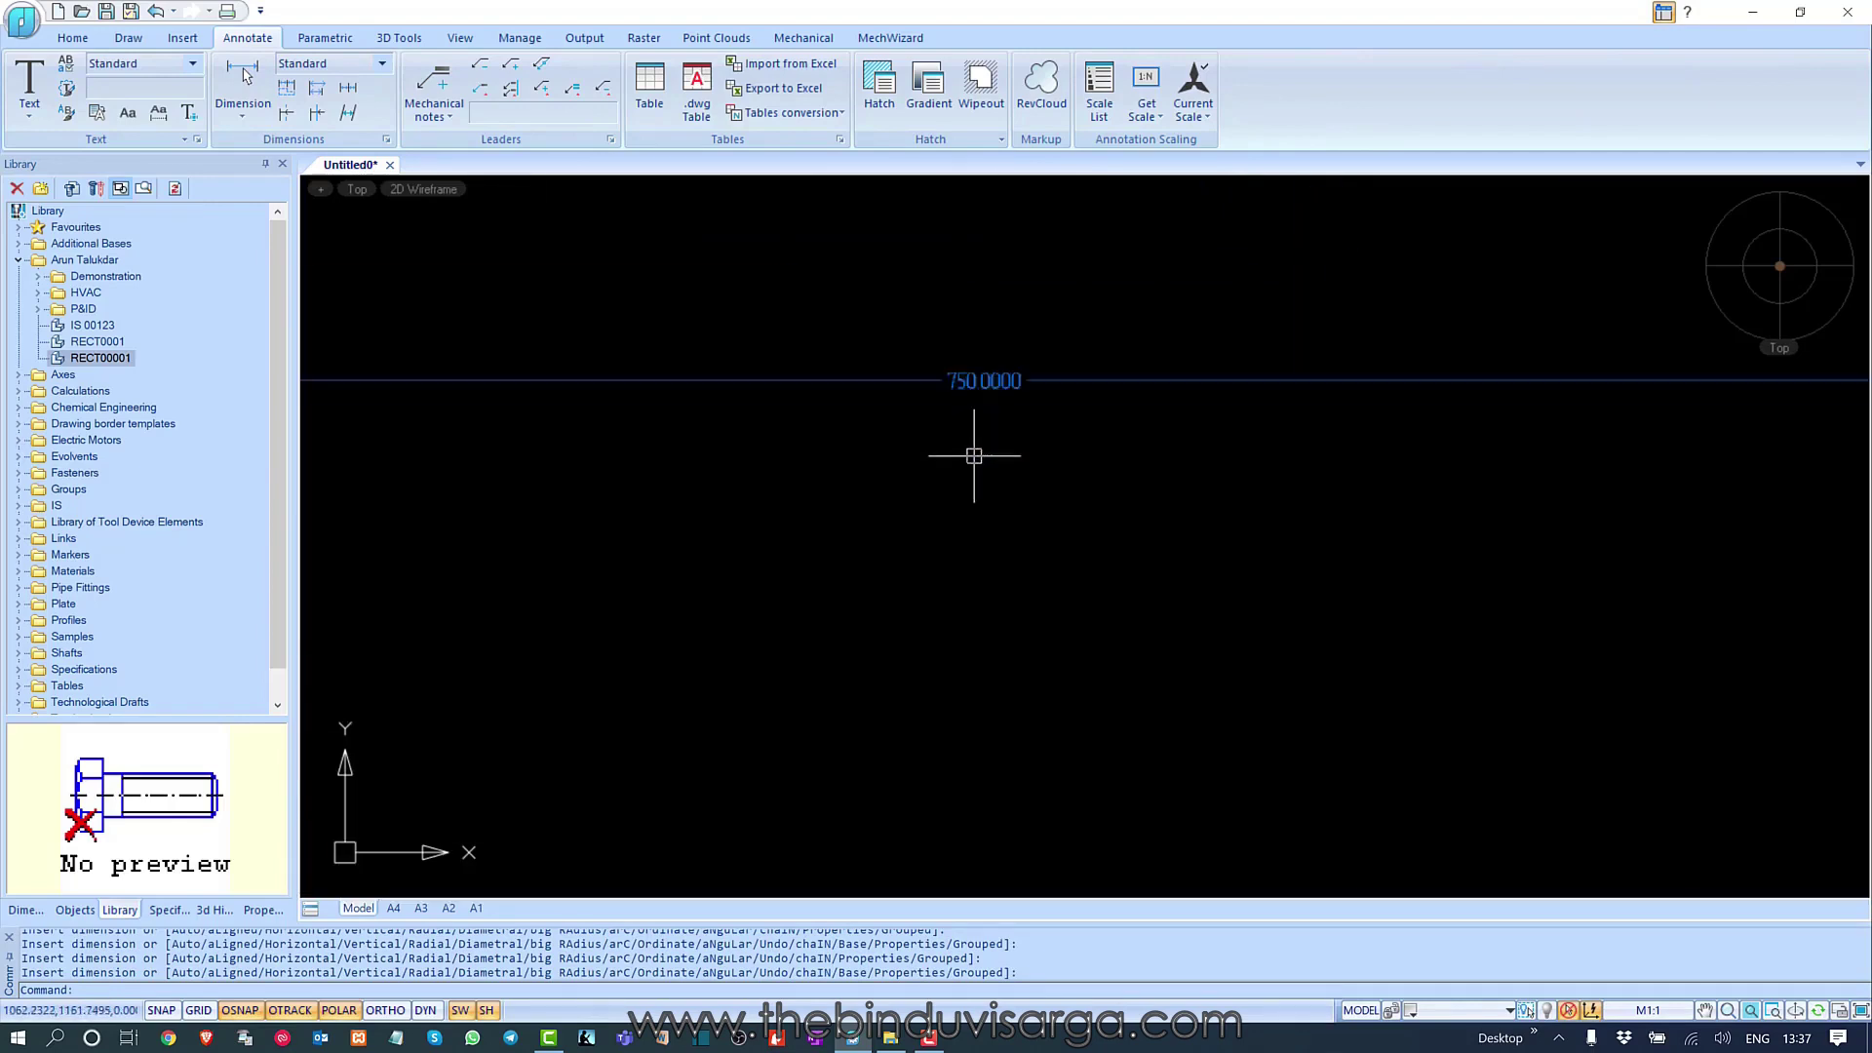
{"action": "scroll", "coordinate": [1025, 453], "scroll_direction": "down", "scroll_amount": 6}
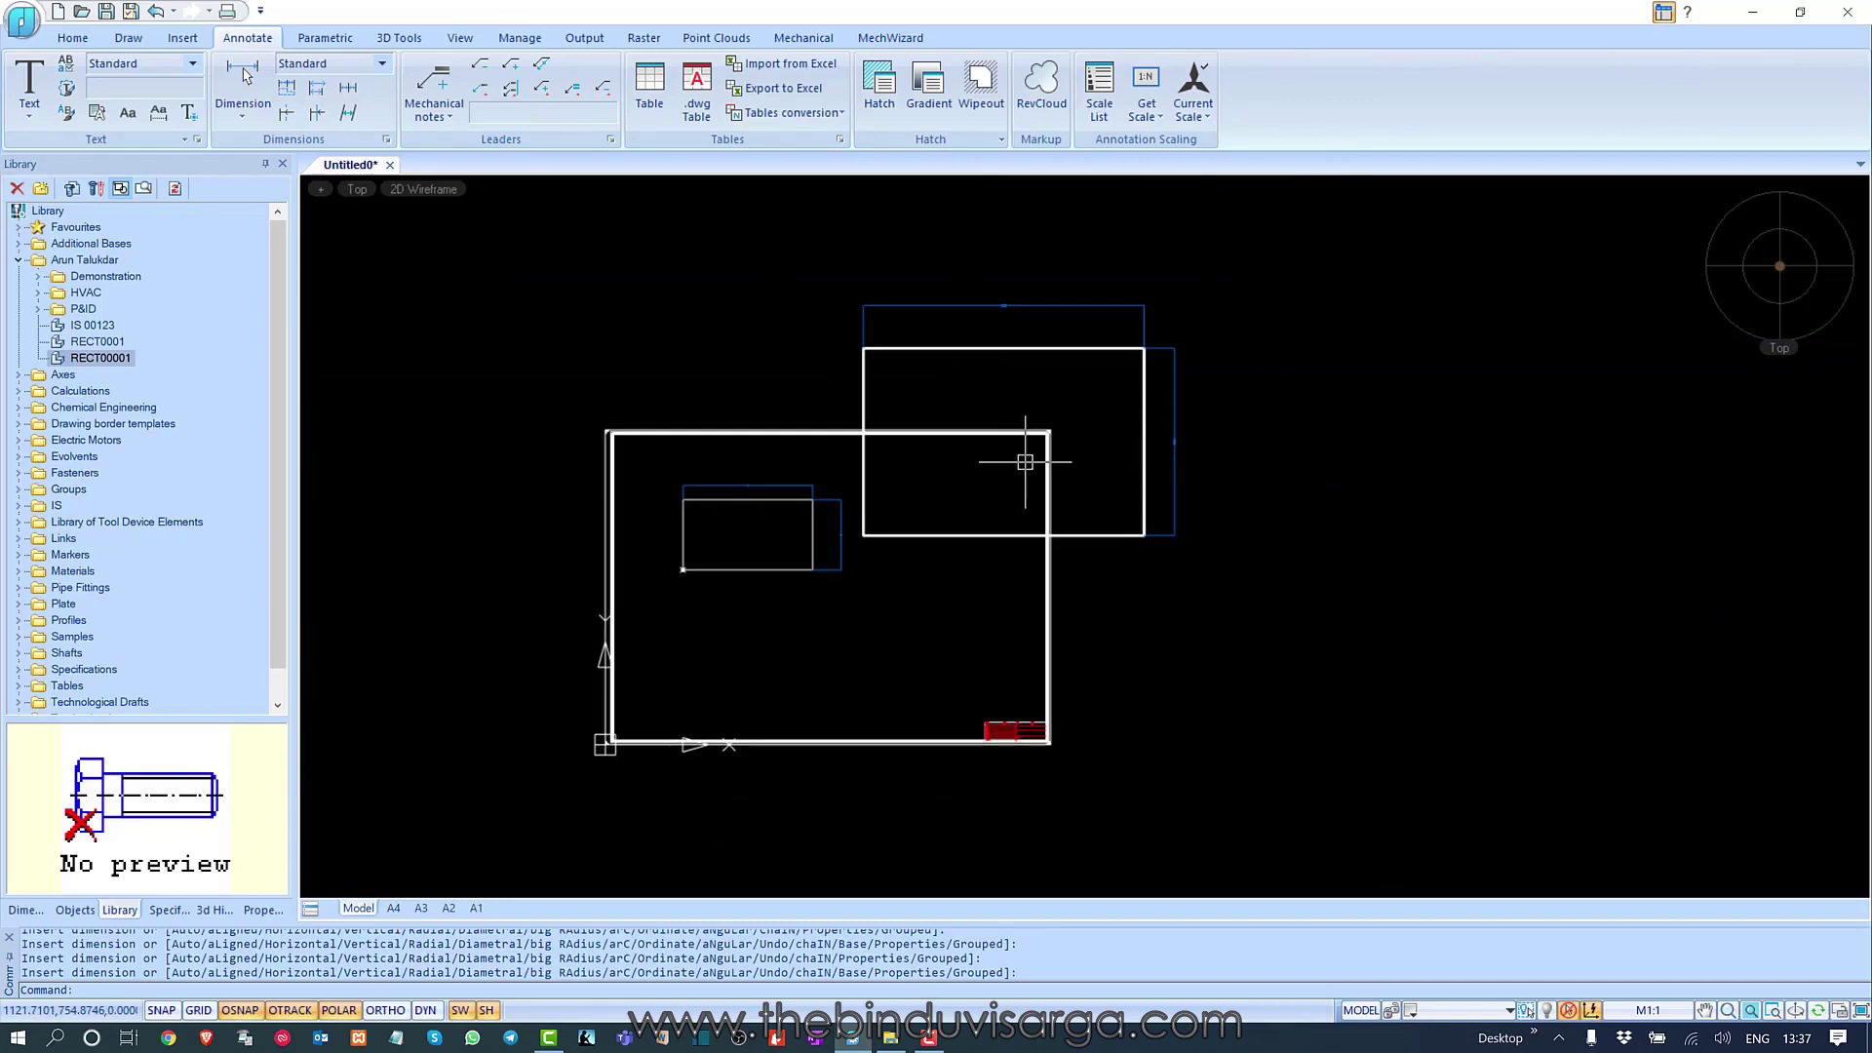
{"action": "key", "text": "Escape"}
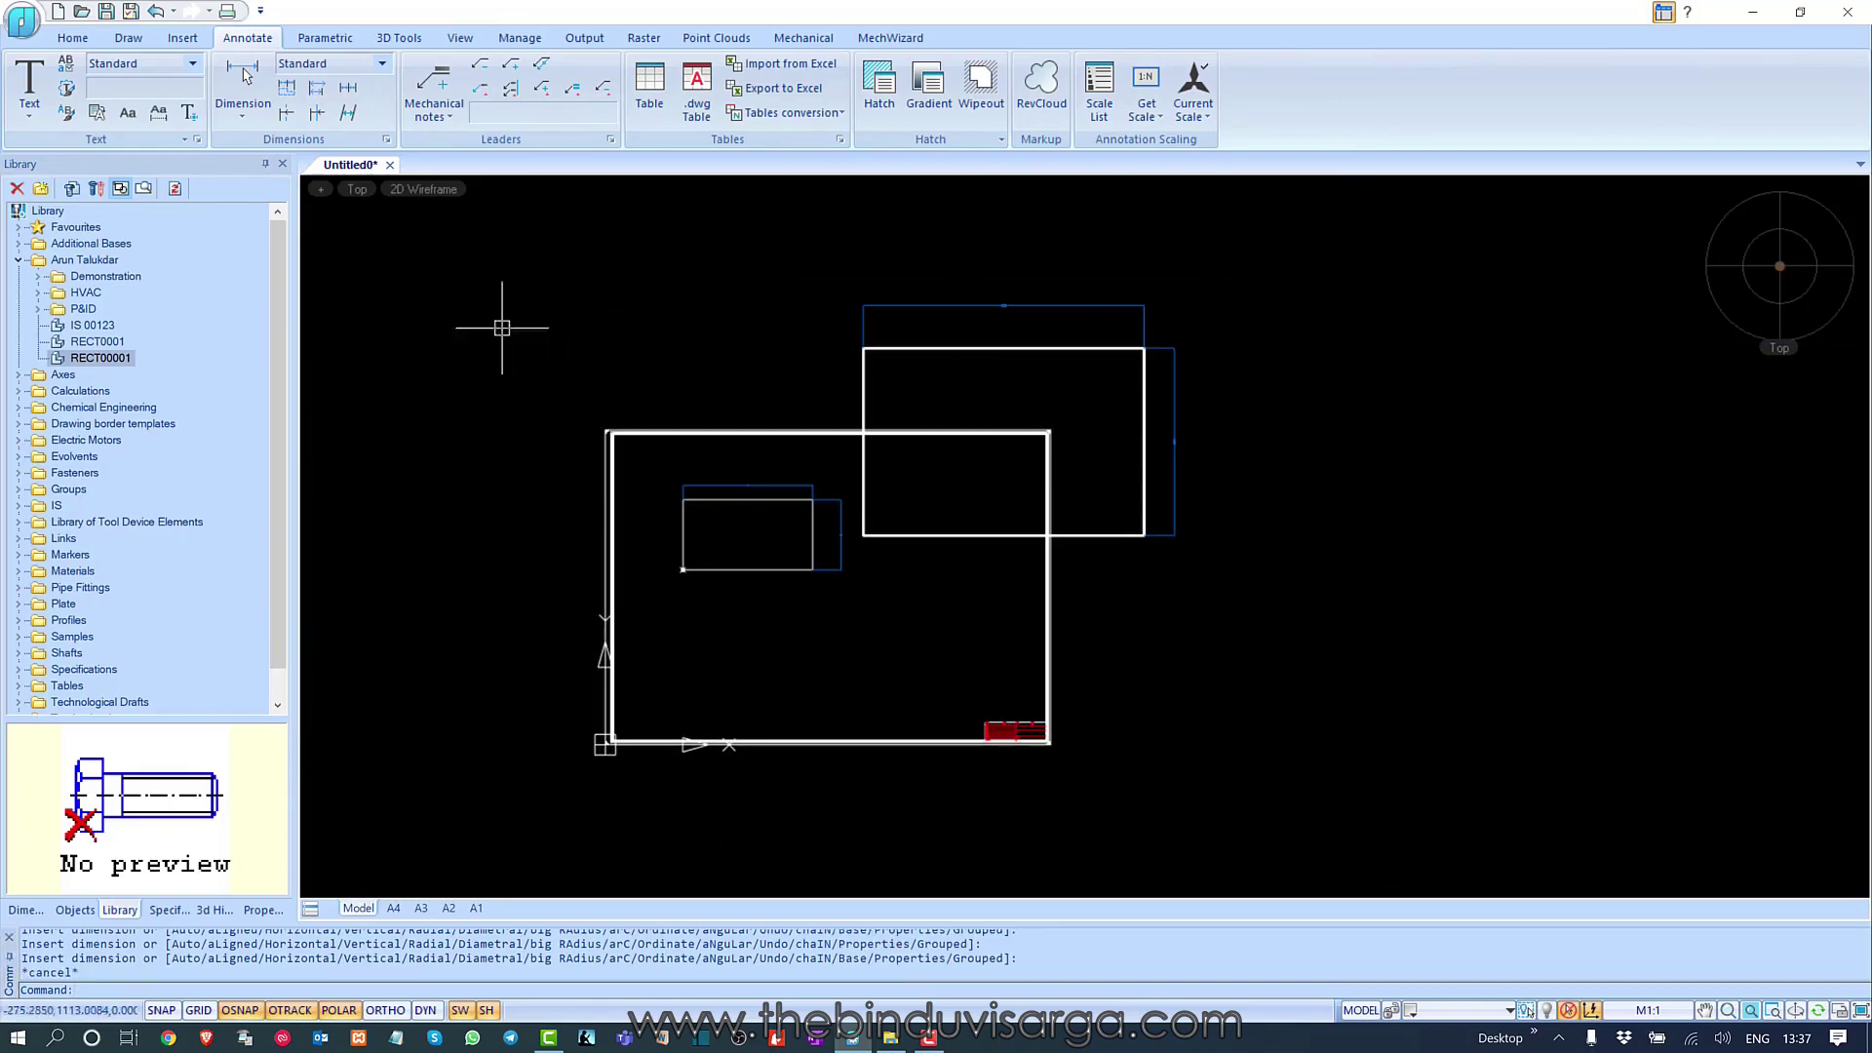
- Open the RECT00001 library object with ScriptMaster and add one row to Table0
{"action": "right_click", "coordinate": [110, 364]}
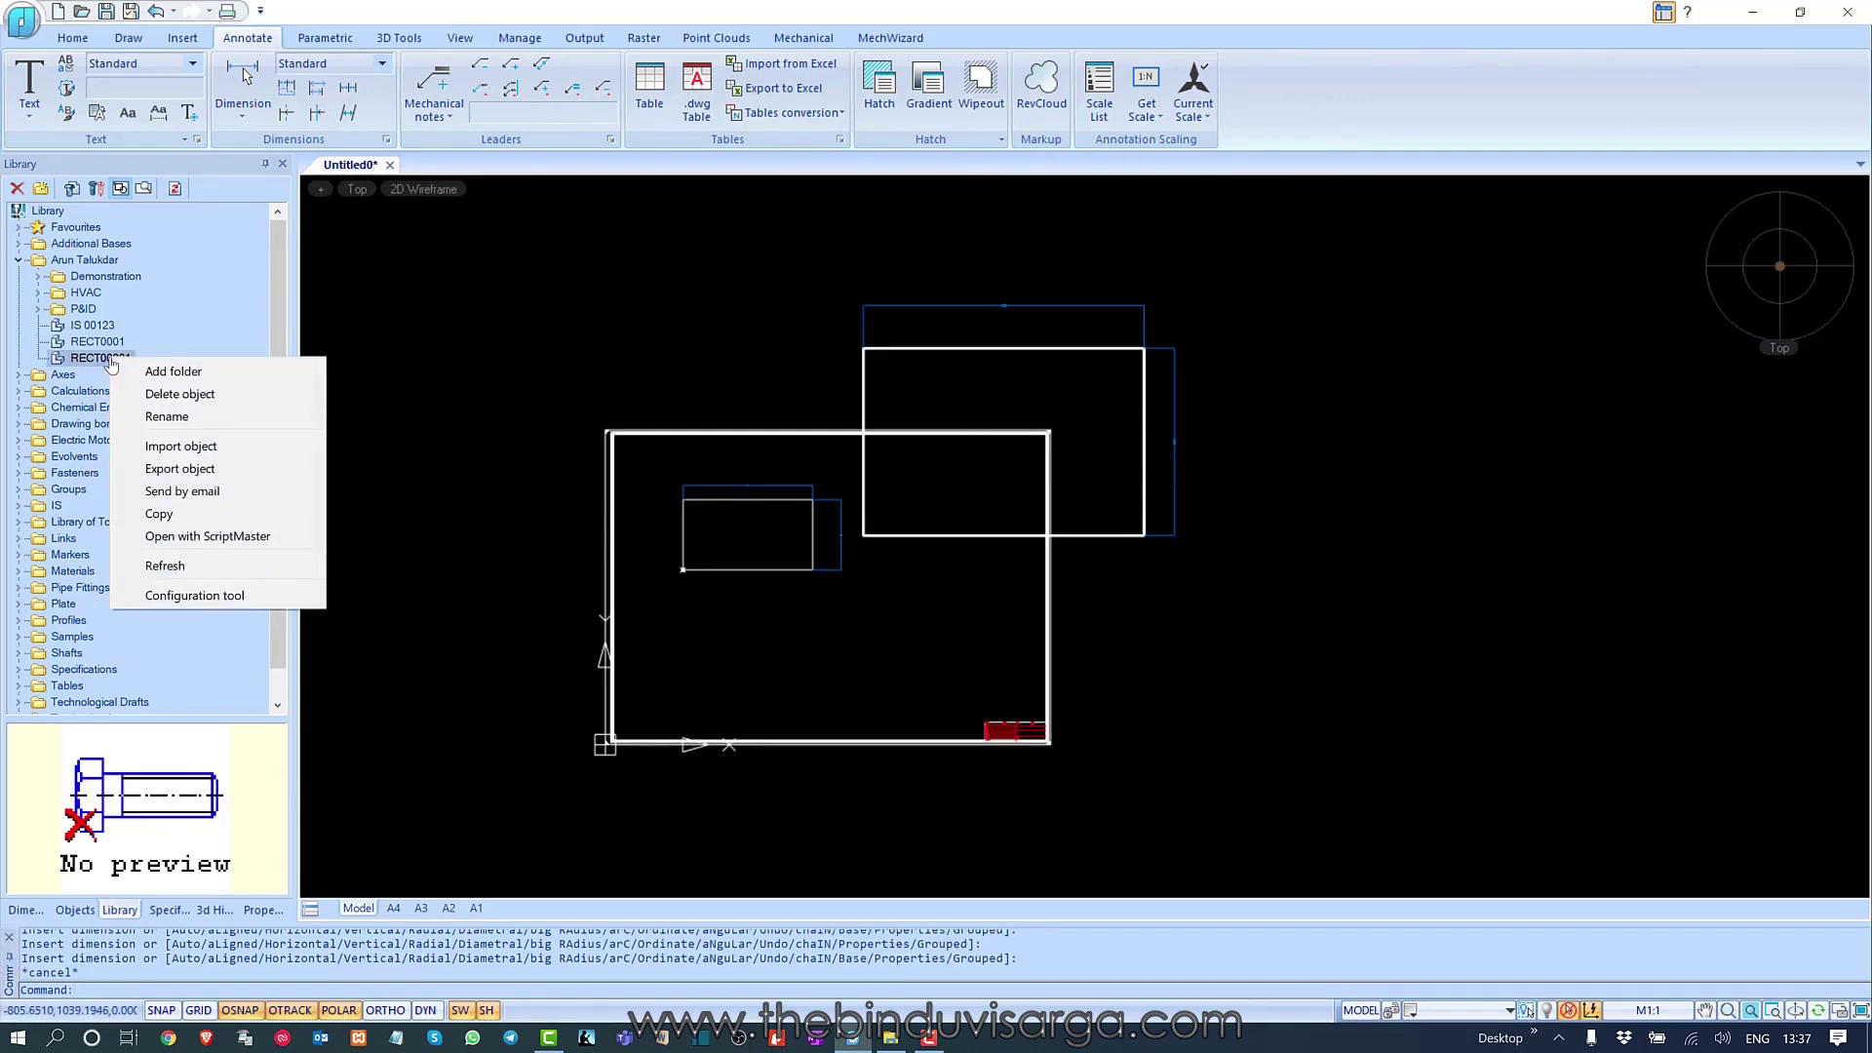
{"action": "left_click", "coordinate": [208, 536]}
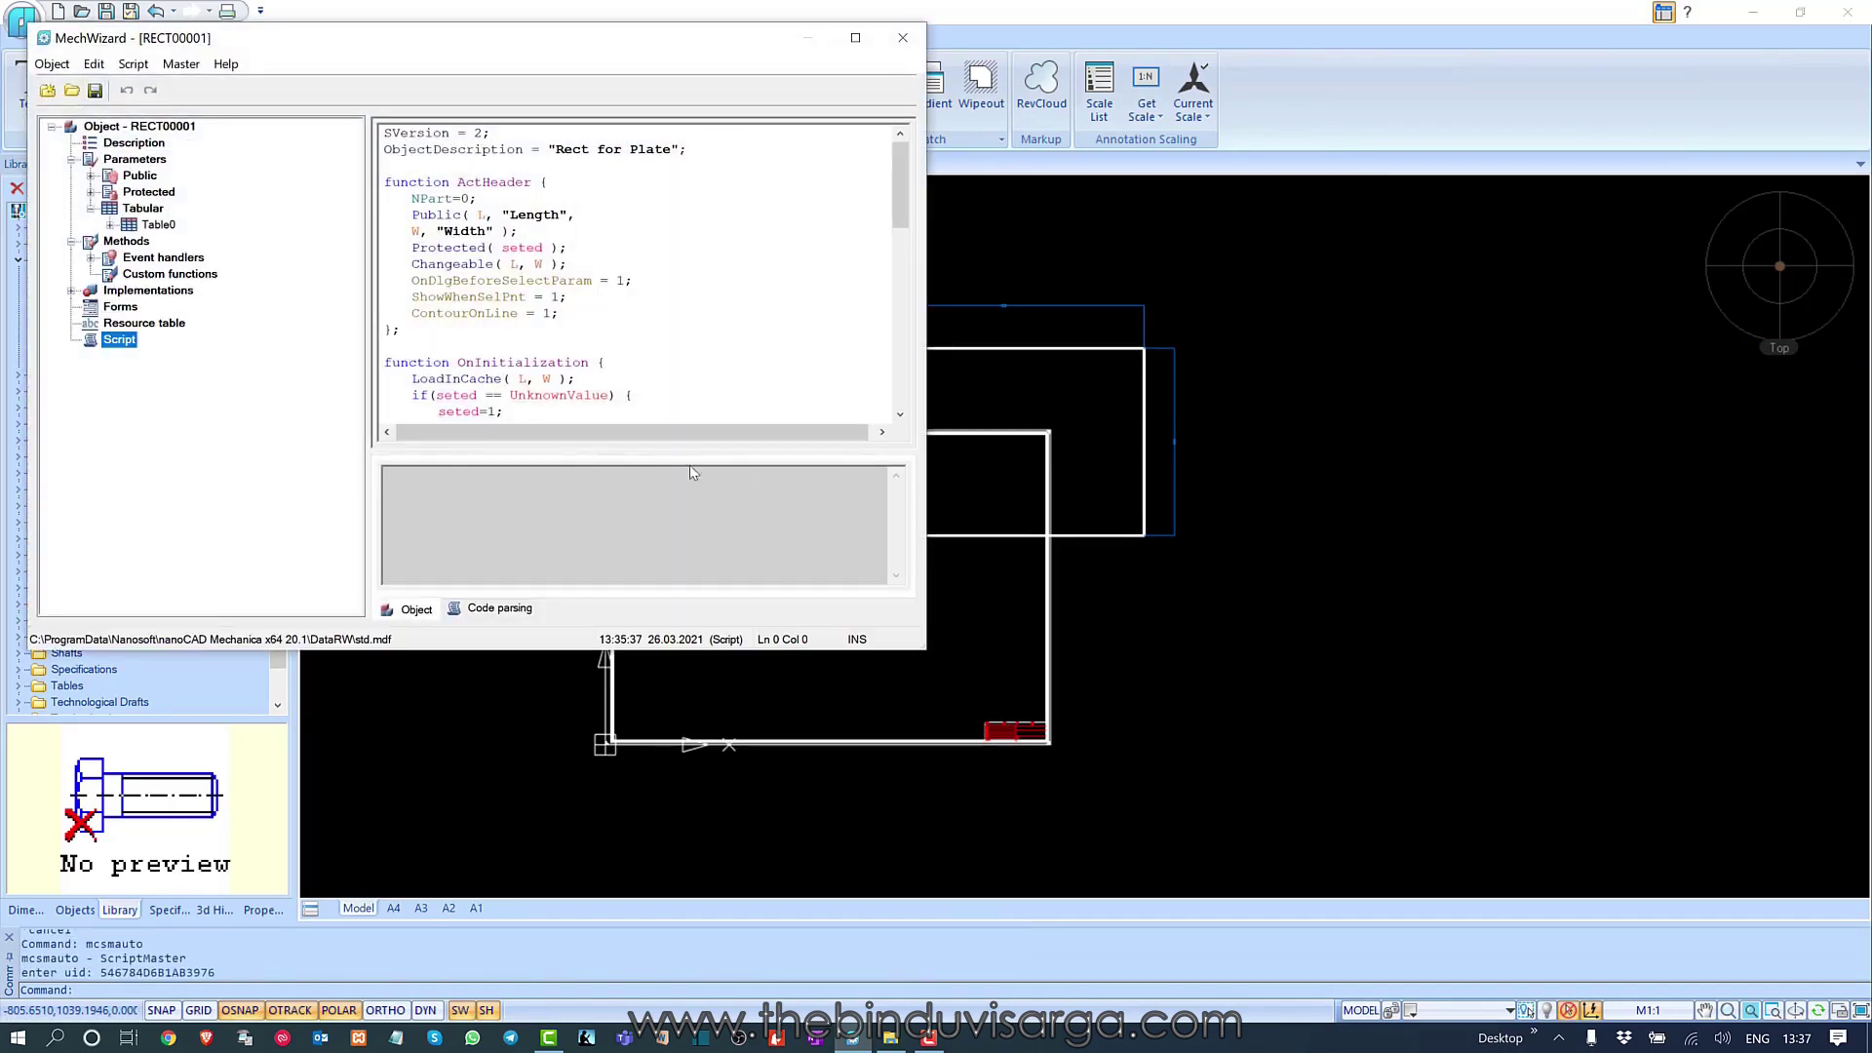
{"action": "left_click", "coordinate": [158, 224]}
{"action": "right_click", "coordinate": [544, 298]}
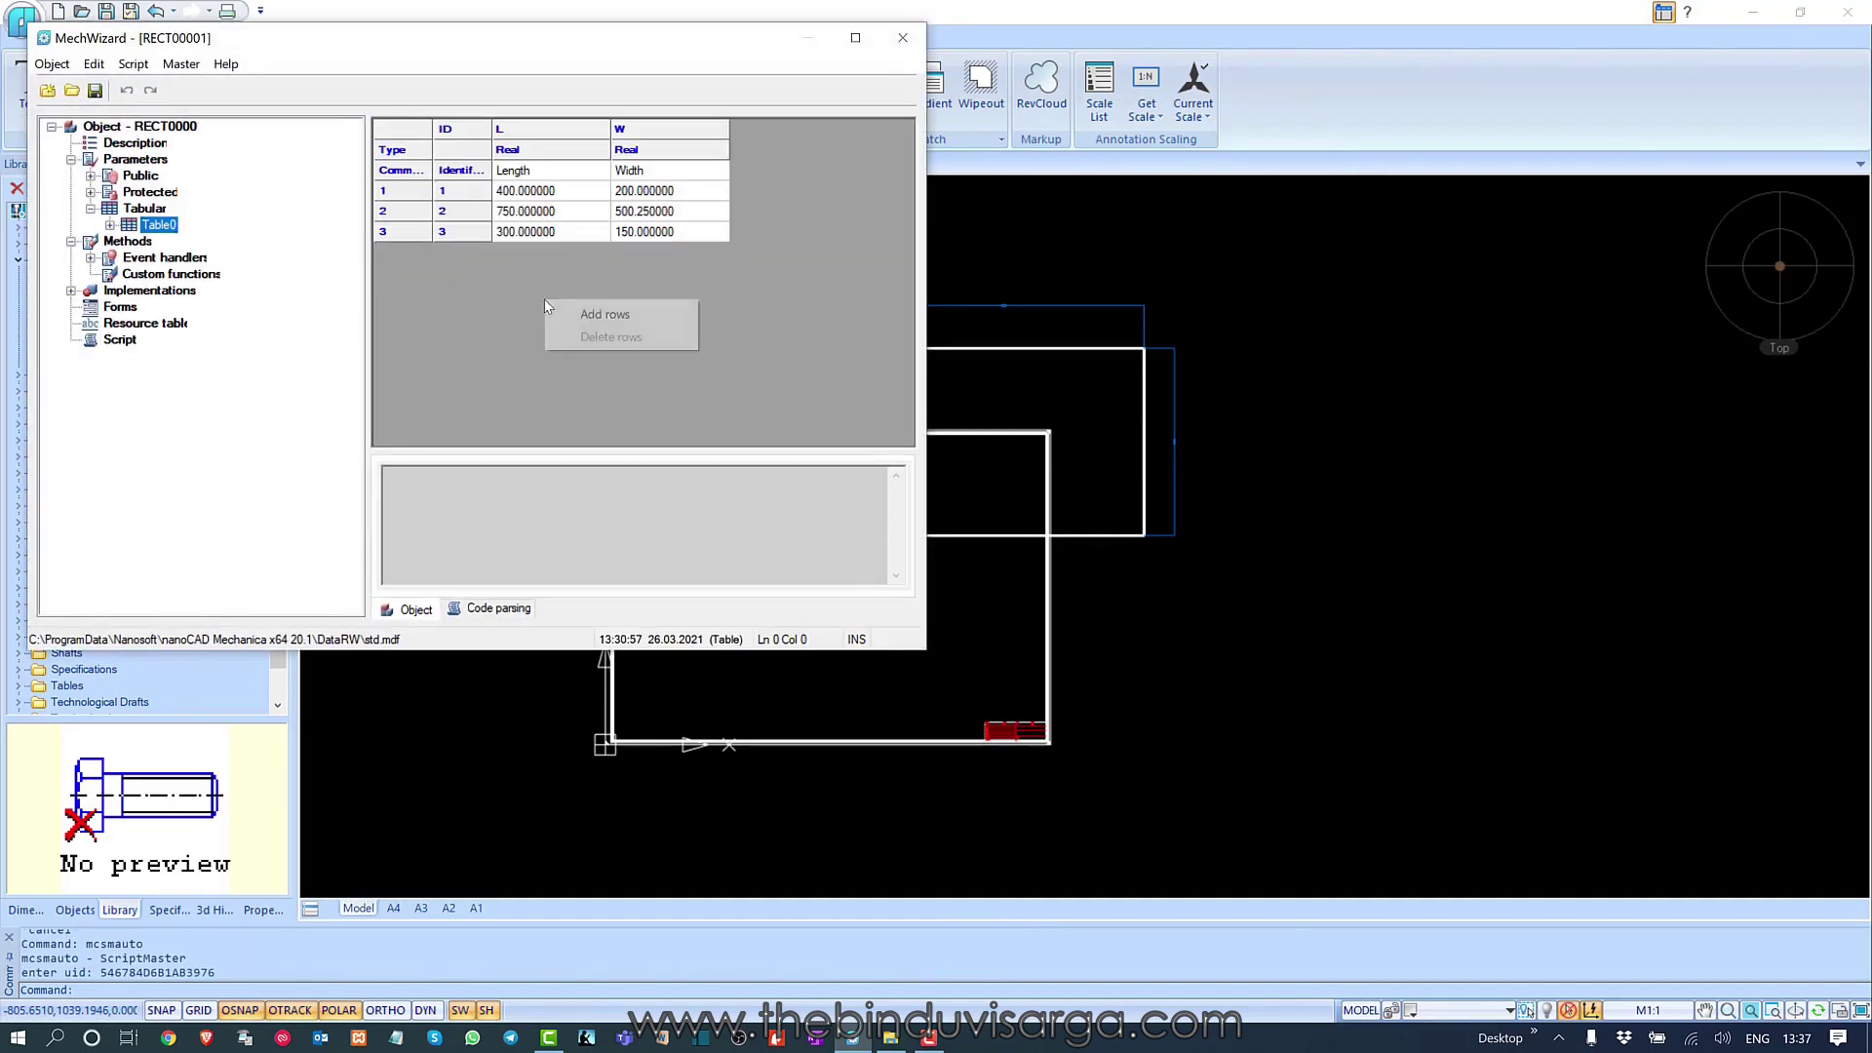
{"action": "left_click", "coordinate": [577, 306]}
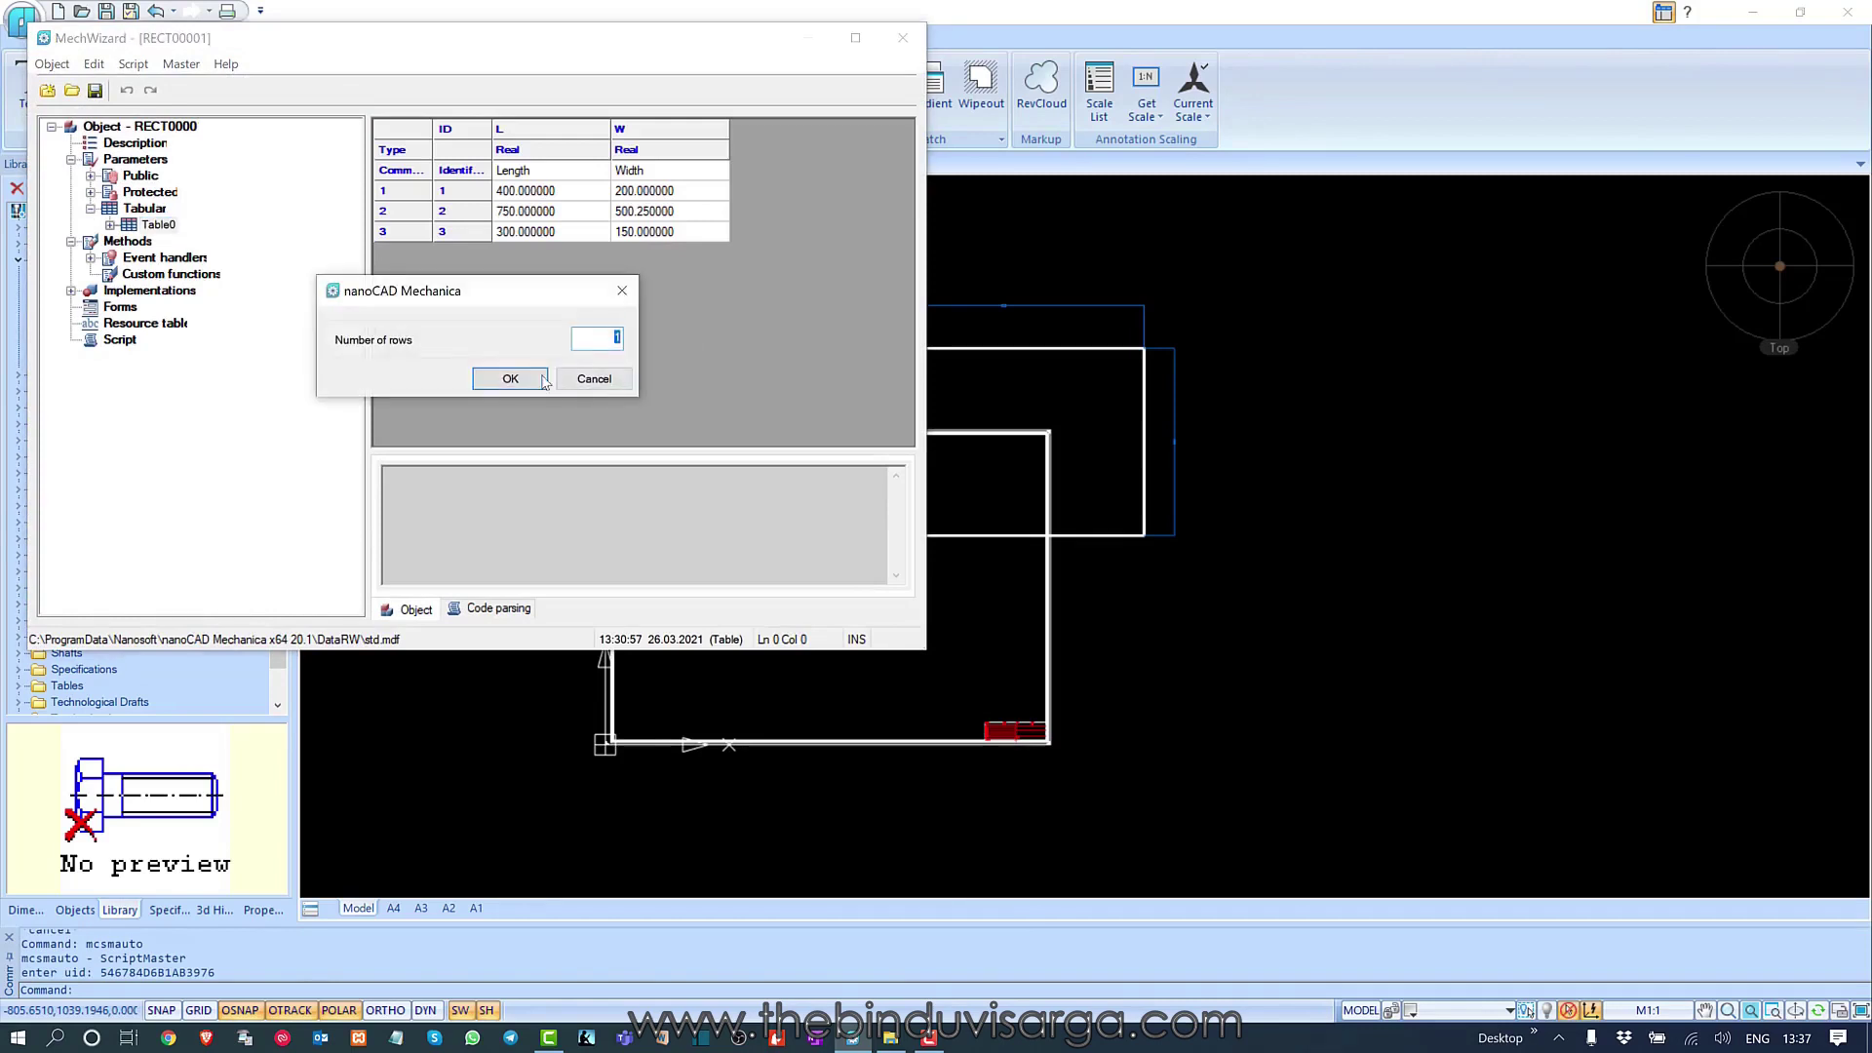
{"action": "left_click", "coordinate": [497, 380]}
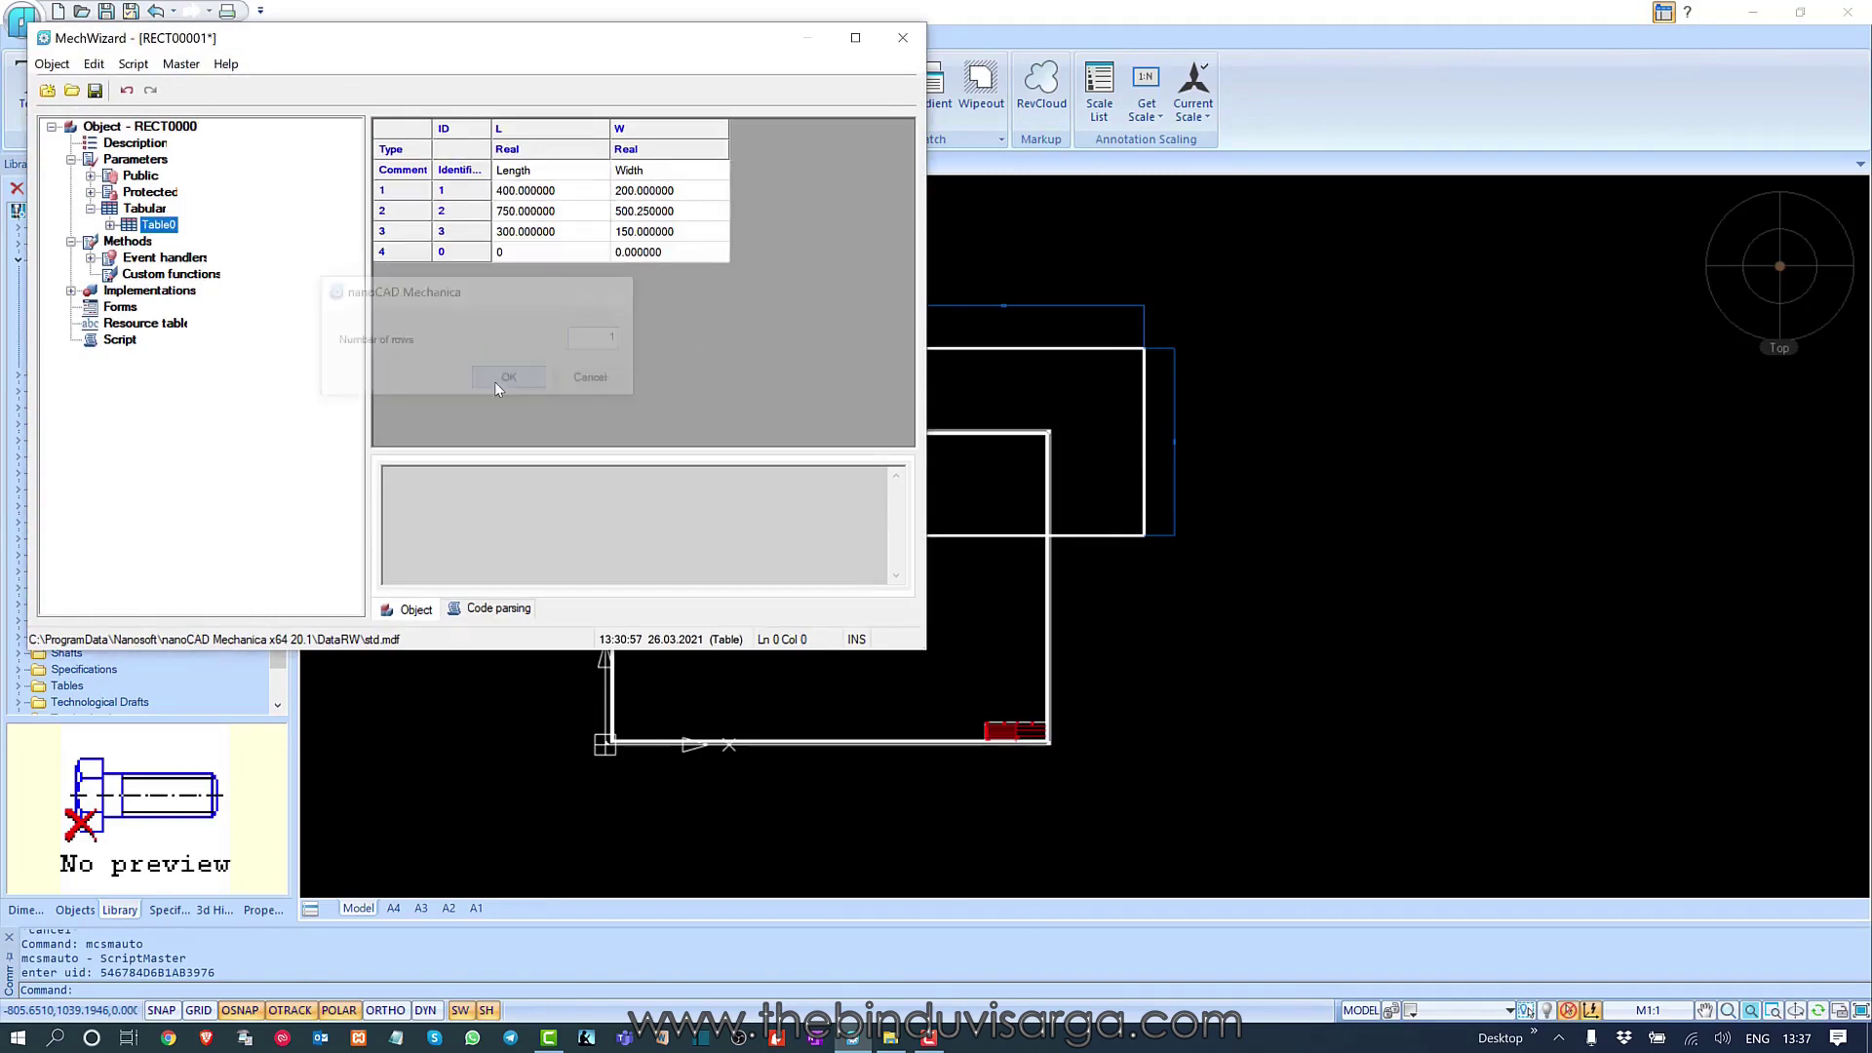
- Set the length and width in the fourth row of Table0 to 250 each
{"action": "double_click", "coordinate": [523, 255]}
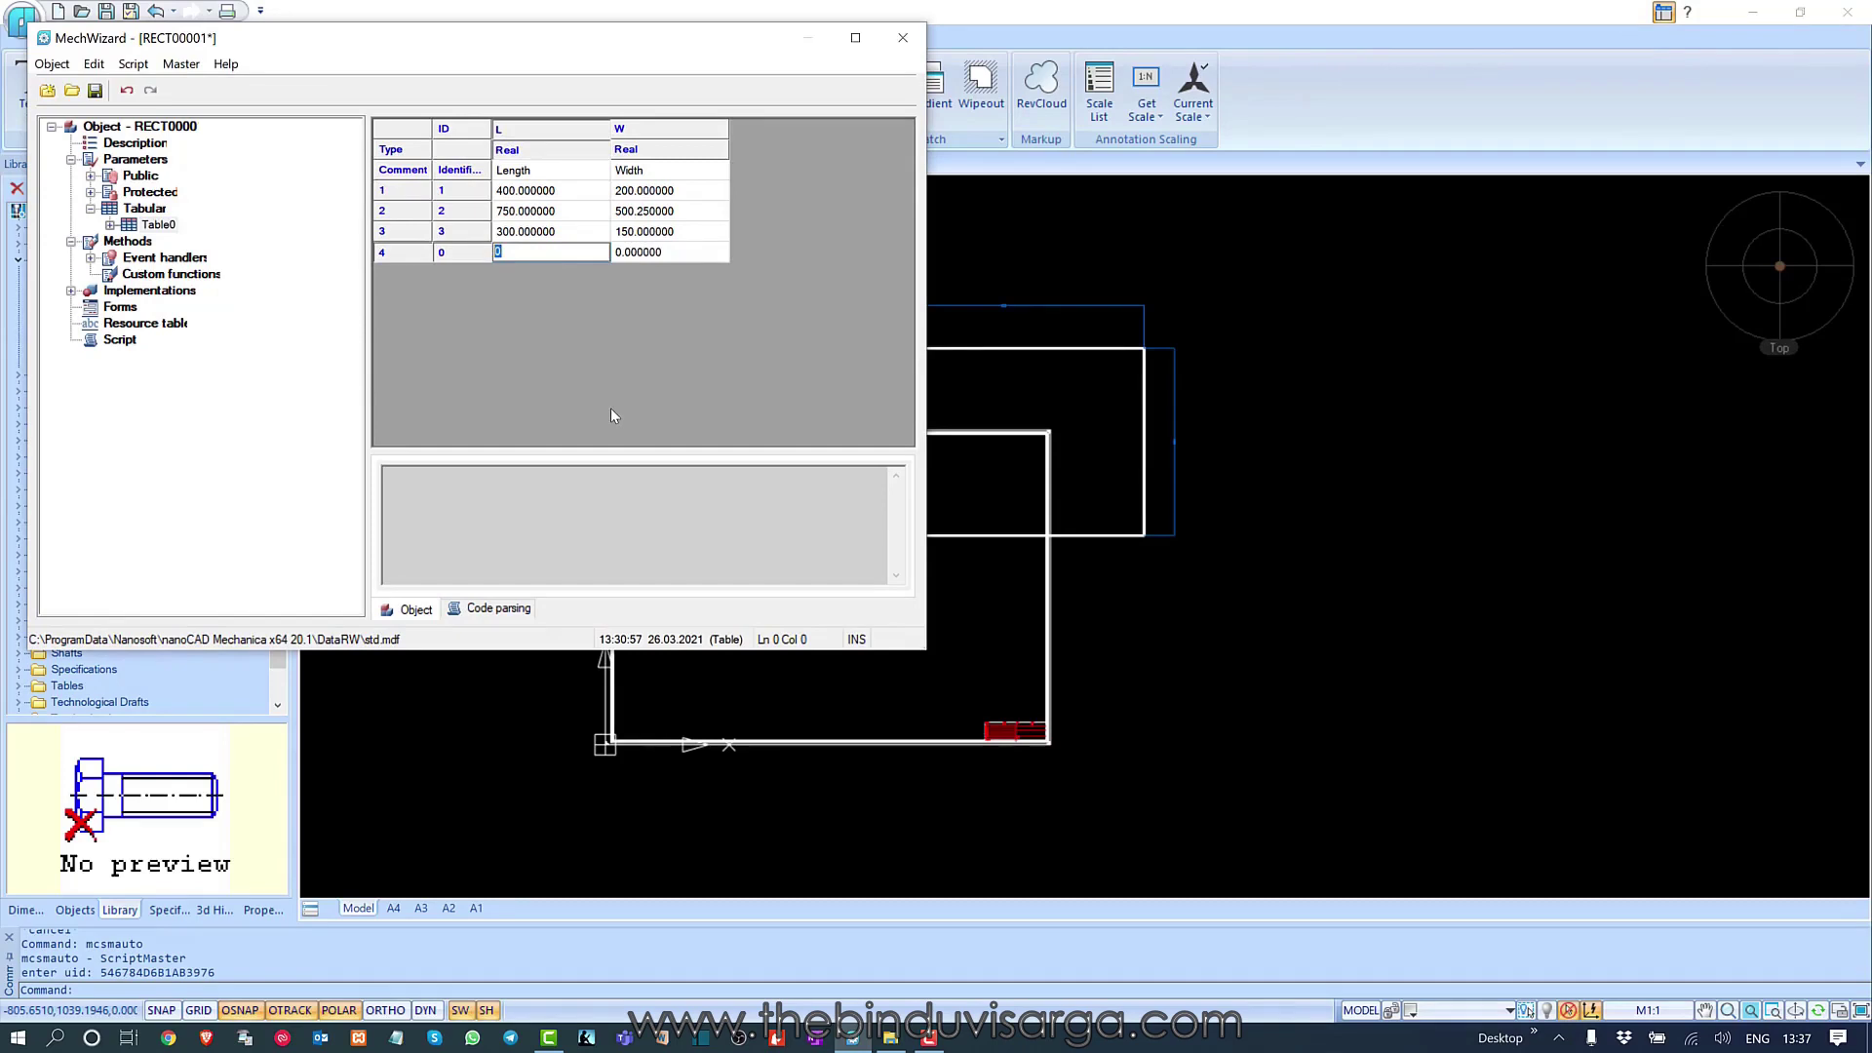
{"action": "type", "text": "250"}
{"action": "left_click", "coordinate": [684, 260]}
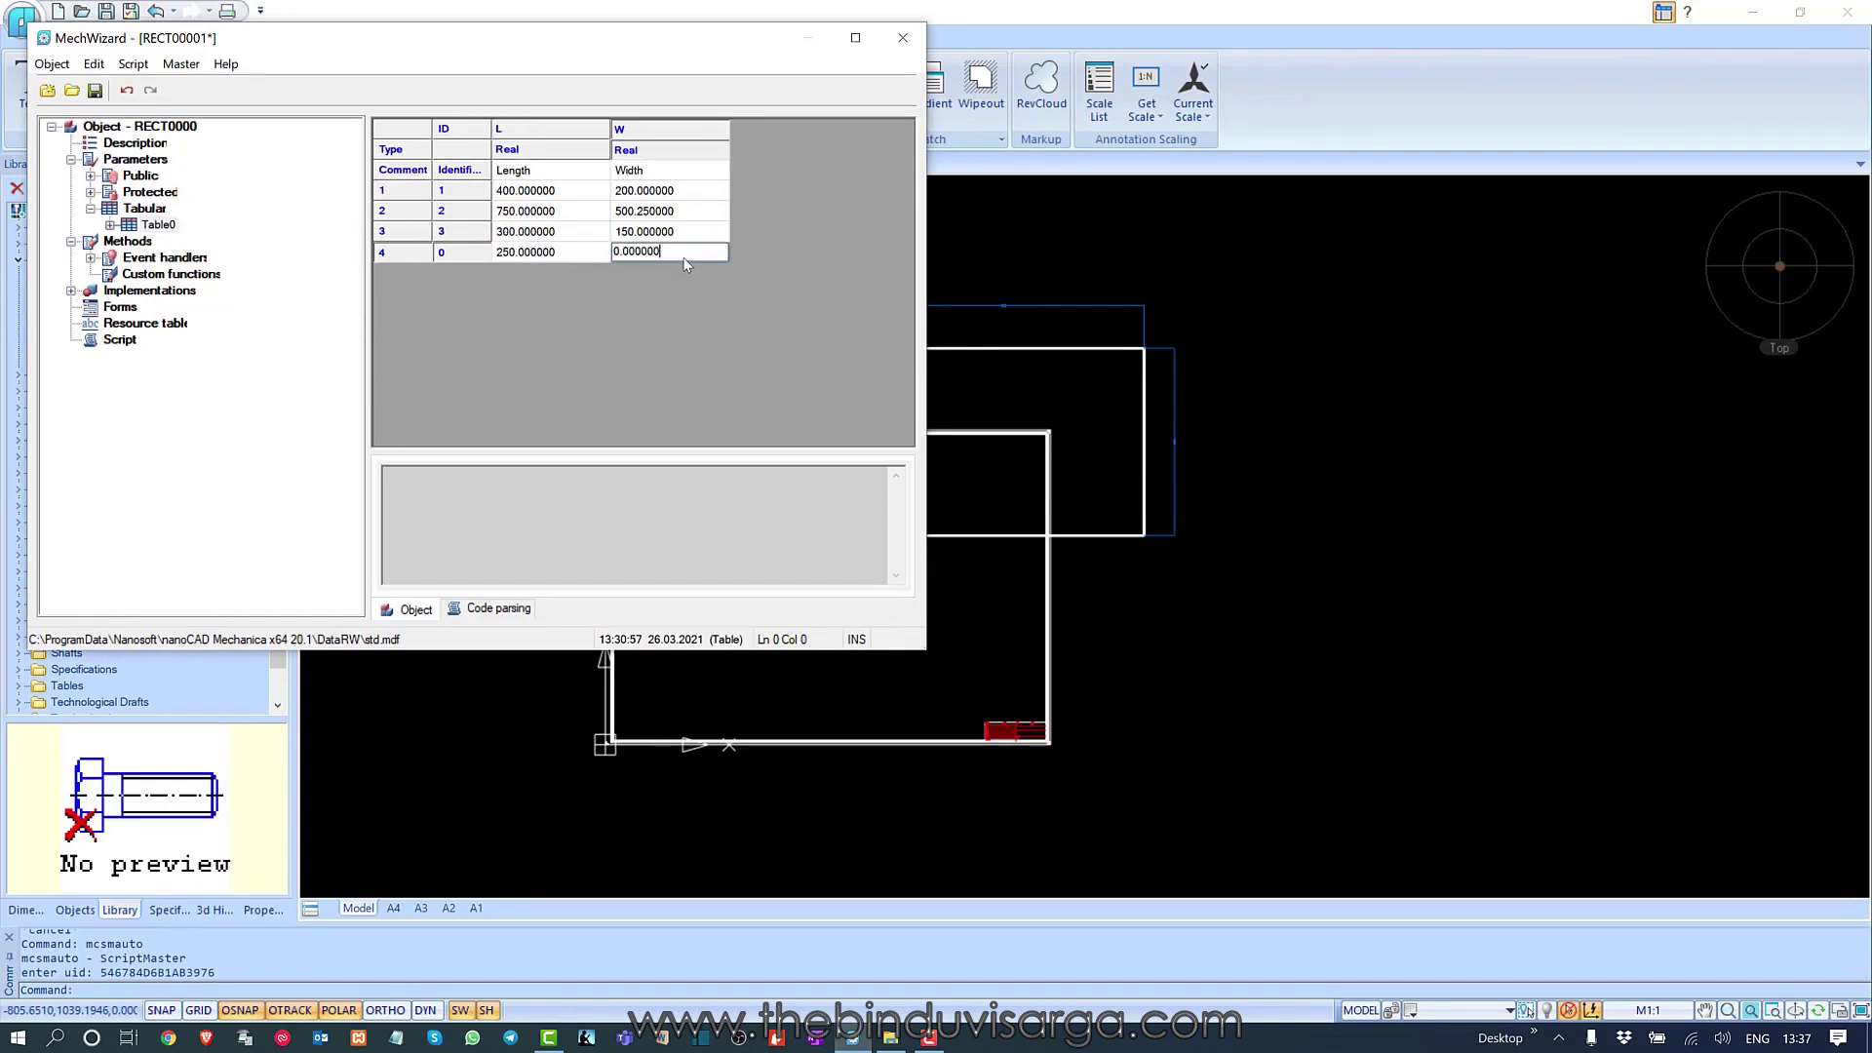
{"action": "double_click", "coordinate": [684, 259]}
{"action": "type", "text": "250"}
{"action": "key", "text": "Return"}
- Save the edited RECT00001 object, close MechWizard and refresh the library
{"action": "left_click", "coordinate": [95, 91]}
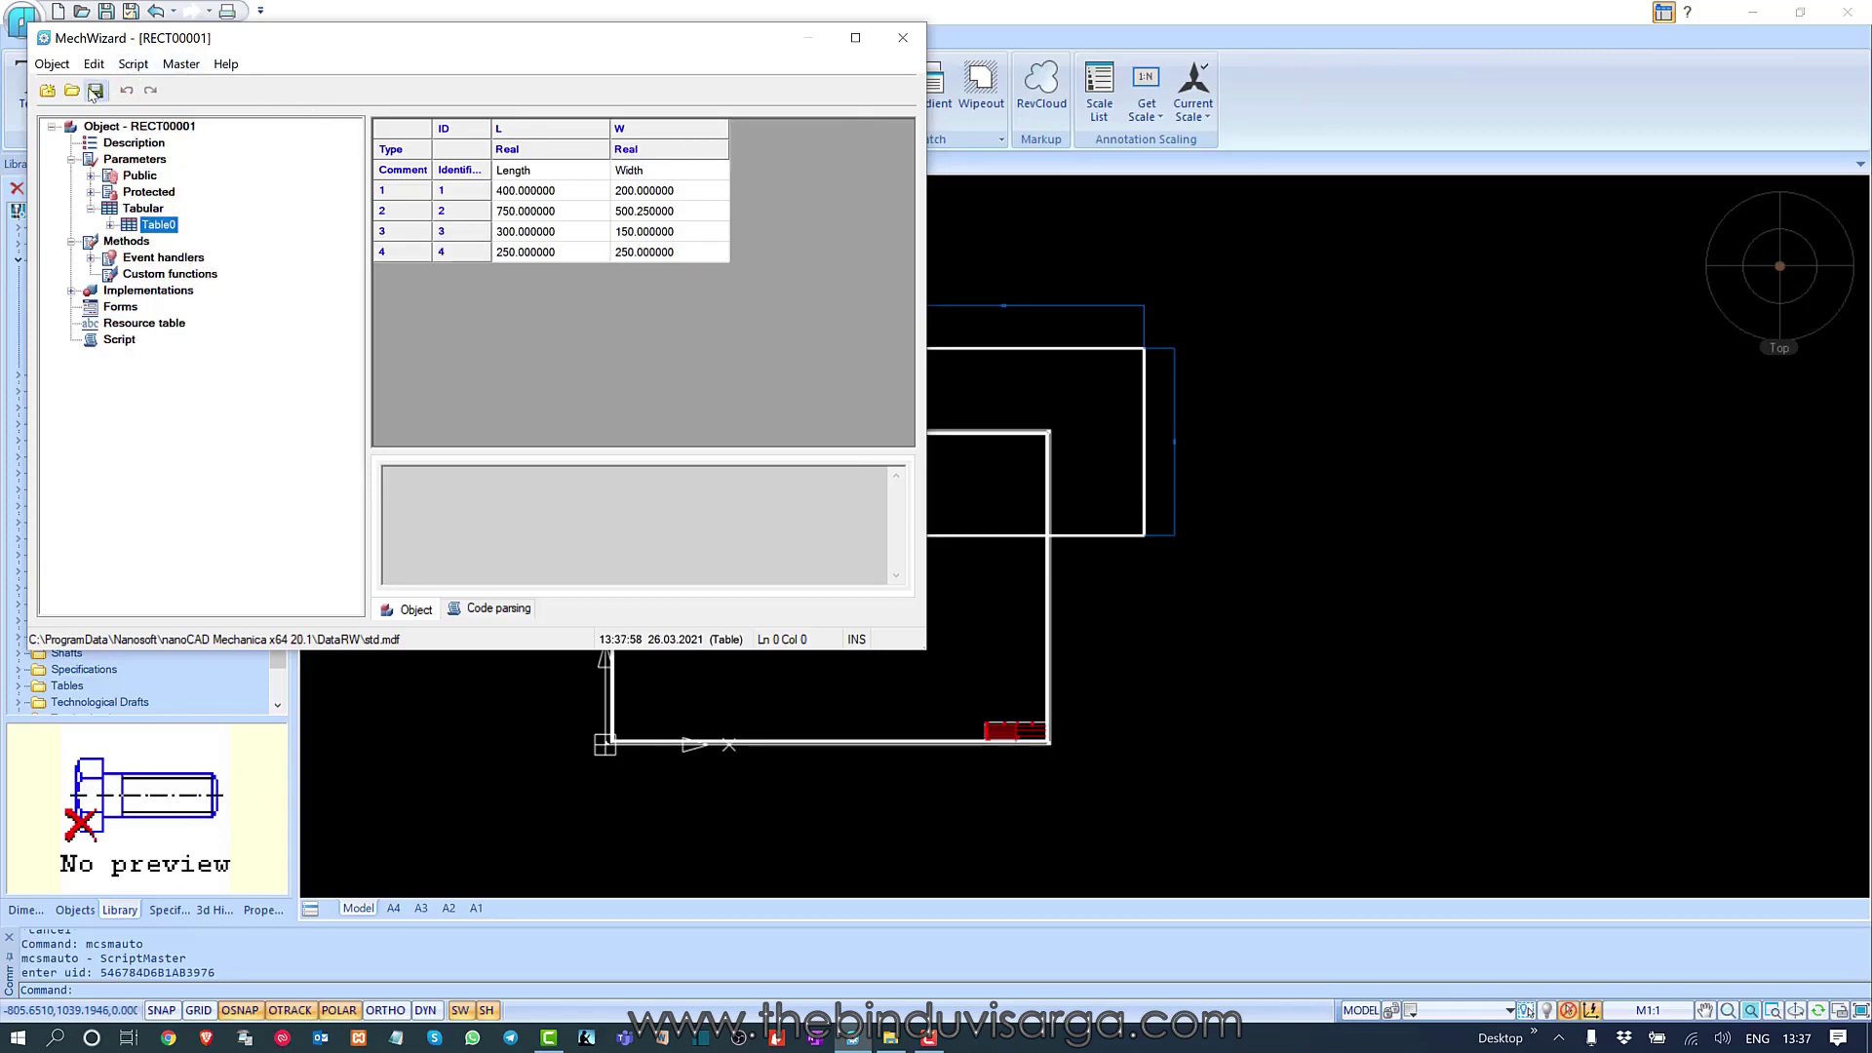
{"action": "left_click", "coordinate": [902, 37]}
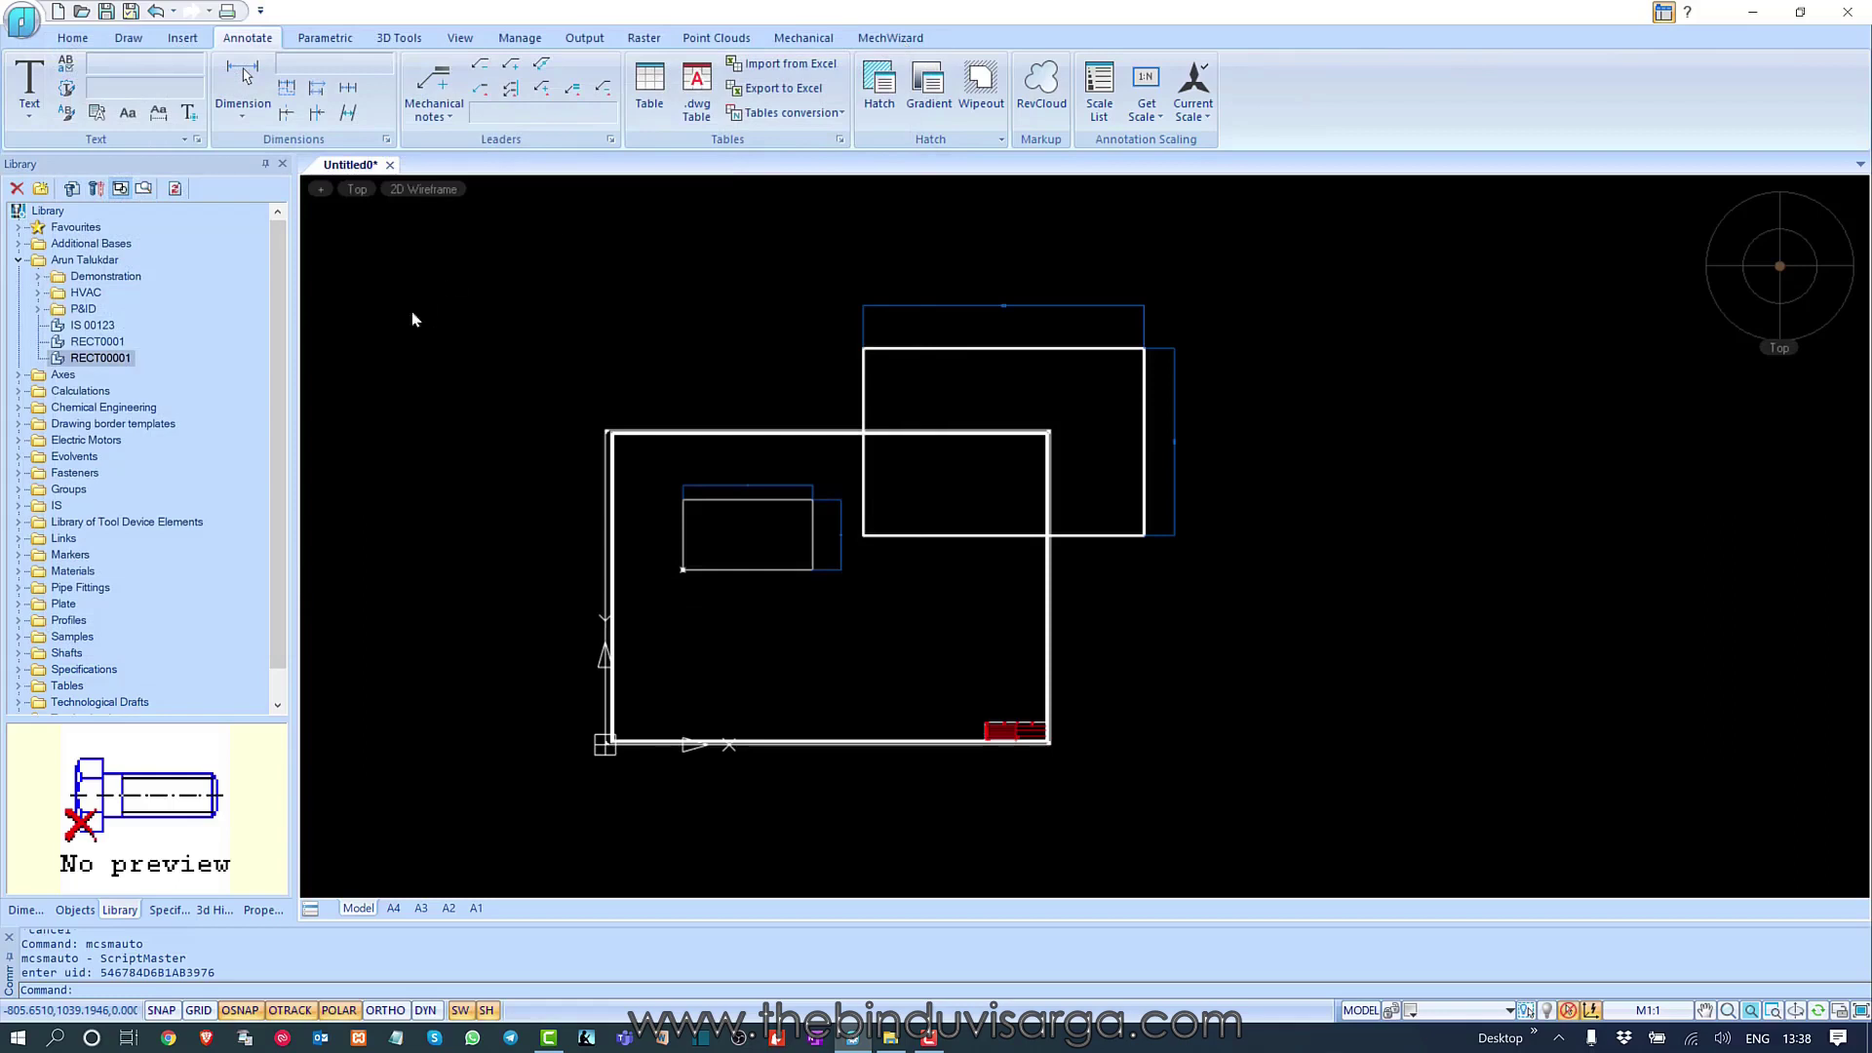
{"action": "left_click", "coordinate": [175, 189]}
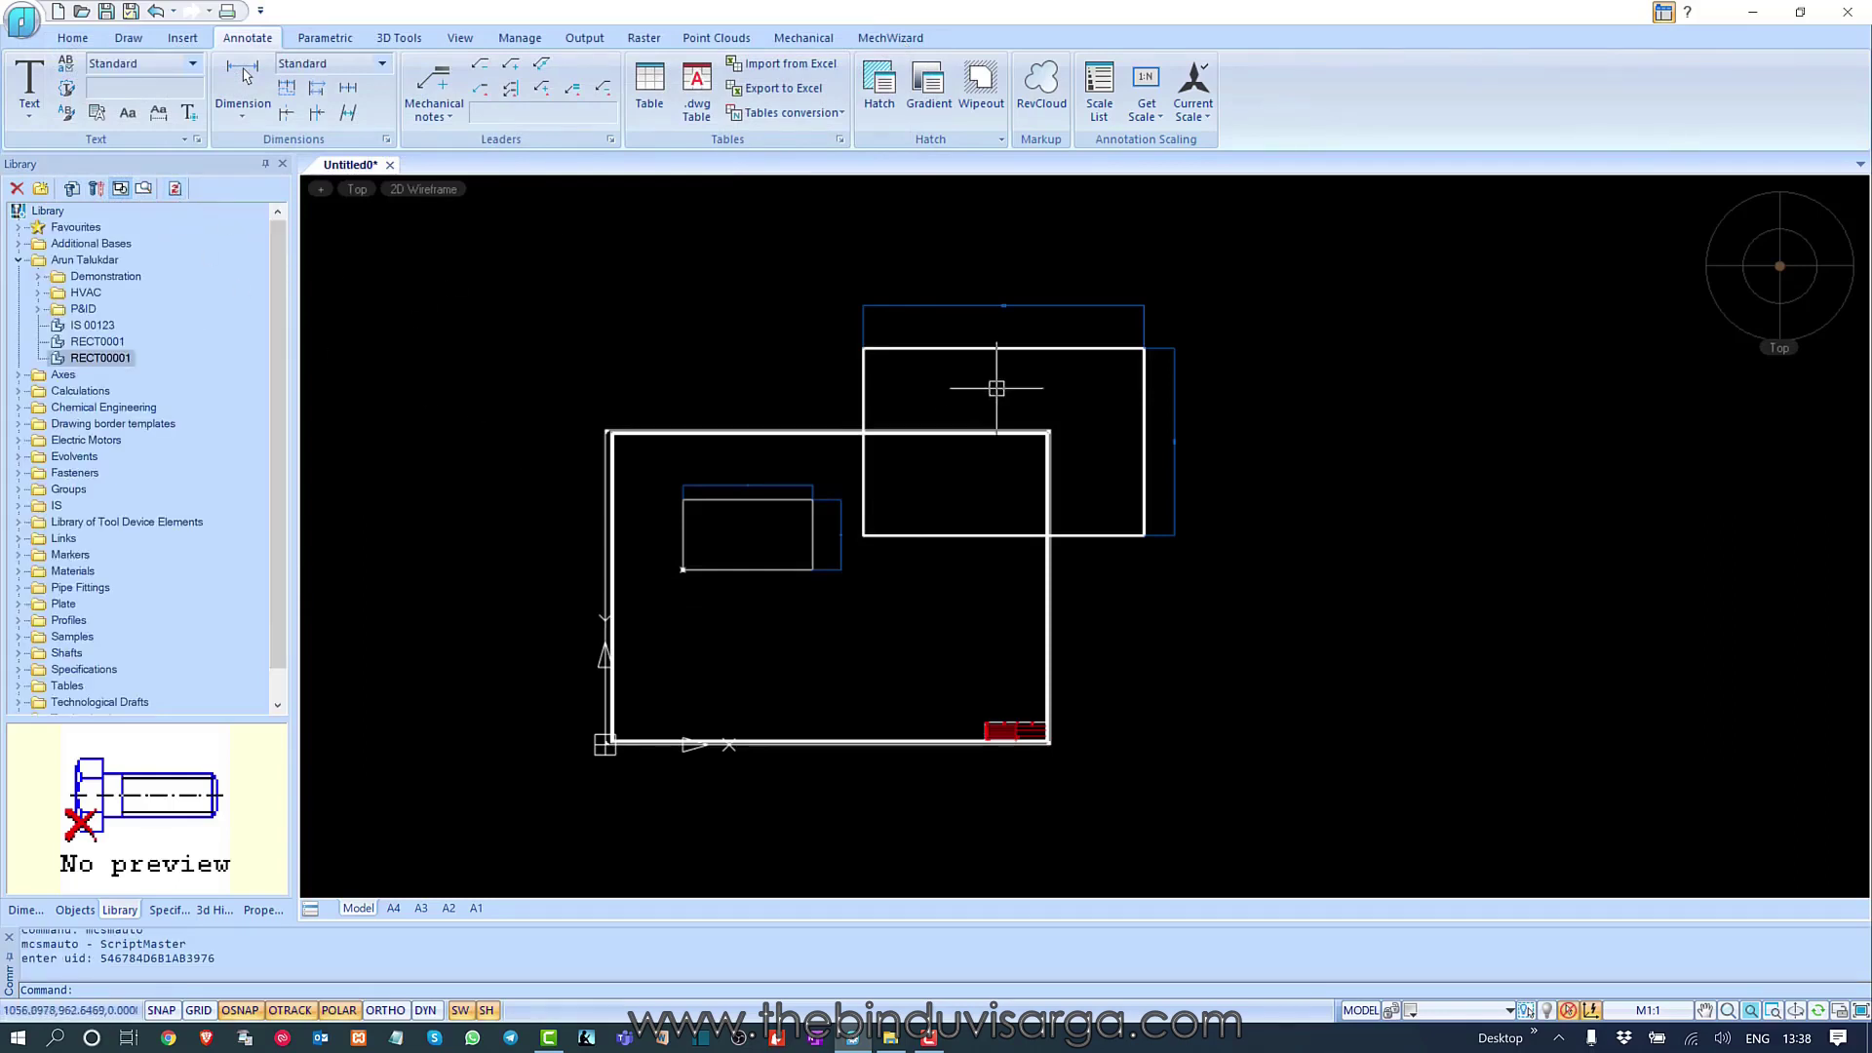
- Change the inserted RECT00001 rectangle to the table size with length 250 and width 250
{"action": "double_click", "coordinate": [1019, 348]}
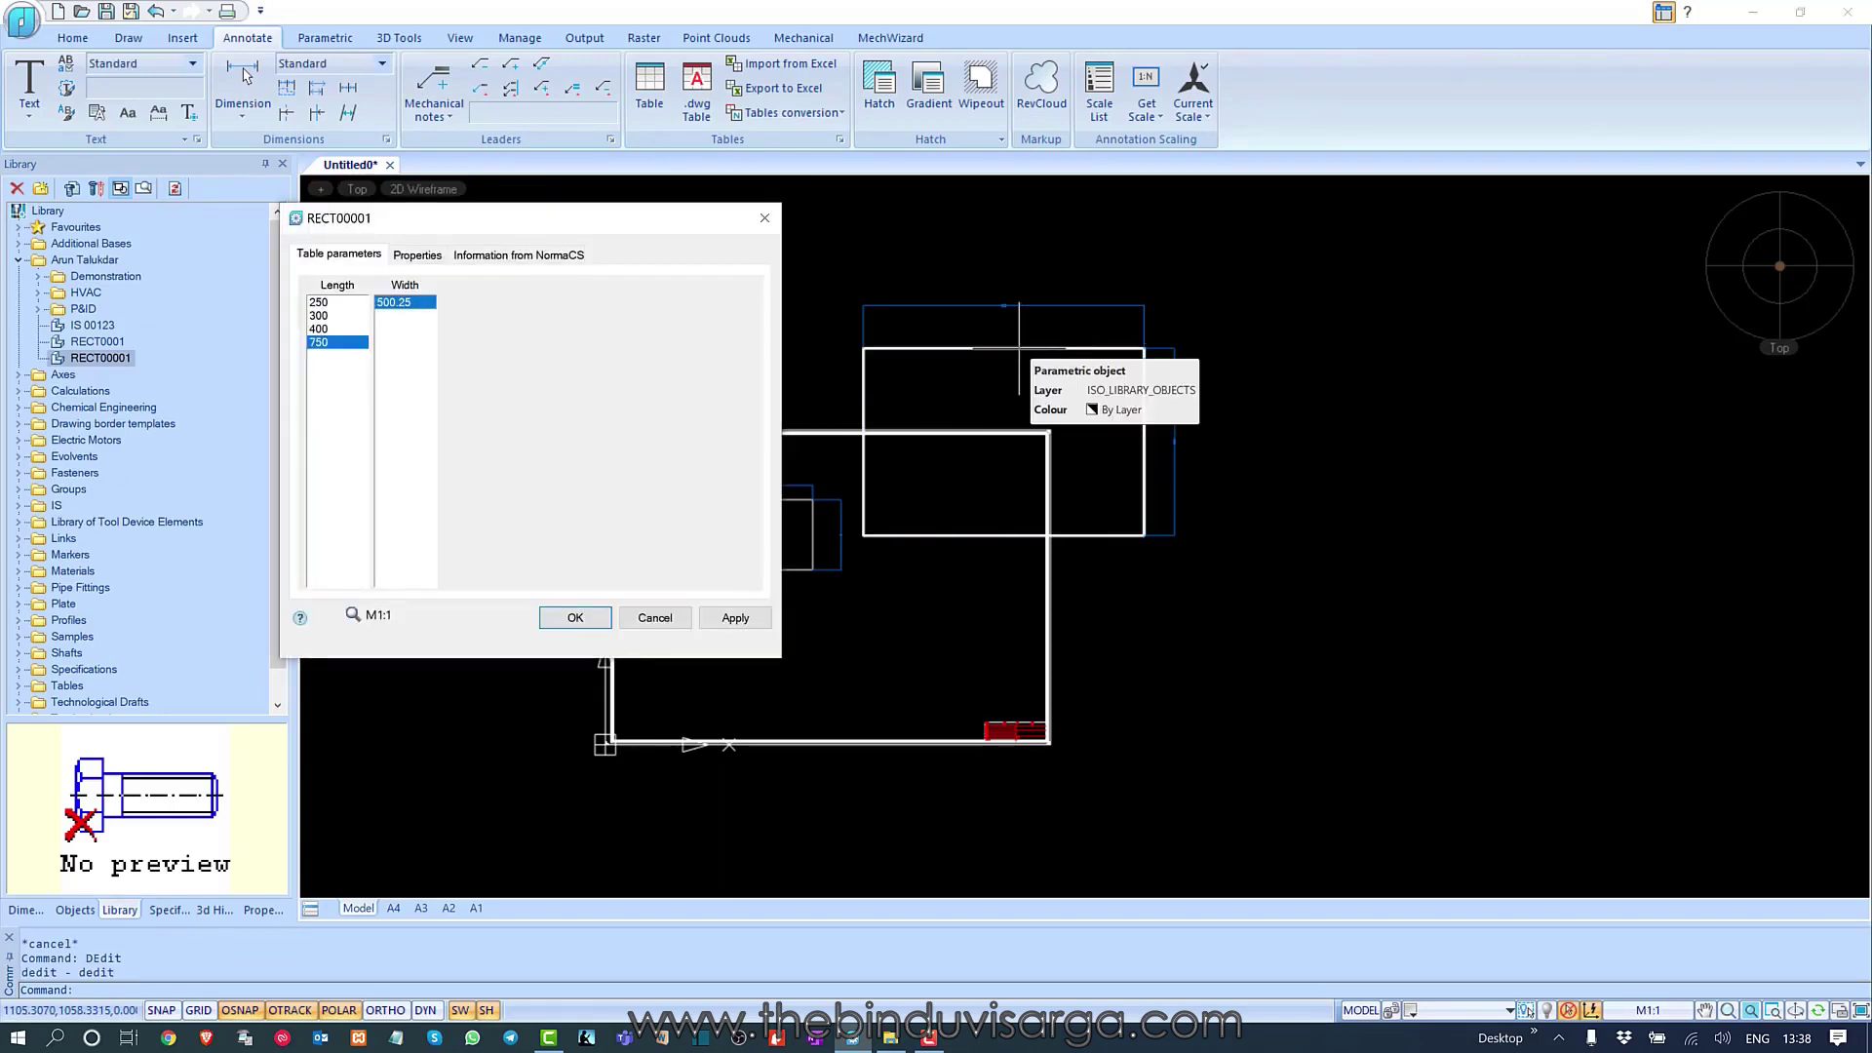
{"action": "left_click", "coordinate": [323, 303]}
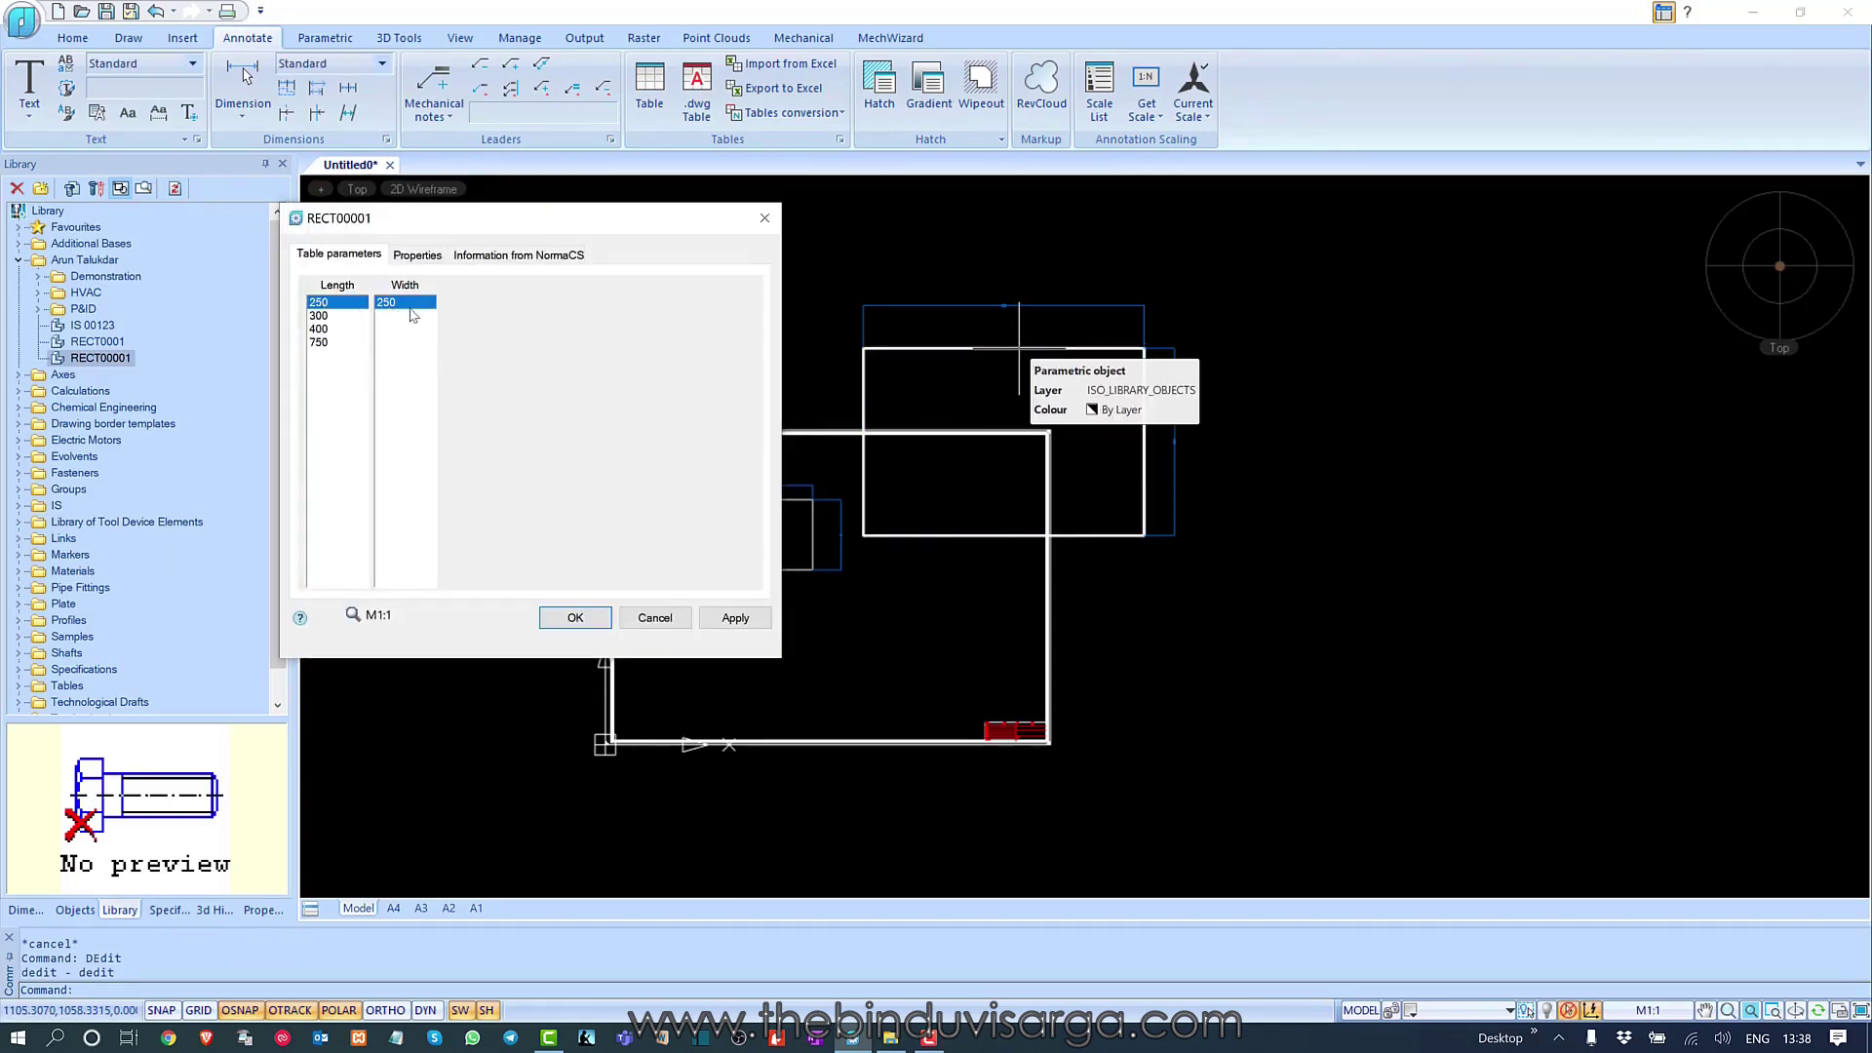
{"action": "left_click", "coordinate": [733, 617]}
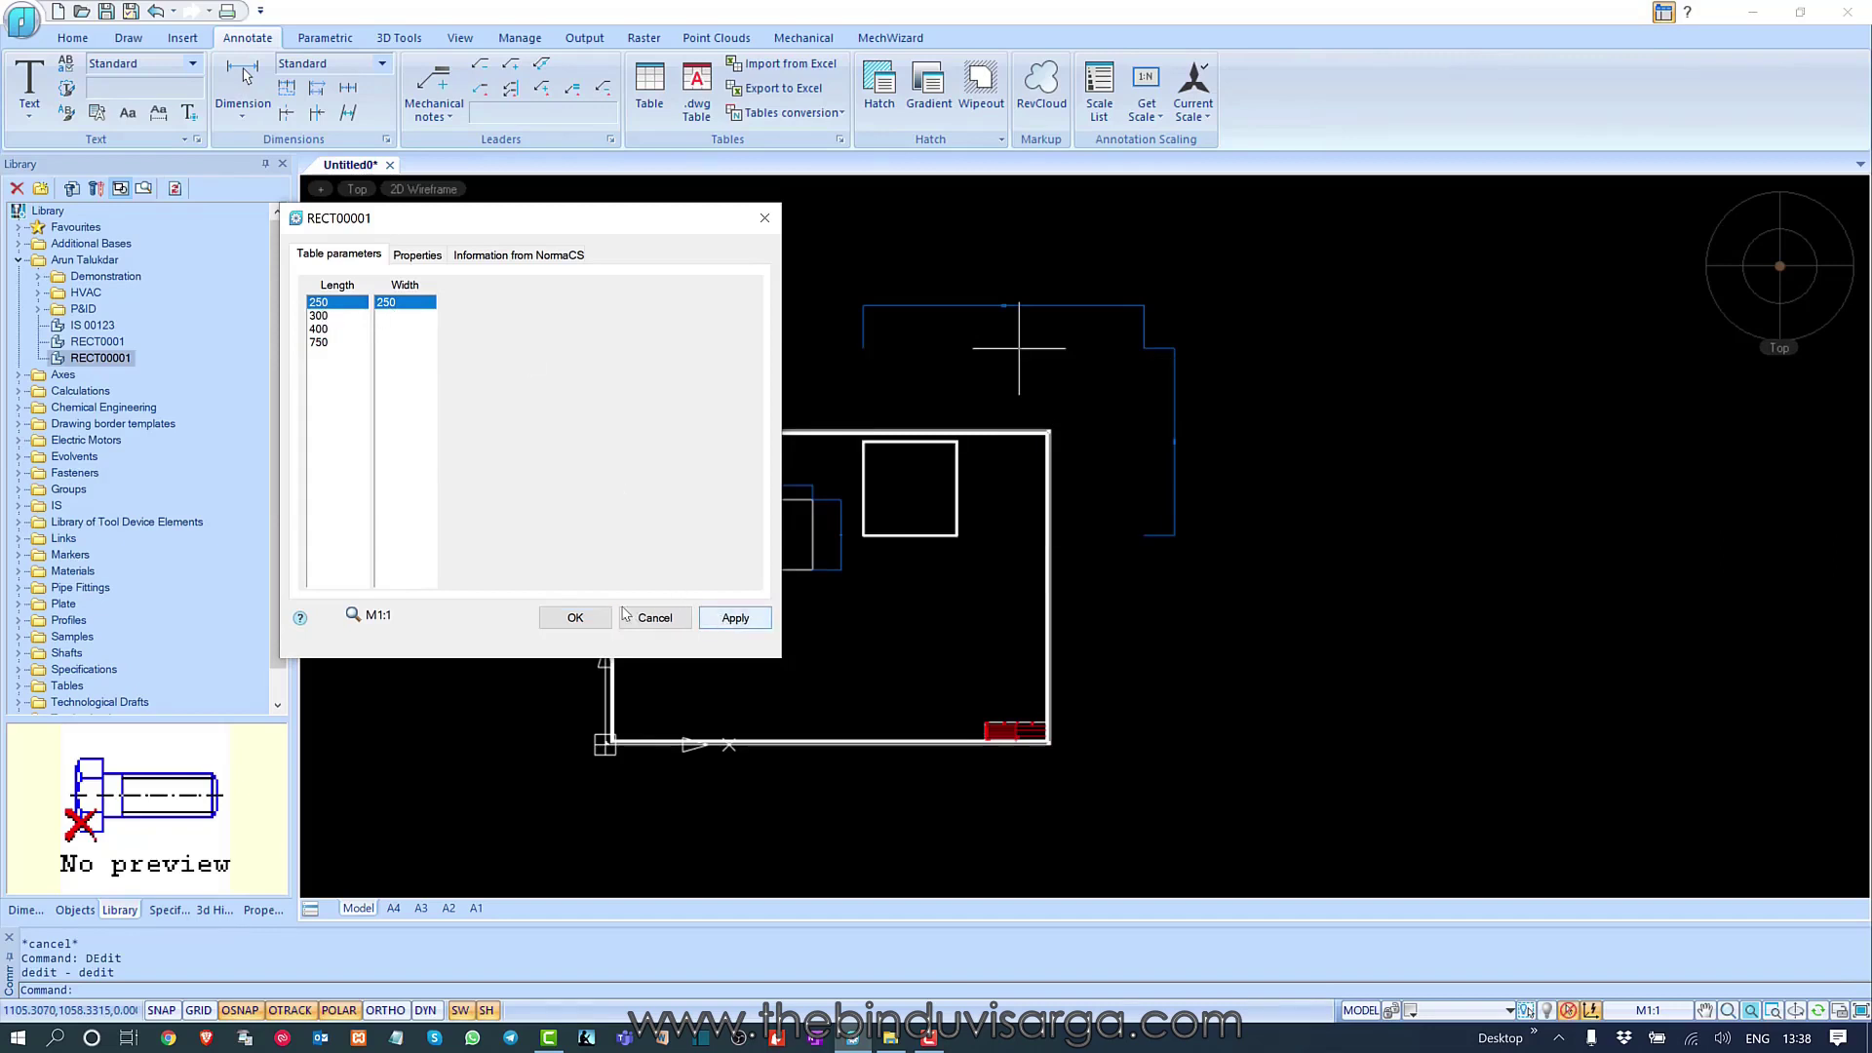
{"action": "left_click", "coordinate": [575, 617]}
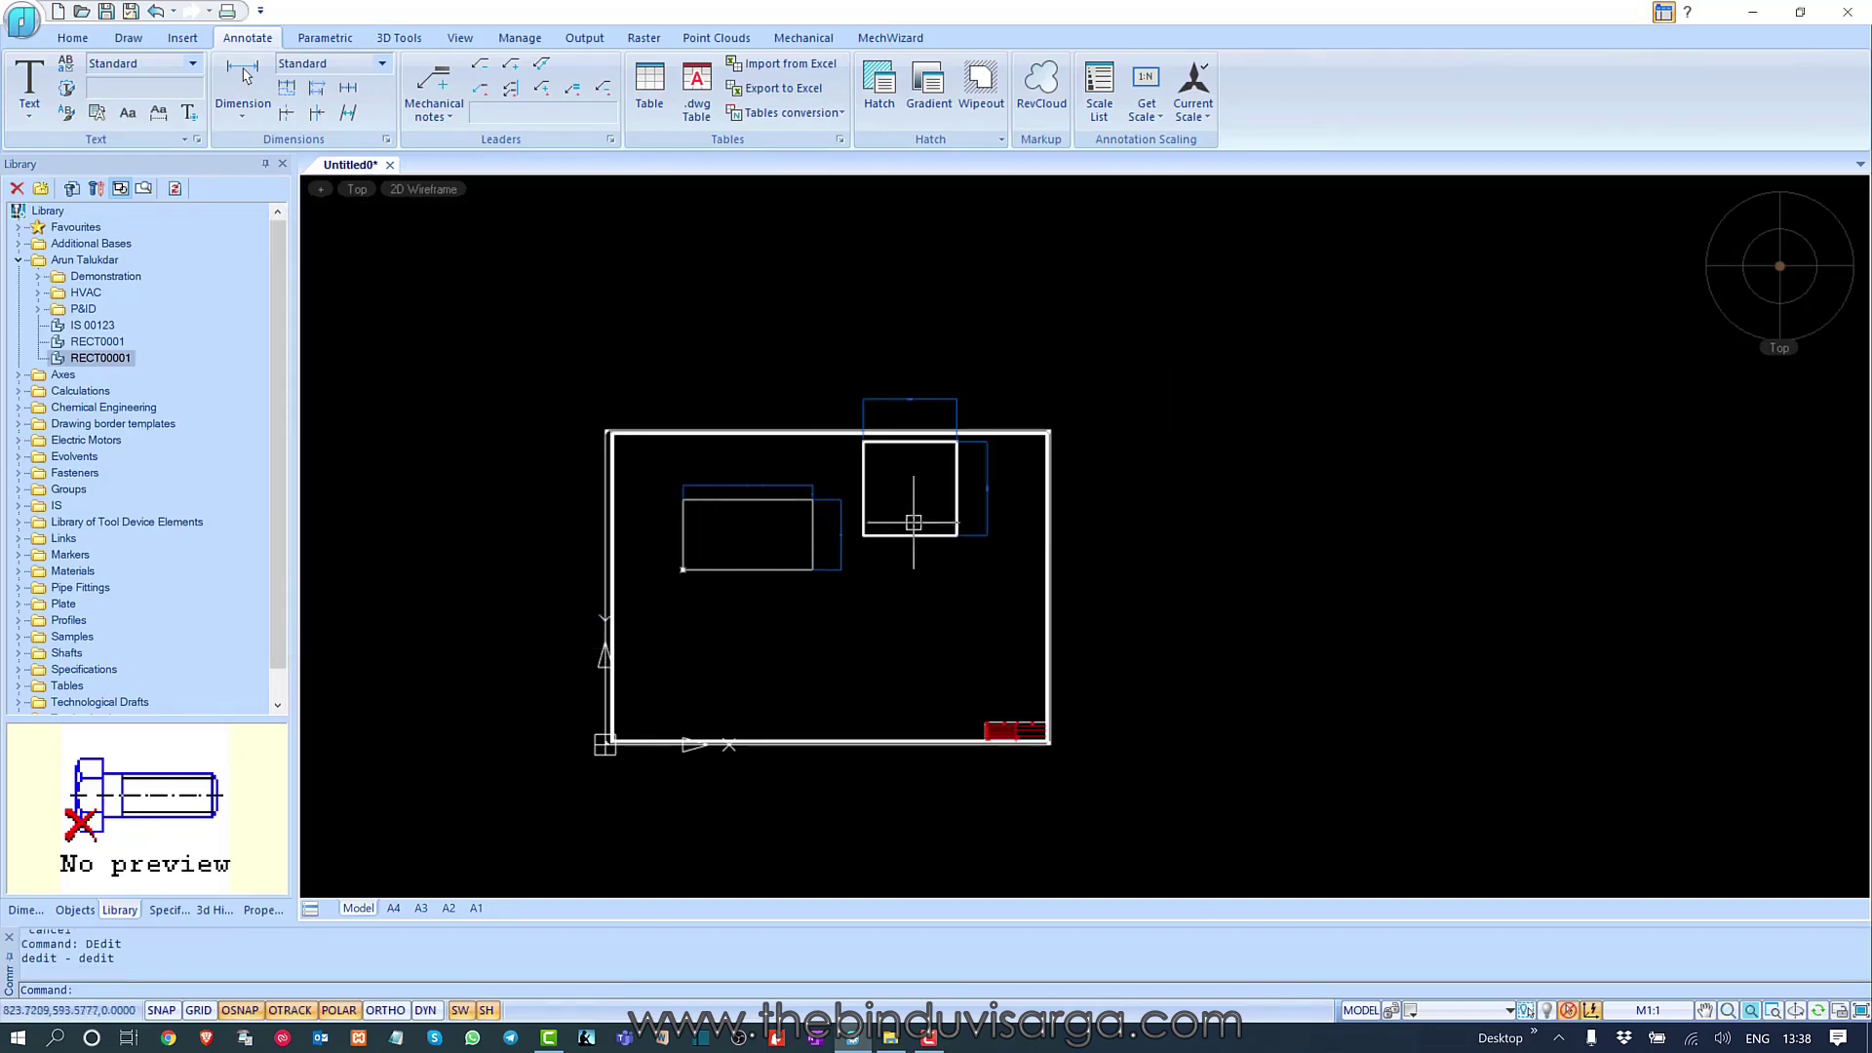
- Examine the length and width dimension values on the resized RECT00001 object
{"action": "scroll", "coordinate": [927, 393], "scroll_direction": "up", "scroll_amount": 4}
{"action": "scroll", "coordinate": [936, 406], "scroll_direction": "up", "scroll_amount": 6}
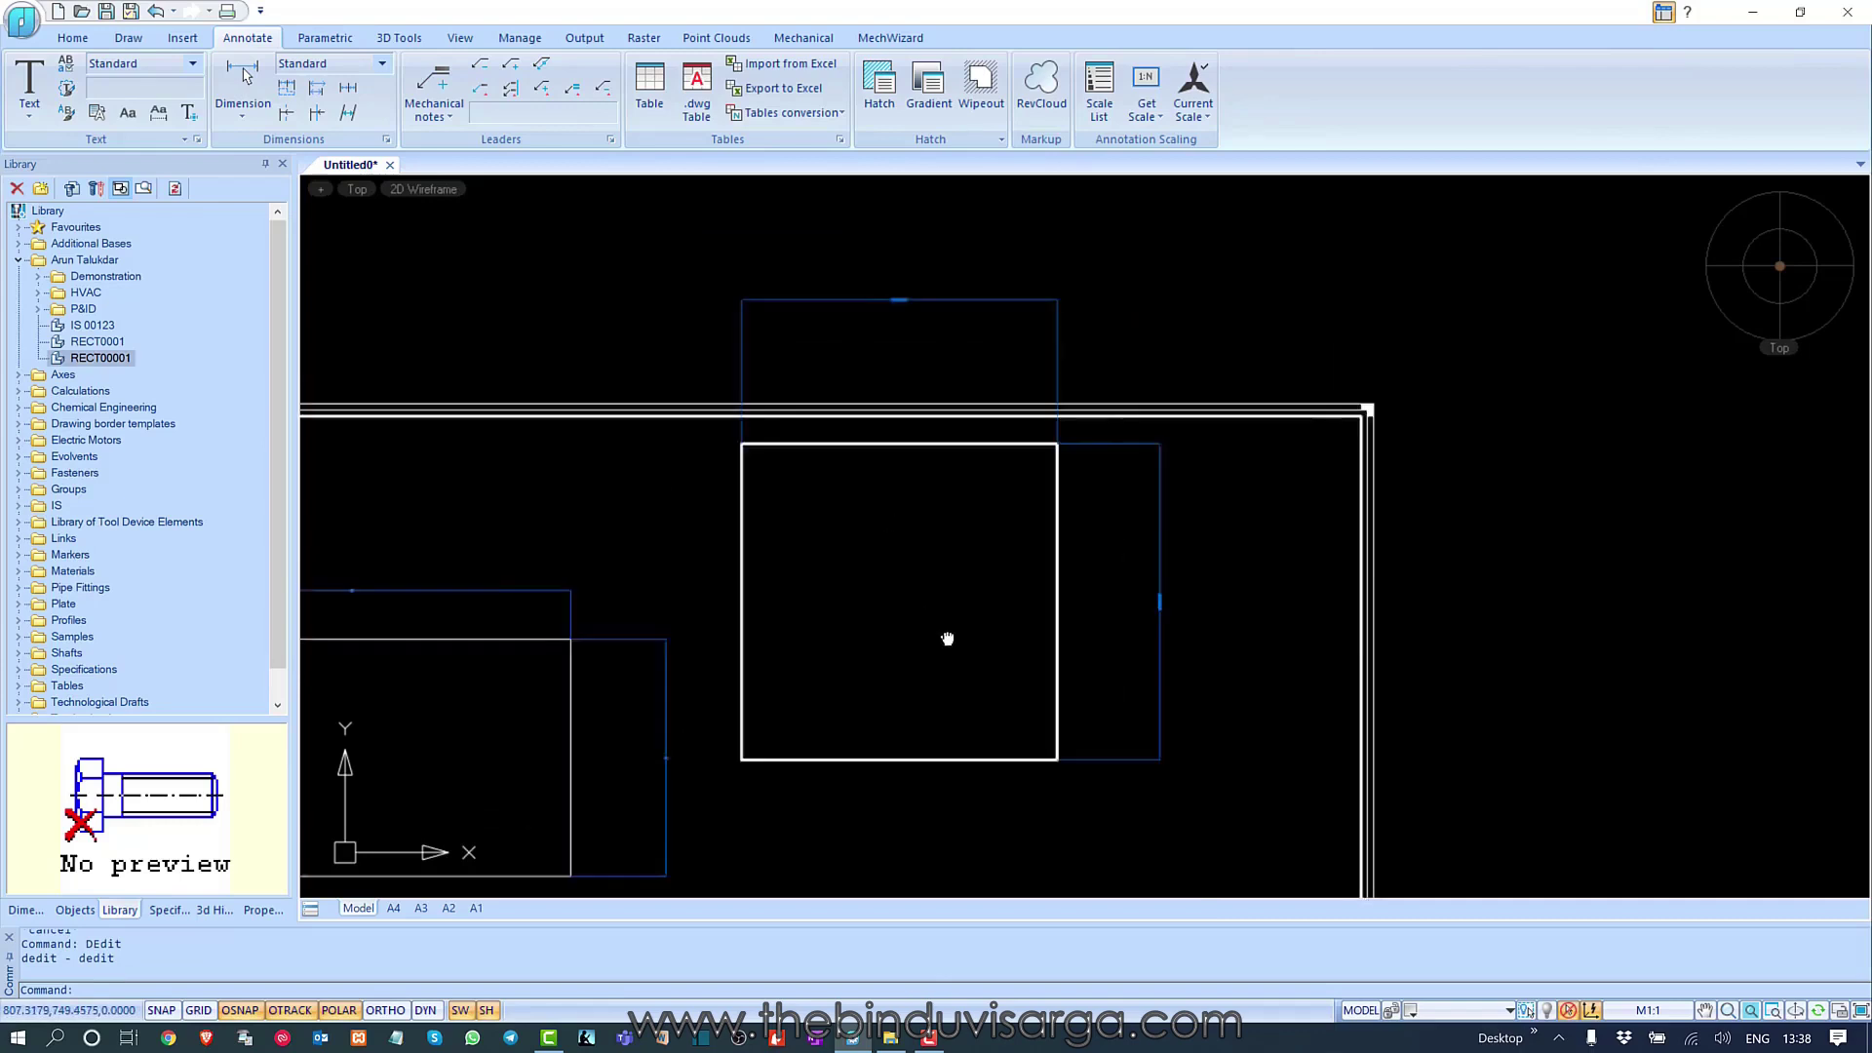
{"action": "scroll", "coordinate": [974, 409], "scroll_direction": "down", "scroll_amount": 2}
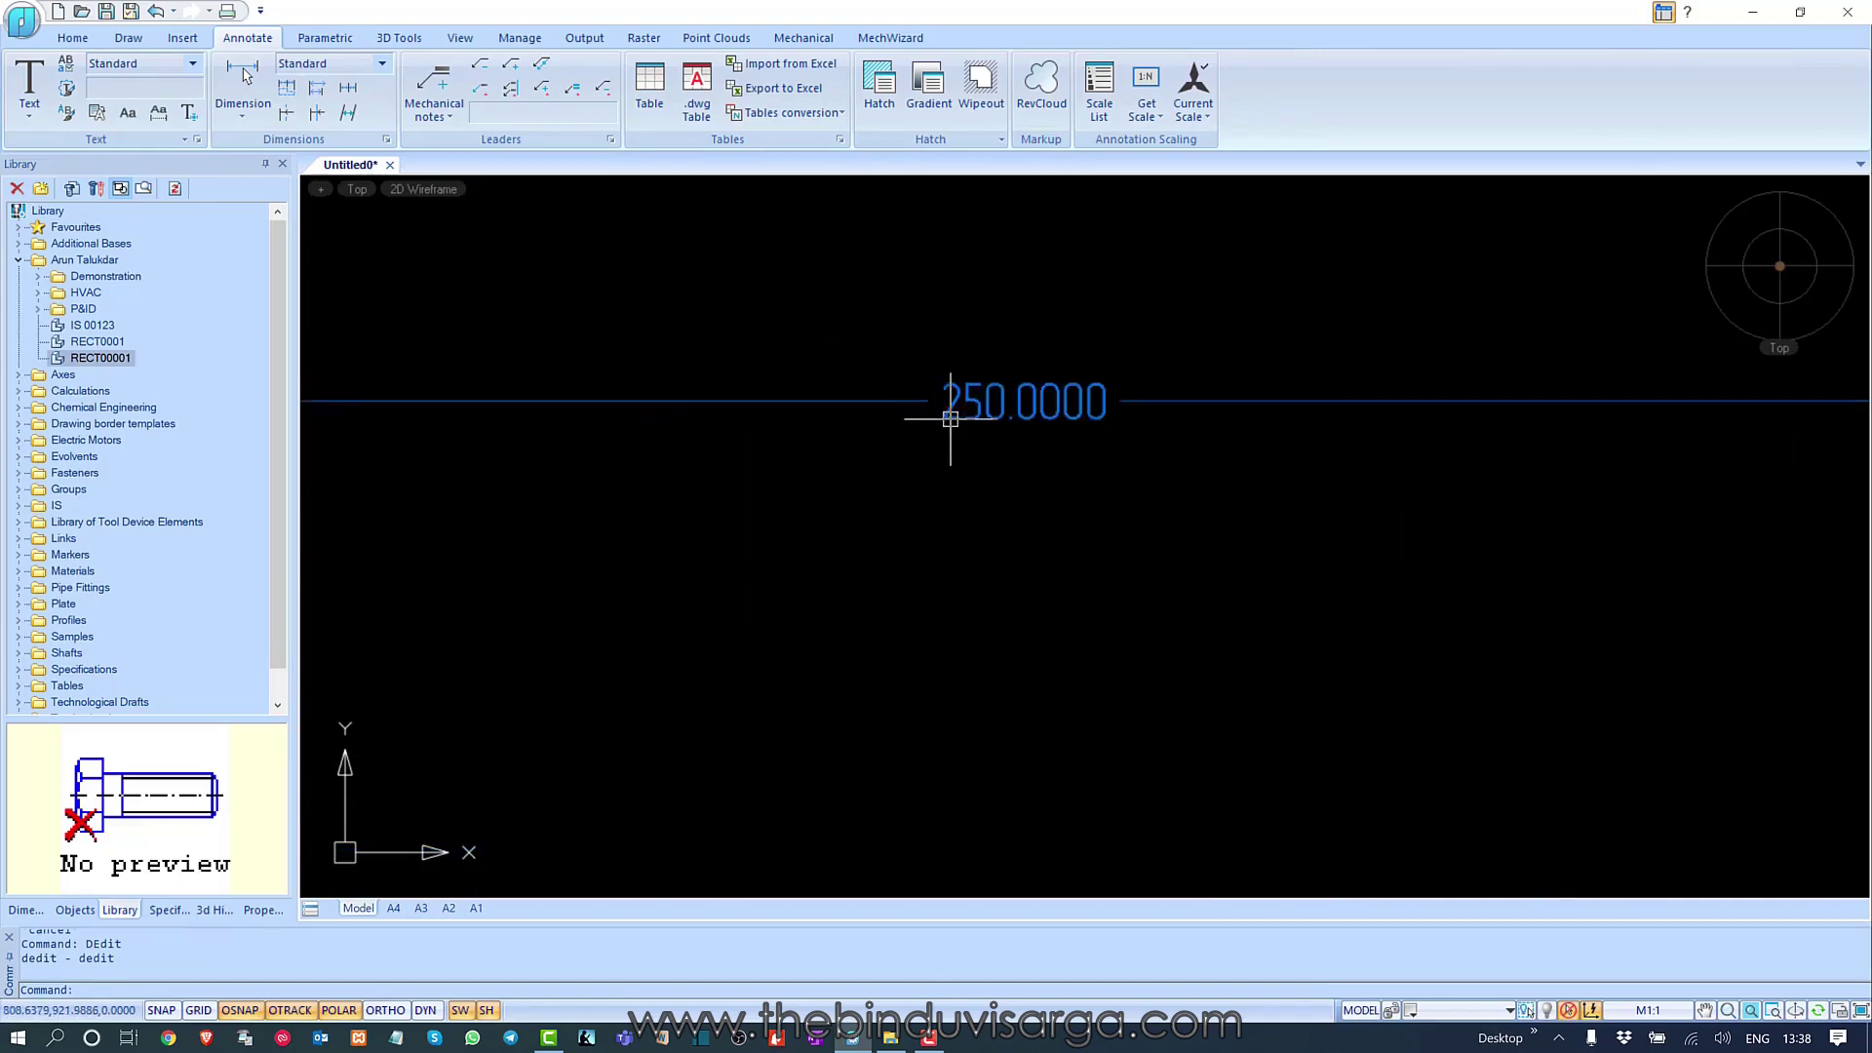
{"action": "scroll", "coordinate": [969, 342], "scroll_direction": "down", "scroll_amount": 3}
{"action": "scroll", "coordinate": [1085, 517], "scroll_direction": "down", "scroll_amount": 3}
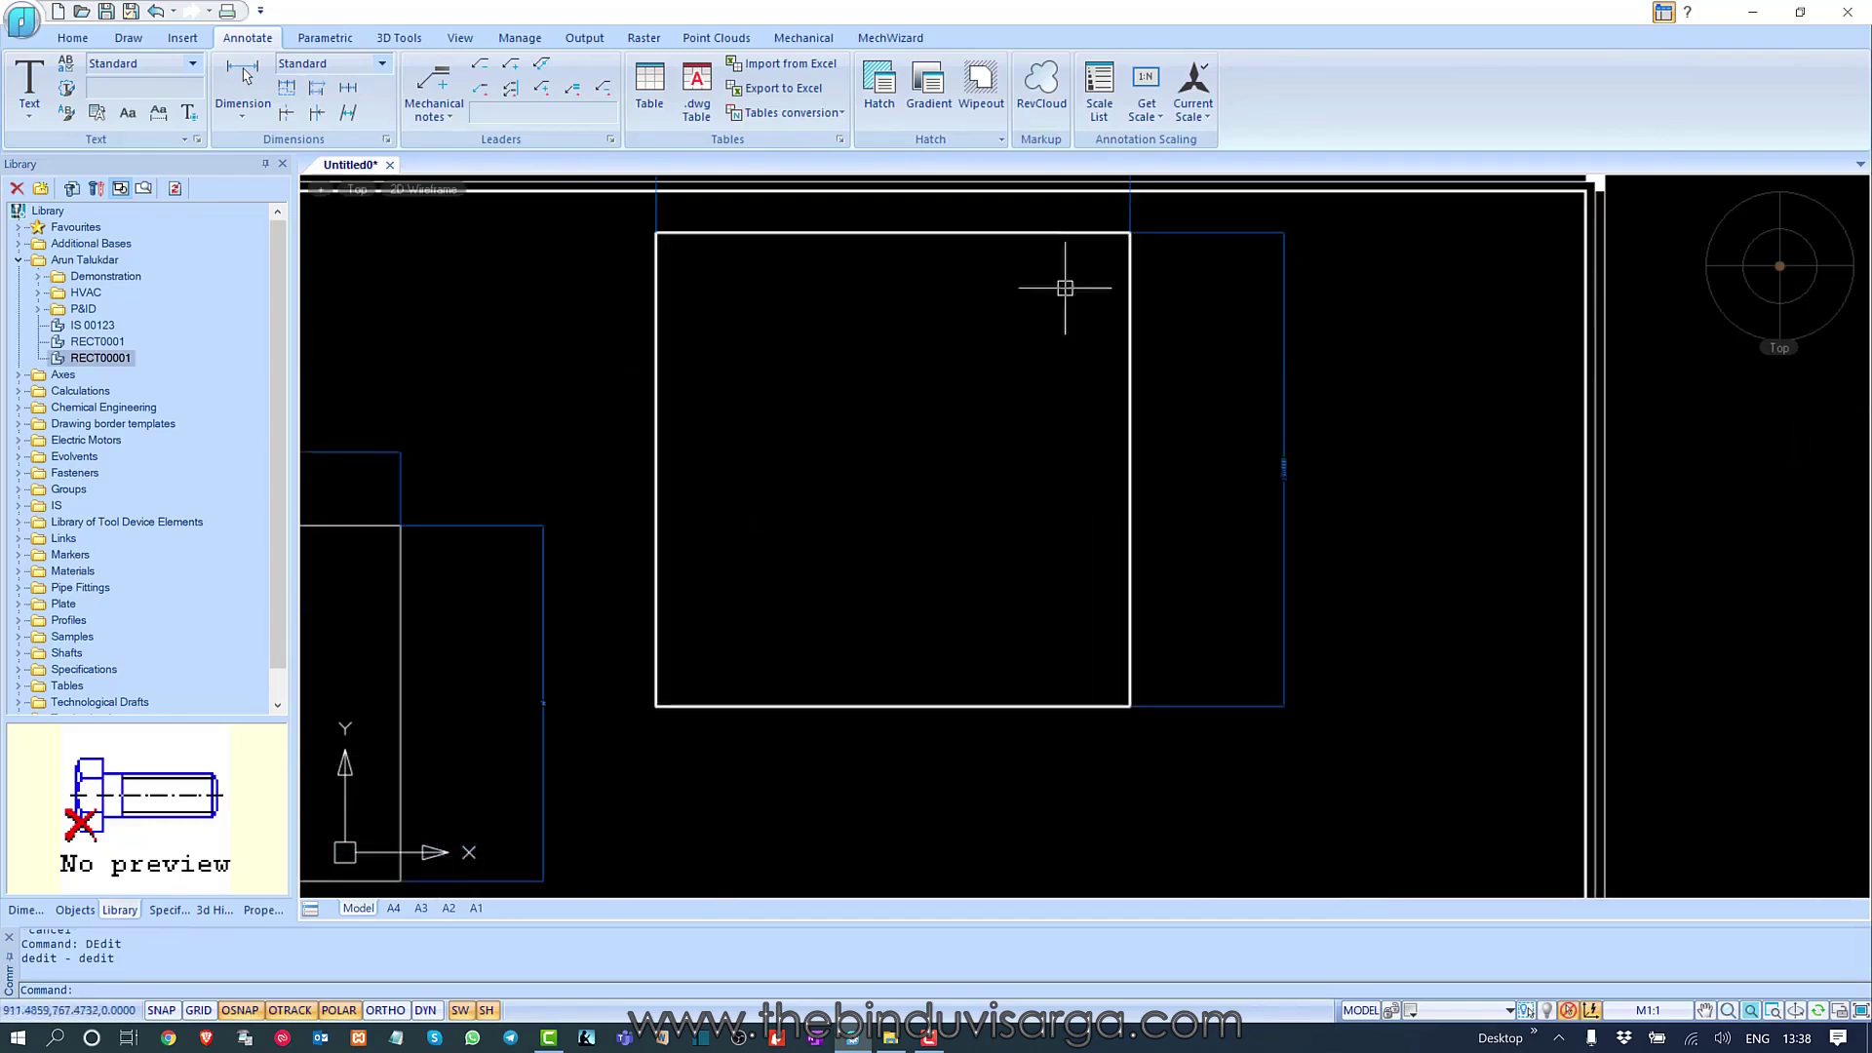
{"action": "scroll", "coordinate": [1274, 439], "scroll_direction": "up", "scroll_amount": 5}
{"action": "scroll", "coordinate": [1258, 540], "scroll_direction": "down", "scroll_amount": 6}
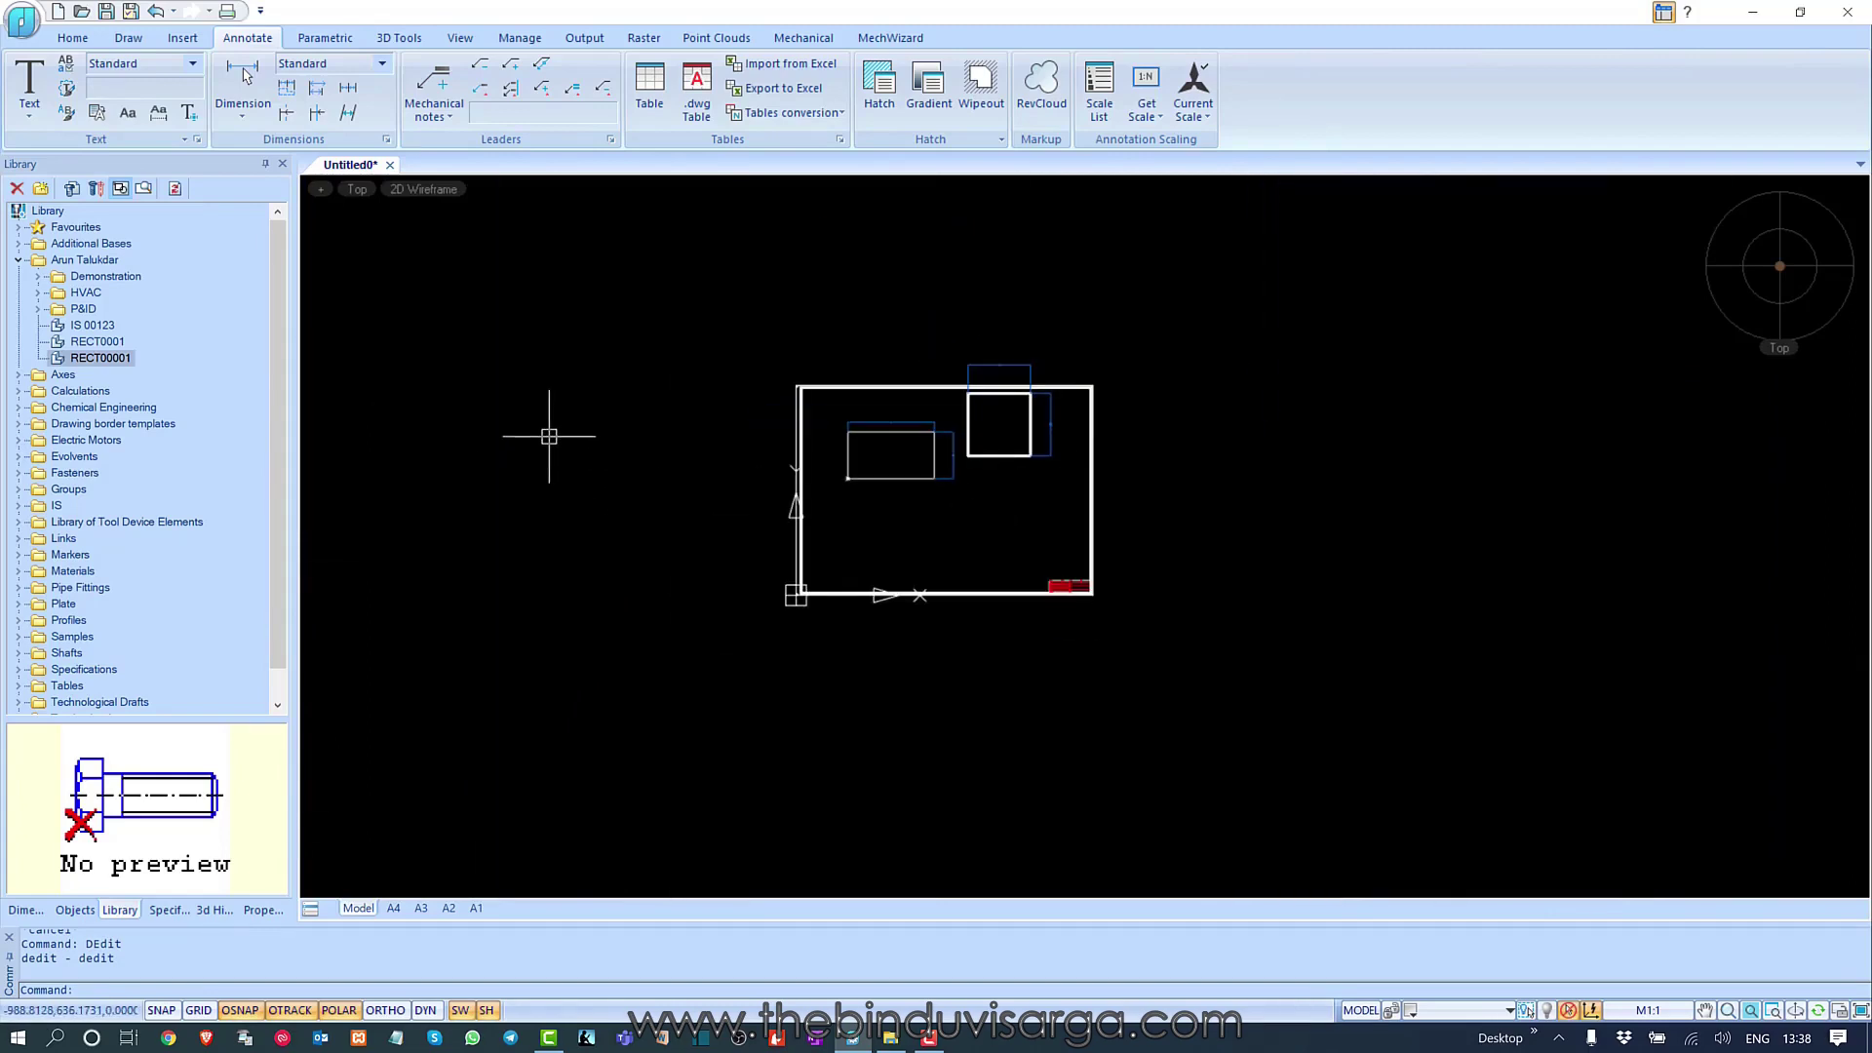
{"action": "right_click", "coordinate": [122, 358]}
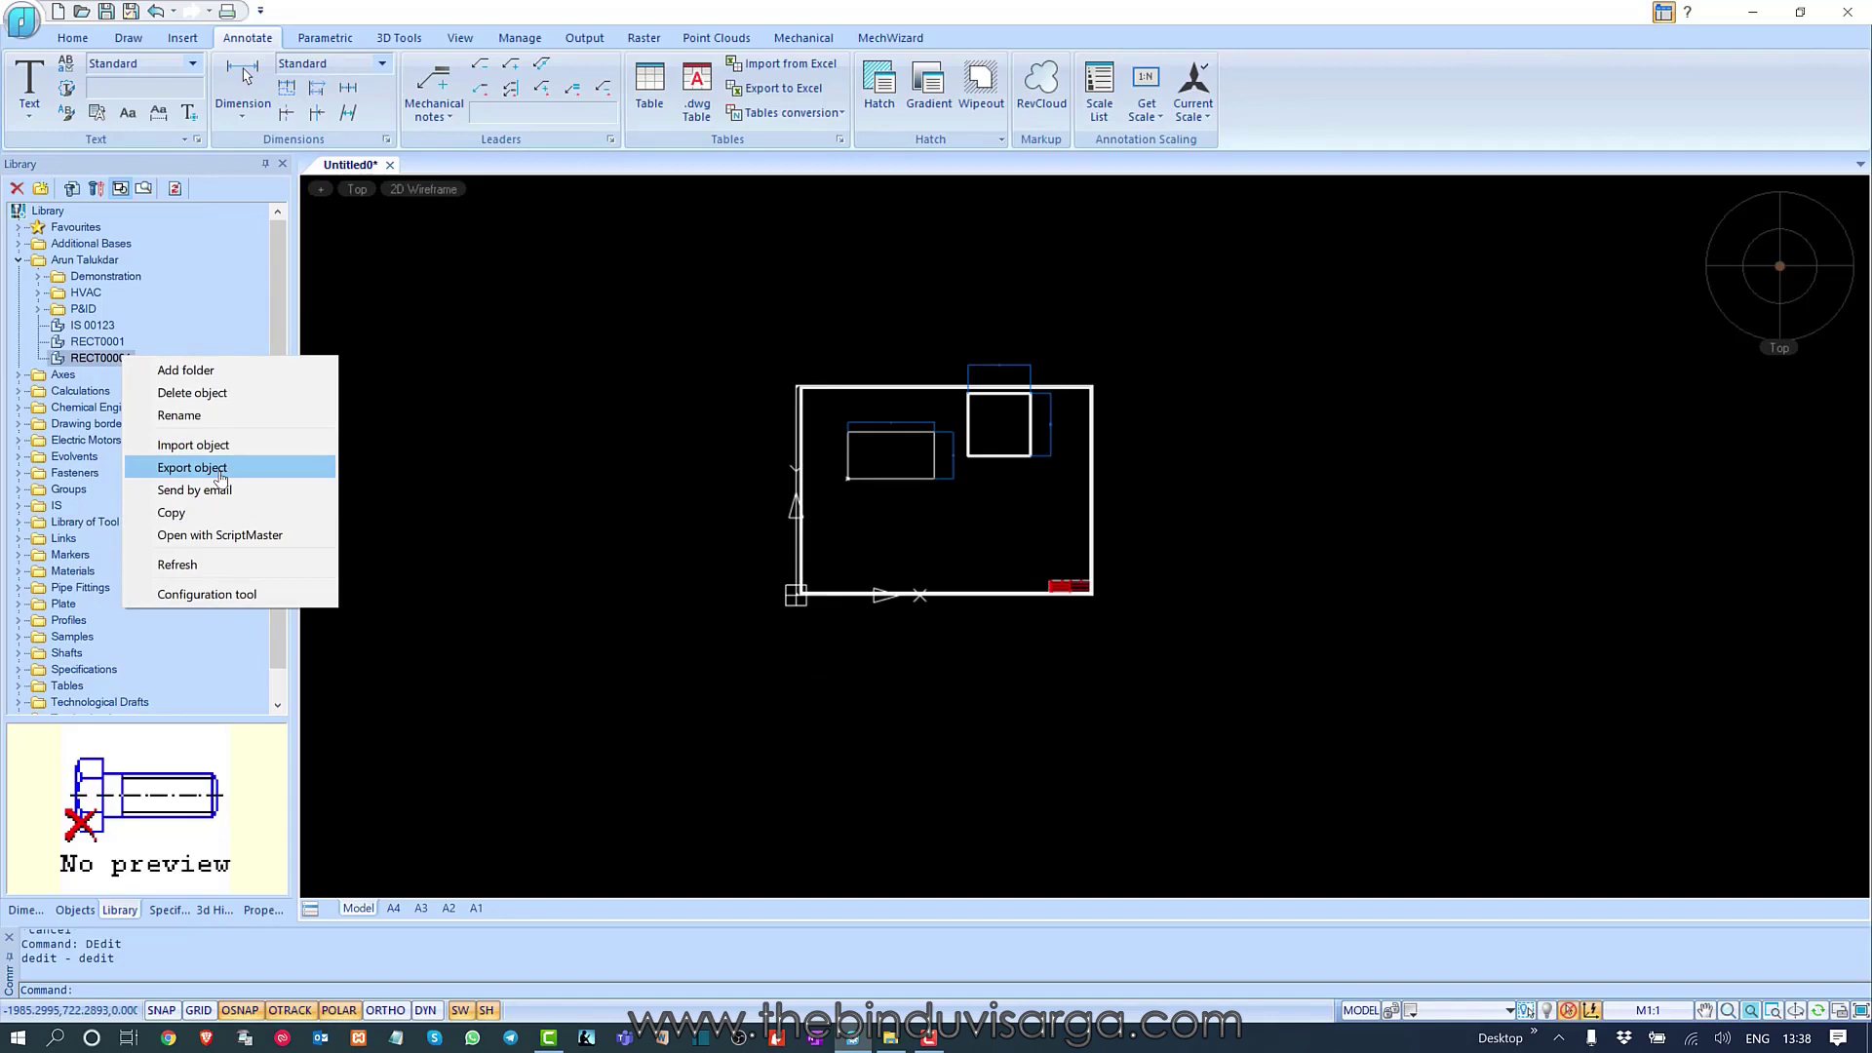
{"action": "left_click", "coordinate": [416, 381]}
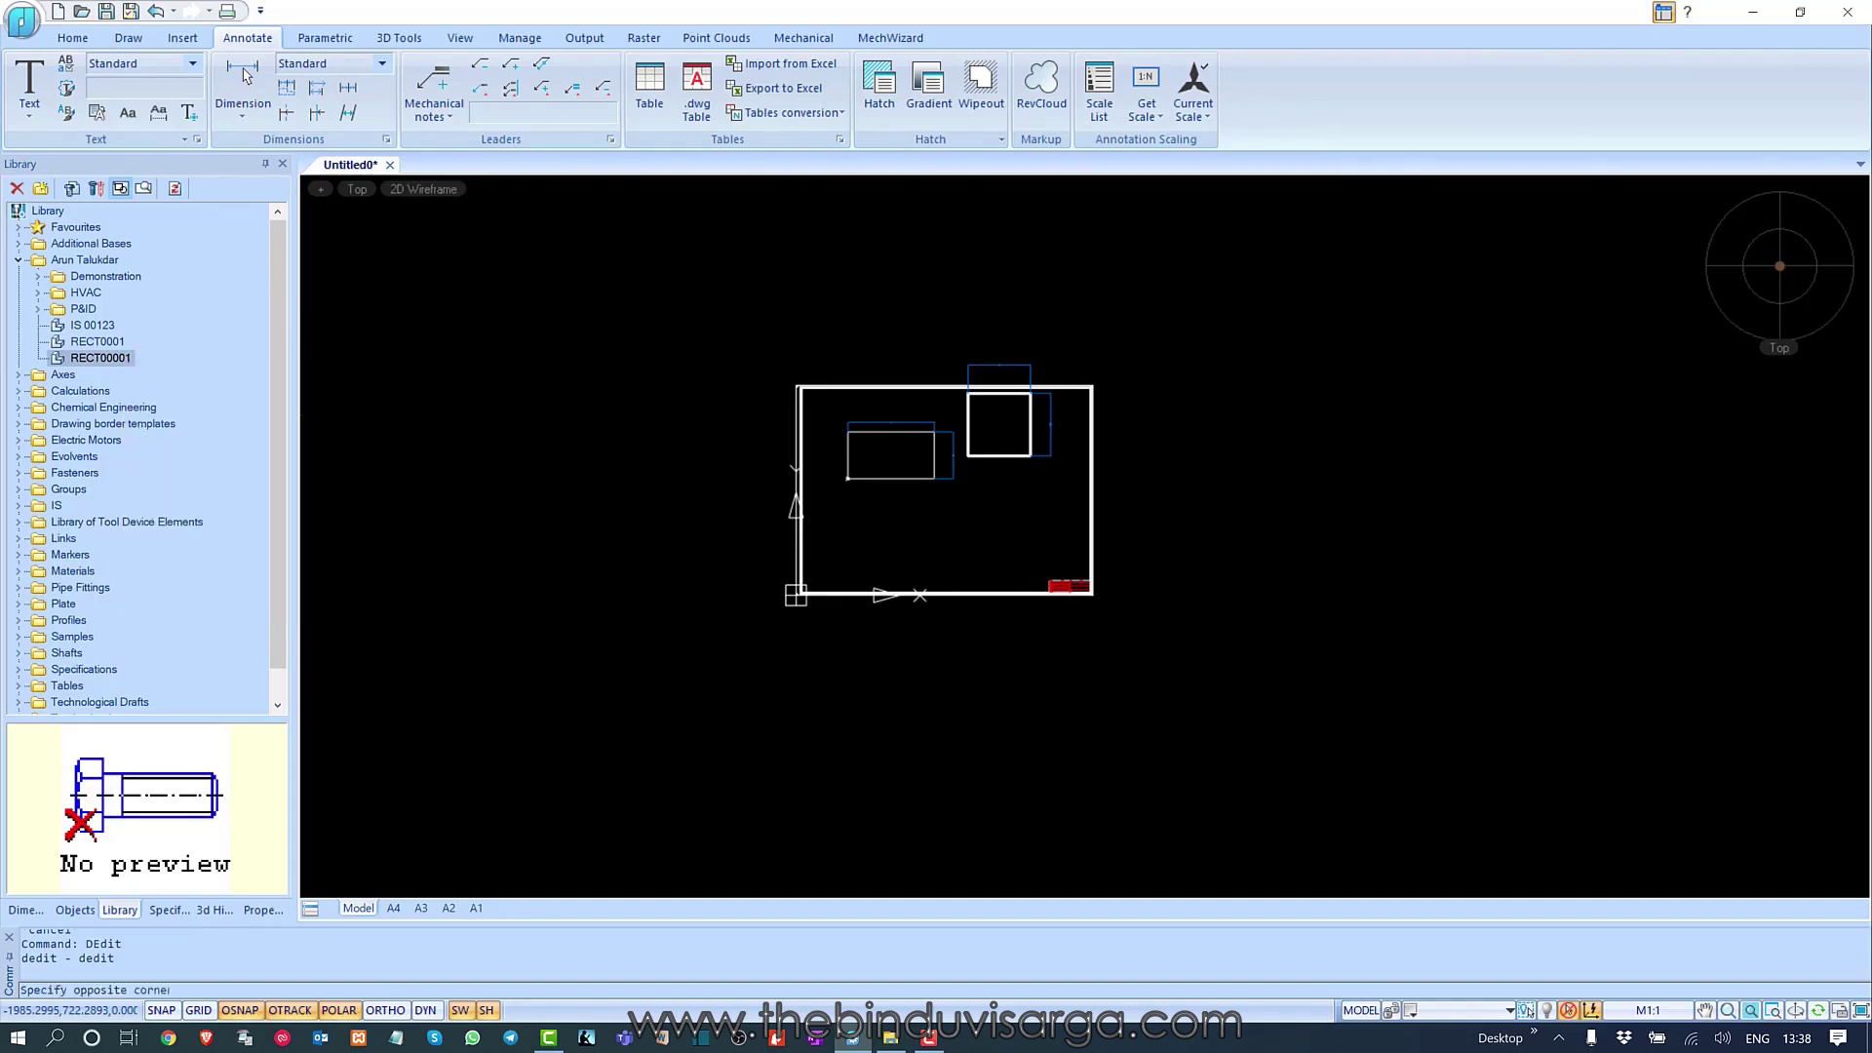
- Move both rectangles together with their dimensions straight down so they lie inside the drawing border
{"action": "middle_click_drag", "start_coordinate": [832, 473], "coordinate": [716, 520]}
{"action": "scroll", "coordinate": [741, 501], "scroll_direction": "up", "scroll_amount": 2}
{"action": "scroll", "coordinate": [741, 500], "scroll_direction": "up", "scroll_amount": 2}
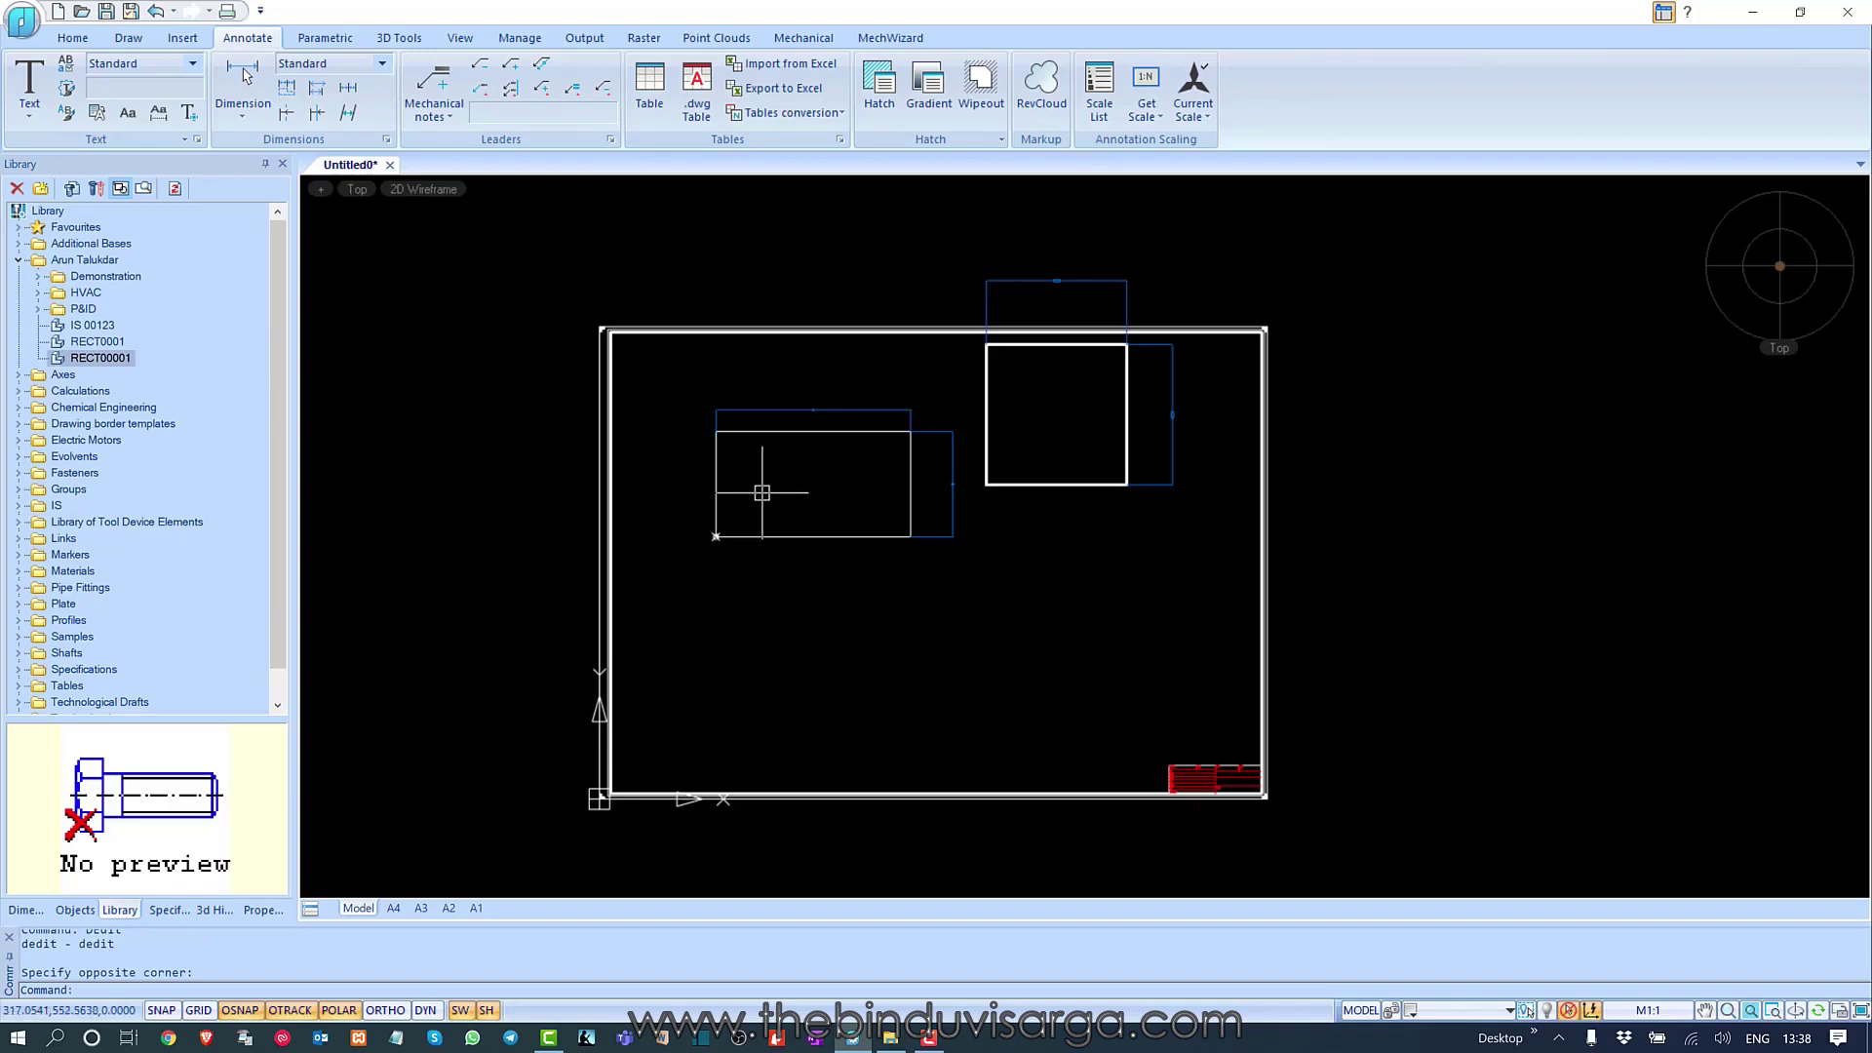
{"action": "left_click", "coordinate": [654, 202]}
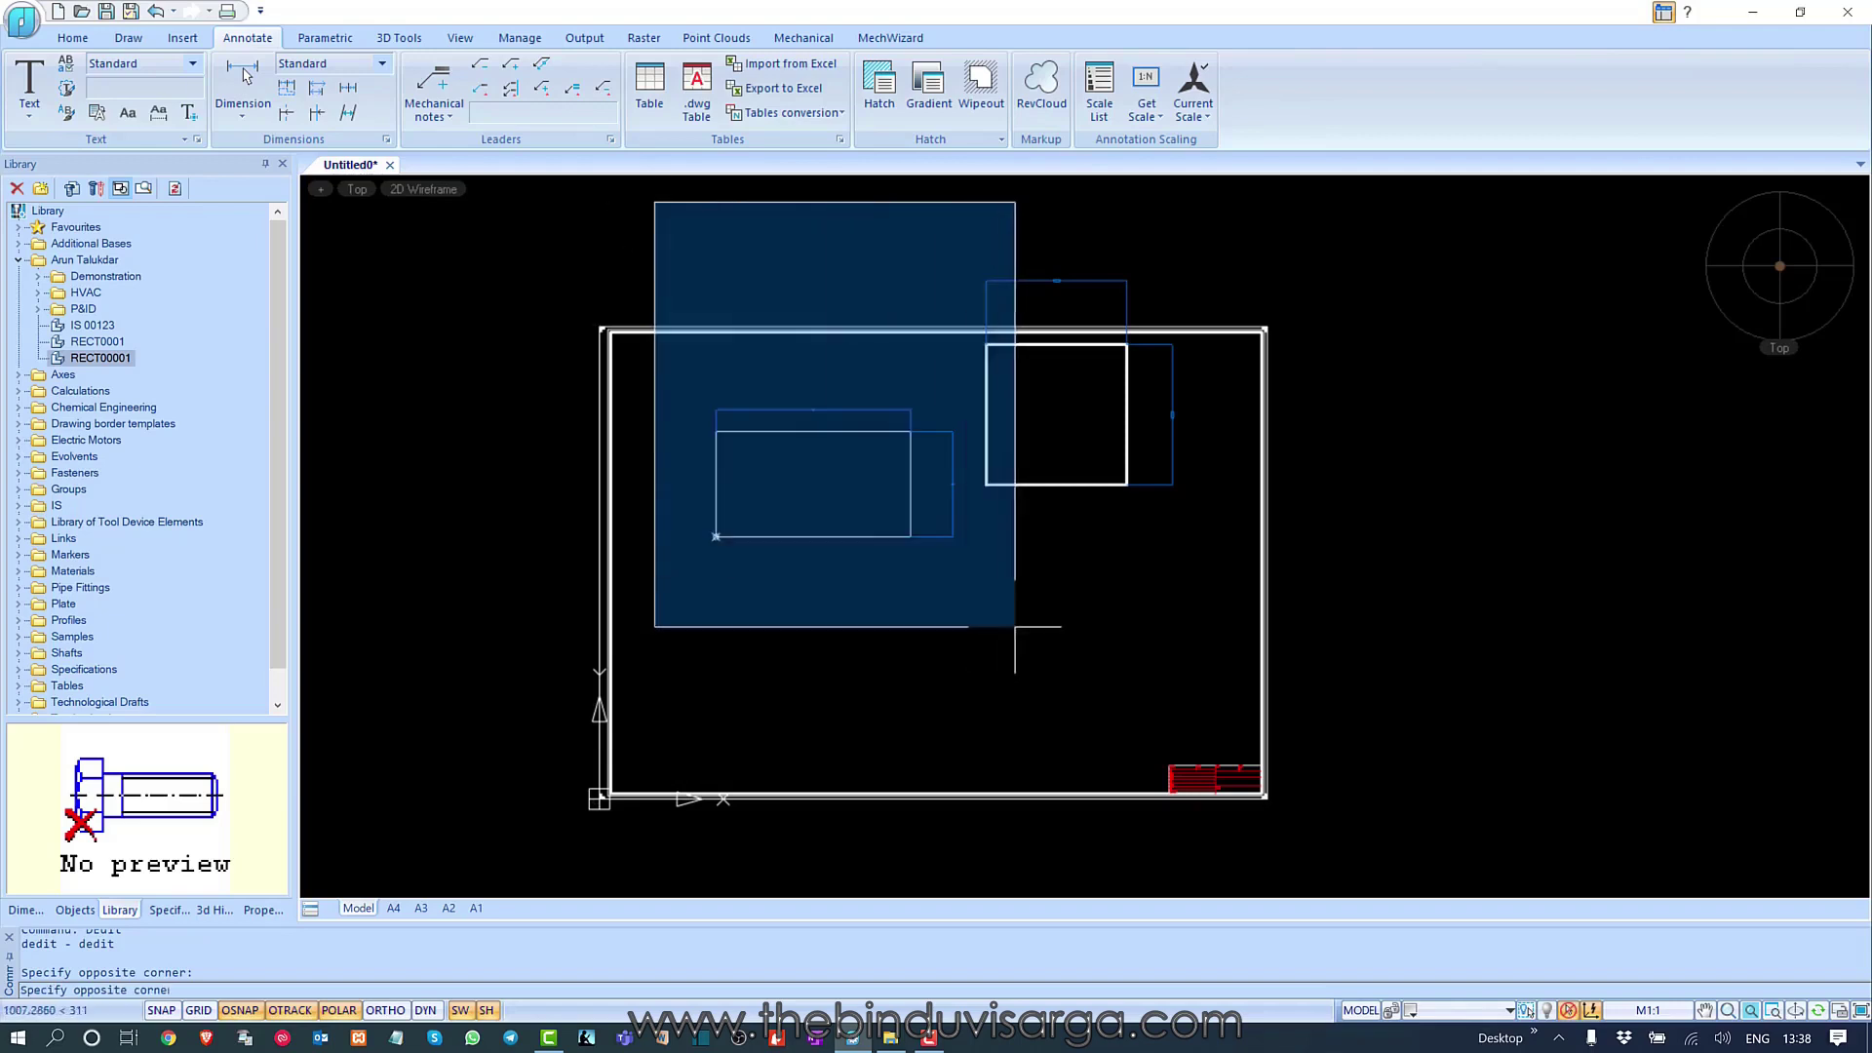
{"action": "left_click", "coordinate": [1202, 651]}
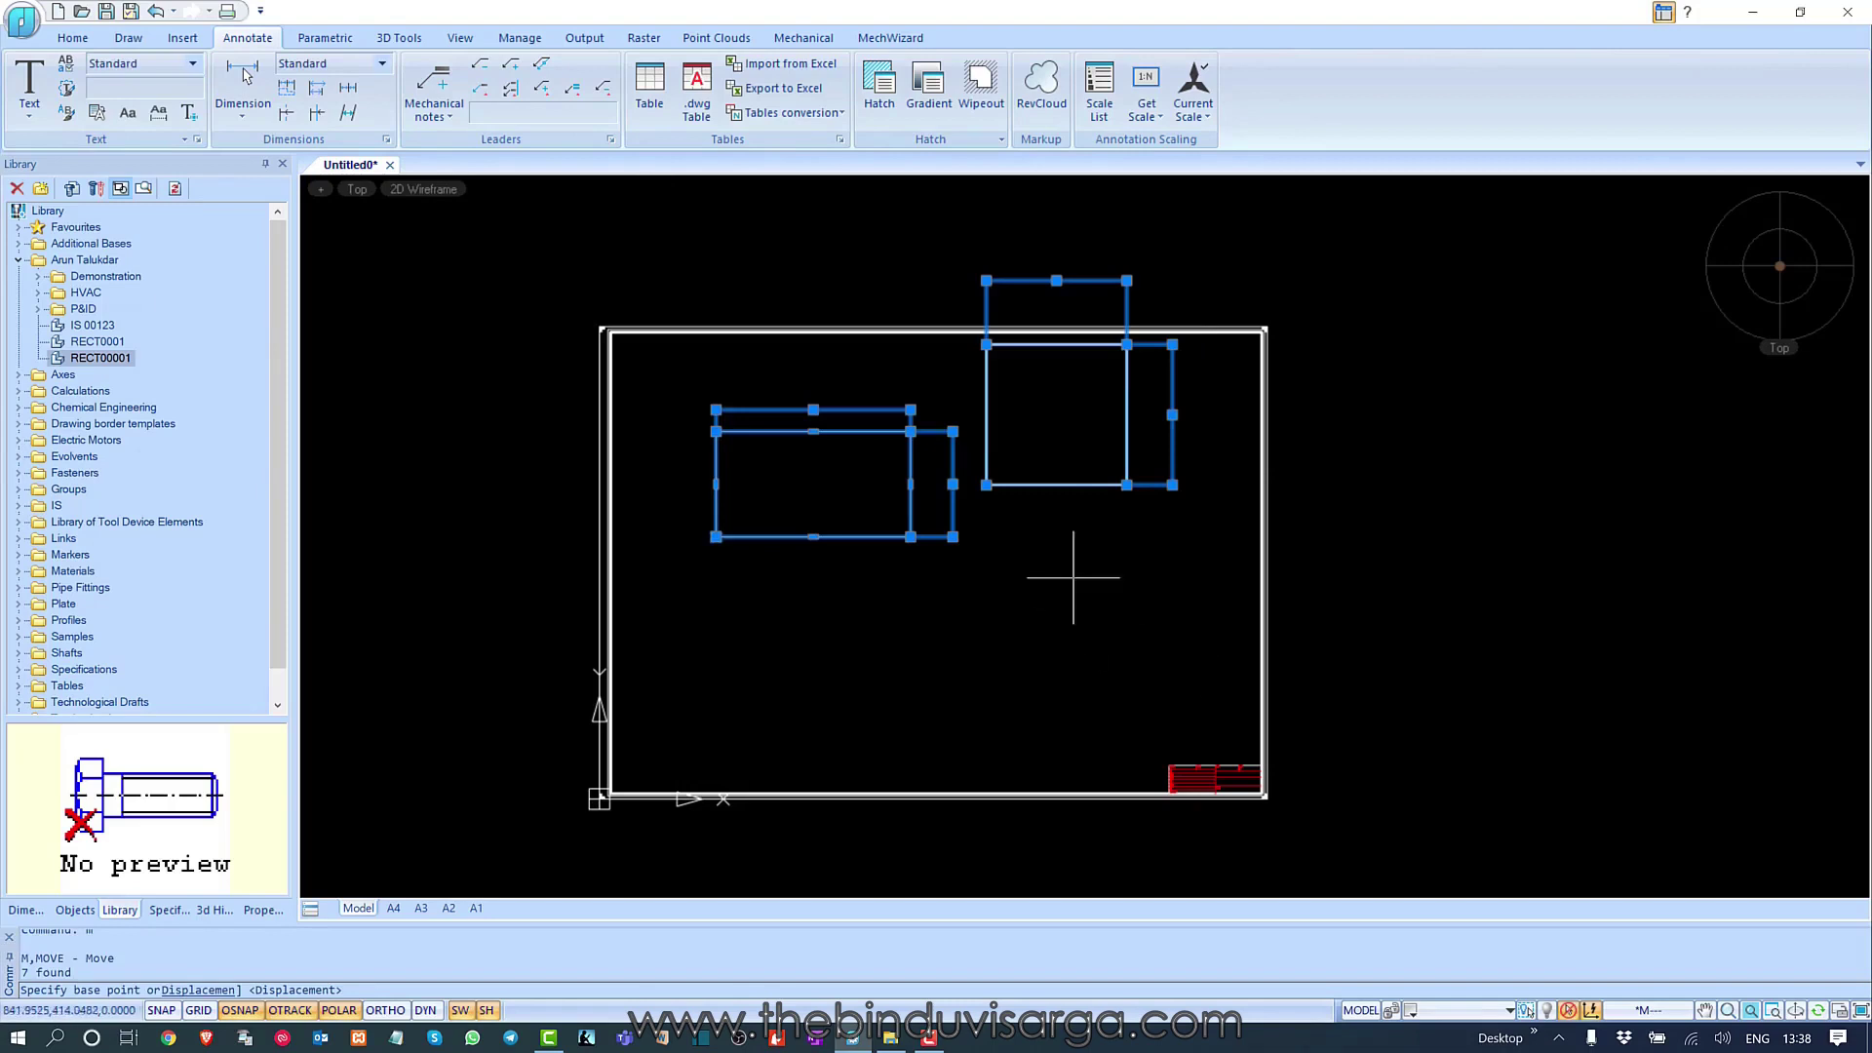
{"action": "left_click_drag", "start_coordinate": [1070, 406], "coordinate": [1070, 534]}
{"action": "key", "text": "Escape"}
{"action": "mouse_move", "coordinate": [899, 627]}
{"action": "middle_mouse_down"}
{"action": "mouse_move", "coordinate": [957, 619]}
{"action": "mouse_move", "coordinate": [1056, 671]}
{"action": "middle_mouse_up"}
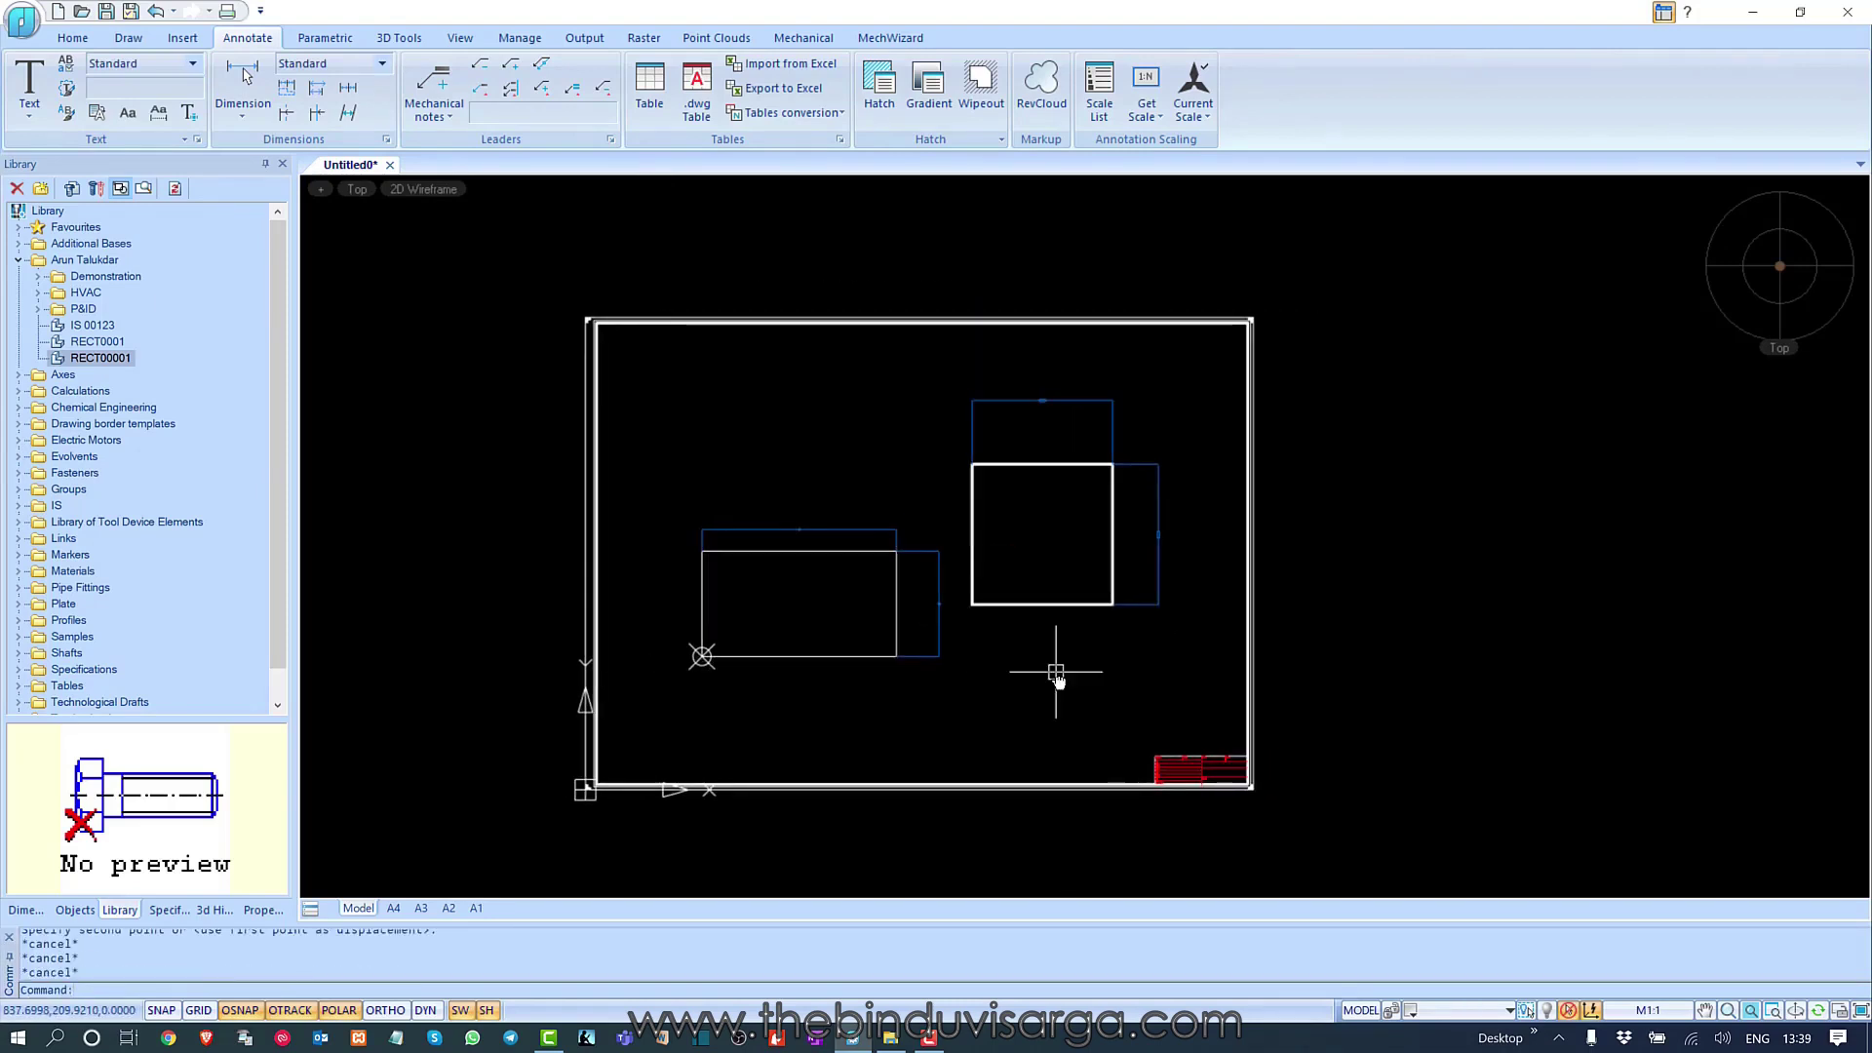